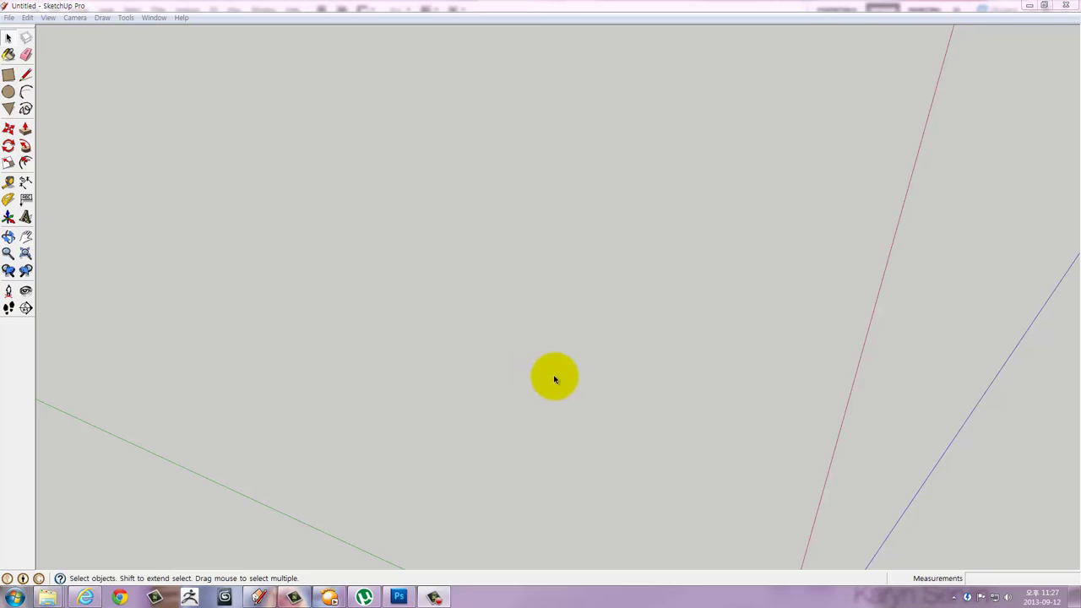
# Draw a 10000 × 10000 square face on the ground near the origin and inspect it.
pyautogui.moveTo(651, 403)
pyautogui.mouseDown(button='middle')
pyautogui.moveTo(301, 434)
pyautogui.moveTo(643, 350)
pyautogui.moveTo(231, 261)
pyautogui.mouseUp(button='middle')
pyautogui.click(10, 80)
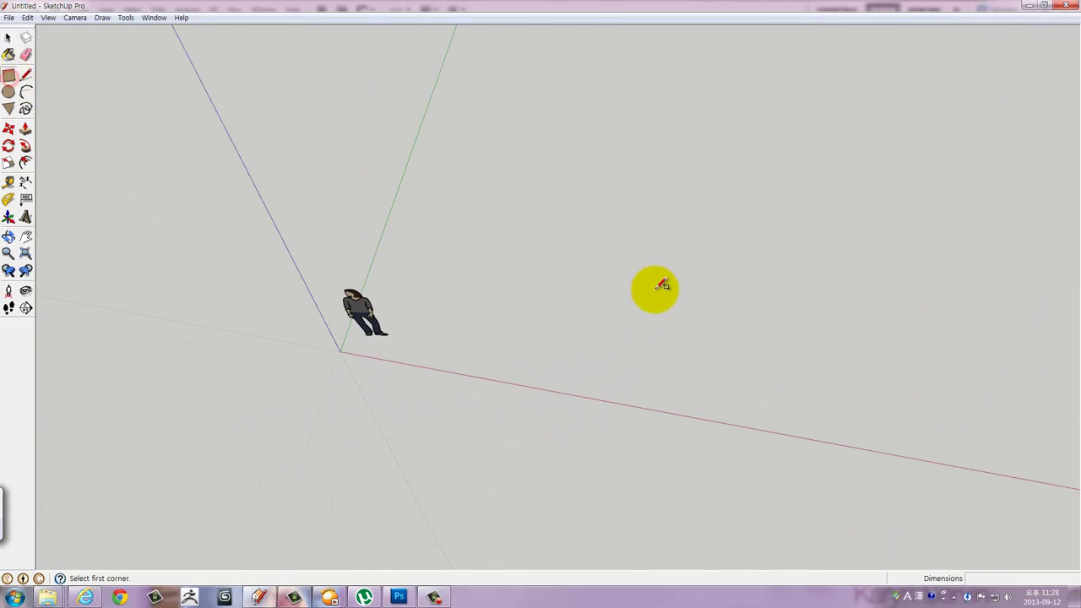
pyautogui.moveTo(651, 290)
pyautogui.keyDown('shift'); pyautogui.mouseDown(button='middle')
pyautogui.moveTo(555, 350)
pyautogui.moveTo(546, 406)
pyautogui.moveTo(490, 411)
pyautogui.mouseUp(button='middle'); pyautogui.keyUp('shift')
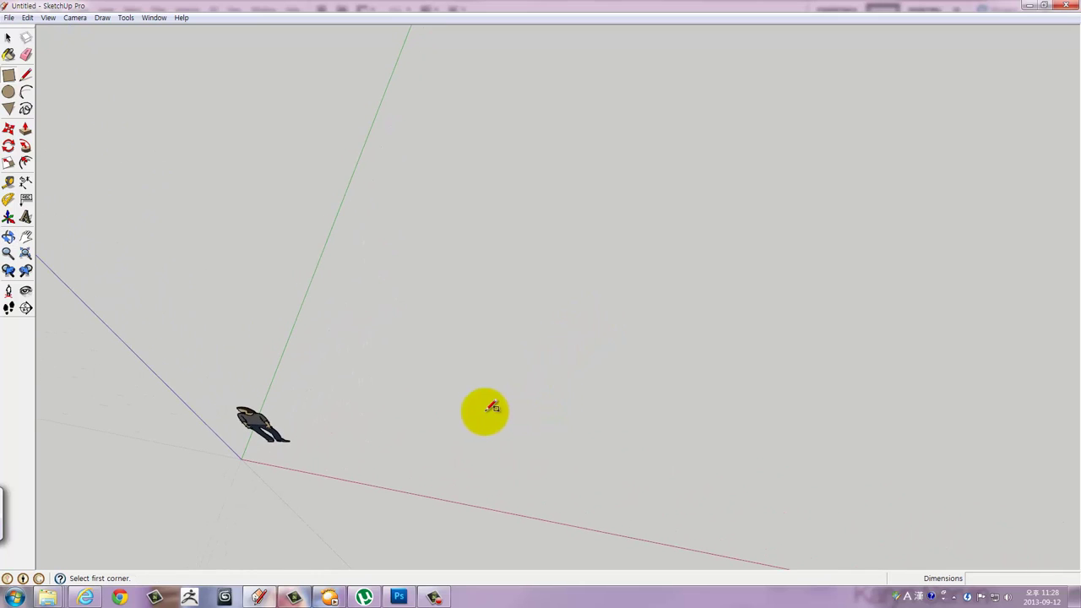
pyautogui.click(393, 426)
pyautogui.write('10000,10000')
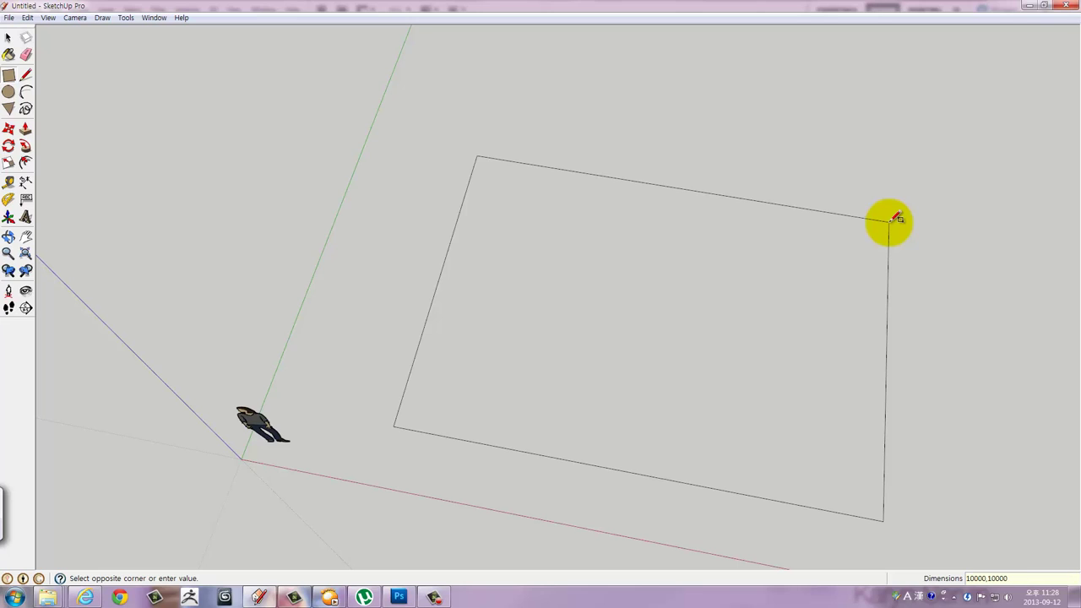
pyautogui.press('Return')
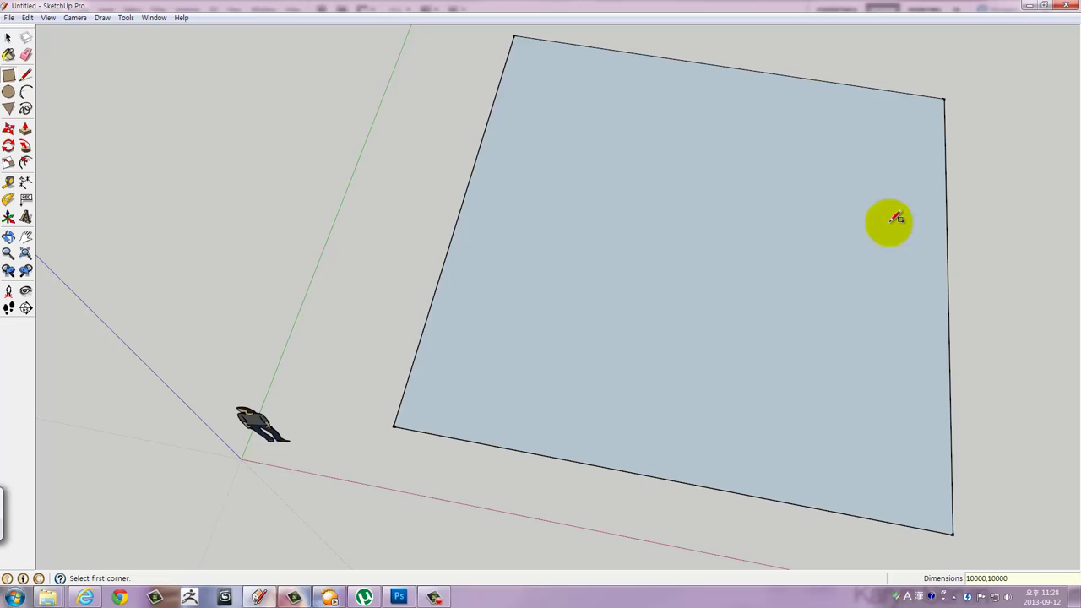
pyautogui.moveTo(873, 231)
pyautogui.mouseDown(button='middle')
pyautogui.moveTo(777, 258)
pyautogui.moveTo(571, 267)
pyautogui.moveTo(717, 251)
pyautogui.moveTo(464, 265)
pyautogui.moveTo(666, 212)
pyautogui.moveTo(485, 304)
pyautogui.moveTo(528, 291)
pyautogui.mouseUp(button='middle')
pyautogui.press('space')
pyautogui.moveTo(562, 341)
pyautogui.mouseDown(button='middle')
pyautogui.moveTo(572, 295)
pyautogui.moveTo(635, 312)
pyautogui.moveTo(646, 332)
pyautogui.moveTo(619, 359)
pyautogui.mouseUp(button='middle')
pyautogui.moveTo(550, 357)
pyautogui.mouseDown(button='middle')
pyautogui.moveTo(557, 349)
pyautogui.moveTo(507, 359)
pyautogui.moveTo(526, 329)
pyautogui.moveTo(572, 301)
pyautogui.mouseUp(button='middle')
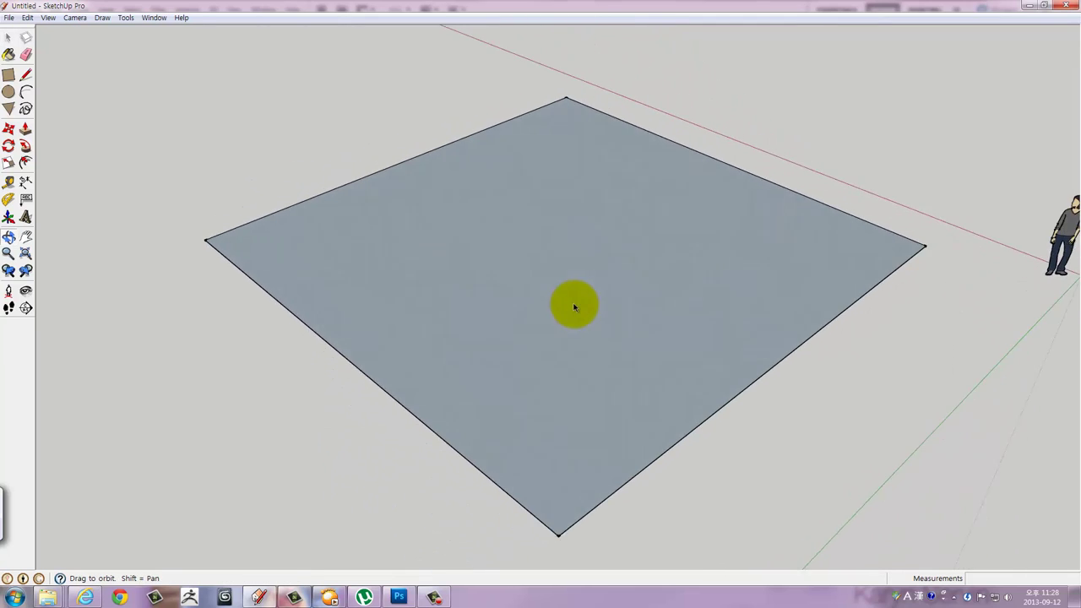
# Make the square face into a group.
pyautogui.click(574, 304)
pyautogui.rightClick(574, 305)
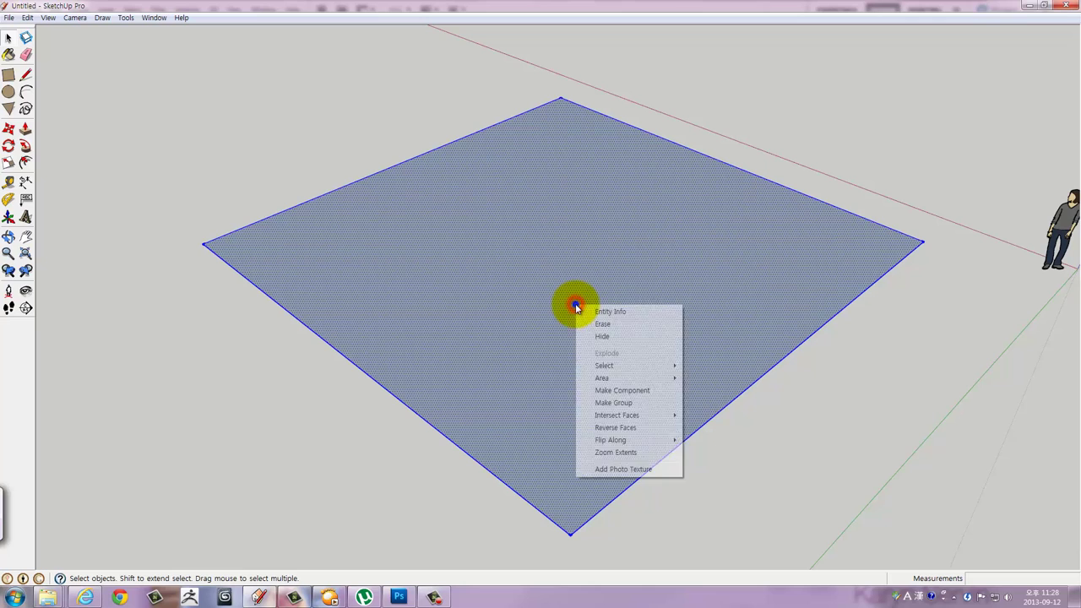
pyautogui.click(617, 403)
pyautogui.moveTo(670, 340)
pyautogui.mouseDown(button='middle')
pyautogui.moveTo(659, 374)
pyautogui.moveTo(637, 371)
pyautogui.mouseUp(button='middle')
# Pull the grouped square up 10000 mm into a cube, then leave the group.
pyautogui.press('p')
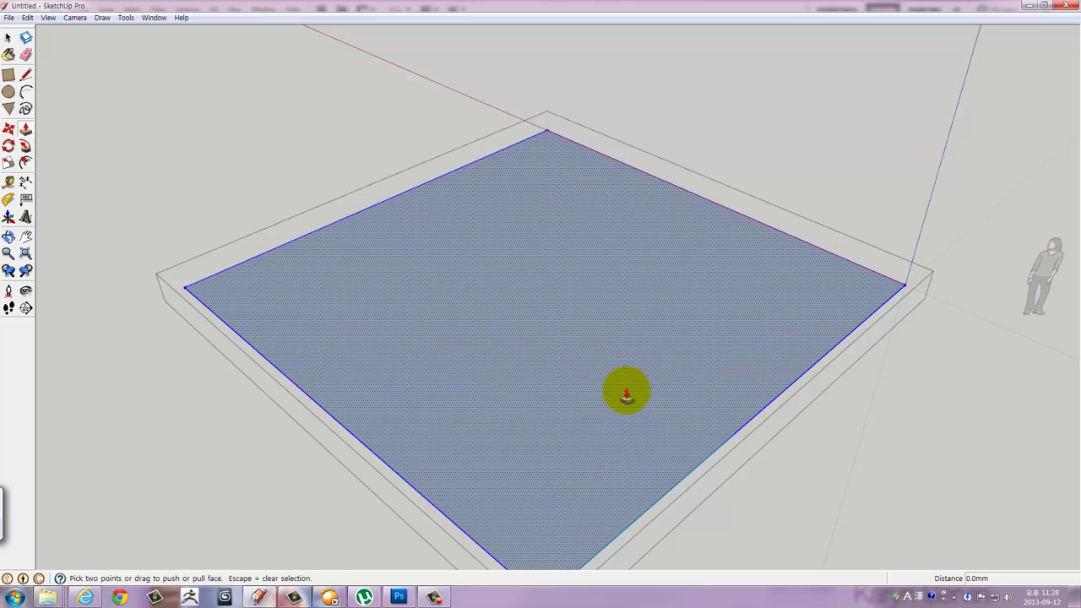
pyautogui.moveTo(626, 390); pyautogui.dragTo(646, 273)
pyautogui.write('10000')
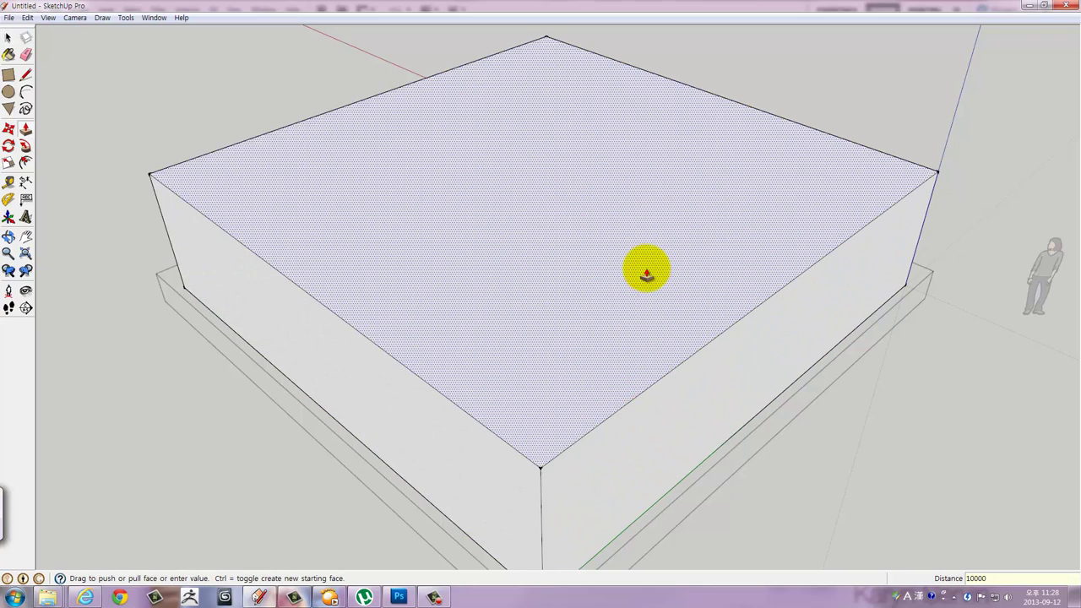
pyautogui.press('Return')
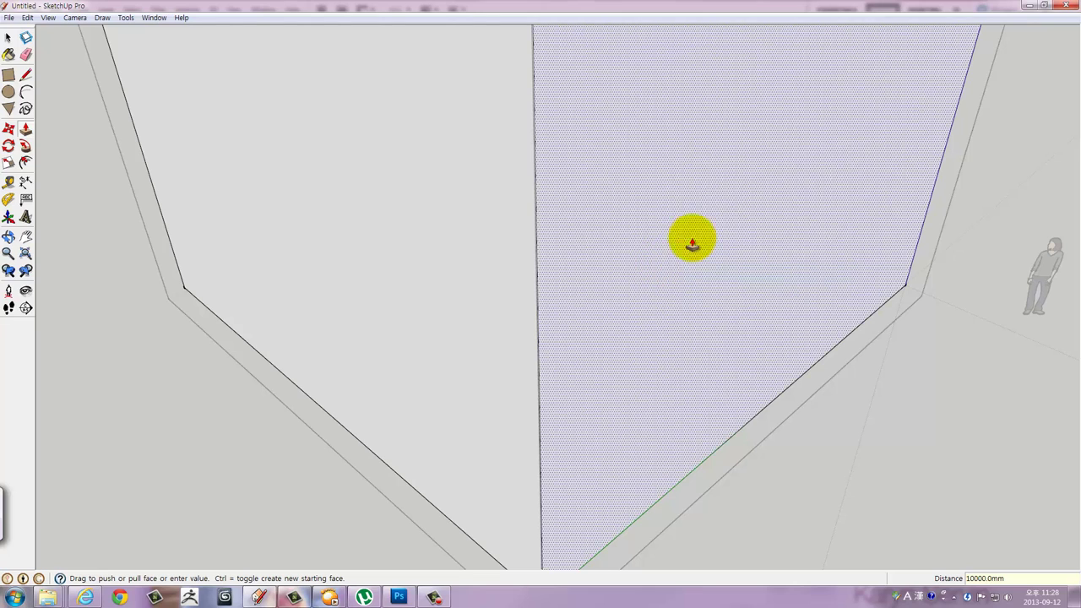
pyautogui.moveTo(847, 161)
pyautogui.mouseDown(button='middle')
pyautogui.moveTo(744, 338)
pyautogui.moveTo(453, 186)
pyautogui.moveTo(265, 169)
pyautogui.mouseUp(button='middle')
pyautogui.scroll(-3, 743, 338)
pyautogui.press('space')
pyautogui.click(908, 254)
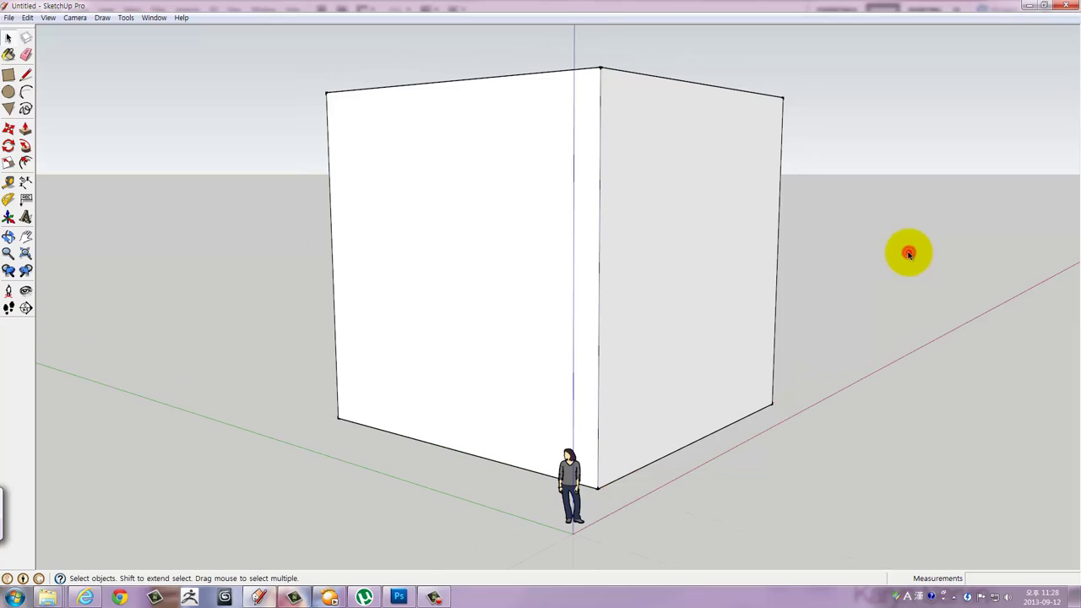
# Place centre guides on the front face 5000 mm from the bottom and left edges.
pyautogui.moveTo(916, 288)
pyautogui.mouseDown(button='middle')
pyautogui.moveTo(828, 246)
pyautogui.moveTo(494, 237)
pyautogui.moveTo(692, 241)
pyautogui.moveTo(592, 244)
pyautogui.mouseUp(button='middle')
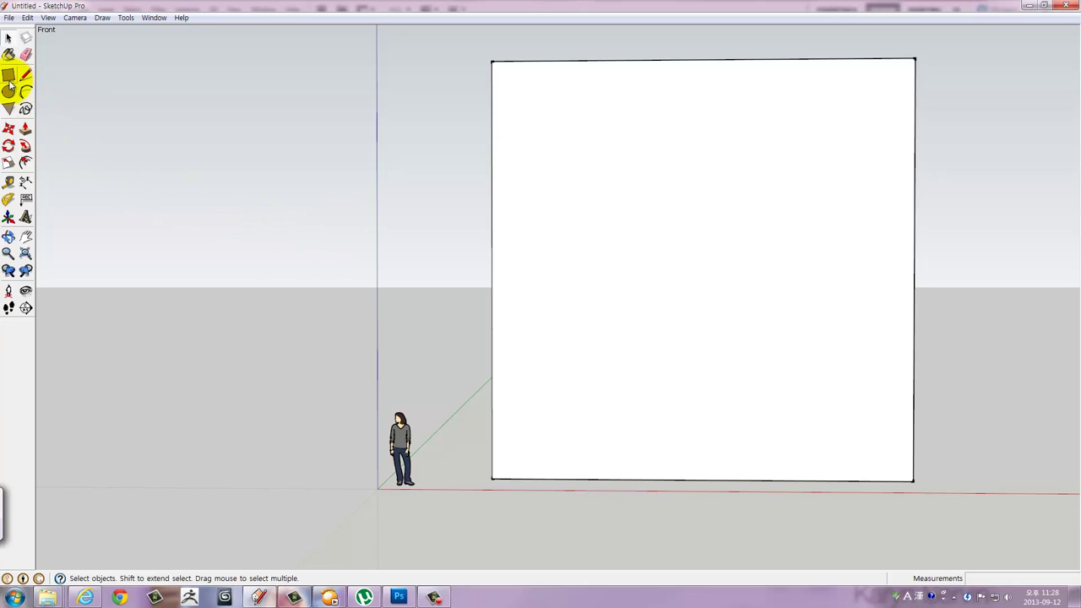
pyautogui.moveTo(688, 225); pyautogui.dragTo(675, 346, button='middle')
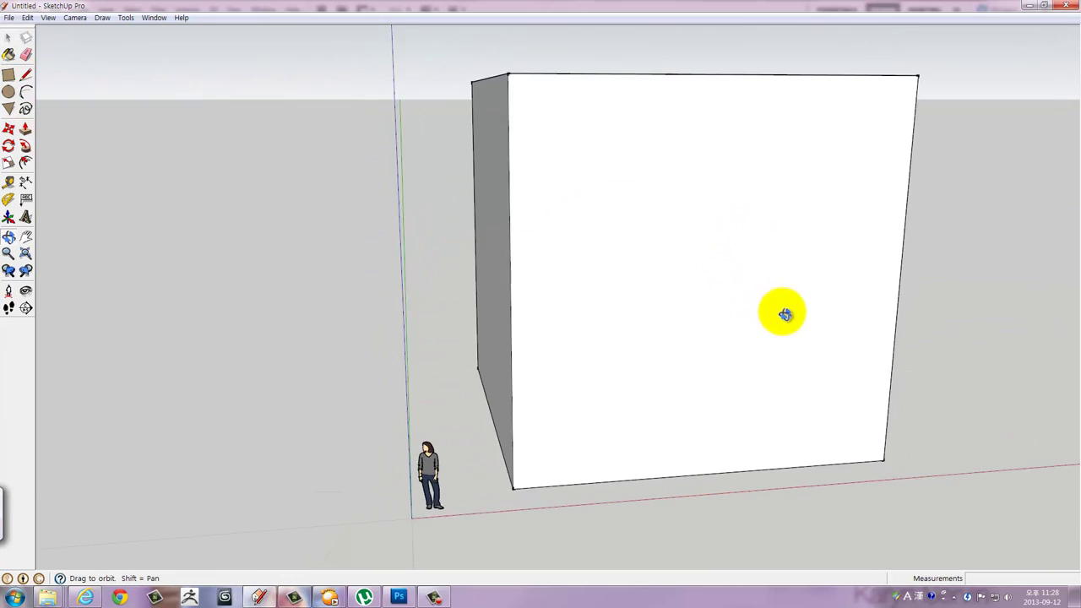
pyautogui.press('t')
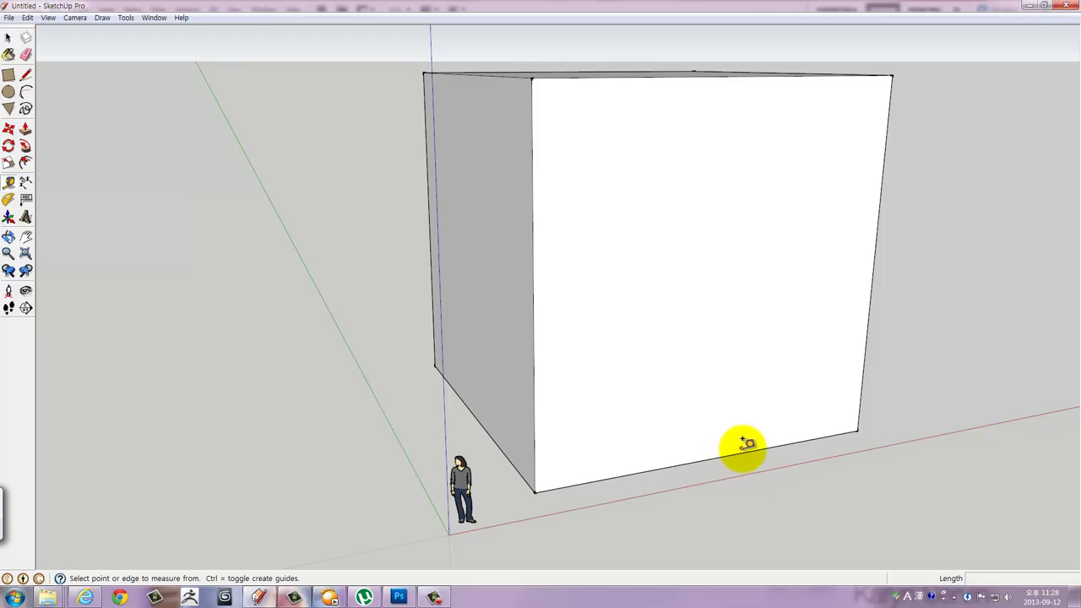
pyautogui.click(777, 444)
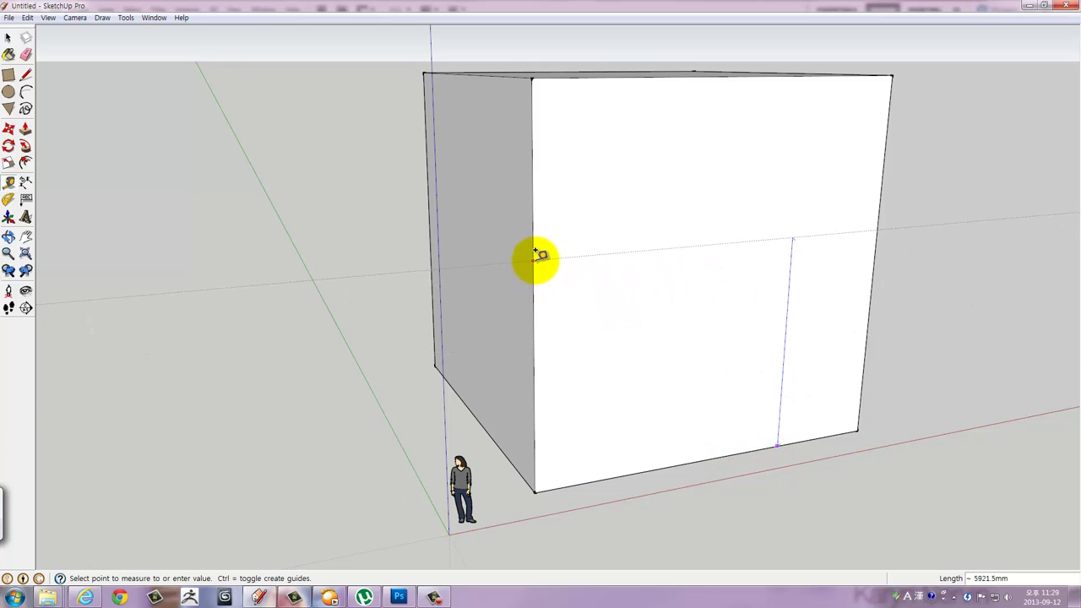
pyautogui.click(534, 303)
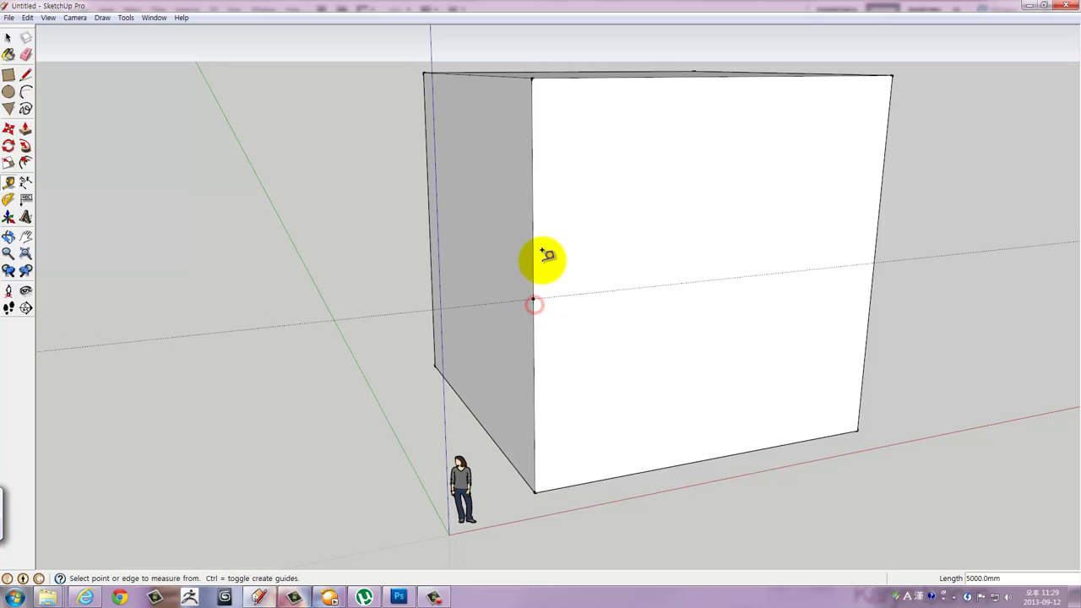
pyautogui.click(534, 255)
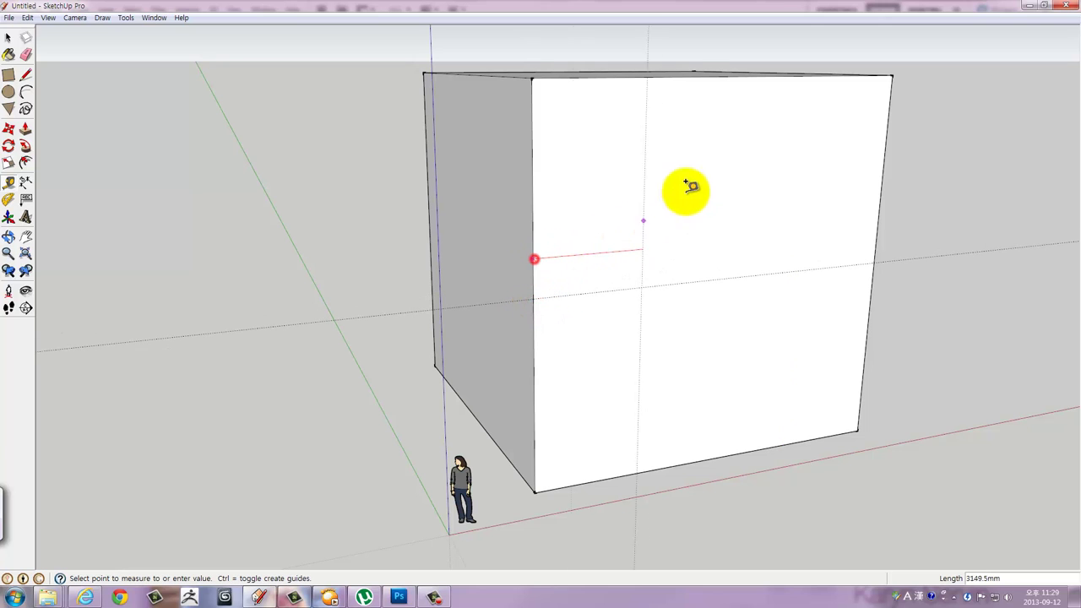
pyautogui.click(724, 74)
# Add guides 1800 mm either side of both centre guides, vertically and horizontally.
pyautogui.moveTo(794, 211)
pyautogui.mouseDown(button='middle')
pyautogui.moveTo(635, 314)
pyautogui.moveTo(715, 287)
pyautogui.moveTo(606, 277)
pyautogui.mouseUp(button='middle')
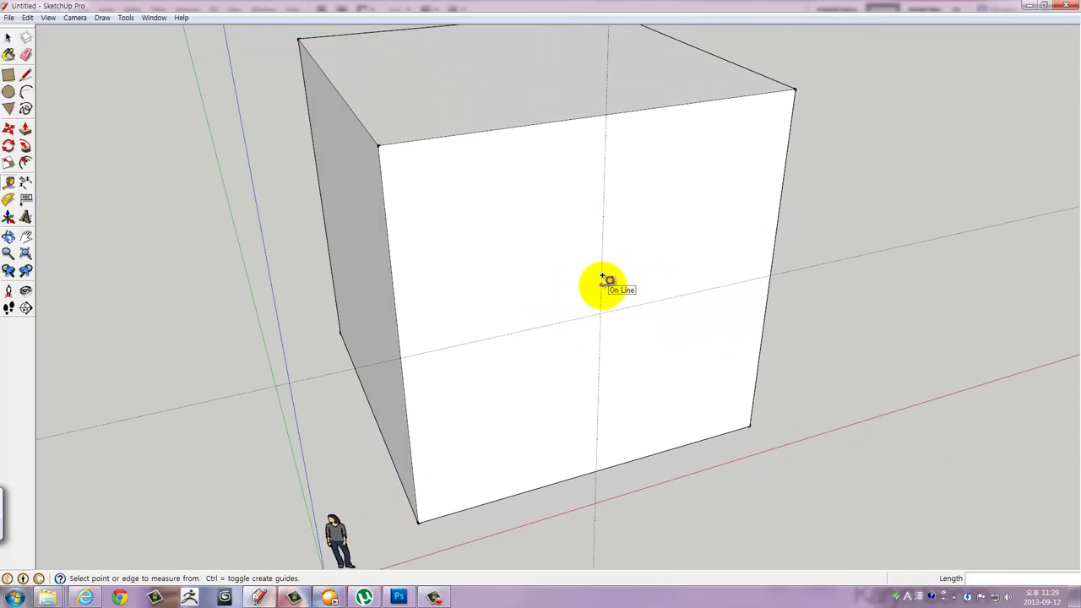
pyautogui.click(602, 284)
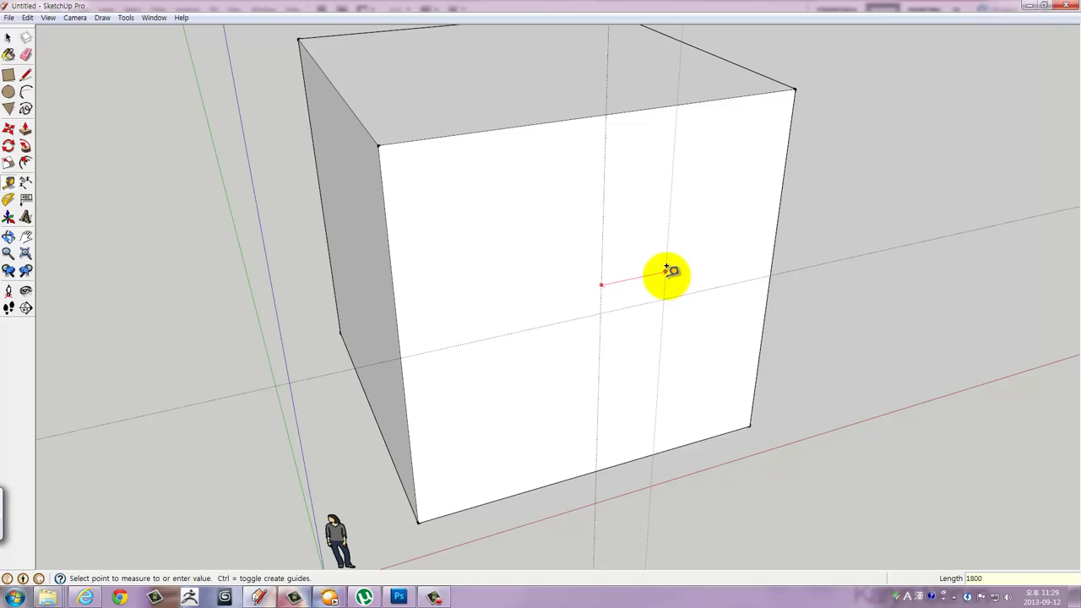
pyautogui.click(667, 271)
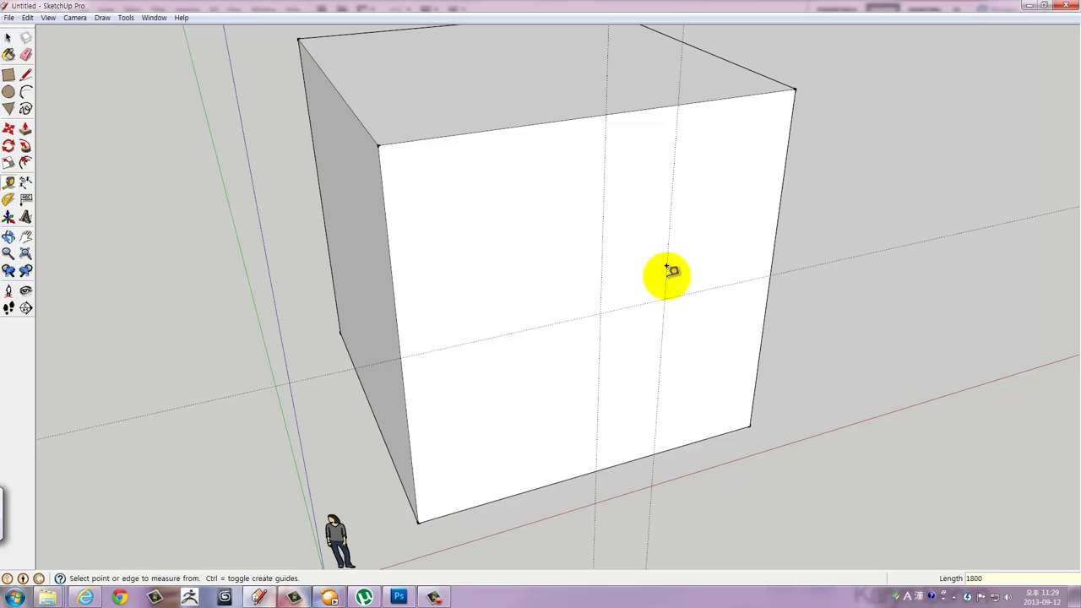
pyautogui.click(601, 292)
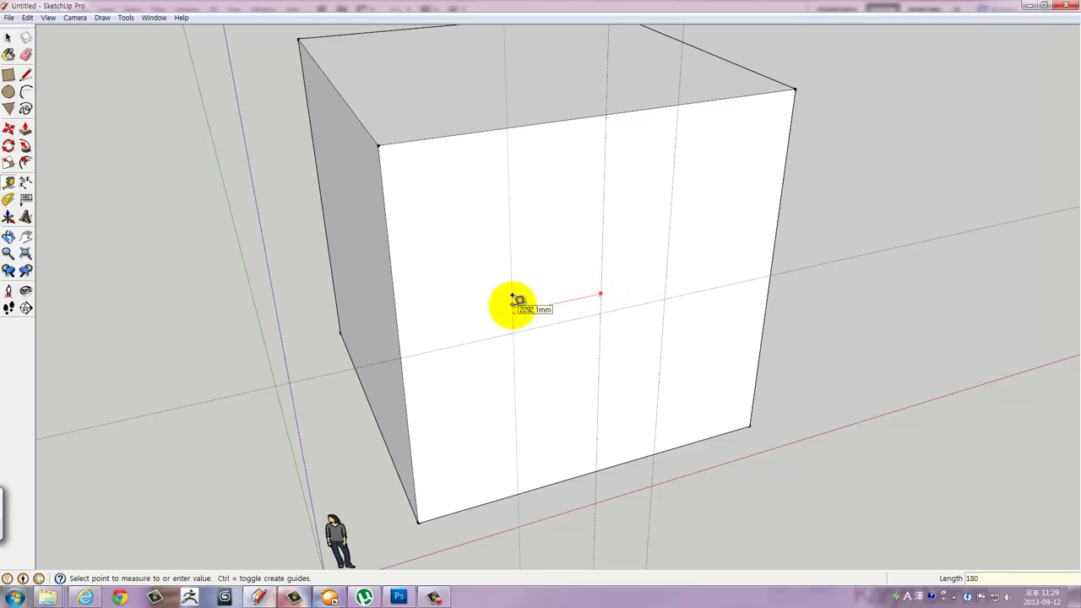
pyautogui.write('0')
pyautogui.press('Return')
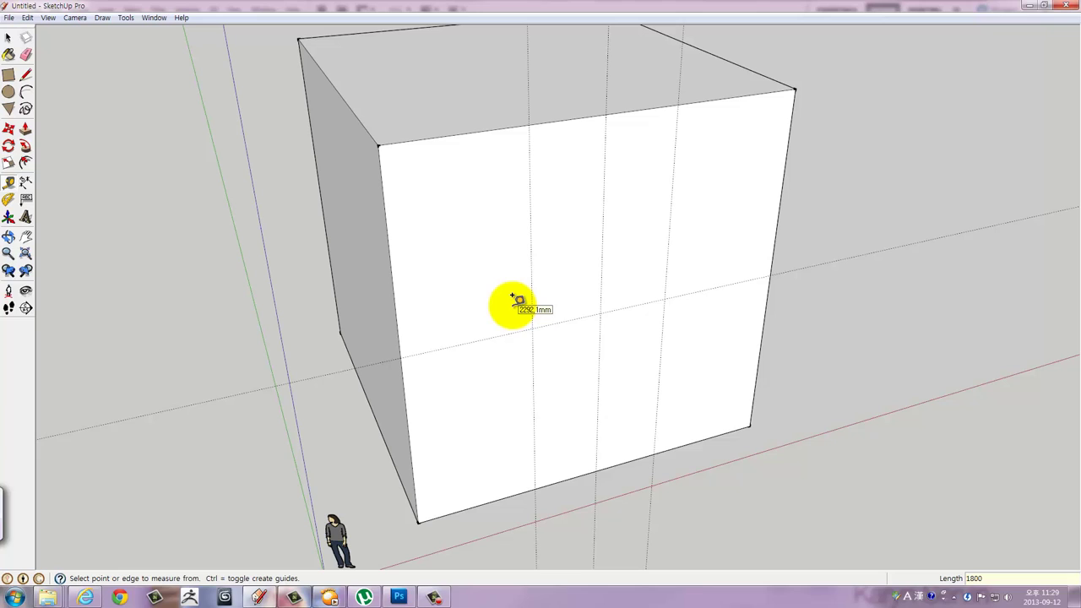
pyautogui.click(641, 302)
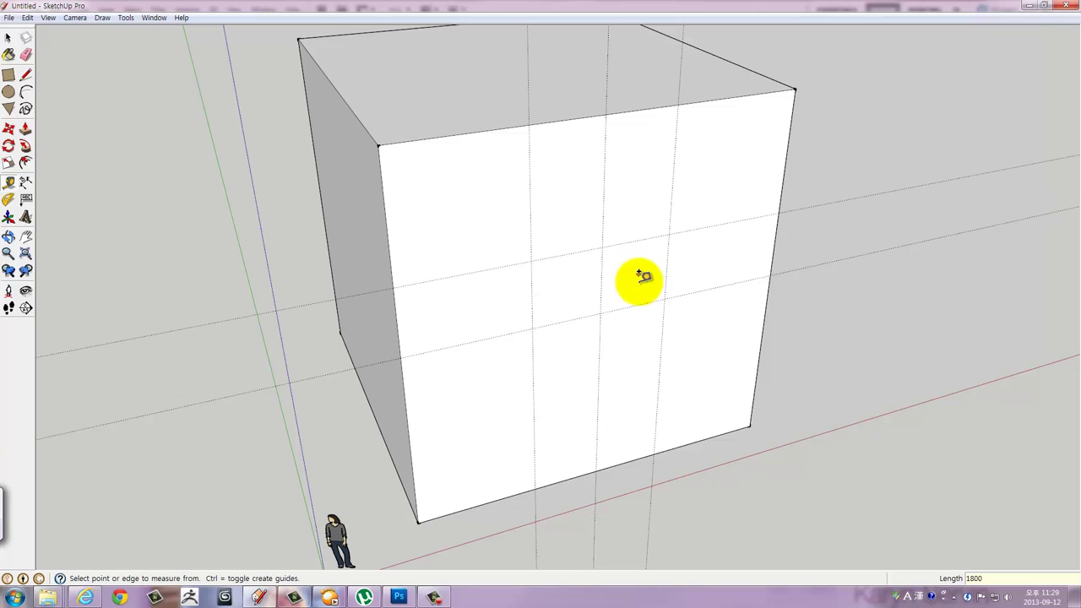
pyautogui.click(643, 306)
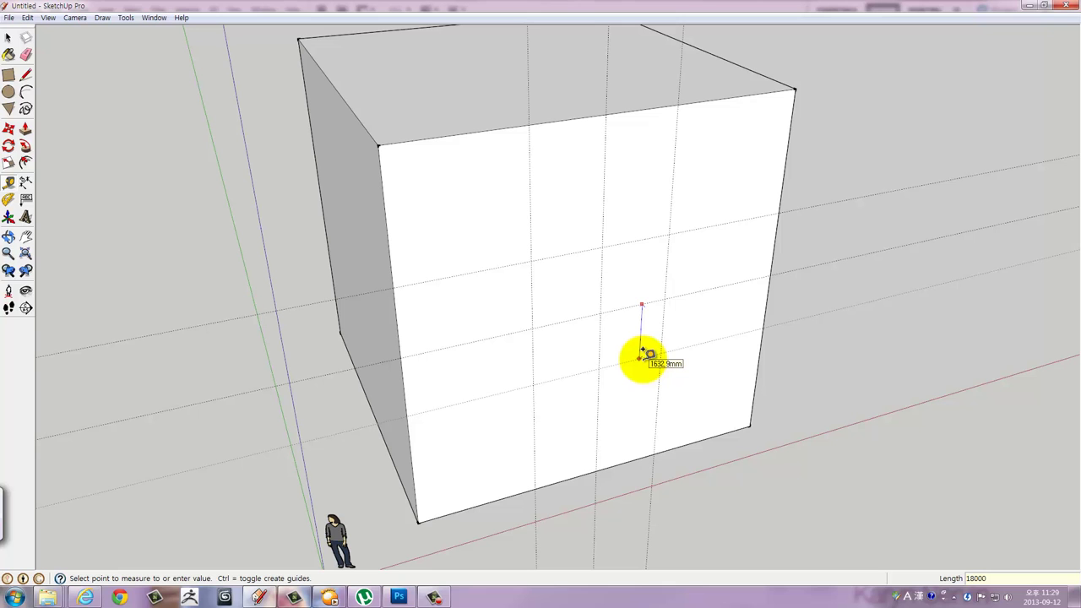
pyautogui.click(641, 353)
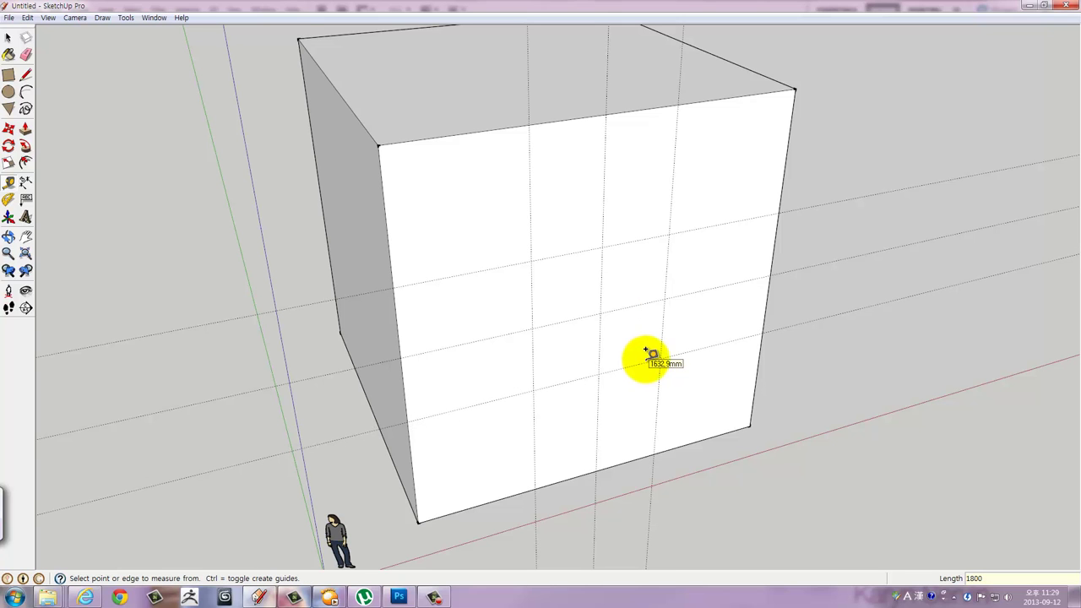
pyautogui.moveTo(646, 353)
pyautogui.mouseDown(button='middle')
pyautogui.moveTo(659, 287)
pyautogui.moveTo(501, 212)
pyautogui.moveTo(369, 219)
pyautogui.moveTo(454, 189)
pyautogui.moveTo(591, 177)
pyautogui.moveTo(705, 185)
pyautogui.mouseUp(button='middle')
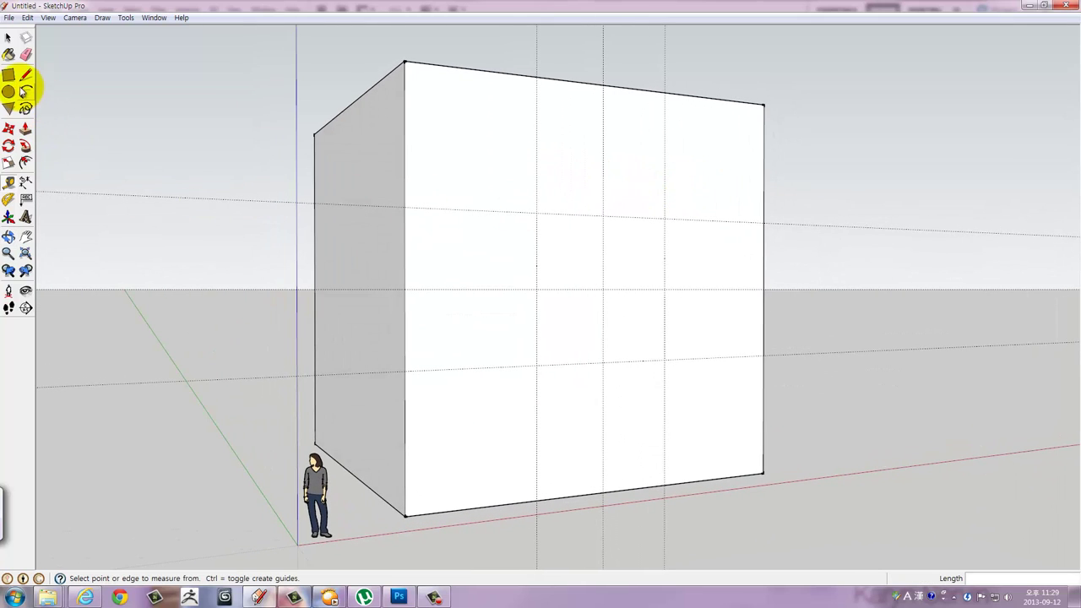
# Draw a 3600 mm square between guide intersections on the cube's front face.
pyautogui.click(10, 76)
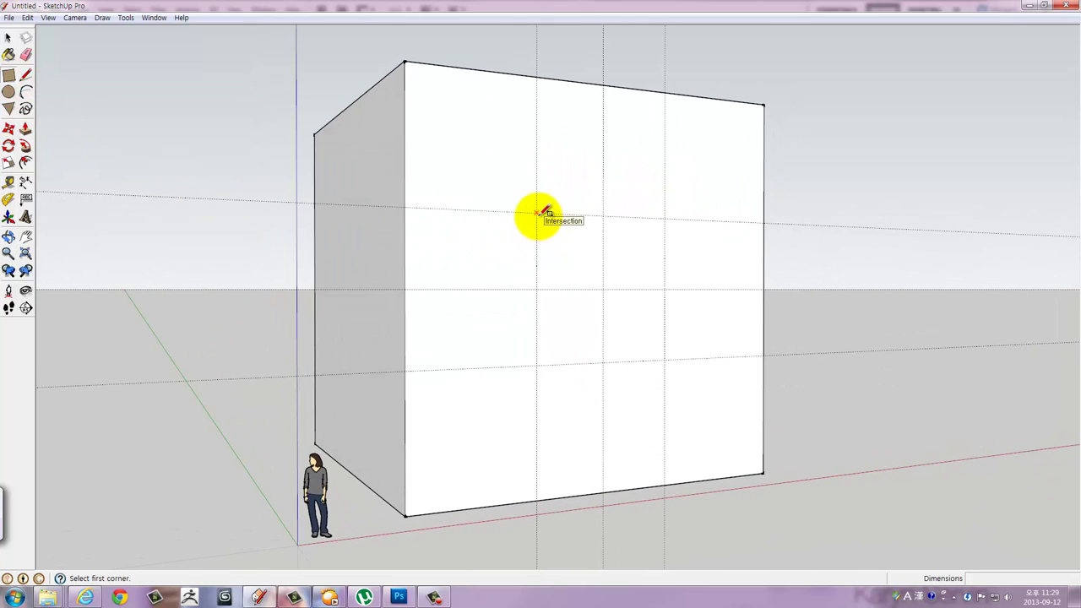
pyautogui.click(537, 213)
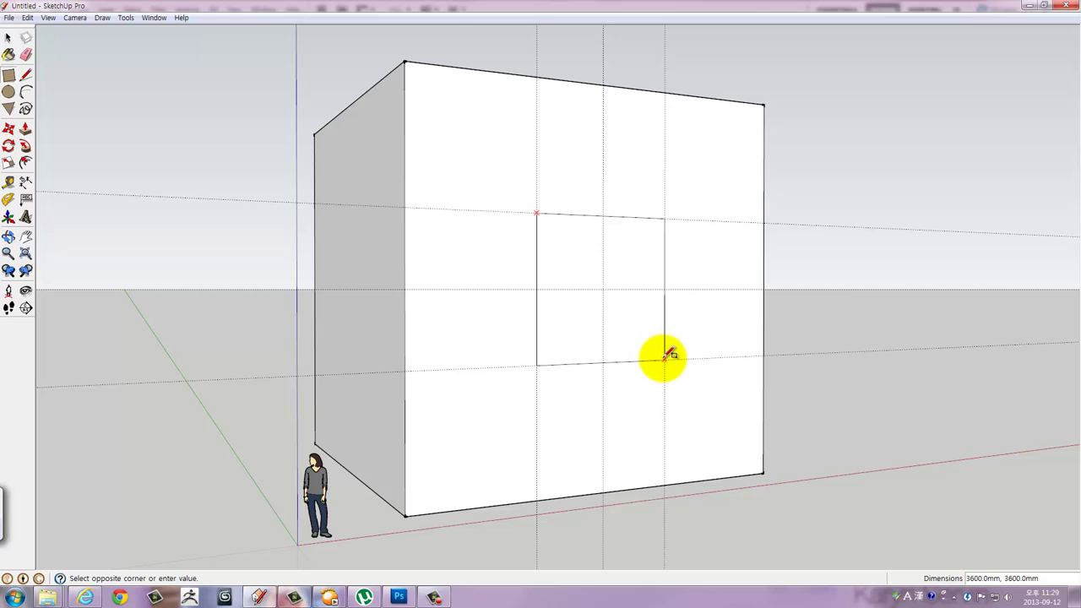
pyautogui.click(664, 361)
pyautogui.moveTo(585, 306); pyautogui.dragTo(700, 430, button='middle')
pyautogui.scroll(-3, 684, 386)
pyautogui.moveTo(683, 386)
pyautogui.mouseDown(button='middle')
pyautogui.moveTo(693, 415)
pyautogui.moveTo(494, 337)
pyautogui.mouseUp(button='middle')
# Pull the square out 8000 mm from the front face into a projecting box.
pyautogui.press('p')
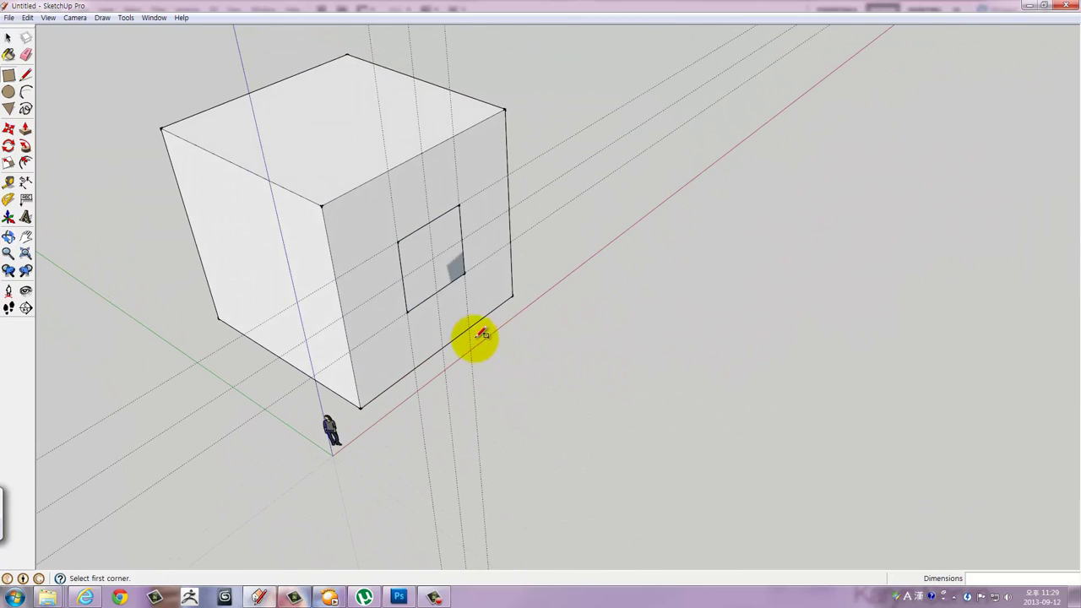
pyautogui.moveTo(432, 292); pyautogui.dragTo(570, 376)
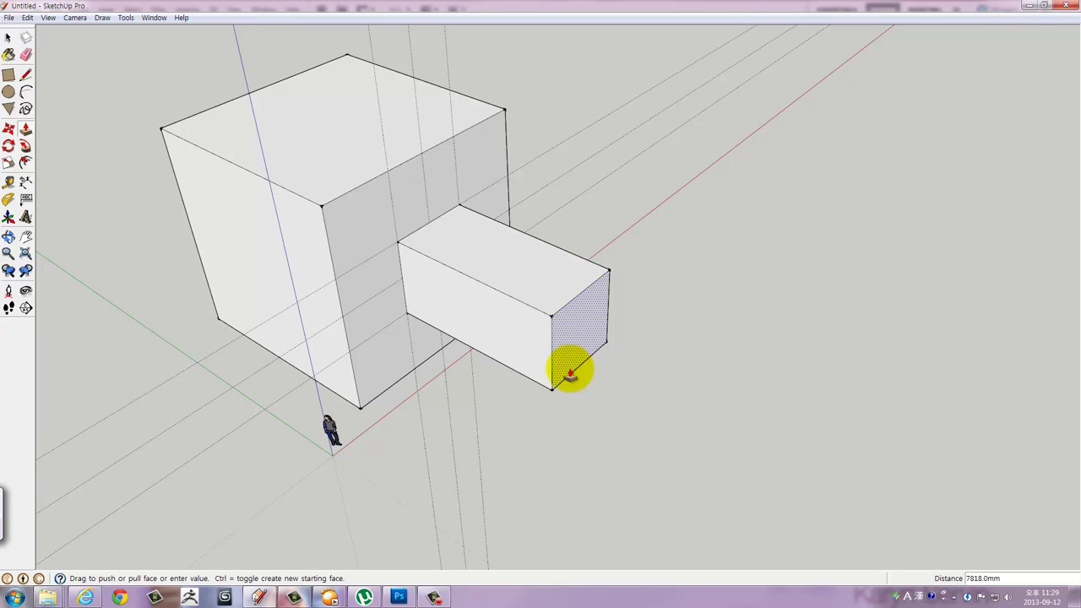
pyautogui.moveTo(569, 374); pyautogui.dragTo(575, 385)
pyautogui.write('8000')
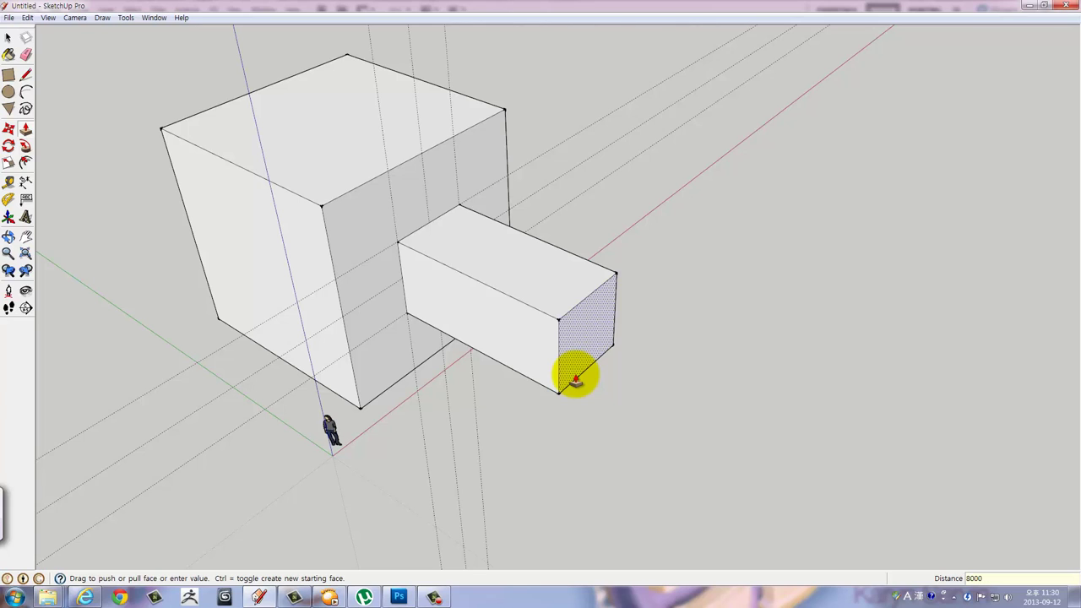
pyautogui.press('Return')
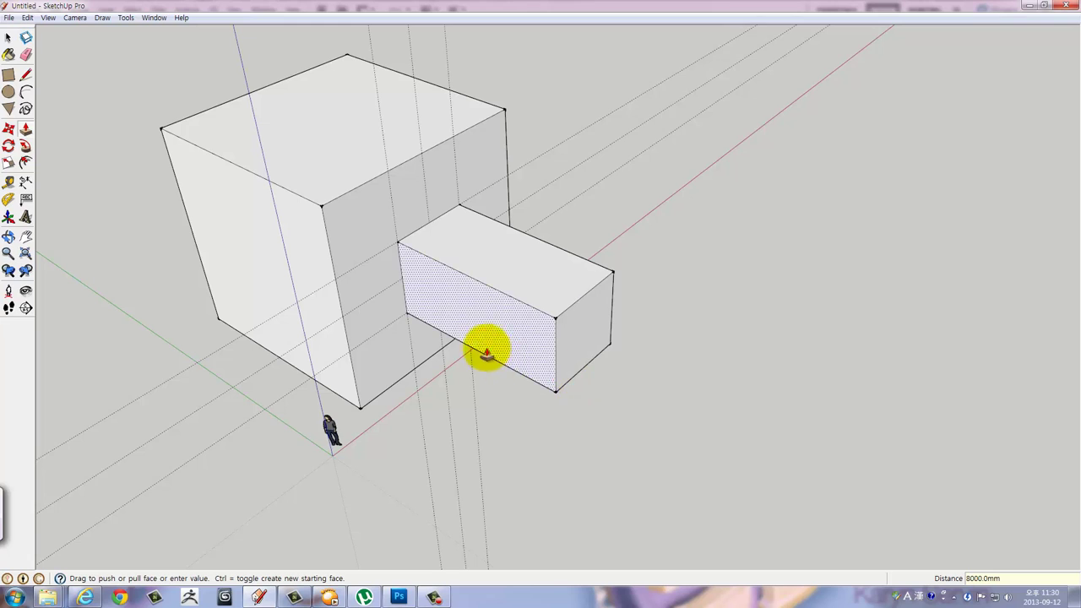
pyautogui.moveTo(490, 352); pyautogui.dragTo(659, 338, button='middle')
pyautogui.press('space')
pyautogui.tripleClick(531, 285)
# Make the projecting box a group and enter it for editing.
pyautogui.rightClick(541, 300)
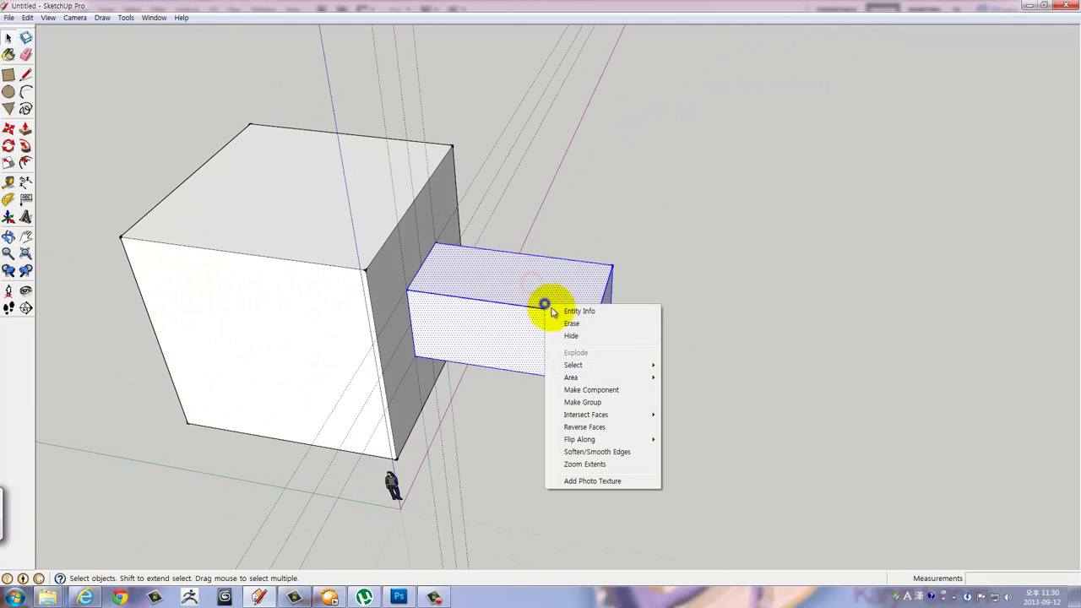
pyautogui.click(579, 402)
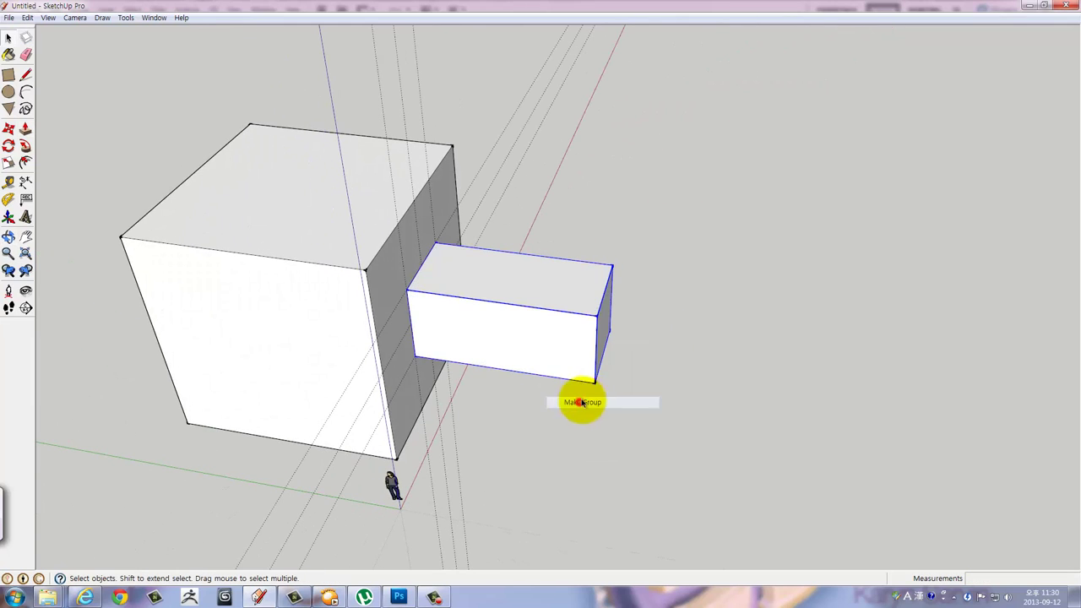
pyautogui.doubleClick(569, 295)
pyautogui.tripleClick(569, 294)
pyautogui.moveTo(366, 310)
pyautogui.mouseDown(button='middle')
pyautogui.moveTo(577, 277)
pyautogui.moveTo(676, 295)
pyautogui.moveTo(632, 332)
pyautogui.moveTo(692, 295)
pyautogui.mouseUp(button='middle')
# Push the box's far end face 8000 mm so it projects from the cube's opposite side.
pyautogui.press('p')
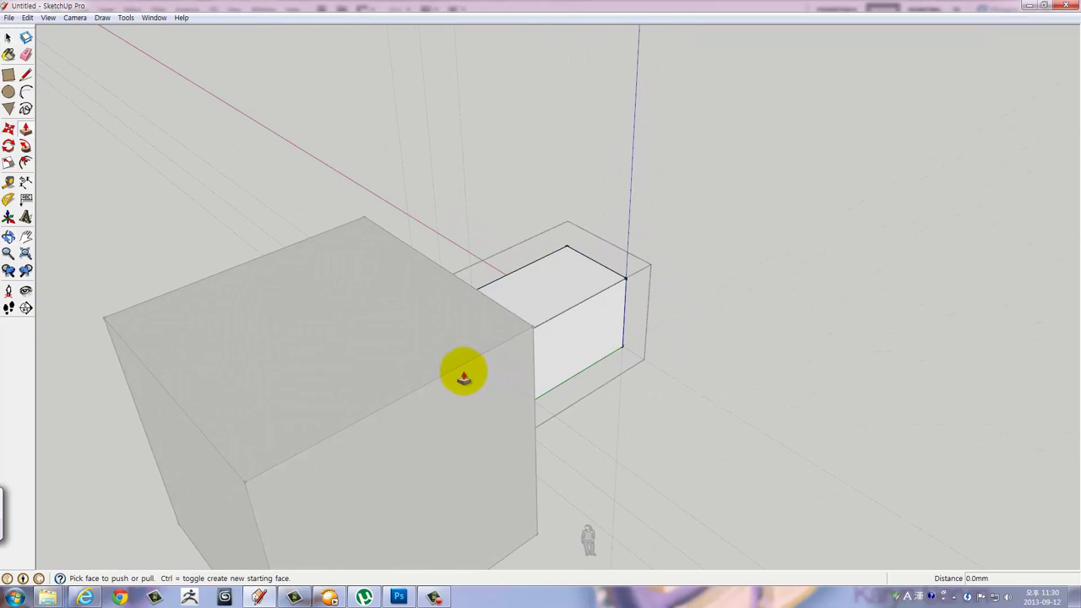
pyautogui.click(456, 380)
pyautogui.moveTo(222, 514); pyautogui.dragTo(454, 381, button='middle')
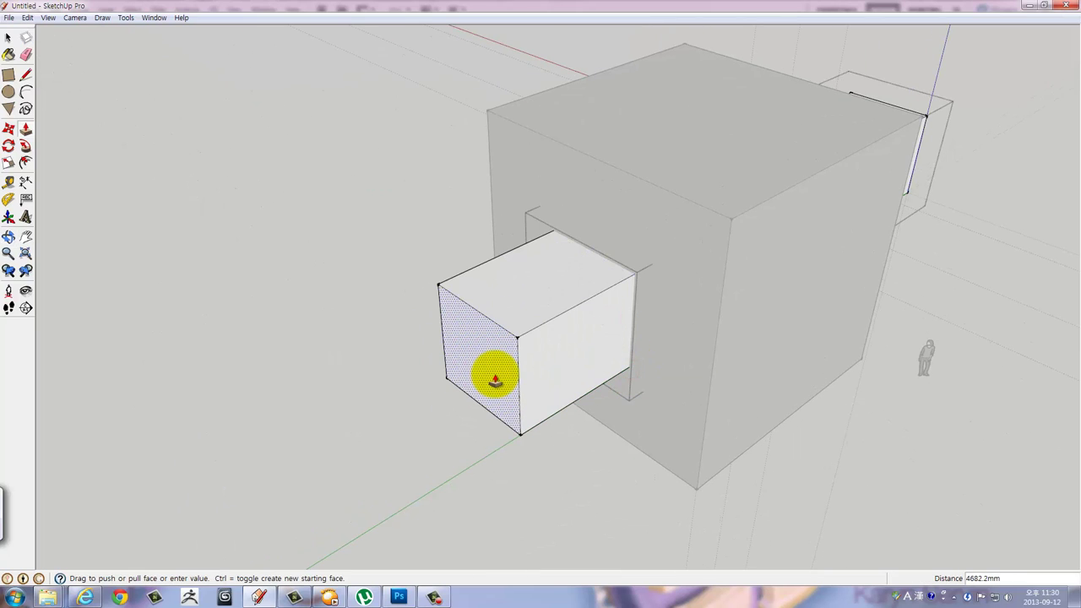
pyautogui.write('8000')
pyautogui.press('Return')
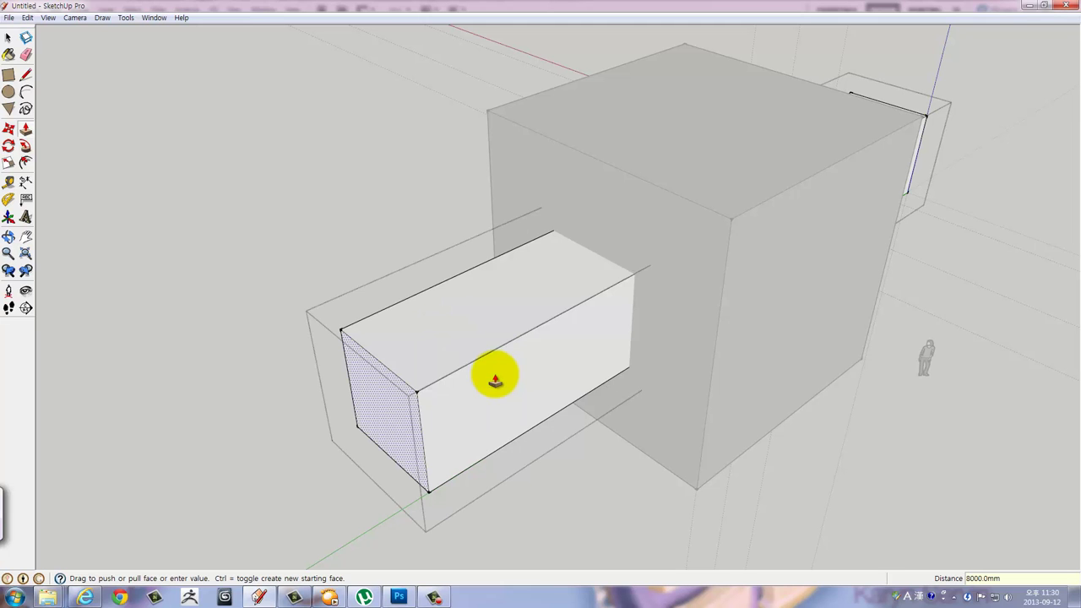
pyautogui.moveTo(491, 380)
pyautogui.mouseDown(button='middle')
pyautogui.moveTo(694, 422)
pyautogui.moveTo(374, 273)
pyautogui.mouseUp(button='middle')
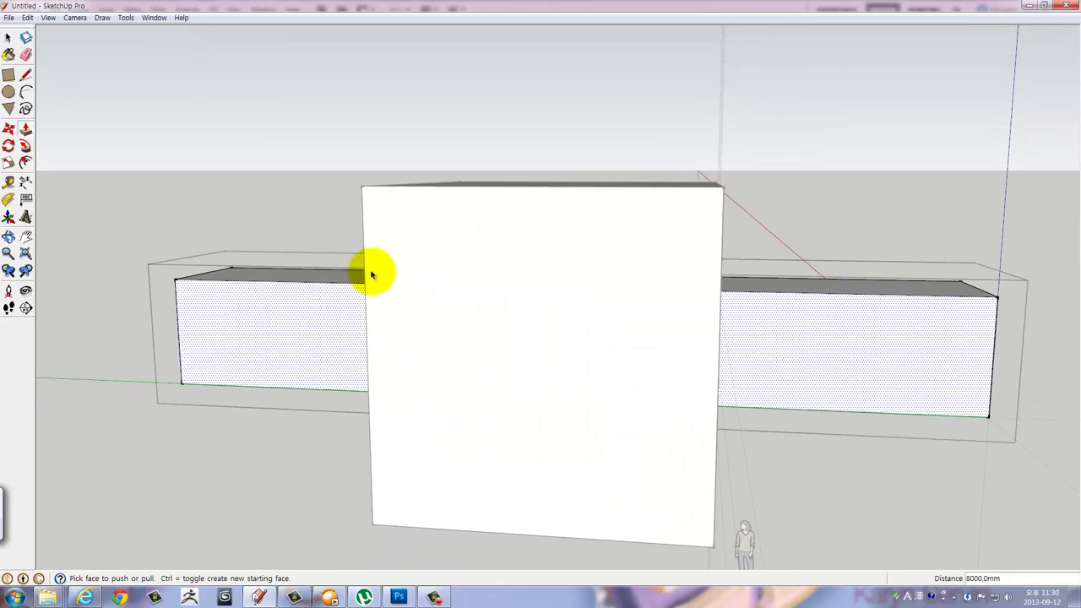
pyautogui.press('space')
pyautogui.moveTo(319, 97)
pyautogui.mouseDown(button='middle')
pyautogui.moveTo(613, 354)
pyautogui.moveTo(394, 345)
pyautogui.mouseUp(button='middle')
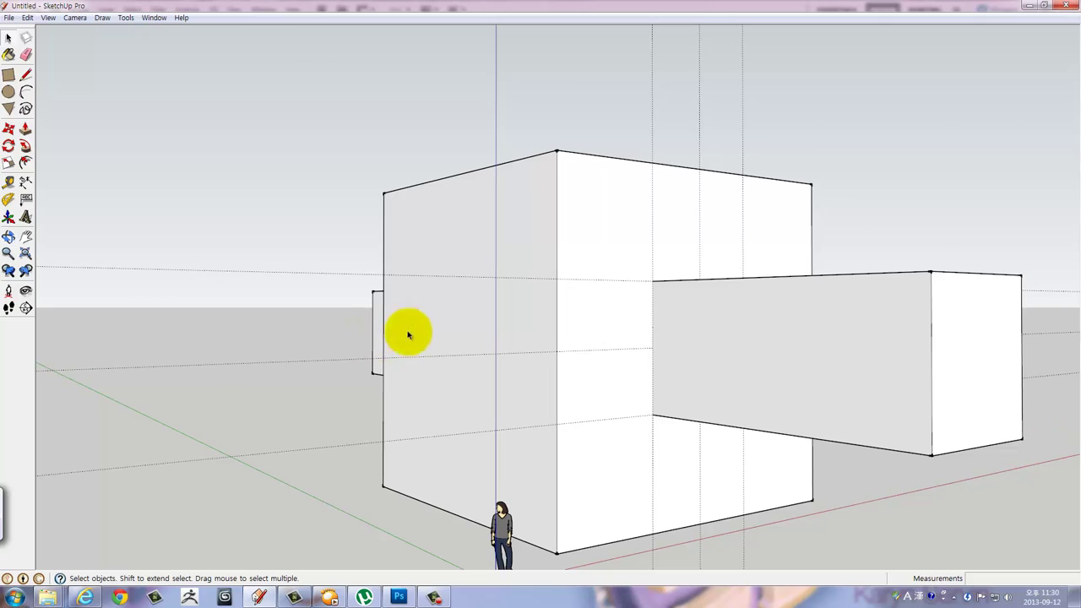
pyautogui.moveTo(639, 337)
pyautogui.mouseDown(button='middle')
pyautogui.moveTo(616, 321)
pyautogui.moveTo(398, 316)
pyautogui.moveTo(300, 346)
pyautogui.moveTo(772, 436)
pyautogui.moveTo(755, 414)
pyautogui.moveTo(767, 414)
pyautogui.moveTo(878, 279)
pyautogui.mouseUp(button='middle')
pyautogui.moveTo(899, 255); pyautogui.dragTo(819, 138)
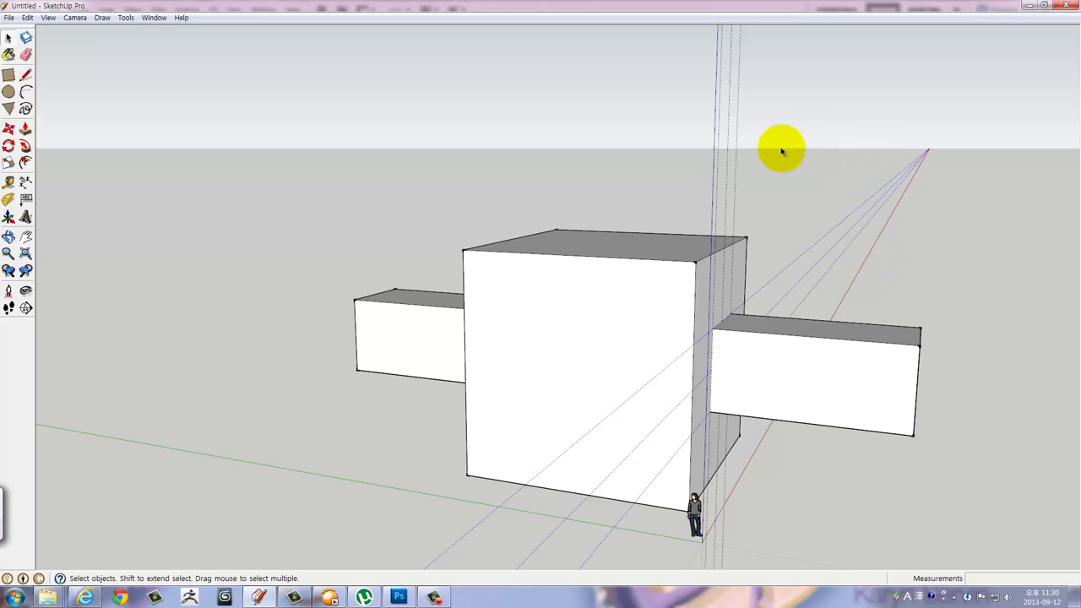
pyautogui.click(799, 146)
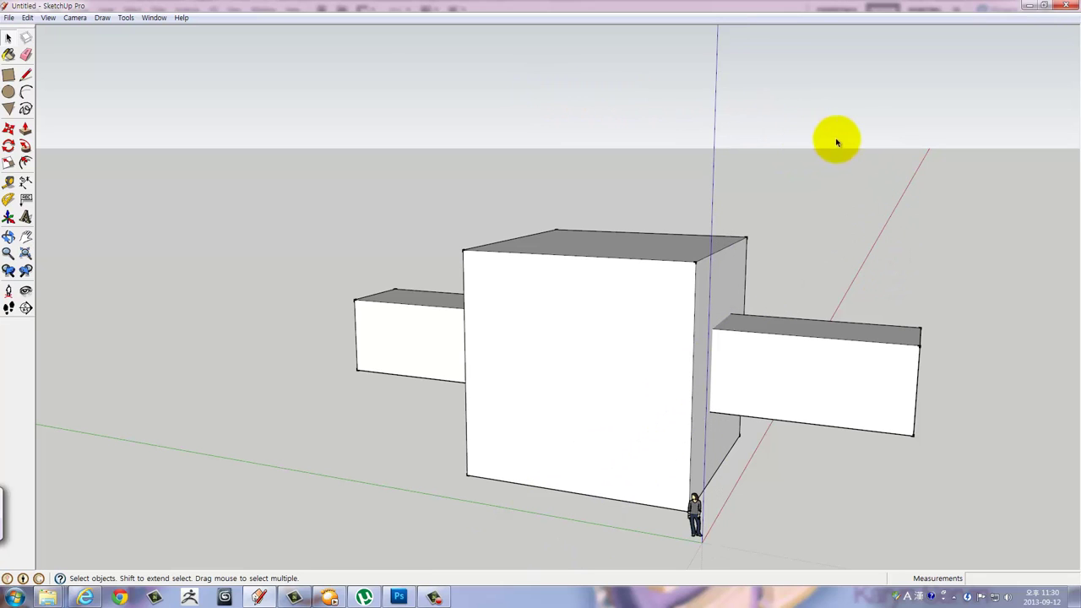
pyautogui.moveTo(867, 132)
pyautogui.mouseDown(button='middle')
pyautogui.moveTo(827, 225)
pyautogui.moveTo(641, 210)
pyautogui.moveTo(418, 214)
pyautogui.moveTo(152, 248)
pyautogui.moveTo(160, 254)
pyautogui.mouseUp(button='middle')
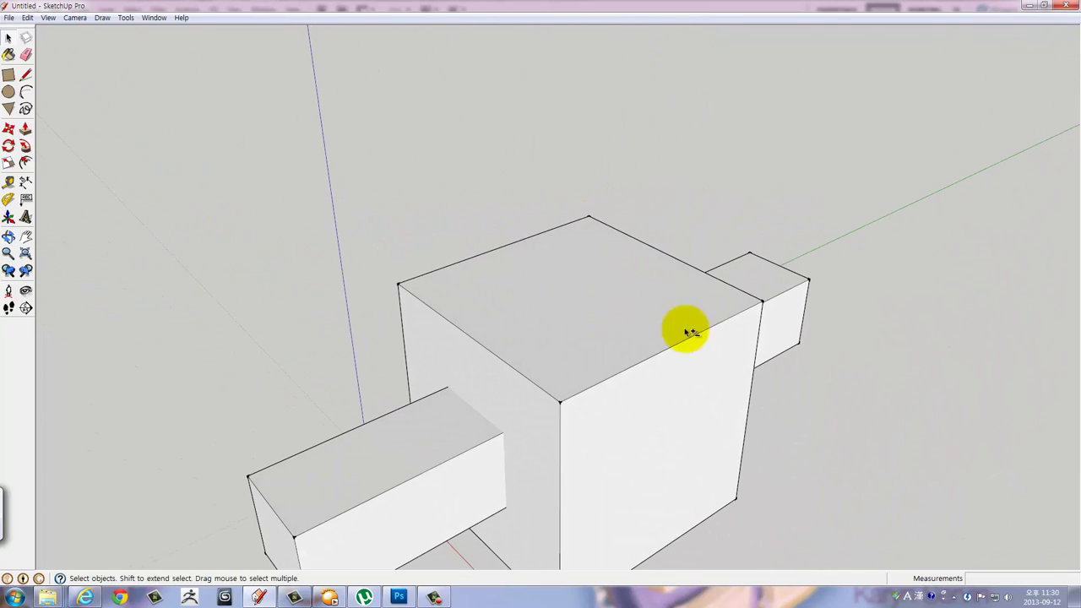
pyautogui.moveTo(757, 357)
pyautogui.mouseDown(button='middle')
pyautogui.moveTo(705, 261)
pyautogui.moveTo(717, 248)
pyautogui.moveTo(526, 248)
pyautogui.moveTo(565, 227)
pyautogui.moveTo(603, 225)
pyautogui.moveTo(617, 246)
pyautogui.moveTo(563, 290)
pyautogui.moveTo(553, 352)
pyautogui.moveTo(566, 338)
pyautogui.moveTo(497, 367)
pyautogui.moveTo(409, 380)
pyautogui.moveTo(389, 371)
pyautogui.mouseUp(button='middle')
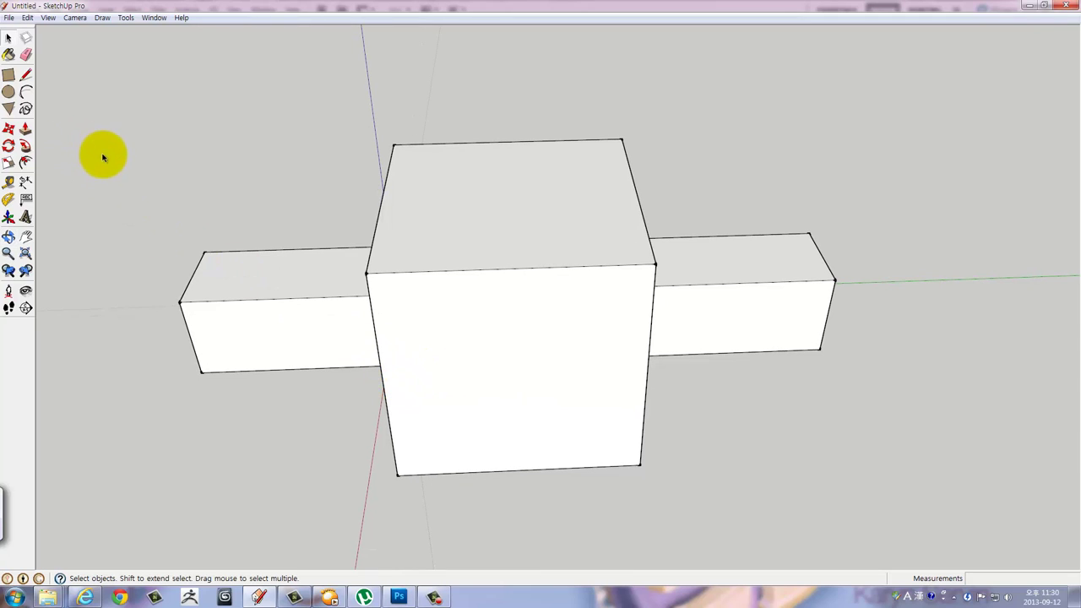
# Draw a 10000 × 10000 mm rectangle from the cube's top corner to its opposite bottom corner.
pyautogui.click(9, 74)
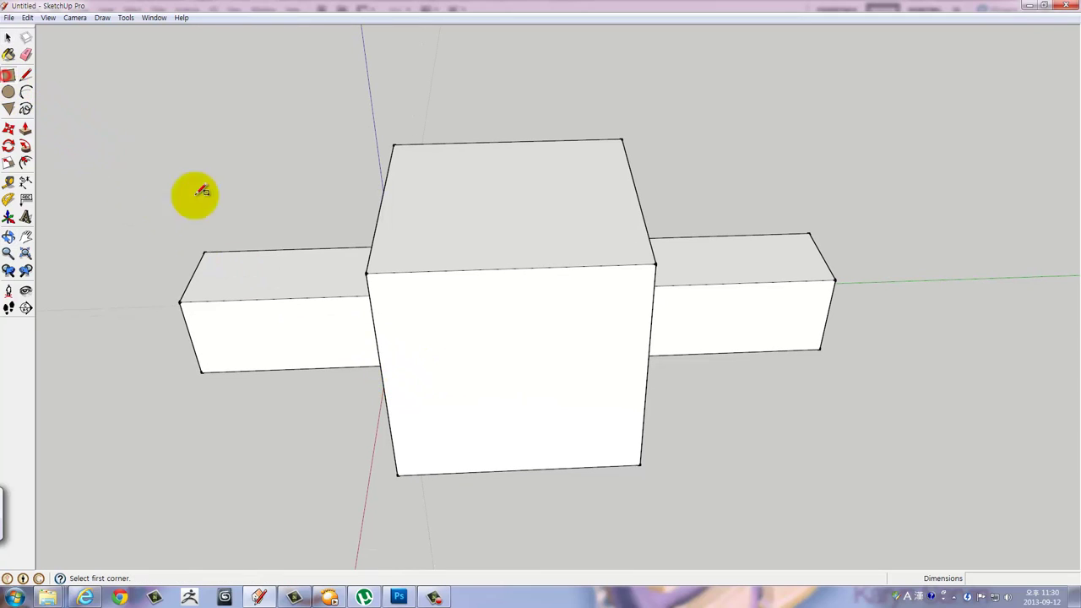
pyautogui.moveTo(652, 361)
pyautogui.mouseDown(button='middle')
pyautogui.moveTo(270, 246)
pyautogui.moveTo(244, 272)
pyautogui.mouseUp(button='middle')
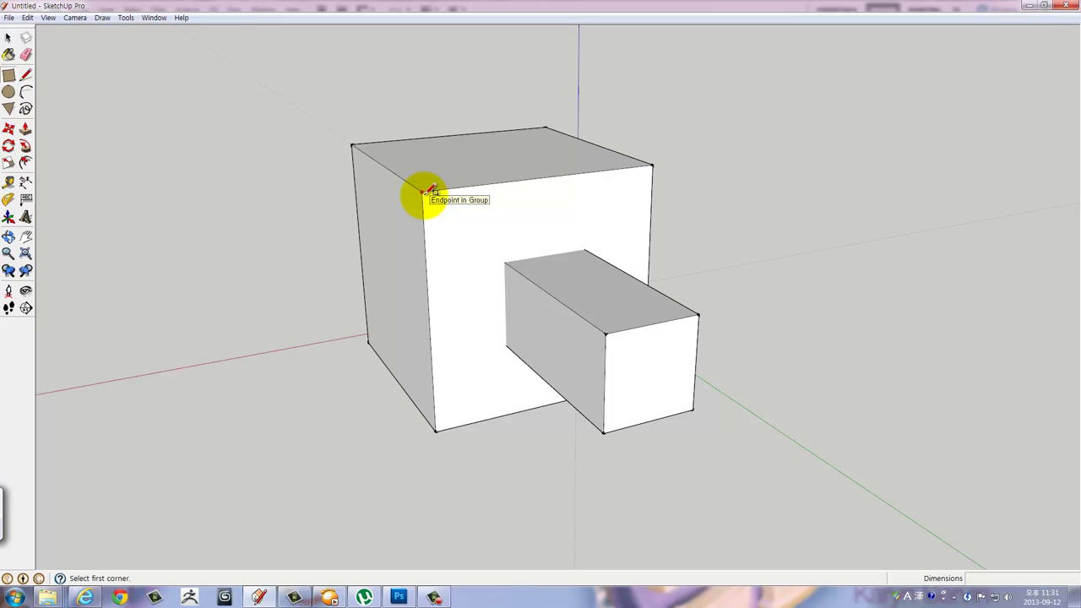
pyautogui.click(425, 192)
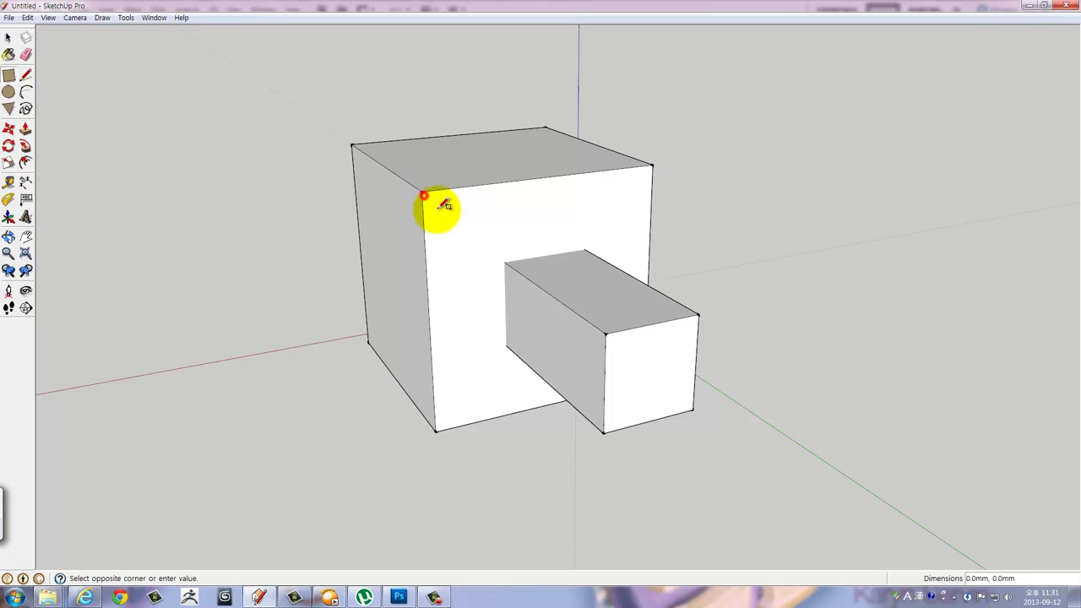
pyautogui.moveTo(639, 313)
pyautogui.mouseDown(button='middle')
pyautogui.moveTo(374, 338)
pyautogui.moveTo(492, 355)
pyautogui.mouseUp(button='middle')
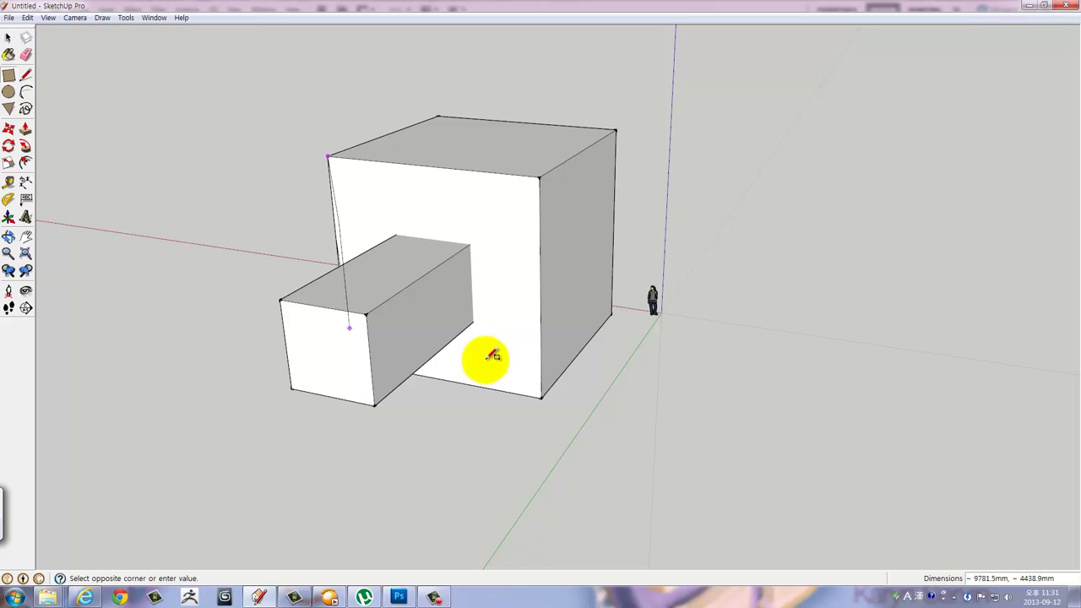
pyautogui.click(541, 397)
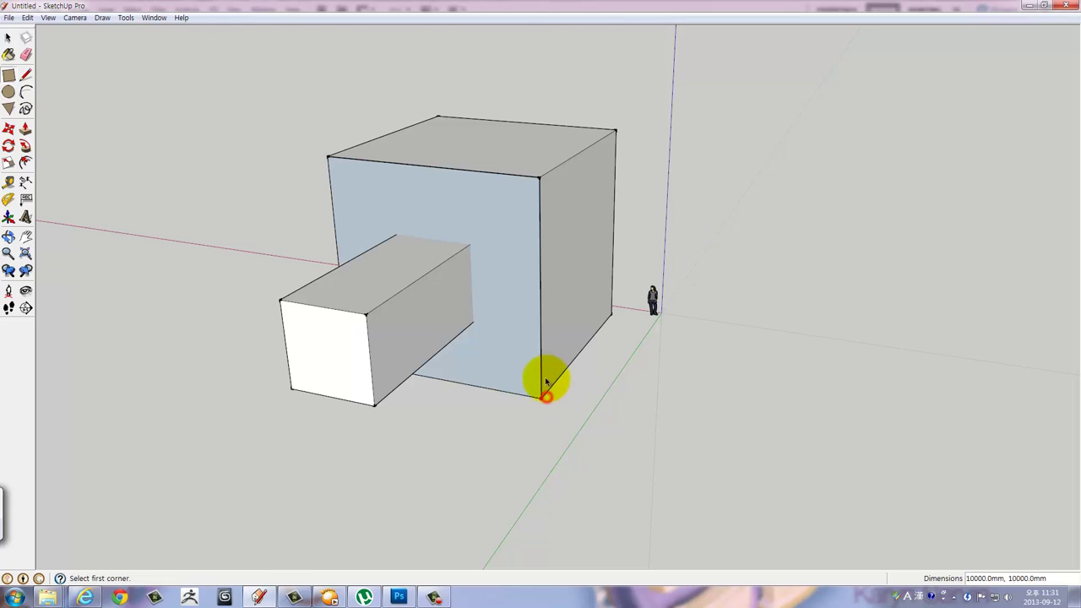
pyautogui.press('space')
pyautogui.click(512, 246)
# Move the square face off the cube to a free spot beside it.
pyautogui.moveTo(513, 249); pyautogui.dragTo(617, 397, button='middle')
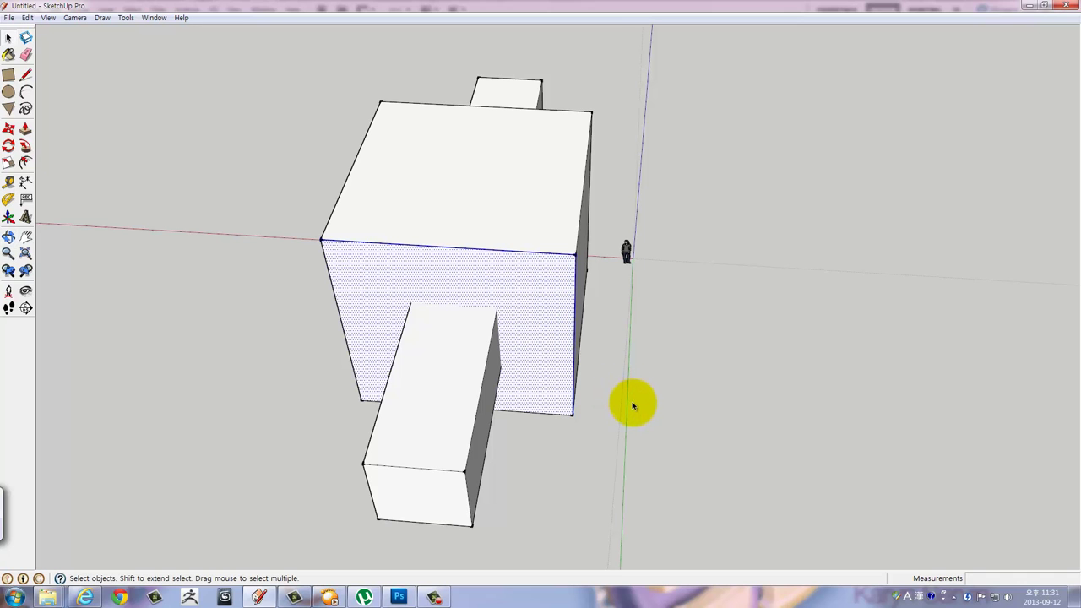
pyautogui.press('m')
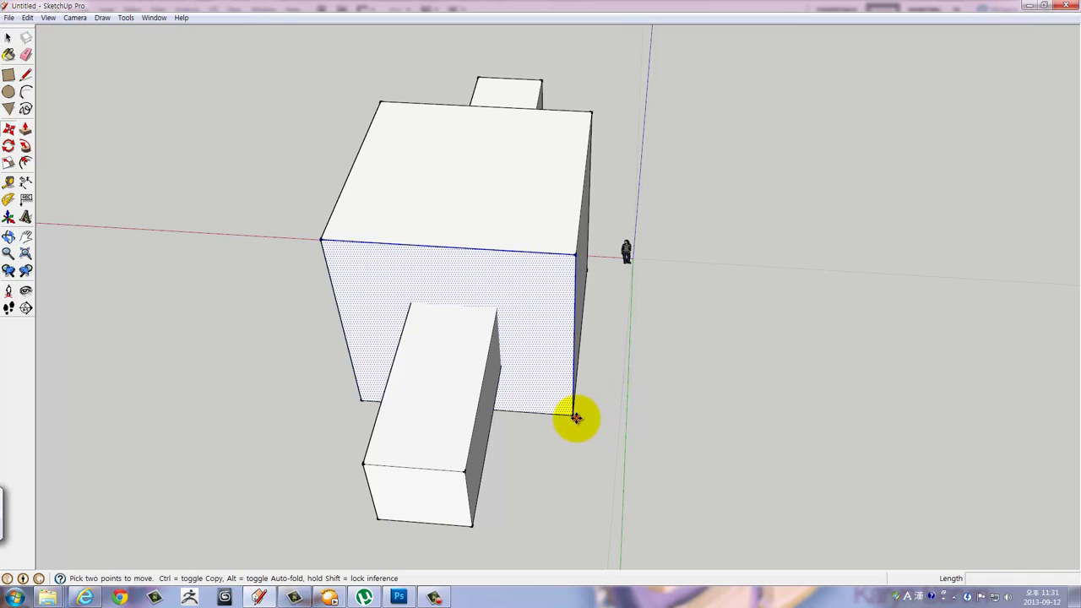
pyautogui.moveTo(574, 417); pyautogui.dragTo(278, 391)
pyautogui.moveTo(277, 391); pyautogui.dragTo(460, 404, button='middle')
pyautogui.moveTo(547, 411)
pyautogui.mouseDown(button='middle')
pyautogui.moveTo(717, 430)
pyautogui.moveTo(690, 366)
pyautogui.mouseUp(button='middle')
pyautogui.click(717, 430)
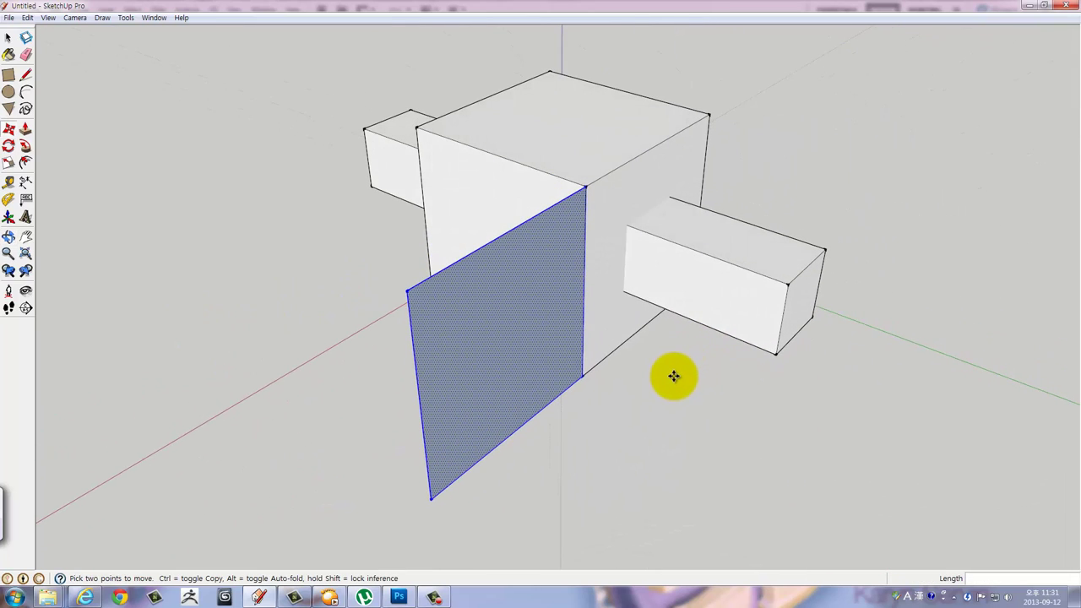
# Push/pull the moved square face into a 1000 mm thick slab.
pyautogui.press('p')
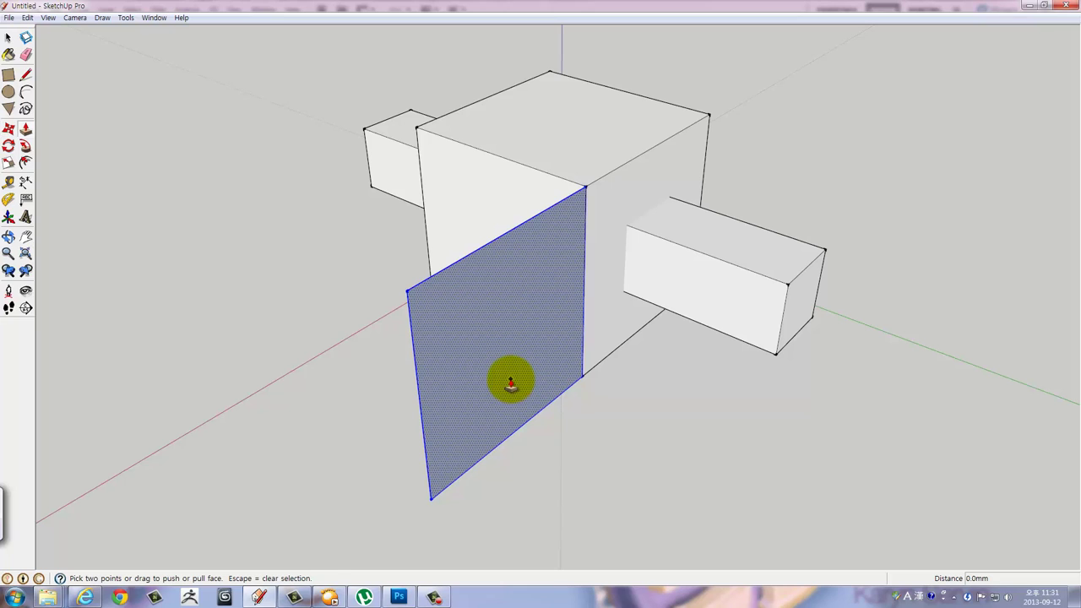
pyautogui.moveTo(510, 386); pyautogui.dragTo(525, 393)
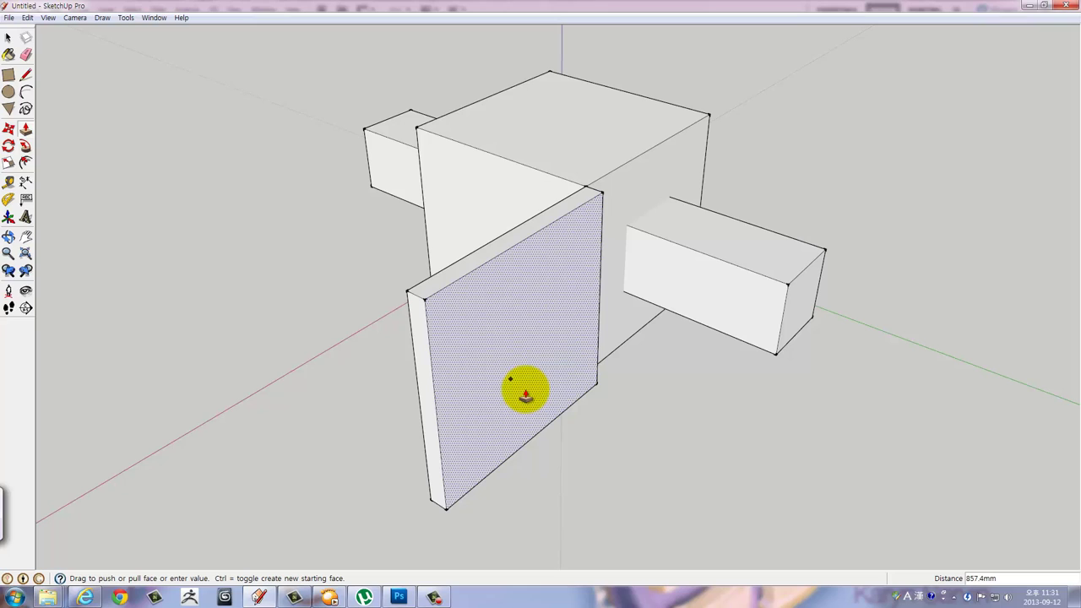
pyautogui.write('1000')
pyautogui.press('Return')
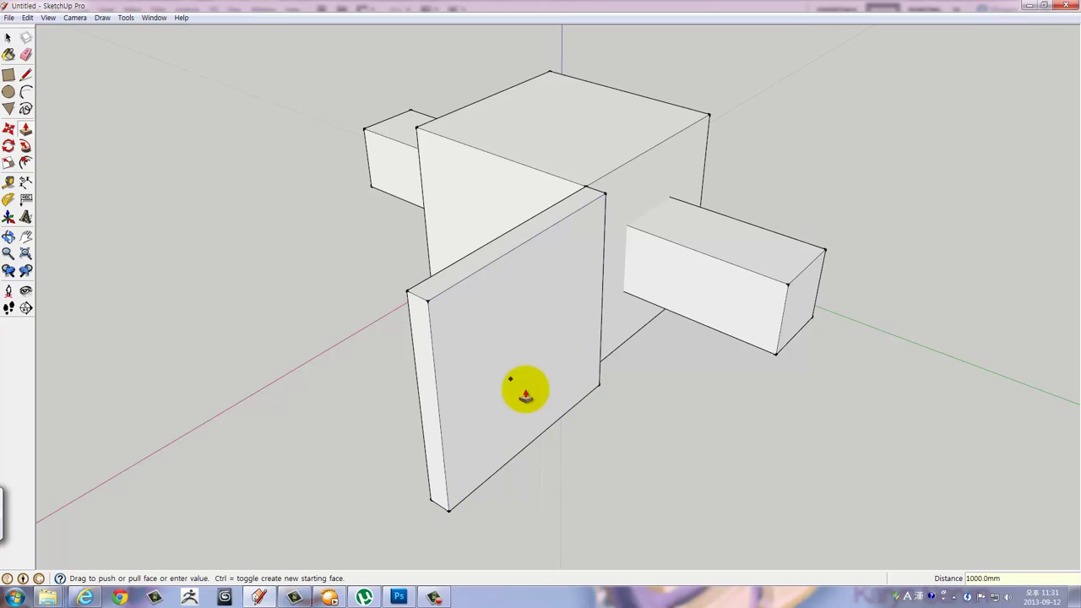
pyautogui.press('space')
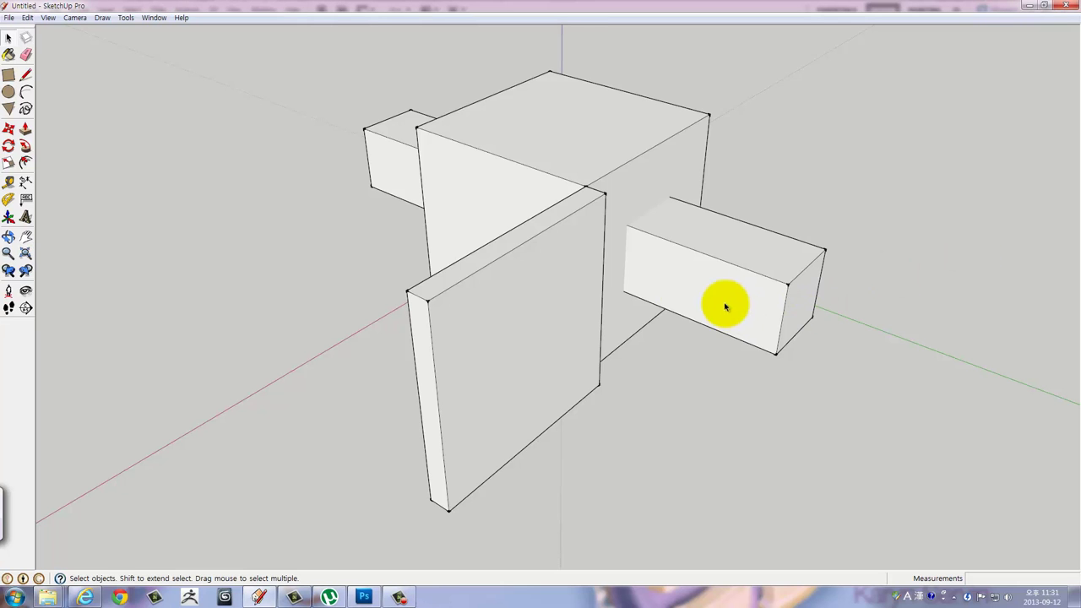
pyautogui.moveTo(718, 299)
pyautogui.mouseDown(button='middle')
pyautogui.moveTo(550, 366)
pyautogui.moveTo(486, 356)
pyautogui.mouseUp(button='middle')
# Make the 1000 mm slab into a group.
pyautogui.click(486, 356)
pyautogui.rightClick(486, 357)
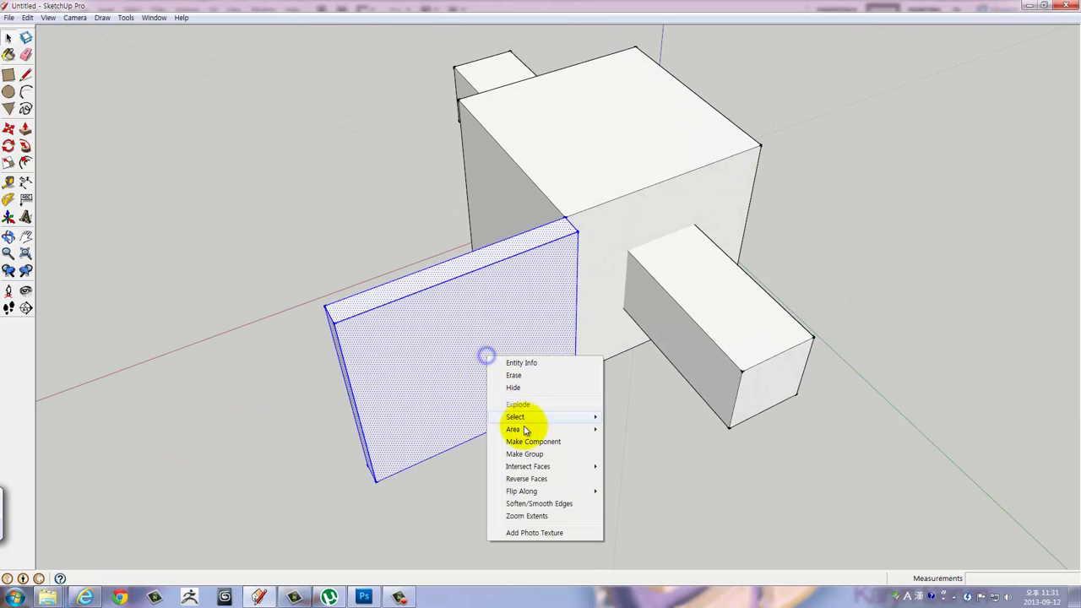
pyautogui.click(526, 455)
pyautogui.moveTo(501, 422); pyautogui.dragTo(615, 495, button='middle')
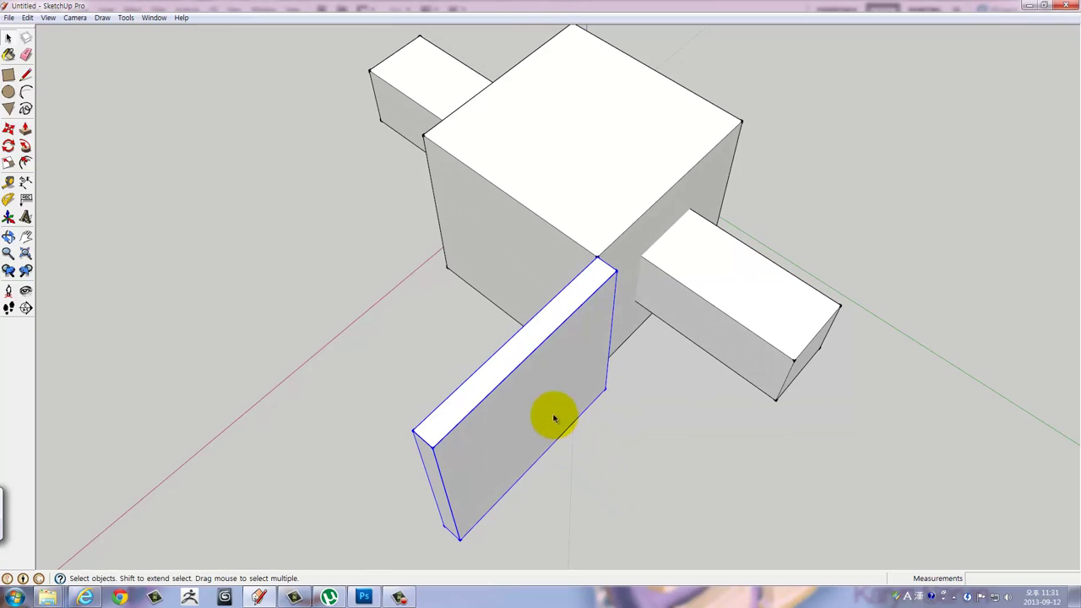
pyautogui.click(402, 597)
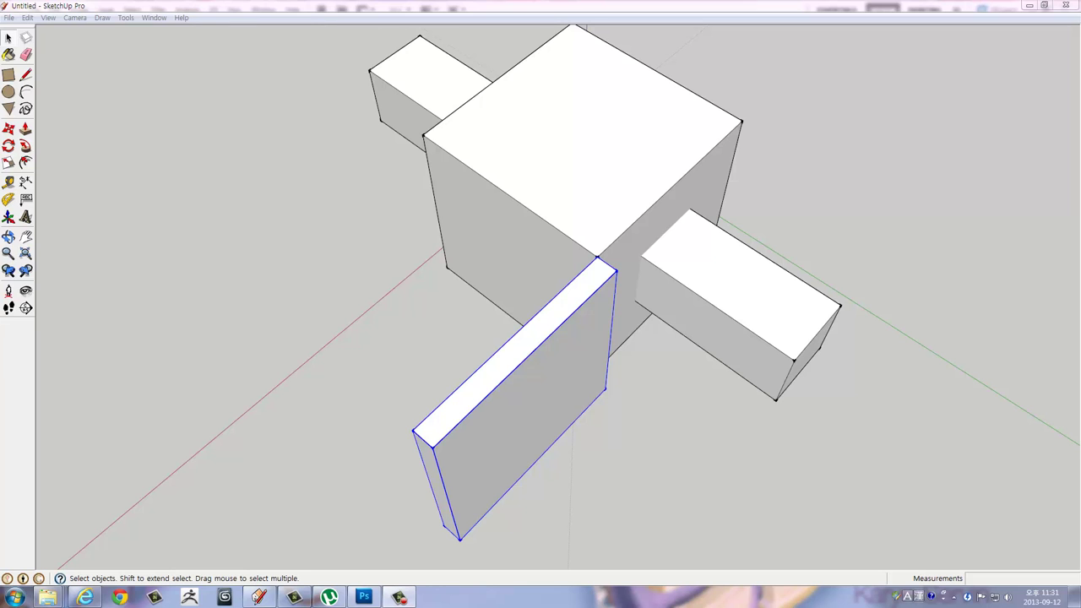
# Move the slab panel 2000 mm so it stands against the cube's side face.
pyautogui.moveTo(787, 298)
pyautogui.mouseDown(button='middle')
pyautogui.moveTo(767, 217)
pyautogui.moveTo(801, 271)
pyautogui.mouseUp(button='middle')
pyautogui.moveTo(872, 258); pyautogui.dragTo(644, 309, button='middle')
pyautogui.click(571, 364)
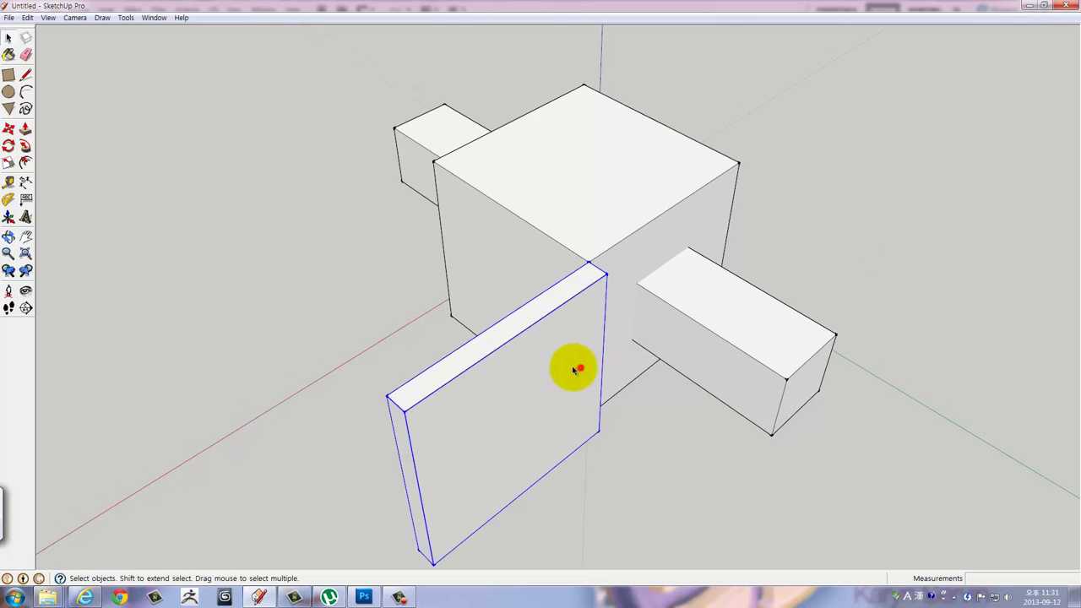
pyautogui.moveTo(571, 364)
pyautogui.mouseDown(button='middle')
pyautogui.moveTo(731, 341)
pyautogui.moveTo(698, 407)
pyautogui.mouseUp(button='middle')
pyautogui.press('m')
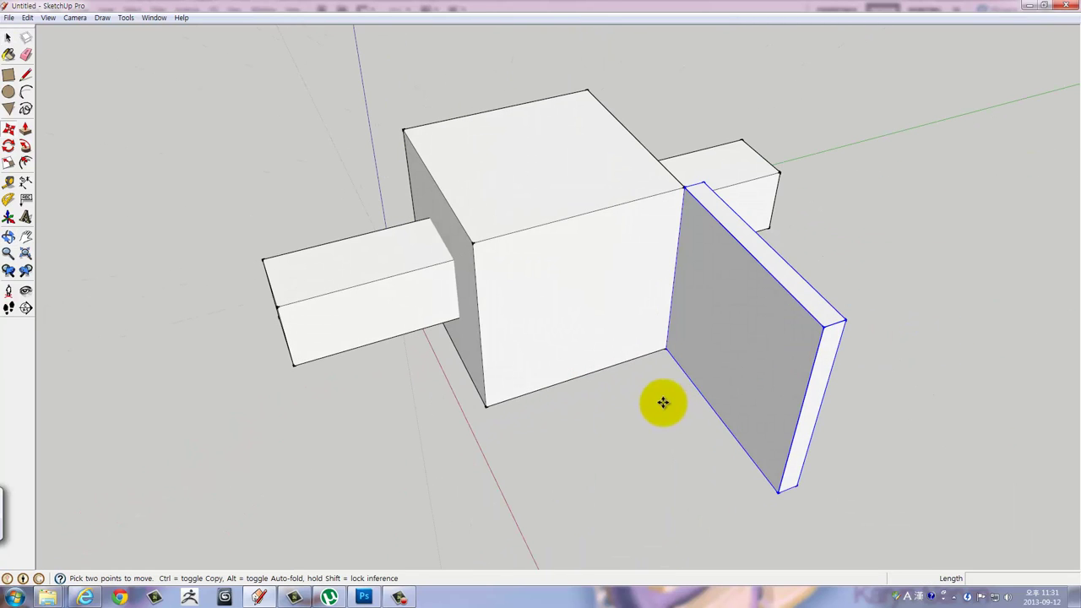
pyautogui.click(667, 349)
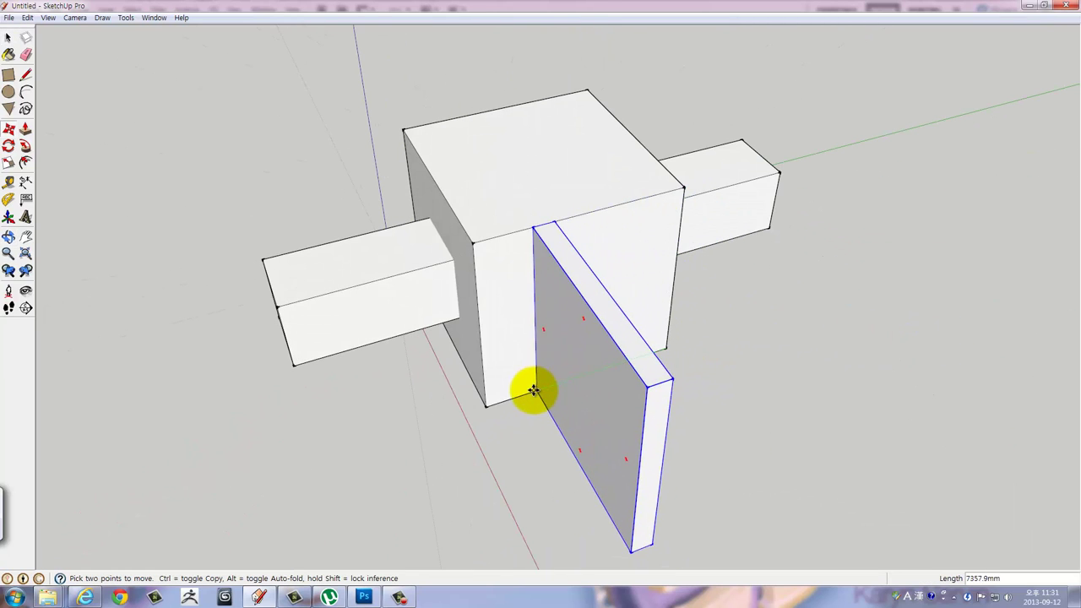
pyautogui.click(485, 408)
pyautogui.write('2000')
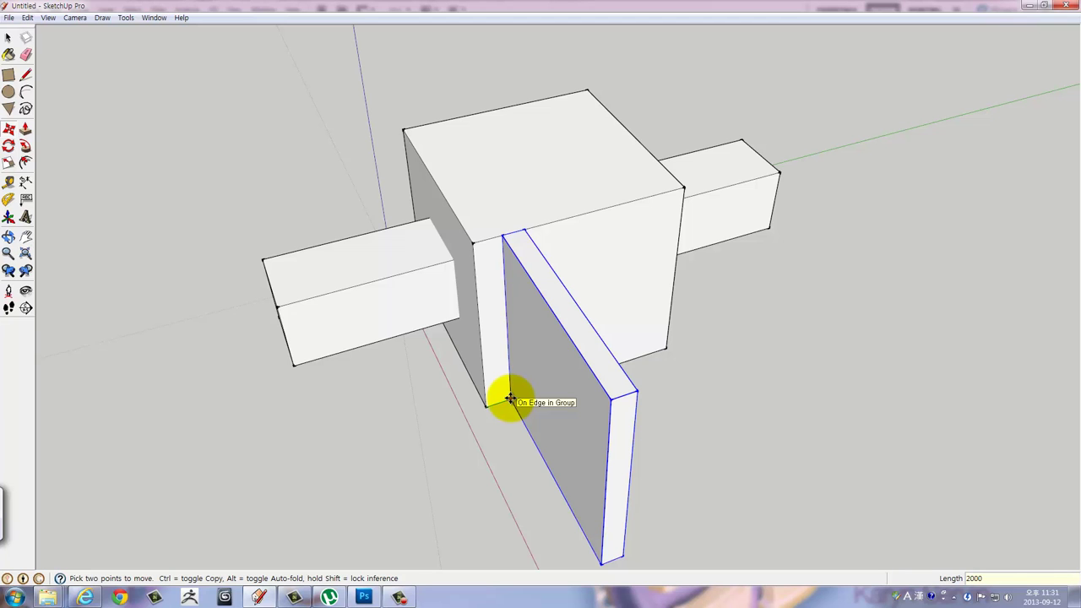
pyautogui.press('Return')
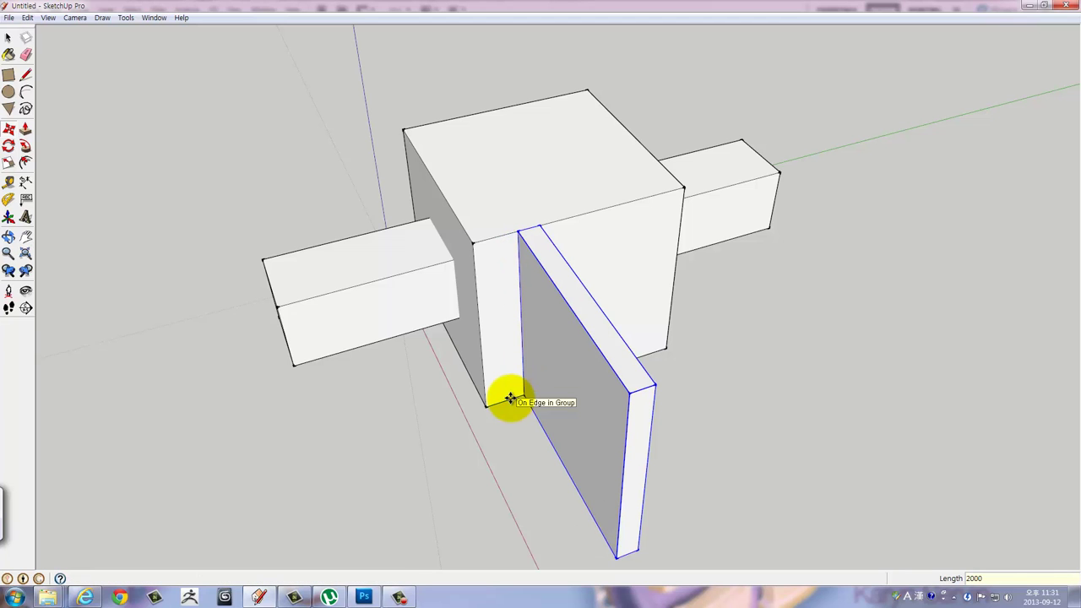
pyautogui.moveTo(521, 391)
pyautogui.mouseDown(button='middle')
pyautogui.moveTo(700, 244)
pyautogui.moveTo(825, 265)
pyautogui.moveTo(791, 236)
pyautogui.moveTo(490, 217)
pyautogui.moveTo(321, 362)
pyautogui.moveTo(789, 478)
pyautogui.mouseUp(button='middle')
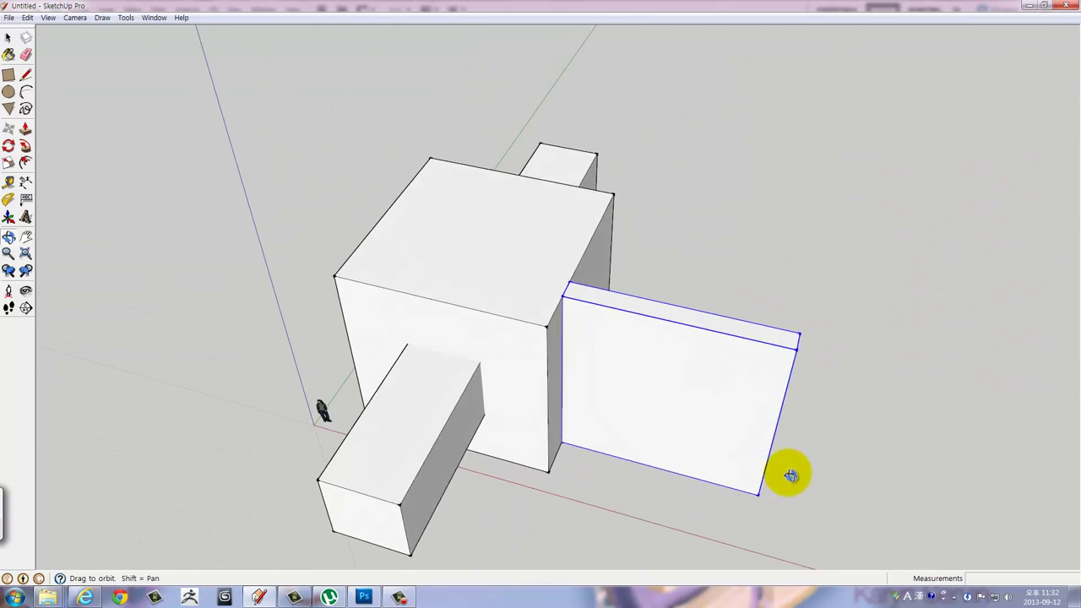
# Inside the panel group, pull the top face up 3000 mm and the side face out 6800 mm.
pyautogui.click(739, 271)
pyautogui.click(700, 319)
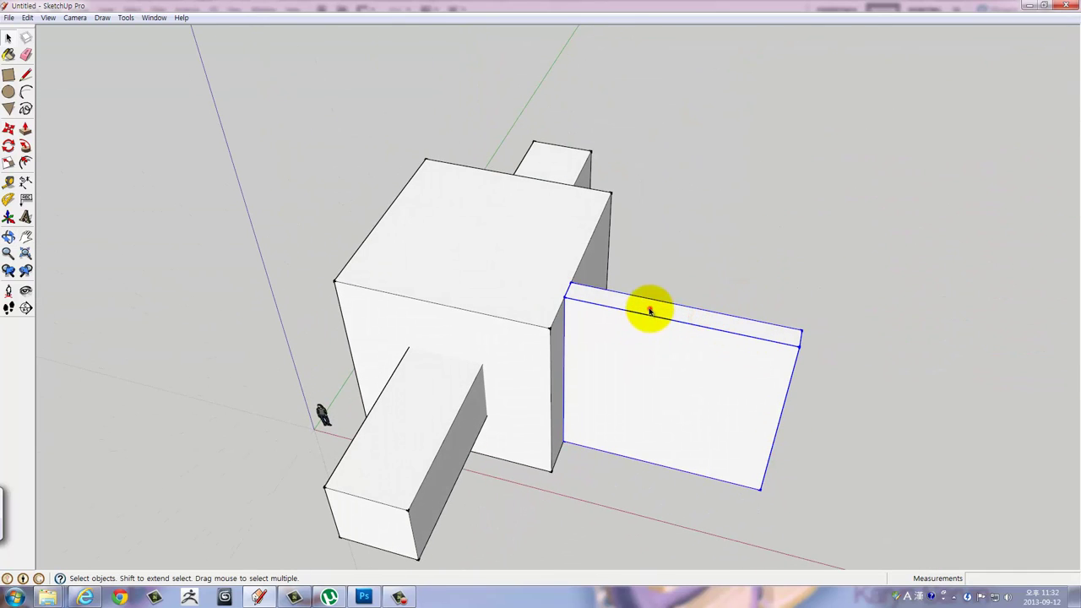
pyautogui.doubleClick(649, 310)
pyautogui.click(692, 321)
pyautogui.moveTo(693, 321); pyautogui.dragTo(692, 338, button='middle')
pyautogui.press('p')
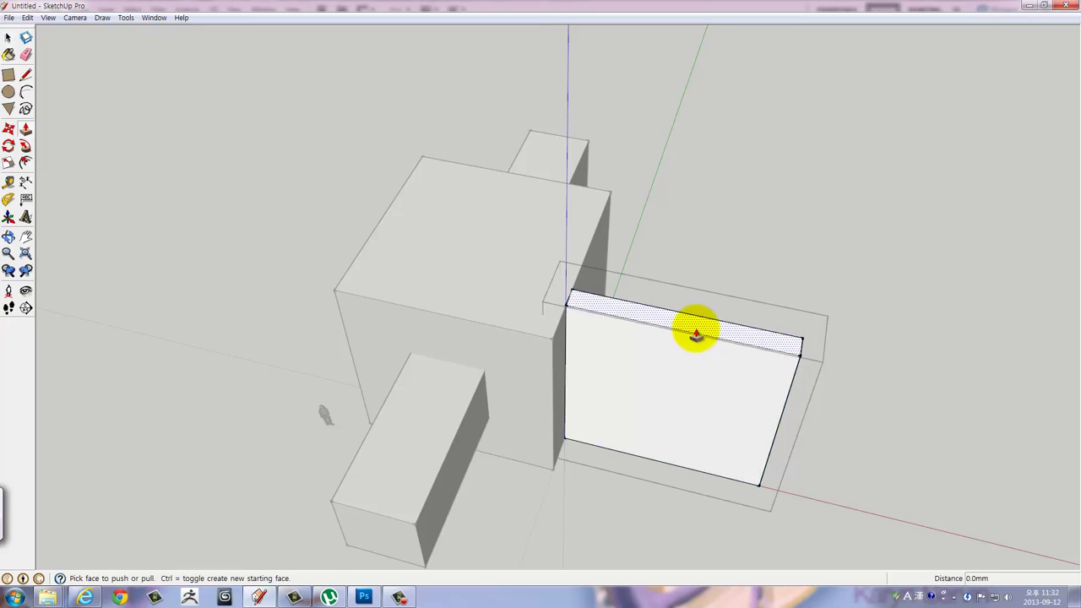
pyautogui.moveTo(695, 335); pyautogui.dragTo(696, 287)
pyautogui.write('3000')
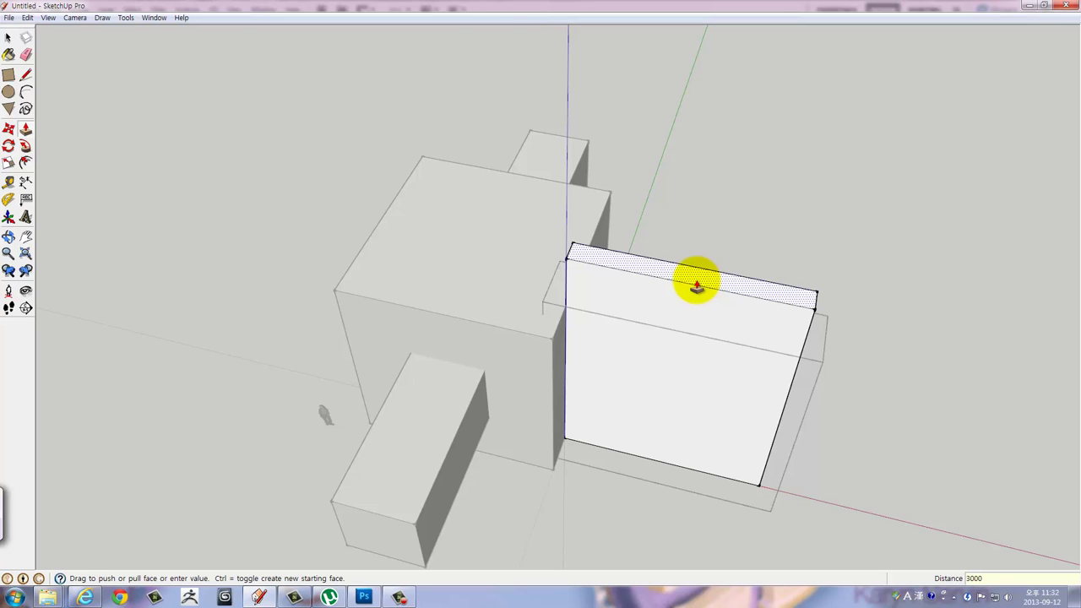
pyautogui.press('Return')
pyautogui.moveTo(565, 278); pyautogui.dragTo(836, 254, button='middle')
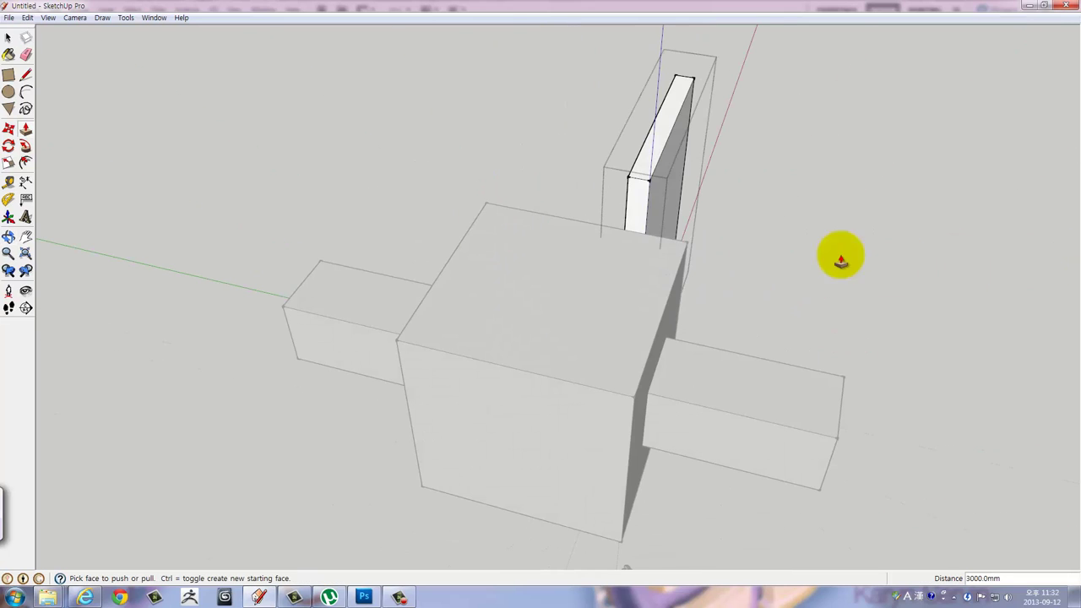
pyautogui.moveTo(656, 254)
pyautogui.mouseDown()
pyautogui.moveTo(728, 354)
pyautogui.moveTo(724, 429)
pyautogui.mouseUp()
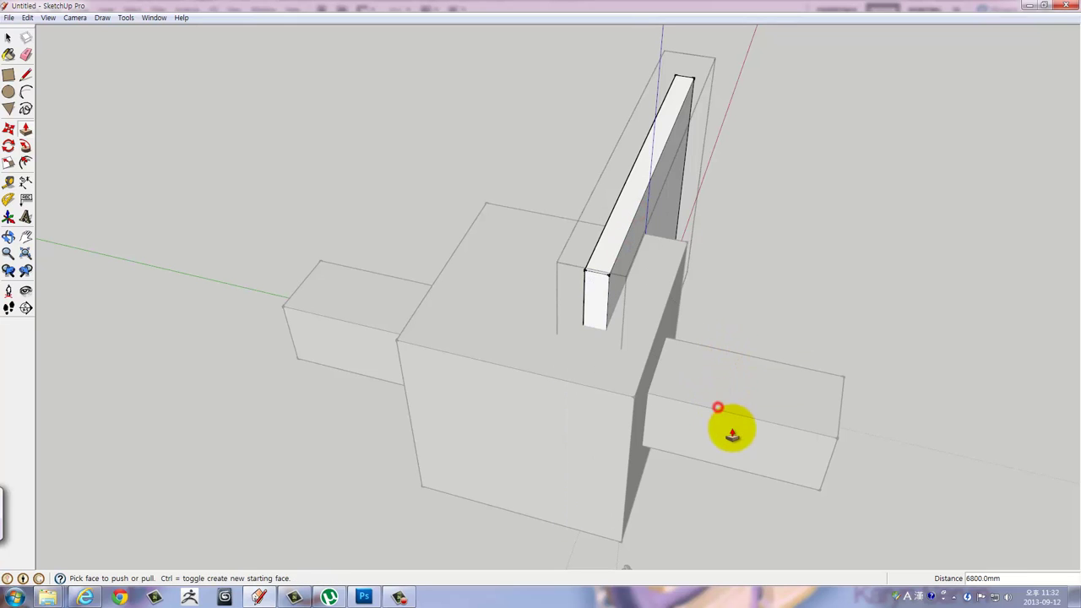
pyautogui.moveTo(724, 429)
pyautogui.mouseDown(button='middle')
pyautogui.moveTo(603, 205)
pyautogui.moveTo(566, 278)
pyautogui.moveTo(439, 258)
pyautogui.moveTo(985, 278)
pyautogui.mouseUp(button='middle')
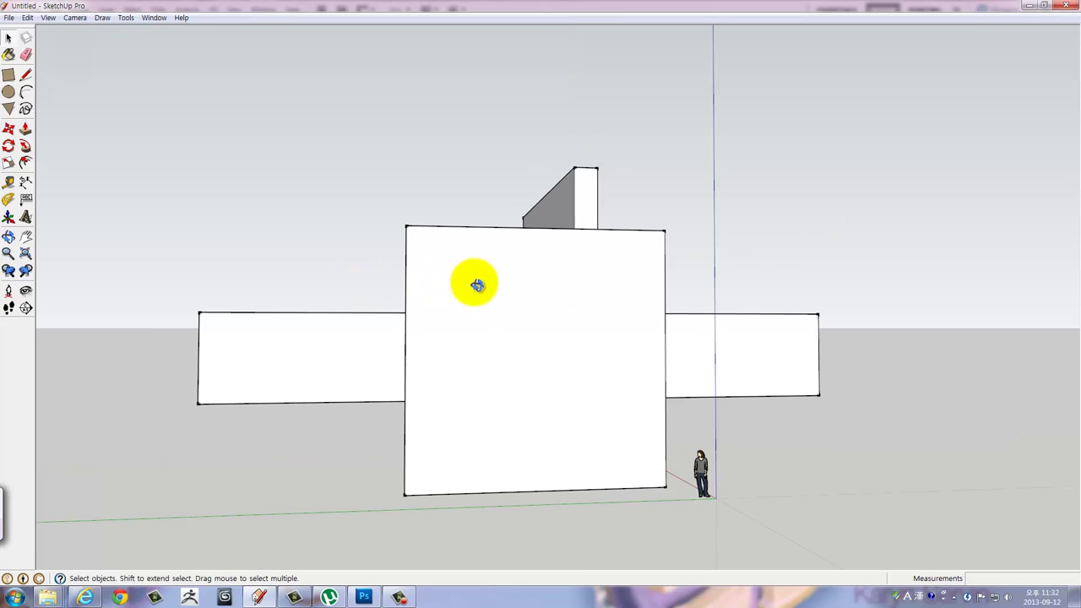
# Move the tall plate a further 500 mm so it sits partly behind the cube.
pyautogui.moveTo(480, 284)
pyautogui.mouseDown(button='middle')
pyautogui.moveTo(532, 393)
pyautogui.moveTo(568, 348)
pyautogui.moveTo(593, 256)
pyautogui.moveTo(681, 219)
pyautogui.moveTo(858, 210)
pyautogui.moveTo(897, 265)
pyautogui.moveTo(958, 261)
pyautogui.moveTo(895, 225)
pyautogui.moveTo(914, 299)
pyautogui.moveTo(692, 375)
pyautogui.moveTo(596, 313)
pyautogui.moveTo(572, 394)
pyautogui.moveTo(585, 432)
pyautogui.mouseUp(button='middle')
pyautogui.click(578, 392)
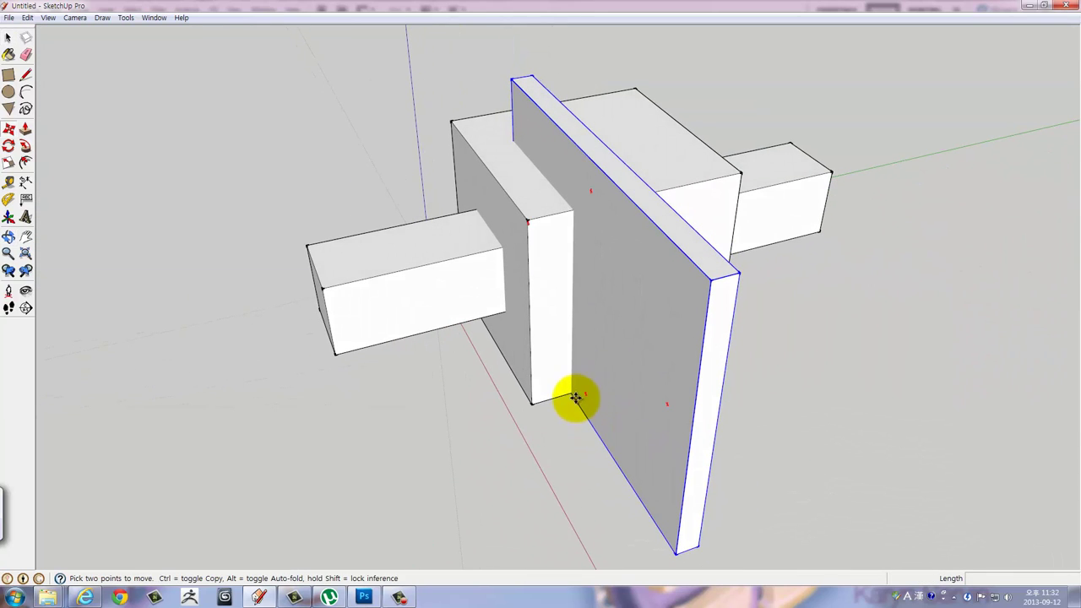
pyautogui.click(571, 392)
pyautogui.write('500')
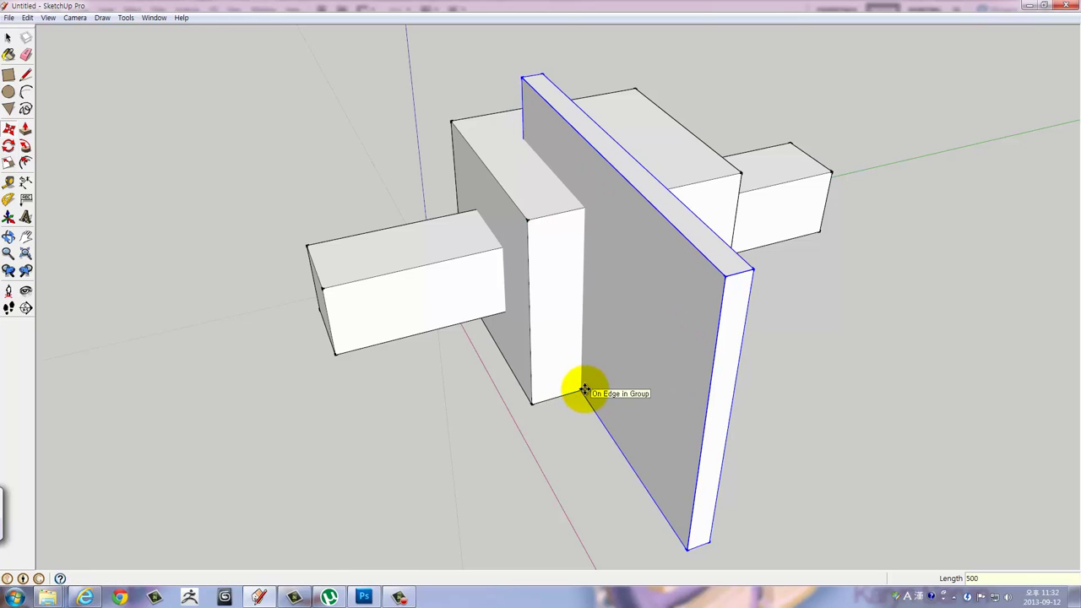
pyautogui.moveTo(627, 362)
pyautogui.mouseDown(button='middle')
pyautogui.moveTo(555, 133)
pyautogui.moveTo(498, 168)
pyautogui.moveTo(367, 188)
pyautogui.moveTo(379, 203)
pyautogui.moveTo(737, 150)
pyautogui.moveTo(688, 245)
pyautogui.mouseUp(button='middle')
pyautogui.press('space')
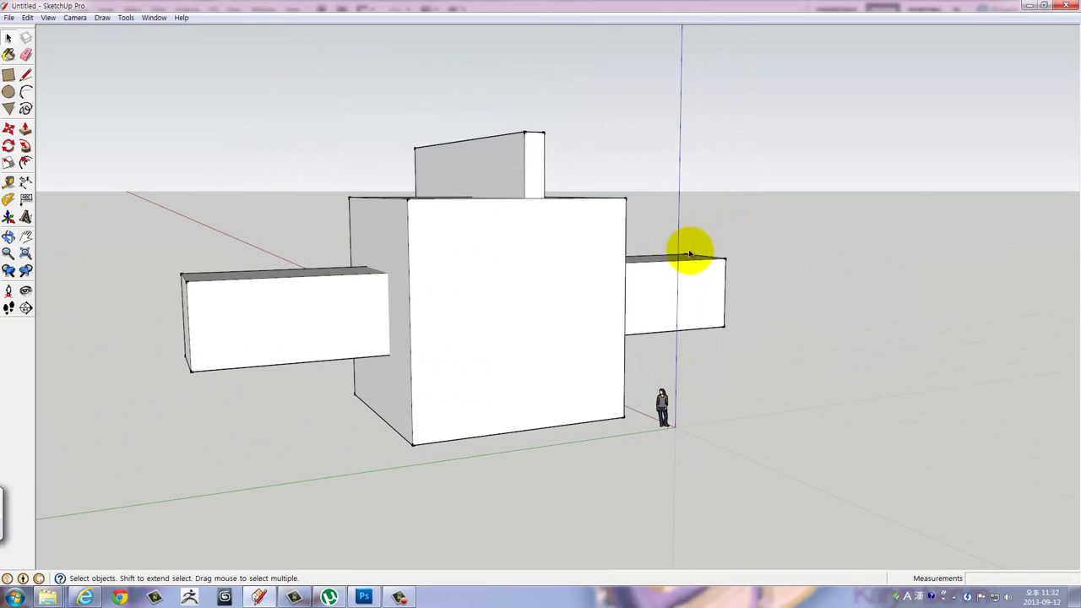
pyautogui.scroll(2, 688, 249)
pyautogui.moveTo(549, 282)
pyautogui.mouseDown(button='middle')
pyautogui.moveTo(693, 275)
pyautogui.moveTo(514, 256)
pyautogui.mouseUp(button='middle')
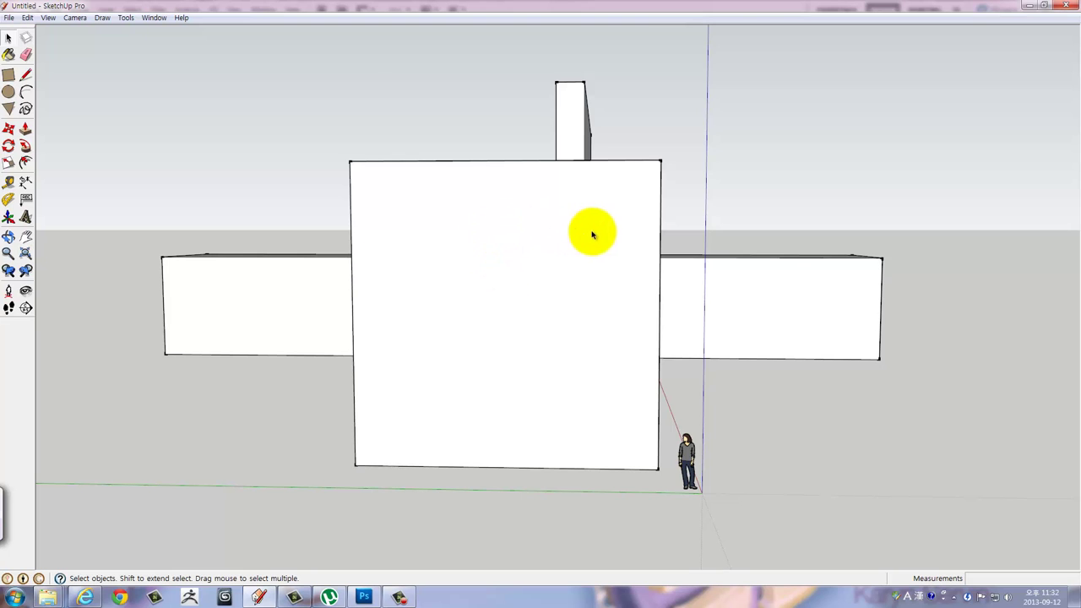
pyautogui.moveTo(588, 229)
pyautogui.mouseDown(button='middle')
pyautogui.moveTo(314, 222)
pyautogui.moveTo(485, 224)
pyautogui.mouseUp(button='middle')
# Inside the cube group, offset the front face outline 500 mm inward.
pyautogui.doubleClick(484, 222)
pyautogui.click(483, 223)
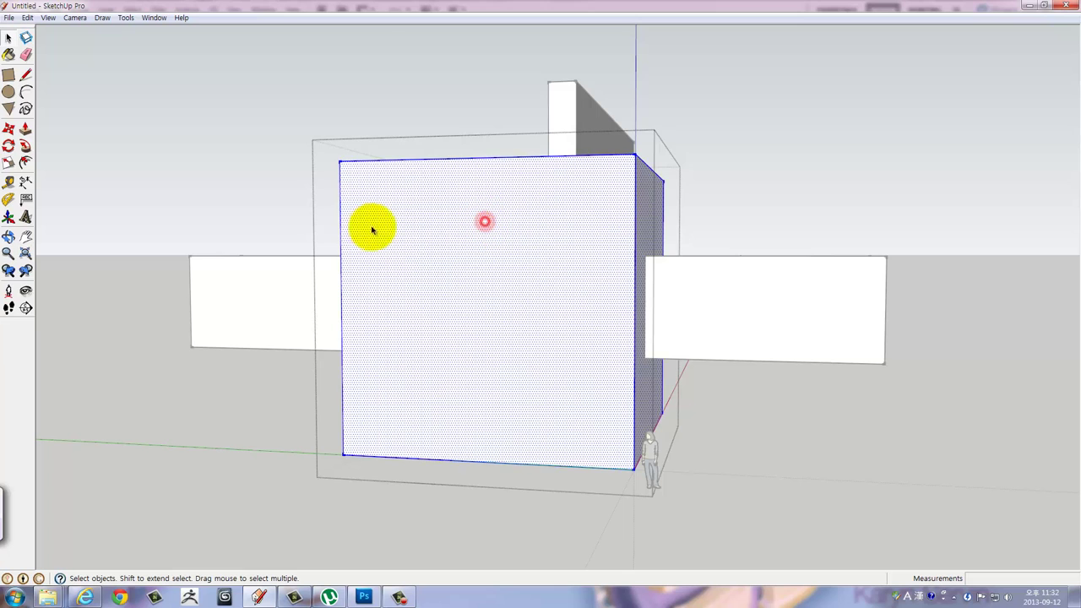
pyautogui.moveTo(366, 228)
pyautogui.mouseDown(button='middle')
pyautogui.moveTo(439, 272)
pyautogui.moveTo(458, 225)
pyautogui.mouseUp(button='middle')
pyautogui.press('f')
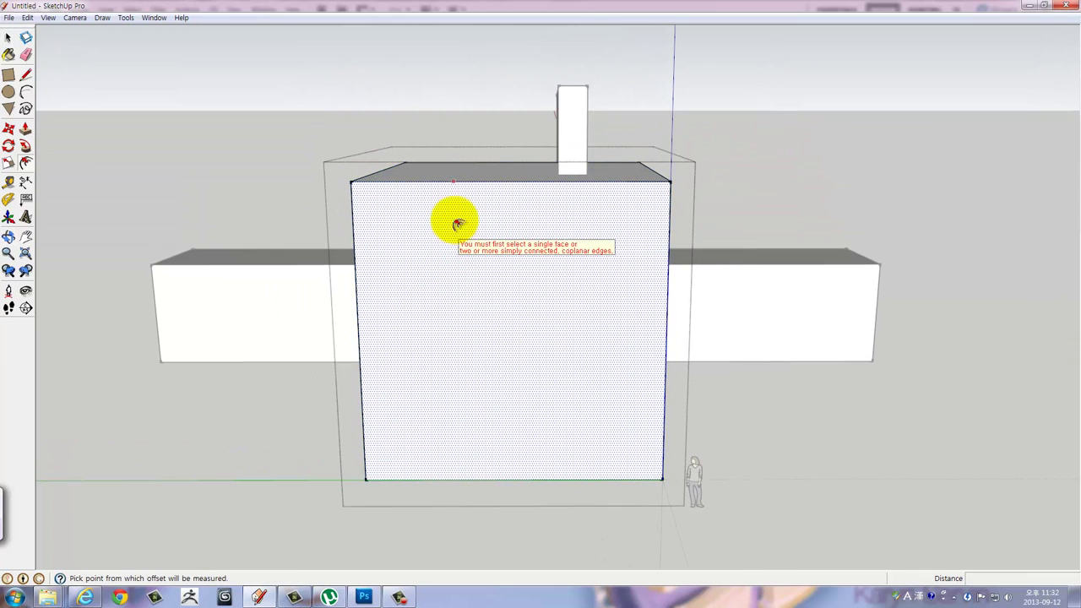
pyautogui.click(456, 197)
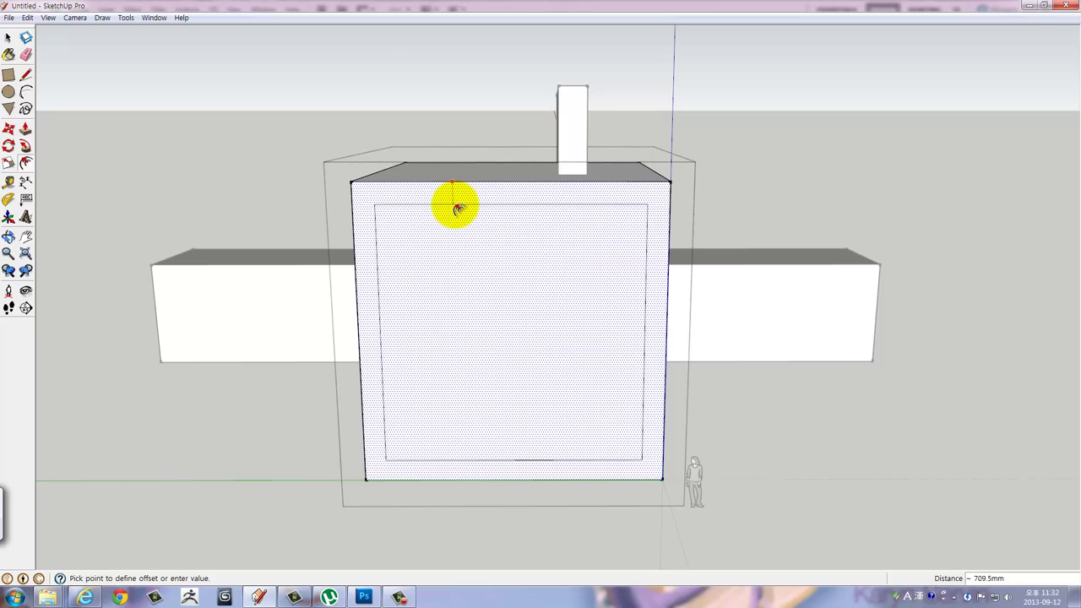
pyautogui.press('Return')
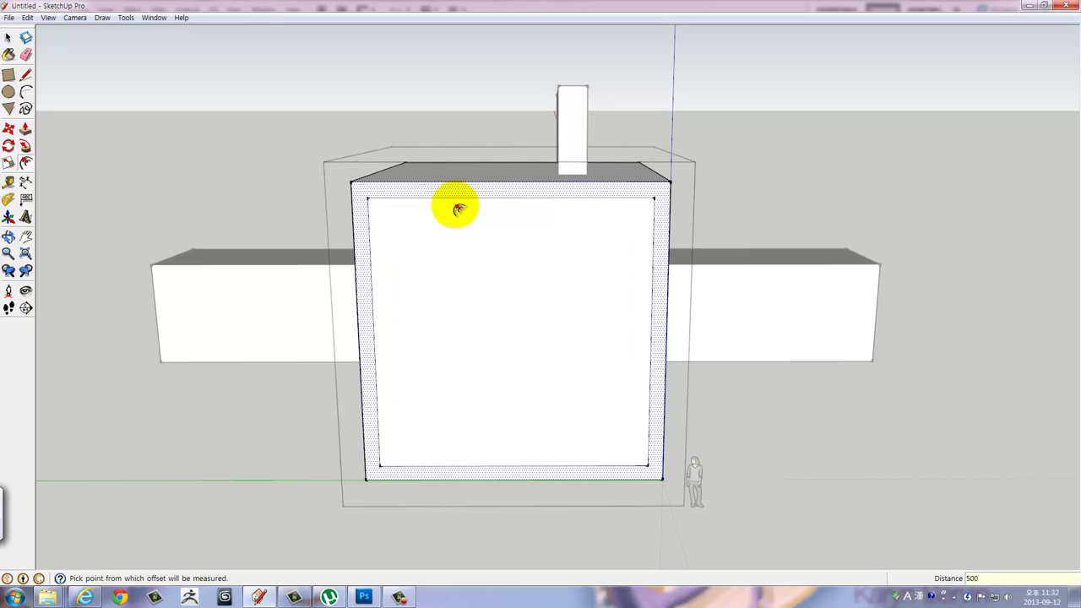
# Push the inset face back through the cube, opening it front to back.
pyautogui.moveTo(640, 284); pyautogui.dragTo(453, 362, button='middle')
pyautogui.moveTo(515, 345); pyautogui.dragTo(540, 404, button='middle')
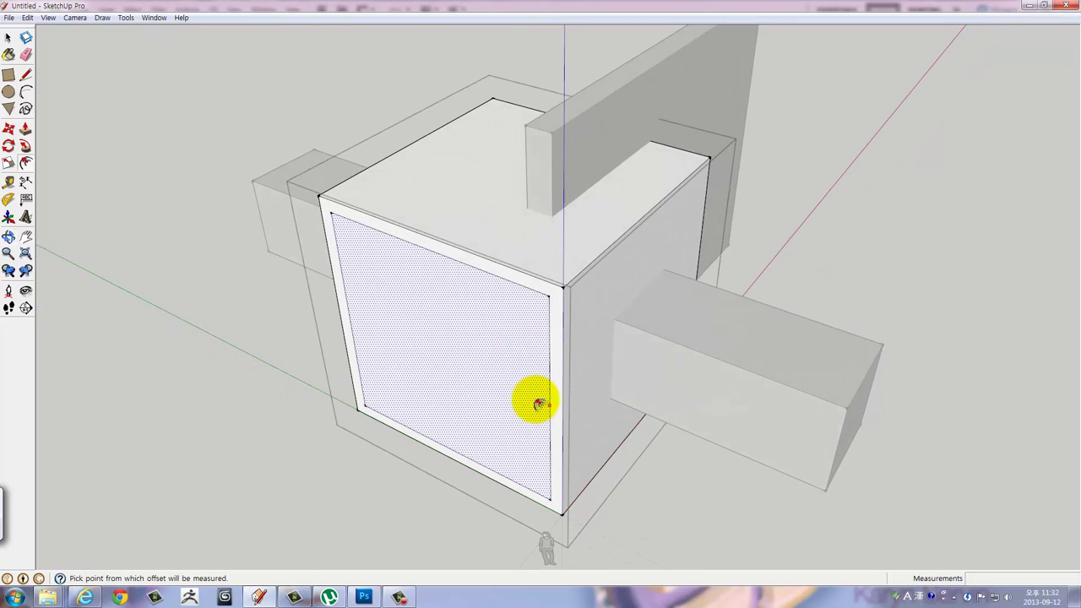
pyautogui.press('p')
pyautogui.click(499, 388)
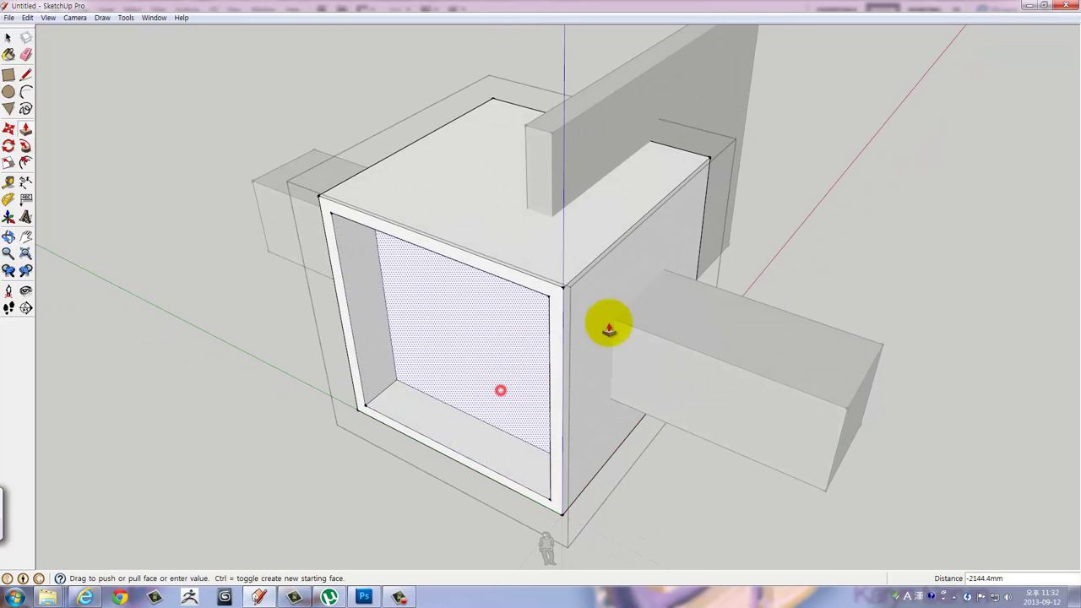
pyautogui.click(703, 211)
pyautogui.moveTo(640, 306); pyautogui.dragTo(808, 126, button='middle')
pyautogui.press('space')
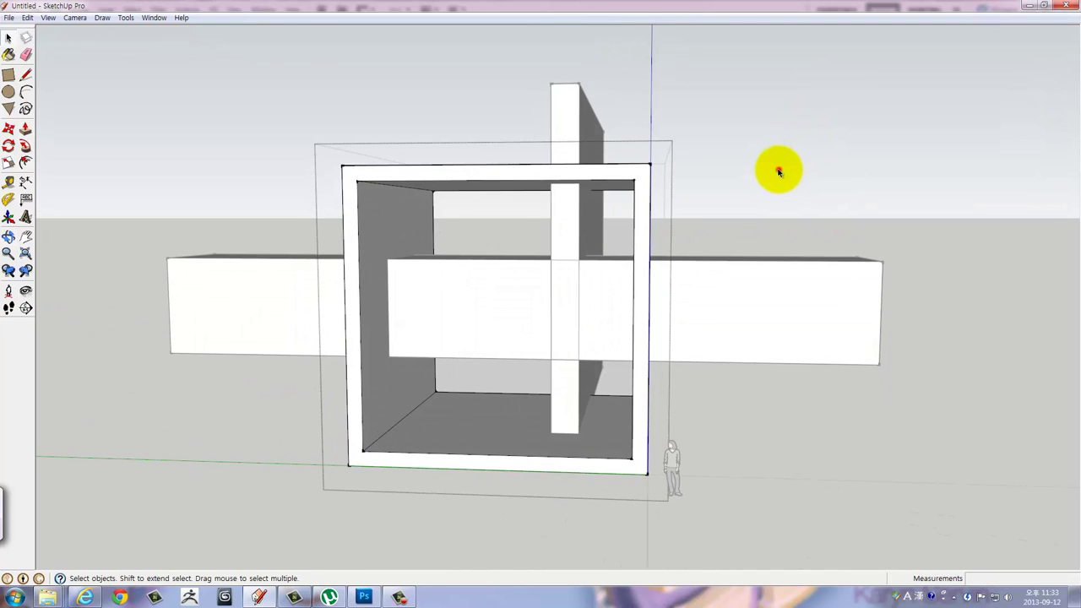
pyautogui.moveTo(778, 172)
pyautogui.mouseDown(button='middle')
pyautogui.moveTo(681, 275)
pyautogui.moveTo(832, 271)
pyautogui.moveTo(368, 268)
pyautogui.moveTo(347, 328)
pyautogui.moveTo(531, 338)
pyautogui.moveTo(685, 326)
pyautogui.moveTo(540, 444)
pyautogui.moveTo(471, 430)
pyautogui.mouseUp(button='middle')
# Draw a 500 × 500 mm square on the ground away from the frame.
pyautogui.scroll(3, 355, 330)
pyautogui.scroll(3, 411, 366)
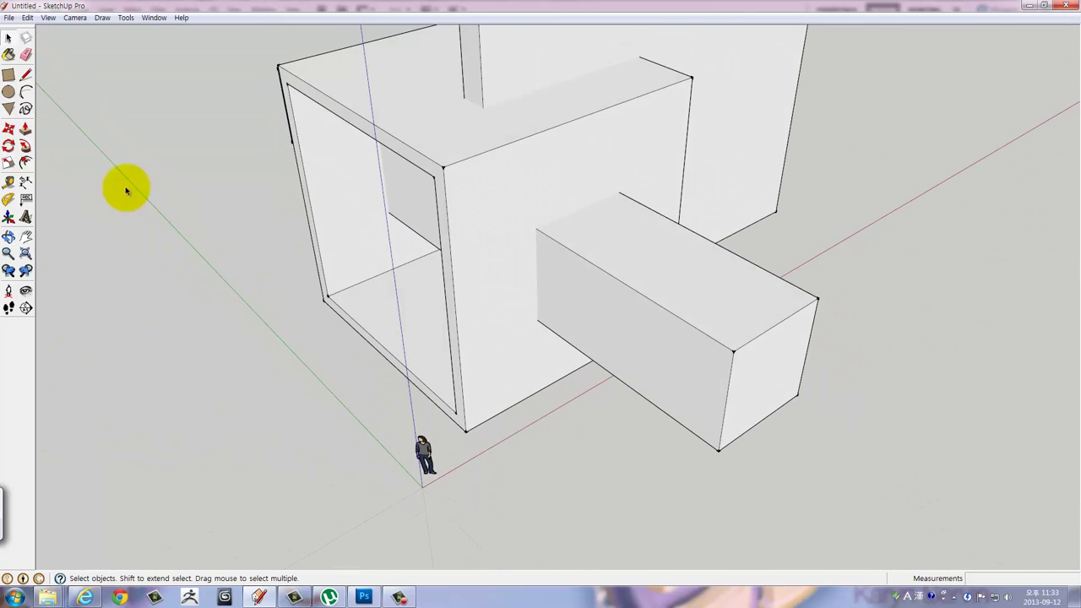
pyautogui.click(8, 74)
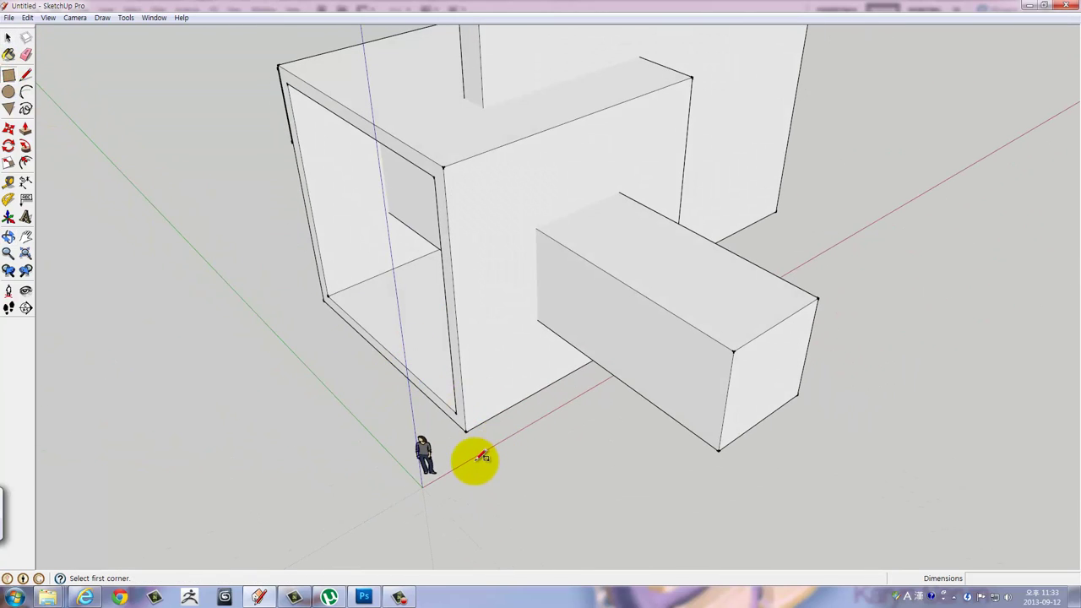
pyautogui.moveTo(572, 400); pyautogui.dragTo(408, 358, button='middle')
pyautogui.scroll(-3, 414, 356)
pyautogui.moveTo(442, 406); pyautogui.dragTo(507, 369, button='middle')
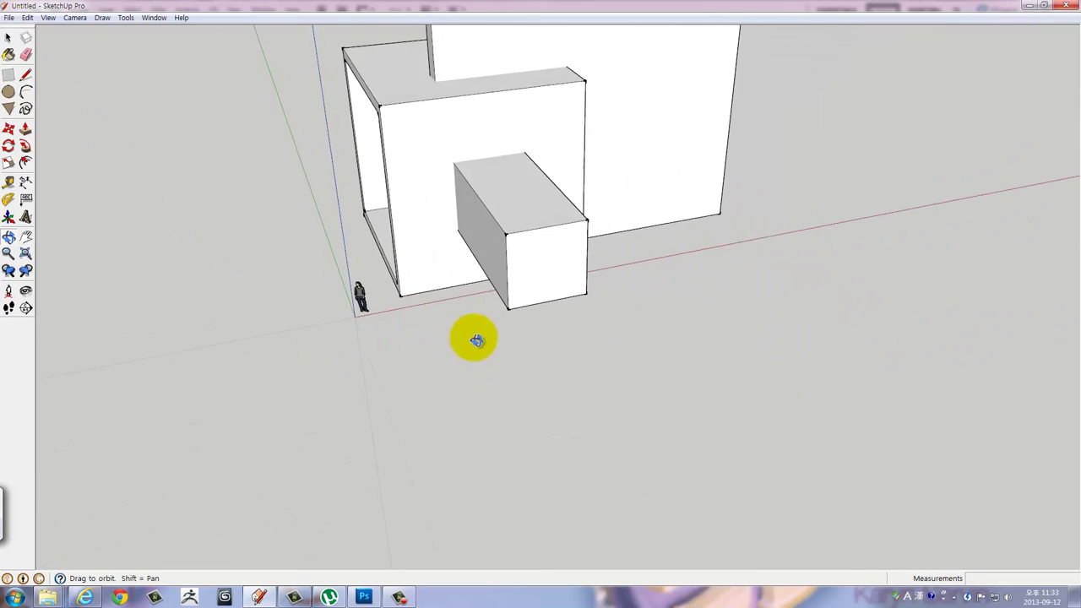
pyautogui.scroll(3, 478, 408)
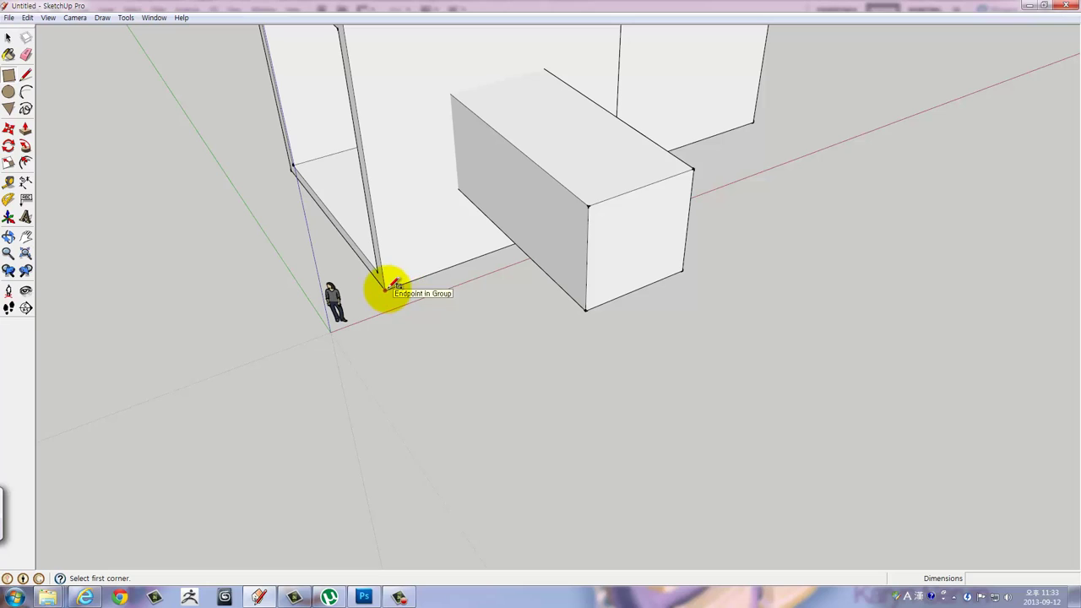
pyautogui.click(477, 452)
pyautogui.write('500,500')
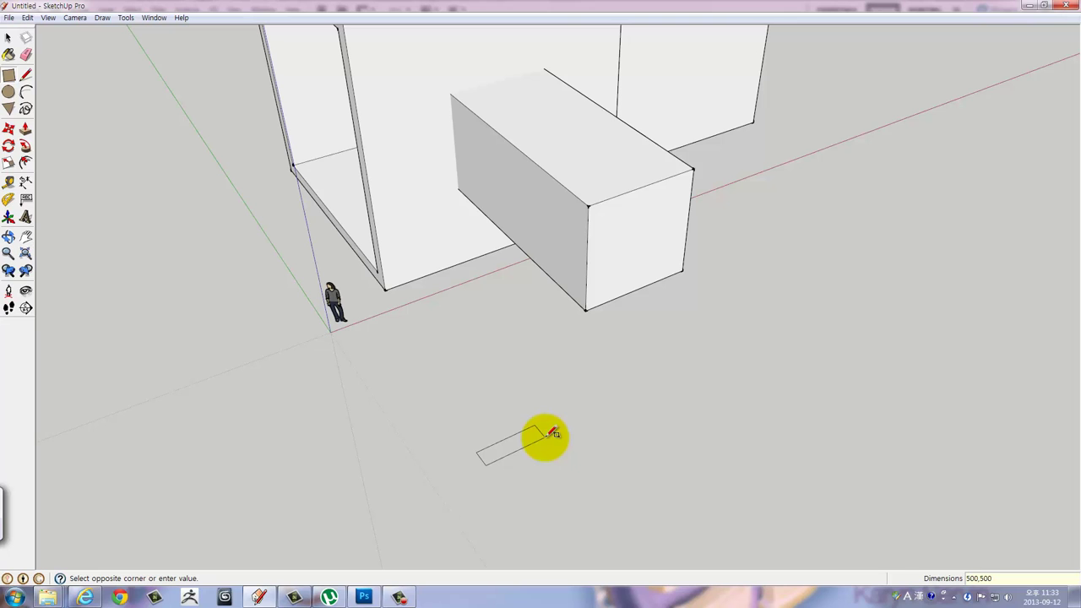
# Push/Pull the square up 500 mm into a cube.
pyautogui.moveTo(430, 480); pyautogui.dragTo(507, 395, button='middle')
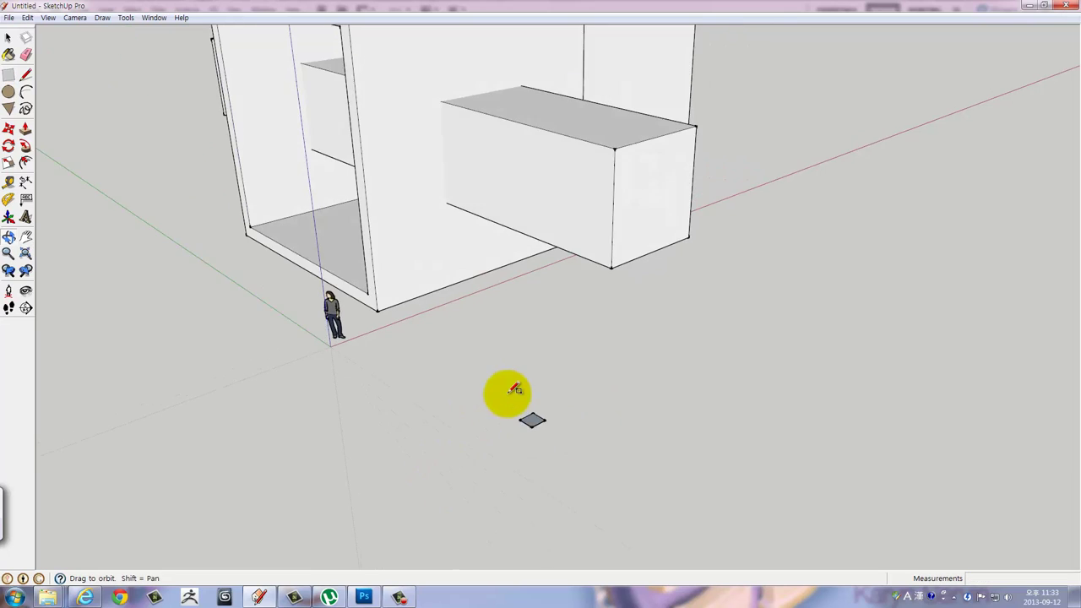
pyautogui.scroll(3, 526, 410)
pyautogui.scroll(3, 610, 433)
pyautogui.scroll(1, 610, 433)
pyautogui.press('r')
pyautogui.press('p')
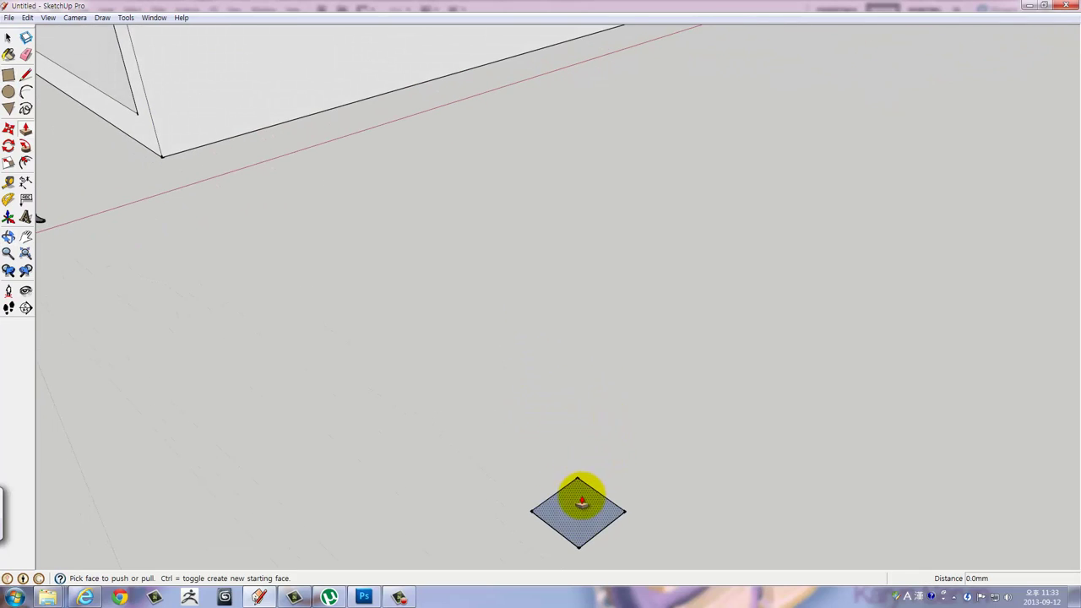
pyautogui.moveTo(582, 507); pyautogui.dragTo(588, 475)
pyautogui.write('500')
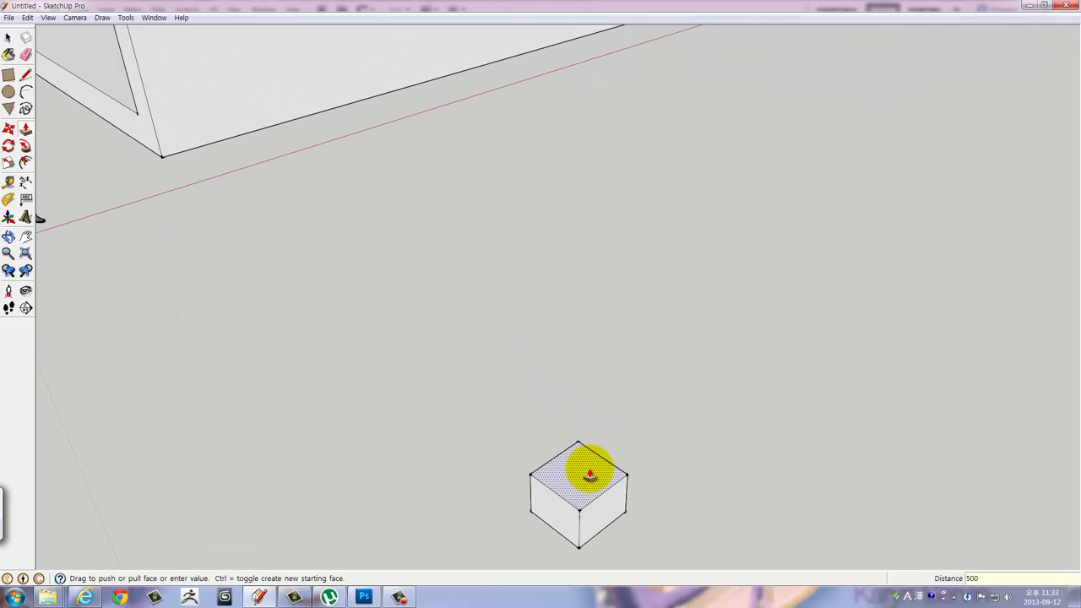
pyautogui.press('Return')
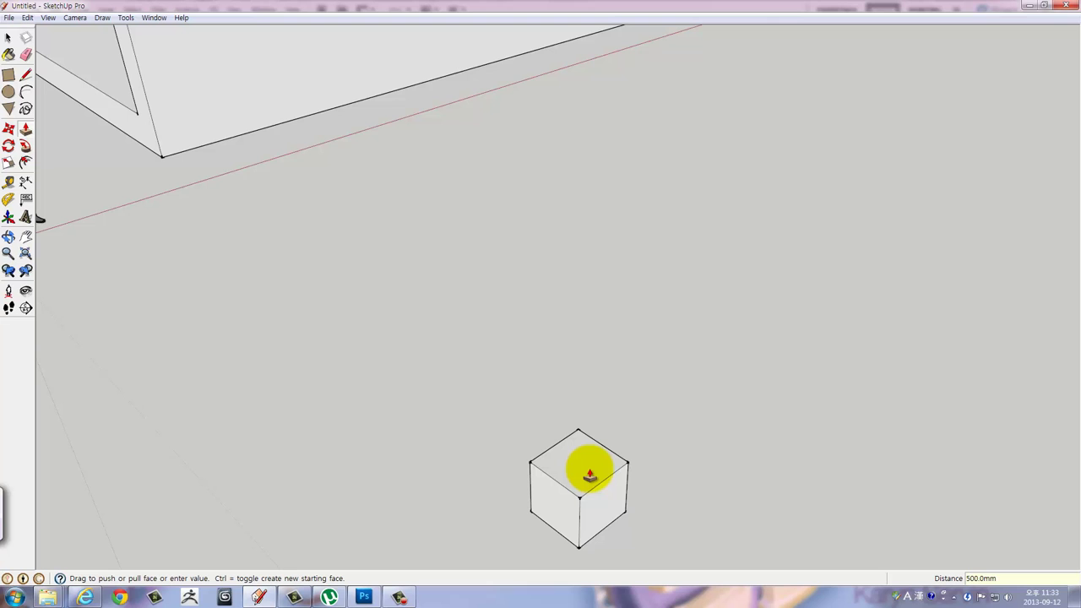
pyautogui.press('space')
pyautogui.scroll(-5, 617, 439)
pyautogui.moveTo(670, 456)
pyautogui.keyDown('shift'); pyautogui.mouseDown(button='middle')
pyautogui.moveTo(614, 406)
pyautogui.moveTo(620, 391)
pyautogui.moveTo(550, 469)
pyautogui.mouseUp(button='middle'); pyautogui.keyUp('shift')
# Select the whole new cube and make it a component.
pyautogui.tripleClick(550, 466)
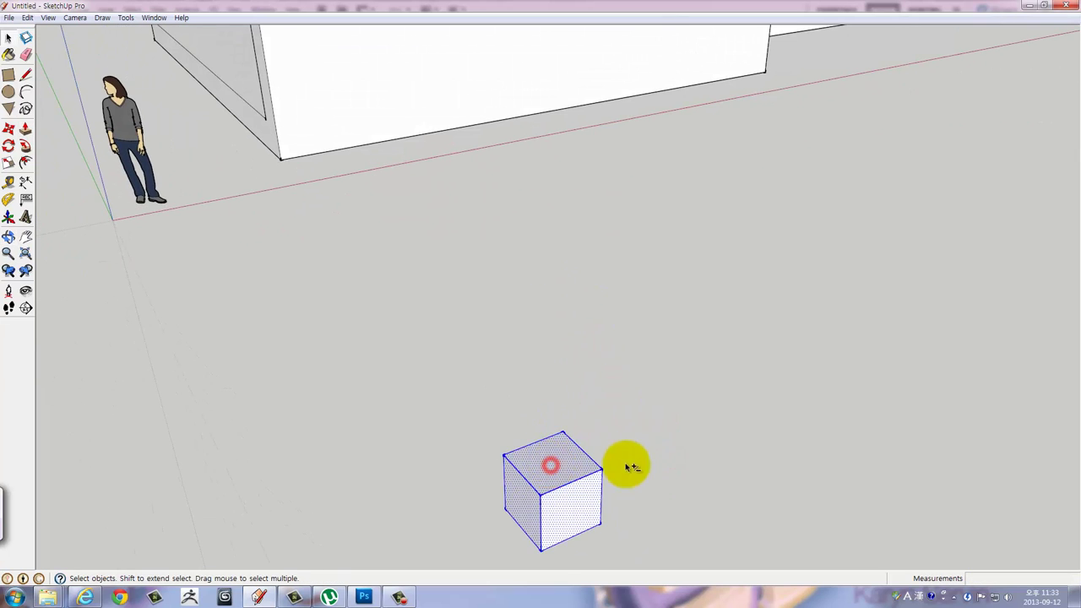
pyautogui.moveTo(631, 463)
pyautogui.mouseDown(button='middle')
pyautogui.moveTo(489, 261)
pyautogui.moveTo(589, 321)
pyautogui.moveTo(545, 358)
pyautogui.mouseUp(button='middle')
pyautogui.rightClick(546, 358)
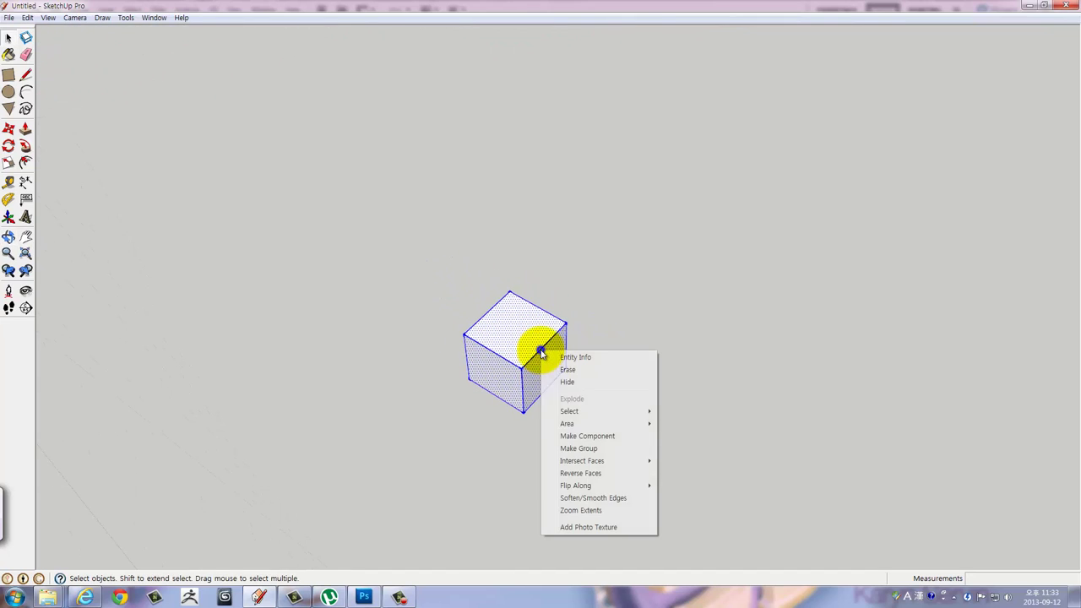
pyautogui.click(567, 435)
pyautogui.click(600, 366)
pyautogui.moveTo(579, 346)
pyautogui.mouseDown(button='middle')
pyautogui.moveTo(332, 220)
pyautogui.moveTo(400, 161)
pyautogui.moveTo(425, 178)
pyautogui.moveTo(448, 274)
pyautogui.mouseUp(button='middle')
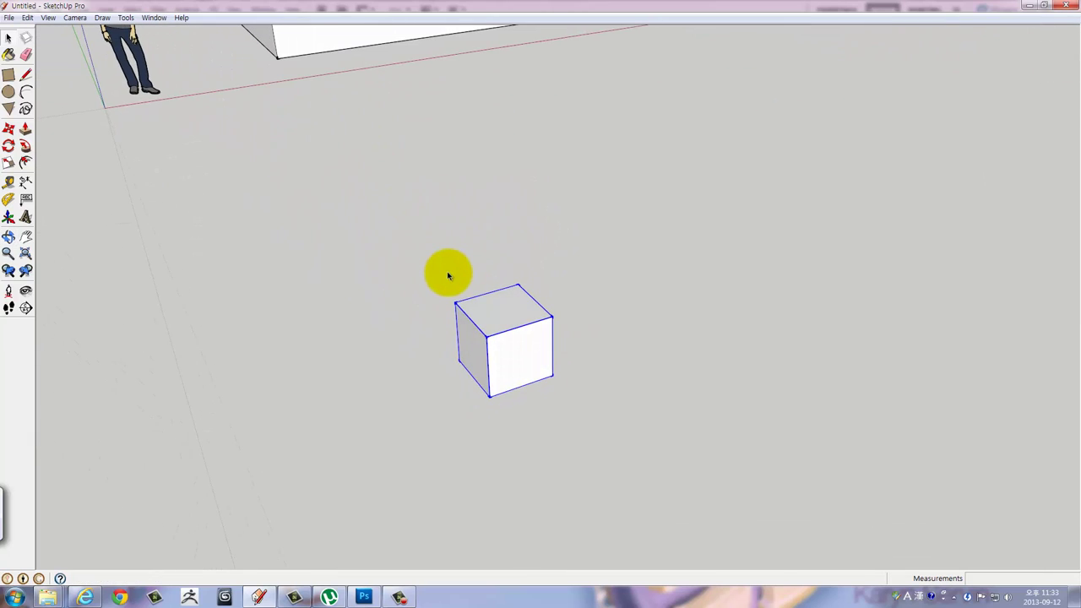
# Copy the cube on top of itself, then move another copy away from the pair.
pyautogui.moveTo(482, 357); pyautogui.dragTo(495, 386, button='middle')
pyautogui.press('m')
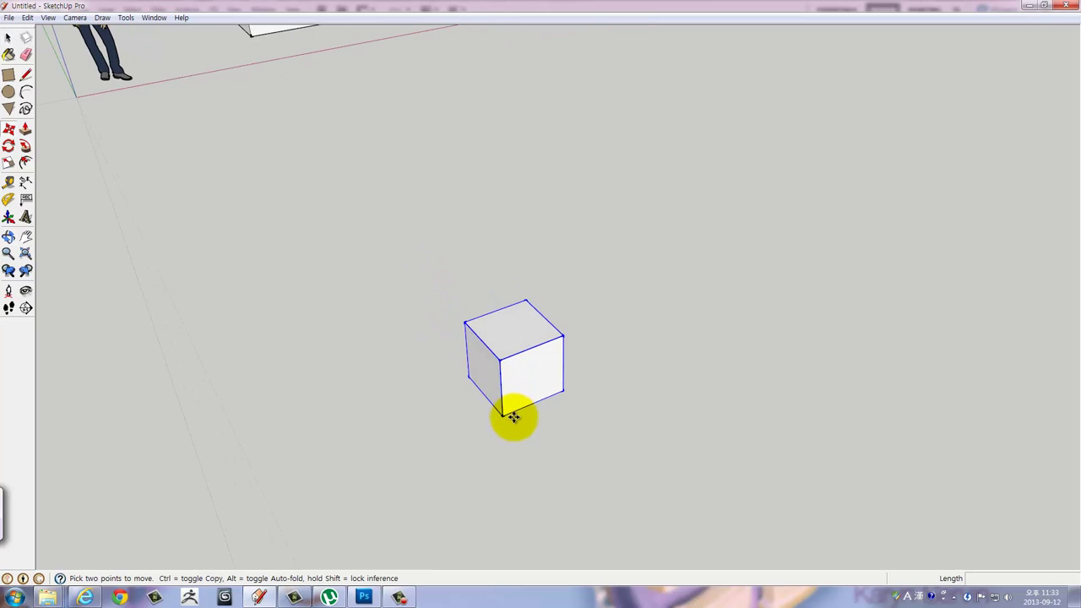
pyautogui.click(504, 415)
pyautogui.press('ctrl')
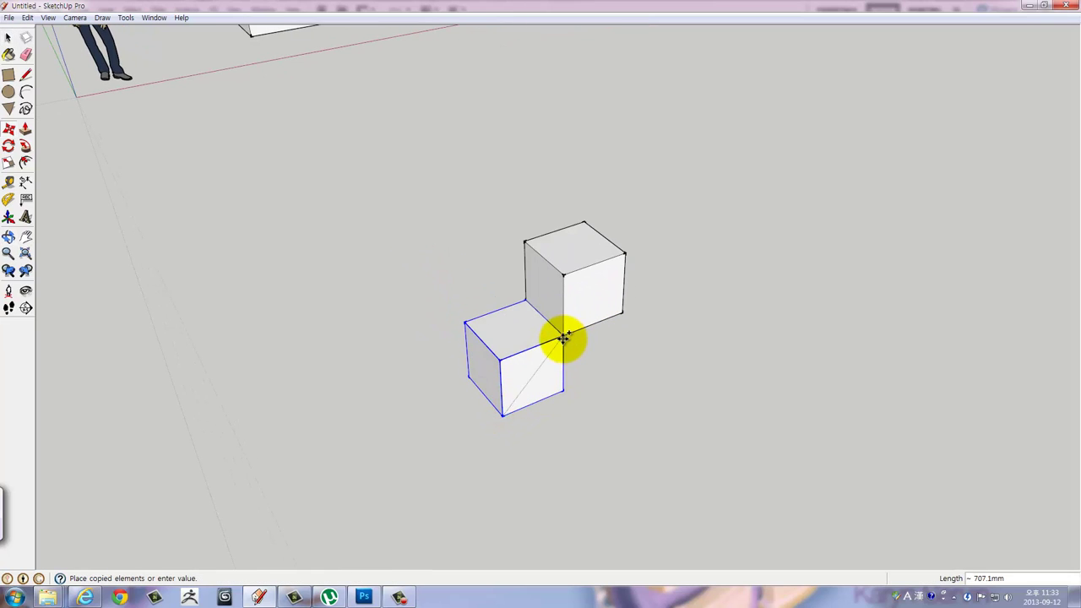
pyautogui.click(562, 338)
pyautogui.press('space')
pyautogui.click(537, 372)
pyautogui.moveTo(537, 373); pyautogui.dragTo(549, 390, button='middle')
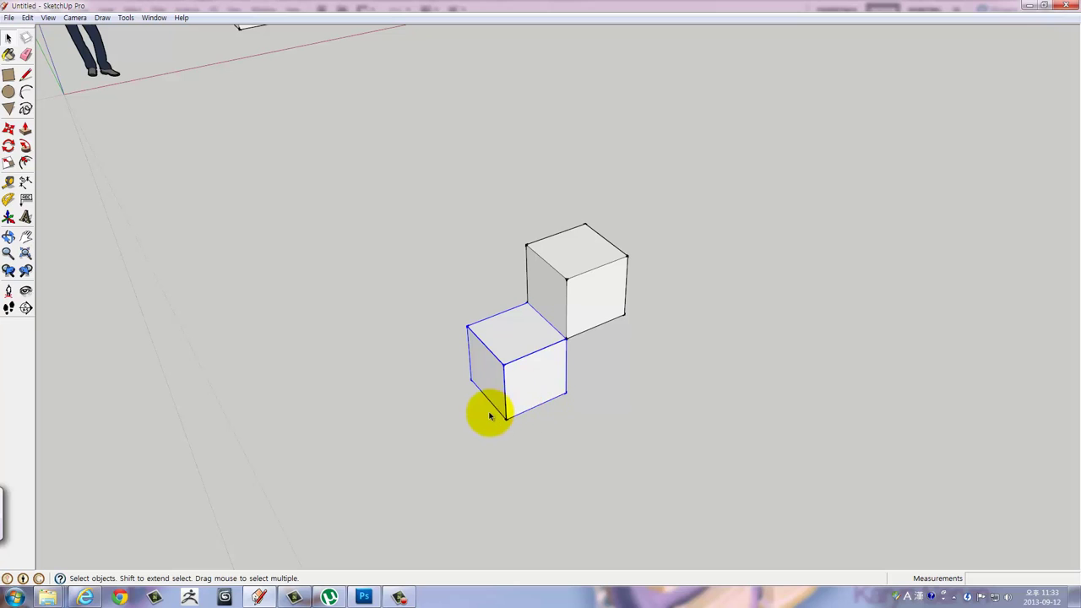
pyautogui.press('m')
pyautogui.click(473, 383)
pyautogui.press('ctrl')
pyautogui.click(694, 471)
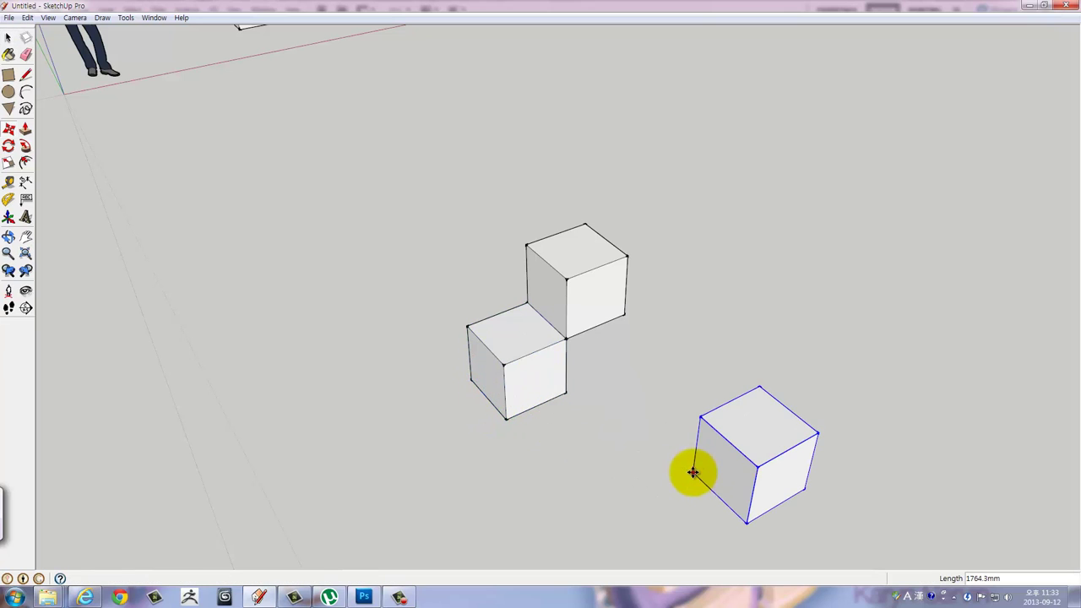
pyautogui.press('space')
# Explode the separated cube copy and make it a new separate component.
pyautogui.rightClick(759, 448)
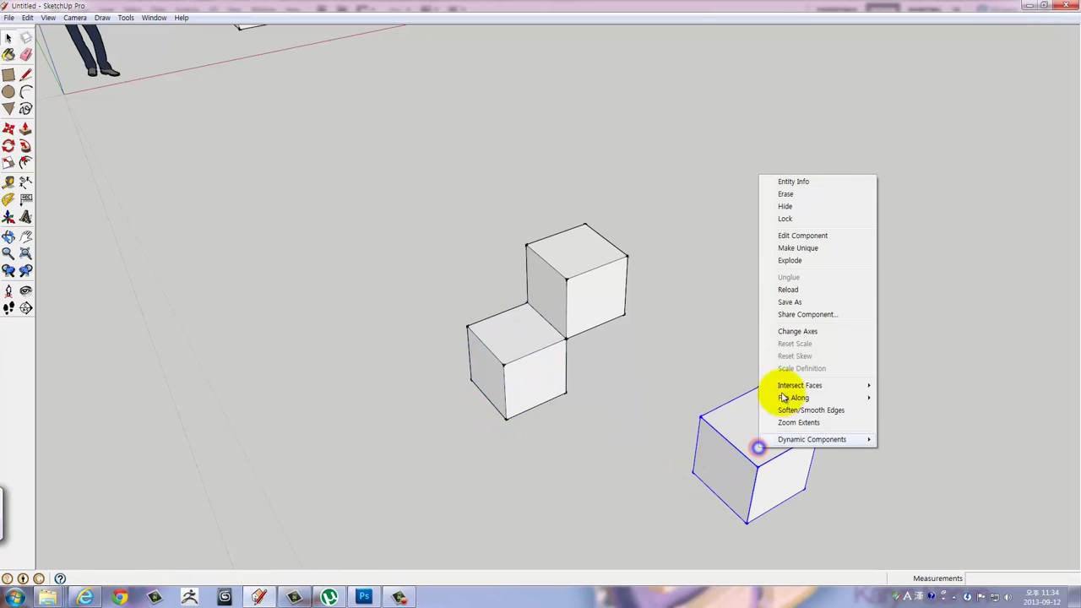
pyautogui.click(796, 261)
pyautogui.rightClick(767, 433)
pyautogui.click(796, 333)
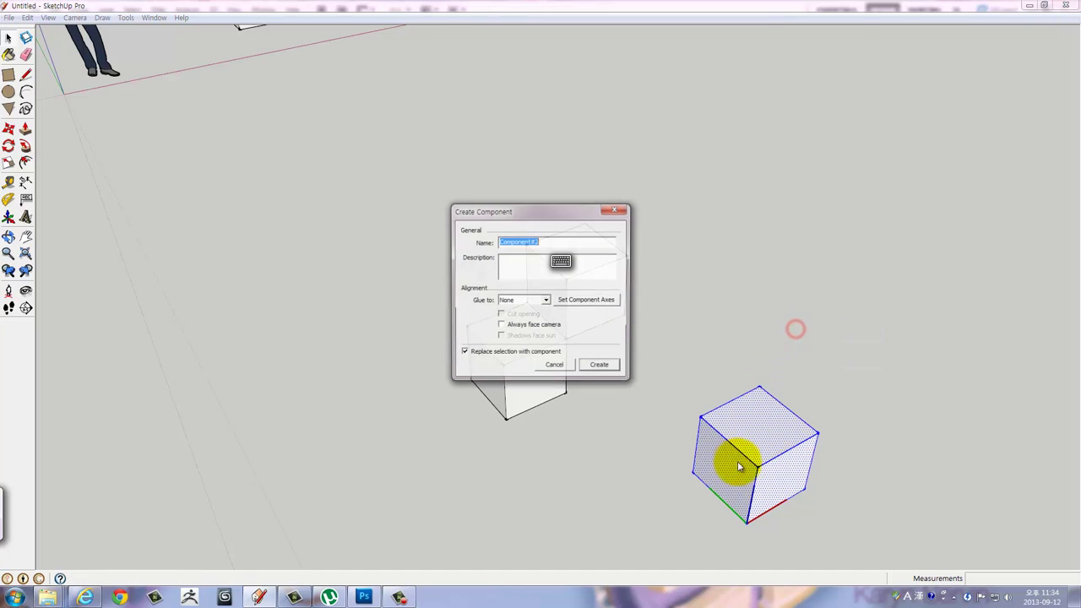
pyautogui.click(591, 365)
# Copy the new cube component into place to complete the 2×2 block.
pyautogui.moveTo(686, 478); pyautogui.dragTo(716, 492, button='middle')
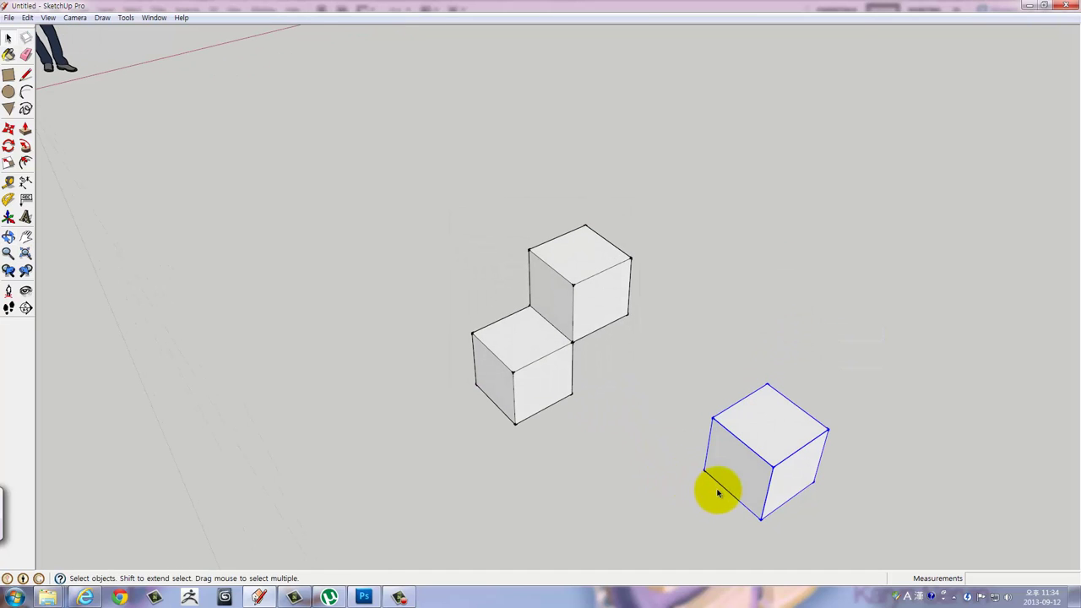
pyautogui.press('m')
pyautogui.click(704, 471)
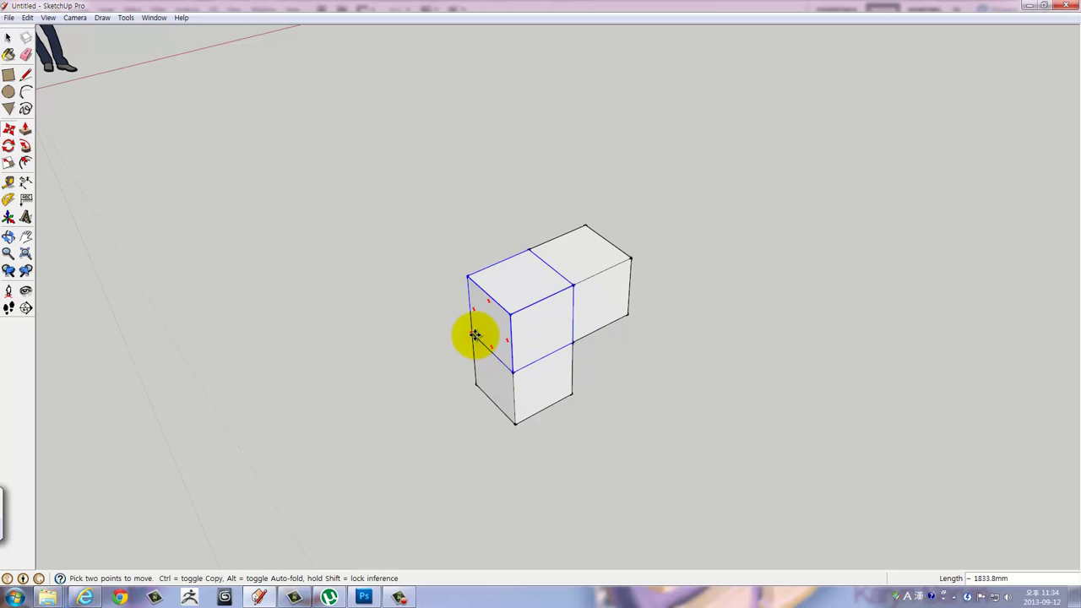
pyautogui.press('ctrl')
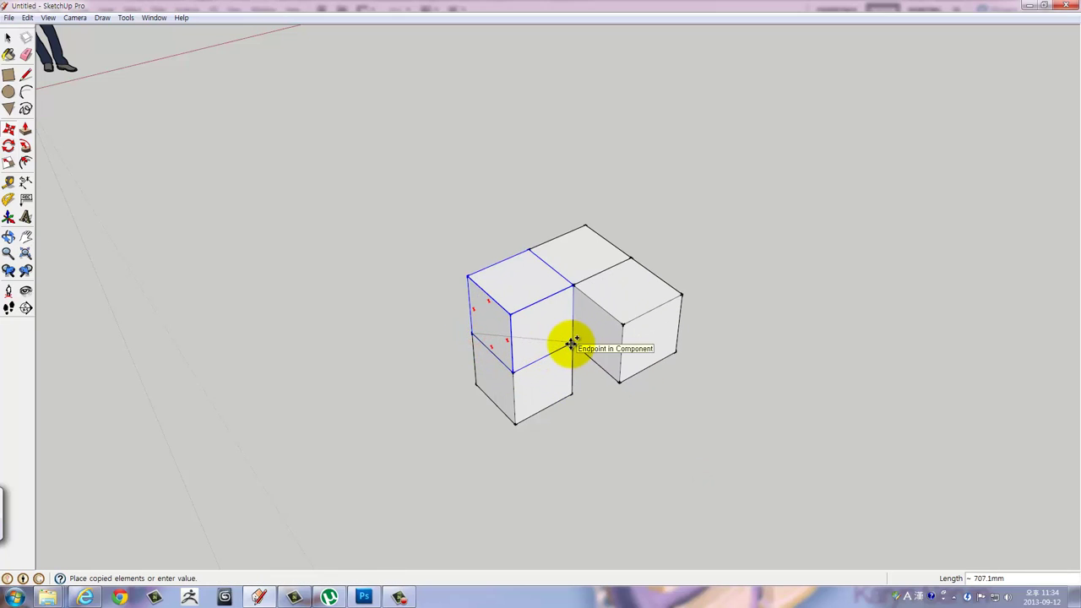
pyautogui.moveTo(690, 390); pyautogui.dragTo(434, 198, button='middle')
pyautogui.moveTo(535, 350); pyautogui.dragTo(494, 148, button='middle')
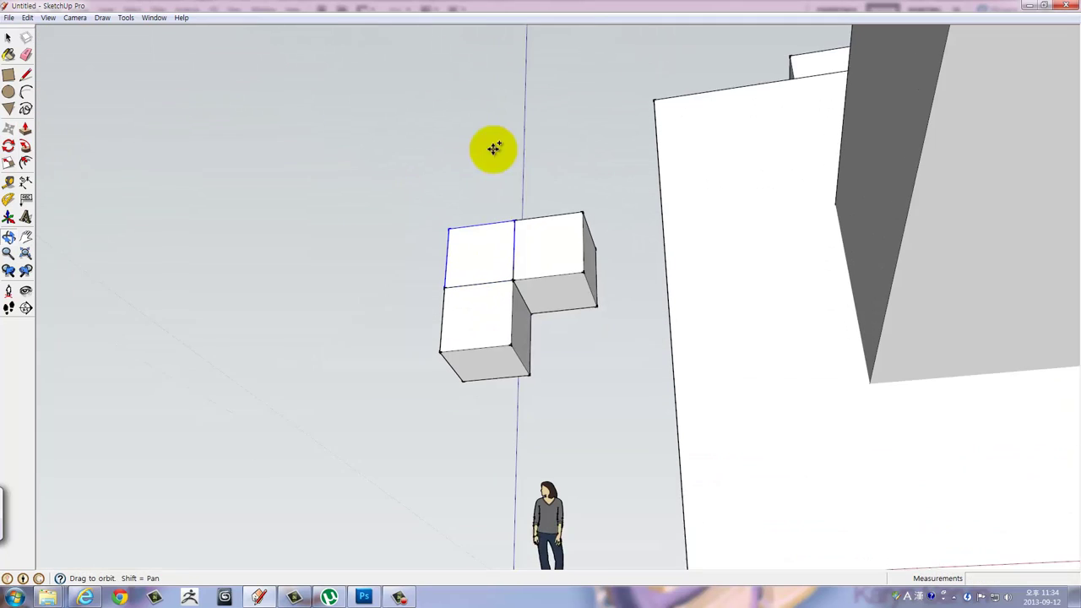
pyautogui.click(526, 369)
pyautogui.moveTo(526, 369)
pyautogui.mouseDown(button='middle')
pyautogui.moveTo(555, 349)
pyautogui.moveTo(532, 304)
pyautogui.moveTo(586, 427)
pyautogui.mouseUp(button='middle')
pyautogui.press('space')
pyautogui.moveTo(526, 246); pyautogui.dragTo(526, 229, button='middle')
# Paint one cube's faces with the light grey Color_001 material.
pyautogui.tripleClick(524, 230)
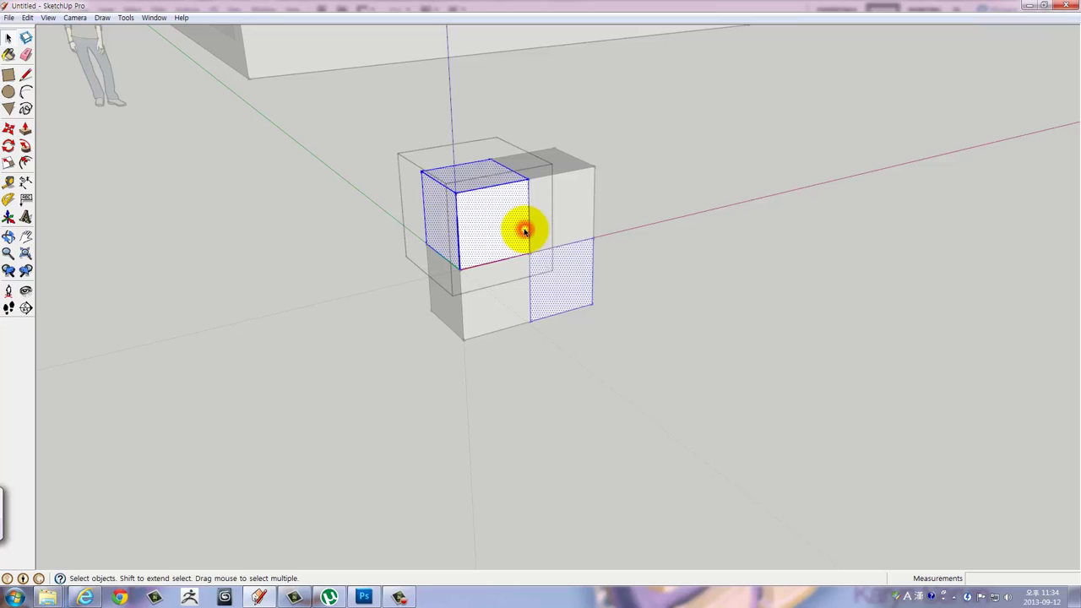
pyautogui.rightClick(476, 212)
pyautogui.press('Escape')
pyautogui.click(154, 18)
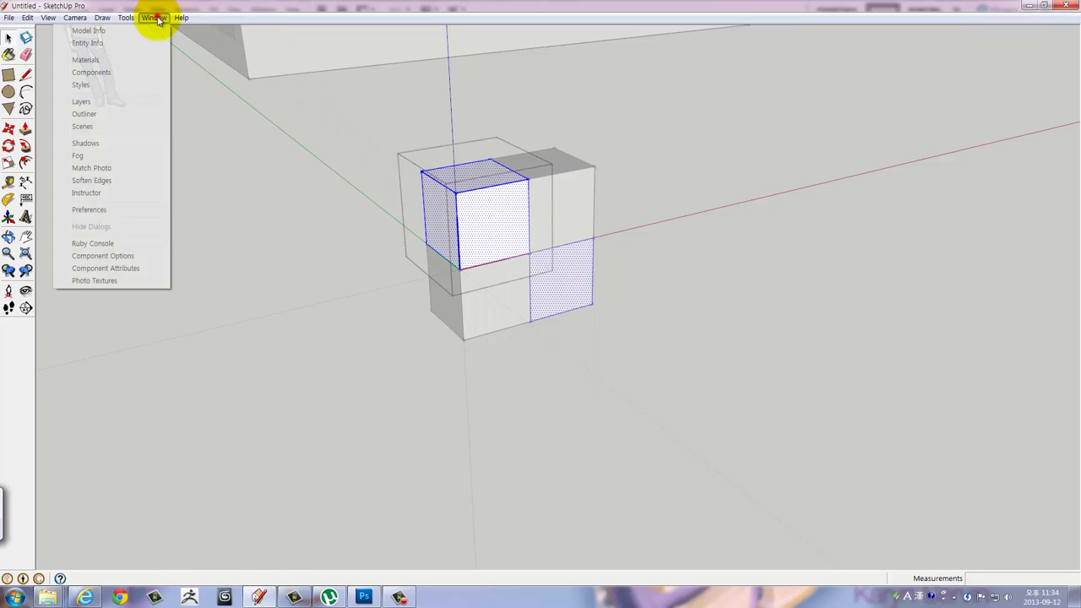
pyautogui.click(116, 60)
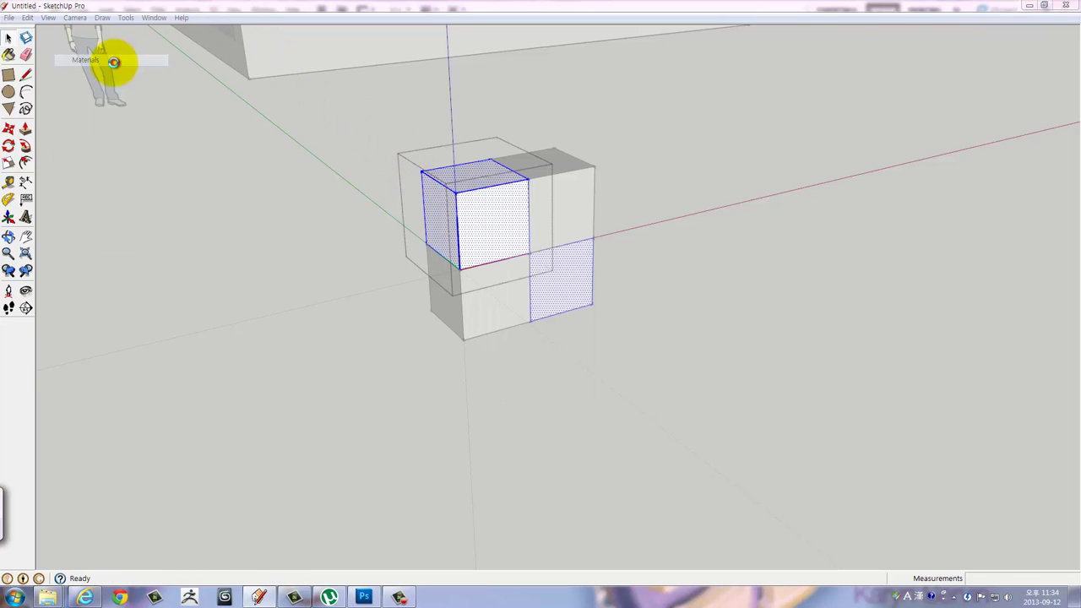
pyautogui.click(943, 144)
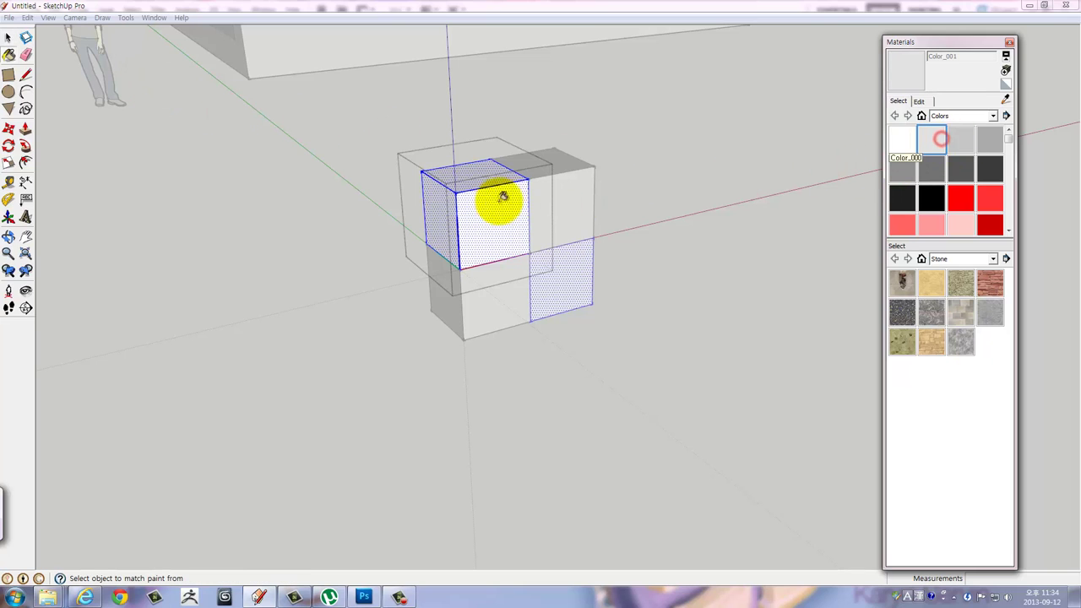
pyautogui.click(484, 205)
pyautogui.press('space')
pyautogui.click(666, 195)
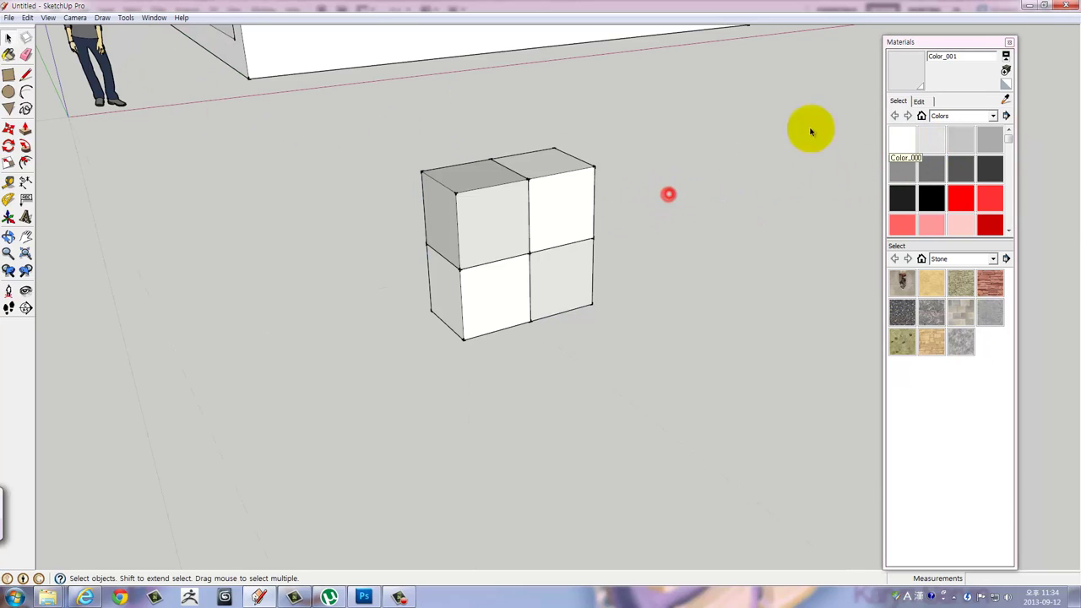
# Close the Materials panel and select the whole 2×2 cube block.
pyautogui.click(1009, 41)
pyautogui.keyDown('shift'); pyautogui.moveTo(470, 225); pyautogui.dragTo(438, 366, button='middle'); pyautogui.keyUp('shift')
pyautogui.scroll(-1, 490, 367)
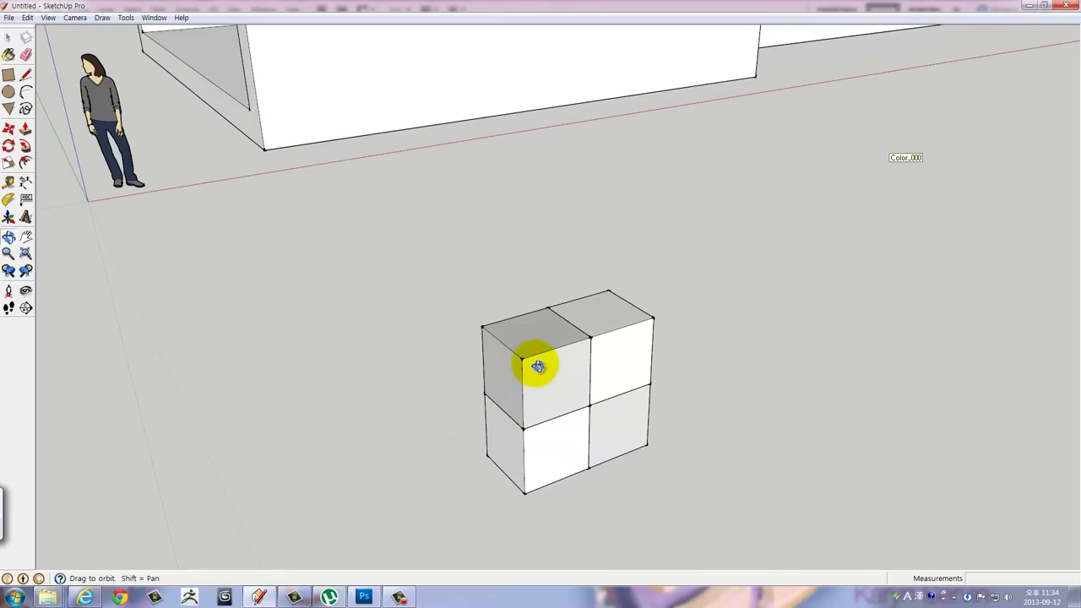
pyautogui.scroll(-3, 538, 367)
pyautogui.scroll(-3, 639, 381)
pyautogui.scroll(-3, 642, 402)
pyautogui.moveTo(642, 396)
pyautogui.mouseDown(button='middle')
pyautogui.moveTo(579, 285)
pyautogui.moveTo(425, 200)
pyautogui.moveTo(316, 210)
pyautogui.moveTo(537, 375)
pyautogui.moveTo(602, 391)
pyautogui.moveTo(451, 279)
pyautogui.mouseUp(button='middle')
pyautogui.moveTo(459, 260); pyautogui.dragTo(603, 363)
pyautogui.moveTo(603, 362)
pyautogui.mouseDown(button='middle')
pyautogui.moveTo(584, 381)
pyautogui.moveTo(560, 381)
pyautogui.mouseUp(button='middle')
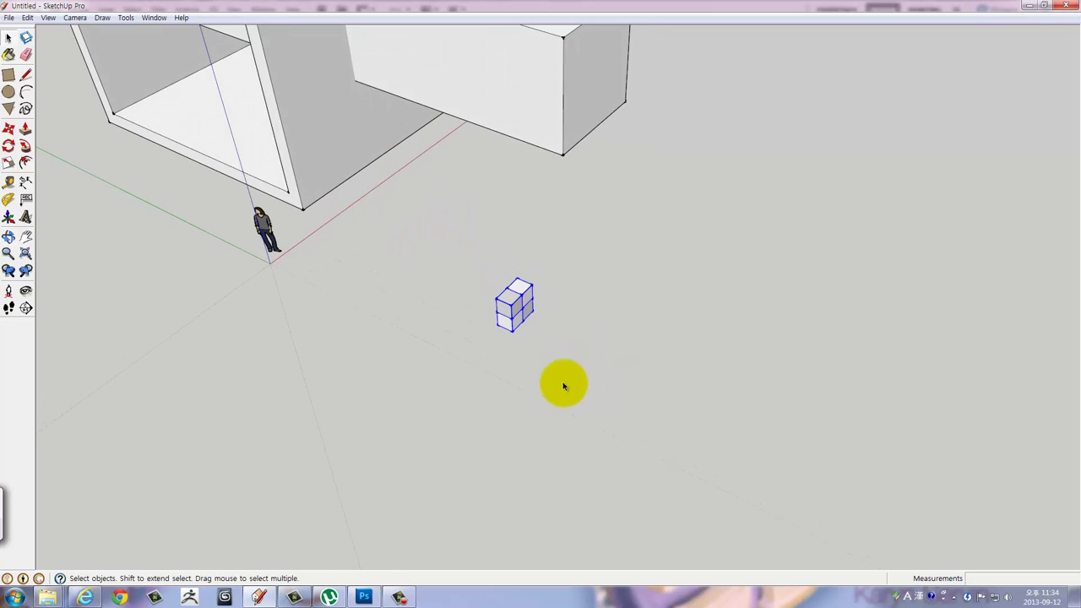
# Copy the 2×2 block ten times in a row along the ground.
pyautogui.press('m')
pyautogui.click(498, 326)
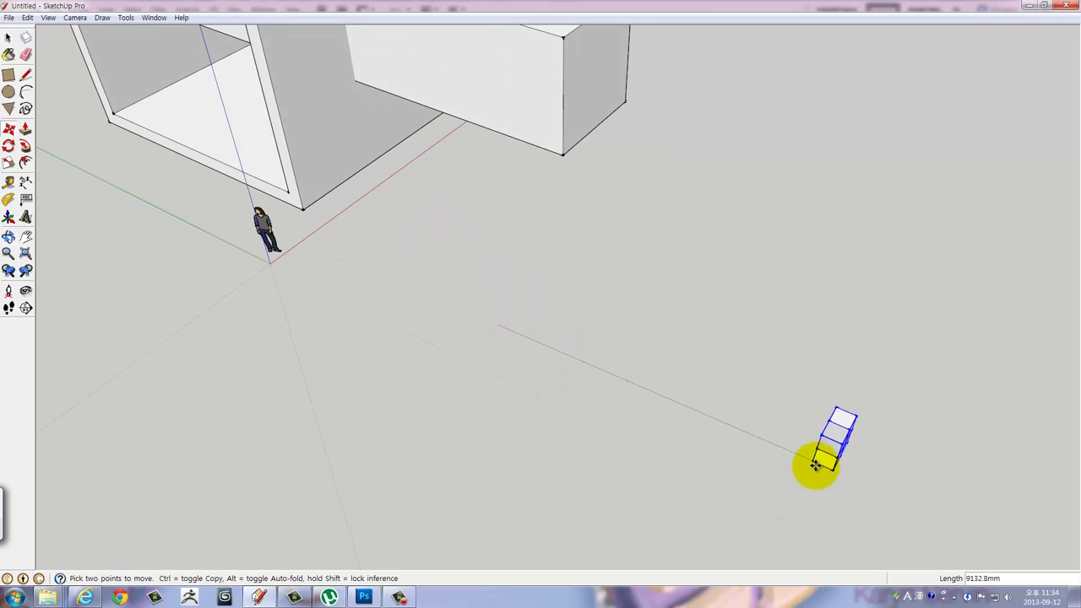
pyautogui.moveTo(816, 459); pyautogui.dragTo(527, 402, button='middle')
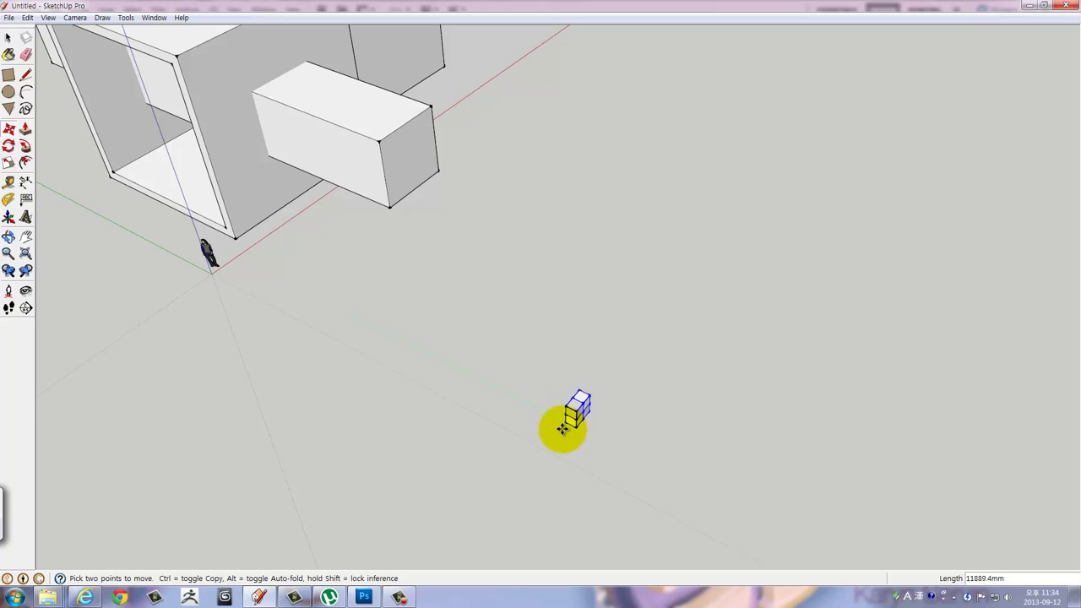
pyautogui.scroll(3, 498, 380)
pyautogui.scroll(2, 513, 412)
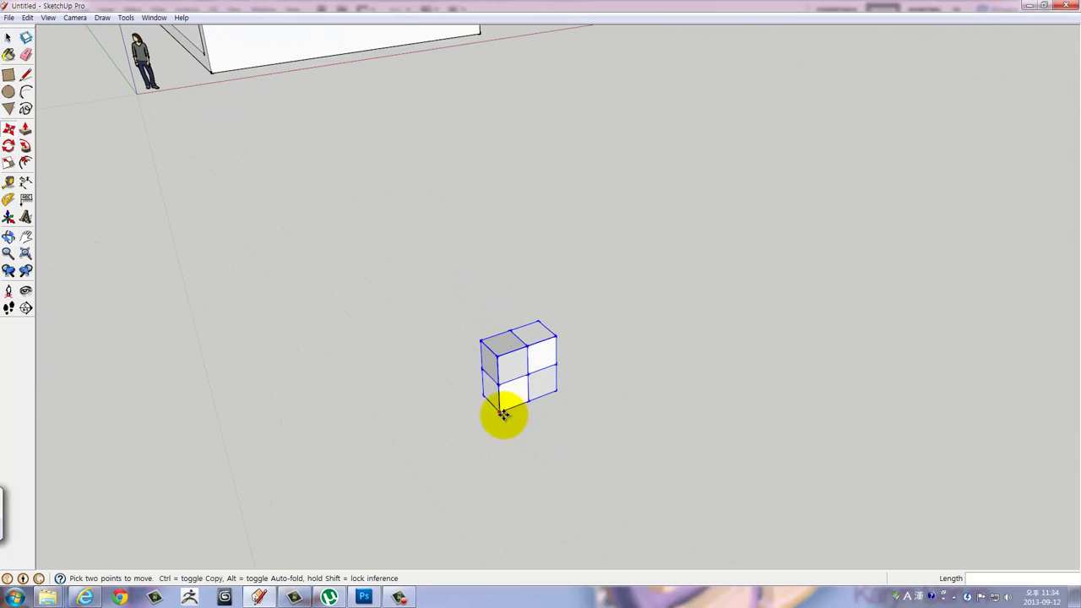
pyautogui.keyDown('ctrl'); pyautogui.click(498, 411); pyautogui.keyUp('ctrl')
pyautogui.write('*10')
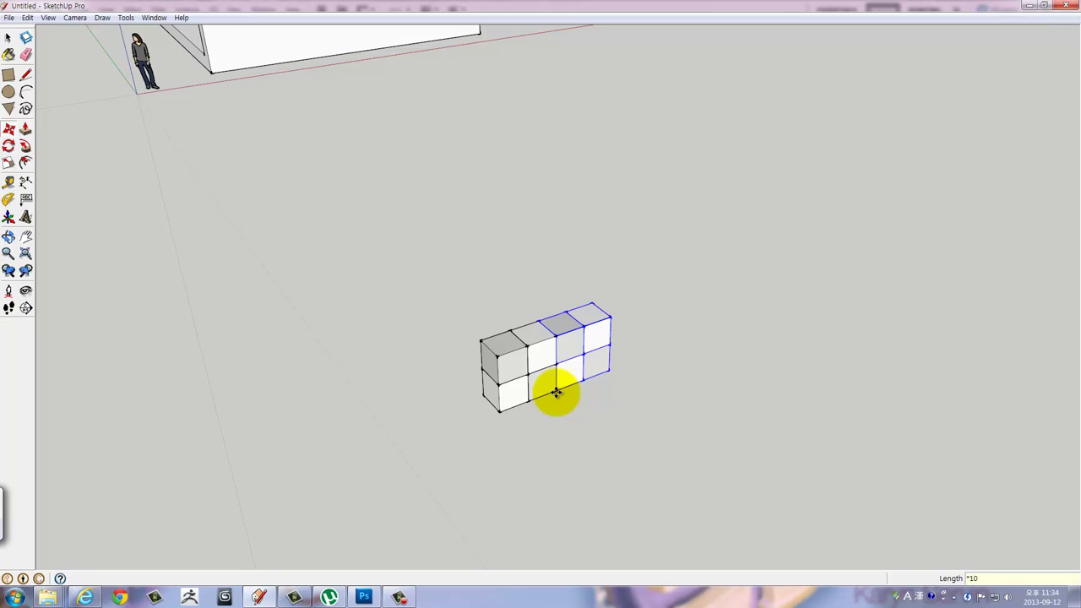
pyautogui.press('Return')
pyautogui.moveTo(719, 289)
pyautogui.mouseDown(button='middle')
pyautogui.moveTo(644, 374)
pyautogui.moveTo(495, 321)
pyautogui.moveTo(484, 369)
pyautogui.moveTo(509, 331)
pyautogui.moveTo(439, 304)
pyautogui.mouseUp(button='middle')
# Delete the extra cubes at the row's left end.
pyautogui.click(10, 189)
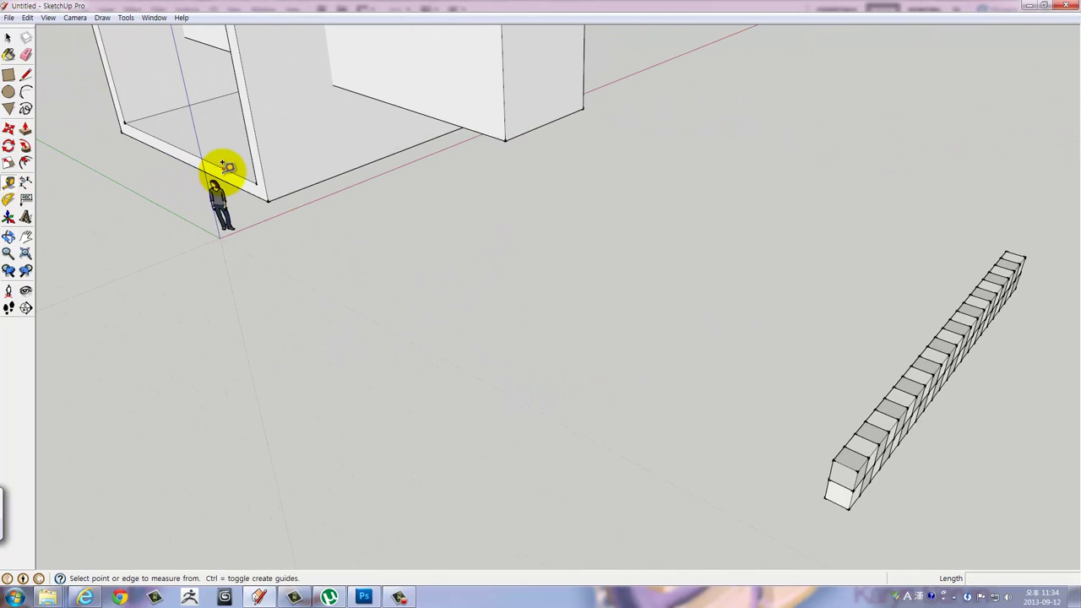
pyautogui.moveTo(519, 222)
pyautogui.mouseDown(button='middle')
pyautogui.moveTo(290, 184)
pyautogui.moveTo(678, 245)
pyautogui.moveTo(625, 327)
pyautogui.moveTo(434, 198)
pyautogui.moveTo(1028, 289)
pyautogui.moveTo(897, 262)
pyautogui.mouseUp(button='middle')
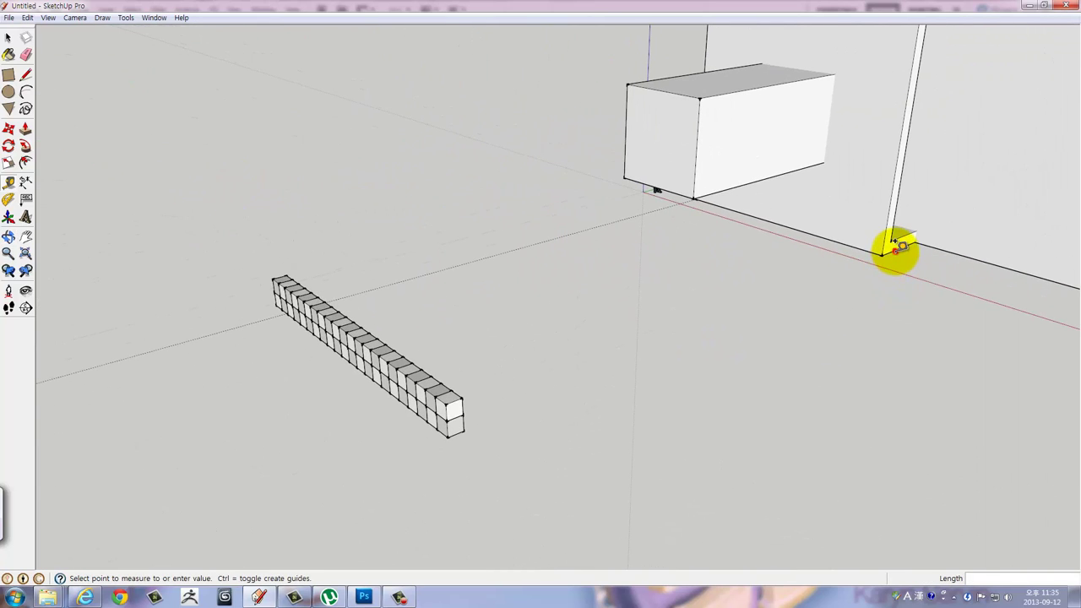
pyautogui.moveTo(523, 304)
pyautogui.mouseDown(button='middle')
pyautogui.moveTo(712, 271)
pyautogui.moveTo(777, 234)
pyautogui.moveTo(898, 225)
pyautogui.moveTo(846, 347)
pyautogui.mouseUp(button='middle')
pyautogui.moveTo(227, 401); pyautogui.dragTo(282, 496)
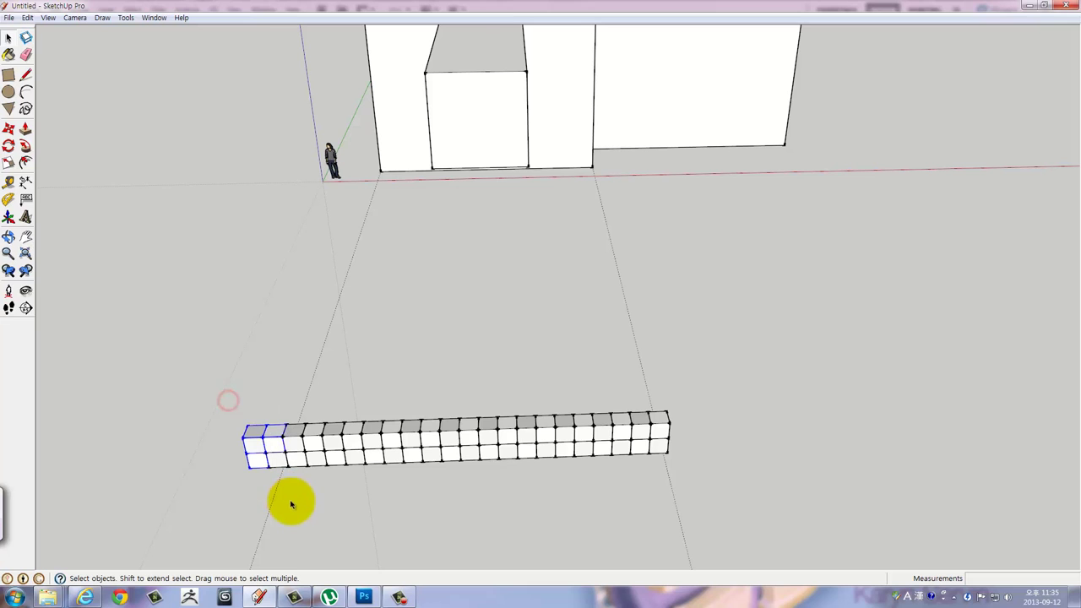
pyautogui.press('Delete')
# Copy the whole row up one cube height, ten times, into a tall wall.
pyautogui.moveTo(265, 379); pyautogui.dragTo(647, 495)
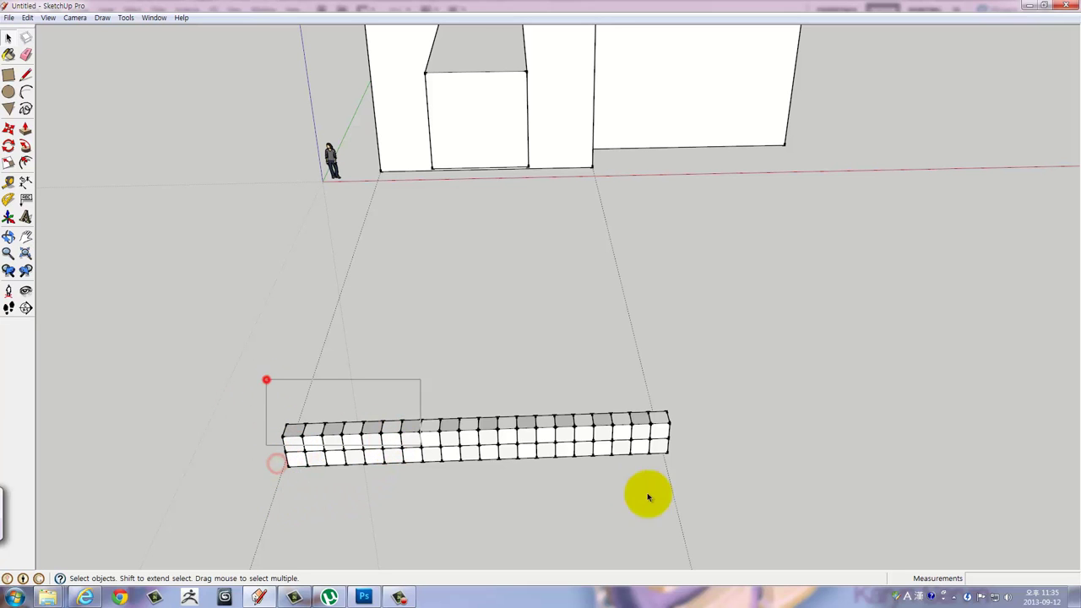
pyautogui.moveTo(391, 465)
pyautogui.keyDown('shift'); pyautogui.mouseDown(button='middle')
pyautogui.moveTo(458, 282)
pyautogui.moveTo(459, 357)
pyautogui.mouseUp(button='middle'); pyautogui.keyUp('shift')
pyautogui.scroll(5, 464, 338)
pyautogui.press('m')
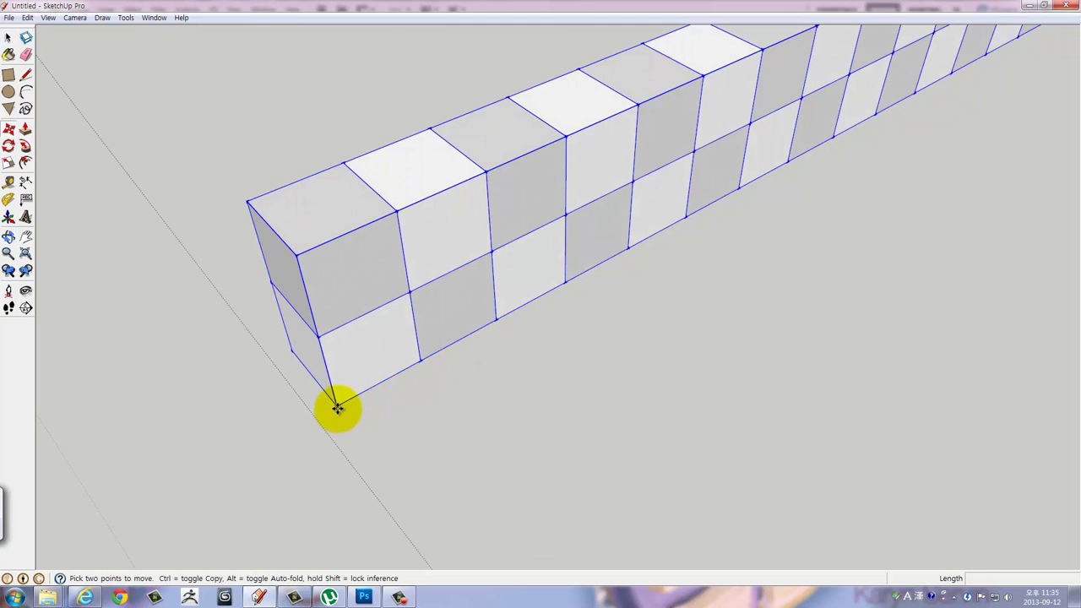
pyautogui.click(337, 409)
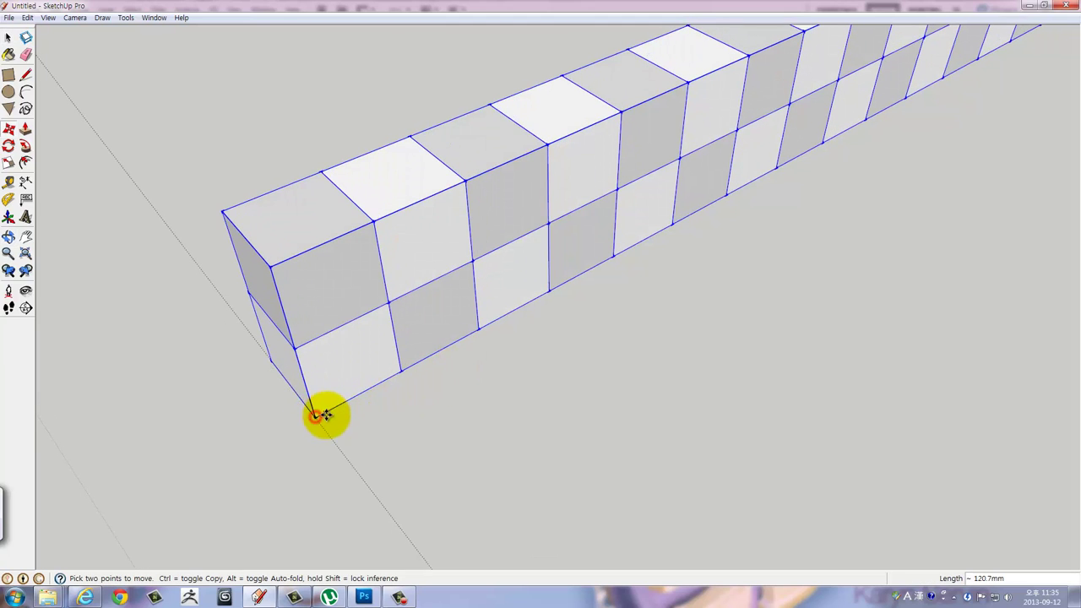
pyautogui.scroll(-5, 325, 414)
pyautogui.moveTo(338, 405)
pyautogui.mouseDown(button='middle')
pyautogui.moveTo(369, 417)
pyautogui.moveTo(548, 394)
pyautogui.moveTo(532, 435)
pyautogui.moveTo(587, 437)
pyautogui.moveTo(565, 425)
pyautogui.mouseUp(button='middle')
pyautogui.scroll(3, 549, 435)
pyautogui.scroll(3, 524, 456)
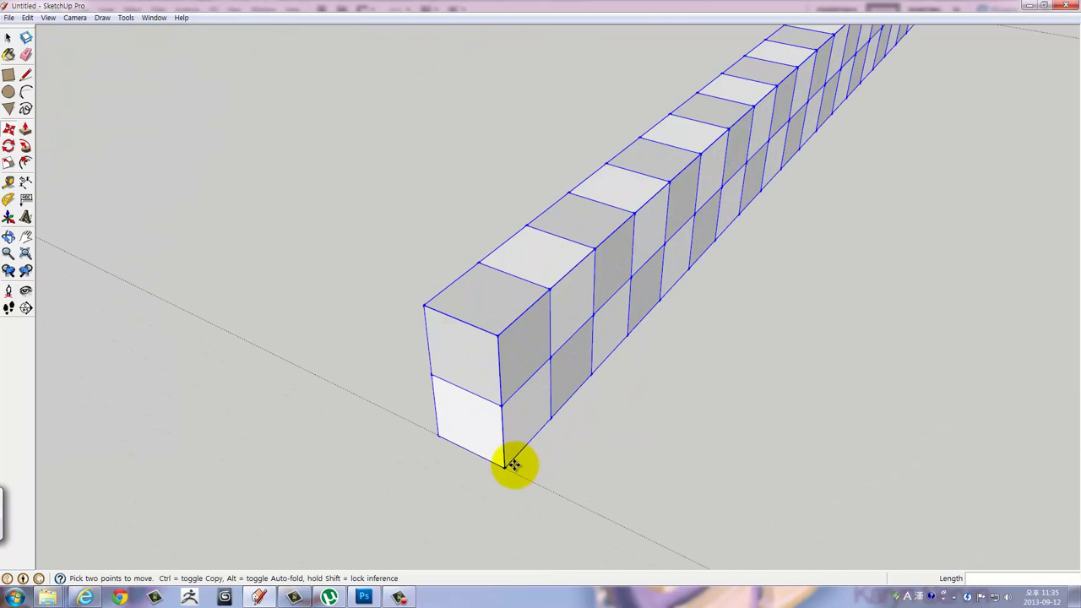
pyautogui.click(504, 467)
pyautogui.click(498, 335)
pyautogui.write('*1')
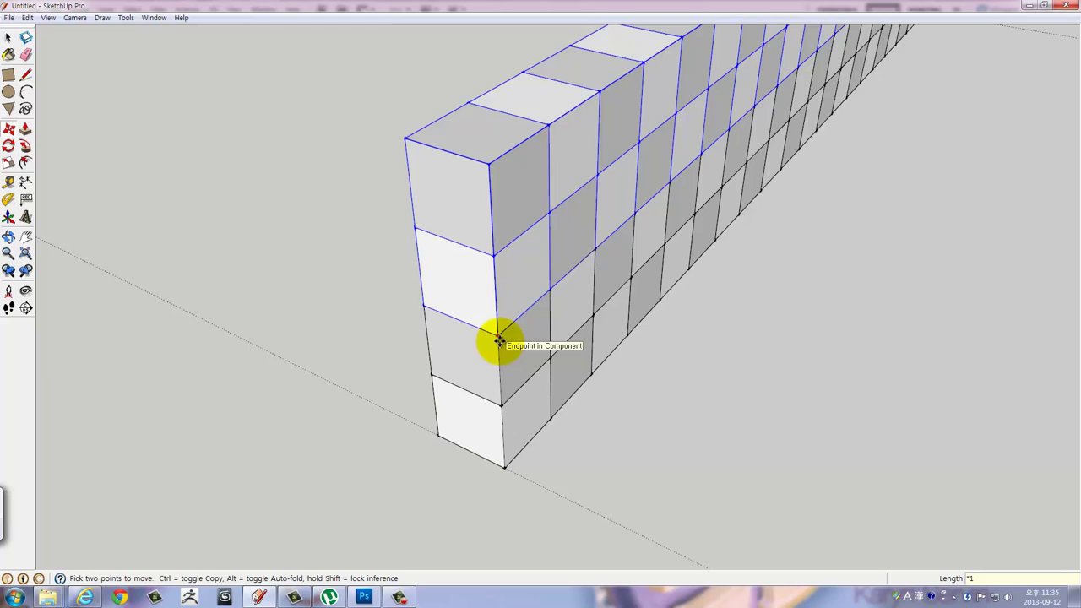
pyautogui.write('0')
pyautogui.press('Return')
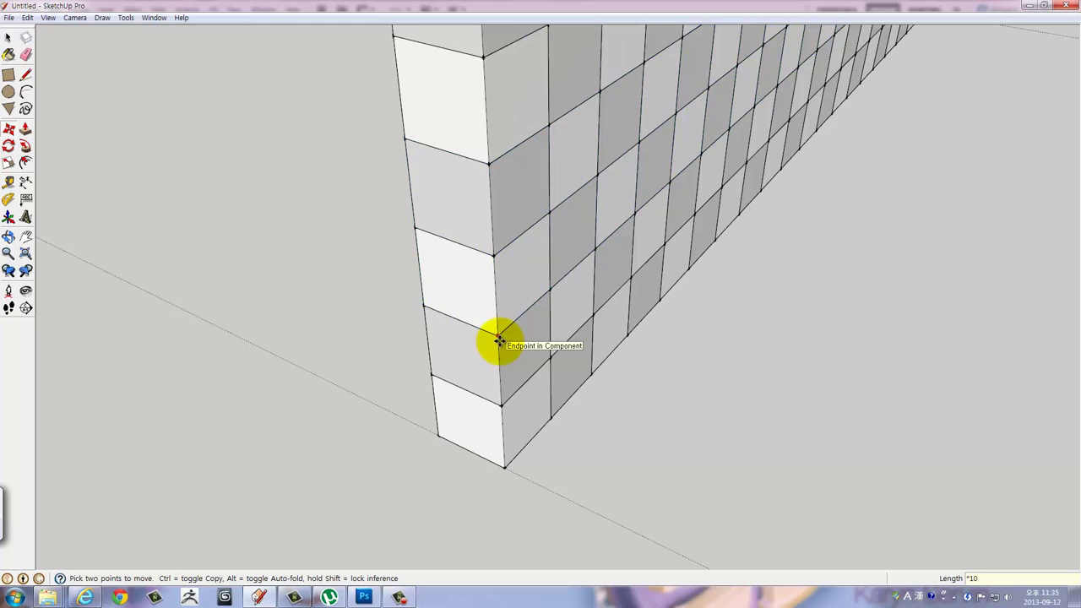
pyautogui.scroll(-3, 507, 321)
pyautogui.scroll(-3, 489, 173)
# Take a Tape Measure reading along the box edge.
pyautogui.scroll(-3, 482, 177)
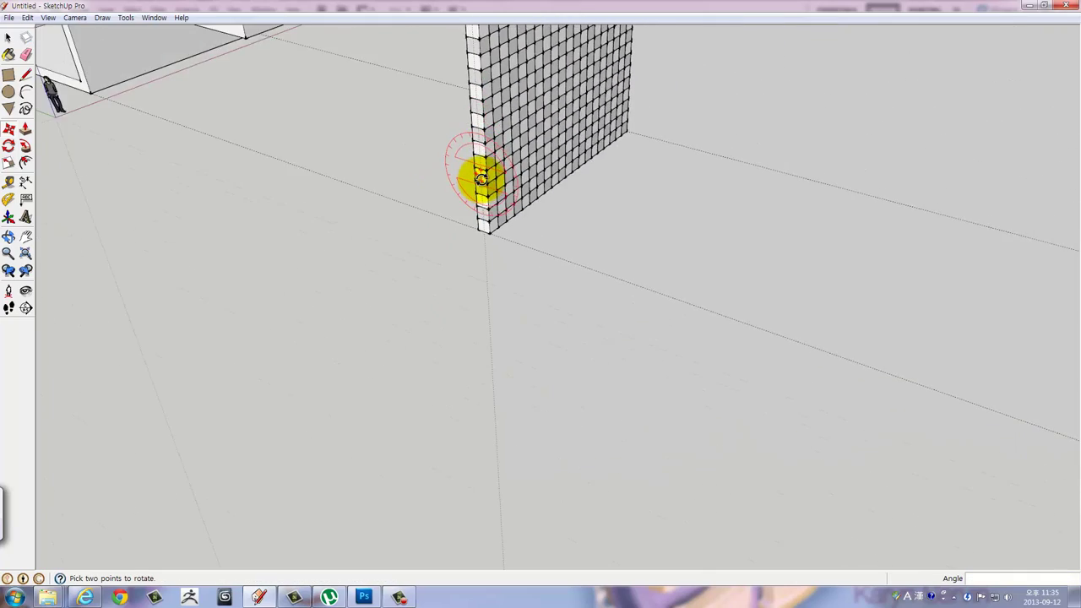
pyautogui.scroll(-2, 469, 152)
pyautogui.moveTo(459, 129)
pyautogui.mouseDown(button='middle')
pyautogui.moveTo(518, 346)
pyautogui.moveTo(422, 217)
pyautogui.moveTo(205, 164)
pyautogui.moveTo(330, 165)
pyautogui.moveTo(519, 132)
pyautogui.moveTo(548, 164)
pyautogui.moveTo(639, 357)
pyautogui.moveTo(441, 286)
pyautogui.mouseUp(button='middle')
pyautogui.press('t')
pyautogui.keyDown('shift'); pyautogui.moveTo(72, 212); pyautogui.dragTo(285, 210, button='middle'); pyautogui.keyUp('shift')
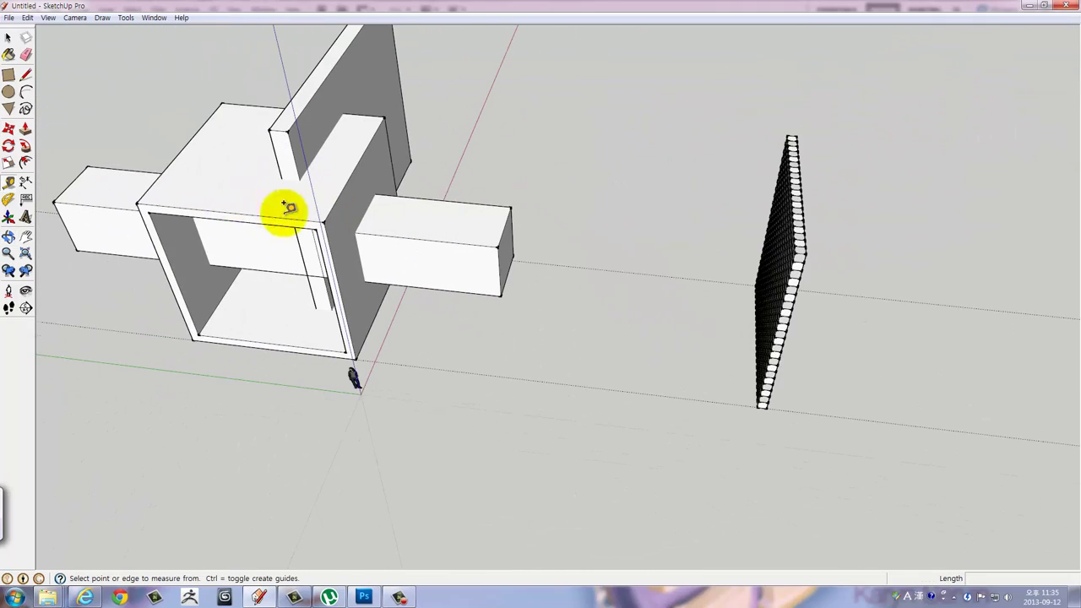
pyautogui.click(202, 208)
pyautogui.click(276, 212)
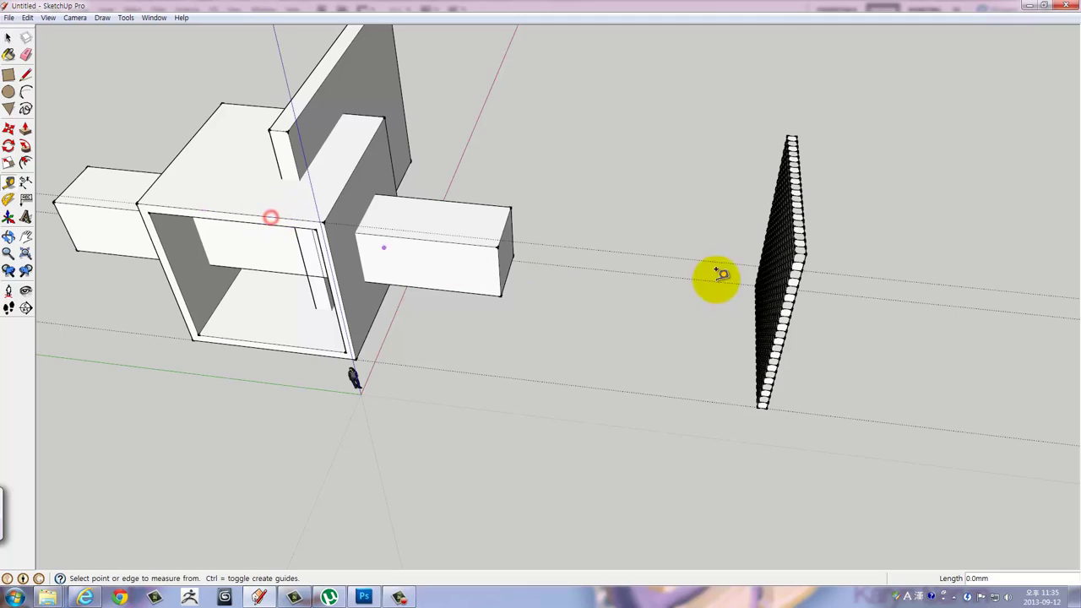
pyautogui.moveTo(715, 280)
pyautogui.mouseDown(button='middle')
pyautogui.moveTo(507, 150)
pyautogui.moveTo(587, 159)
pyautogui.moveTo(678, 126)
pyautogui.moveTo(695, 145)
pyautogui.mouseUp(button='middle')
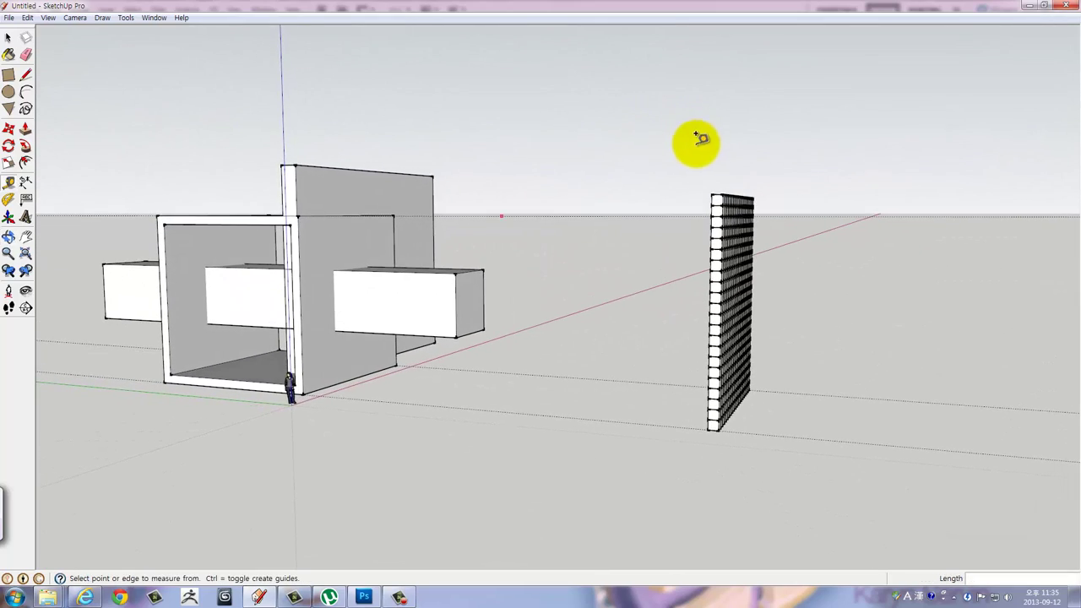
pyautogui.press('space')
pyautogui.moveTo(623, 137); pyautogui.dragTo(850, 207)
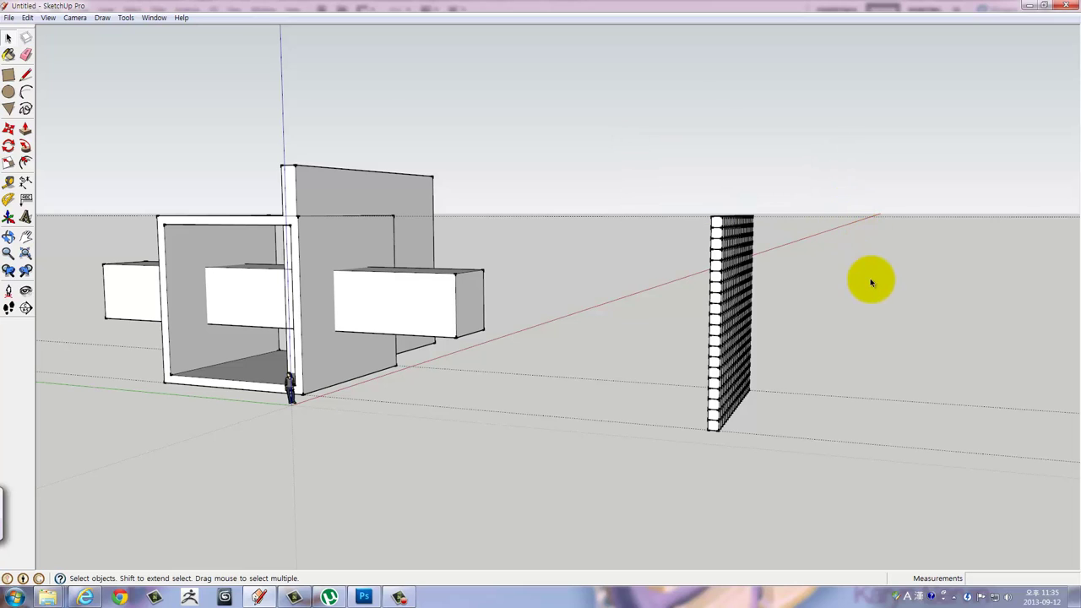
pyautogui.moveTo(850, 277)
pyautogui.mouseDown(button='middle')
pyautogui.moveTo(749, 321)
pyautogui.moveTo(550, 329)
pyautogui.moveTo(403, 263)
pyautogui.moveTo(801, 344)
pyautogui.moveTo(900, 439)
pyautogui.moveTo(676, 362)
pyautogui.moveTo(574, 234)
pyautogui.moveTo(528, 247)
pyautogui.moveTo(388, 244)
pyautogui.moveTo(410, 271)
pyautogui.moveTo(418, 260)
pyautogui.mouseUp(button='middle')
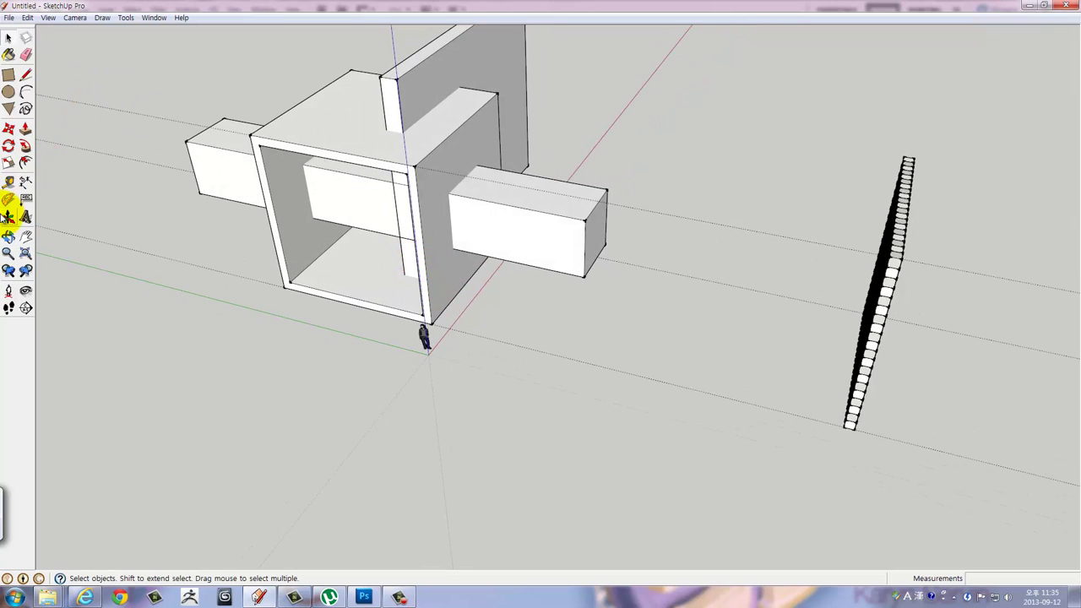
# Measure out from the cube wall's base edge with the Tape Measure.
pyautogui.click(9, 182)
pyautogui.moveTo(736, 289)
pyautogui.mouseDown(button='middle')
pyautogui.moveTo(560, 217)
pyautogui.moveTo(448, 294)
pyautogui.moveTo(604, 302)
pyautogui.mouseUp(button='middle')
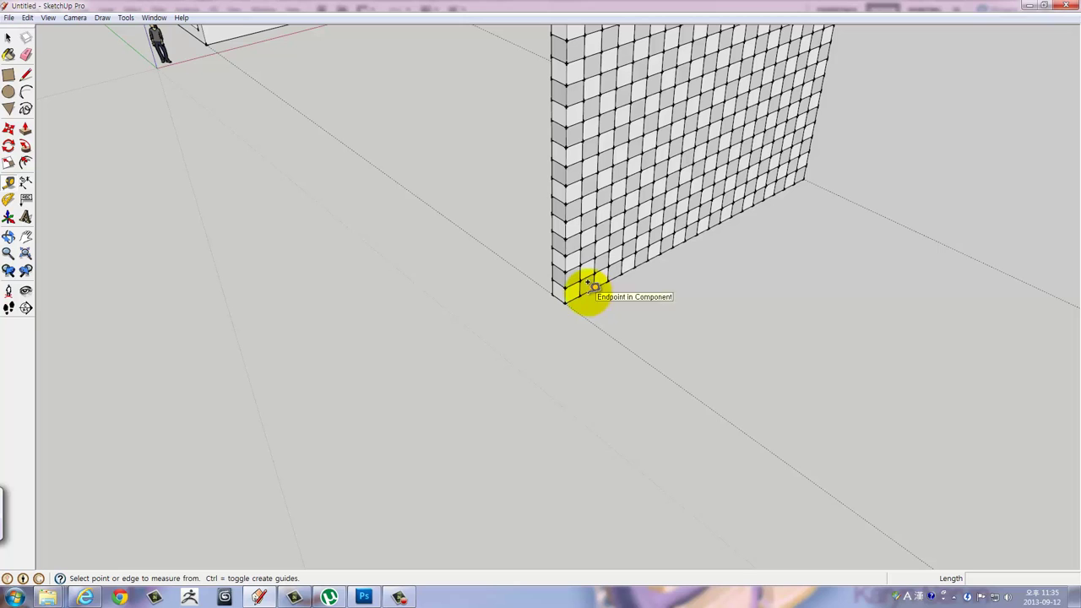
pyautogui.scroll(2, 589, 283)
pyautogui.scroll(3, 591, 284)
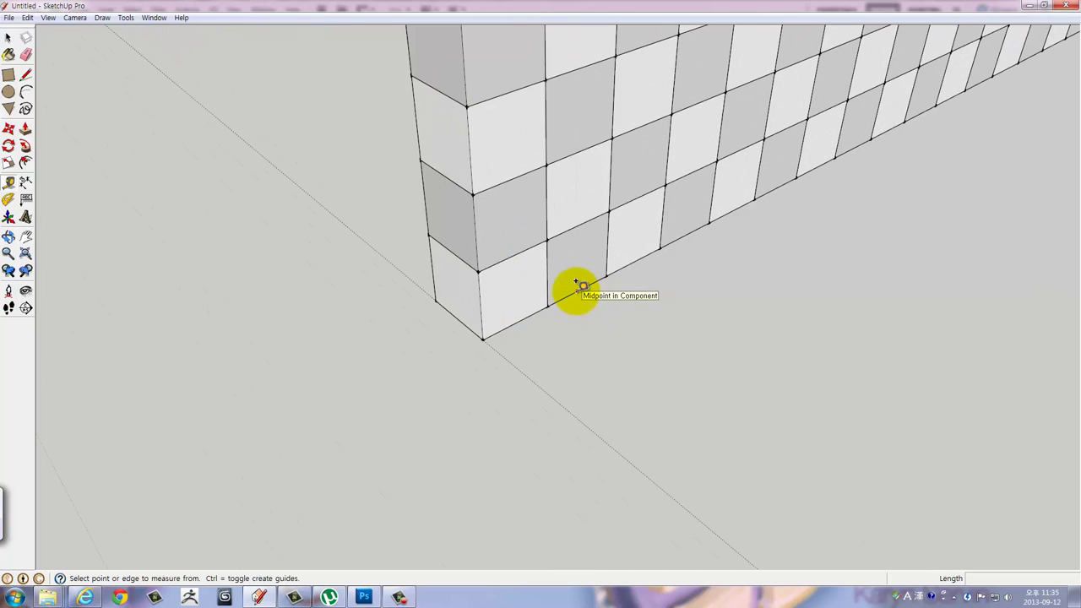
pyautogui.click(569, 293)
pyautogui.scroll(-2, 558, 287)
pyautogui.scroll(-2, 490, 254)
pyautogui.moveTo(434, 233)
pyautogui.mouseDown(button='middle')
pyautogui.moveTo(316, 234)
pyautogui.moveTo(431, 280)
pyautogui.moveTo(714, 299)
pyautogui.mouseUp(button='middle')
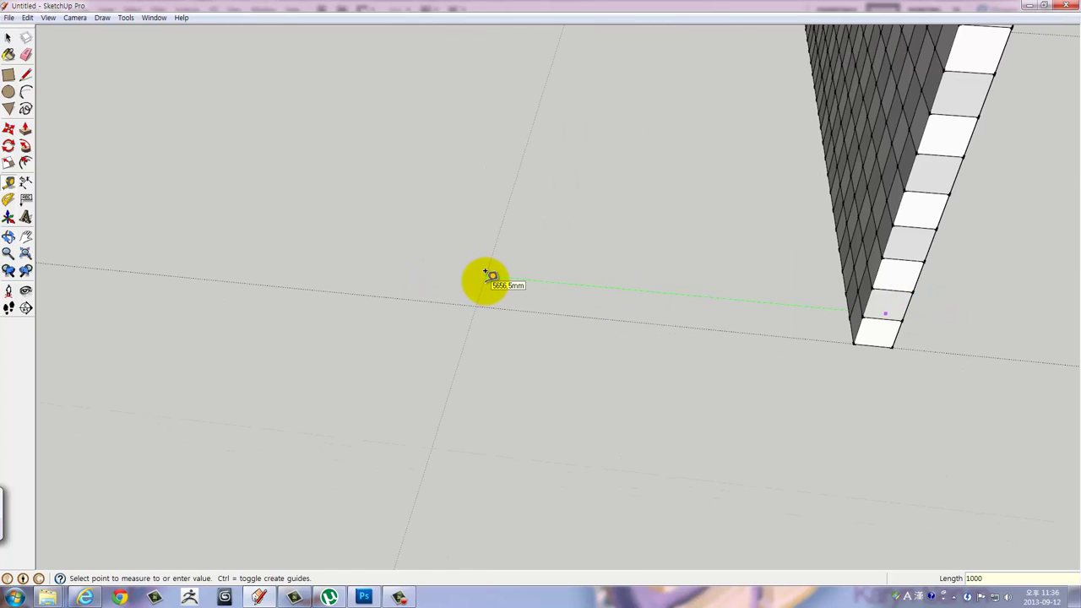
pyautogui.scroll(-1, 569, 201)
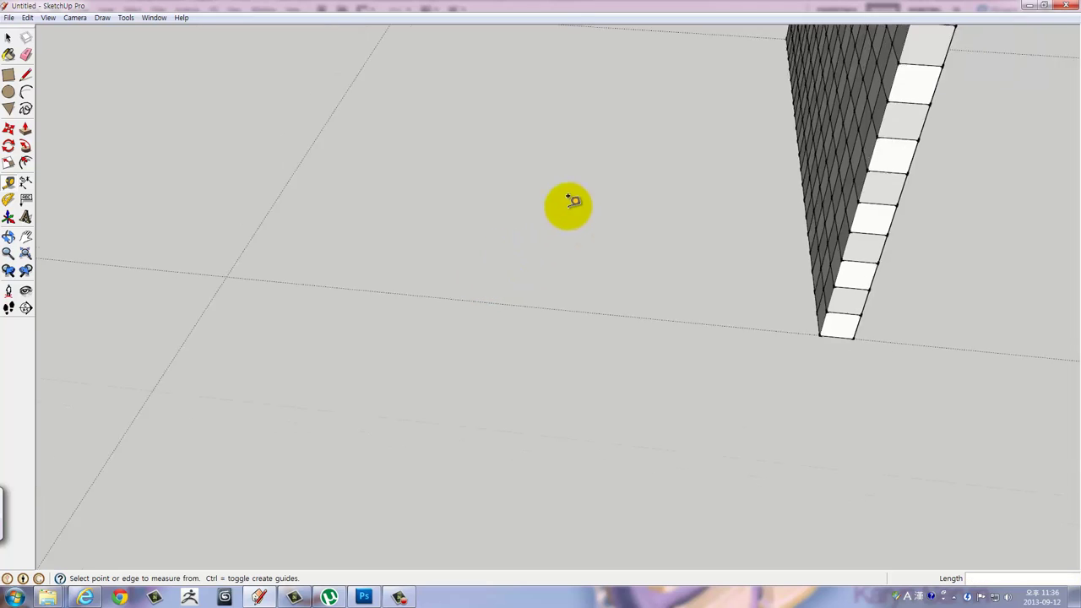
pyautogui.scroll(-2, 569, 200)
pyautogui.moveTo(569, 200)
pyautogui.mouseDown(button='middle')
pyautogui.moveTo(632, 316)
pyautogui.moveTo(616, 174)
pyautogui.mouseUp(button='middle')
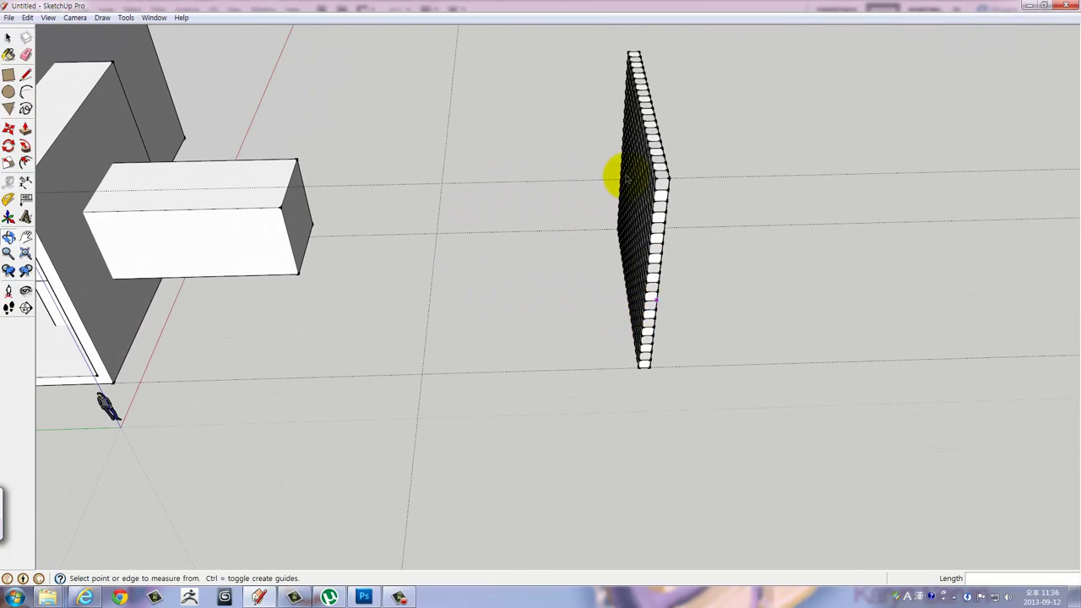
# Window-select the entire checkered cube wall.
pyautogui.press('space')
pyautogui.moveTo(529, 92)
pyautogui.mouseDown(button='middle')
pyautogui.moveTo(620, 132)
pyautogui.moveTo(610, 104)
pyautogui.mouseUp(button='middle')
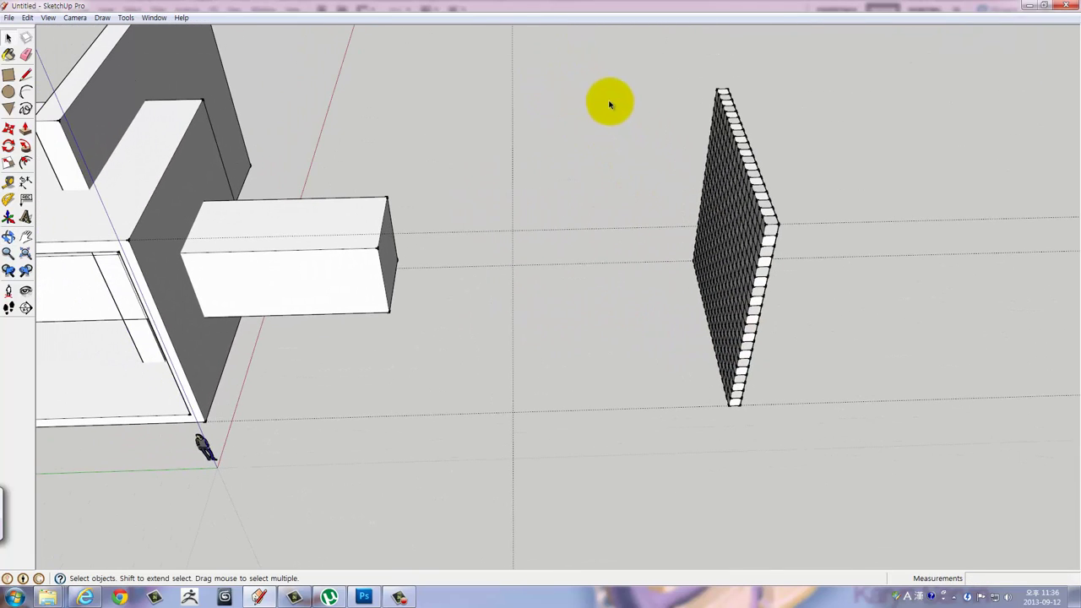
pyautogui.moveTo(764, 221); pyautogui.dragTo(852, 449)
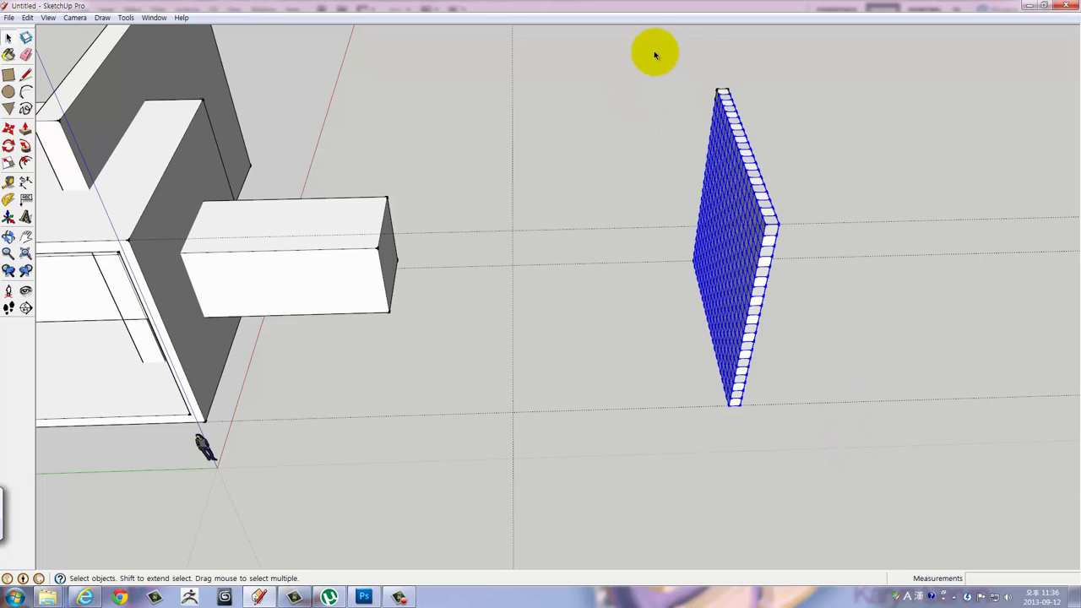
pyautogui.moveTo(648, 42); pyautogui.dragTo(833, 476)
pyautogui.scroll(3, 779, 445)
pyautogui.scroll(2, 736, 415)
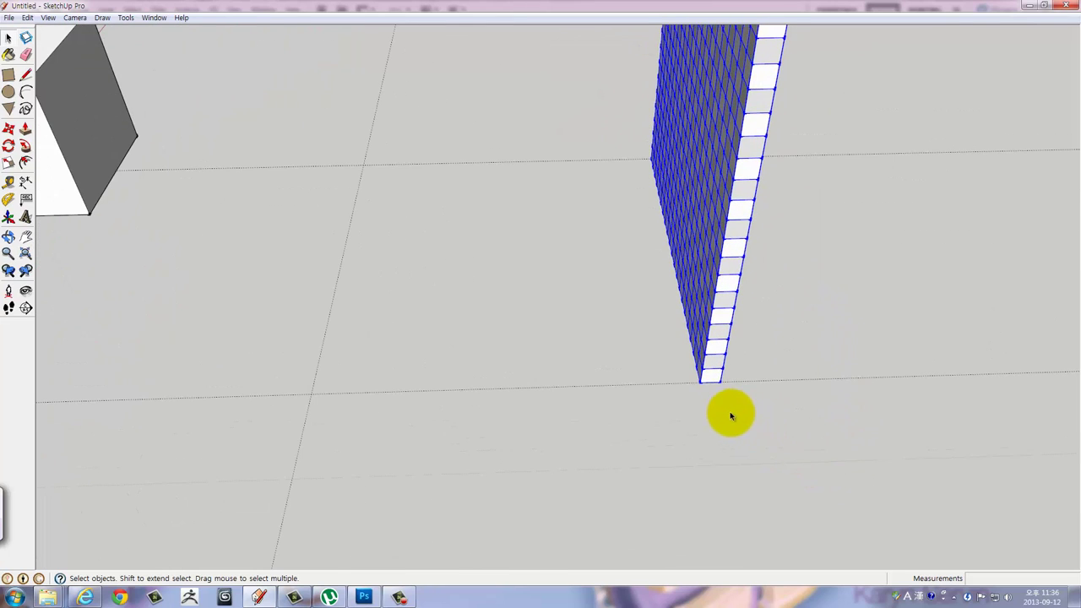
# Copy the cube wall 9500 mm beside the original wall.
pyautogui.press('m')
pyautogui.click(697, 383)
pyautogui.press('ctrl')
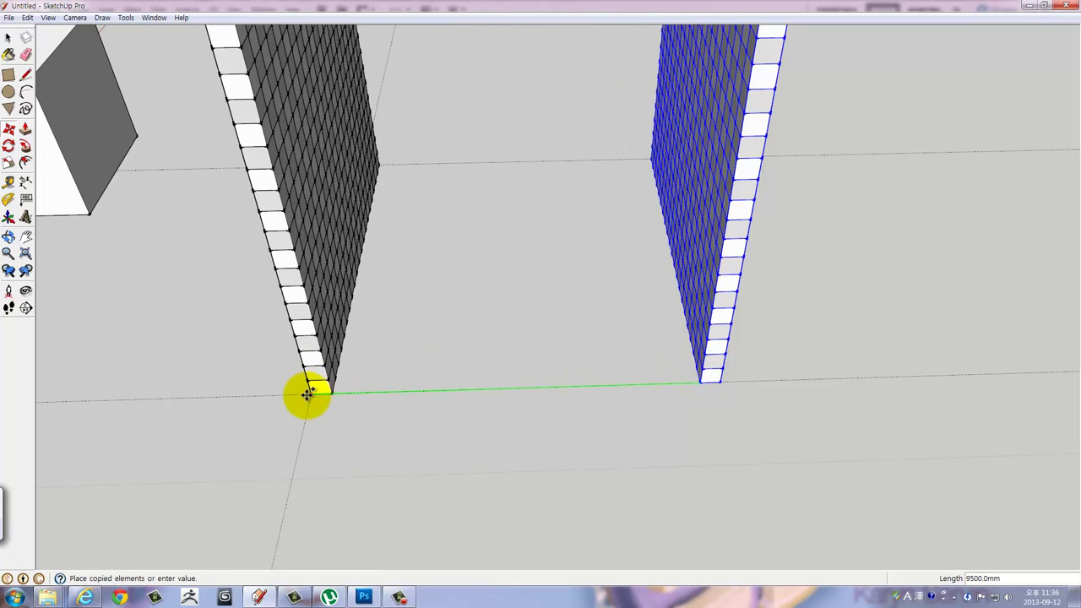
pyautogui.write('9500')
pyautogui.press('Return')
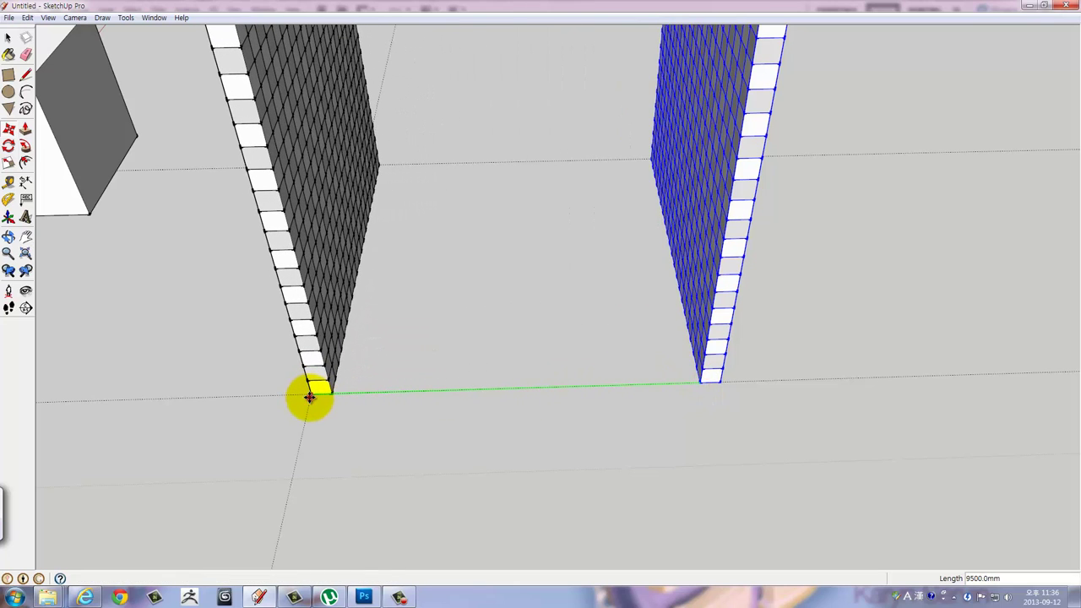
pyautogui.moveTo(310, 397); pyautogui.dragTo(596, 434, button='middle')
pyautogui.scroll(-3, 636, 453)
pyautogui.scroll(-2, 700, 465)
pyautogui.moveTo(700, 465)
pyautogui.mouseDown(button='middle')
pyautogui.moveTo(650, 258)
pyautogui.moveTo(760, 205)
pyautogui.moveTo(1001, 197)
pyautogui.moveTo(953, 188)
pyautogui.moveTo(526, 200)
pyautogui.moveTo(370, 211)
pyautogui.moveTo(354, 234)
pyautogui.moveTo(231, 244)
pyautogui.mouseUp(button='middle')
# Open a cube component on the near wall for editing and select all its faces.
pyautogui.click(881, 214)
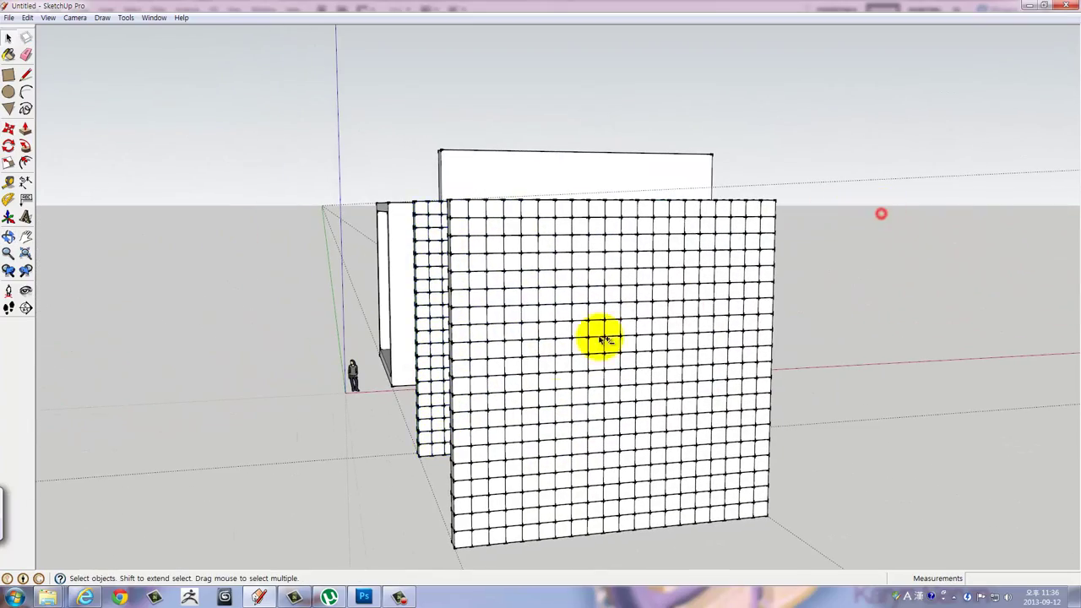
pyautogui.moveTo(601, 339)
pyautogui.mouseDown(button='middle')
pyautogui.moveTo(490, 320)
pyautogui.moveTo(668, 299)
pyautogui.moveTo(656, 359)
pyautogui.moveTo(664, 384)
pyautogui.moveTo(627, 357)
pyautogui.moveTo(898, 357)
pyautogui.moveTo(524, 365)
pyautogui.mouseUp(button='middle')
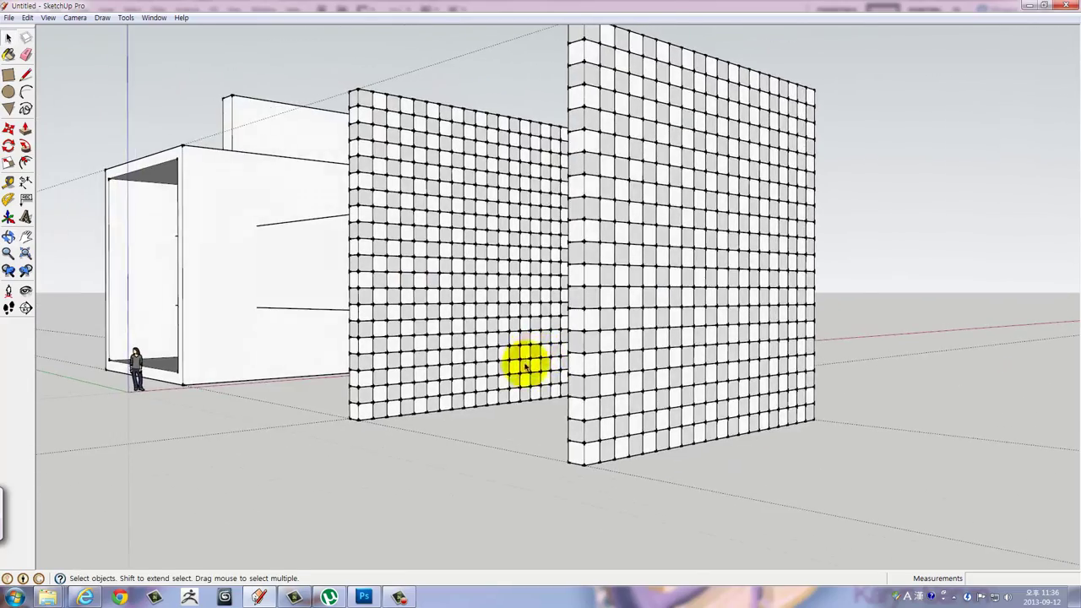
pyautogui.scroll(3, 524, 365)
pyautogui.scroll(3, 624, 420)
pyautogui.scroll(2, 586, 465)
pyautogui.scroll(2, 586, 490)
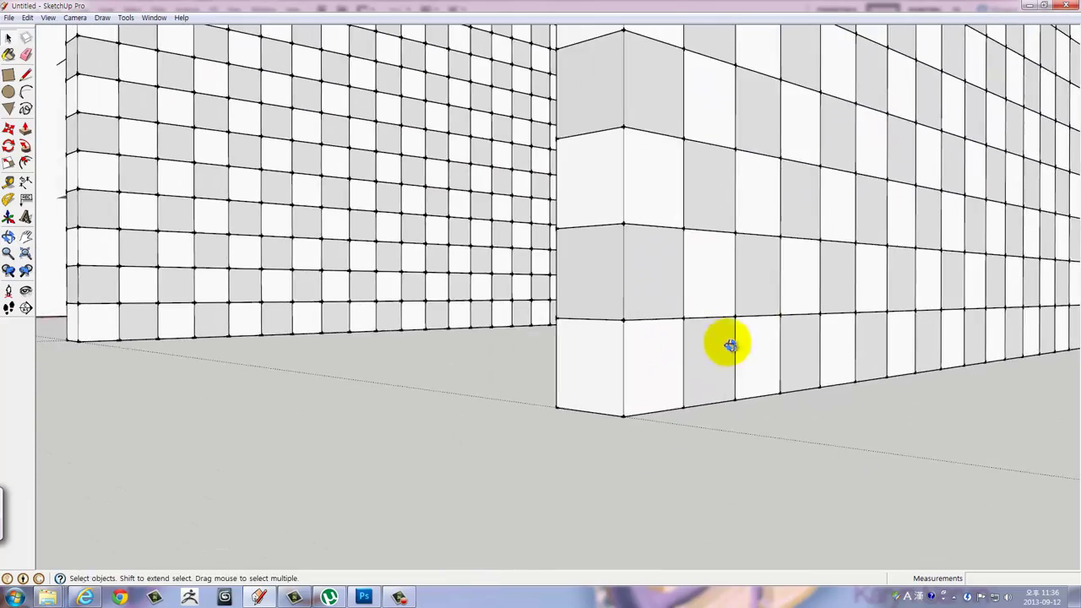
pyautogui.moveTo(729, 344)
pyautogui.mouseDown(button='middle')
pyautogui.moveTo(512, 383)
pyautogui.moveTo(506, 359)
pyautogui.moveTo(440, 317)
pyautogui.mouseUp(button='middle')
pyautogui.click(512, 383)
pyautogui.doubleClick(498, 383)
pyautogui.tripleClick(495, 379)
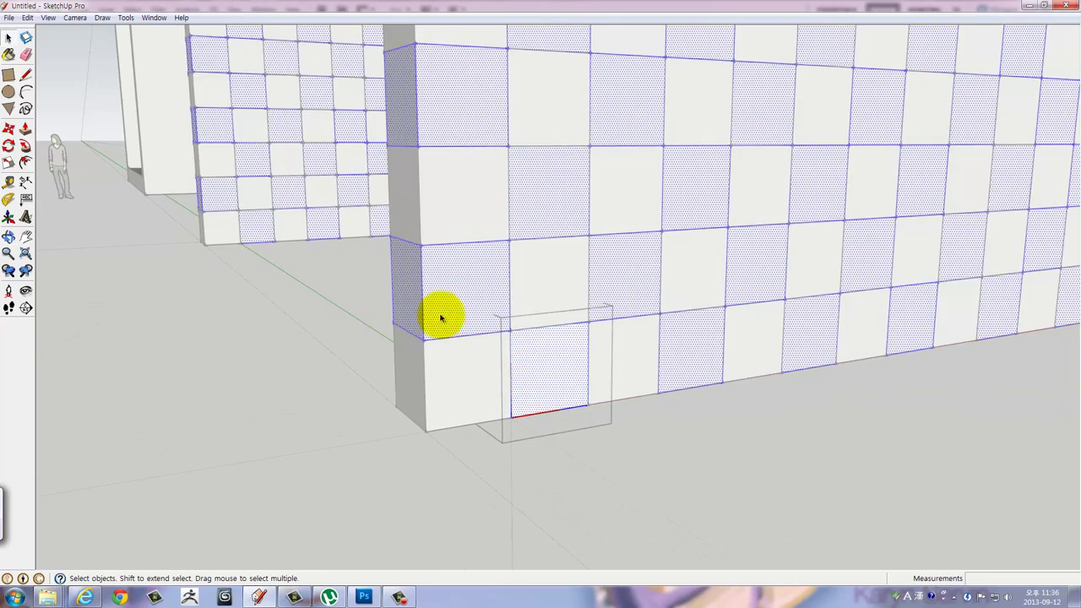
pyautogui.scroll(3, 440, 317)
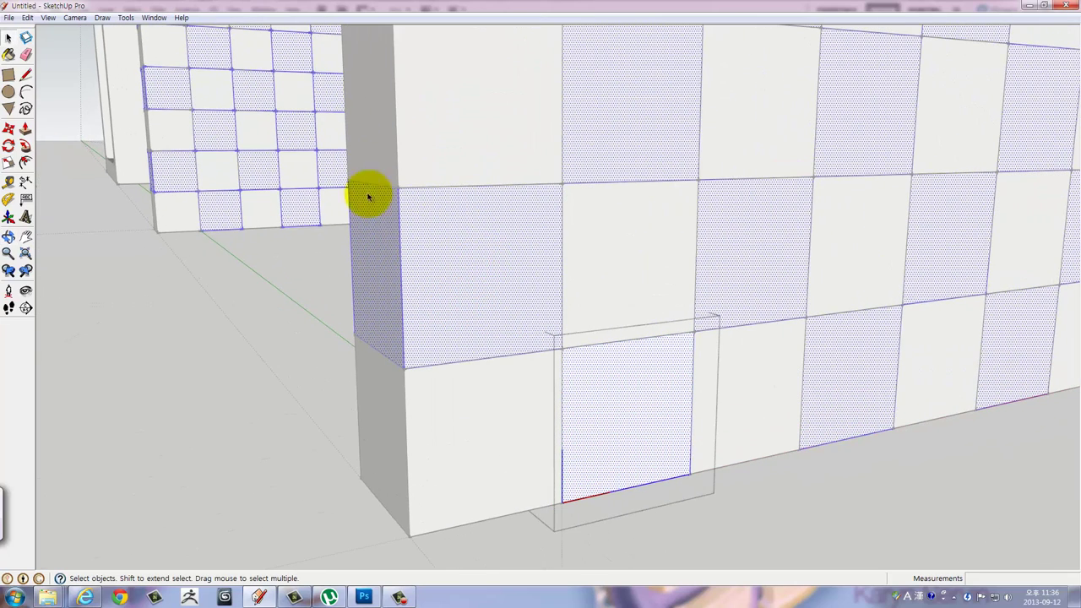
# Offset the checkerboard cube faces 50 mm inward to create inset squares.
pyautogui.moveTo(464, 281); pyautogui.dragTo(473, 308, button='middle')
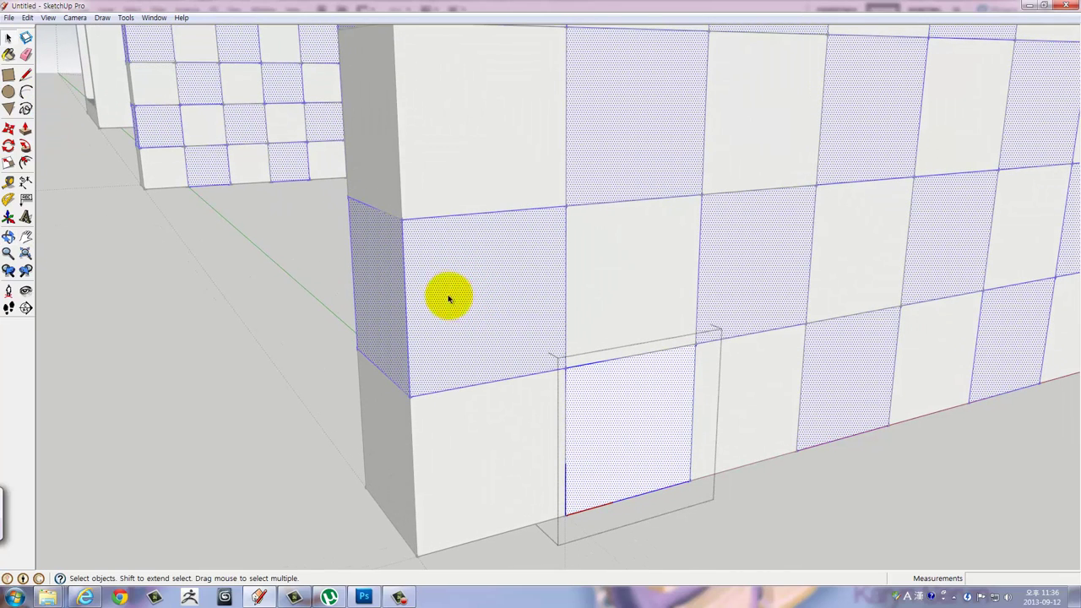
pyautogui.moveTo(408, 294); pyautogui.dragTo(453, 307, button='middle')
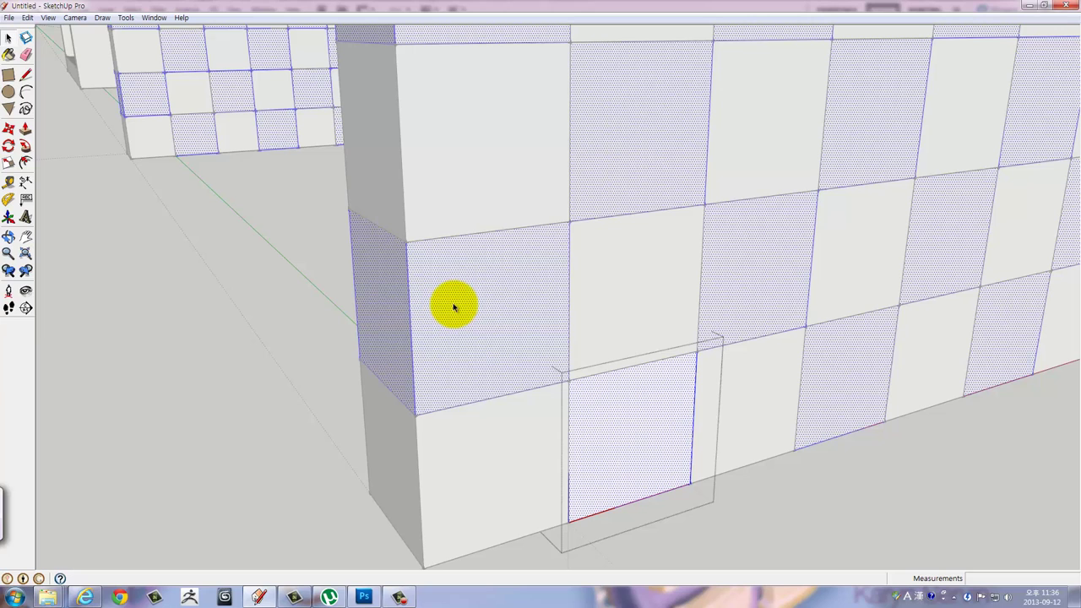
pyautogui.press('f')
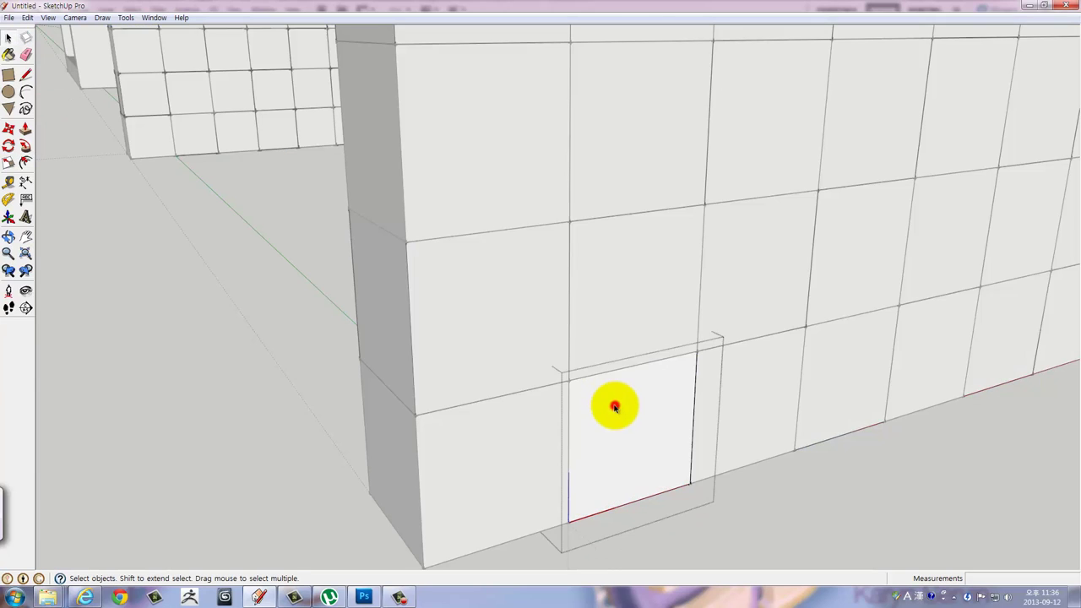
pyautogui.hotkey('ctrl', 'z')
pyautogui.moveTo(624, 418); pyautogui.dragTo(551, 411, button='middle')
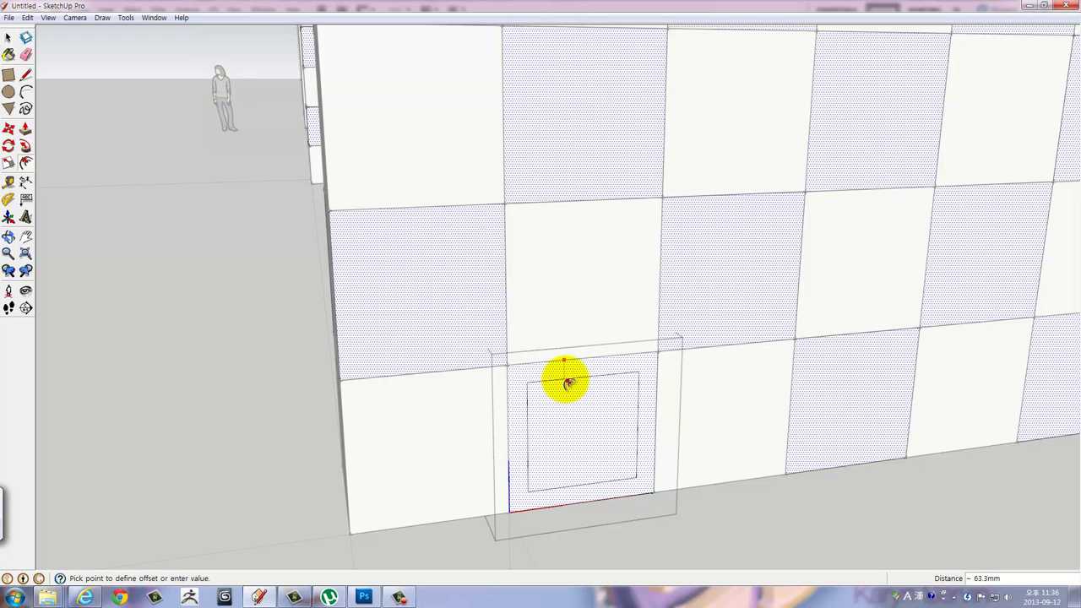
pyautogui.click(568, 383)
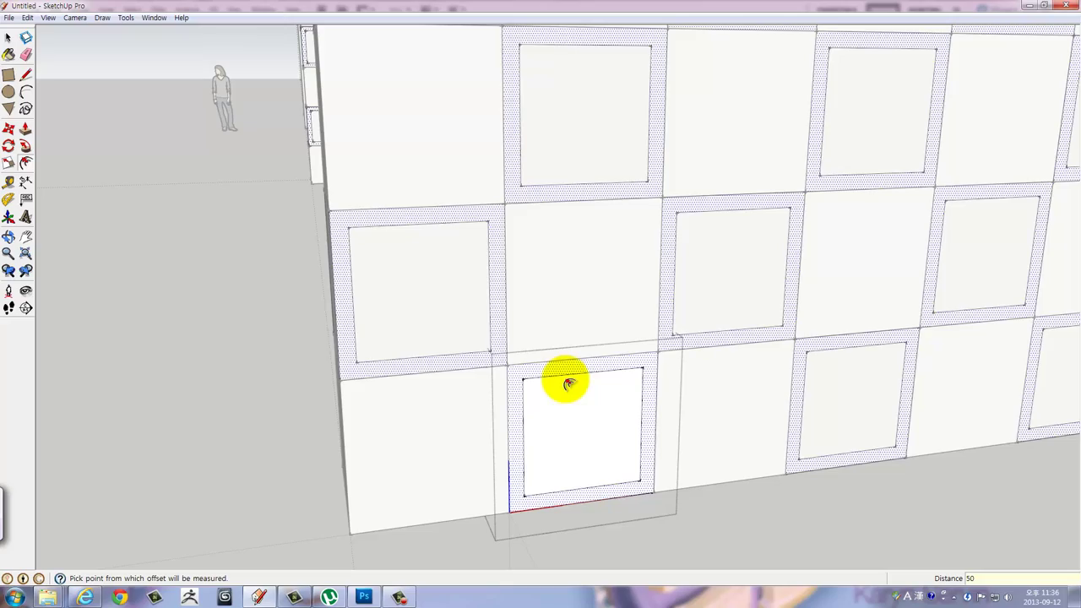
pyautogui.moveTo(586, 379)
pyautogui.mouseDown(button='middle')
pyautogui.moveTo(697, 231)
pyautogui.moveTo(448, 279)
pyautogui.moveTo(454, 343)
pyautogui.mouseUp(button='middle')
pyautogui.scroll(2, 475, 357)
pyautogui.scroll(1, 564, 401)
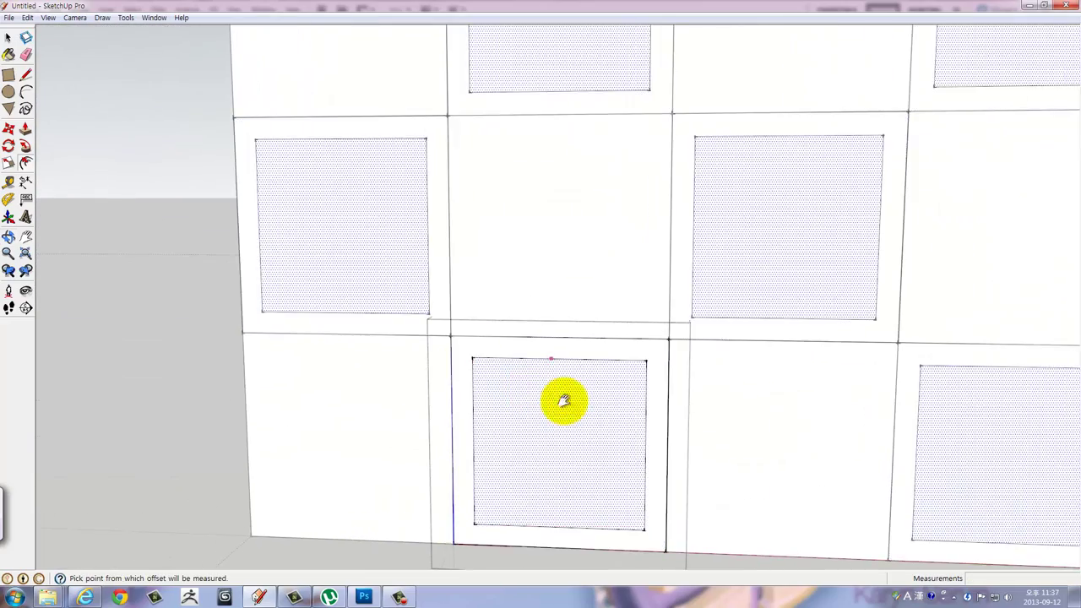
pyautogui.scroll(-2, 564, 401)
pyautogui.moveTo(557, 304)
pyautogui.mouseDown(button='middle')
pyautogui.moveTo(470, 381)
pyautogui.moveTo(369, 399)
pyautogui.moveTo(236, 391)
pyautogui.moveTo(306, 381)
pyautogui.moveTo(359, 431)
pyautogui.moveTo(543, 386)
pyautogui.mouseUp(button='middle')
pyautogui.press('Escape')
pyautogui.click(26, 74)
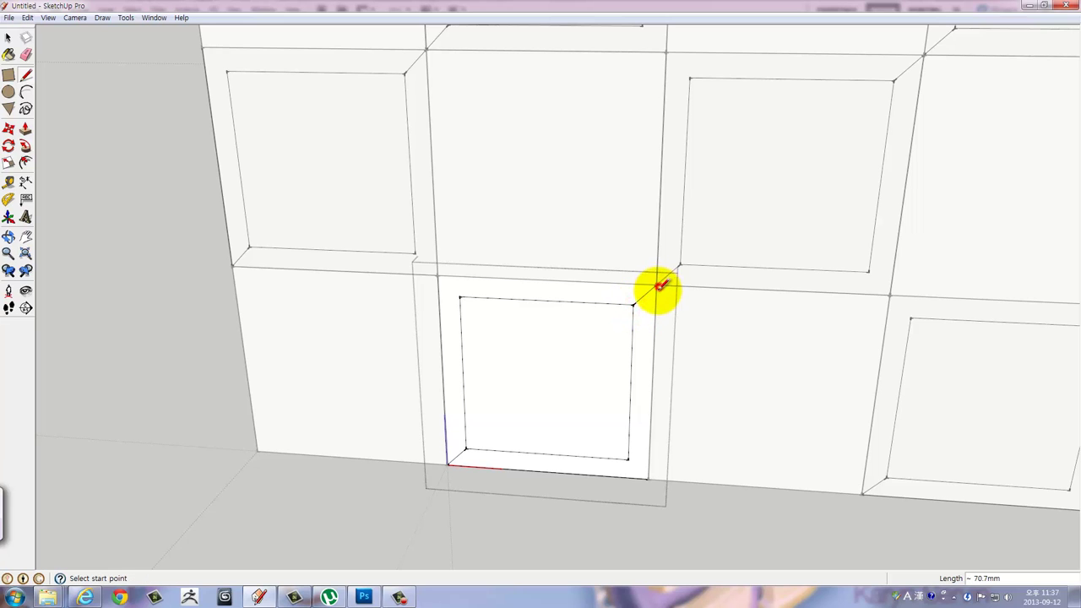
# Draw diagonal edges from the inset square's corners to the cube face's outer corners.
pyautogui.moveTo(639, 428); pyautogui.dragTo(557, 490, button='middle')
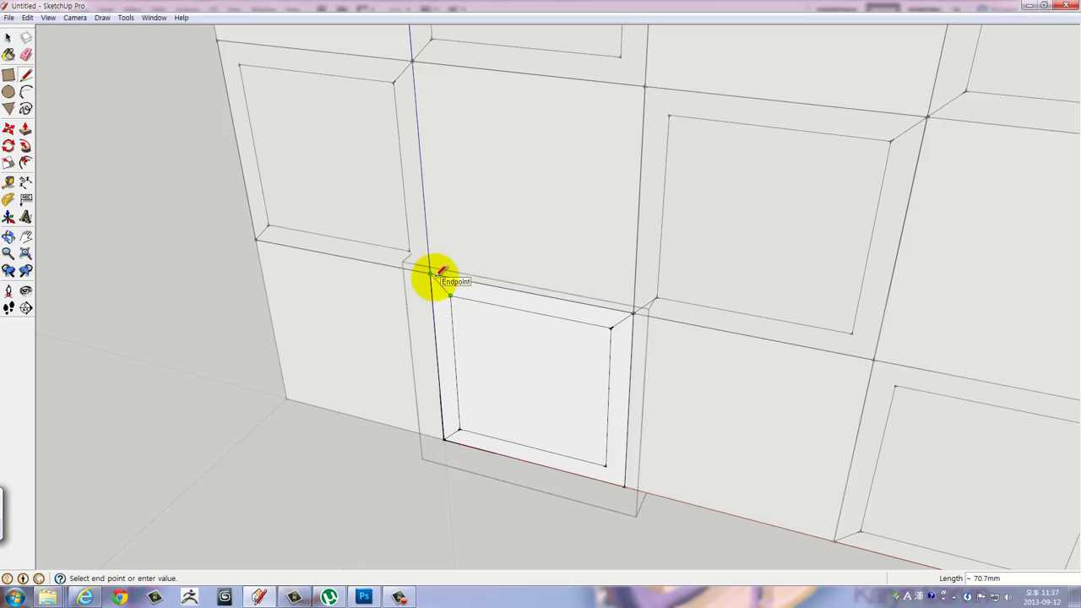
pyautogui.click(432, 275)
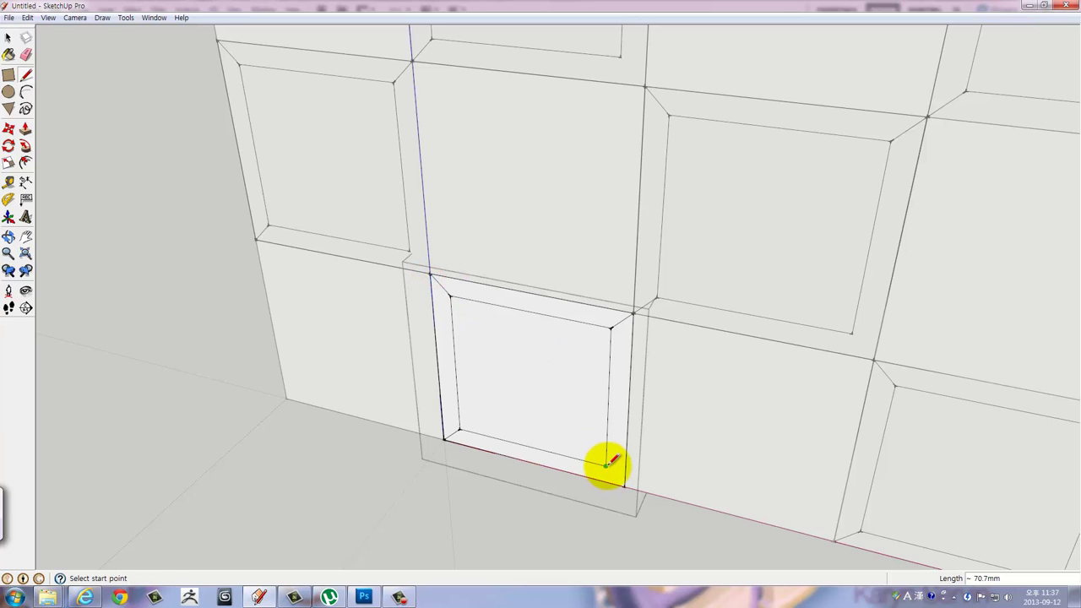
pyautogui.moveTo(622, 484)
pyautogui.mouseDown(button='middle')
pyautogui.moveTo(548, 393)
pyautogui.moveTo(644, 468)
pyautogui.moveTo(909, 431)
pyautogui.moveTo(861, 297)
pyautogui.moveTo(514, 231)
pyautogui.moveTo(463, 430)
pyautogui.moveTo(572, 487)
pyautogui.moveTo(692, 452)
pyautogui.moveTo(760, 399)
pyautogui.moveTo(711, 415)
pyautogui.moveTo(693, 456)
pyautogui.mouseUp(button='middle')
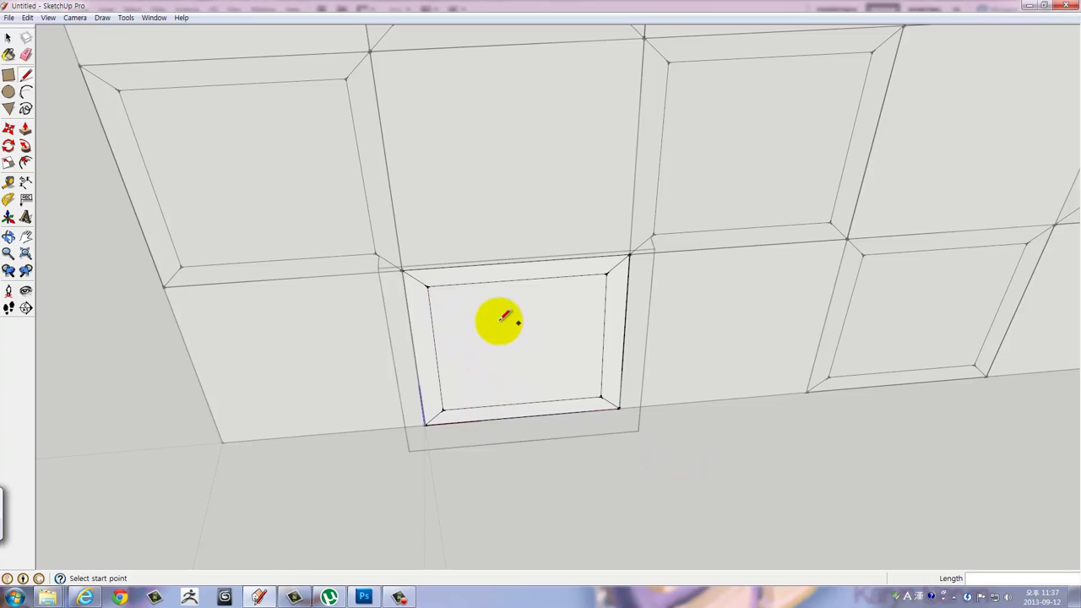
pyautogui.press('space')
pyautogui.moveTo(413, 279)
pyautogui.mouseDown(button='middle')
pyautogui.moveTo(442, 313)
pyautogui.moveTo(543, 296)
pyautogui.moveTo(549, 326)
pyautogui.moveTo(523, 334)
pyautogui.mouseUp(button='middle')
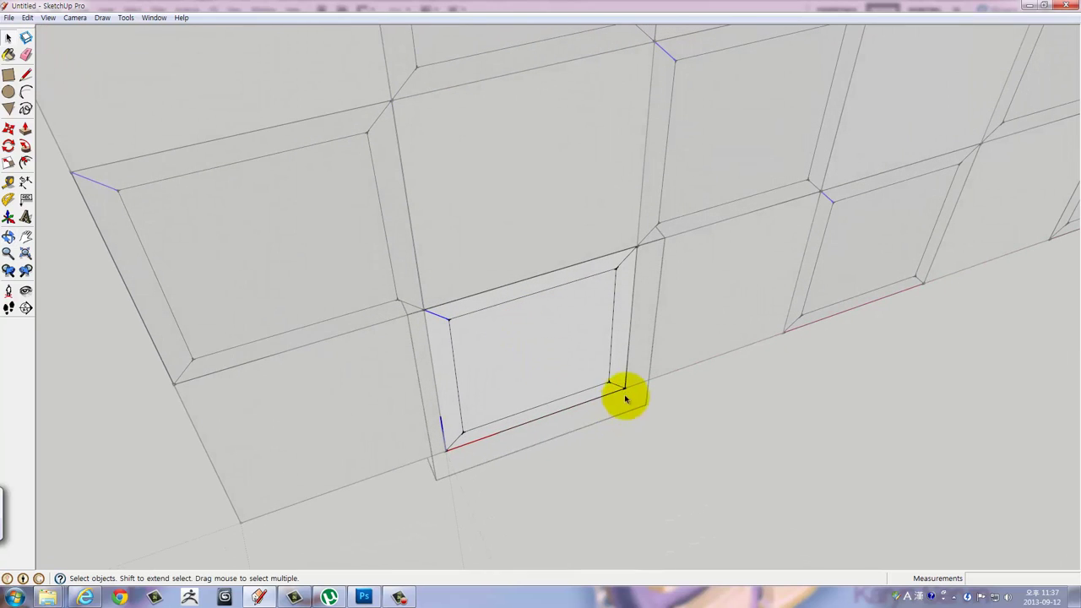
pyautogui.moveTo(449, 386)
pyautogui.mouseDown(button='middle')
pyautogui.moveTo(702, 352)
pyautogui.moveTo(657, 353)
pyautogui.mouseUp(button='middle')
# Move the inset square's corner 50 mm outward along the green axis, folding faces into facets.
pyautogui.press('m')
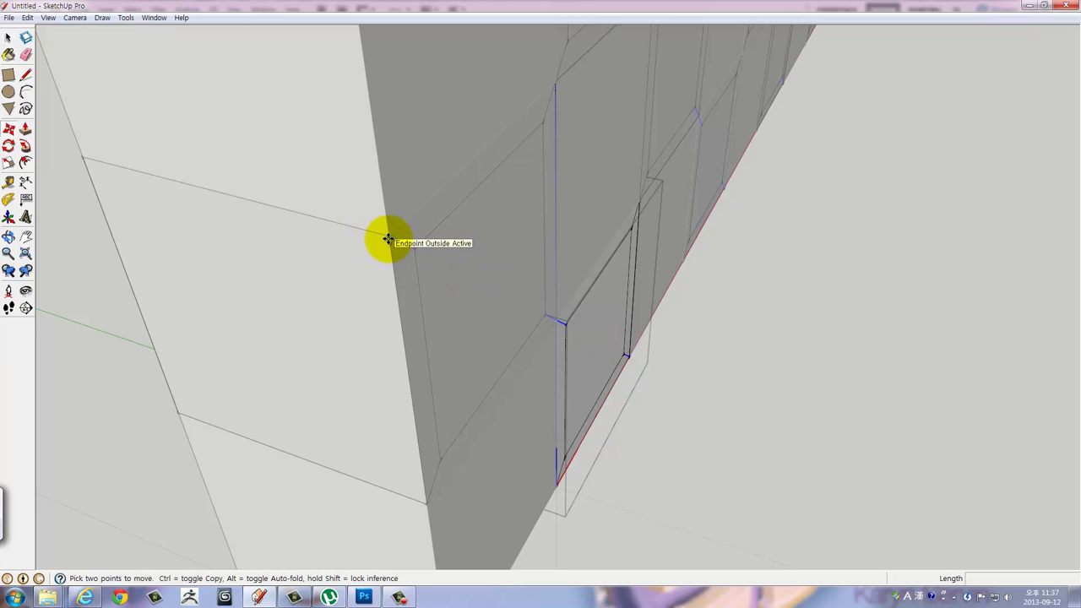
pyautogui.click(391, 239)
pyautogui.write('50')
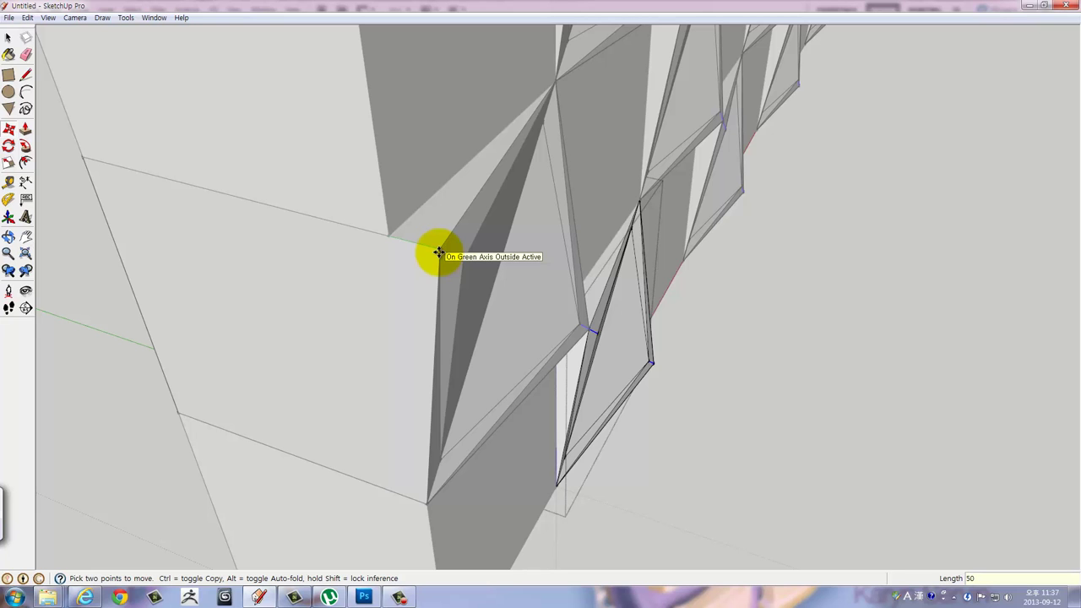
pyautogui.press('Return')
pyautogui.moveTo(438, 252)
pyautogui.mouseDown(button='middle')
pyautogui.moveTo(533, 236)
pyautogui.moveTo(349, 176)
pyautogui.moveTo(559, 352)
pyautogui.mouseUp(button='middle')
pyautogui.moveTo(445, 272); pyautogui.dragTo(282, 295)
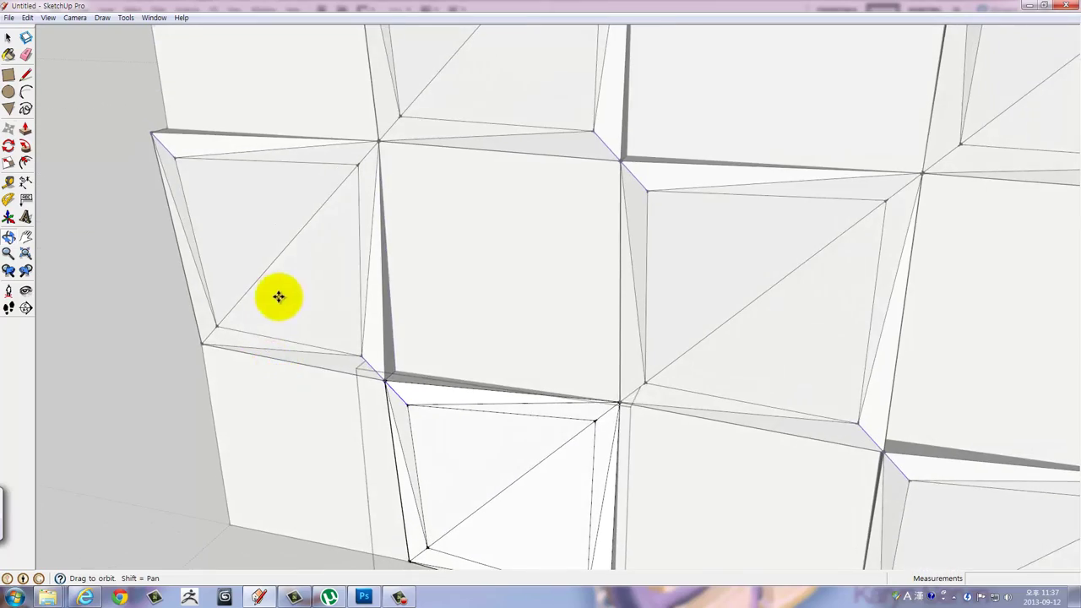
pyautogui.press('m')
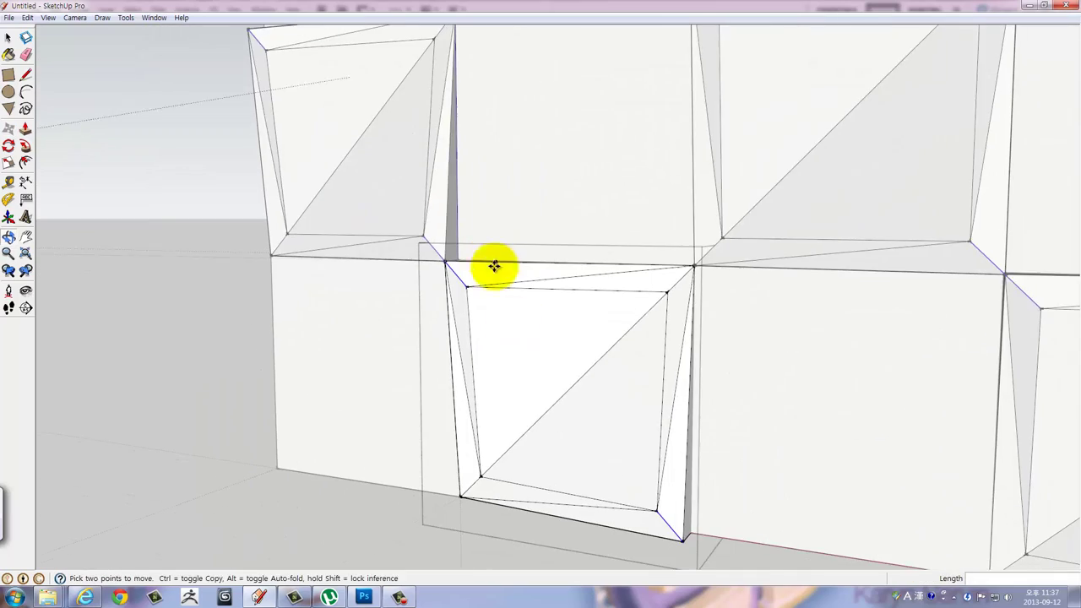
pyautogui.moveTo(494, 266)
pyautogui.mouseDown(button='middle')
pyautogui.moveTo(554, 398)
pyautogui.moveTo(519, 323)
pyautogui.moveTo(577, 362)
pyautogui.moveTo(484, 332)
pyautogui.moveTo(485, 313)
pyautogui.moveTo(639, 343)
pyautogui.moveTo(603, 379)
pyautogui.moveTo(555, 361)
pyautogui.mouseUp(button='middle')
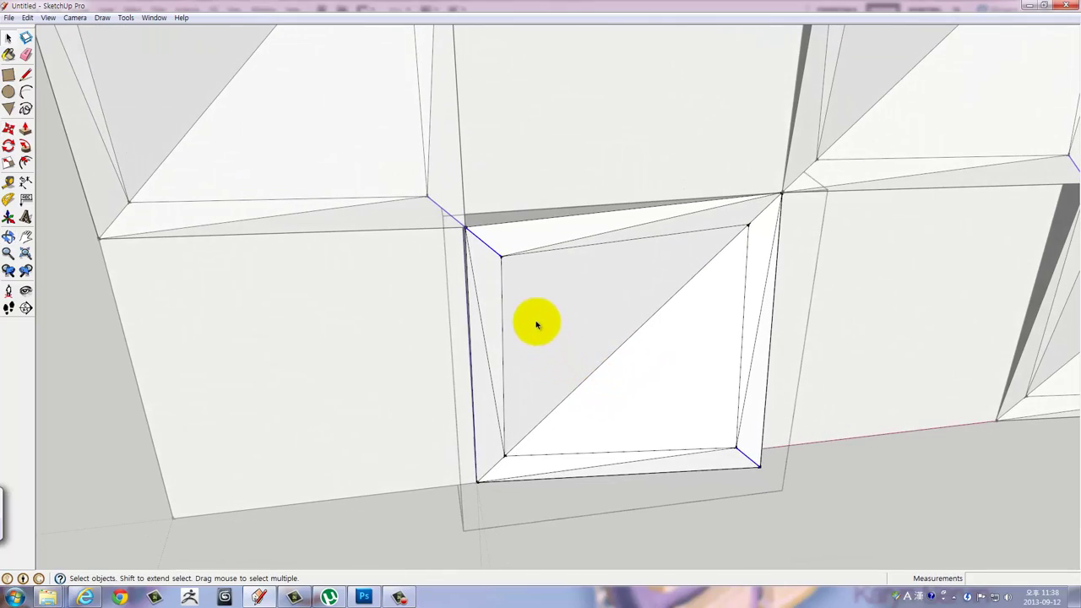
# Erase the stray edges at the recess's right corner, left side and lower-right corner.
pyautogui.moveTo(544, 323)
pyautogui.mouseDown(button='middle')
pyautogui.moveTo(808, 259)
pyautogui.moveTo(637, 152)
pyautogui.moveTo(395, 242)
pyautogui.moveTo(419, 394)
pyautogui.moveTo(430, 406)
pyautogui.moveTo(474, 362)
pyautogui.mouseUp(button='middle')
pyautogui.press('space')
pyautogui.press('e')
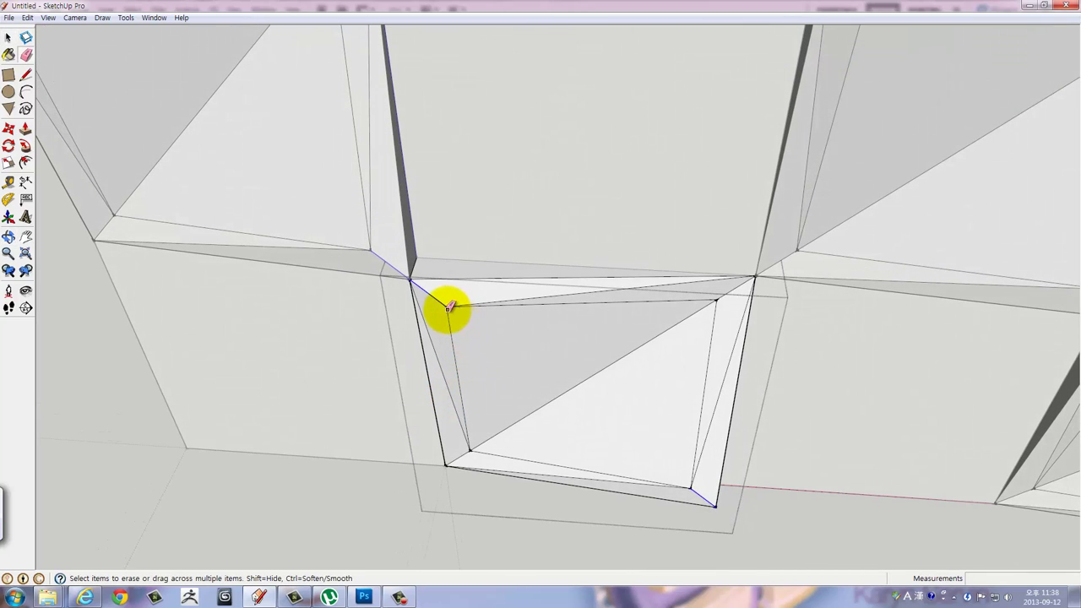
pyautogui.click(449, 306)
pyautogui.click(454, 303)
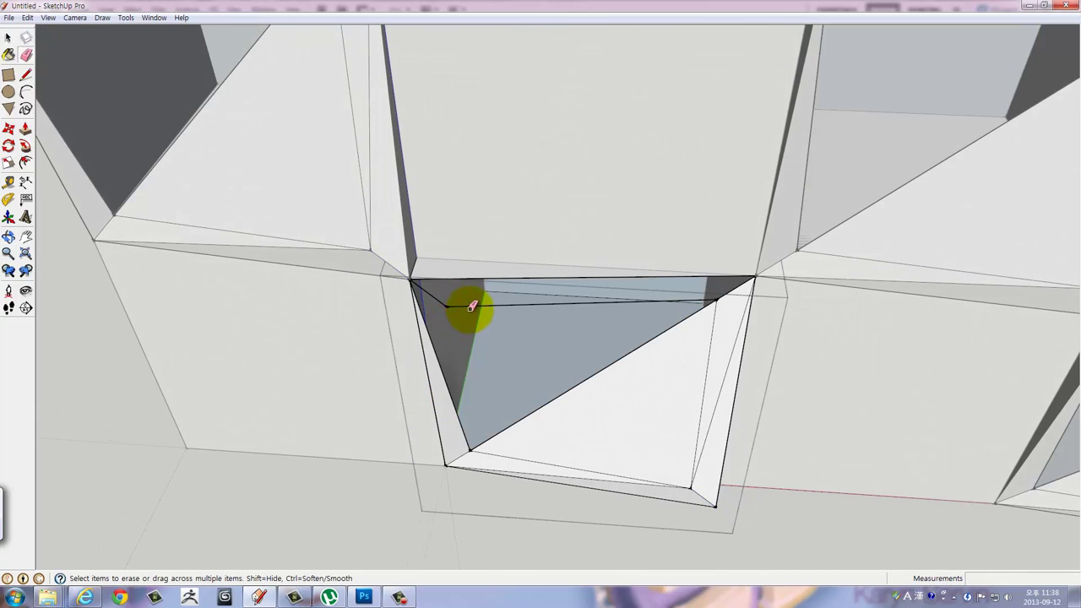
pyautogui.click(446, 384)
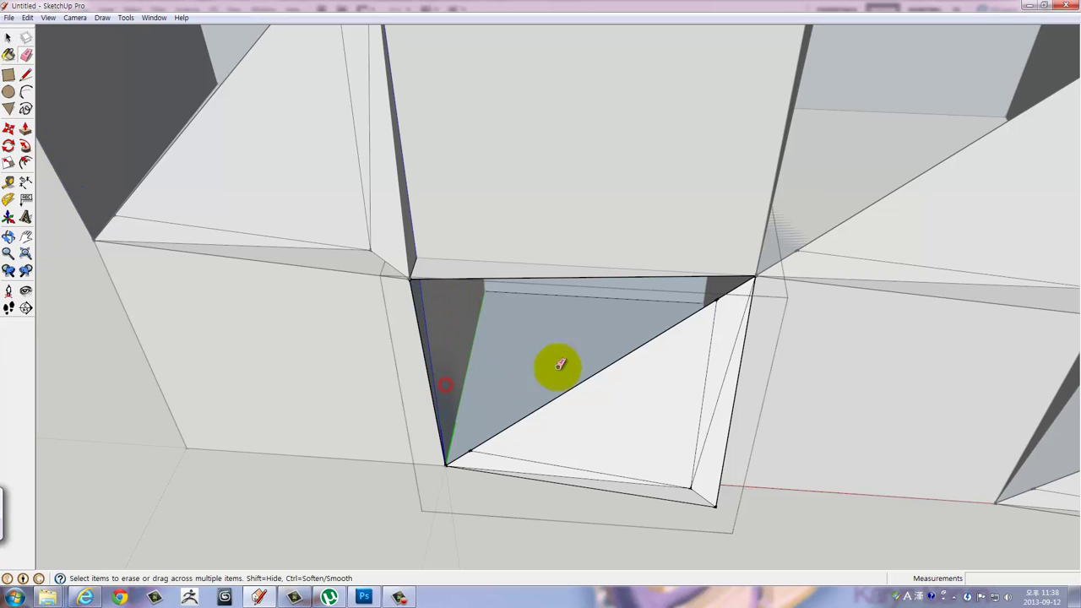
pyautogui.moveTo(681, 336)
pyautogui.mouseDown(button='middle')
pyautogui.moveTo(767, 241)
pyautogui.moveTo(732, 454)
pyautogui.moveTo(531, 357)
pyautogui.moveTo(410, 193)
pyautogui.moveTo(459, 224)
pyautogui.moveTo(499, 463)
pyautogui.moveTo(602, 492)
pyautogui.moveTo(379, 246)
pyautogui.moveTo(363, 303)
pyautogui.moveTo(355, 291)
pyautogui.mouseUp(button='middle')
pyautogui.click(731, 454)
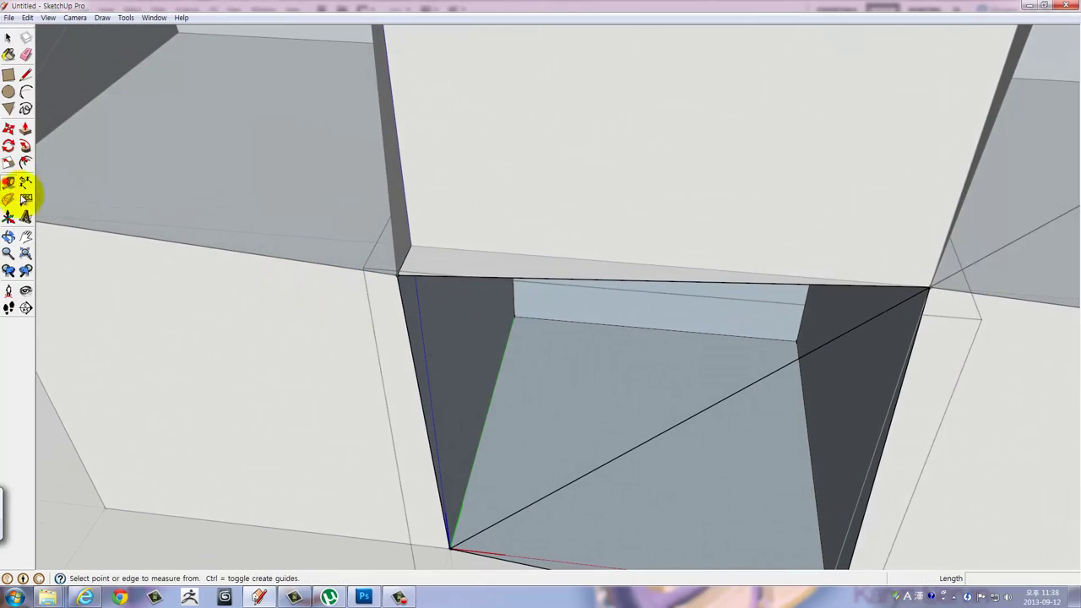
# Draw a corner-to-corner diagonal across the recessed panel, splitting the face into two triangles.
pyautogui.moveTo(392, 379)
pyautogui.mouseDown(button='middle')
pyautogui.moveTo(314, 379)
pyautogui.moveTo(365, 299)
pyautogui.mouseUp(button='middle')
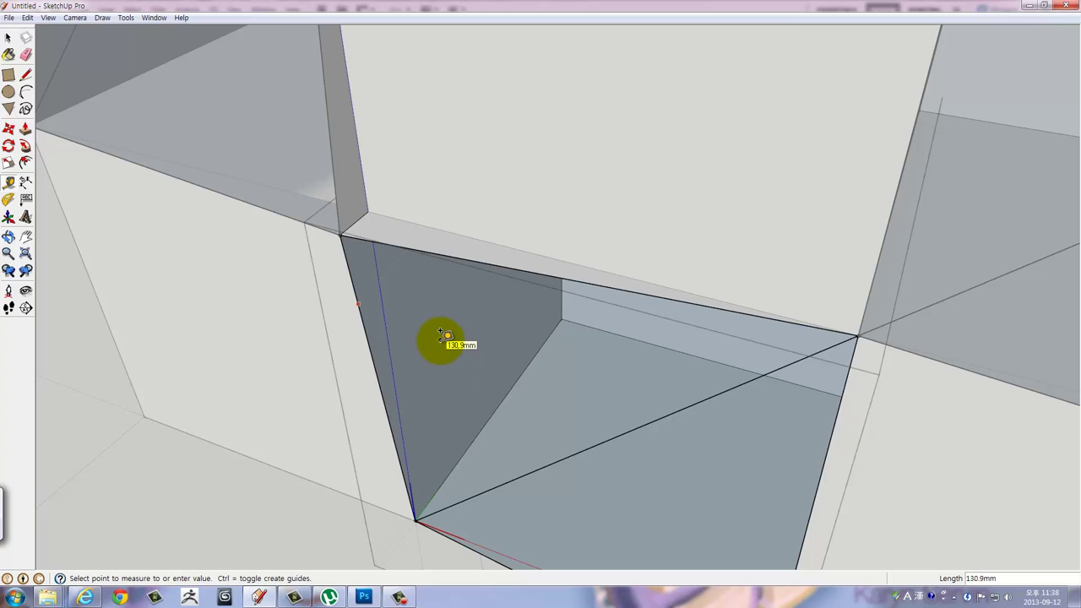
pyautogui.scroll(-2, 445, 335)
pyautogui.write('50')
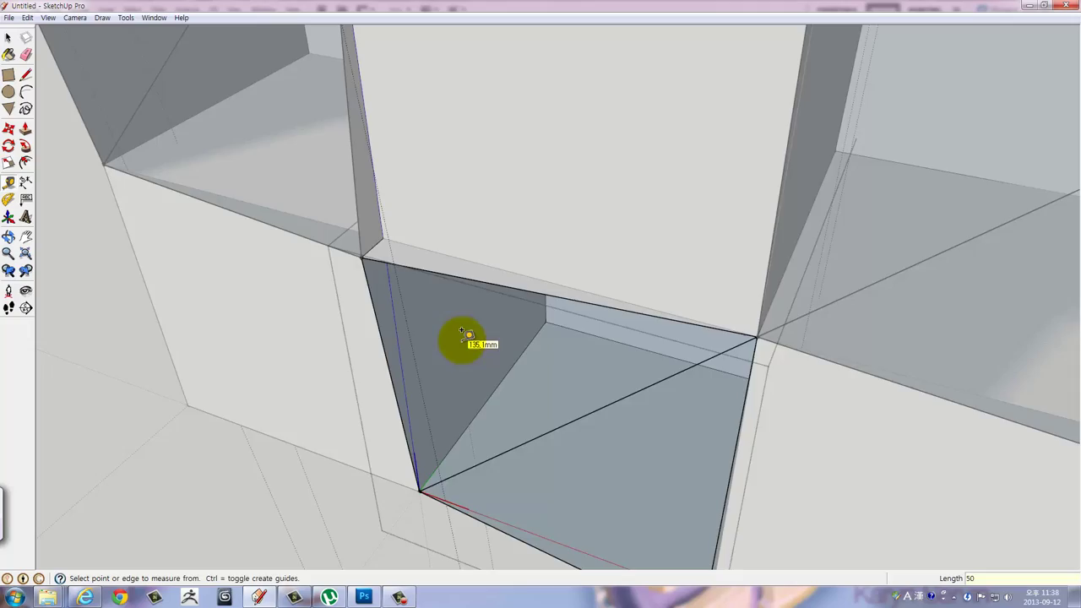
pyautogui.moveTo(467, 335)
pyautogui.mouseDown(button='middle')
pyautogui.moveTo(622, 205)
pyautogui.moveTo(765, 193)
pyautogui.moveTo(623, 265)
pyautogui.moveTo(303, 216)
pyautogui.moveTo(228, 228)
pyautogui.moveTo(189, 260)
pyautogui.mouseUp(button='middle')
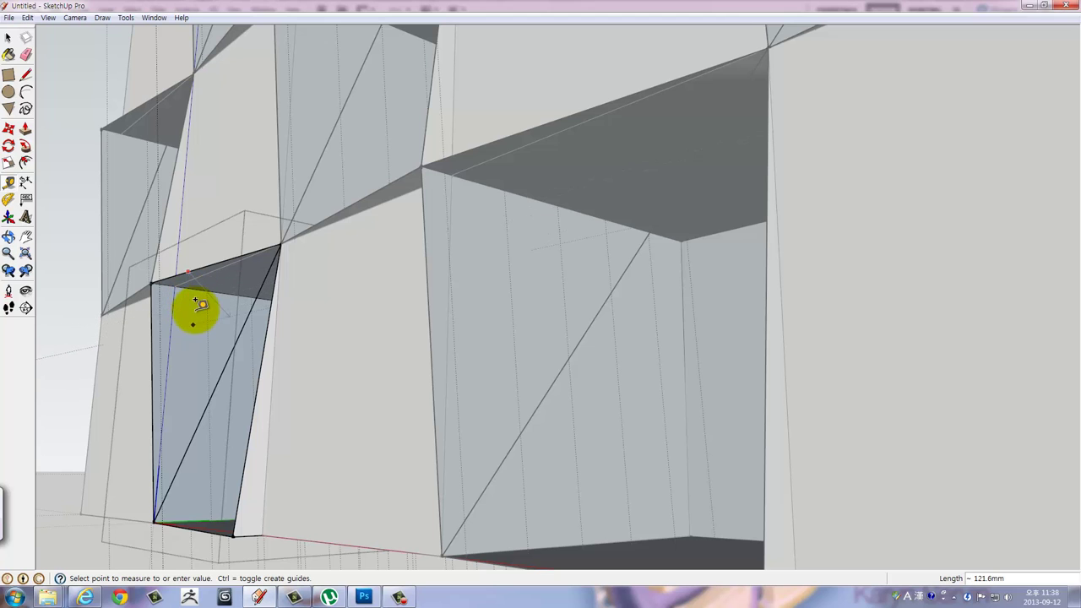
pyautogui.scroll(3, 200, 304)
pyautogui.scroll(3, 199, 306)
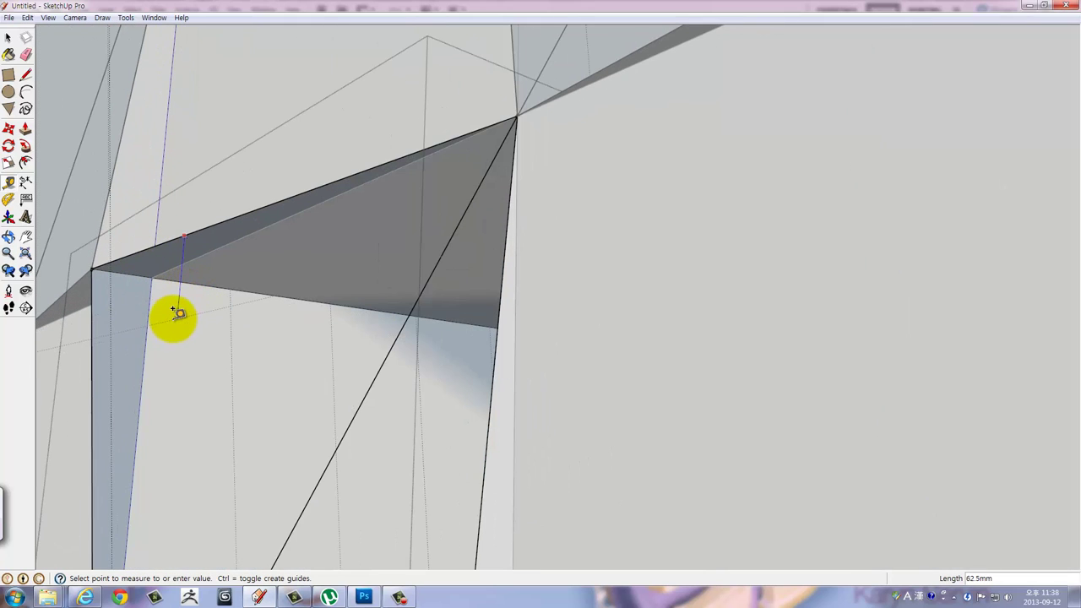
pyautogui.moveTo(125, 299); pyautogui.dragTo(180, 320, button='middle')
pyautogui.scroll(3, 326, 393)
pyautogui.moveTo(326, 393)
pyautogui.mouseDown(button='middle')
pyautogui.moveTo(476, 265)
pyautogui.moveTo(314, 417)
pyautogui.moveTo(346, 347)
pyautogui.moveTo(452, 207)
pyautogui.mouseUp(button='middle')
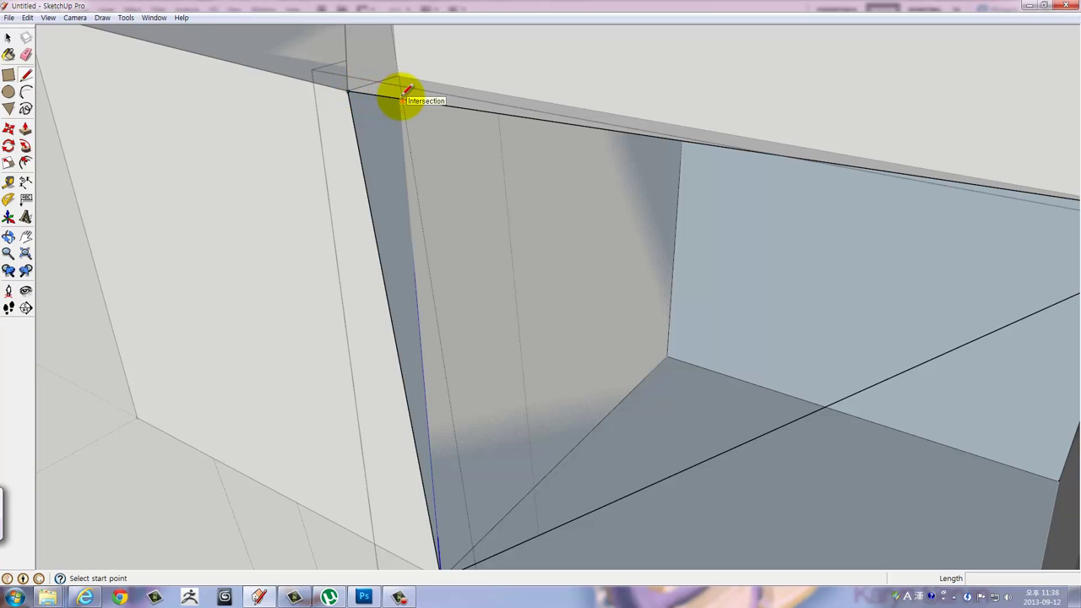
pyautogui.scroll(2, 406, 90)
pyautogui.scroll(1, 407, 95)
pyautogui.scroll(2, 409, 100)
pyautogui.scroll(1, 410, 103)
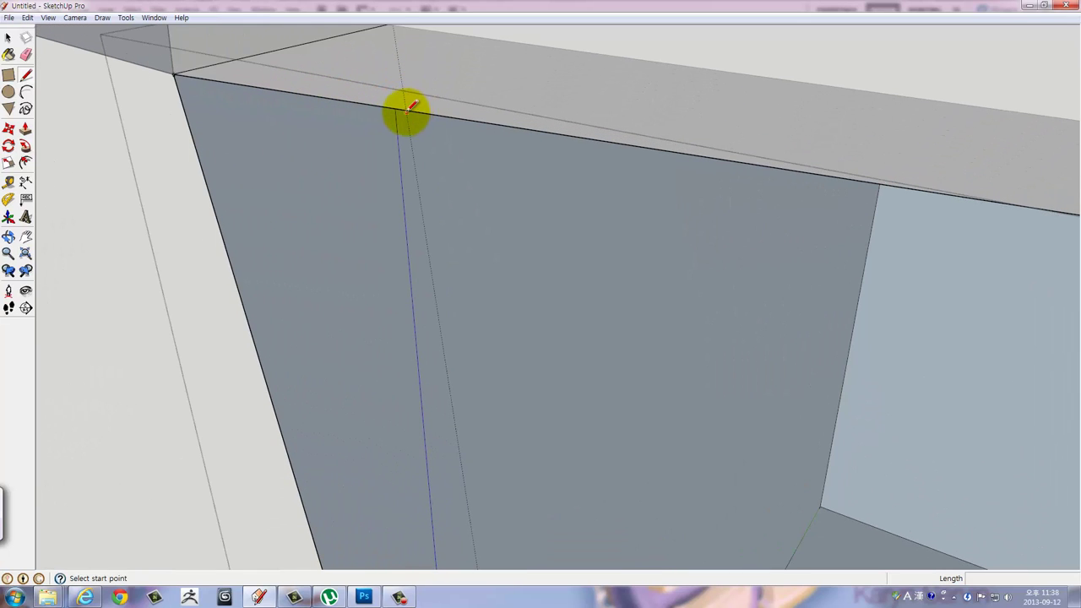
pyautogui.moveTo(419, 139)
pyautogui.mouseDown(button='middle')
pyautogui.moveTo(332, 212)
pyautogui.moveTo(234, 227)
pyautogui.moveTo(393, 121)
pyautogui.moveTo(448, 105)
pyautogui.mouseUp(button='middle')
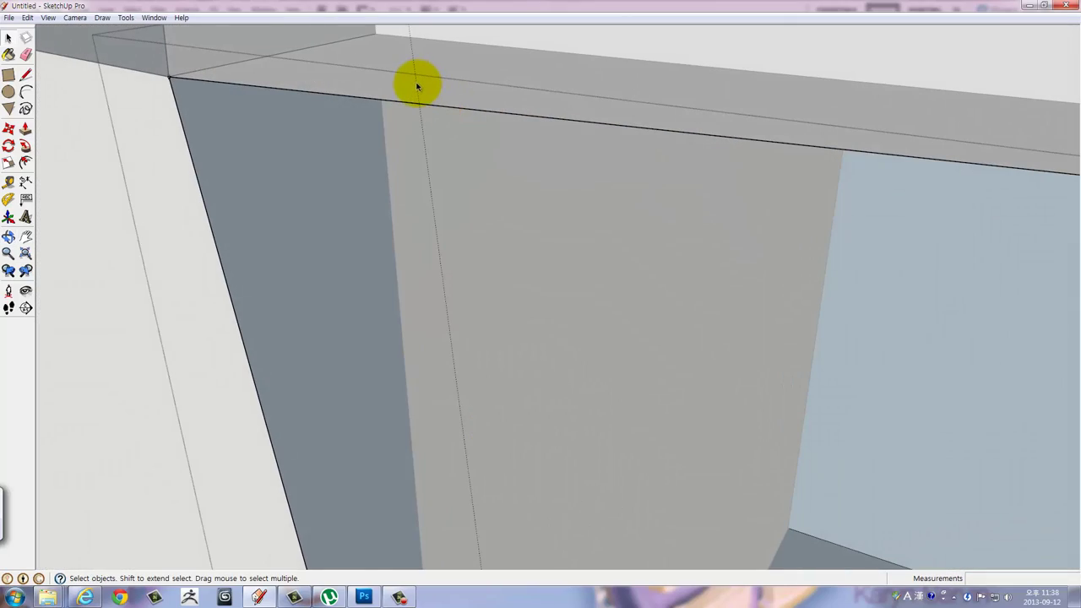
pyautogui.scroll(-1, 418, 89)
pyautogui.scroll(-2, 422, 91)
pyautogui.scroll(-2, 422, 93)
pyautogui.scroll(-2, 425, 99)
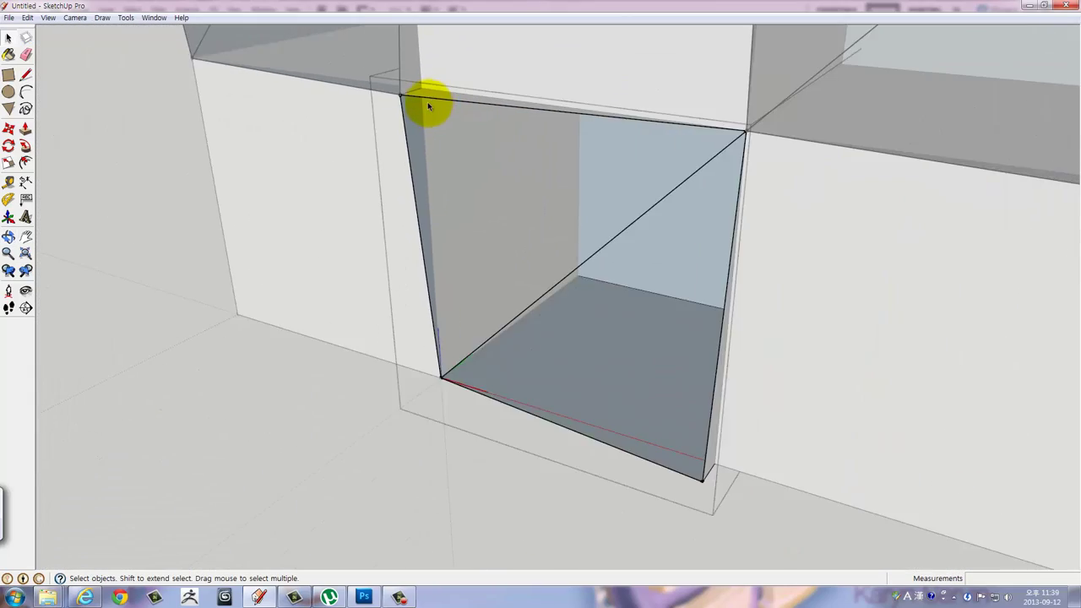
pyautogui.scroll(-2, 428, 104)
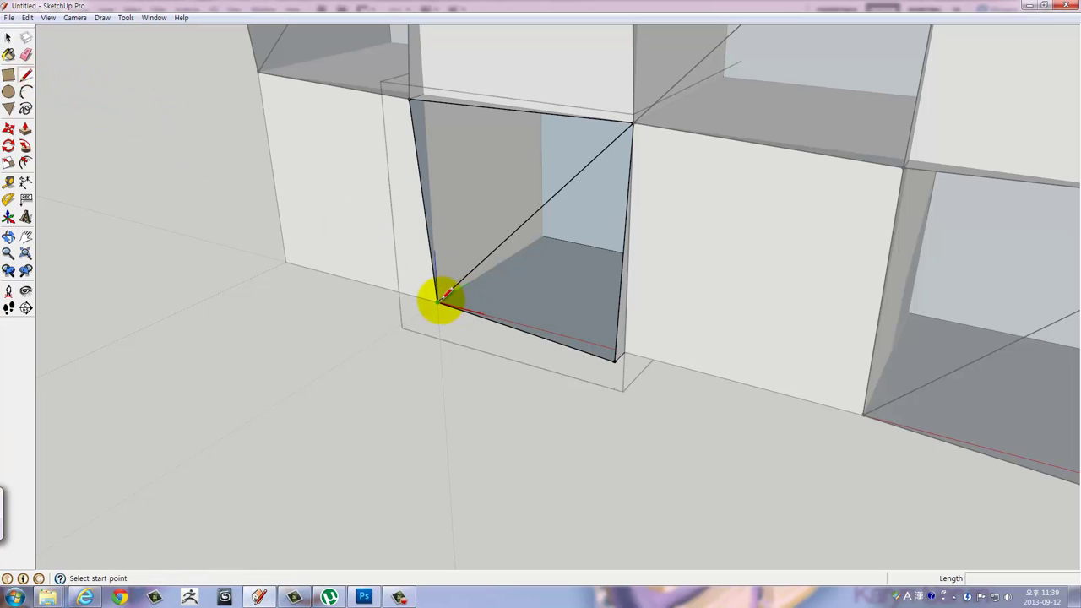
pyautogui.click(633, 121)
pyautogui.moveTo(430, 246)
pyautogui.mouseDown(button='middle')
pyautogui.moveTo(712, 379)
pyautogui.moveTo(892, 390)
pyautogui.moveTo(861, 217)
pyautogui.moveTo(633, 76)
pyautogui.moveTo(335, 116)
pyautogui.moveTo(333, 262)
pyautogui.moveTo(644, 331)
pyautogui.moveTo(635, 241)
pyautogui.moveTo(784, 152)
pyautogui.mouseUp(button='middle')
pyautogui.scroll(-2, 644, 331)
pyautogui.scroll(-2, 644, 330)
pyautogui.scroll(2, 844, 189)
pyautogui.scroll(3, 792, 346)
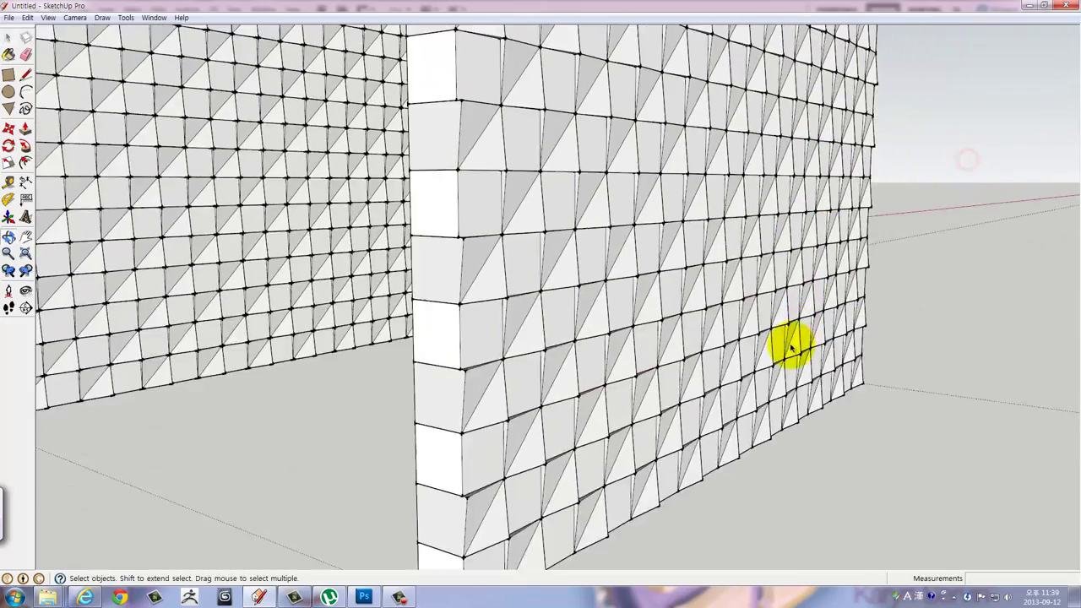
pyautogui.moveTo(791, 346)
pyautogui.mouseDown(button='middle')
pyautogui.moveTo(760, 307)
pyautogui.moveTo(695, 262)
pyautogui.moveTo(451, 263)
pyautogui.moveTo(281, 289)
pyautogui.moveTo(152, 290)
pyautogui.mouseUp(button='middle')
pyautogui.moveTo(198, 261)
pyautogui.mouseDown(button='middle')
pyautogui.moveTo(237, 366)
pyautogui.moveTo(165, 250)
pyautogui.mouseUp(button='middle')
pyautogui.moveTo(477, 261)
pyautogui.mouseDown(button='middle')
pyautogui.moveTo(398, 374)
pyautogui.moveTo(697, 284)
pyautogui.moveTo(560, 233)
pyautogui.moveTo(295, 205)
pyautogui.moveTo(702, 163)
pyautogui.moveTo(989, 177)
pyautogui.moveTo(804, 274)
pyautogui.moveTo(668, 265)
pyautogui.moveTo(596, 290)
pyautogui.moveTo(656, 313)
pyautogui.moveTo(682, 368)
pyautogui.moveTo(644, 242)
pyautogui.moveTo(622, 310)
pyautogui.mouseUp(button='middle')
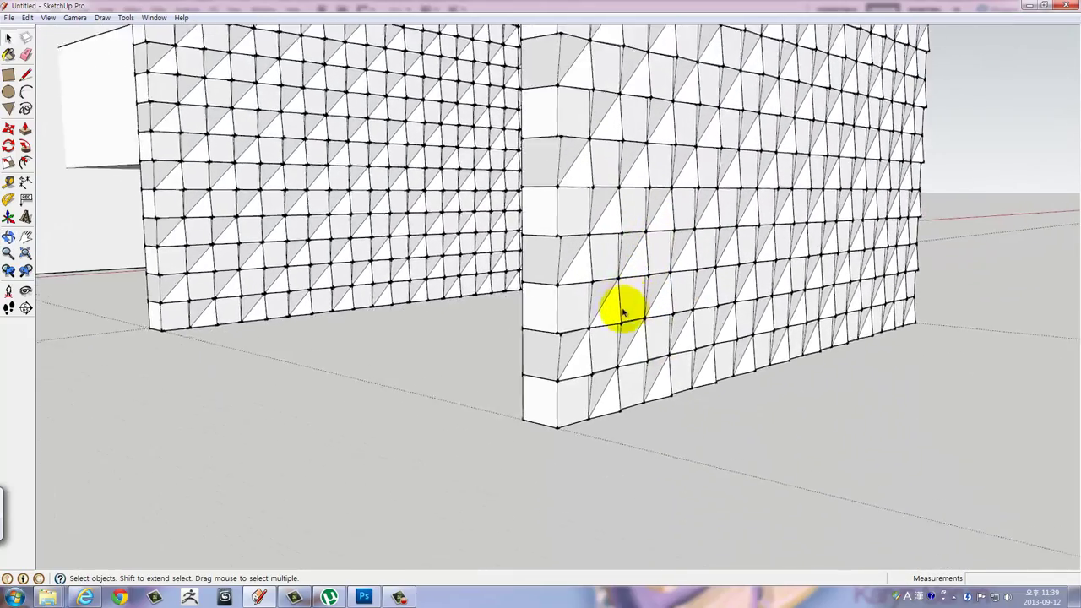
pyautogui.scroll(2, 622, 313)
pyautogui.scroll(3, 616, 355)
pyautogui.moveTo(614, 377)
pyautogui.mouseDown(button='middle')
pyautogui.moveTo(606, 360)
pyautogui.moveTo(306, 337)
pyautogui.moveTo(605, 309)
pyautogui.moveTo(466, 309)
pyautogui.mouseUp(button='middle')
pyautogui.scroll(-5, 1008, 357)
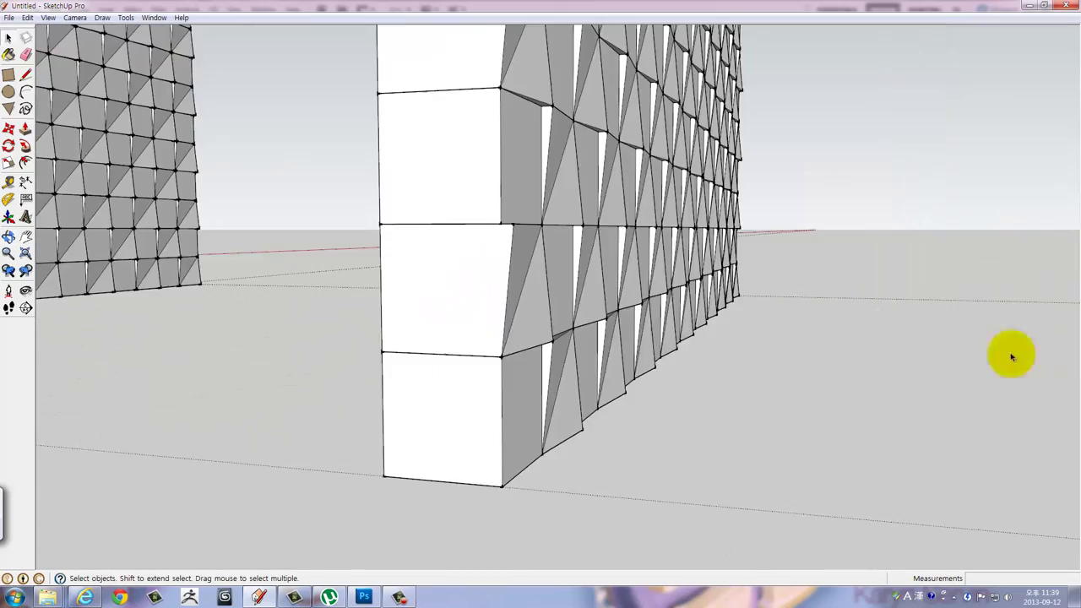
pyautogui.scroll(-2, 668, 345)
pyautogui.scroll(-2, 668, 345)
pyautogui.moveTo(552, 254)
pyautogui.mouseDown(button='middle')
pyautogui.moveTo(678, 318)
pyautogui.moveTo(548, 282)
pyautogui.moveTo(613, 328)
pyautogui.moveTo(714, 201)
pyautogui.moveTo(651, 414)
pyautogui.moveTo(519, 338)
pyautogui.moveTo(651, 400)
pyautogui.moveTo(622, 336)
pyautogui.mouseUp(button='middle')
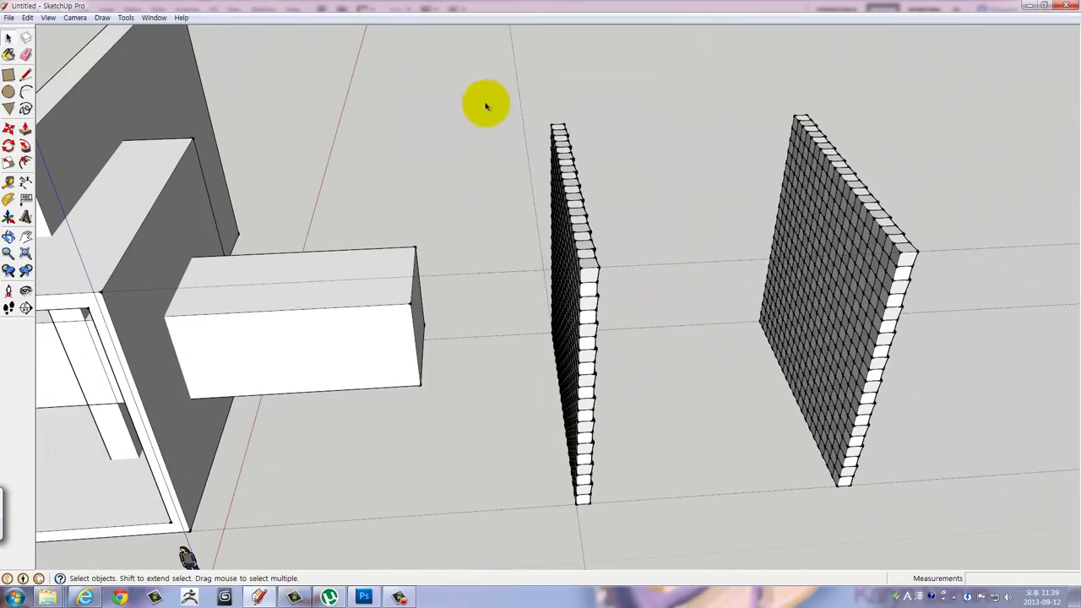
# Select the middle cube wall and rotate it 180° about its base.
pyautogui.moveTo(639, 525); pyautogui.dragTo(625, 473)
pyautogui.moveTo(622, 458)
pyautogui.mouseDown(button='middle')
pyautogui.moveTo(627, 314)
pyautogui.moveTo(621, 355)
pyautogui.mouseUp(button='middle')
pyautogui.scroll(2, 632, 330)
pyautogui.scroll(2, 622, 330)
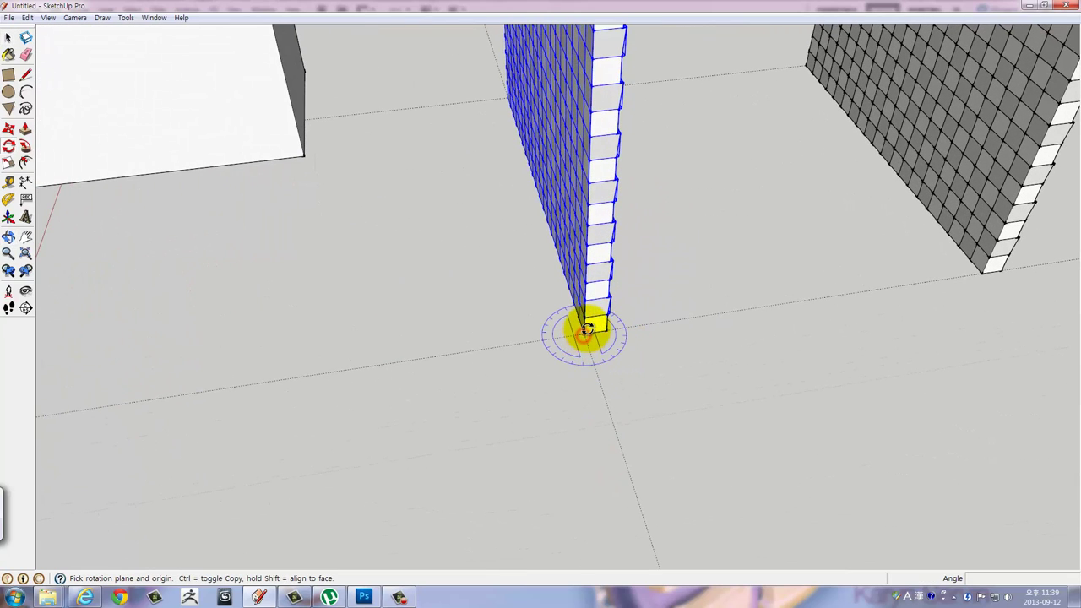
pyautogui.click(656, 329)
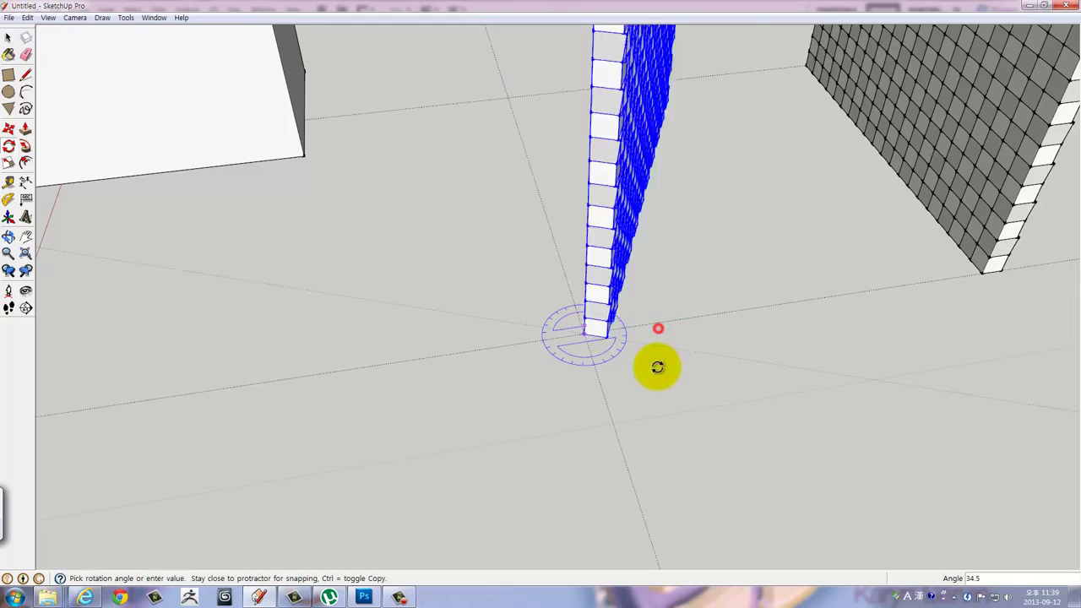
pyautogui.moveTo(526, 349)
pyautogui.mouseDown(button='middle')
pyautogui.moveTo(786, 492)
pyautogui.moveTo(712, 364)
pyautogui.moveTo(736, 326)
pyautogui.moveTo(694, 329)
pyautogui.moveTo(572, 403)
pyautogui.moveTo(699, 242)
pyautogui.moveTo(690, 327)
pyautogui.mouseUp(button='middle')
# Move the rotated wall 10000 mm so it stands beside the triangulated wall.
pyautogui.click(669, 280)
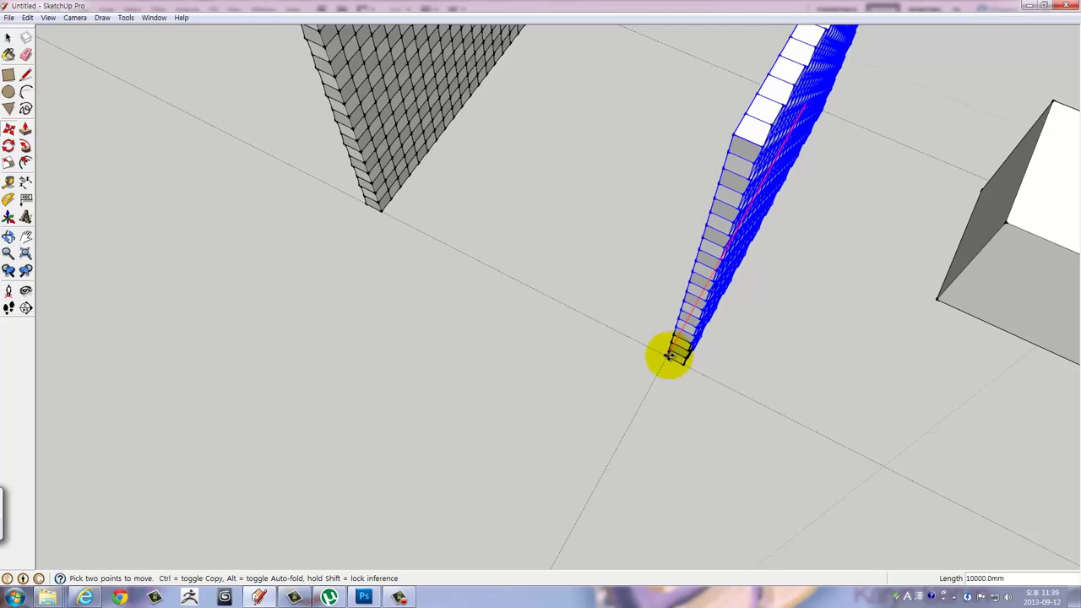
pyautogui.moveTo(759, 259)
pyautogui.mouseDown(button='middle')
pyautogui.moveTo(825, 374)
pyautogui.moveTo(352, 197)
pyautogui.moveTo(757, 349)
pyautogui.moveTo(707, 285)
pyautogui.moveTo(577, 282)
pyautogui.mouseUp(button='middle')
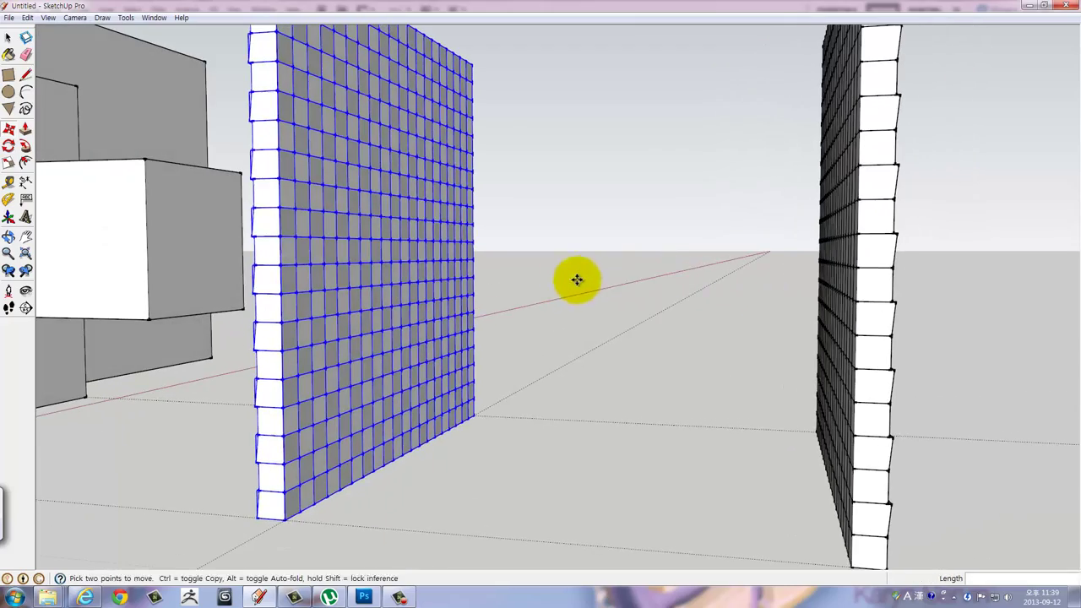
pyautogui.press('space')
pyautogui.click(603, 272)
pyautogui.moveTo(650, 299)
pyautogui.mouseDown(button='middle')
pyautogui.moveTo(578, 282)
pyautogui.moveTo(556, 296)
pyautogui.mouseUp(button='middle')
pyautogui.scroll(-5, 578, 281)
pyautogui.scroll(2, 673, 313)
# Preview the Engineering and Default styles, then apply Design Style to the model.
pyautogui.scroll(2, 678, 313)
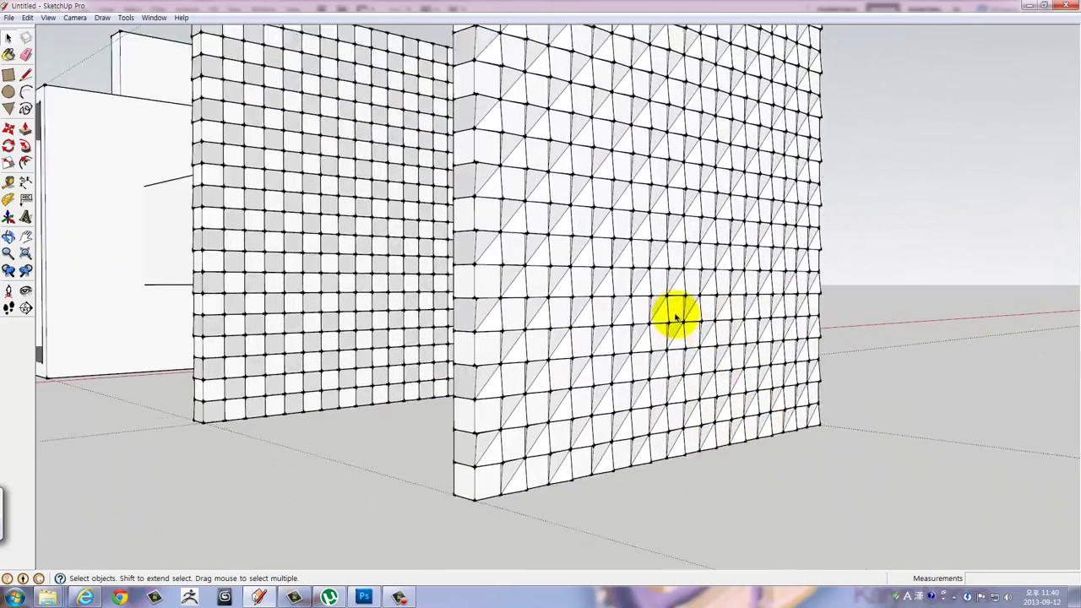
pyautogui.scroll(2, 667, 278)
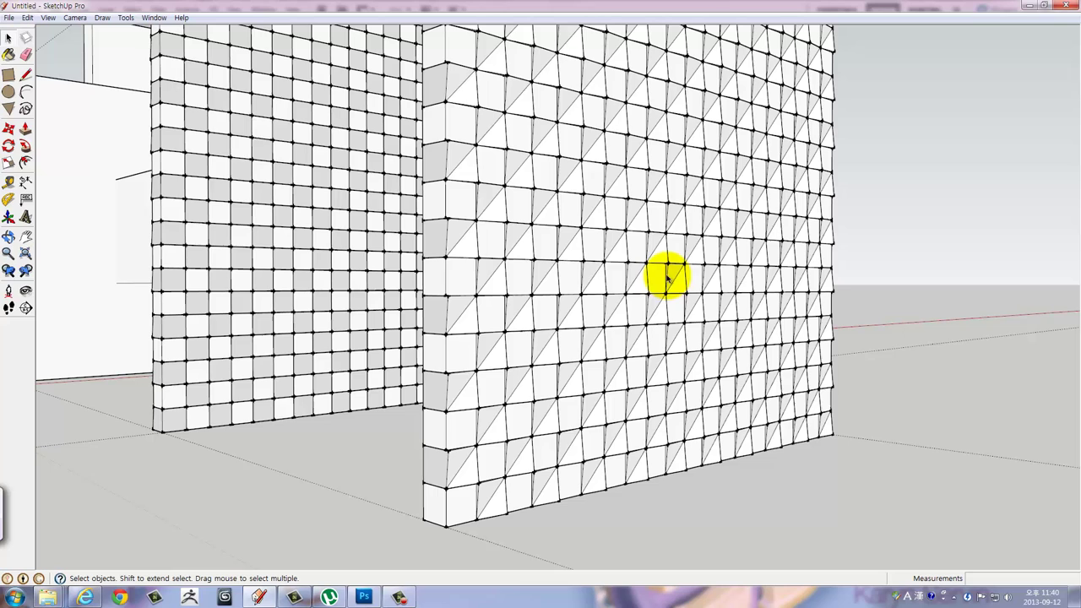
pyautogui.click(155, 17)
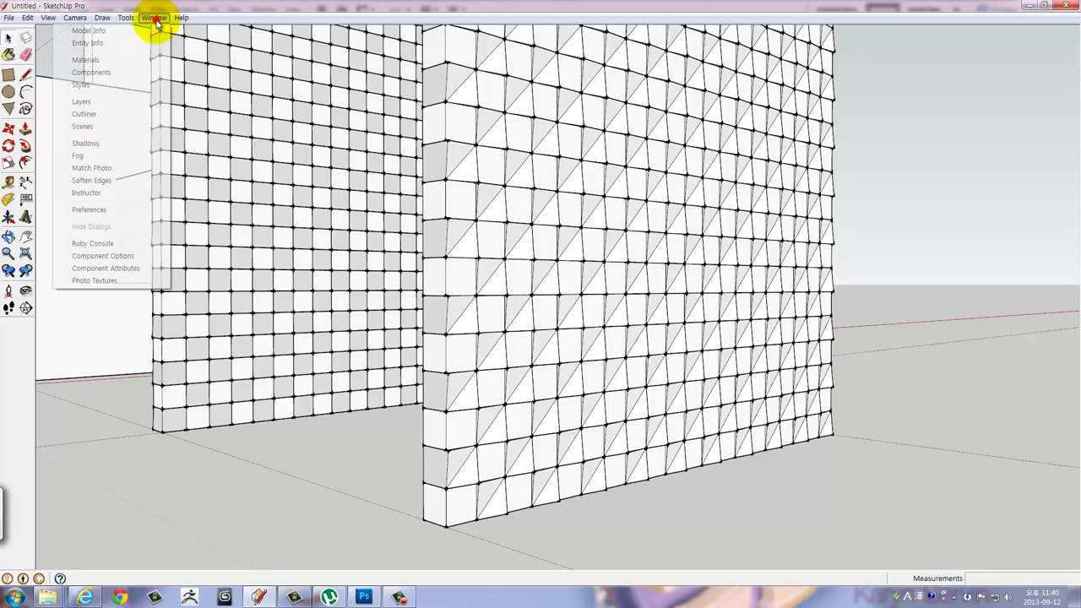
pyautogui.click(80, 86)
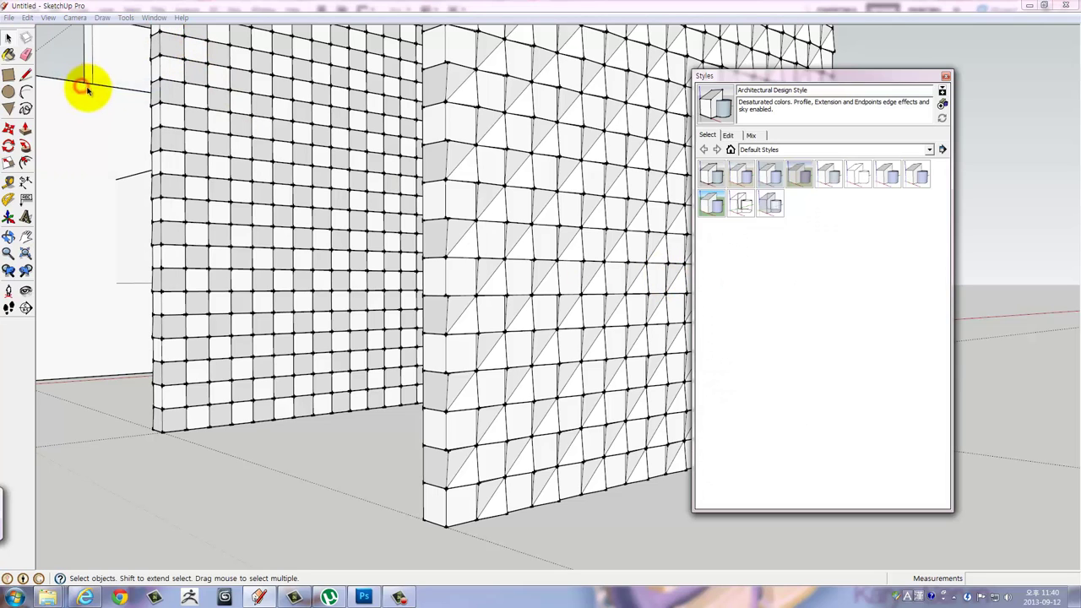
pyautogui.click(830, 175)
pyautogui.click(770, 175)
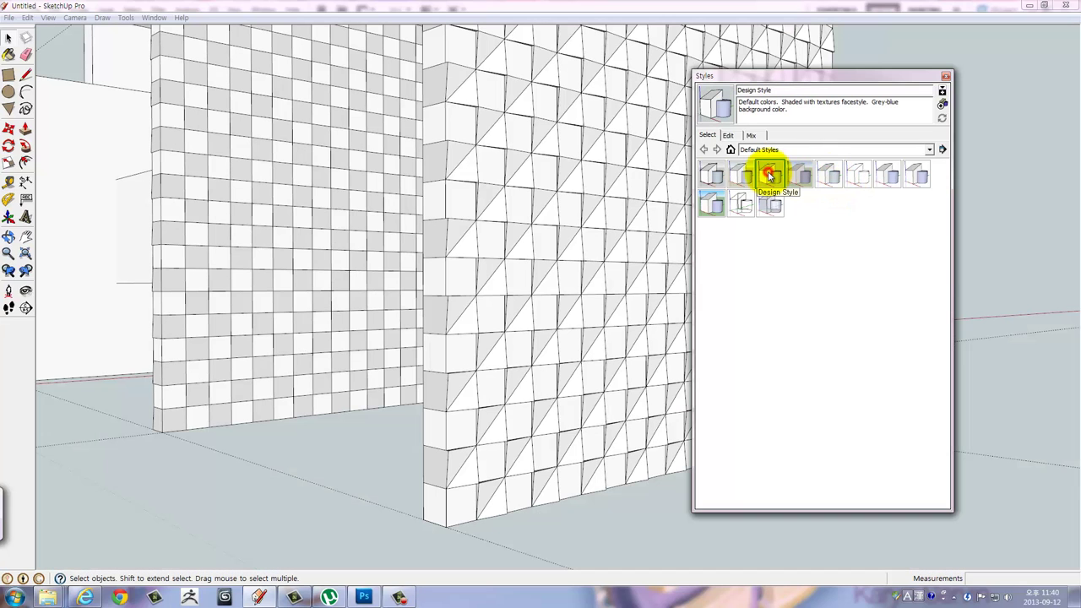
pyautogui.click(739, 175)
pyautogui.click(769, 174)
pyautogui.click(947, 78)
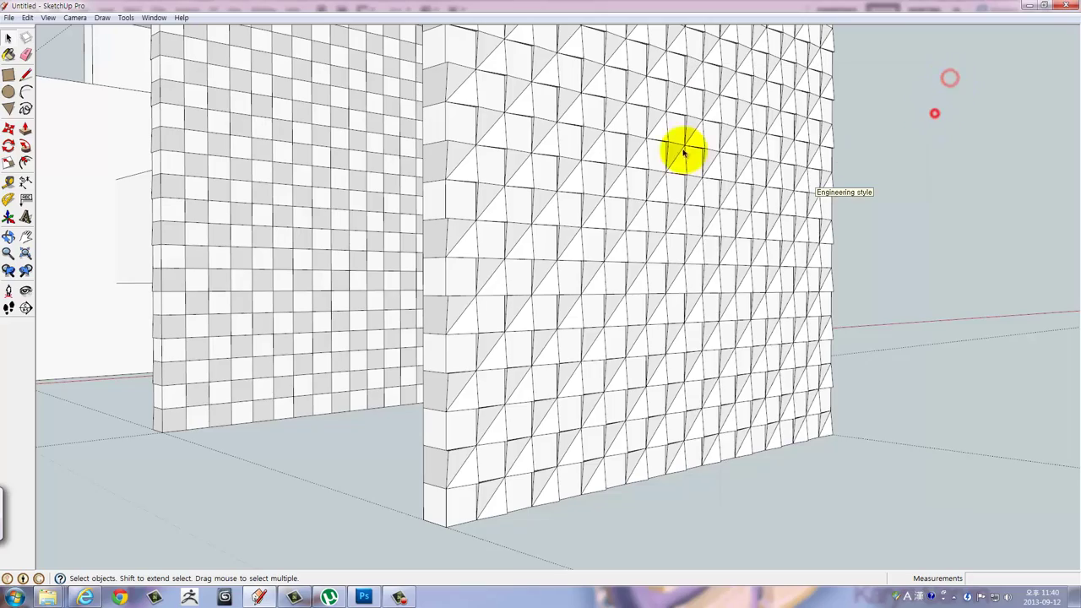
pyautogui.moveTo(682, 149)
pyautogui.mouseDown(button='middle')
pyautogui.moveTo(498, 249)
pyautogui.moveTo(302, 244)
pyautogui.moveTo(755, 248)
pyautogui.moveTo(388, 246)
pyautogui.moveTo(458, 205)
pyautogui.moveTo(647, 244)
pyautogui.moveTo(500, 245)
pyautogui.mouseUp(button='middle')
# Copy a cube from the diagonal-grid wall onto the ground beside it.
pyautogui.scroll(3, 500, 245)
pyautogui.scroll(3, 521, 273)
pyautogui.moveTo(608, 265)
pyautogui.mouseDown(button='middle')
pyautogui.moveTo(531, 277)
pyautogui.moveTo(557, 214)
pyautogui.moveTo(717, 242)
pyautogui.moveTo(777, 447)
pyautogui.moveTo(676, 169)
pyautogui.moveTo(544, 291)
pyautogui.mouseUp(button='middle')
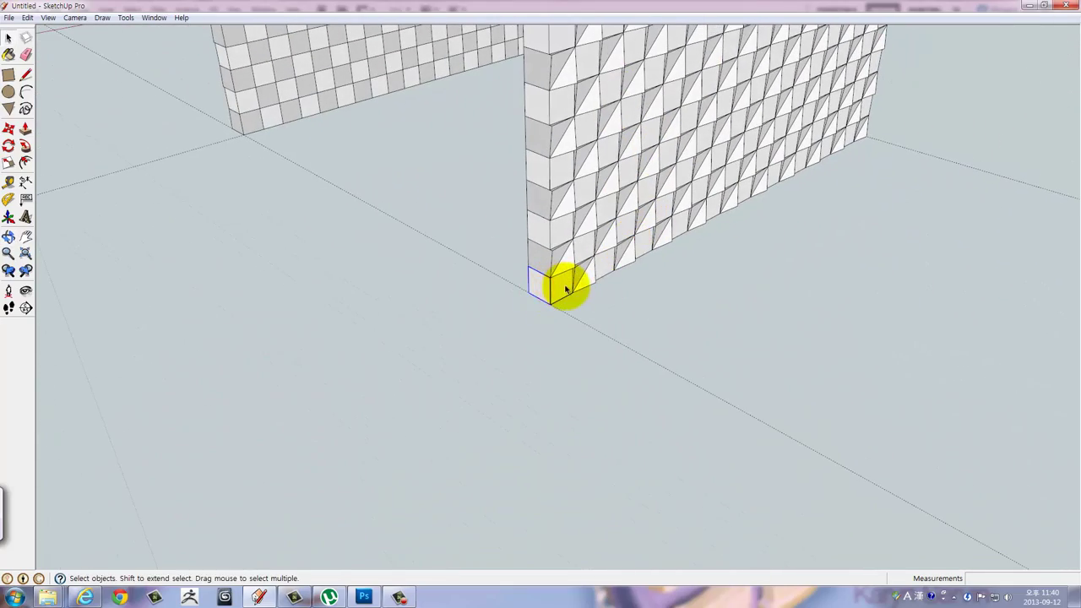
pyautogui.click(532, 292)
pyautogui.press('ctrl')
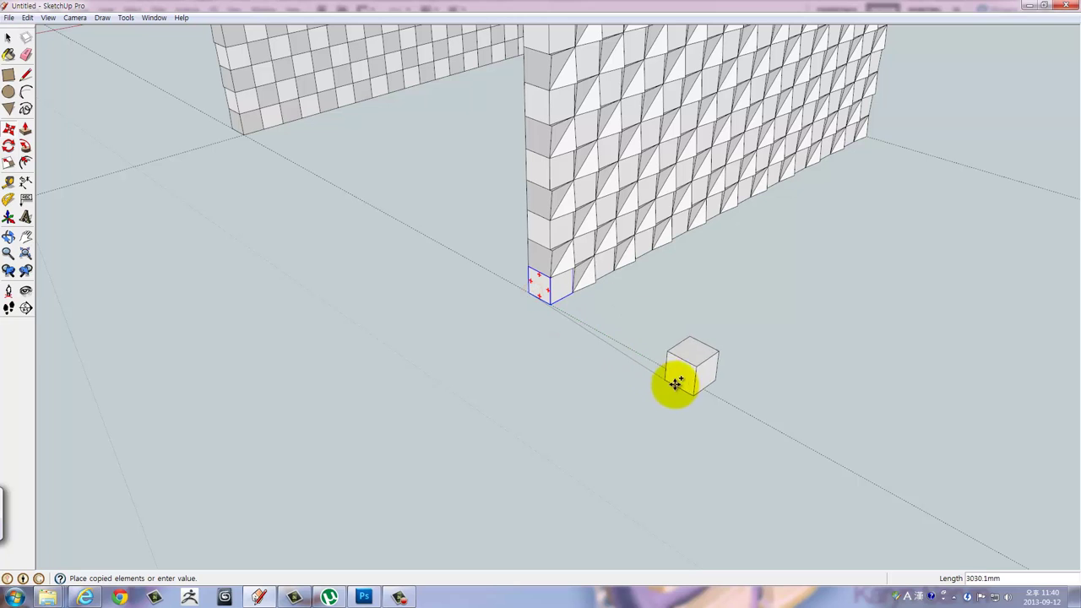
pyautogui.click(710, 399)
pyautogui.moveTo(709, 399)
pyautogui.mouseDown(button='middle')
pyautogui.moveTo(719, 354)
pyautogui.moveTo(581, 318)
pyautogui.moveTo(565, 246)
pyautogui.mouseUp(button='middle')
pyautogui.scroll(5, 581, 318)
pyautogui.scroll(2, 501, 290)
pyautogui.scroll(-2, 518, 289)
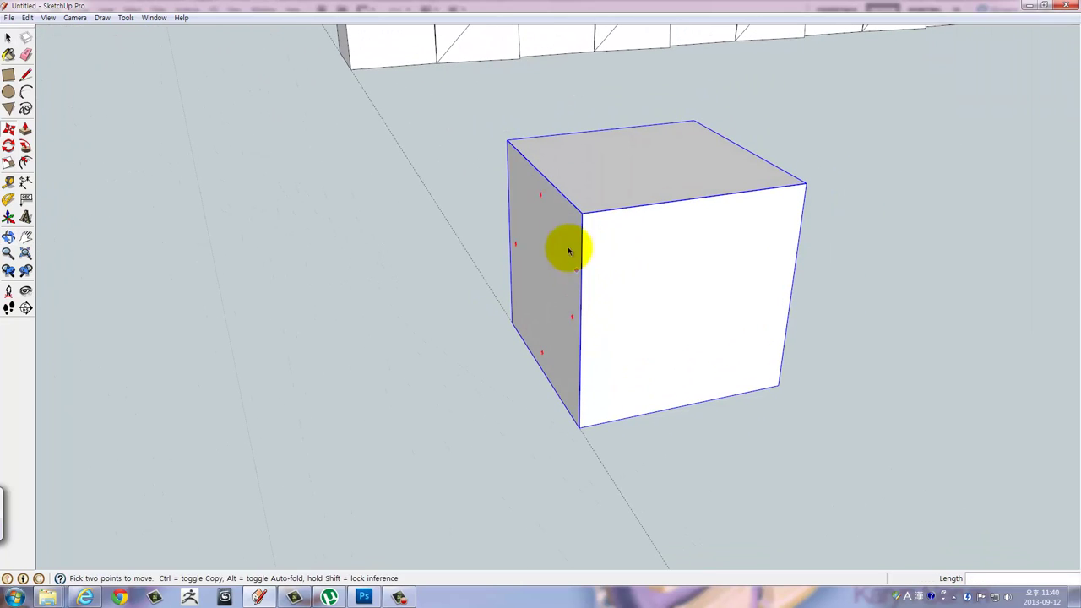
# Shift the cube's top edge 50 mm along the green axis to skew its faces.
pyautogui.press('space')
pyautogui.hotkey('ctrl', 'a')
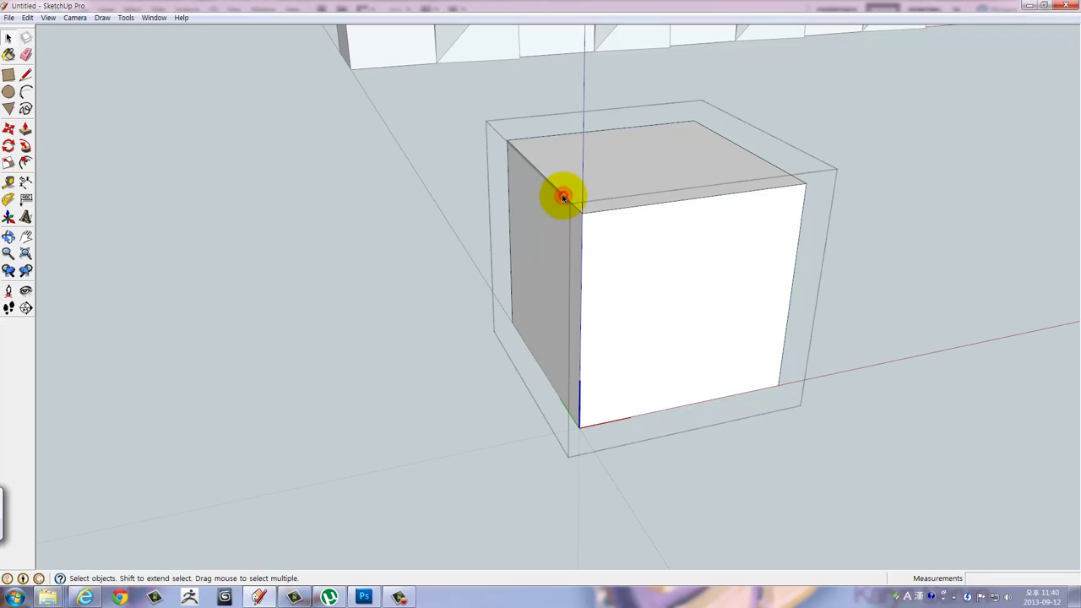
pyautogui.click(562, 197)
pyautogui.moveTo(766, 349)
pyautogui.mouseDown(button='middle')
pyautogui.moveTo(357, 284)
pyautogui.moveTo(608, 481)
pyautogui.mouseUp(button='middle')
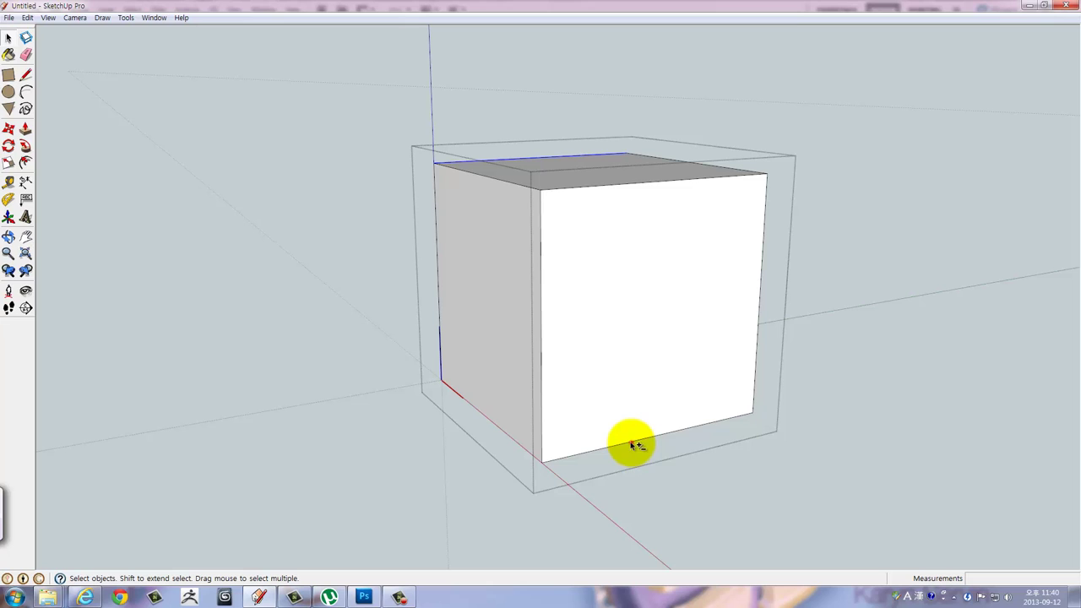
pyautogui.moveTo(379, 342)
pyautogui.mouseDown(button='middle')
pyautogui.moveTo(683, 465)
pyautogui.moveTo(766, 426)
pyautogui.mouseUp(button='middle')
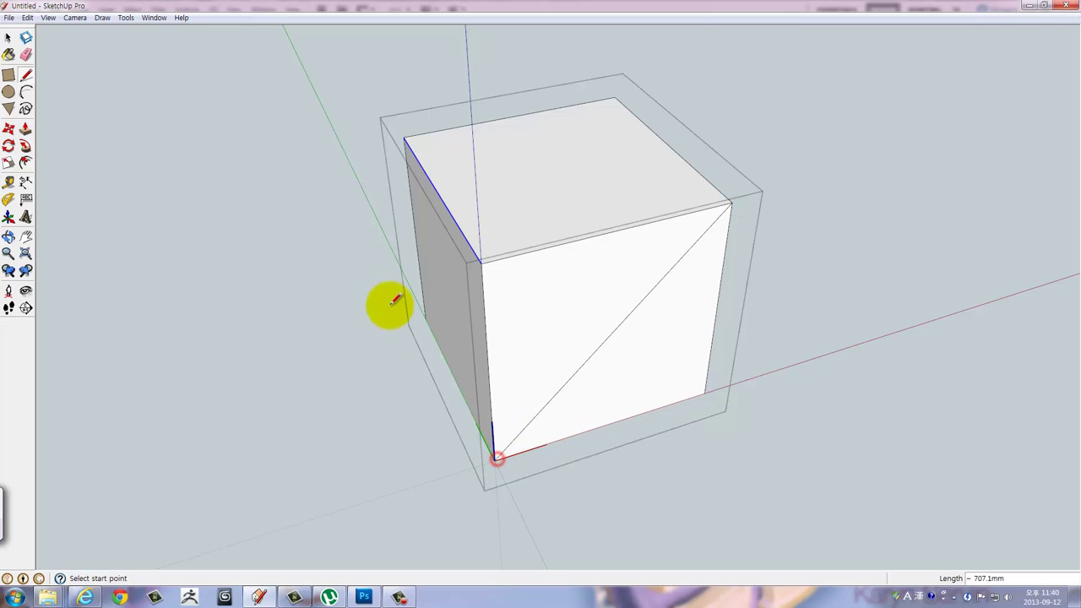
pyautogui.moveTo(390, 299)
pyautogui.mouseDown(button='middle')
pyautogui.moveTo(820, 326)
pyautogui.moveTo(789, 254)
pyautogui.moveTo(405, 275)
pyautogui.mouseUp(button='middle')
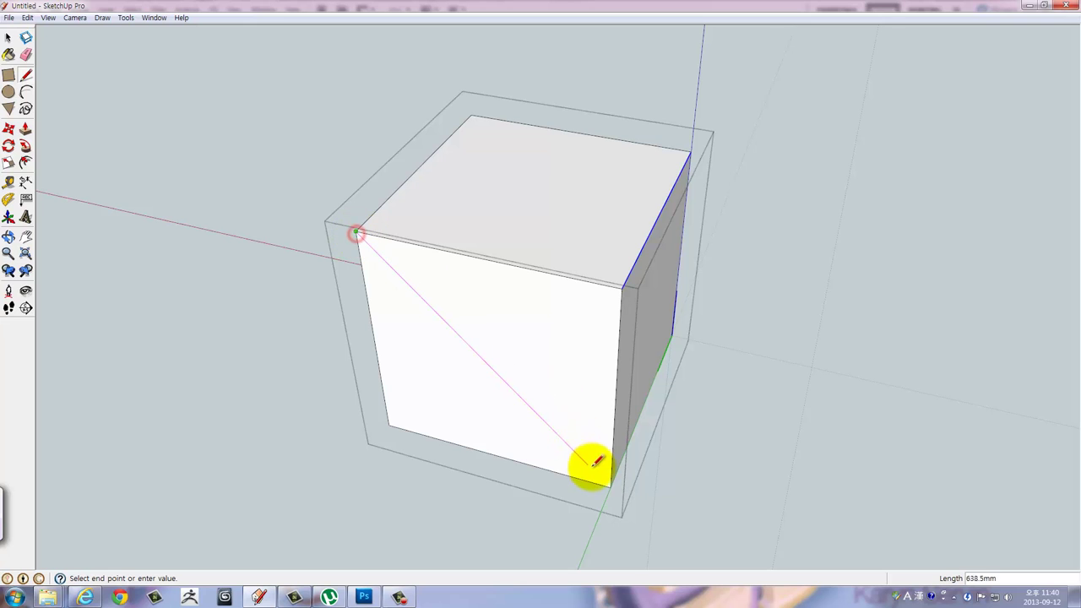
pyautogui.moveTo(606, 483)
pyautogui.mouseDown(button='middle')
pyautogui.moveTo(597, 313)
pyautogui.moveTo(707, 324)
pyautogui.moveTo(261, 318)
pyautogui.moveTo(707, 343)
pyautogui.moveTo(422, 258)
pyautogui.moveTo(379, 379)
pyautogui.mouseUp(button='middle')
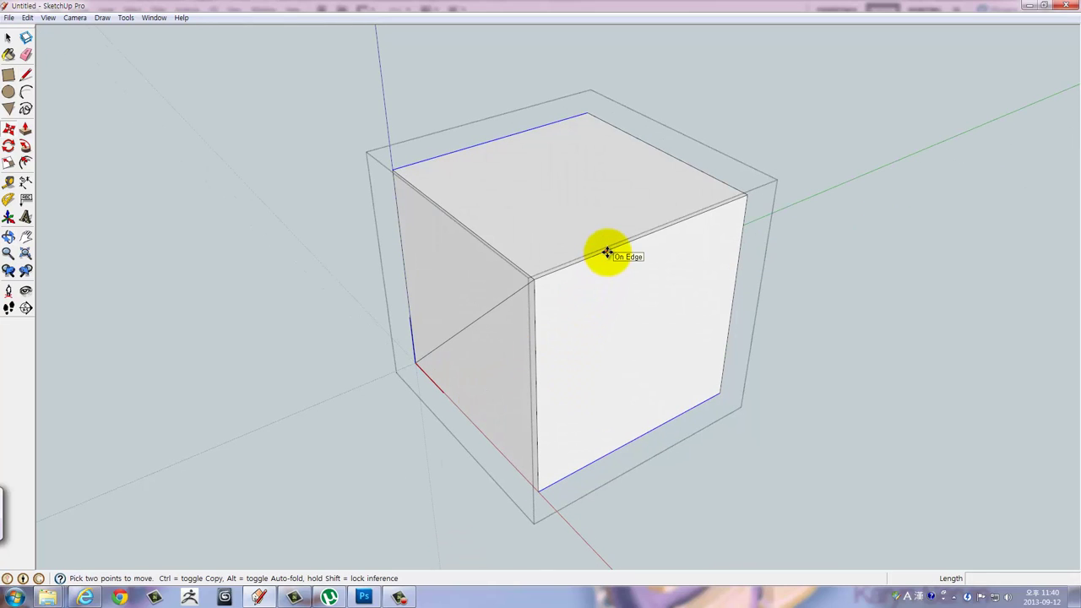
pyautogui.moveTo(600, 255); pyautogui.dragTo(575, 268)
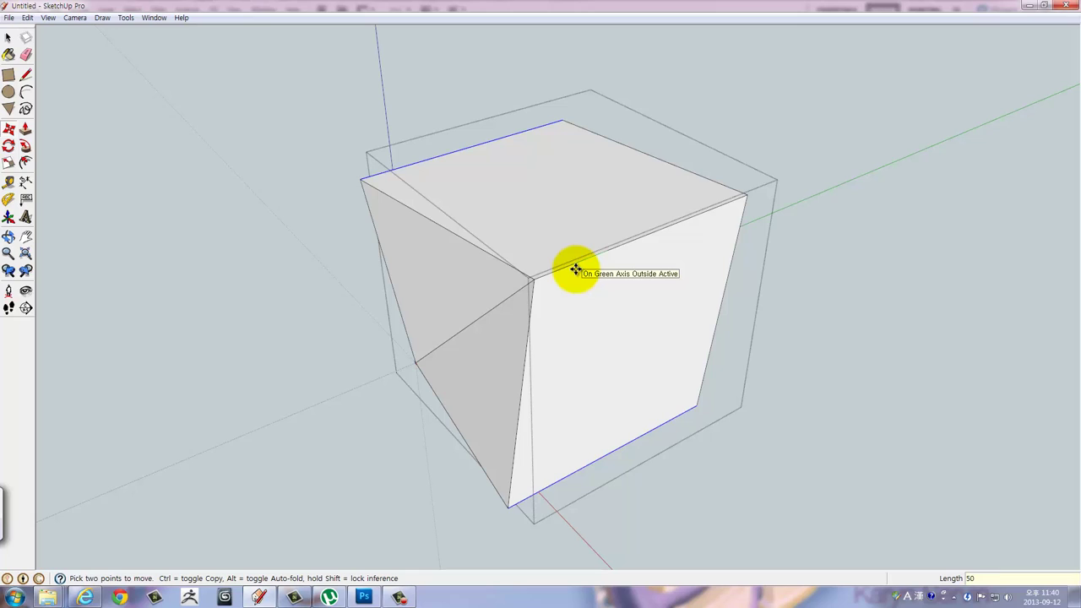
pyautogui.hotkey('ctrl', 'z')
pyautogui.moveTo(369, 334)
pyautogui.mouseDown(button='middle')
pyautogui.moveTo(723, 177)
pyautogui.moveTo(965, 138)
pyautogui.moveTo(1016, 222)
pyautogui.moveTo(644, 186)
pyautogui.moveTo(485, 290)
pyautogui.moveTo(574, 338)
pyautogui.moveTo(656, 309)
pyautogui.moveTo(680, 256)
pyautogui.moveTo(695, 321)
pyautogui.moveTo(743, 379)
pyautogui.moveTo(819, 309)
pyautogui.moveTo(787, 204)
pyautogui.moveTo(752, 193)
pyautogui.moveTo(755, 272)
pyautogui.mouseUp(button='middle')
pyautogui.scroll(-3, 645, 186)
pyautogui.scroll(-2, 647, 193)
pyautogui.scroll(-2, 639, 197)
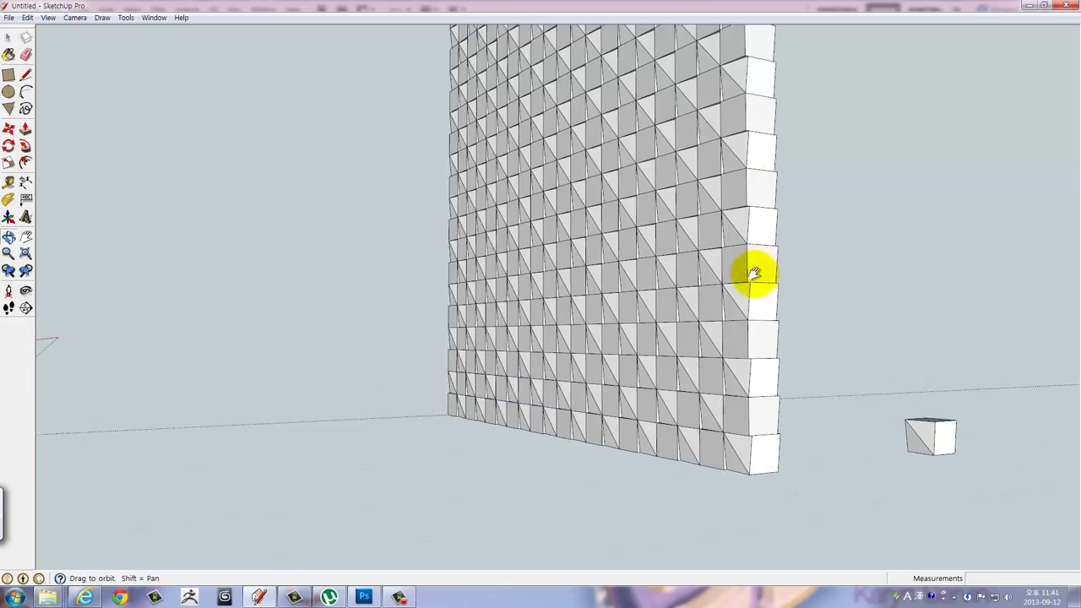
pyautogui.scroll(2, 633, 239)
pyautogui.scroll(3, 649, 269)
pyautogui.moveTo(649, 269)
pyautogui.mouseDown(button='middle')
pyautogui.moveTo(684, 272)
pyautogui.moveTo(702, 212)
pyautogui.moveTo(701, 229)
pyautogui.moveTo(635, 222)
pyautogui.mouseUp(button='middle')
pyautogui.scroll(-3, 634, 237)
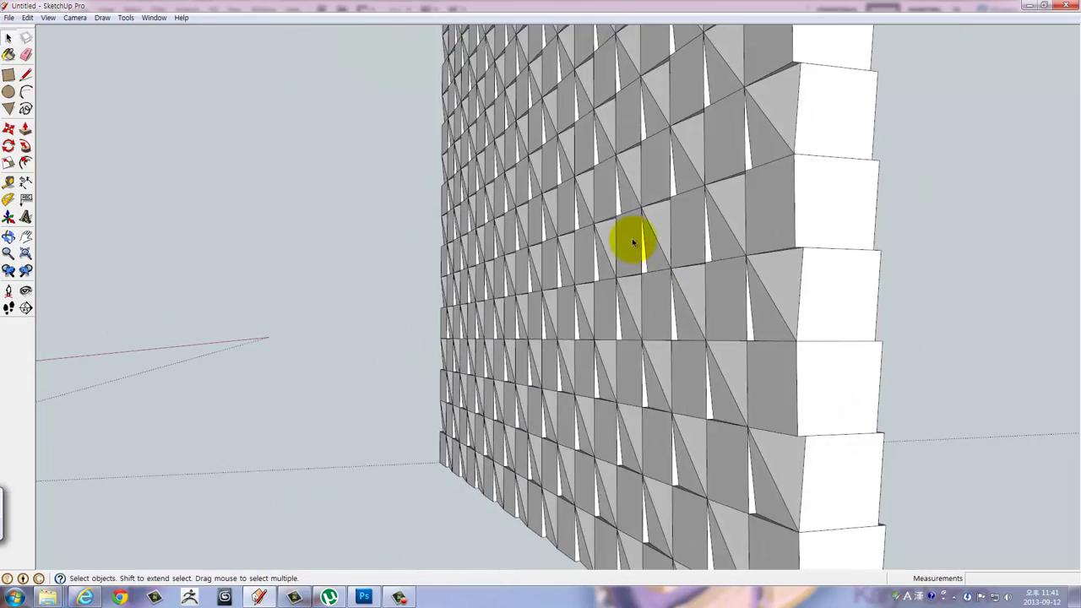
pyautogui.scroll(-3, 634, 244)
pyautogui.scroll(-2, 692, 246)
pyautogui.moveTo(740, 247)
pyautogui.mouseDown(button='middle')
pyautogui.moveTo(591, 324)
pyautogui.moveTo(337, 330)
pyautogui.mouseUp(button='middle')
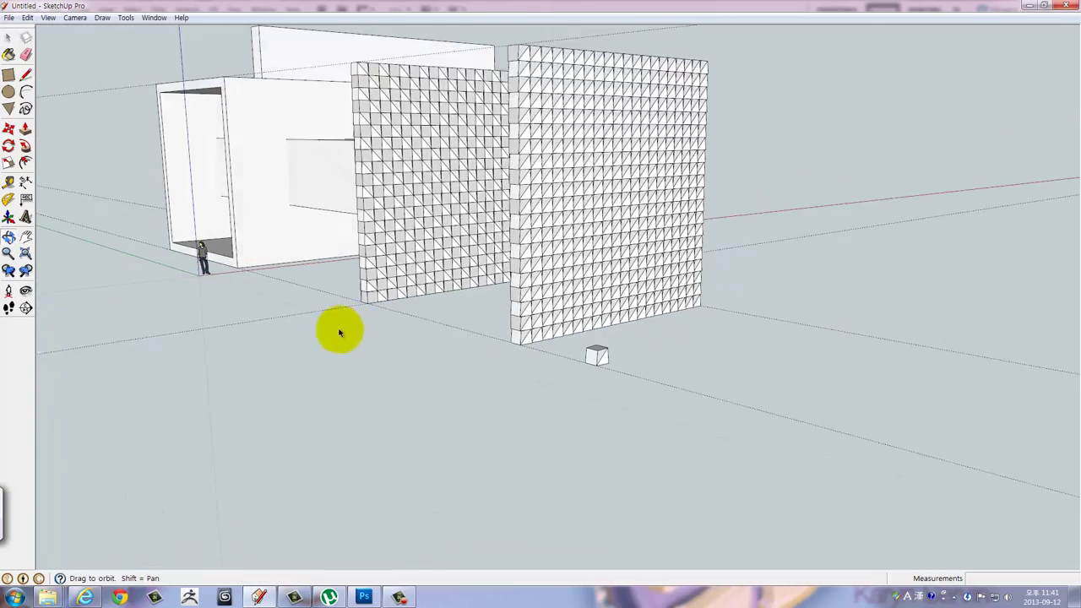
pyautogui.scroll(3, 501, 318)
pyautogui.scroll(3, 605, 335)
pyautogui.moveTo(605, 335)
pyautogui.mouseDown(button='middle')
pyautogui.moveTo(668, 347)
pyautogui.moveTo(507, 340)
pyautogui.moveTo(504, 251)
pyautogui.moveTo(537, 273)
pyautogui.mouseUp(button='middle')
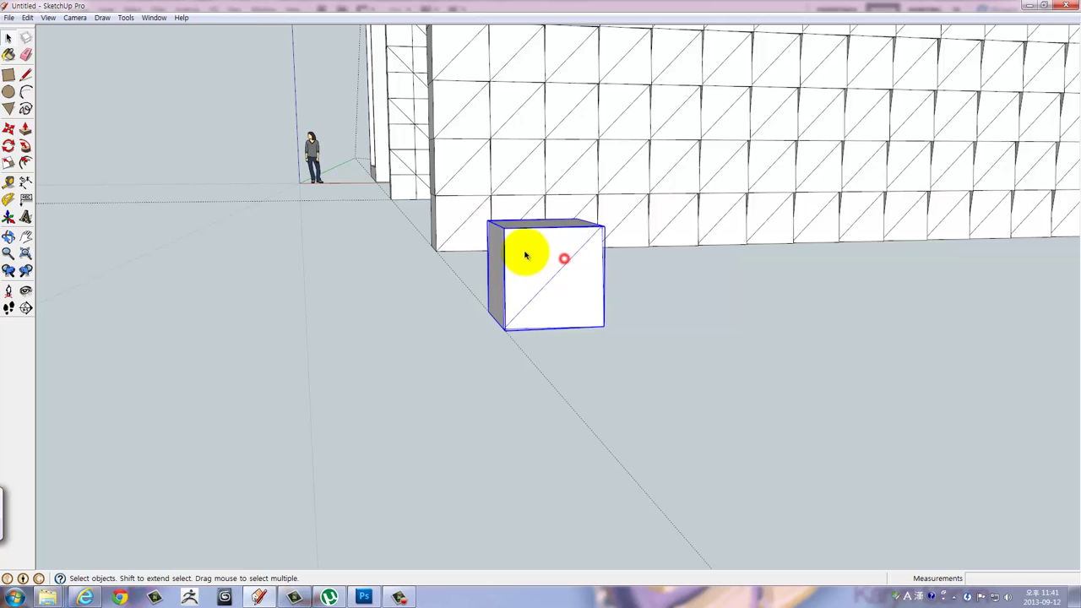
# Open the second cube, select all its geometry and draw a diagonal across its front face.
pyautogui.moveTo(525, 255)
pyautogui.mouseDown(button='middle')
pyautogui.moveTo(760, 358)
pyautogui.moveTo(692, 263)
pyautogui.moveTo(656, 318)
pyautogui.mouseUp(button='middle')
pyautogui.scroll(1, 656, 318)
pyautogui.doubleClick(656, 319)
pyautogui.scroll(2, 663, 324)
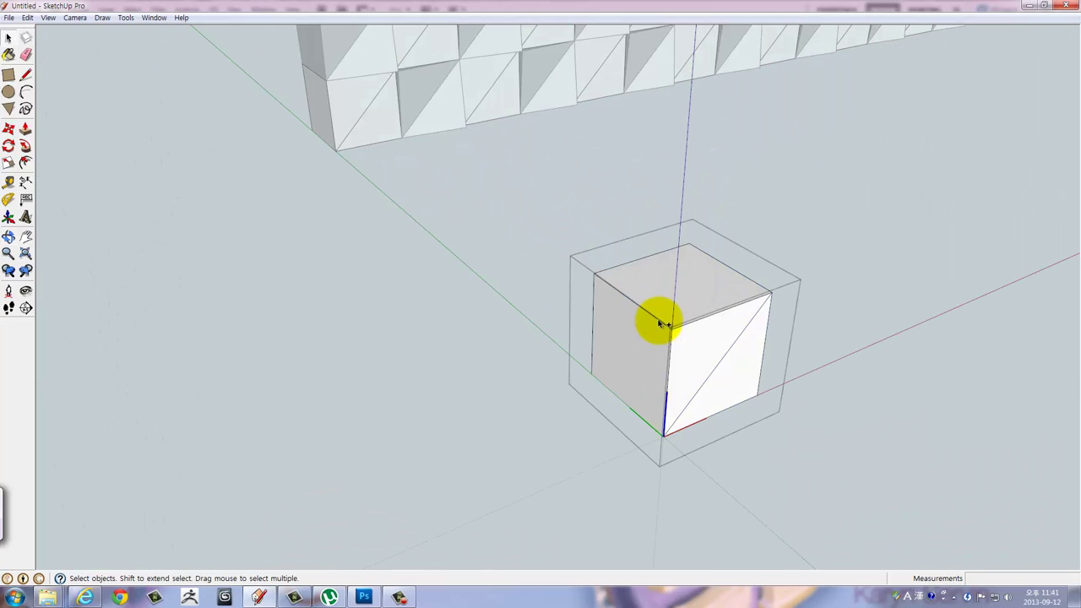
pyautogui.moveTo(716, 338); pyautogui.dragTo(591, 309, button='middle')
pyautogui.tripleClick(596, 312)
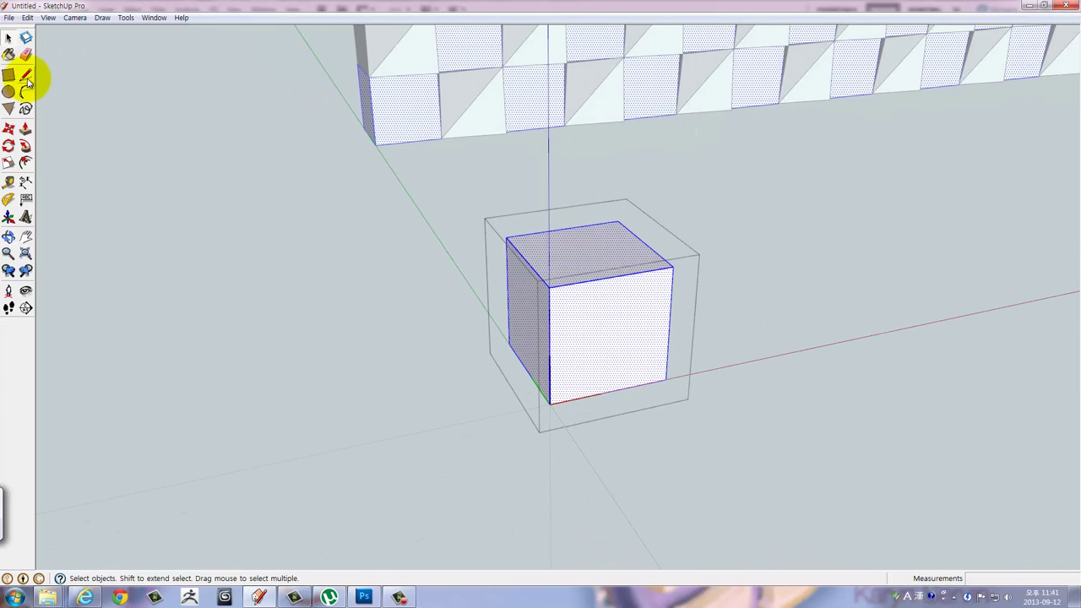
pyautogui.click(667, 376)
pyautogui.moveTo(447, 272)
pyautogui.mouseDown(button='middle')
pyautogui.moveTo(680, 306)
pyautogui.moveTo(714, 261)
pyautogui.moveTo(853, 173)
pyautogui.mouseUp(button='middle')
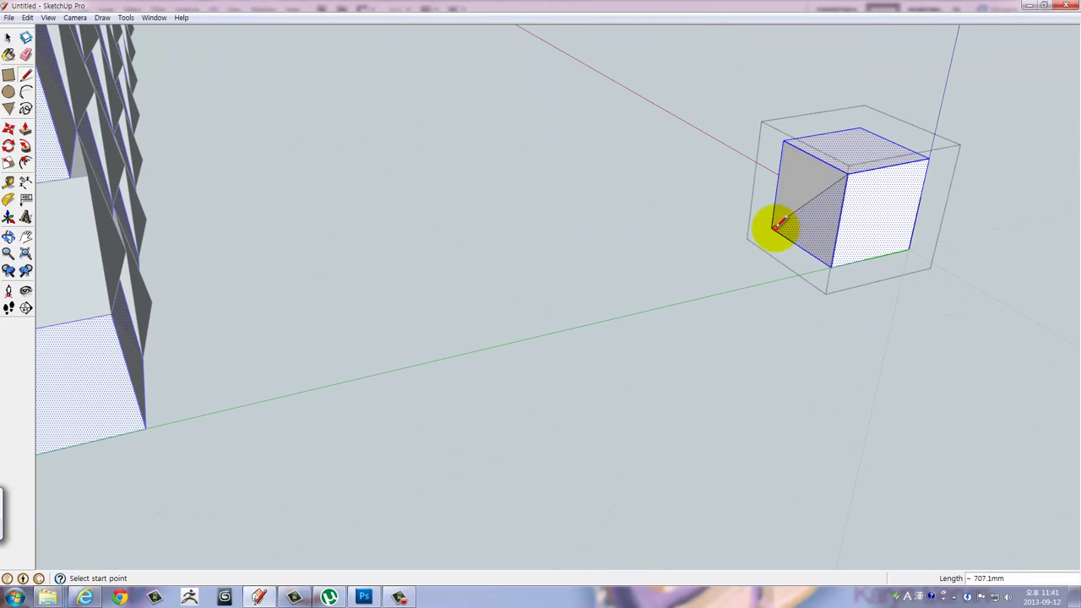
pyautogui.moveTo(778, 224)
pyautogui.mouseDown(button='middle')
pyautogui.moveTo(853, 290)
pyautogui.moveTo(565, 284)
pyautogui.moveTo(324, 302)
pyautogui.mouseUp(button='middle')
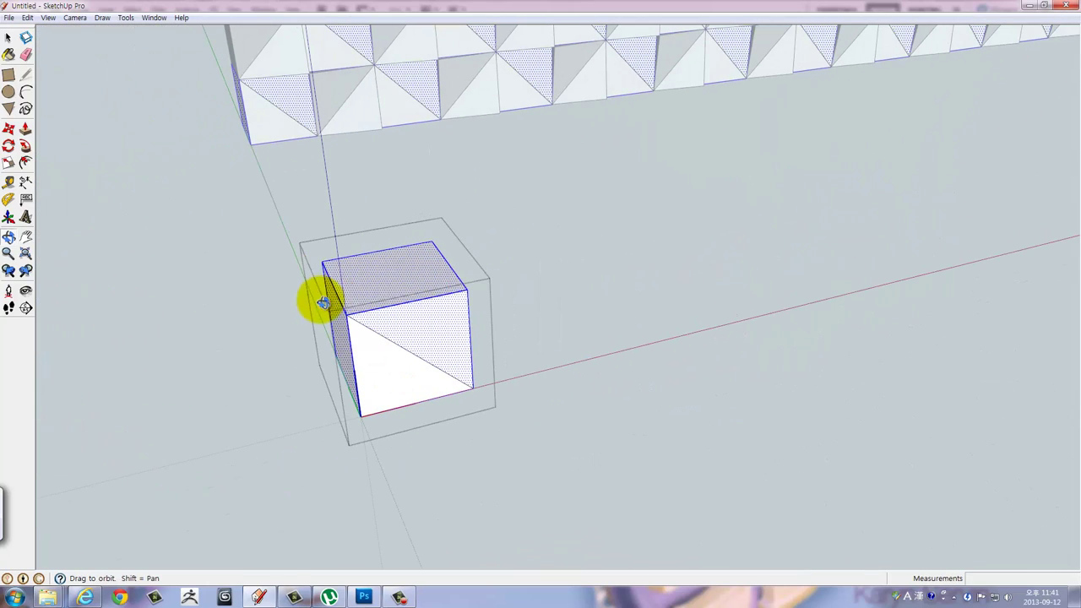
# Move the cube's top edge 50 mm, covering the wall in crisscrossing triangle facets.
pyautogui.click(456, 275)
pyautogui.moveTo(456, 275)
pyautogui.mouseDown(button='middle')
pyautogui.moveTo(434, 277)
pyautogui.moveTo(736, 327)
pyautogui.moveTo(682, 198)
pyautogui.moveTo(653, 300)
pyautogui.mouseUp(button='middle')
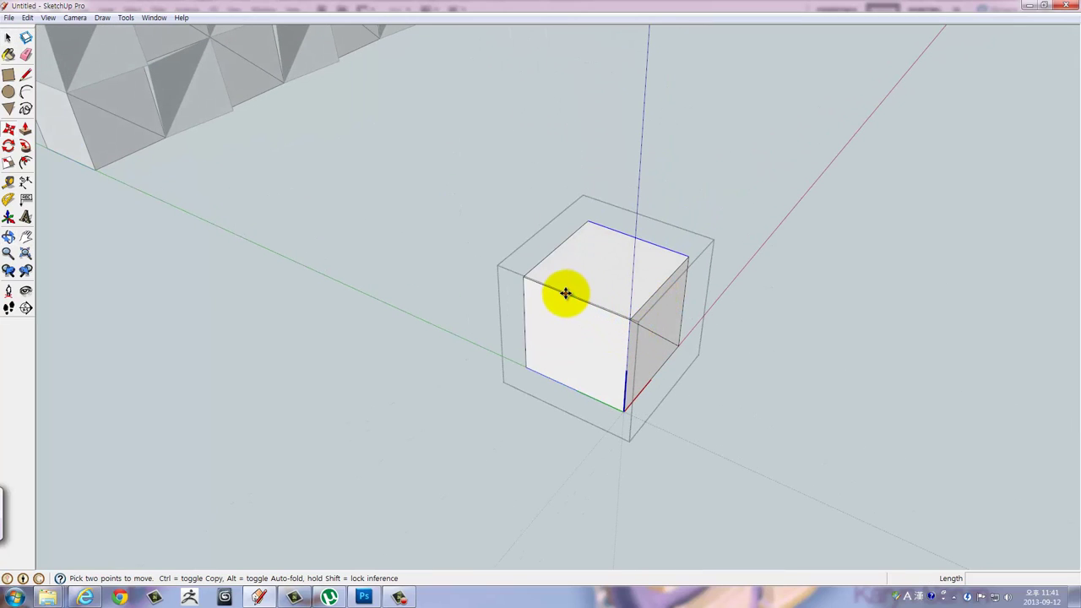
pyautogui.moveTo(572, 297); pyautogui.dragTo(585, 302)
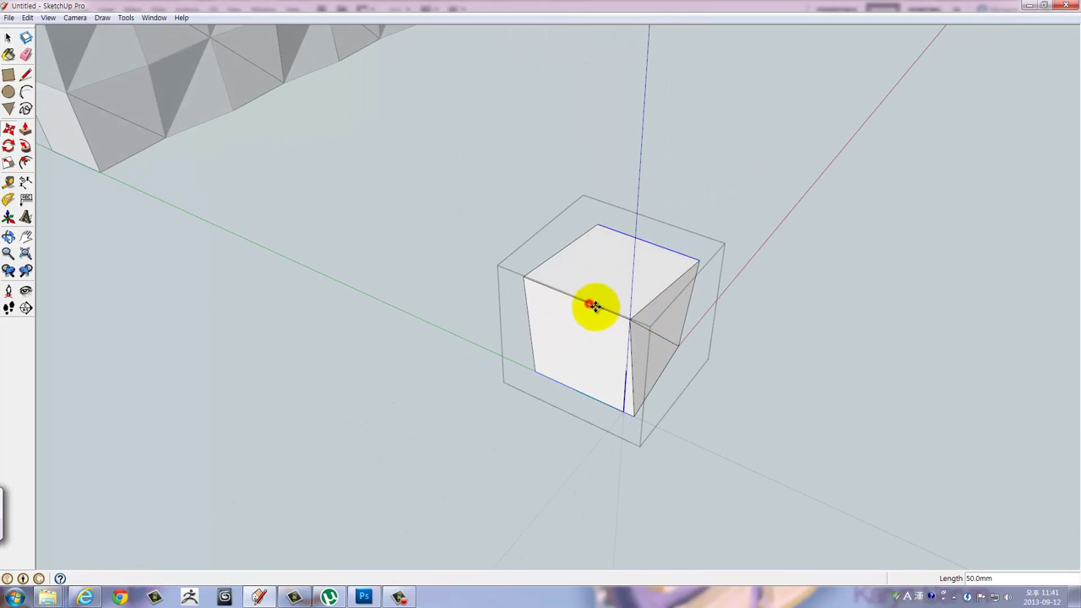
pyautogui.moveTo(595, 305)
pyautogui.mouseDown(button='middle')
pyautogui.moveTo(822, 389)
pyautogui.moveTo(591, 279)
pyautogui.moveTo(434, 246)
pyautogui.moveTo(487, 234)
pyautogui.moveTo(532, 316)
pyautogui.moveTo(553, 309)
pyautogui.moveTo(711, 386)
pyautogui.moveTo(904, 339)
pyautogui.moveTo(441, 410)
pyautogui.moveTo(740, 237)
pyautogui.moveTo(820, 176)
pyautogui.moveTo(739, 304)
pyautogui.moveTo(861, 225)
pyautogui.moveTo(796, 352)
pyautogui.moveTo(776, 290)
pyautogui.moveTo(830, 217)
pyautogui.moveTo(894, 203)
pyautogui.moveTo(754, 174)
pyautogui.moveTo(463, 297)
pyautogui.moveTo(242, 152)
pyautogui.moveTo(259, 191)
pyautogui.moveTo(330, 254)
pyautogui.moveTo(301, 181)
pyautogui.moveTo(430, 169)
pyautogui.mouseUp(button='middle')
pyautogui.press('space')
pyautogui.scroll(-3, 791, 345)
# Orbit out to the walls, select one wall module, and centre the loose cube in view.
pyautogui.scroll(3, 572, 324)
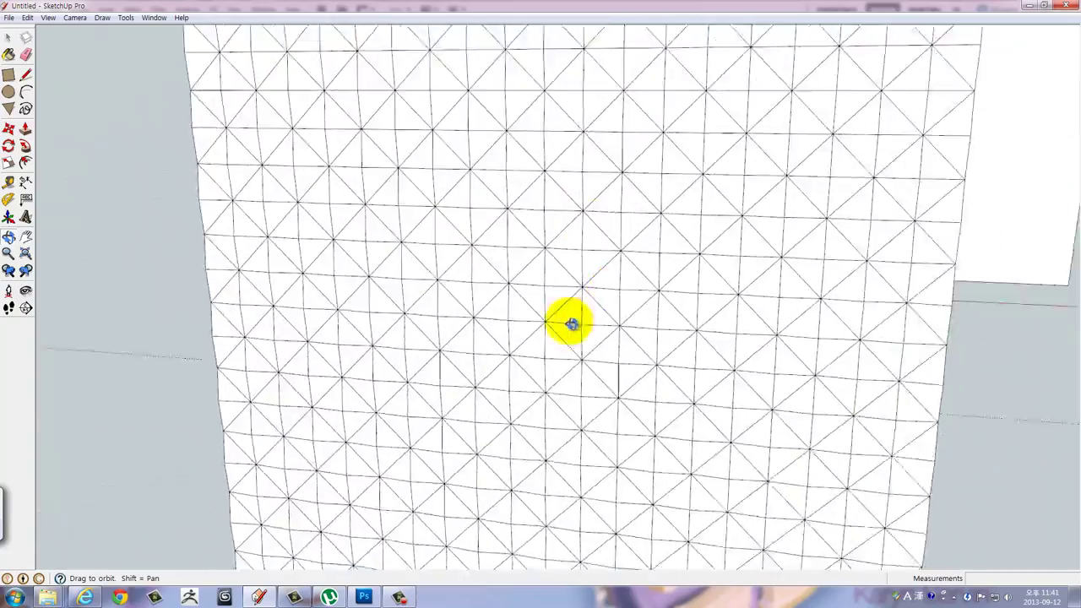
pyautogui.scroll(-3, 495, 258)
pyautogui.moveTo(495, 258)
pyautogui.mouseDown(button='middle')
pyautogui.moveTo(475, 208)
pyautogui.moveTo(535, 346)
pyautogui.moveTo(616, 260)
pyautogui.moveTo(495, 234)
pyautogui.moveTo(558, 244)
pyautogui.mouseUp(button='middle')
pyautogui.scroll(2, 495, 234)
pyautogui.click(483, 241)
pyautogui.scroll(2, 526, 234)
pyautogui.scroll(-2, 558, 244)
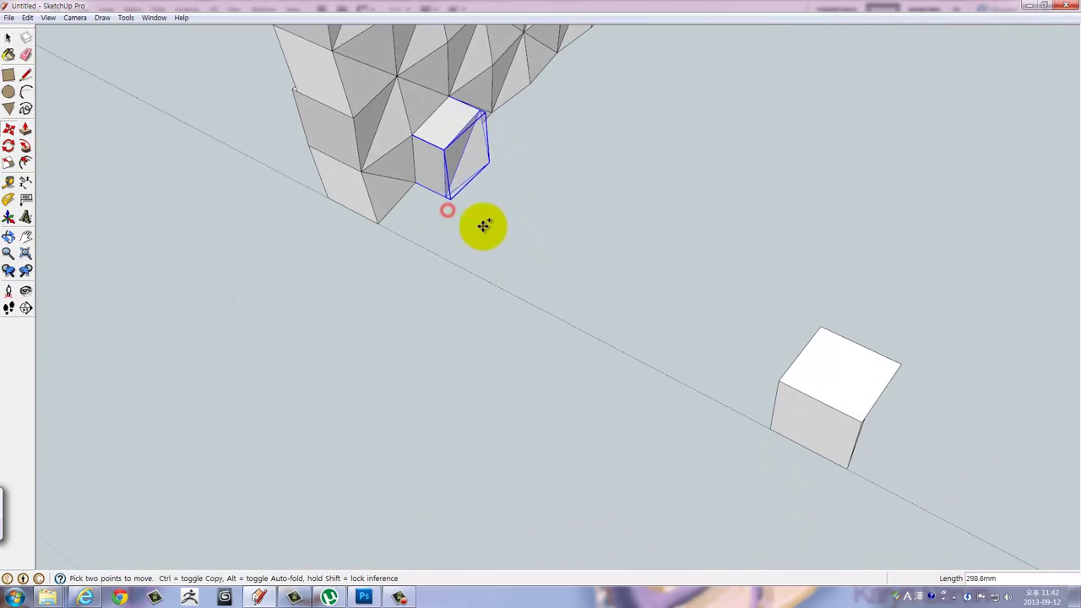
pyautogui.moveTo(673, 327)
pyautogui.mouseDown(button='middle')
pyautogui.moveTo(668, 302)
pyautogui.moveTo(687, 350)
pyautogui.moveTo(526, 309)
pyautogui.moveTo(617, 355)
pyautogui.moveTo(582, 256)
pyautogui.moveTo(591, 270)
pyautogui.moveTo(573, 254)
pyautogui.mouseUp(button='middle')
pyautogui.scroll(4, 668, 302)
pyautogui.scroll(-2, 687, 349)
# Measure across the cube with the Tape Measure to confirm its 500 mm edge.
pyautogui.press('t')
pyautogui.click(554, 246)
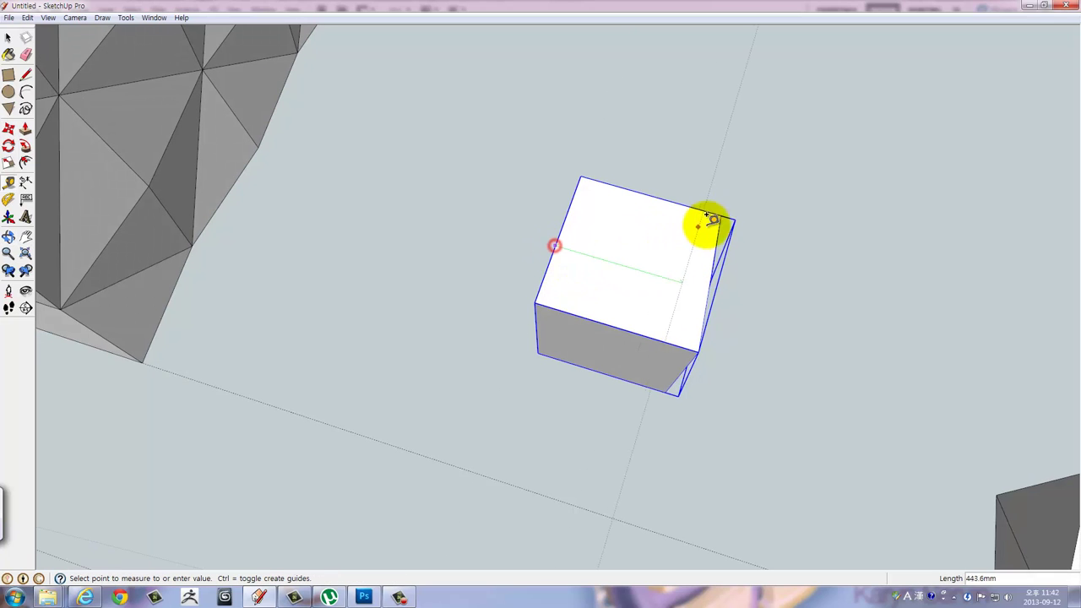
pyautogui.moveTo(722, 218)
pyautogui.mouseDown(button='middle')
pyautogui.moveTo(697, 176)
pyautogui.moveTo(690, 261)
pyautogui.moveTo(686, 198)
pyautogui.moveTo(700, 414)
pyautogui.moveTo(698, 217)
pyautogui.moveTo(716, 230)
pyautogui.mouseUp(button='middle')
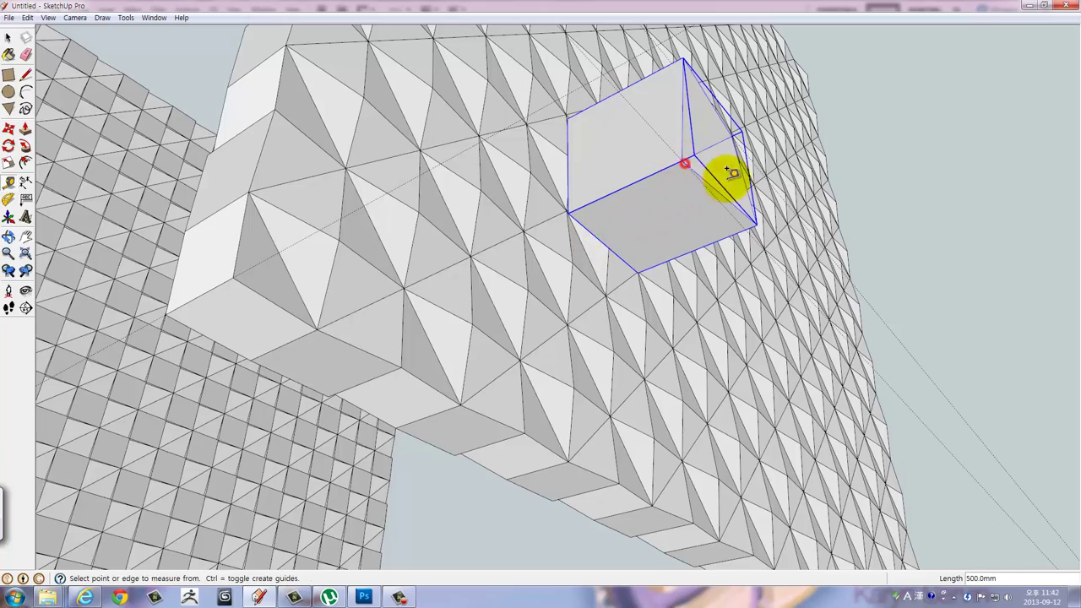
pyautogui.moveTo(733, 173)
pyautogui.mouseDown(button='middle')
pyautogui.moveTo(712, 367)
pyautogui.moveTo(700, 261)
pyautogui.moveTo(724, 169)
pyautogui.moveTo(757, 327)
pyautogui.moveTo(707, 101)
pyautogui.moveTo(715, 352)
pyautogui.moveTo(693, 166)
pyautogui.moveTo(693, 301)
pyautogui.moveTo(628, 265)
pyautogui.mouseUp(button='middle')
# Select all the cube's geometry and draw corner-to-corner diagonals, triangulating more faces including the bottom corner.
pyautogui.press('space')
pyautogui.hotkey('ctrl', 'a')
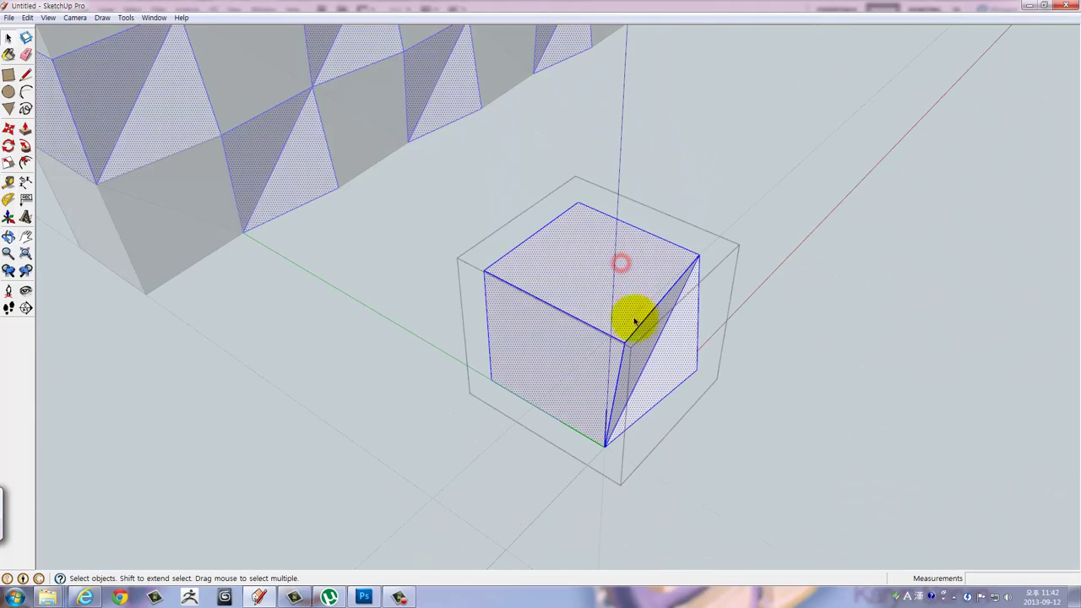
pyautogui.scroll(2, 635, 321)
pyautogui.scroll(2, 634, 326)
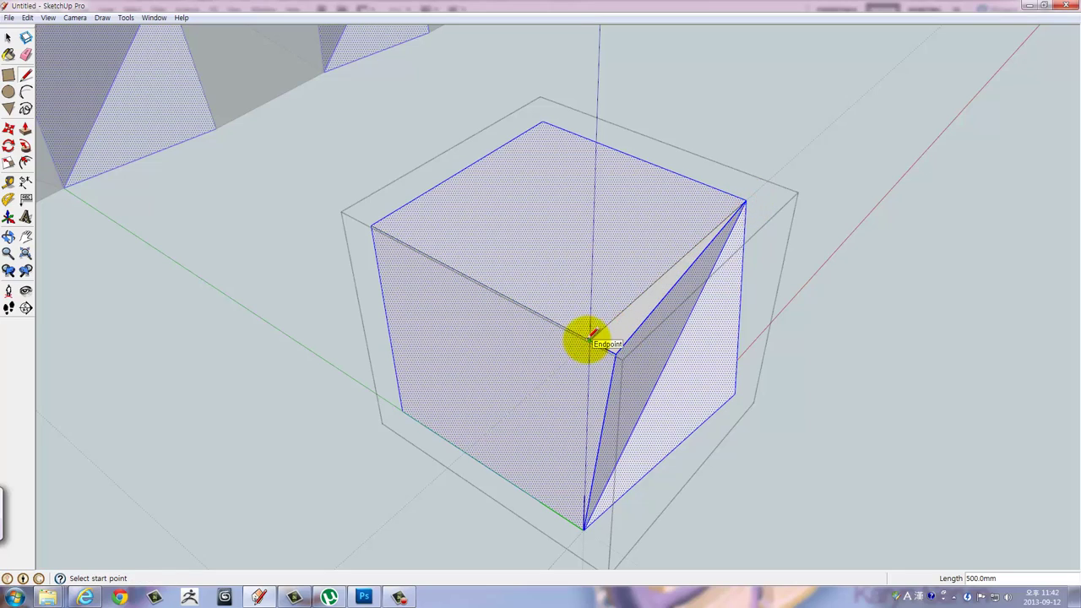
pyautogui.click(587, 525)
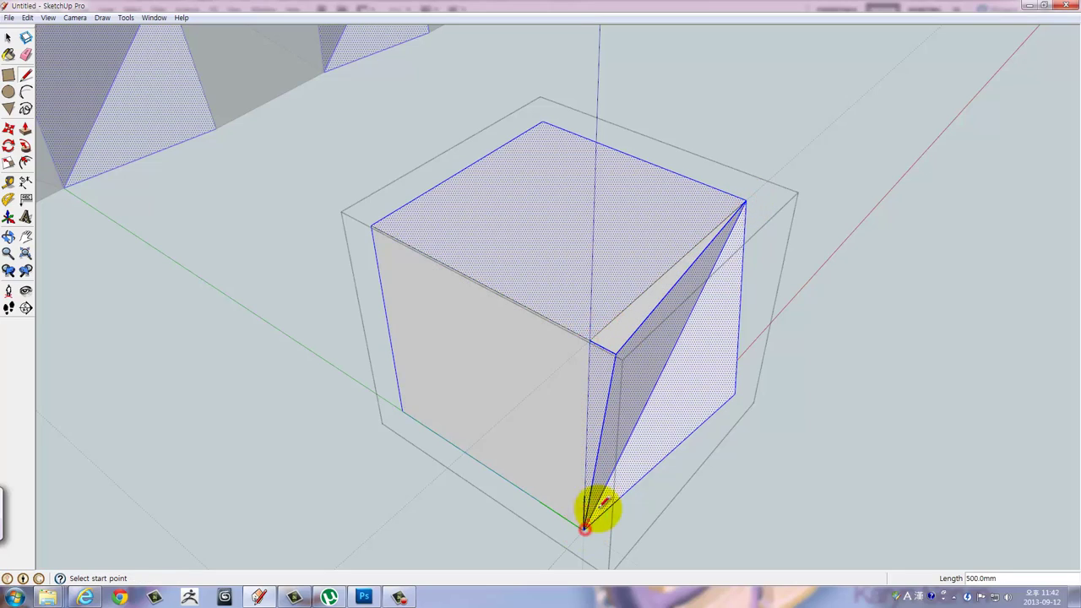
pyautogui.moveTo(617, 414)
pyautogui.mouseDown(button='middle')
pyautogui.moveTo(594, 395)
pyautogui.moveTo(728, 234)
pyautogui.moveTo(809, 213)
pyautogui.mouseUp(button='middle')
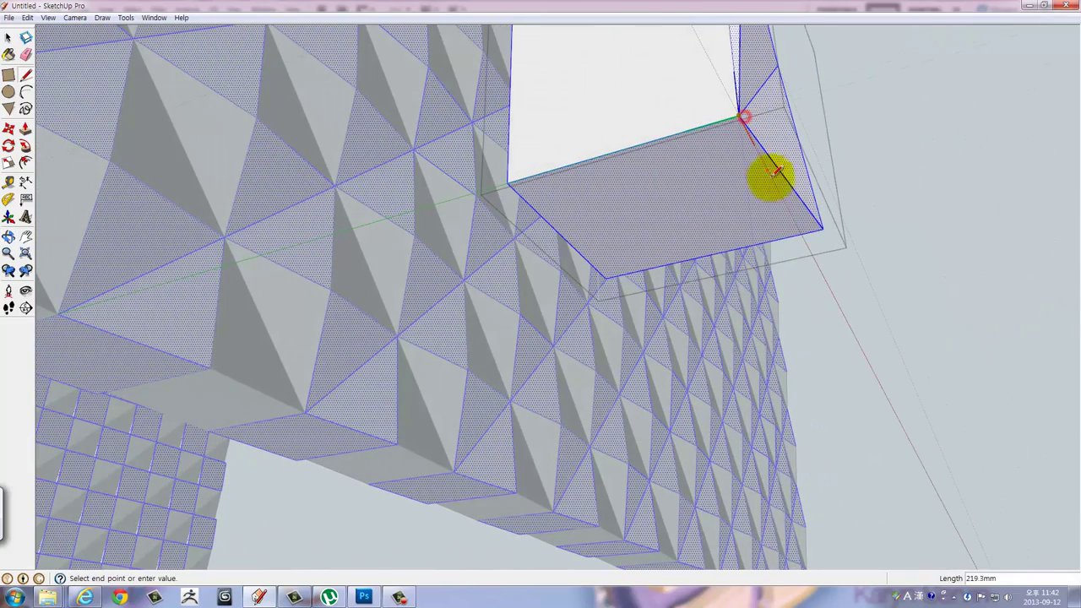
pyautogui.moveTo(806, 228)
pyautogui.mouseDown(button='middle')
pyautogui.moveTo(236, 473)
pyautogui.moveTo(856, 193)
pyautogui.moveTo(619, 353)
pyautogui.mouseUp(button='middle')
pyautogui.scroll(3, 620, 321)
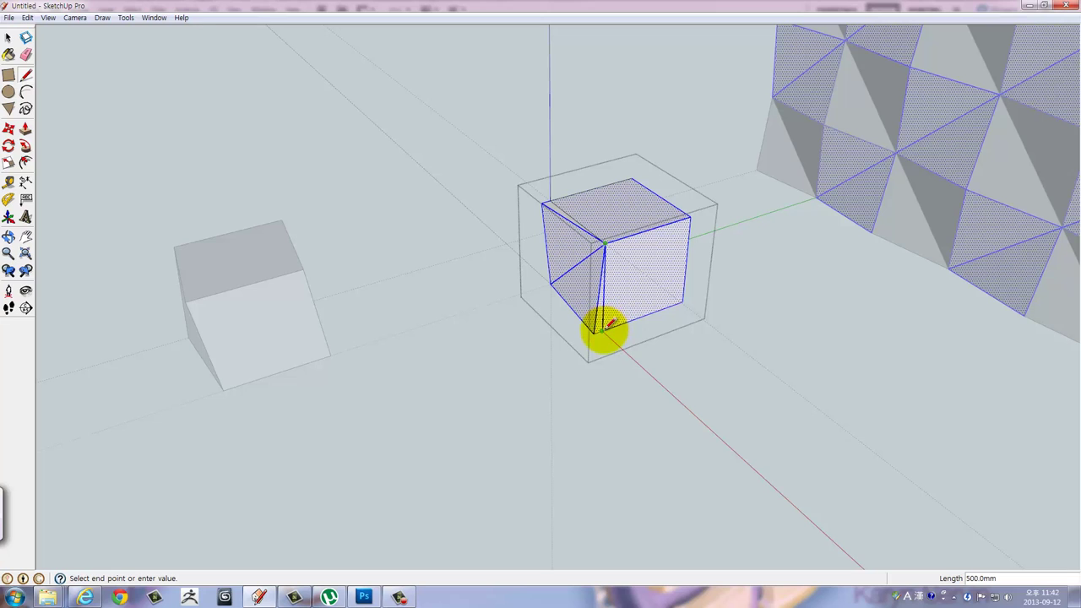
pyautogui.moveTo(599, 319); pyautogui.dragTo(687, 381, button='middle')
pyautogui.scroll(3, 651, 366)
pyautogui.scroll(2, 499, 246)
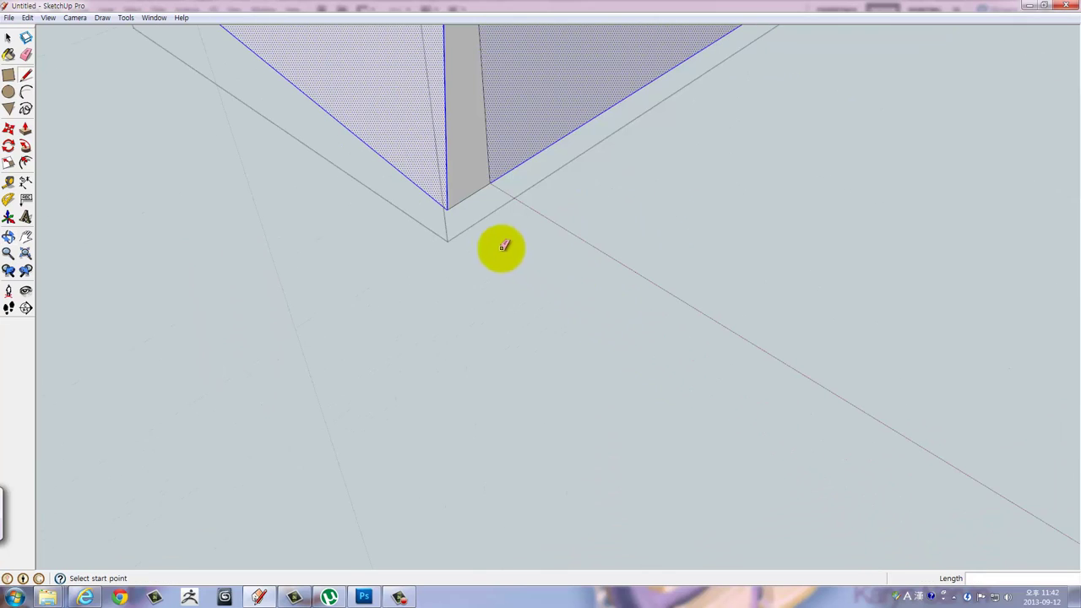
pyautogui.press('e')
pyautogui.scroll(-2, 448, 206)
pyautogui.scroll(-2, 446, 206)
pyautogui.scroll(-2, 449, 205)
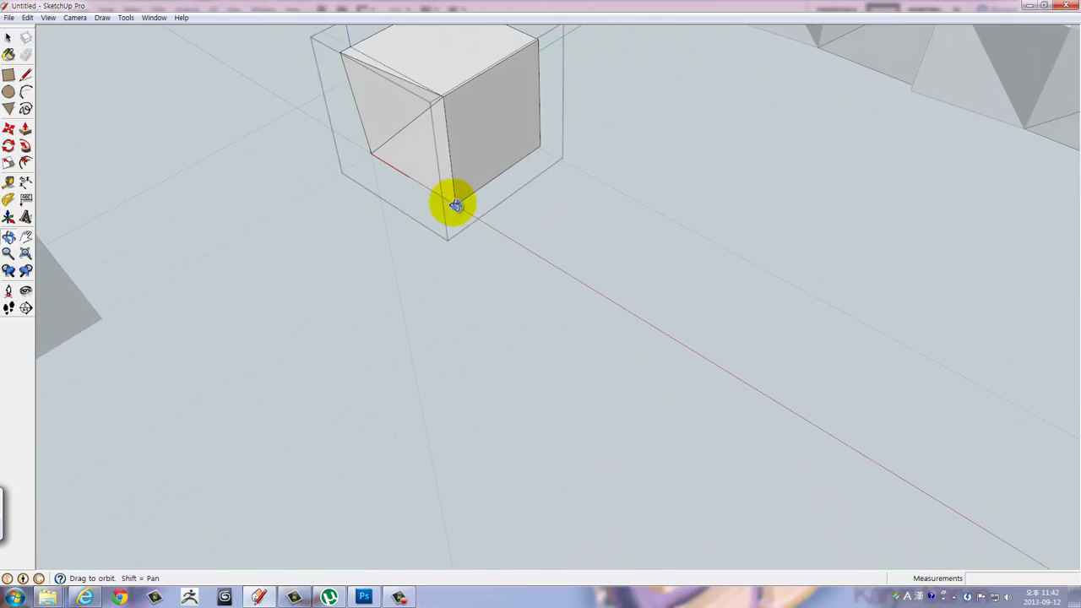
pyautogui.moveTo(451, 205)
pyautogui.mouseDown(button='middle')
pyautogui.moveTo(707, 229)
pyautogui.moveTo(700, 253)
pyautogui.moveTo(784, 254)
pyautogui.moveTo(670, 363)
pyautogui.moveTo(338, 277)
pyautogui.moveTo(678, 357)
pyautogui.moveTo(422, 326)
pyautogui.moveTo(616, 393)
pyautogui.moveTo(531, 237)
pyautogui.mouseUp(button='middle')
pyautogui.press('space')
pyautogui.moveTo(437, 138); pyautogui.dragTo(429, 126, button='middle')
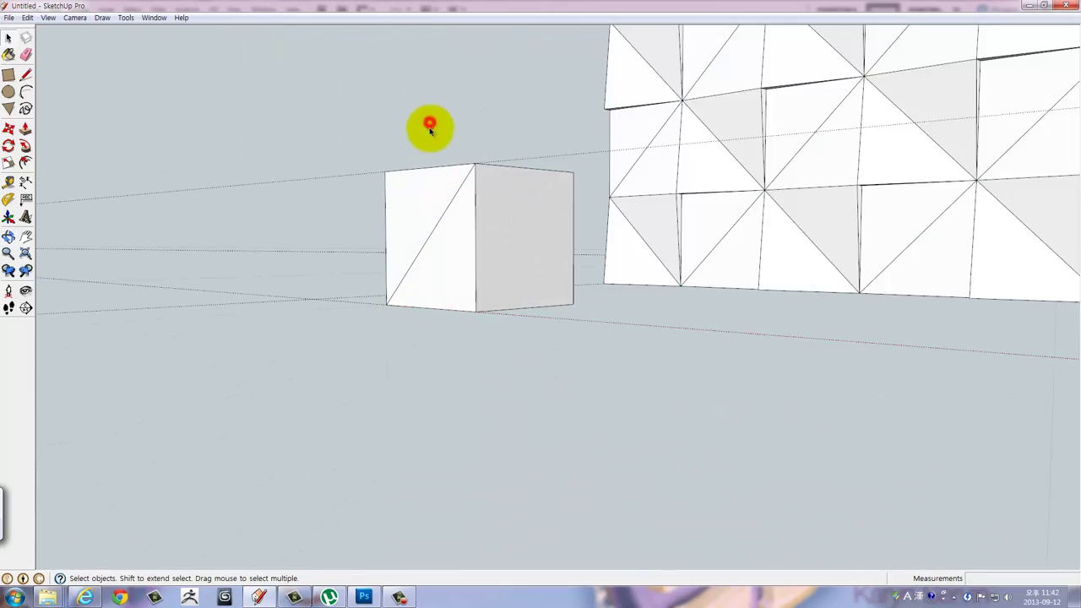
pyautogui.scroll(-3, 429, 126)
pyautogui.moveTo(453, 169)
pyautogui.mouseDown(button='middle')
pyautogui.moveTo(473, 280)
pyautogui.moveTo(465, 293)
pyautogui.moveTo(701, 466)
pyautogui.moveTo(766, 224)
pyautogui.moveTo(702, 248)
pyautogui.moveTo(93, 68)
pyautogui.mouseUp(button='middle')
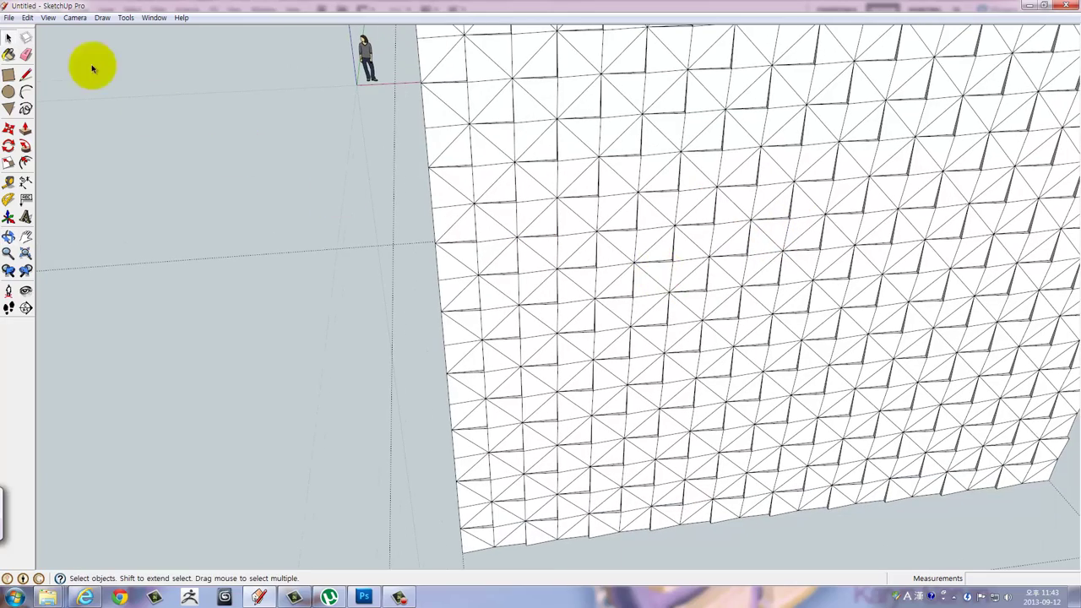
# Enable Shadows from the View menu and zoom in between the two shaded walls.
pyautogui.click(49, 18)
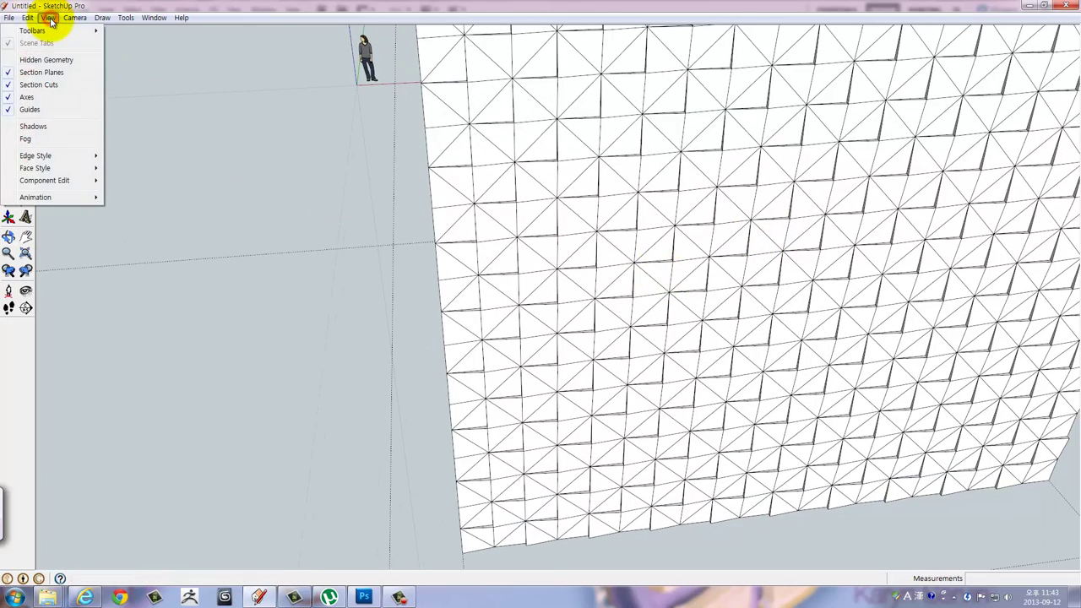
pyautogui.click(27, 127)
pyautogui.moveTo(449, 226)
pyautogui.mouseDown(button='middle')
pyautogui.moveTo(828, 191)
pyautogui.moveTo(504, 273)
pyautogui.moveTo(639, 217)
pyautogui.moveTo(590, 152)
pyautogui.moveTo(482, 331)
pyautogui.moveTo(471, 318)
pyautogui.moveTo(157, 315)
pyautogui.moveTo(422, 318)
pyautogui.moveTo(340, 288)
pyautogui.mouseUp(button='middle')
pyautogui.scroll(2, 393, 239)
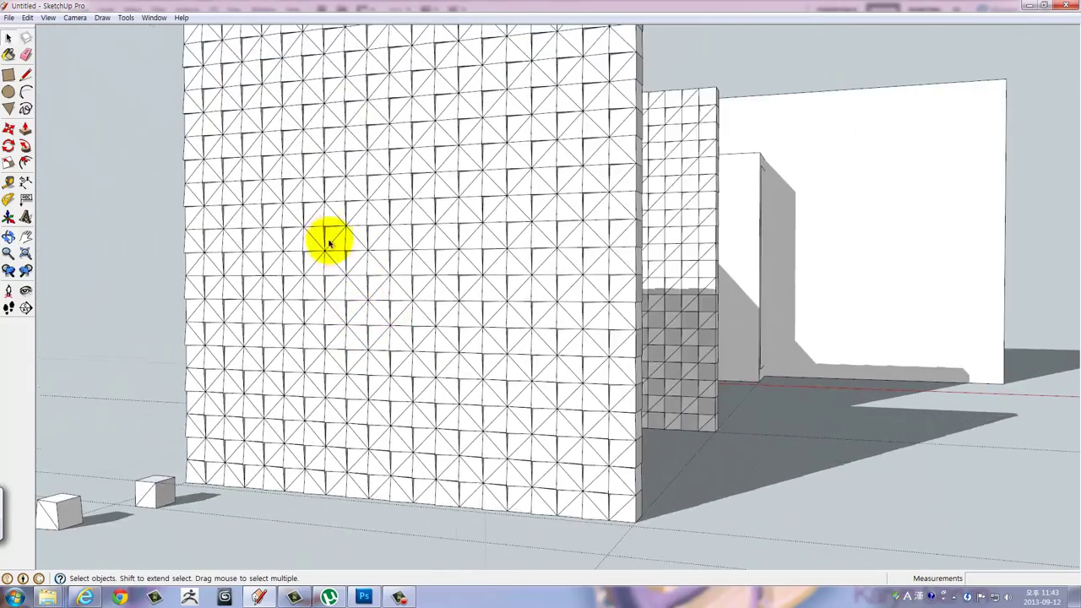
pyautogui.scroll(3, 448, 220)
pyautogui.scroll(3, 453, 222)
pyautogui.scroll(2, 453, 221)
pyautogui.moveTo(451, 225)
pyautogui.mouseDown(button='middle')
pyautogui.moveTo(415, 279)
pyautogui.moveTo(229, 278)
pyautogui.moveTo(518, 309)
pyautogui.moveTo(425, 290)
pyautogui.moveTo(465, 279)
pyautogui.moveTo(582, 208)
pyautogui.moveTo(579, 228)
pyautogui.mouseUp(button='middle')
pyautogui.scroll(-3, 426, 289)
pyautogui.scroll(-2, 578, 228)
pyautogui.moveTo(557, 284)
pyautogui.mouseDown(button='middle')
pyautogui.moveTo(774, 329)
pyautogui.moveTo(507, 237)
pyautogui.mouseUp(button='middle')
pyautogui.scroll(3, 635, 355)
pyautogui.scroll(2, 634, 355)
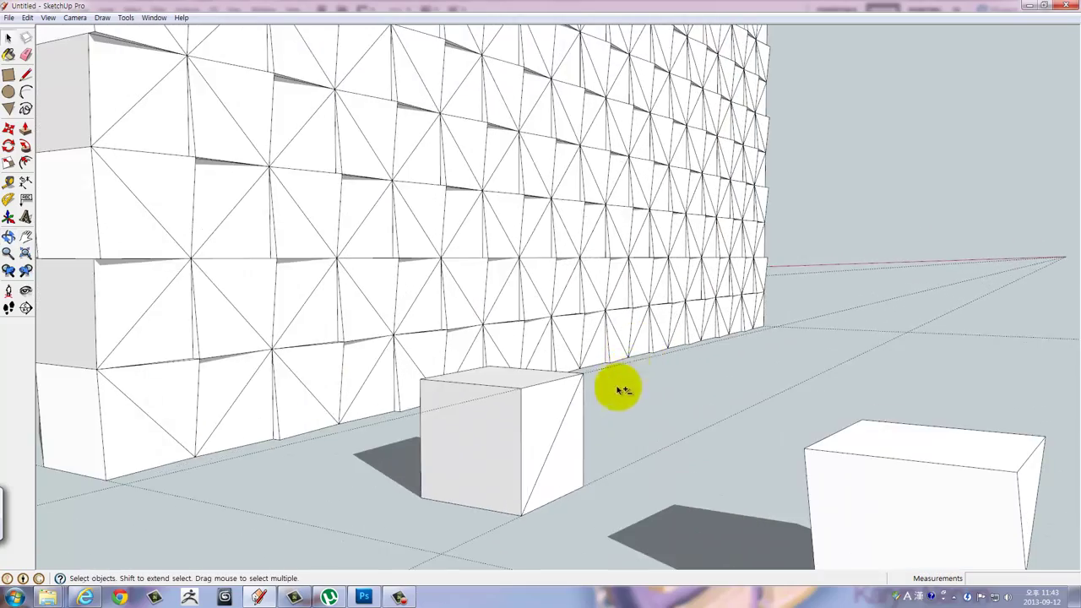
pyautogui.moveTo(622, 381)
pyautogui.mouseDown(button='middle')
pyautogui.moveTo(743, 254)
pyautogui.moveTo(757, 282)
pyautogui.moveTo(562, 403)
pyautogui.moveTo(393, 451)
pyautogui.moveTo(734, 198)
pyautogui.moveTo(762, 202)
pyautogui.moveTo(603, 302)
pyautogui.moveTo(545, 186)
pyautogui.moveTo(526, 203)
pyautogui.moveTo(623, 285)
pyautogui.moveTo(586, 195)
pyautogui.moveTo(564, 199)
pyautogui.mouseUp(button='middle')
pyautogui.scroll(2, 484, 290)
pyautogui.scroll(3, 493, 283)
pyautogui.scroll(-3, 493, 283)
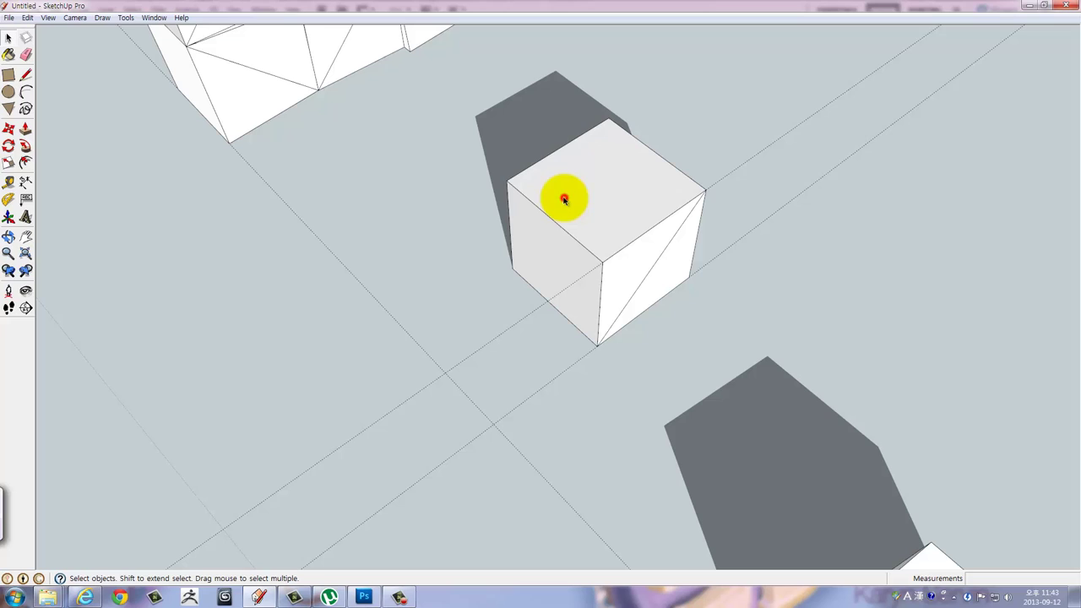
# Select the loose box near the wall and make it a group.
pyautogui.click(603, 243)
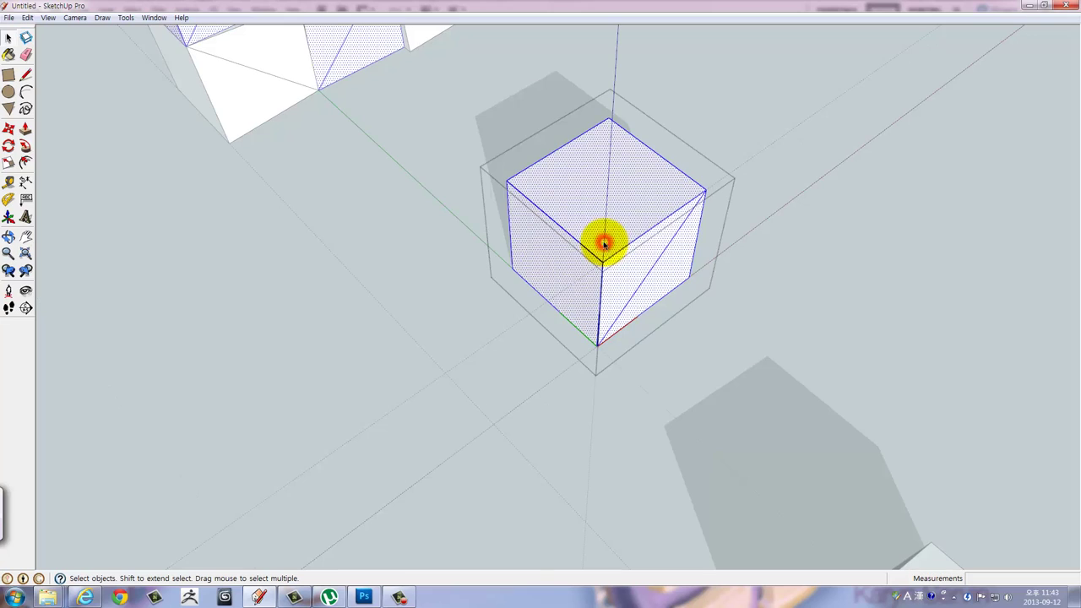
pyautogui.moveTo(603, 241)
pyautogui.mouseDown(button='middle')
pyautogui.moveTo(427, 217)
pyautogui.moveTo(557, 203)
pyautogui.mouseUp(button='middle')
pyautogui.rightClick(558, 203)
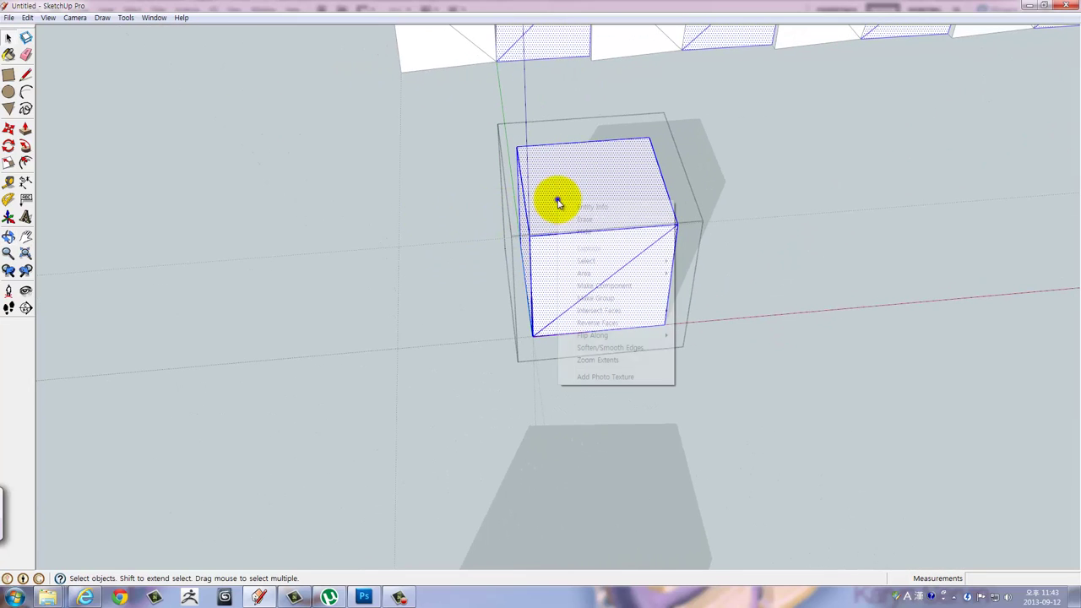
pyautogui.click(589, 303)
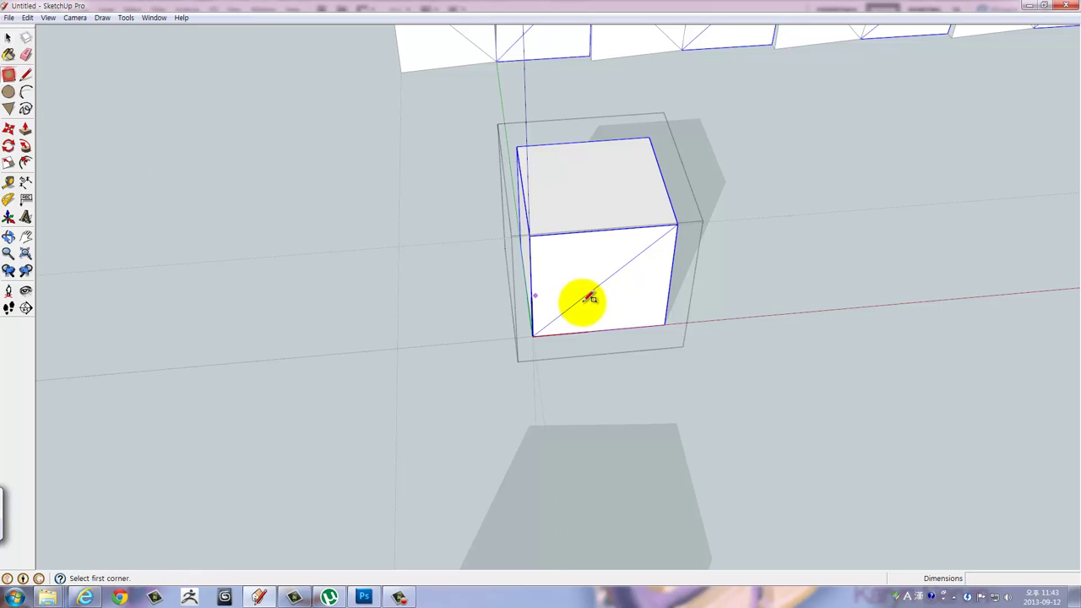
# Draw a rectangle on the box's side face, push it out about 650 mm, and select the new half.
pyautogui.click(534, 235)
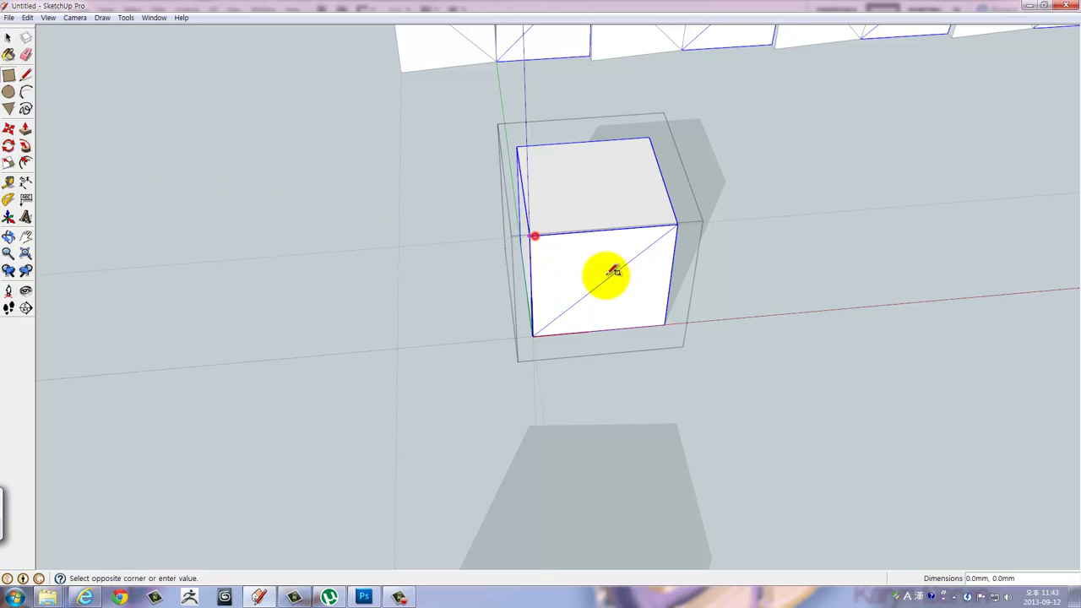
pyautogui.click(668, 322)
pyautogui.moveTo(616, 316); pyautogui.dragTo(702, 369, button='middle')
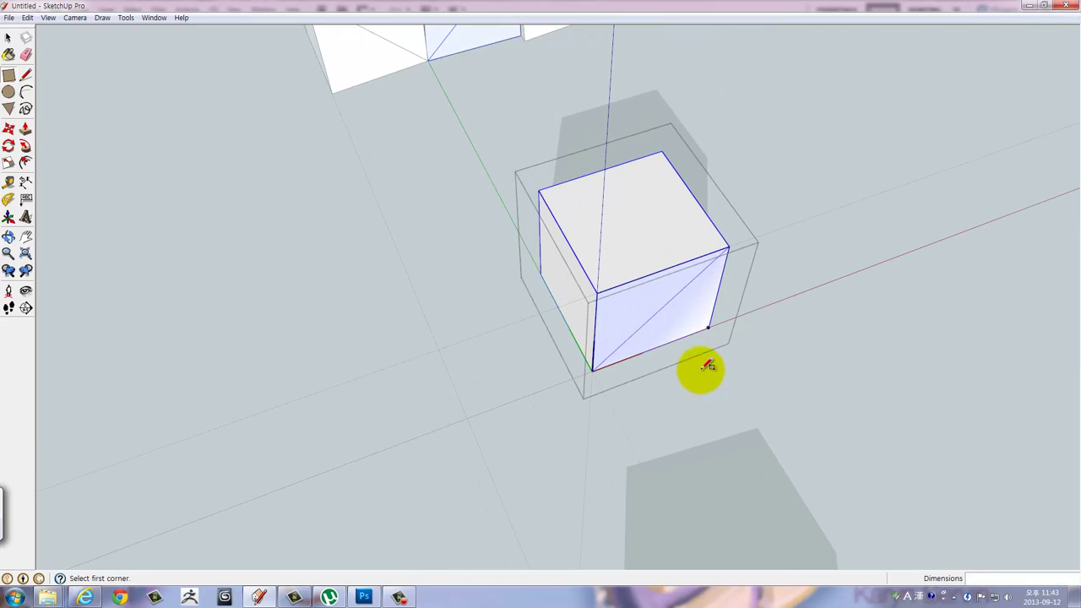
pyautogui.press('p')
pyautogui.click(660, 337)
pyautogui.click(779, 462)
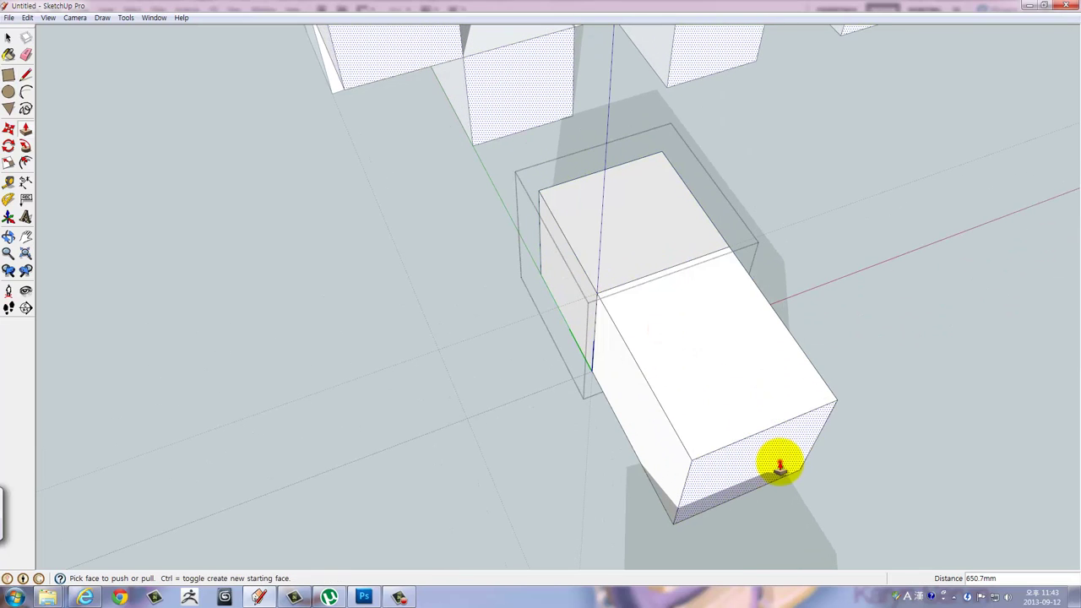
pyautogui.moveTo(701, 304)
pyautogui.mouseDown(button='middle')
pyautogui.moveTo(569, 258)
pyautogui.moveTo(803, 295)
pyautogui.moveTo(482, 253)
pyautogui.moveTo(487, 224)
pyautogui.moveTo(543, 225)
pyautogui.moveTo(526, 276)
pyautogui.mouseUp(button='middle')
pyautogui.press('space')
pyautogui.tripleClick(526, 269)
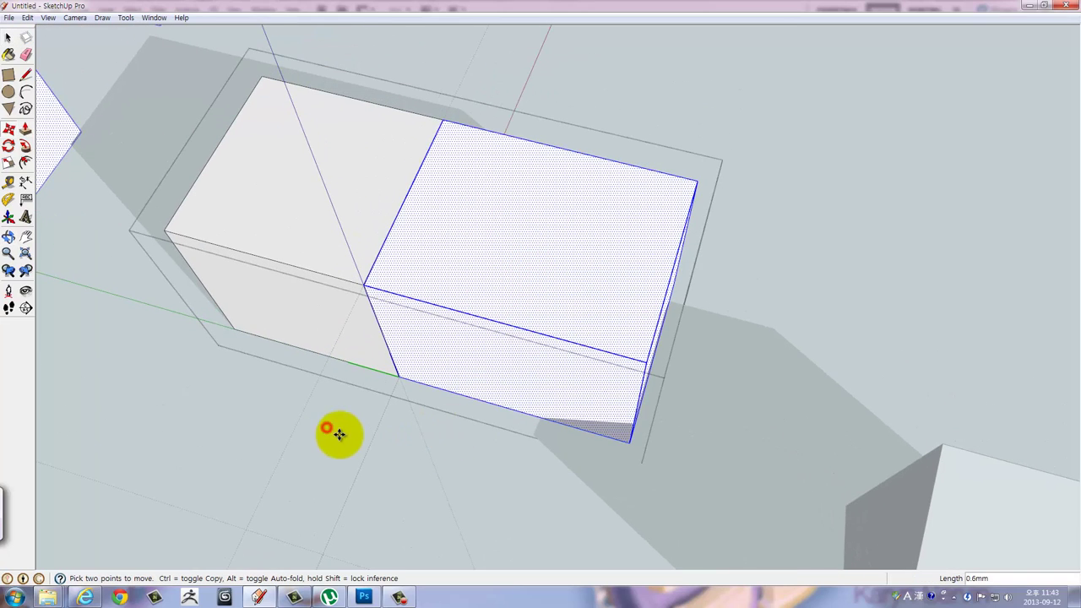
# Move the extruded half-box about 368 mm away from the cube along the green axis.
pyautogui.click(417, 463)
pyautogui.moveTo(417, 463); pyautogui.dragTo(526, 456, button='middle')
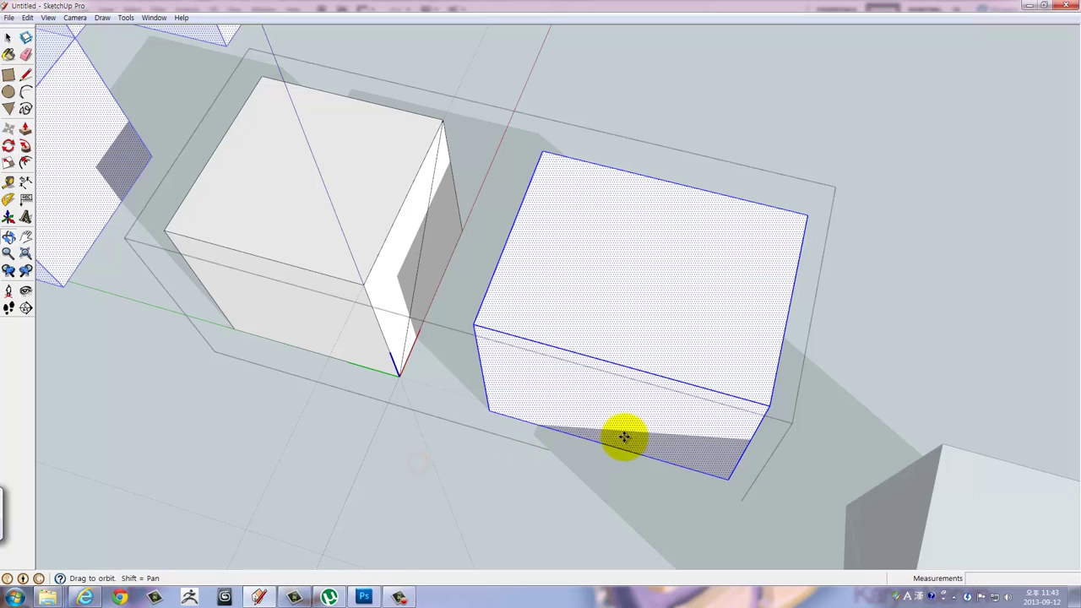
pyautogui.moveTo(623, 436); pyautogui.dragTo(623, 436, button='middle')
pyautogui.hotkey('ctrl', 'z')
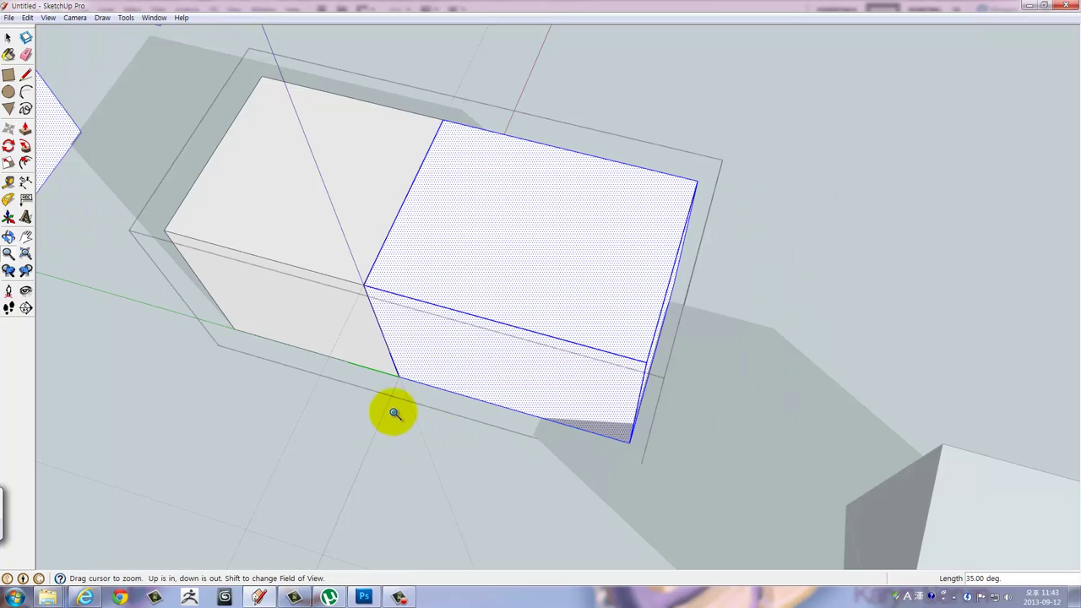
pyautogui.click(328, 434)
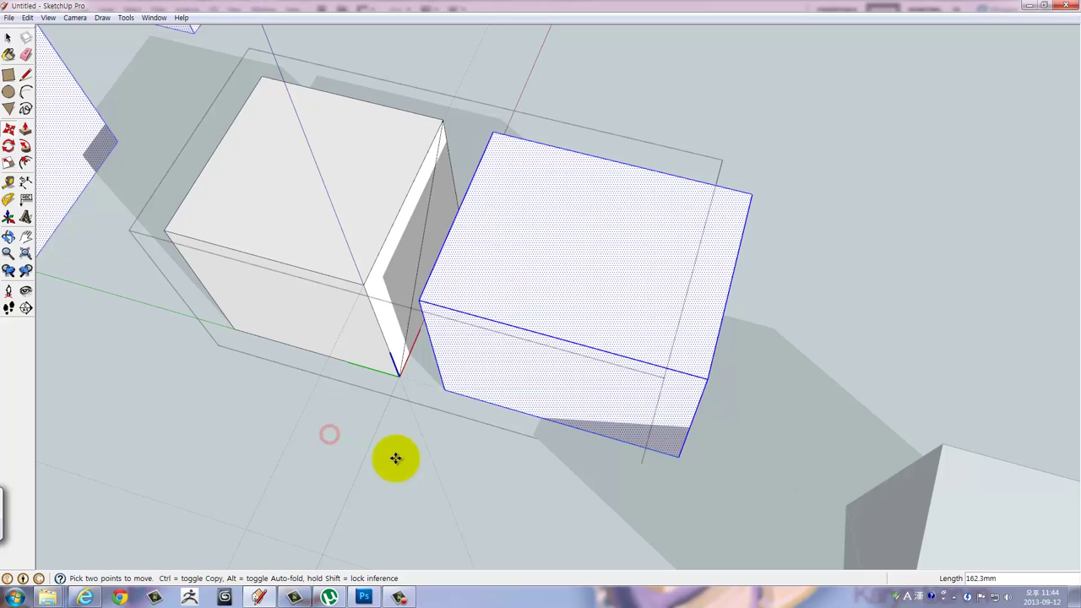
pyautogui.click(460, 475)
pyautogui.moveTo(599, 449); pyautogui.dragTo(586, 429, button='middle')
pyautogui.press('space')
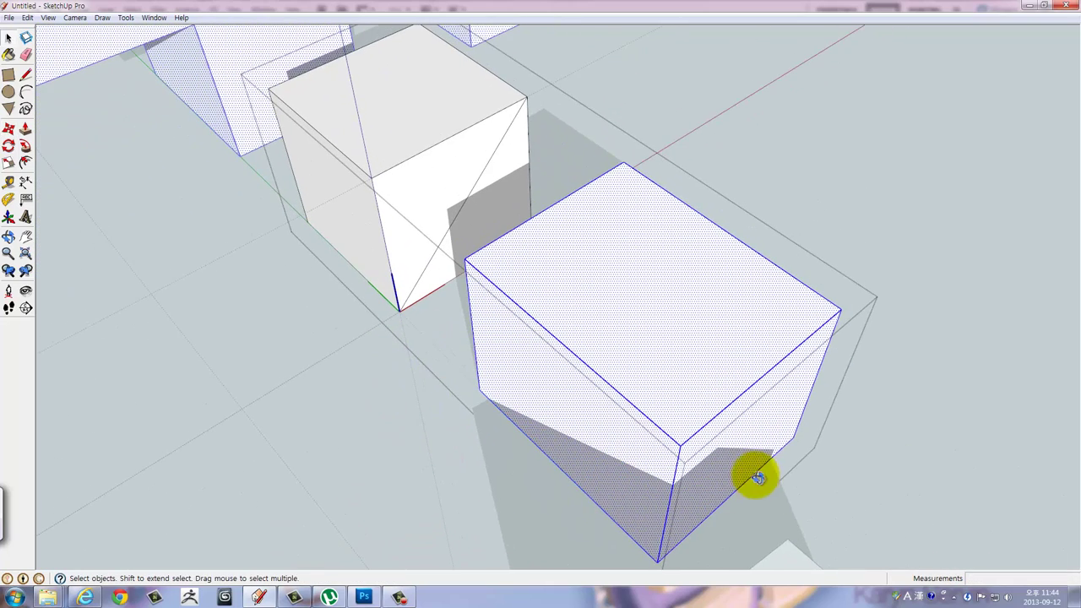
# Offset the half-box's end face 50 mm inward and push the outer frame back about 650 mm.
pyautogui.moveTo(758, 478); pyautogui.dragTo(681, 442, button='middle')
pyautogui.press('f')
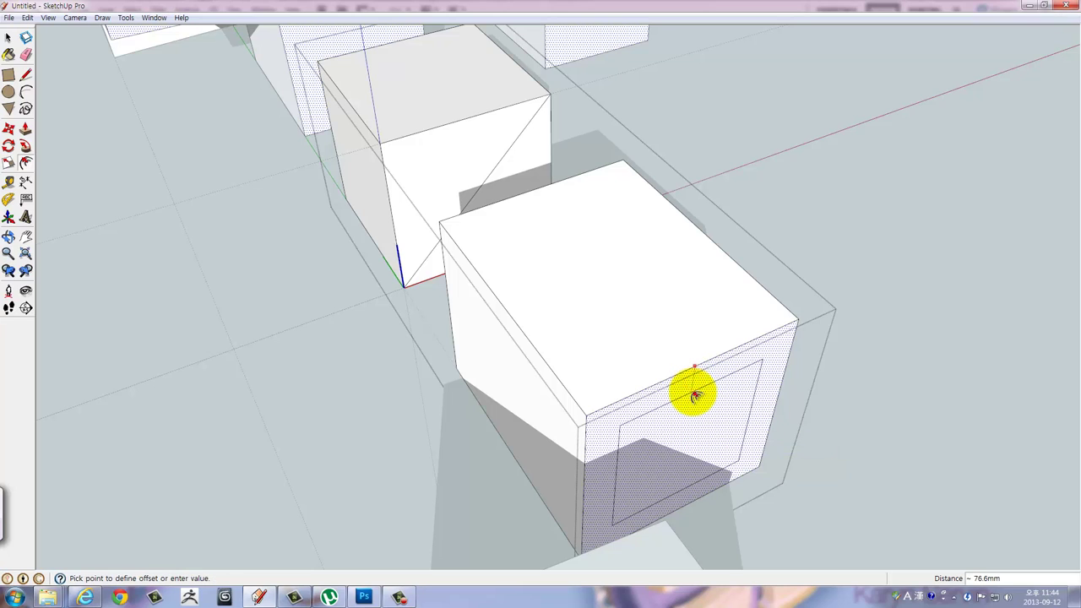
pyautogui.click(694, 396)
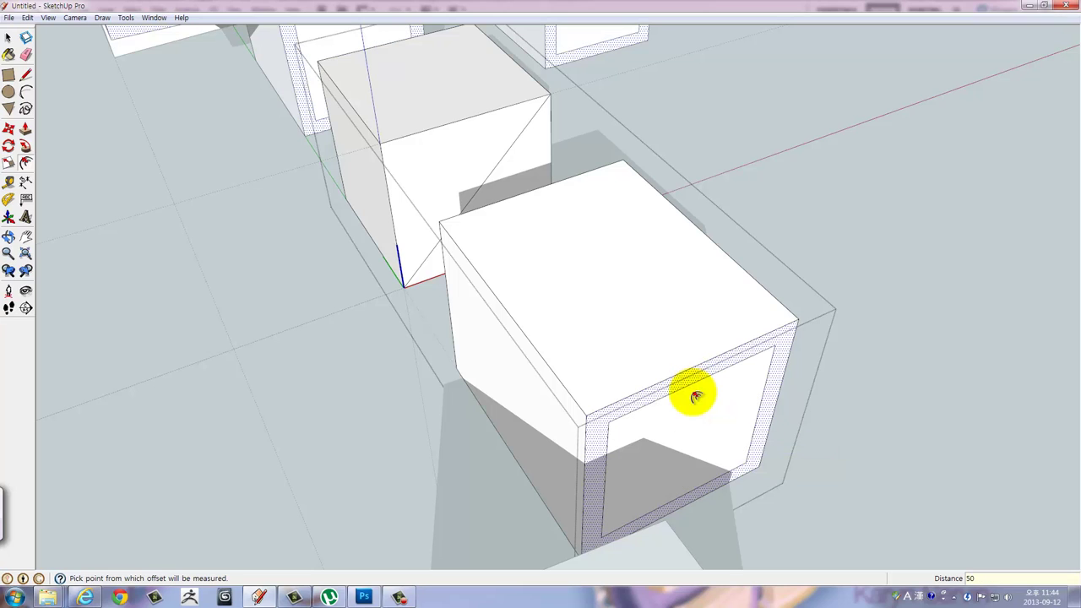
pyautogui.moveTo(633, 420); pyautogui.dragTo(640, 435, button='middle')
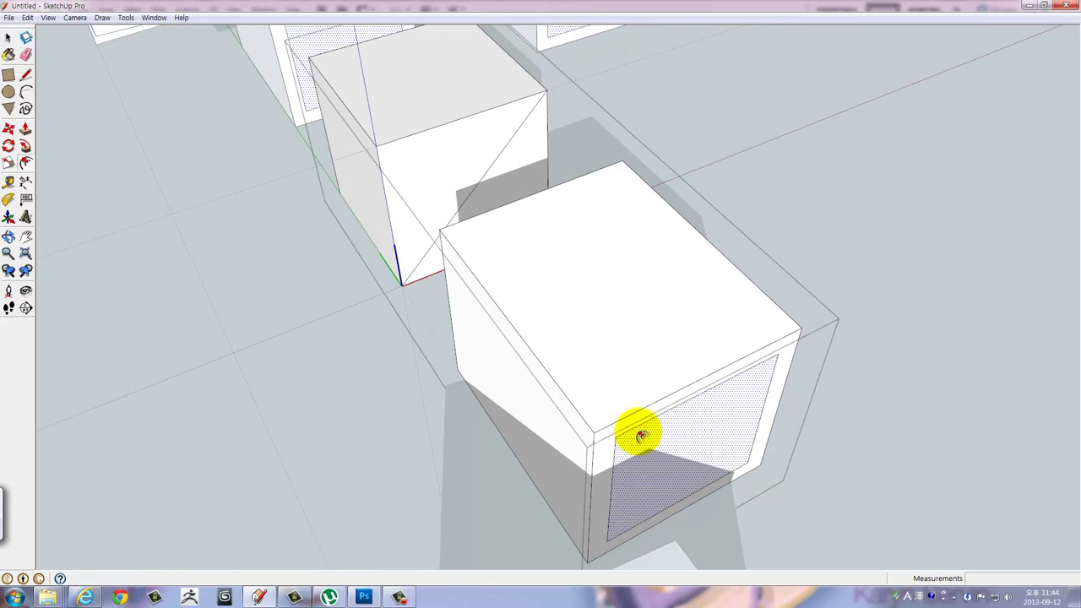
pyautogui.click(619, 427)
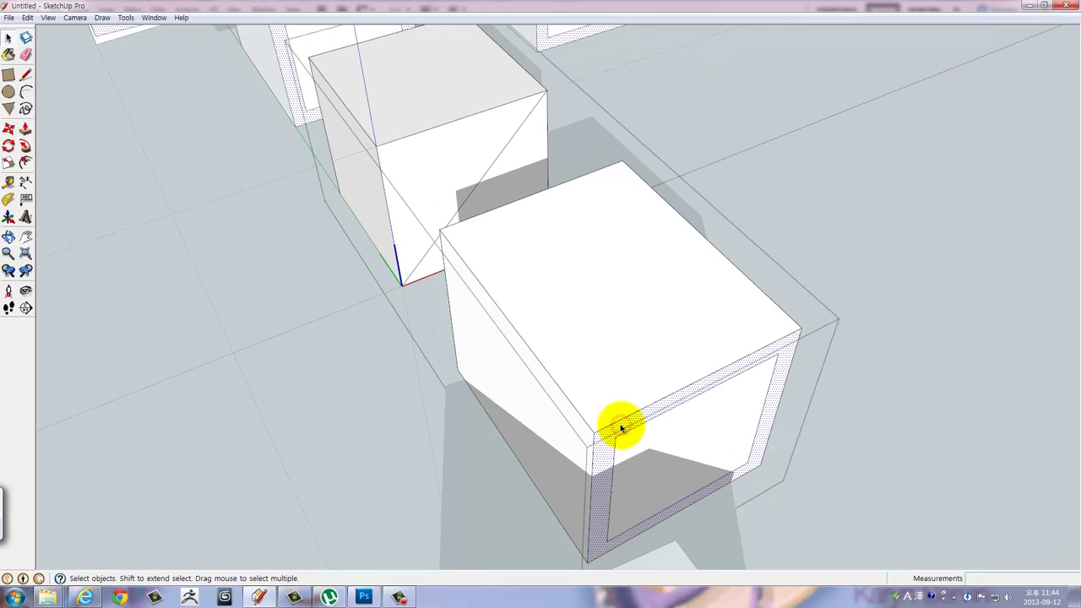
pyautogui.click(619, 427)
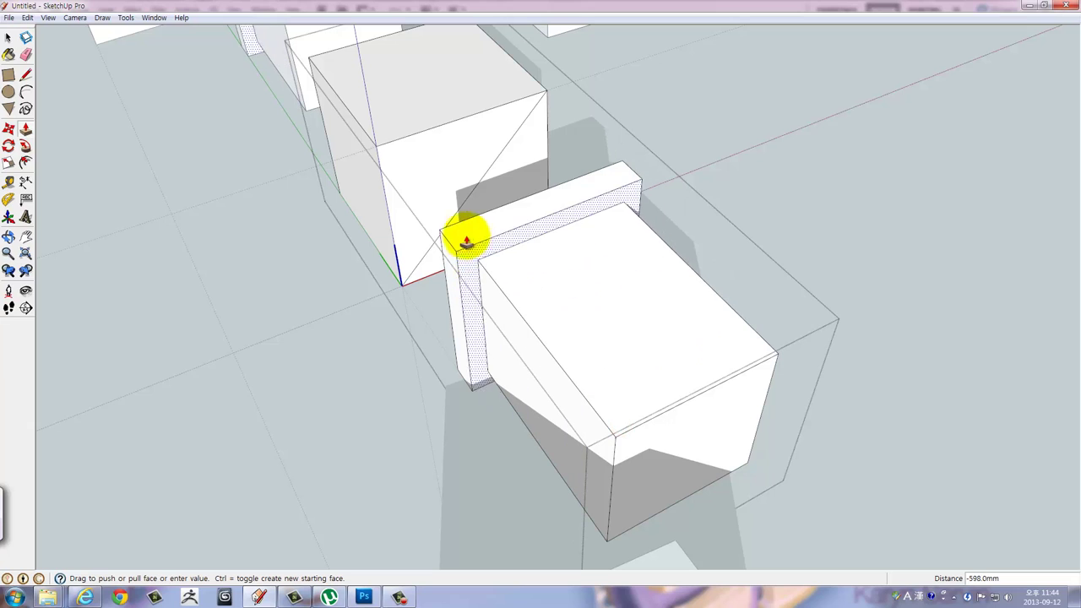
pyautogui.click(486, 222)
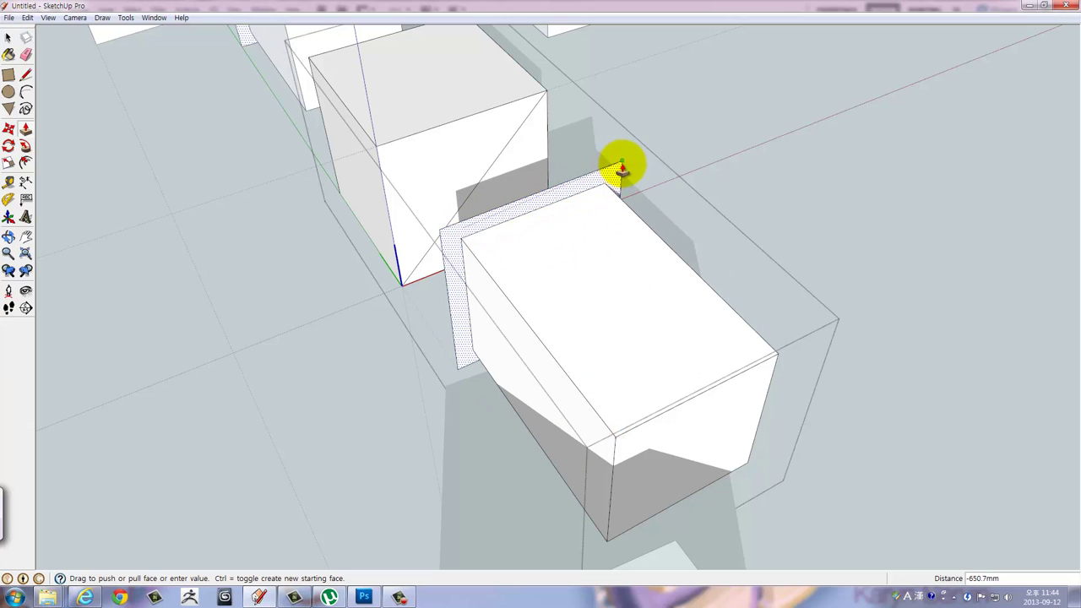
pyautogui.click(623, 166)
pyautogui.moveTo(567, 254); pyautogui.dragTo(797, 161, button='middle')
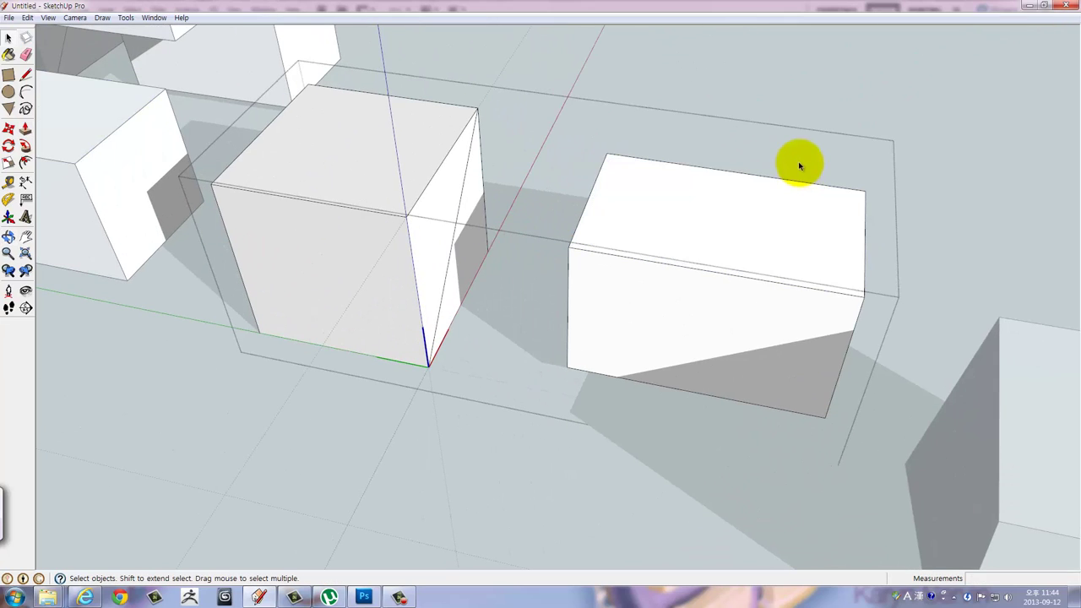
pyautogui.click(798, 163)
pyautogui.doubleClick(747, 236)
# Make the separated box a group, cancelling an initial Make Component attempt.
pyautogui.rightClick(747, 234)
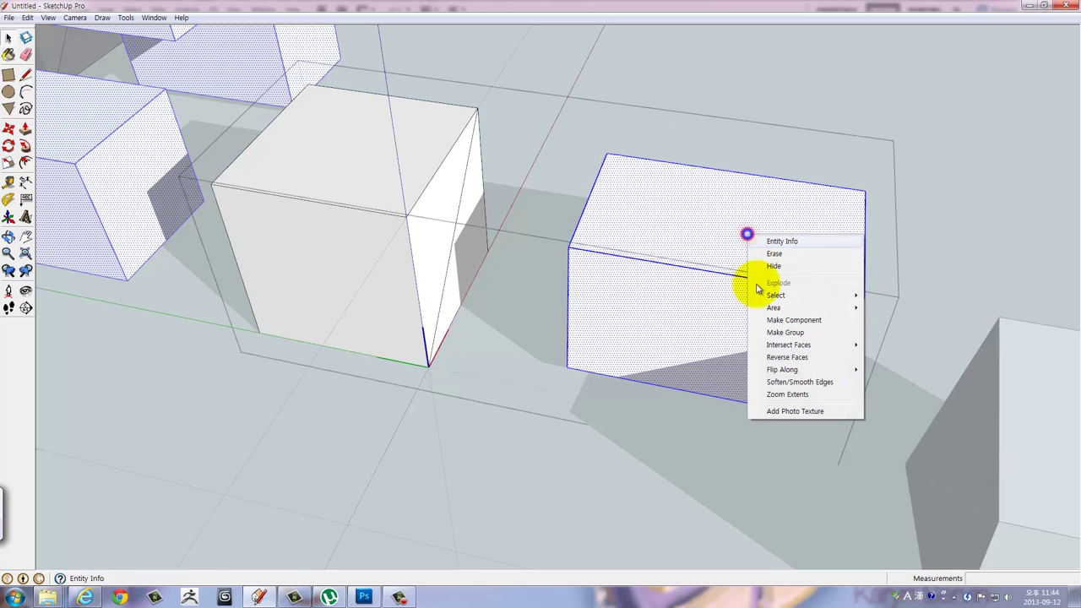
pyautogui.click(774, 325)
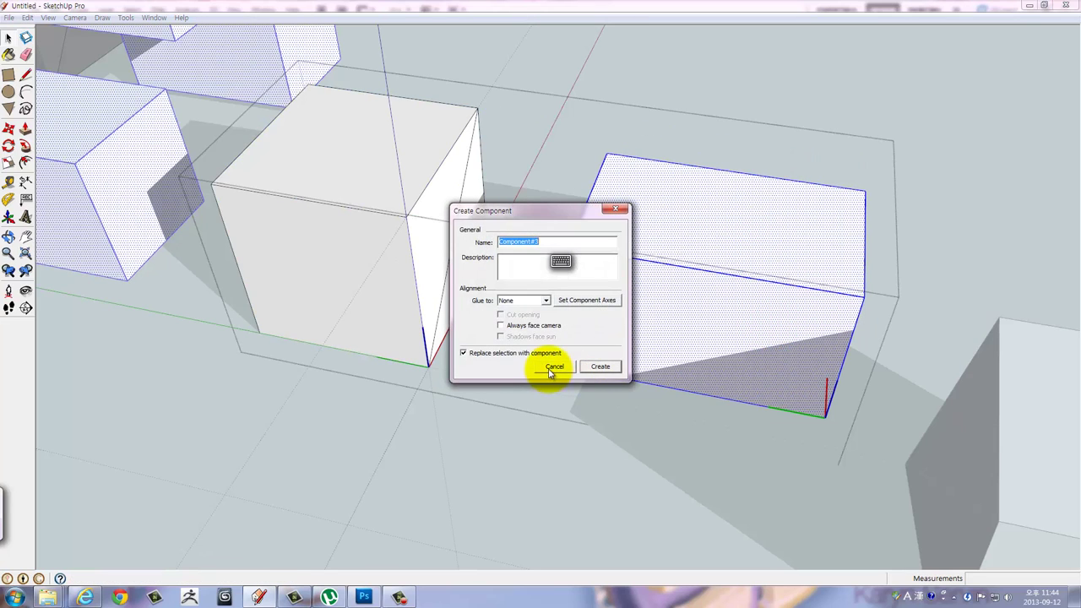
pyautogui.click(551, 369)
pyautogui.rightClick(686, 270)
pyautogui.click(714, 368)
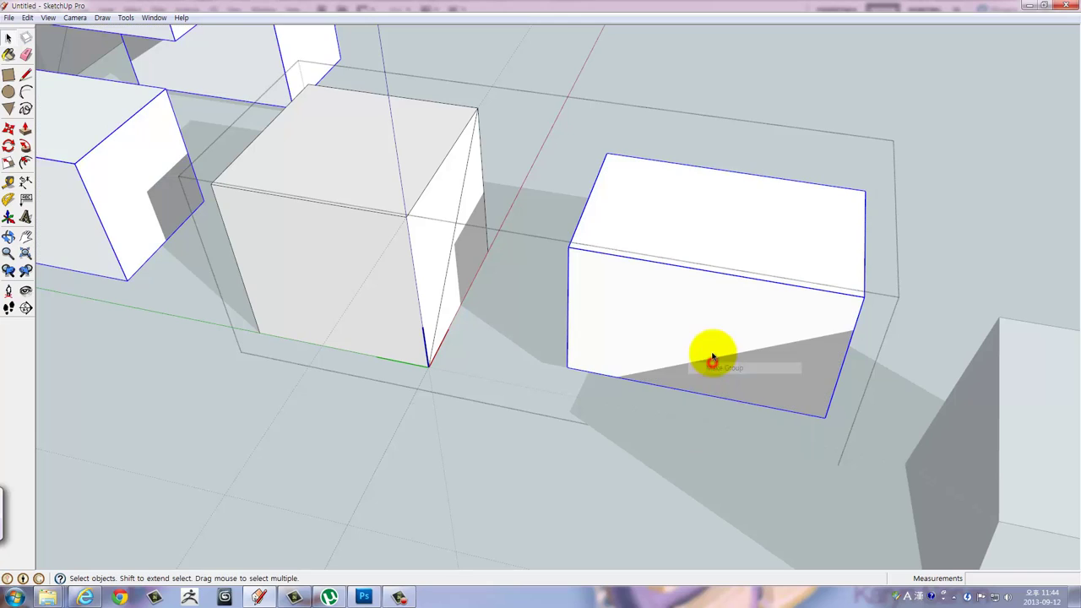
pyautogui.moveTo(715, 357)
pyautogui.mouseDown(button='middle')
pyautogui.moveTo(714, 446)
pyautogui.moveTo(733, 439)
pyautogui.mouseUp(button='middle')
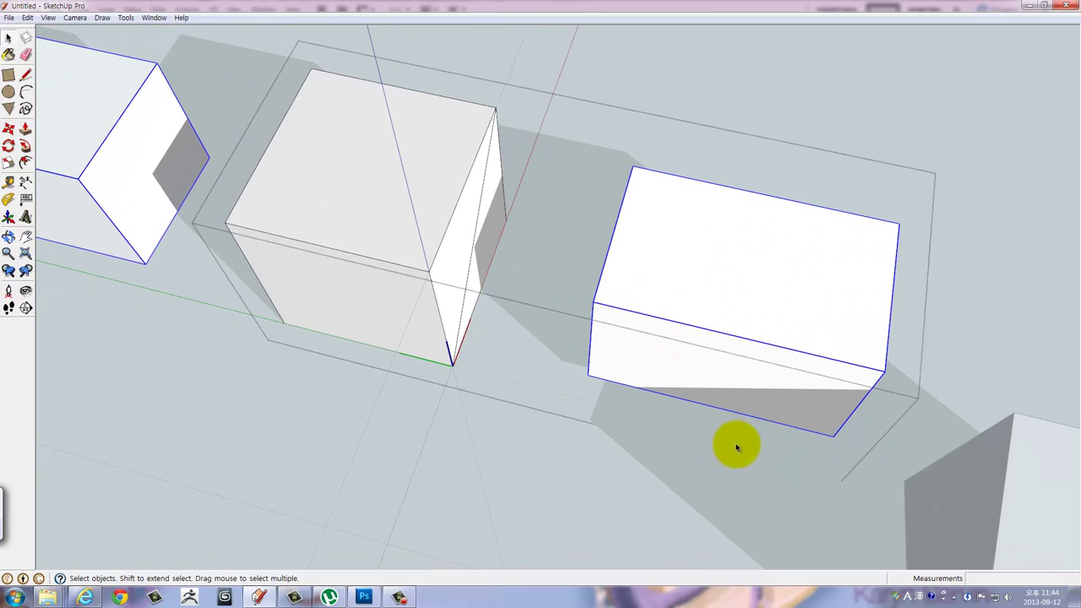
# Open the left cube, select its top-right edge, and try moving it with Move, cancelling each attempt.
pyautogui.doubleClick(445, 222)
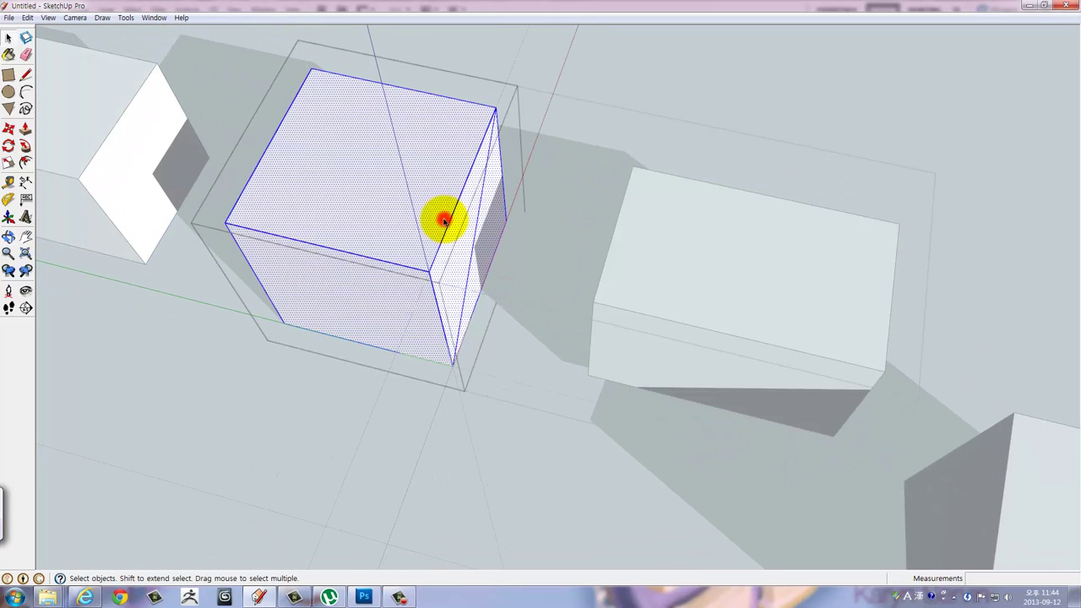
pyautogui.click(463, 102)
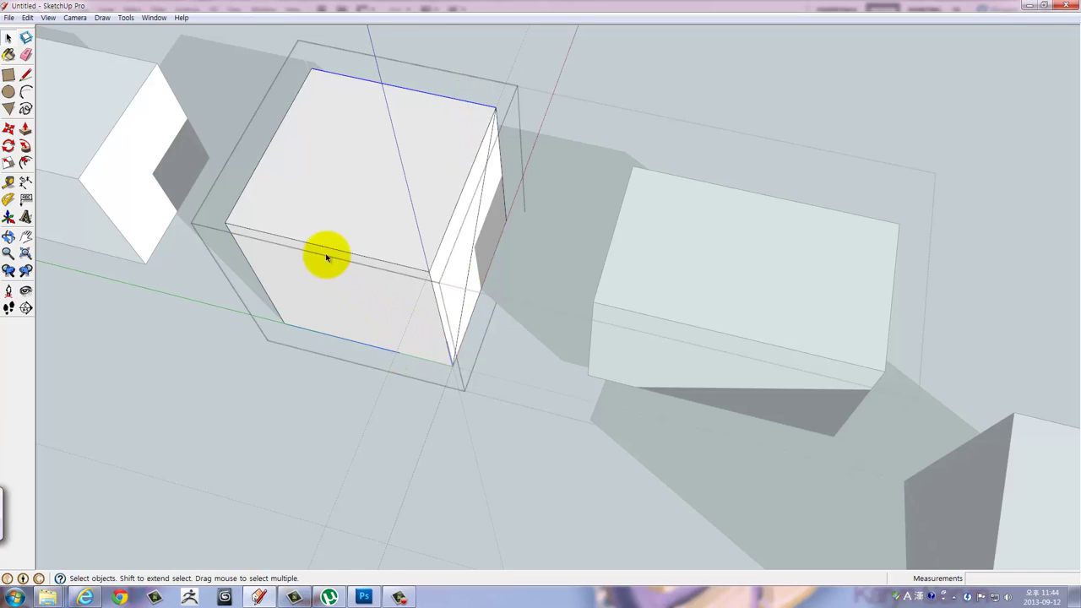
pyautogui.press('m')
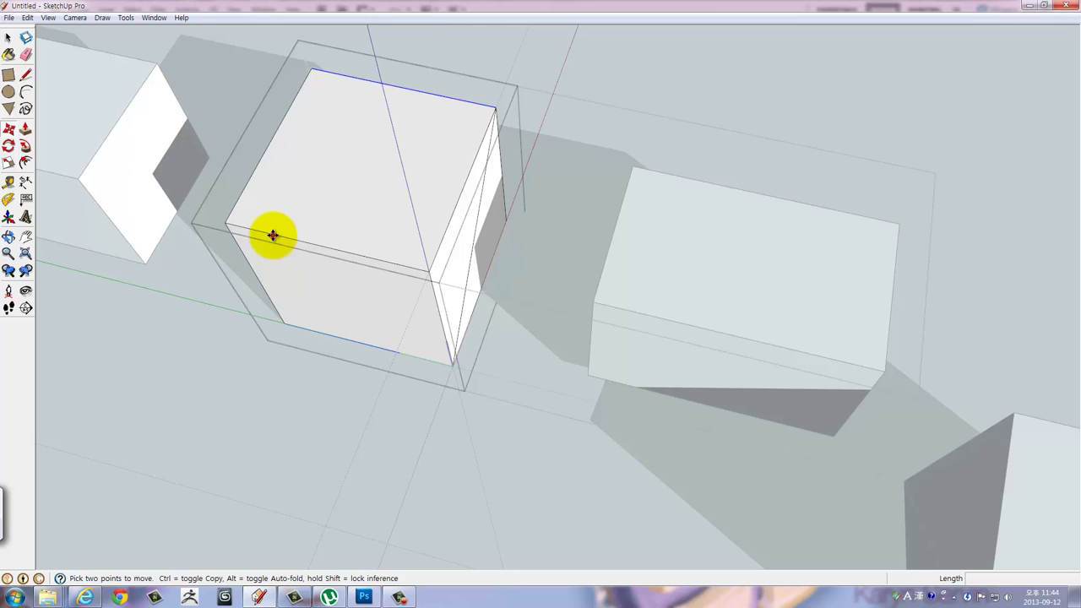
pyautogui.click(272, 235)
pyautogui.press('Escape')
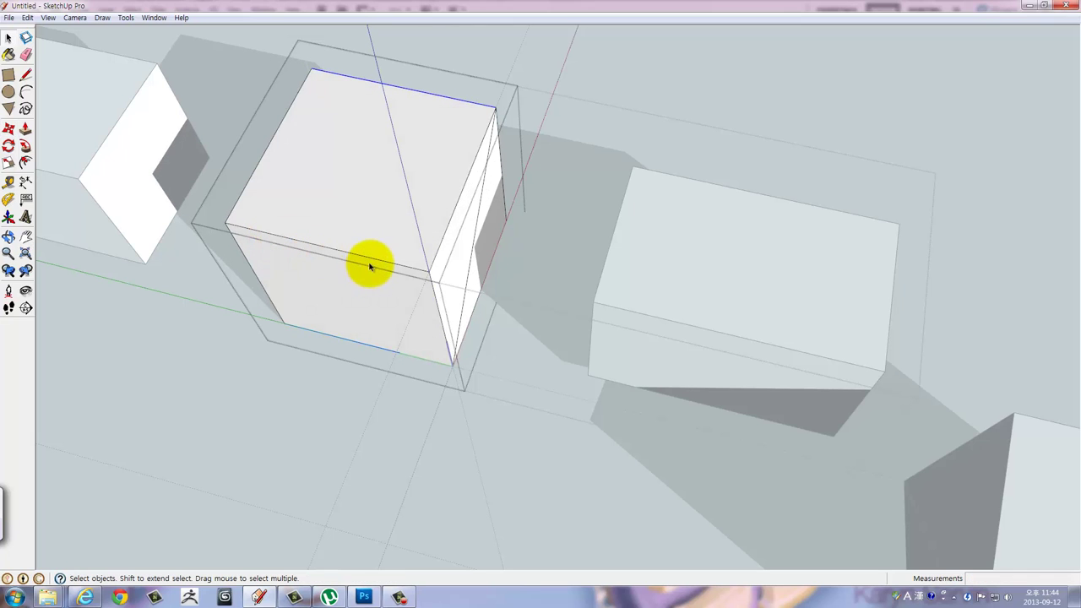
pyautogui.moveTo(404, 258)
pyautogui.mouseDown(button='middle')
pyautogui.moveTo(699, 326)
pyautogui.moveTo(194, 349)
pyautogui.moveTo(641, 423)
pyautogui.moveTo(664, 403)
pyautogui.moveTo(650, 355)
pyautogui.mouseUp(button='middle')
pyautogui.press('m')
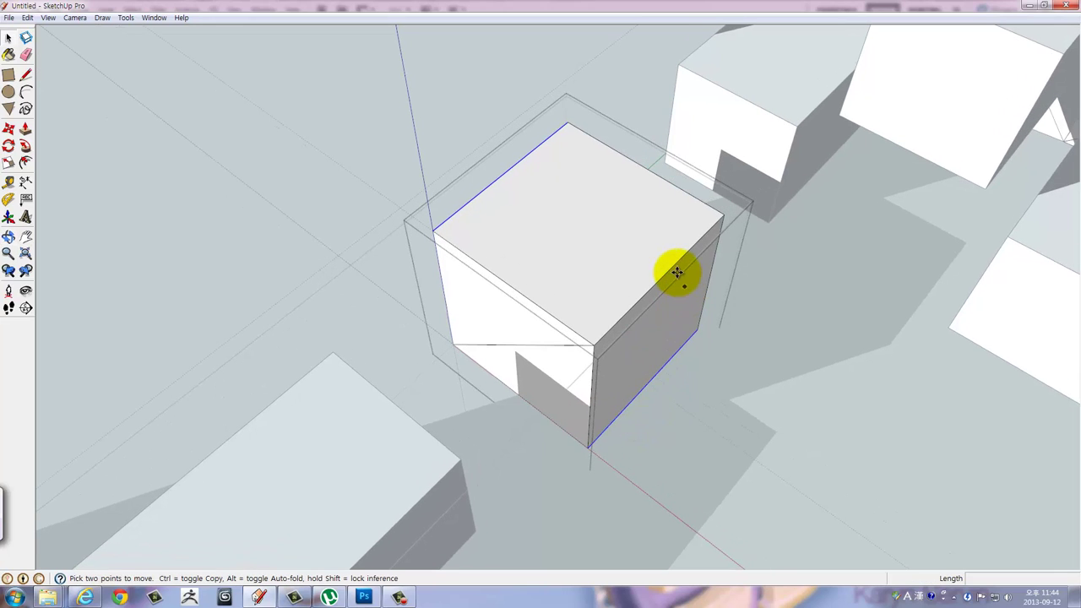
pyautogui.click(674, 267)
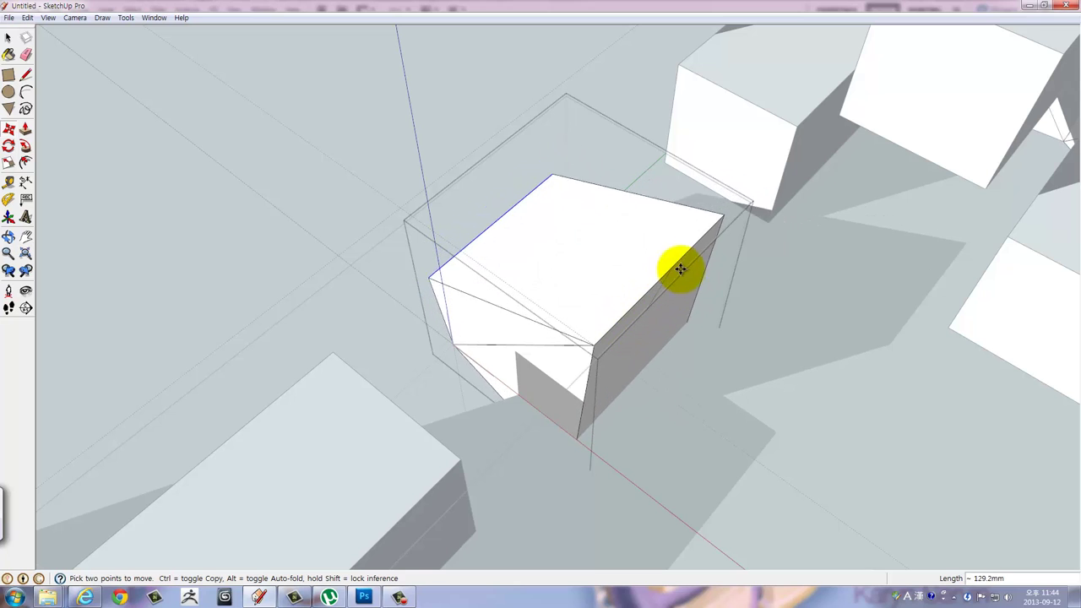
pyautogui.press('Escape')
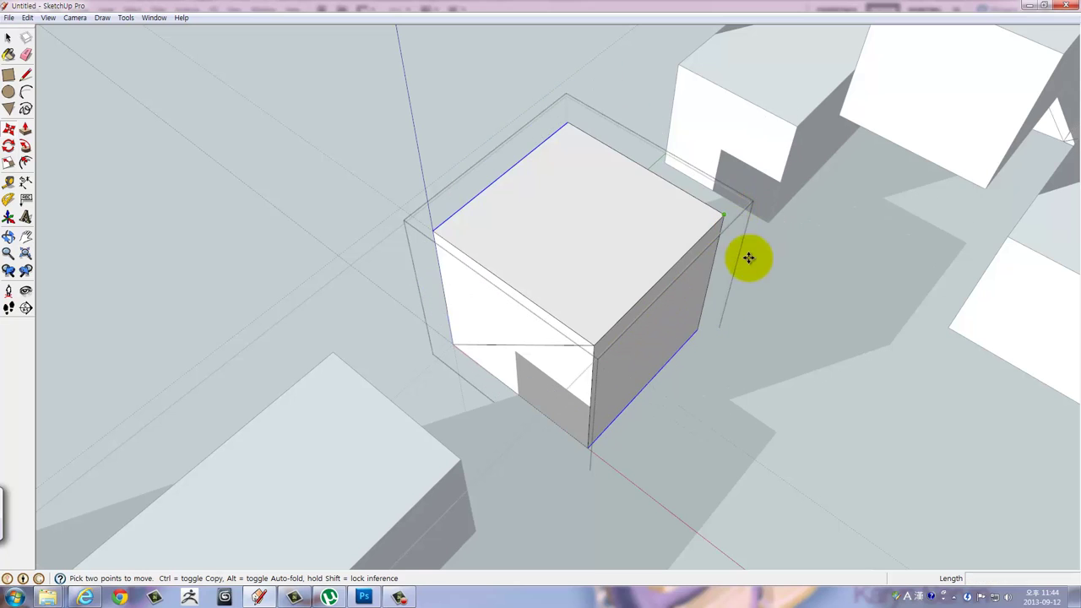
# Retry folding the cube's edge with Move, cancel it, then start moving the selected edges.
pyautogui.moveTo(750, 256)
pyautogui.mouseDown(button='middle')
pyautogui.moveTo(532, 292)
pyautogui.moveTo(519, 354)
pyautogui.moveTo(673, 330)
pyautogui.moveTo(608, 334)
pyautogui.mouseUp(button='middle')
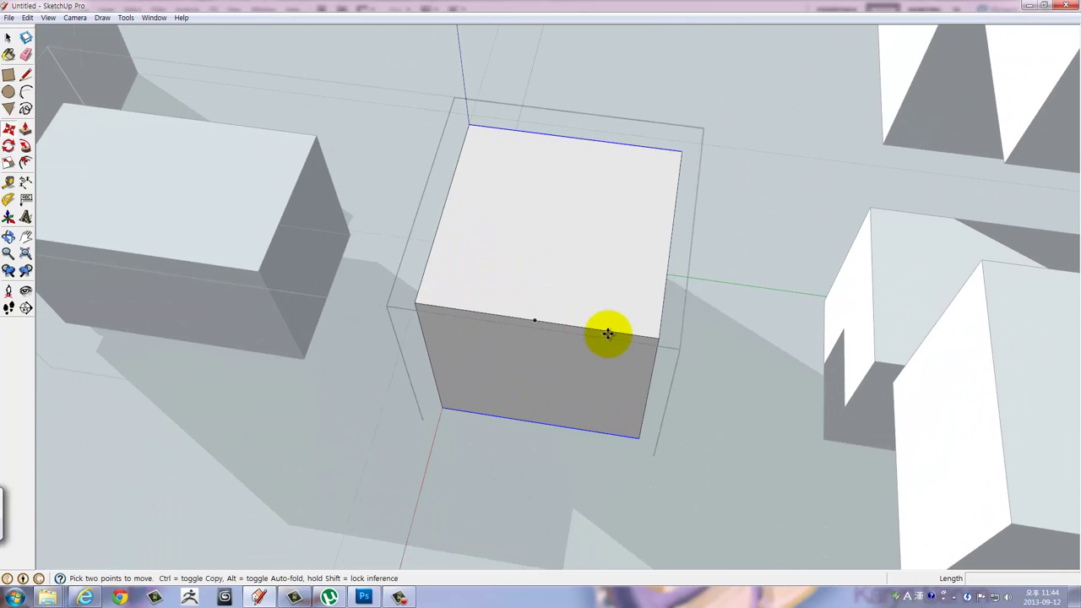
pyautogui.click(609, 334)
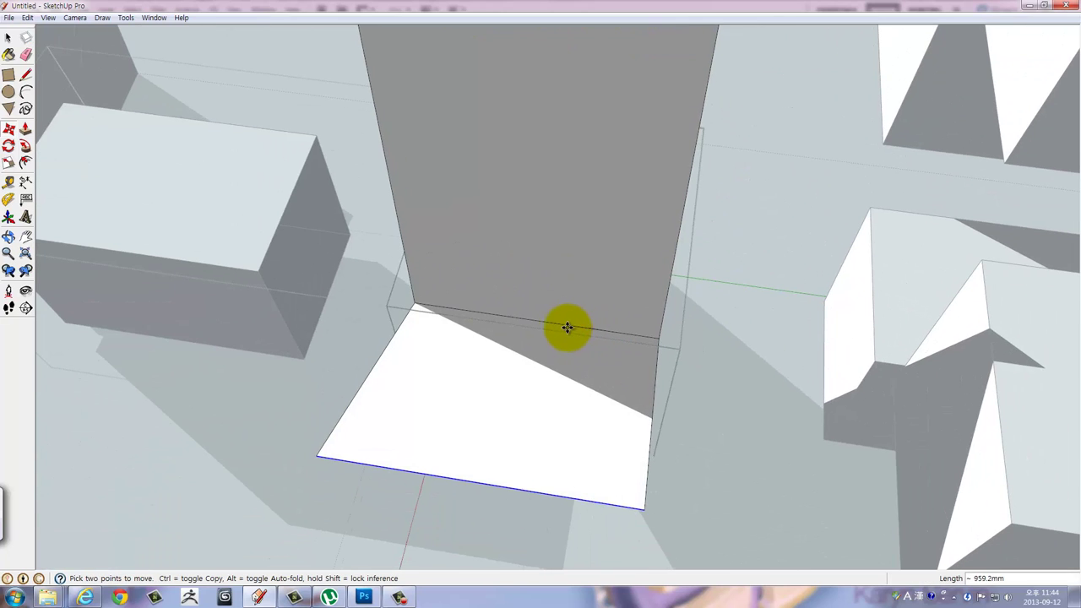
pyautogui.press('Escape')
pyautogui.moveTo(496, 326)
pyautogui.mouseDown(button='middle')
pyautogui.moveTo(514, 289)
pyautogui.moveTo(543, 313)
pyautogui.mouseUp(button='middle')
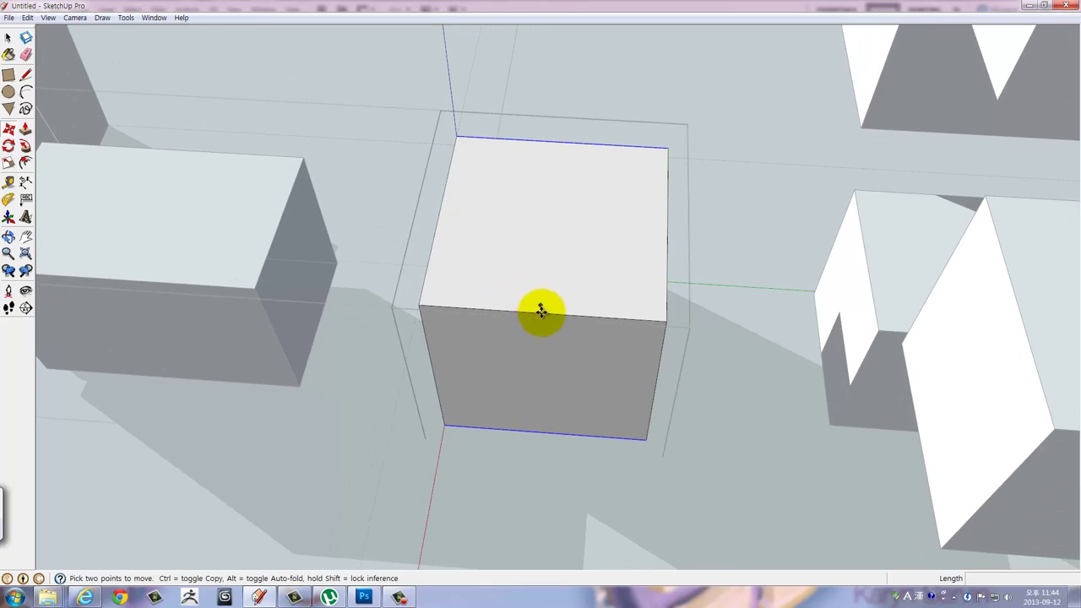
pyautogui.click(251, 287)
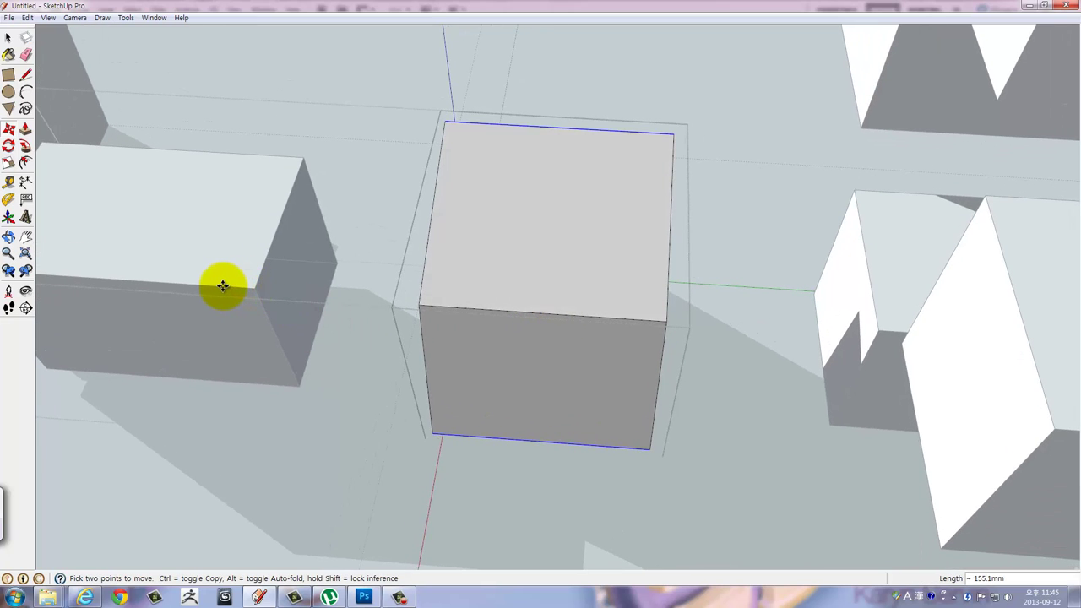
pyautogui.moveTo(253, 285)
pyautogui.mouseDown(button='middle')
pyautogui.moveTo(507, 282)
pyautogui.moveTo(616, 258)
pyautogui.moveTo(578, 322)
pyautogui.moveTo(475, 379)
pyautogui.moveTo(352, 367)
pyautogui.mouseUp(button='middle')
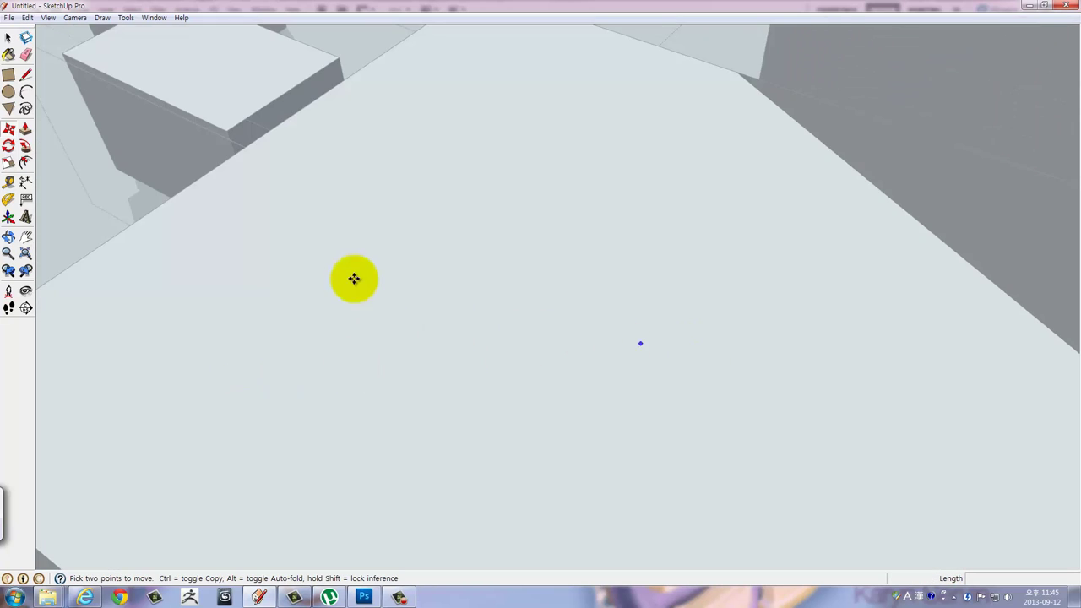
pyautogui.moveTo(355, 277)
pyautogui.mouseDown(button='middle')
pyautogui.moveTo(876, 486)
pyautogui.moveTo(712, 358)
pyautogui.mouseUp(button='middle')
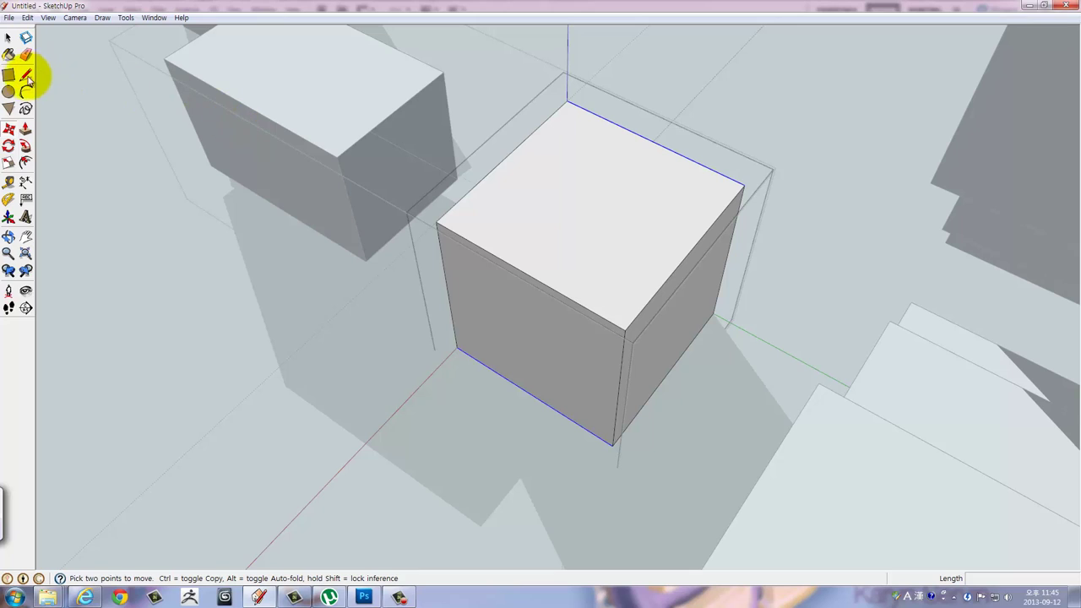
# Cancel a stray line and move the cube to its new position.
pyautogui.click(25, 74)
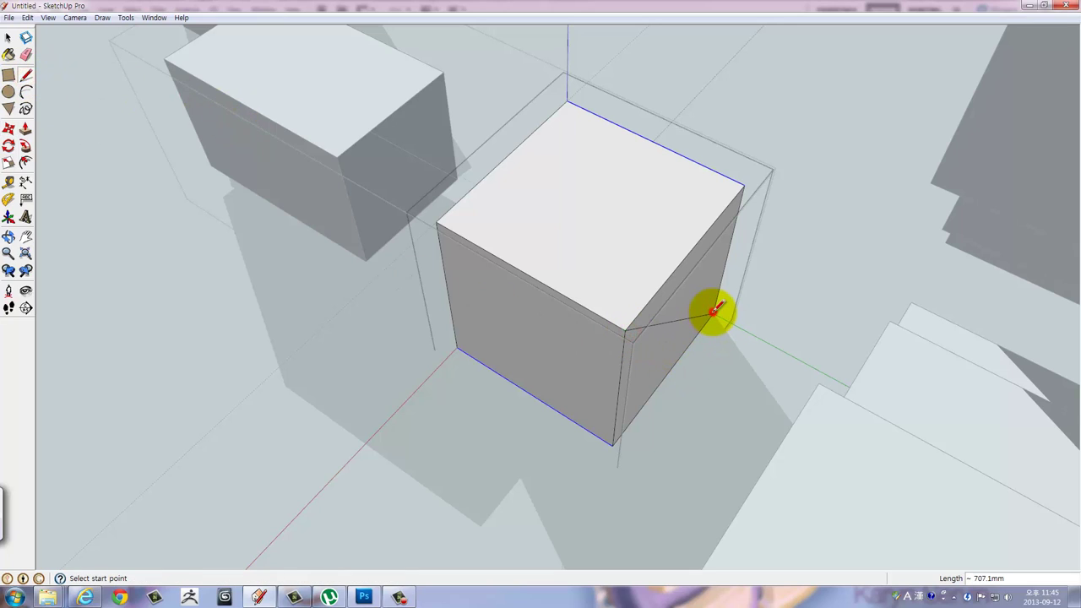
pyautogui.press('Escape')
pyautogui.press('space')
pyautogui.moveTo(591, 355); pyautogui.dragTo(623, 367, button='middle')
pyautogui.press('m')
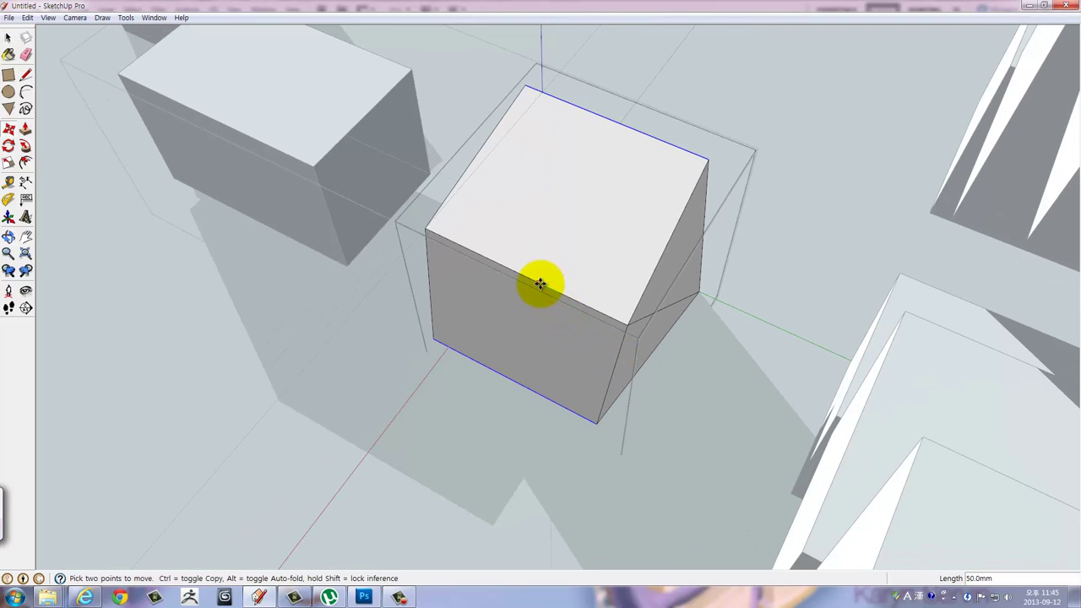
pyautogui.click(535, 281)
pyautogui.moveTo(470, 345)
pyautogui.mouseDown(button='middle')
pyautogui.moveTo(786, 279)
pyautogui.moveTo(569, 369)
pyautogui.moveTo(664, 445)
pyautogui.mouseUp(button='middle')
pyautogui.scroll(-2, 665, 445)
pyautogui.scroll(-2, 665, 445)
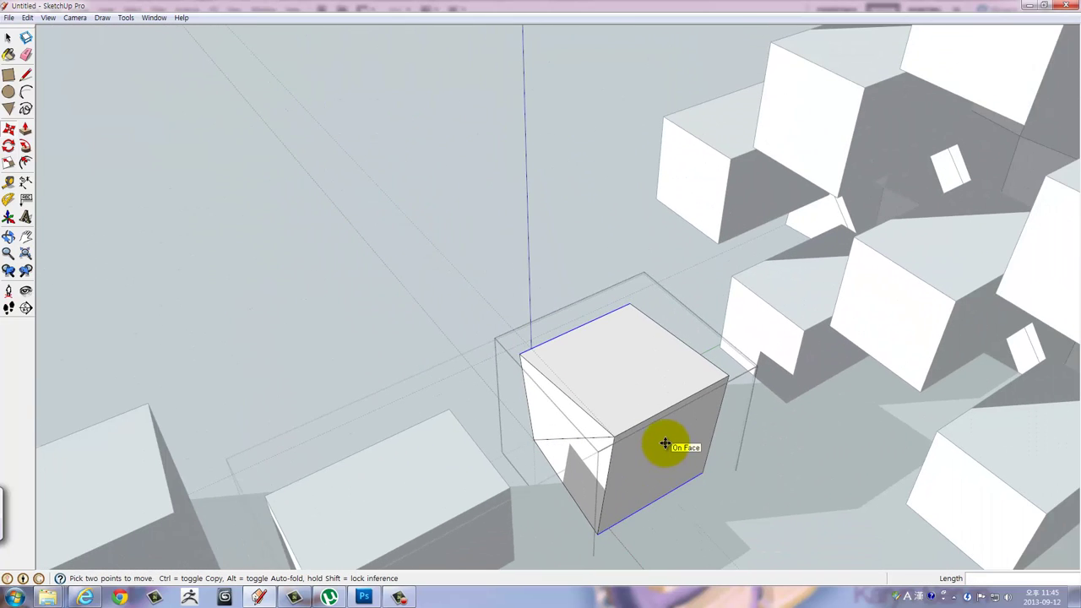
pyautogui.moveTo(651, 363)
pyautogui.mouseDown(button='middle')
pyautogui.moveTo(614, 362)
pyautogui.moveTo(546, 321)
pyautogui.mouseUp(button='middle')
# Select the boxes around the cube, move them against its sides, then right-click the cube.
pyautogui.press('space')
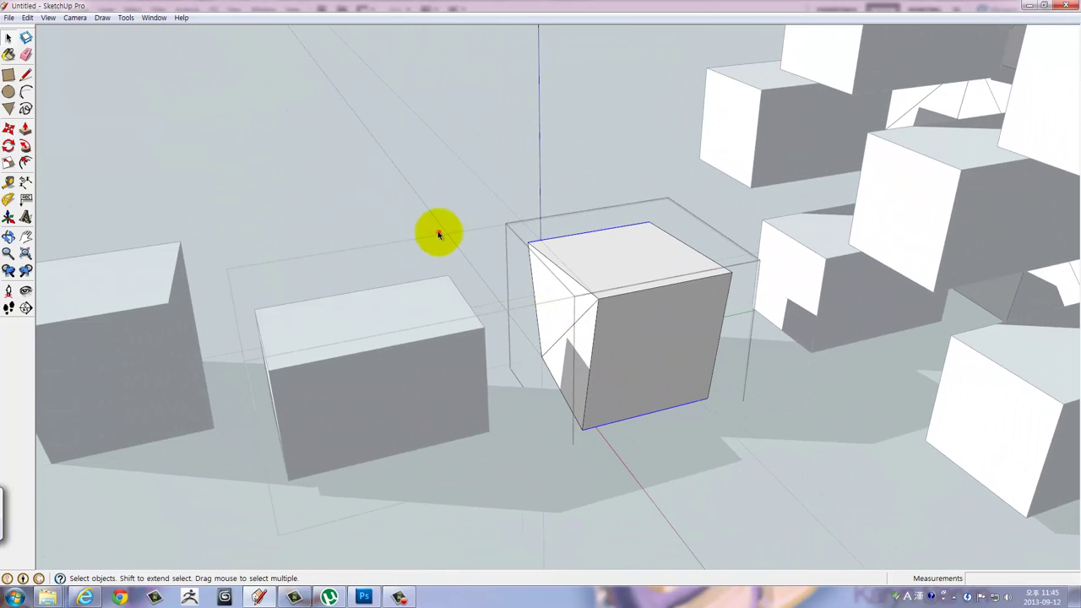
pyautogui.click(437, 231)
pyautogui.click(430, 358)
pyautogui.moveTo(490, 415); pyautogui.dragTo(482, 446, button='middle')
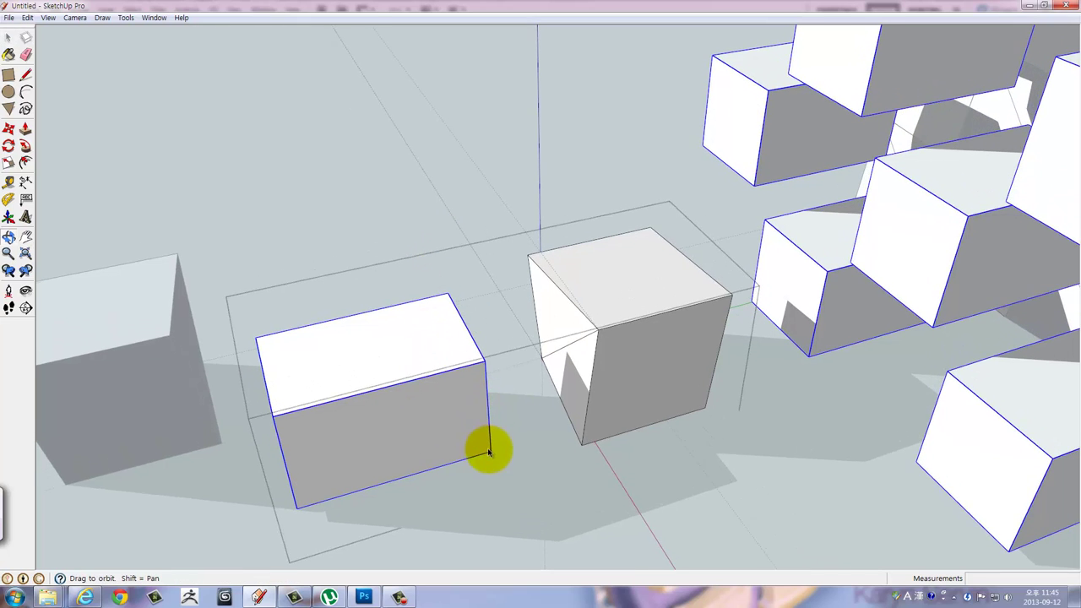
pyautogui.press('m')
pyautogui.click(450, 516)
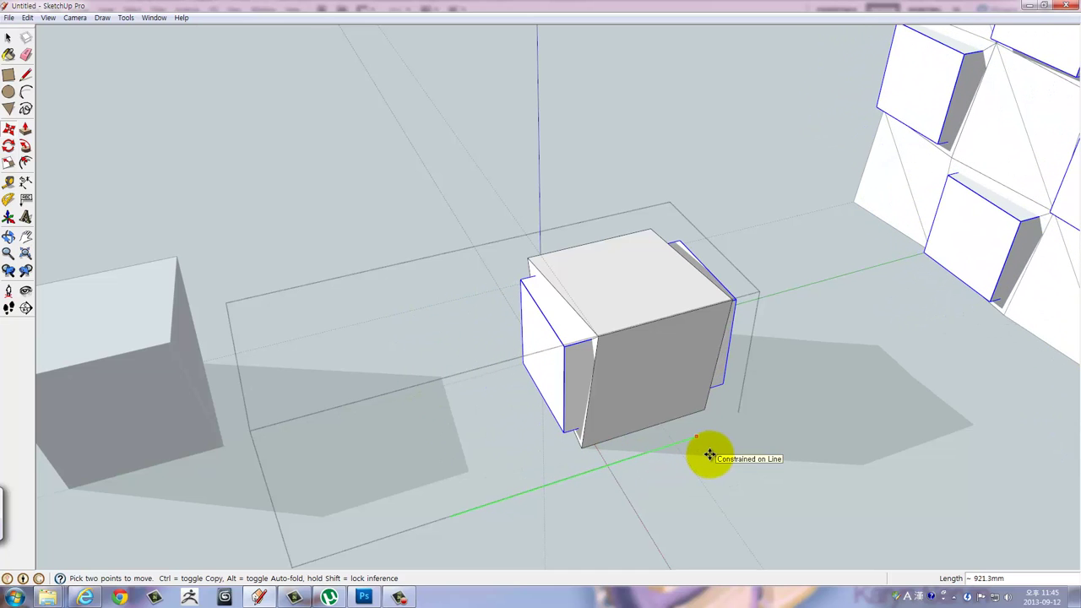
pyautogui.click(701, 456)
pyautogui.moveTo(701, 456)
pyautogui.mouseDown(button='middle')
pyautogui.moveTo(683, 467)
pyautogui.moveTo(907, 465)
pyautogui.moveTo(687, 432)
pyautogui.mouseUp(button='middle')
pyautogui.press('space')
pyautogui.tripleClick(706, 235)
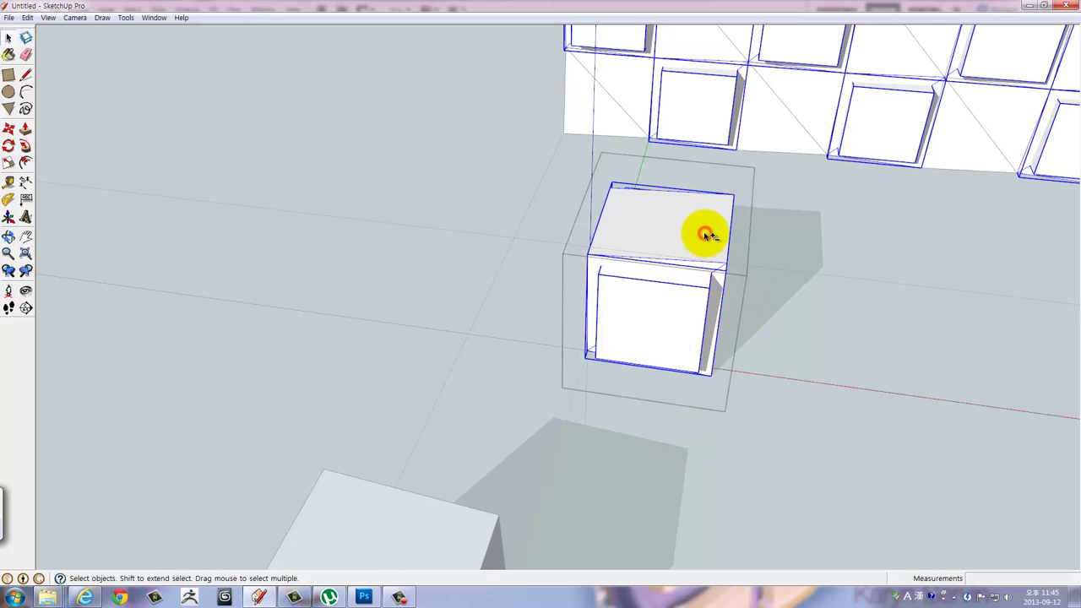
pyautogui.rightClick(693, 243)
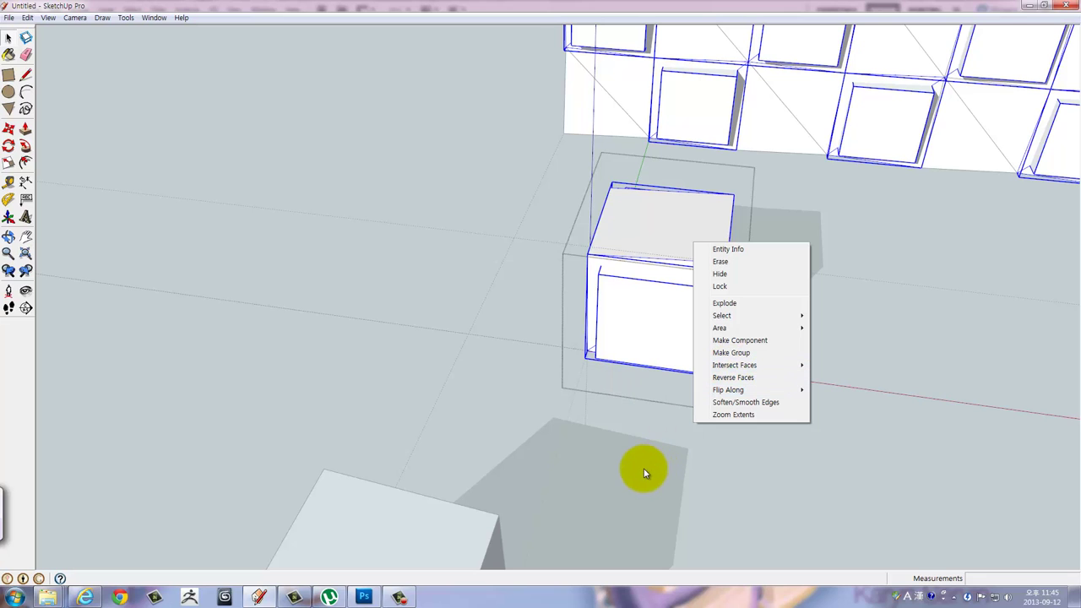
# Select the cube group with the left panel, view their context menu, then dismiss it.
pyautogui.click(537, 360)
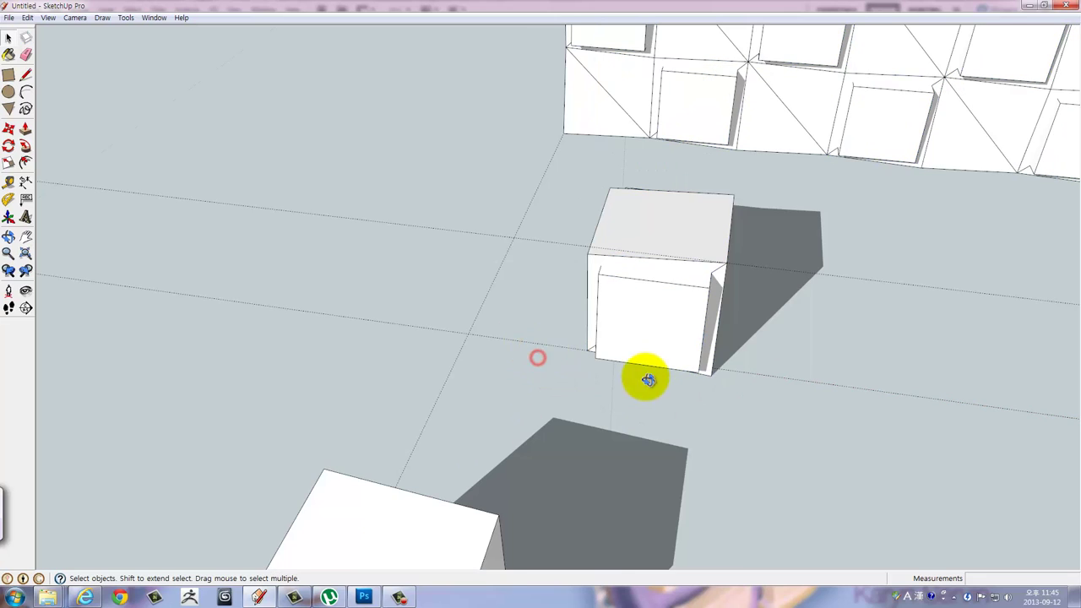
pyautogui.moveTo(647, 374)
pyautogui.mouseDown(button='middle')
pyautogui.moveTo(358, 403)
pyautogui.moveTo(314, 379)
pyautogui.moveTo(484, 295)
pyautogui.mouseUp(button='middle')
pyautogui.scroll(2, 484, 295)
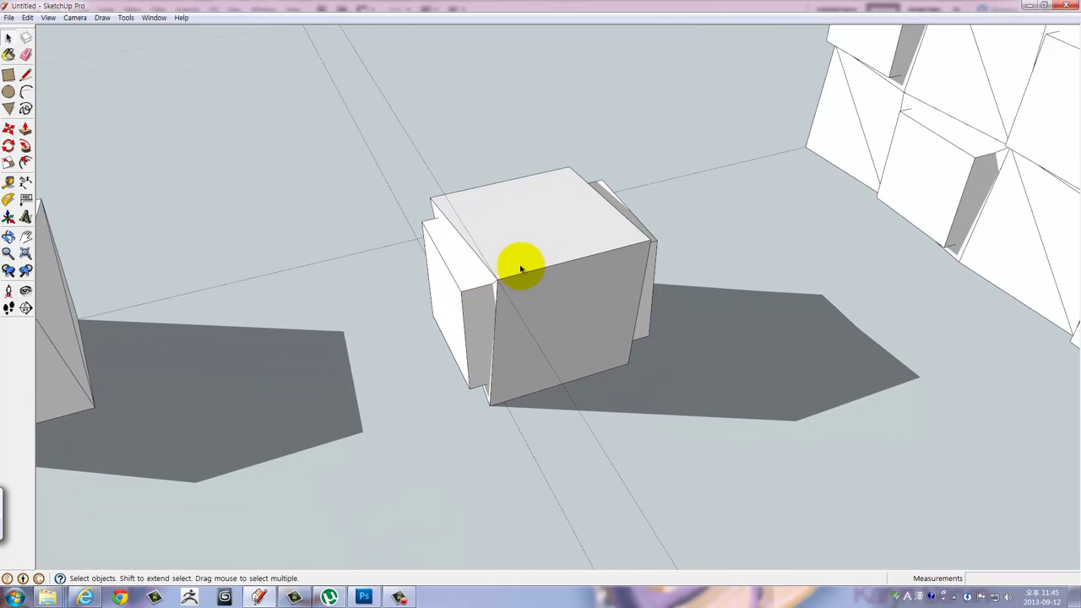
pyautogui.scroll(3, 518, 265)
pyautogui.click(547, 231)
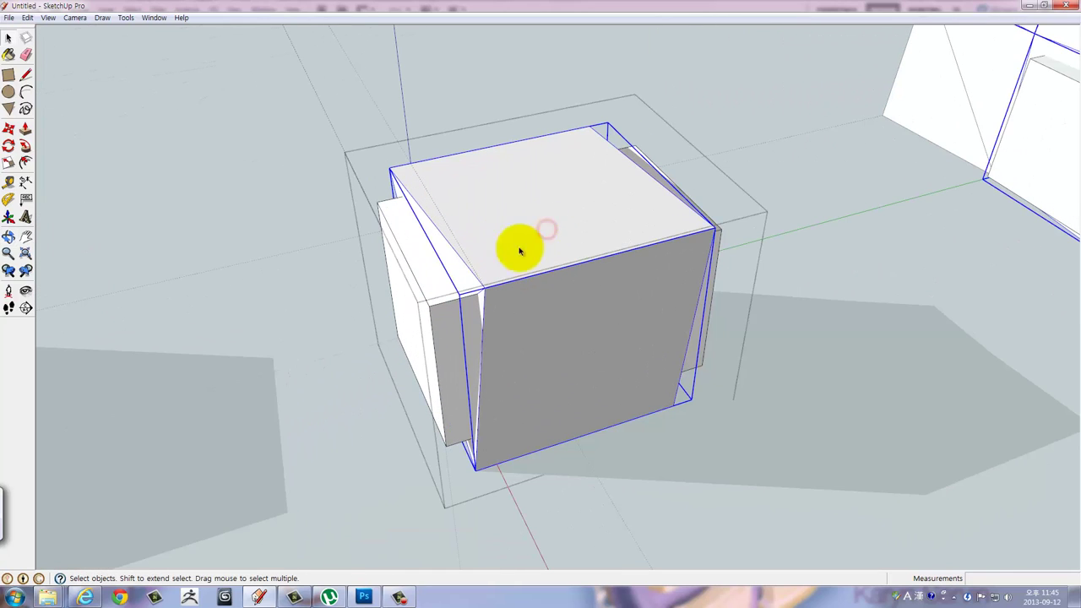
pyautogui.keyDown('shift'); pyautogui.click(430, 279); pyautogui.keyUp('shift')
pyautogui.rightClick(431, 284)
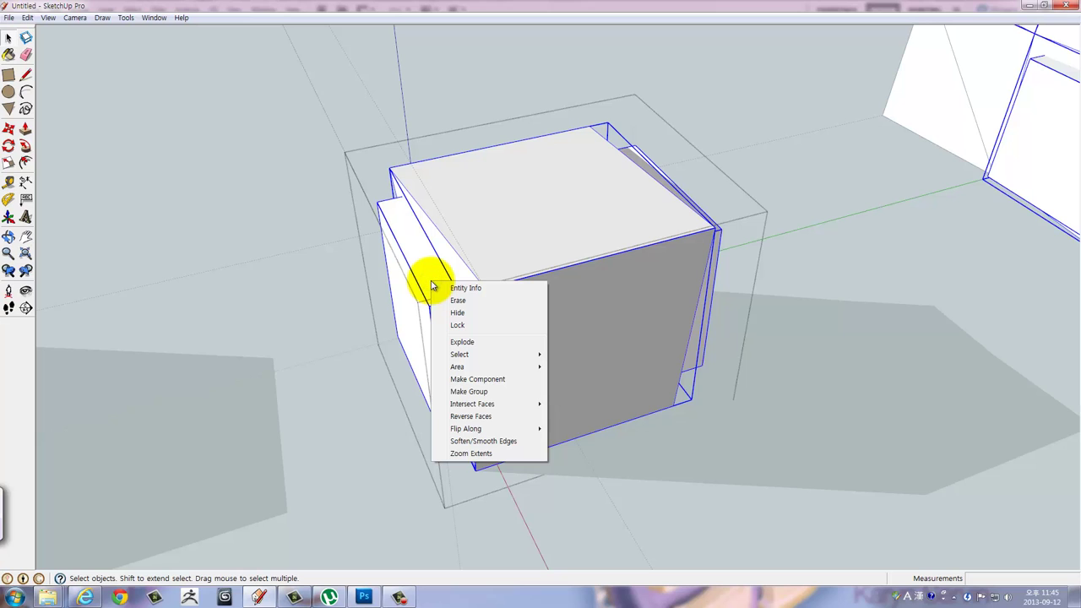
pyautogui.click(783, 196)
# Enter the cube group and its side piece, then draw a rectangle across the frame's opening.
pyautogui.moveTo(543, 294)
pyautogui.mouseDown(button='middle')
pyautogui.moveTo(557, 357)
pyautogui.moveTo(286, 423)
pyautogui.moveTo(553, 315)
pyautogui.mouseUp(button='middle')
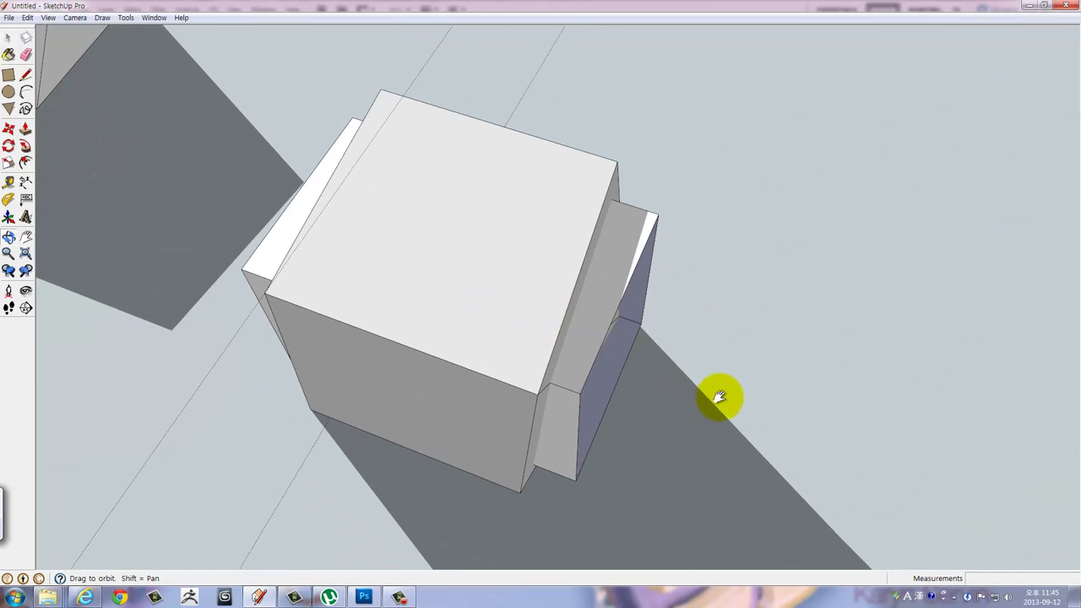
pyautogui.moveTo(717, 394)
pyautogui.mouseDown(button='middle')
pyautogui.moveTo(725, 348)
pyautogui.moveTo(658, 242)
pyautogui.moveTo(704, 290)
pyautogui.mouseUp(button='middle')
pyautogui.click(705, 289)
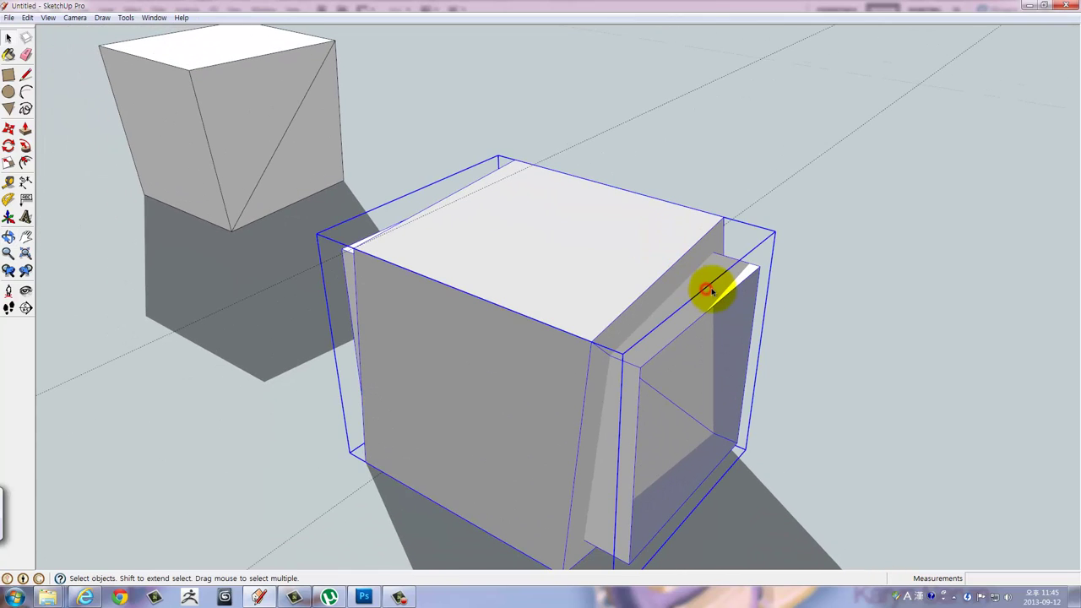
pyautogui.doubleClick(713, 290)
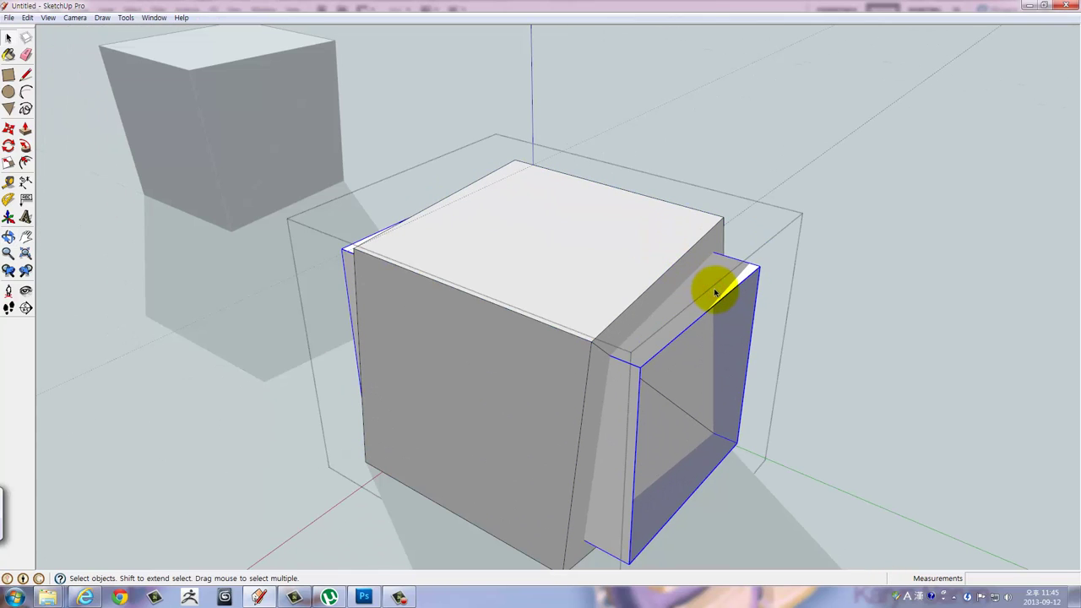
pyautogui.doubleClick(713, 292)
pyautogui.tripleClick(714, 292)
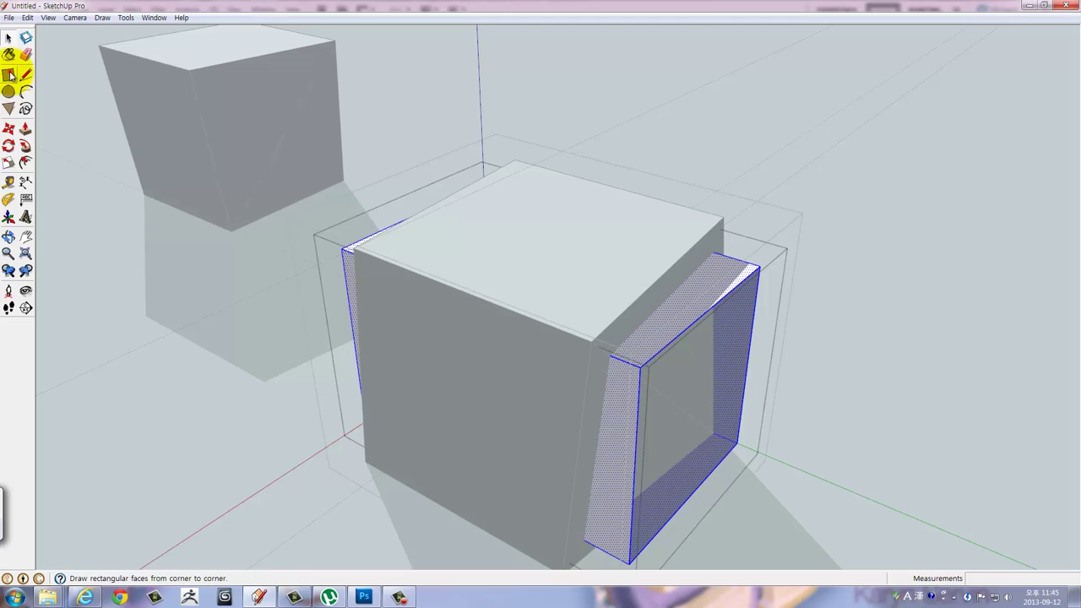
pyautogui.click(9, 75)
pyautogui.click(639, 368)
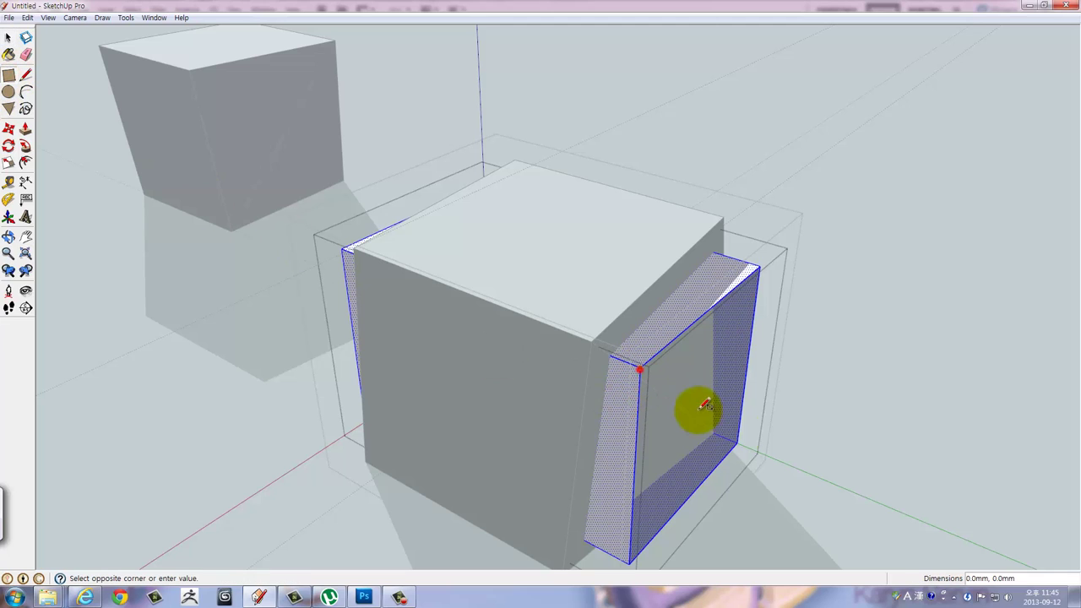
pyautogui.click(743, 438)
pyautogui.moveTo(735, 442); pyautogui.dragTo(531, 398, button='middle')
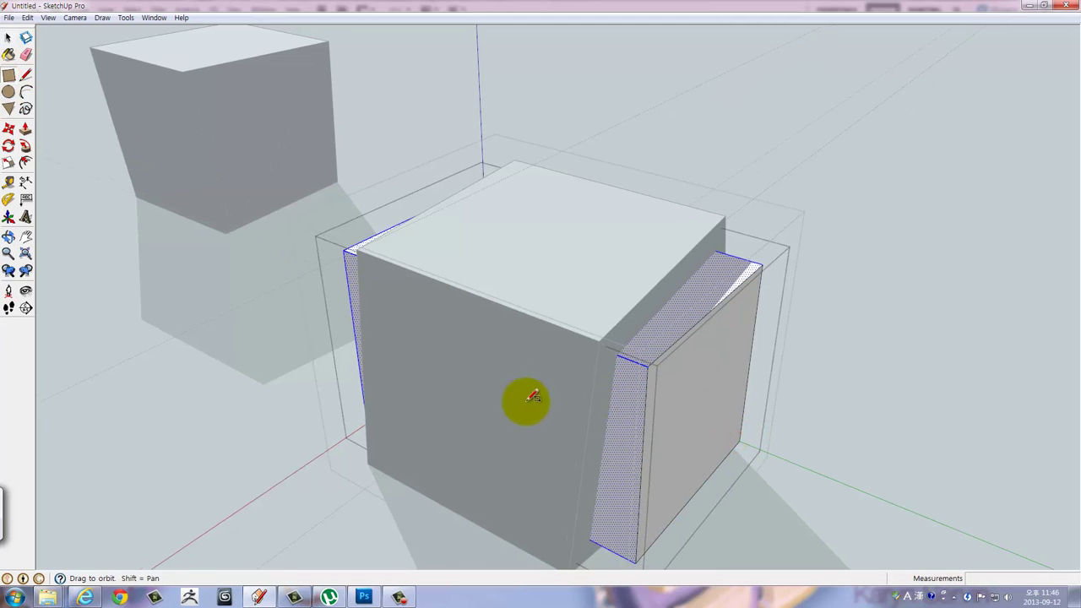
# Select the side piece and the box's geometry, open its context menu, then select the left panel.
pyautogui.press('space')
pyautogui.tripleClick(678, 411)
pyautogui.moveTo(337, 374)
pyautogui.mouseDown(button='middle')
pyautogui.moveTo(656, 415)
pyautogui.moveTo(302, 157)
pyautogui.moveTo(430, 222)
pyautogui.mouseUp(button='middle')
pyautogui.tripleClick(509, 297)
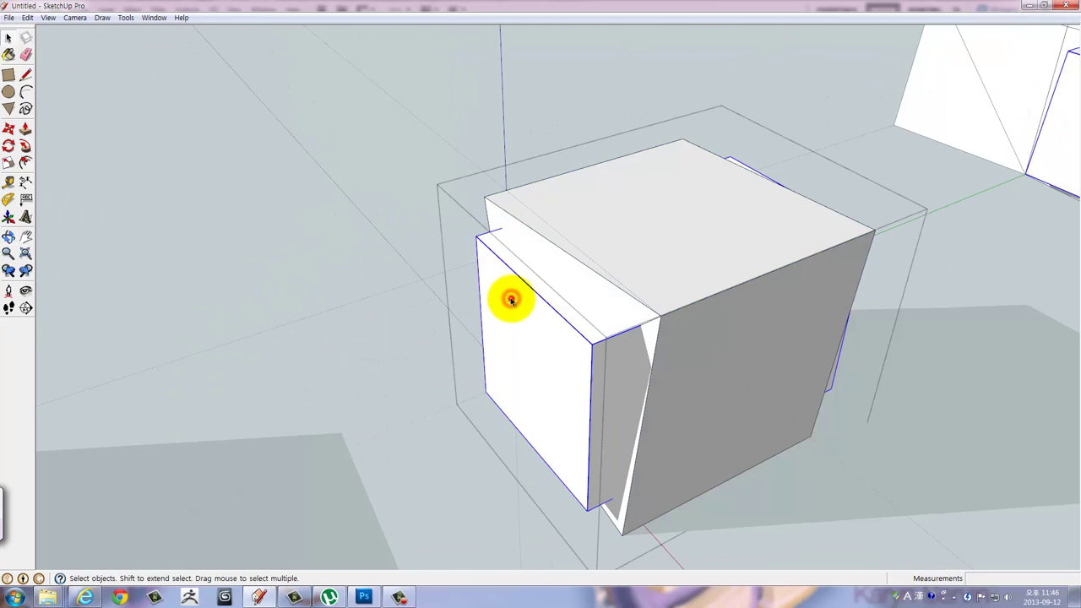
pyautogui.click(572, 246)
pyautogui.rightClick(572, 246)
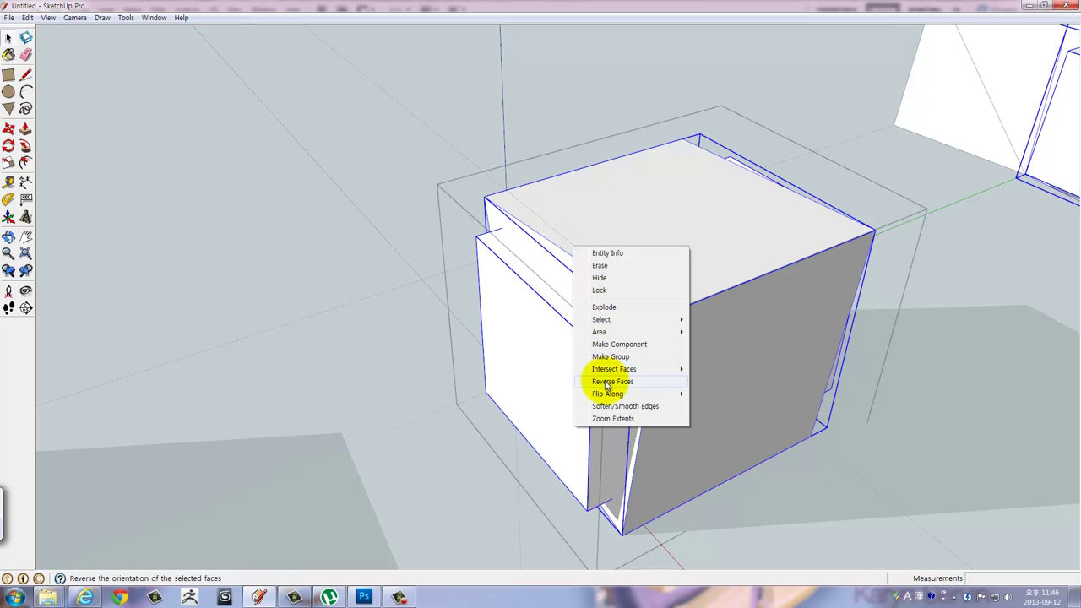
pyautogui.click(498, 341)
pyautogui.moveTo(536, 345)
pyautogui.mouseDown(button='middle')
pyautogui.moveTo(623, 352)
pyautogui.moveTo(614, 340)
pyautogui.mouseUp(button='middle')
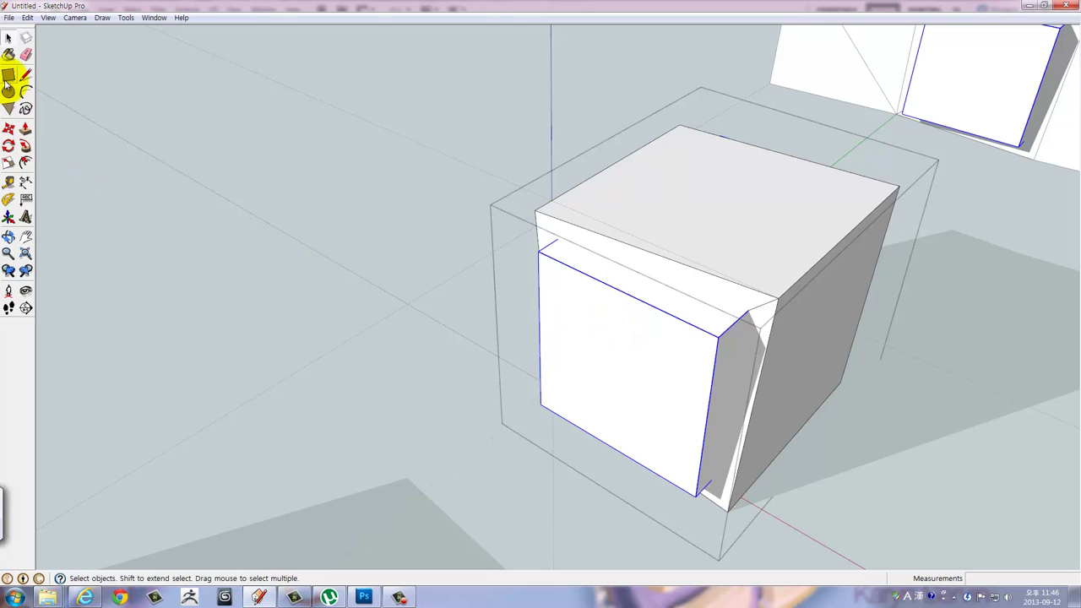
# Draw a rectangle covering the left panel from its top corner to its bottom corner.
pyautogui.click(9, 76)
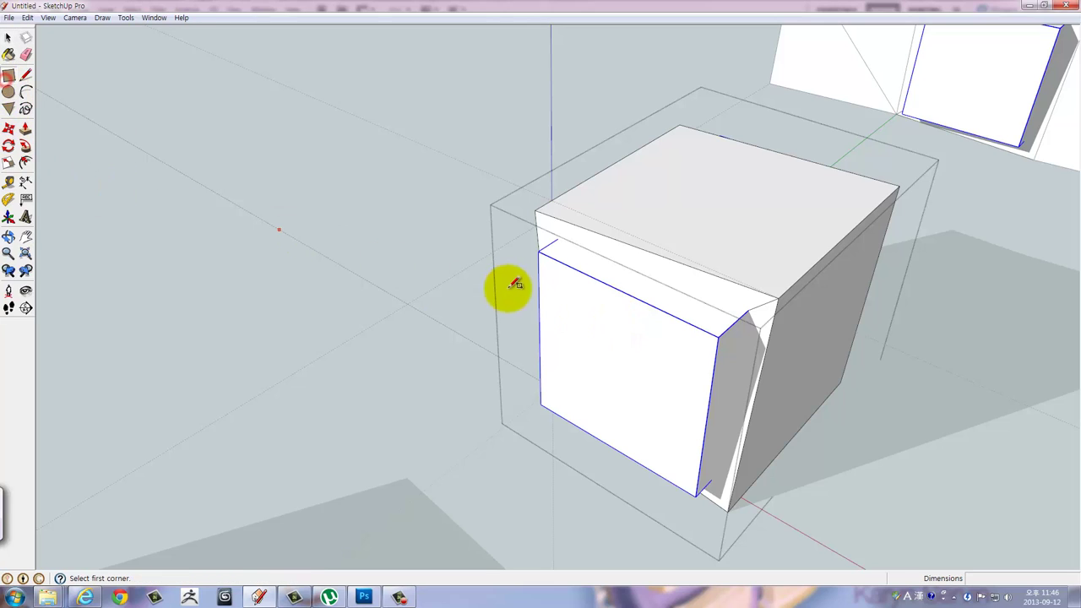
pyautogui.click(539, 251)
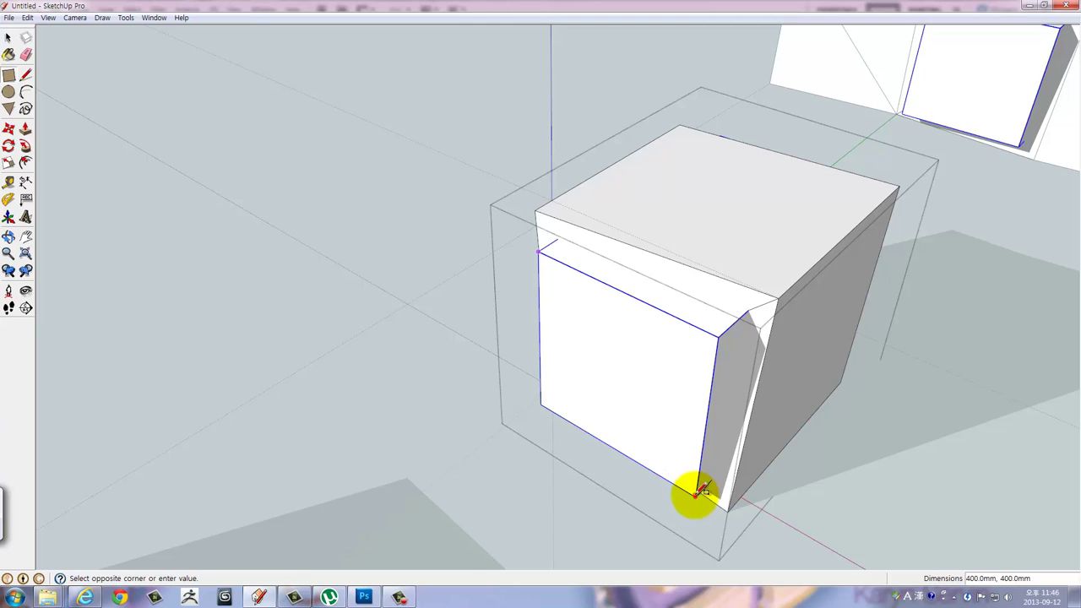
pyautogui.click(694, 494)
pyautogui.press('space')
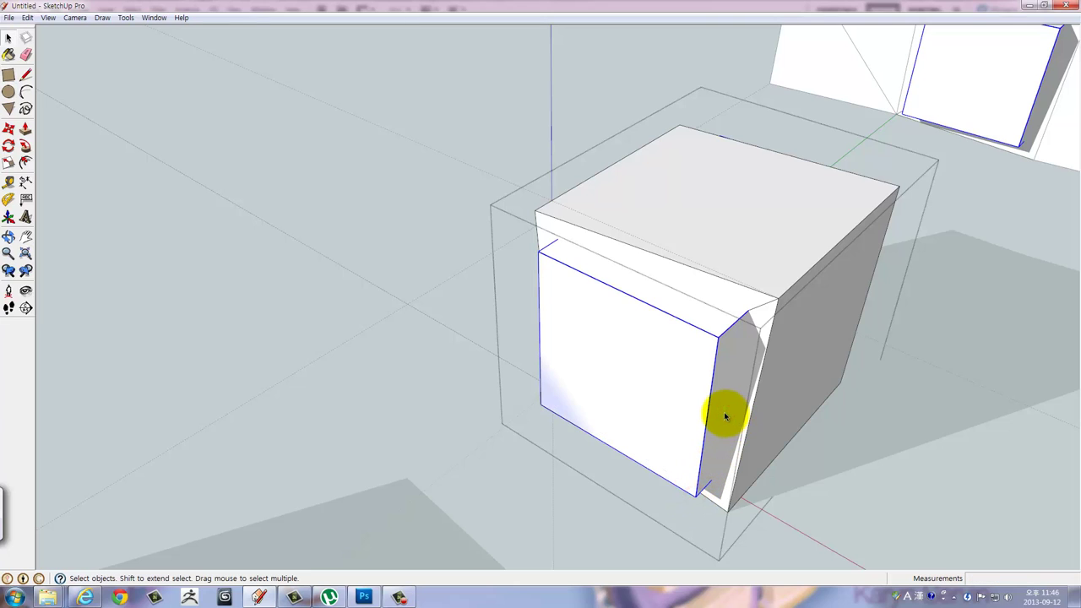
pyautogui.click(651, 384)
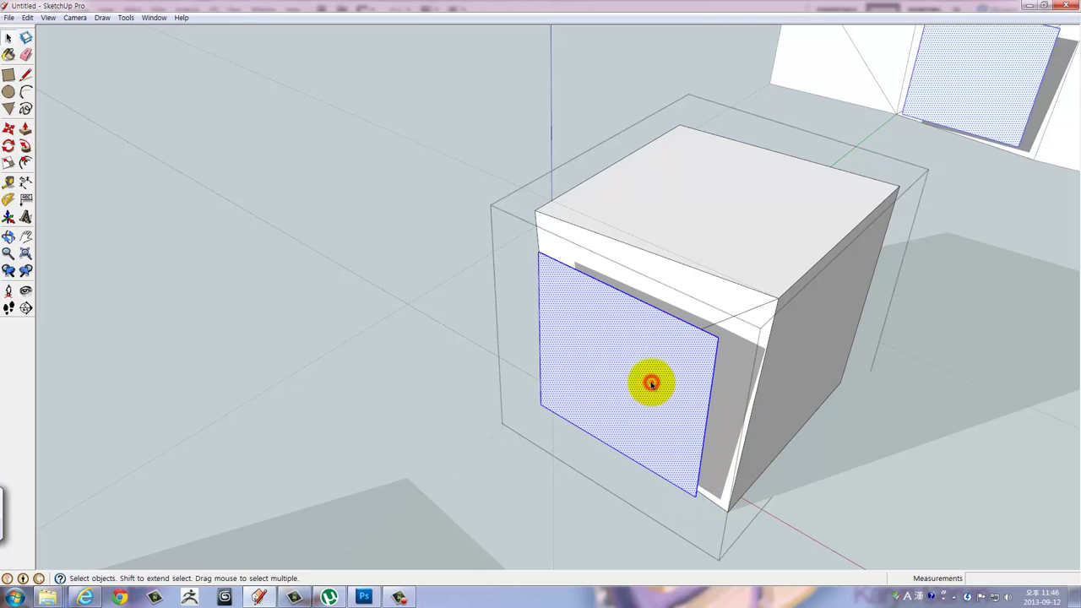
pyautogui.moveTo(651, 383)
pyautogui.mouseDown(button='middle')
pyautogui.moveTo(297, 313)
pyautogui.moveTo(345, 251)
pyautogui.moveTo(417, 193)
pyautogui.moveTo(575, 187)
pyautogui.moveTo(591, 337)
pyautogui.mouseUp(button='middle')
# Push/Pull the panel rectangle outward past the cube into a long box.
pyautogui.click(28, 127)
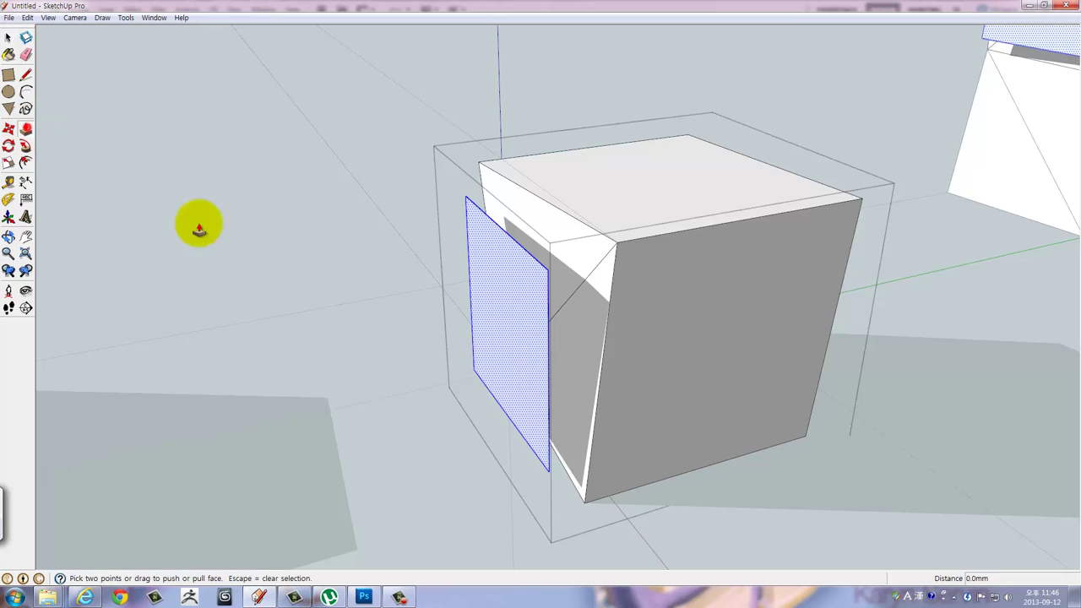
pyautogui.click(517, 362)
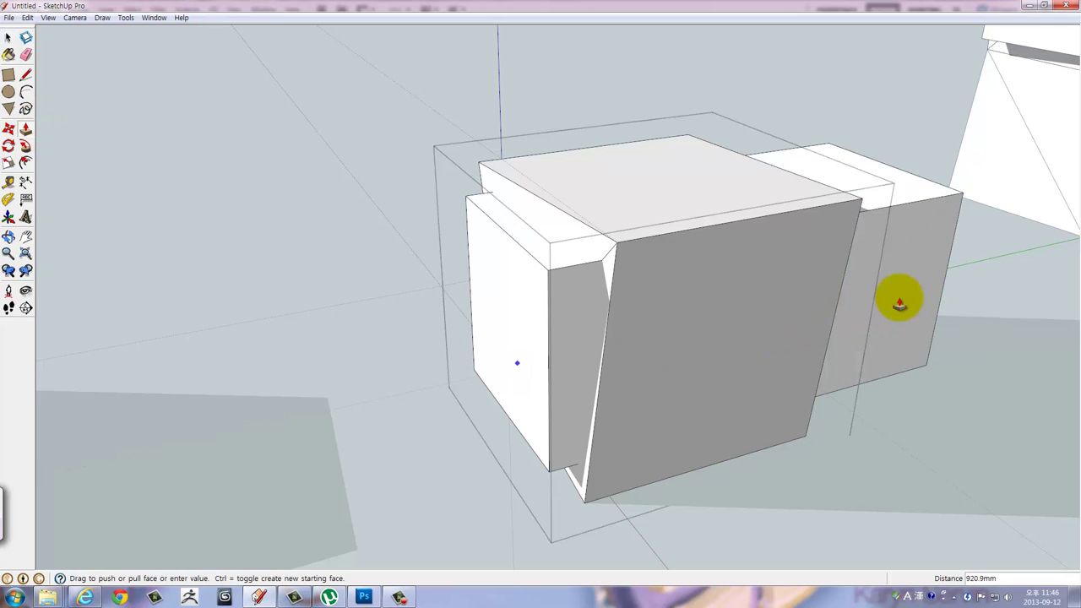
pyautogui.click(897, 297)
pyautogui.moveTo(931, 360)
pyautogui.mouseDown(button='middle')
pyautogui.moveTo(666, 278)
pyautogui.moveTo(602, 275)
pyautogui.moveTo(776, 403)
pyautogui.moveTo(828, 217)
pyautogui.mouseUp(button='middle')
# Make all of the extruded box's geometry into its own group.
pyautogui.click(819, 169)
pyautogui.tripleClick(854, 260)
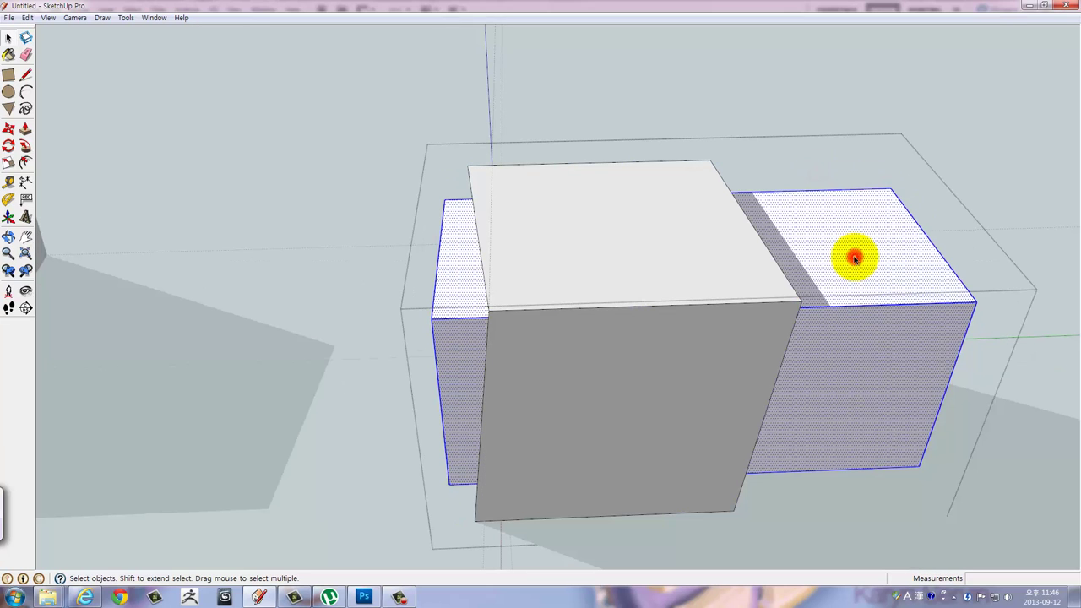
pyautogui.rightClick(854, 259)
pyautogui.click(879, 355)
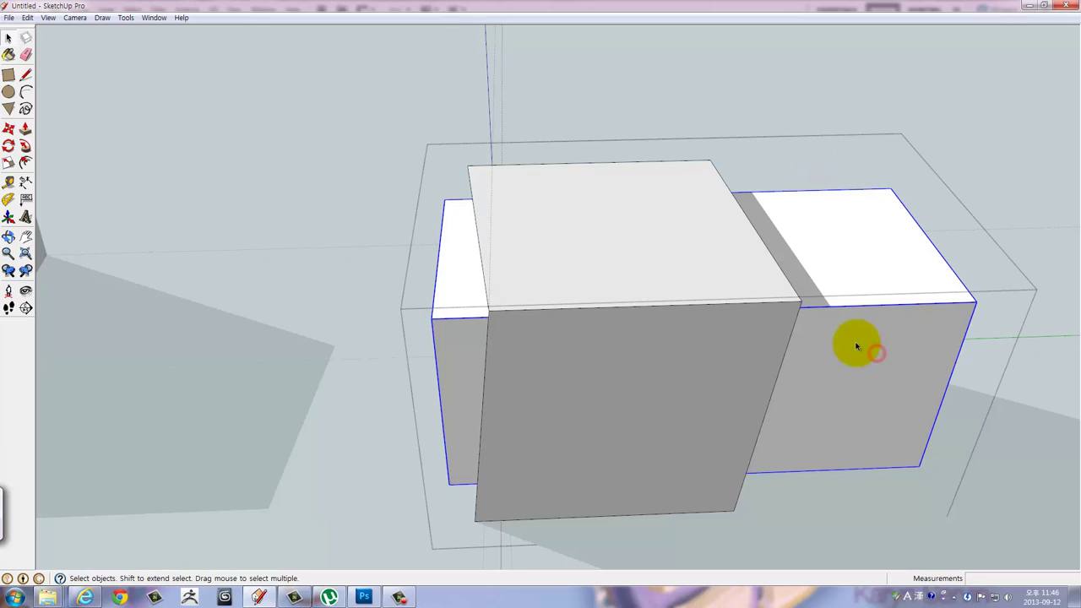
# Open the front box group for editing and select all faces of its inner box.
pyautogui.click(682, 229)
pyautogui.rightClick(683, 231)
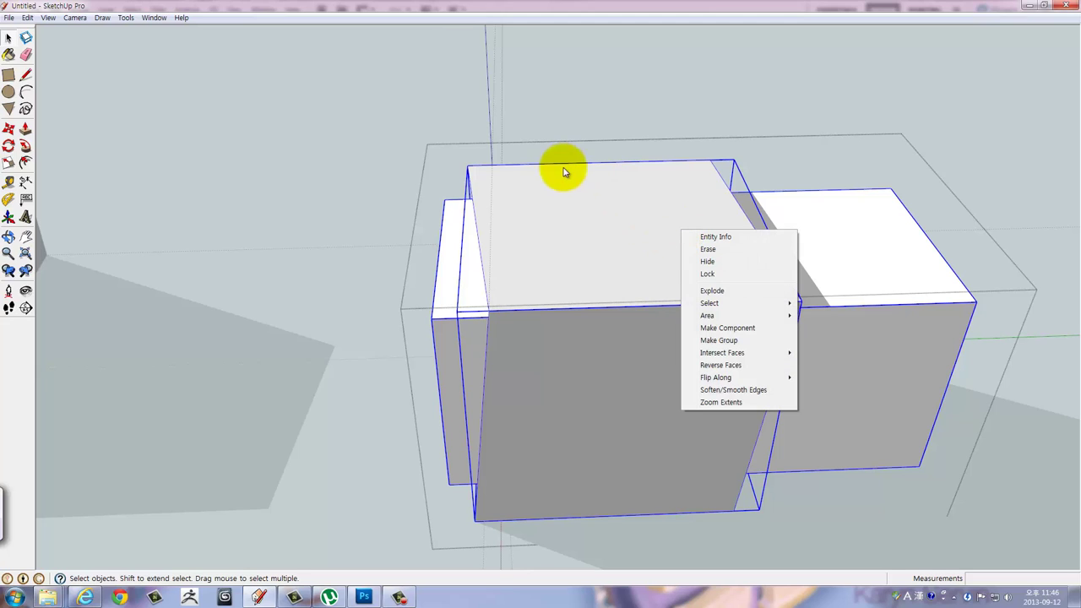
pyautogui.click(551, 196)
pyautogui.doubleClick(551, 197)
pyautogui.tripleClick(551, 198)
pyautogui.rightClick(551, 198)
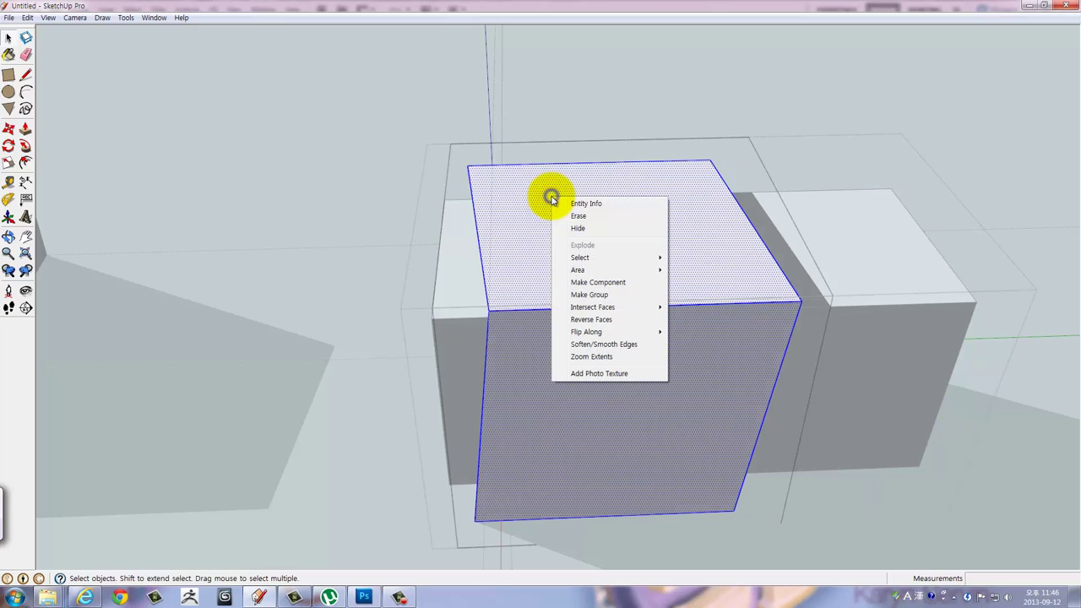
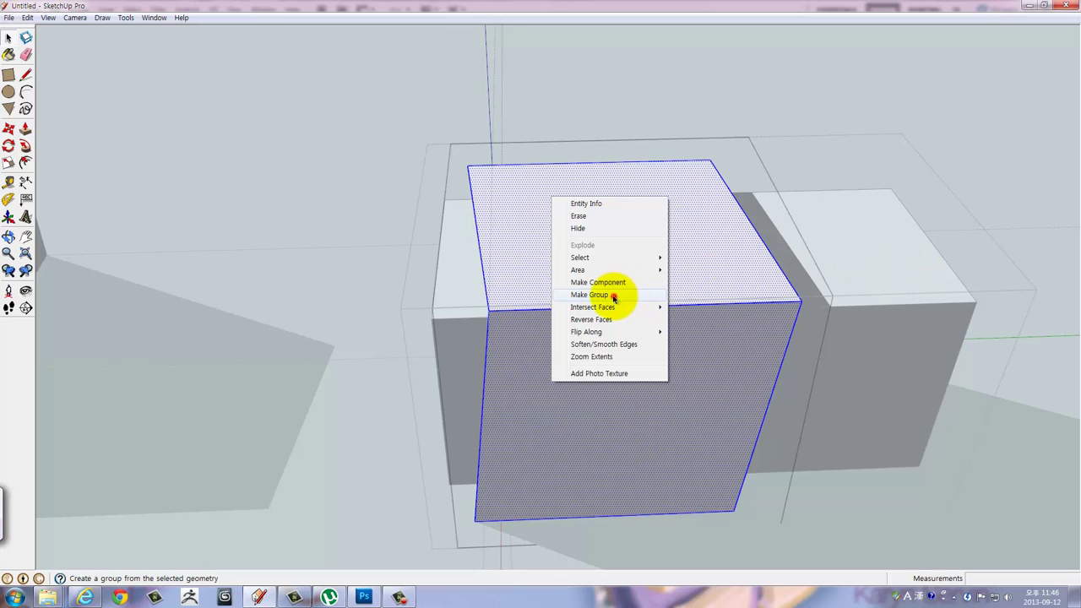
# Make the selected front-box faces into their own group, then deselect it.
pyautogui.click(614, 296)
pyautogui.doubleClick(641, 280)
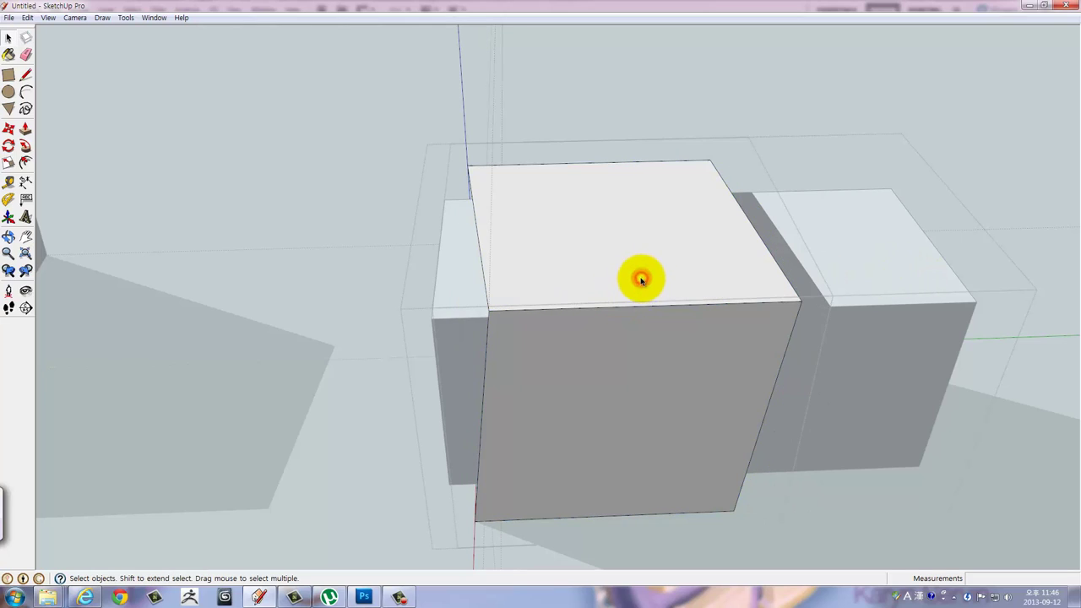
pyautogui.click(749, 108)
# Select the side and middle boxes together and dismiss their context menu unchanged.
pyautogui.click(872, 257)
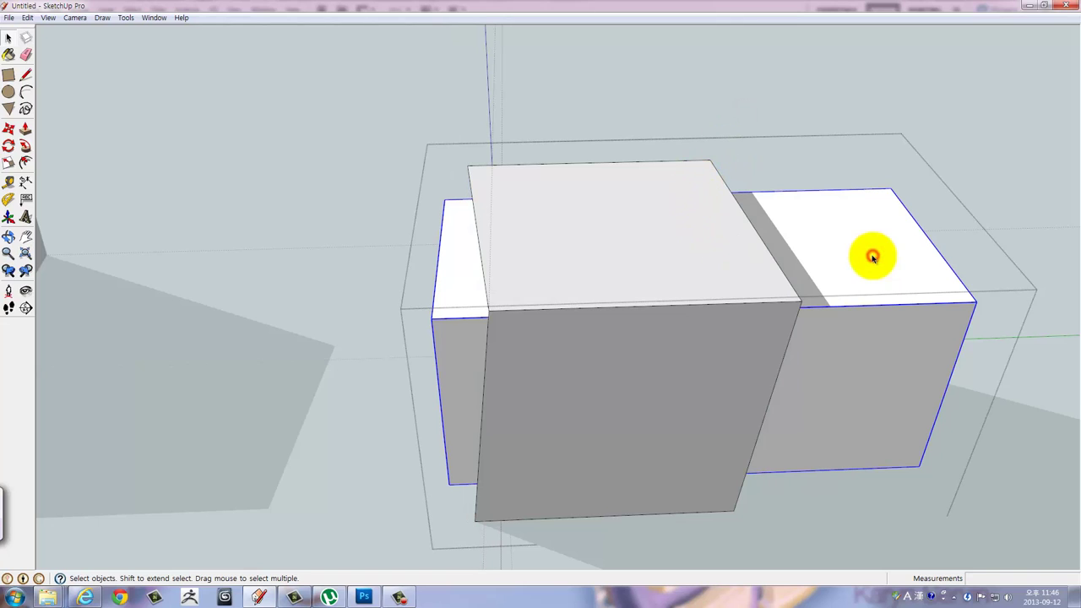
pyautogui.keyDown('shift'); pyautogui.click(618, 240); pyautogui.keyUp('shift')
pyautogui.rightClick(616, 243)
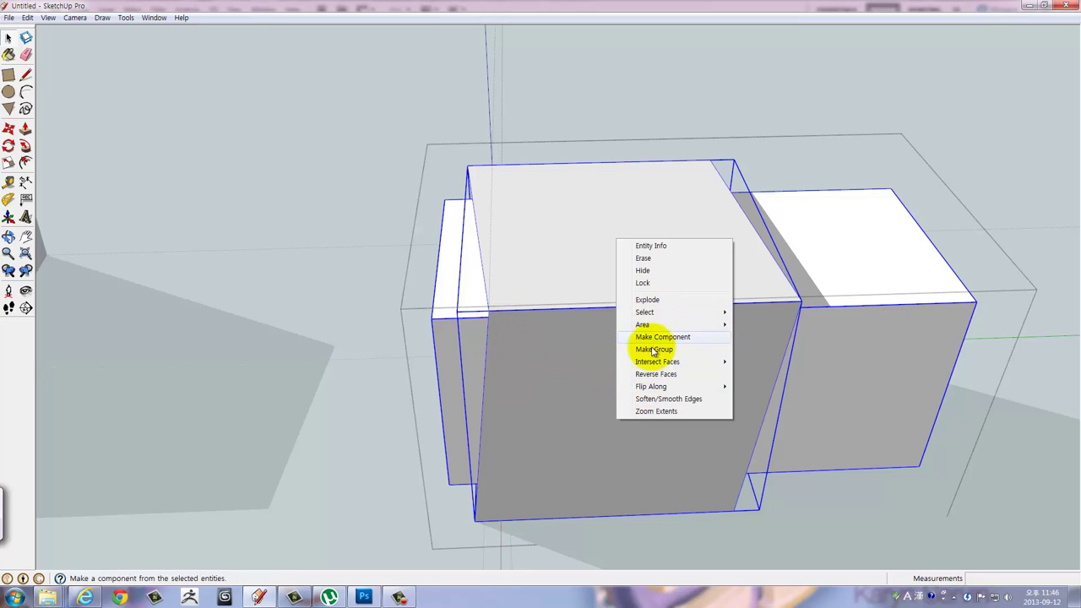
pyautogui.moveTo(657, 361)
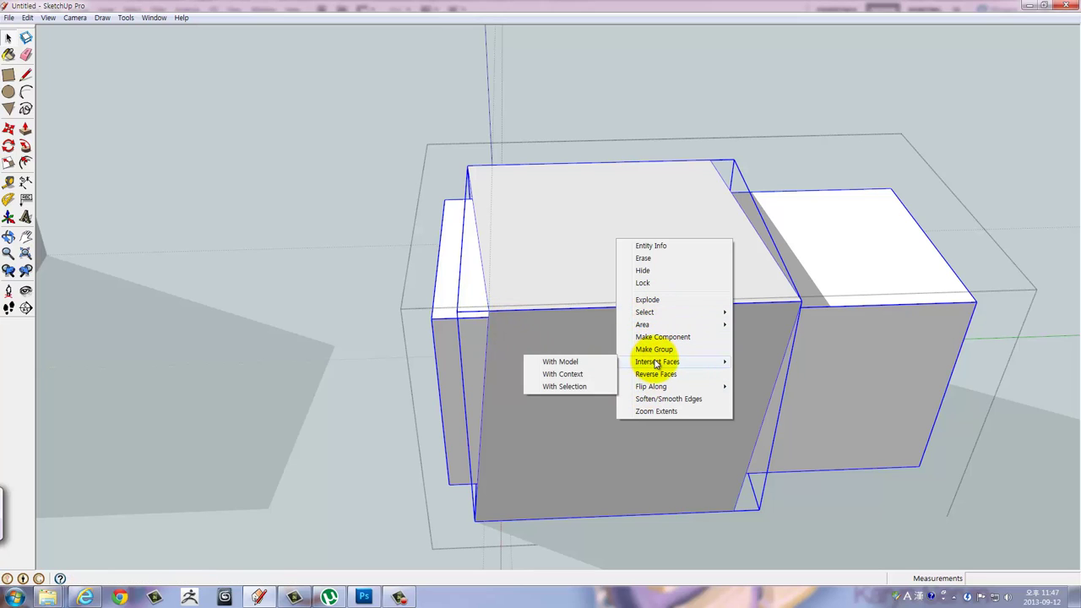
pyautogui.click(560, 113)
# Enter the front box group and select all its connected faces.
pyautogui.click(555, 216)
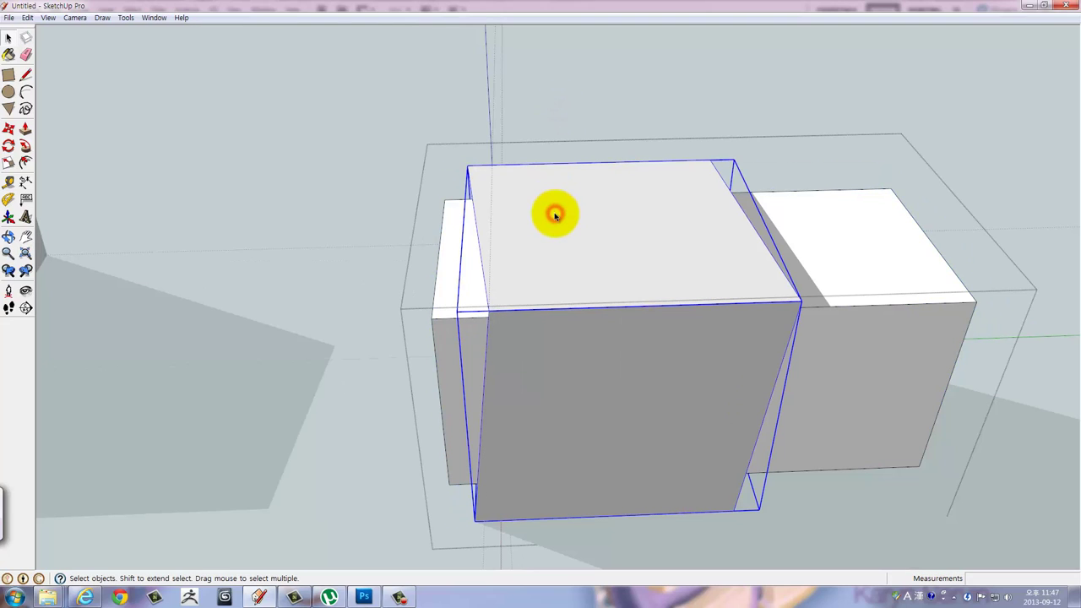
pyautogui.doubleClick(554, 216)
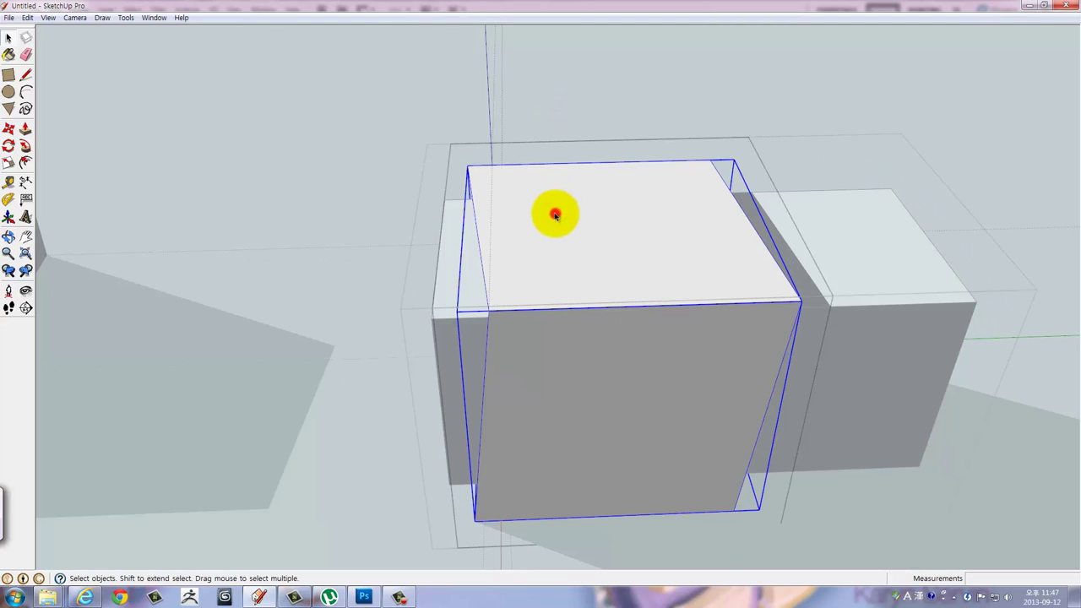
pyautogui.click(555, 216)
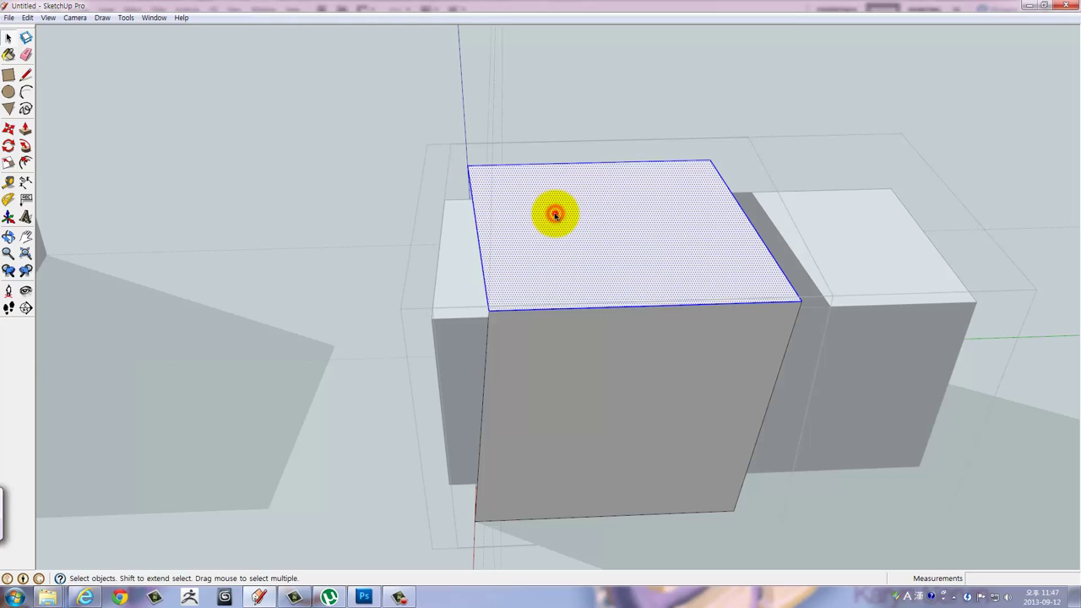
pyautogui.tripleClick(555, 215)
pyautogui.moveTo(555, 216); pyautogui.dragTo(772, 205, button='middle')
# Explode the front box group into loose faces and clear the selection.
pyautogui.rightClick(662, 209)
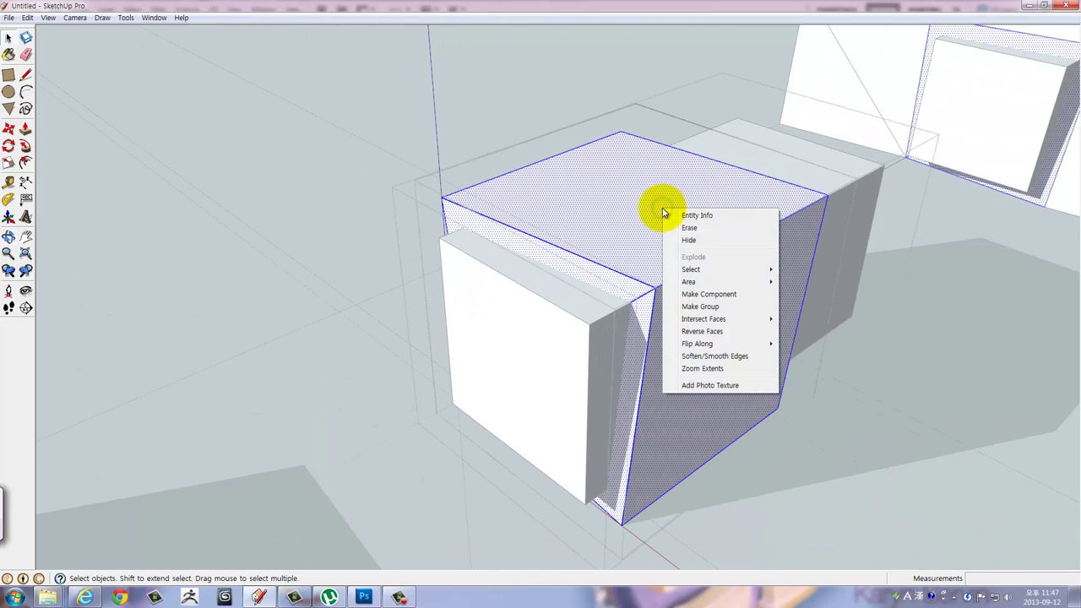
pyautogui.press('Escape')
pyautogui.press('Escape')
pyautogui.rightClick(662, 210)
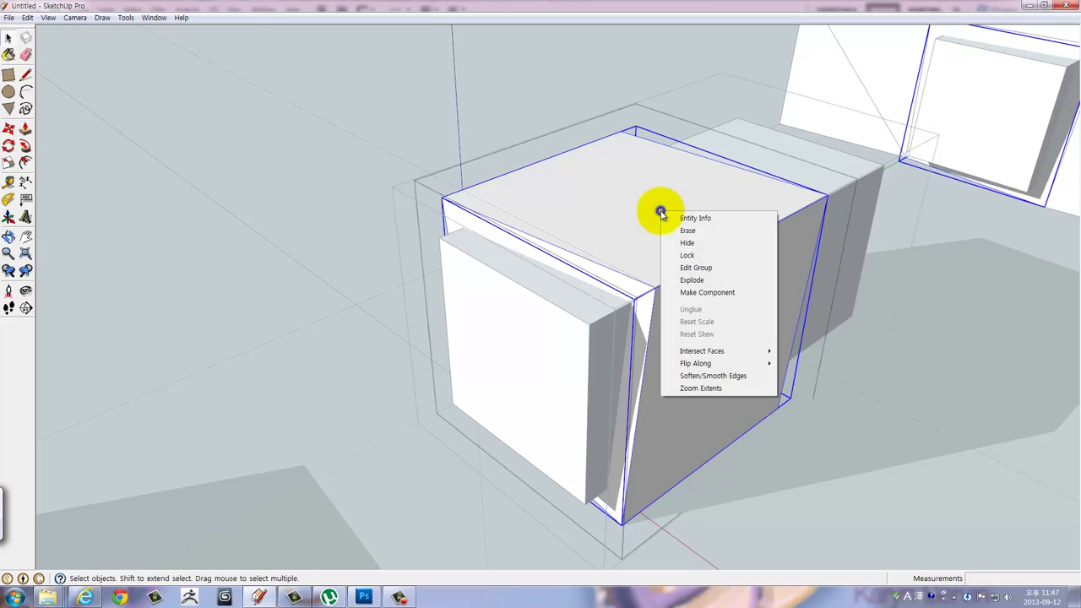
pyautogui.click(689, 279)
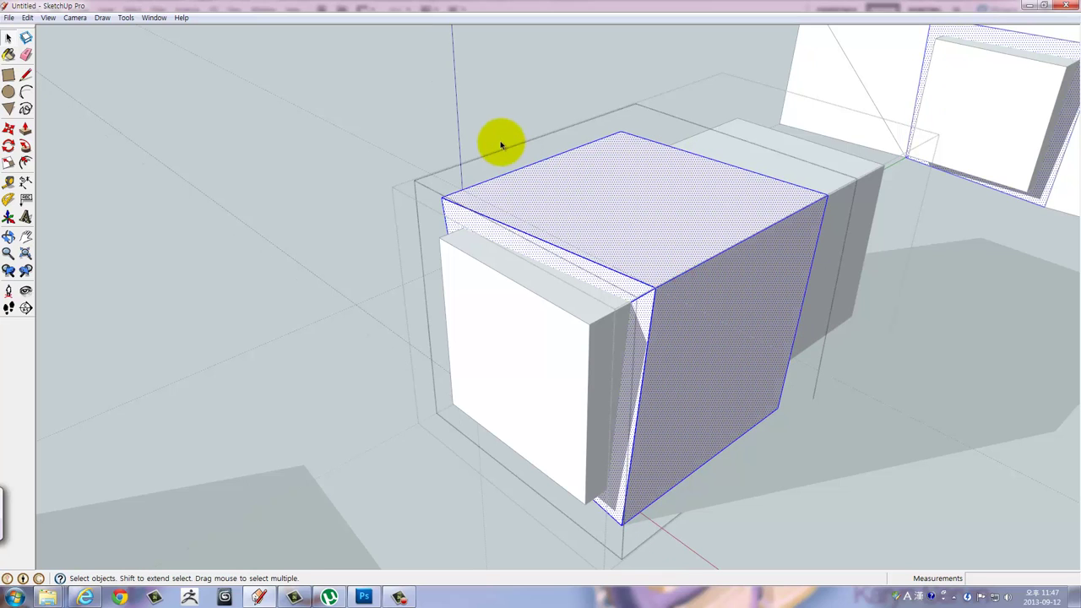
pyautogui.press('Escape')
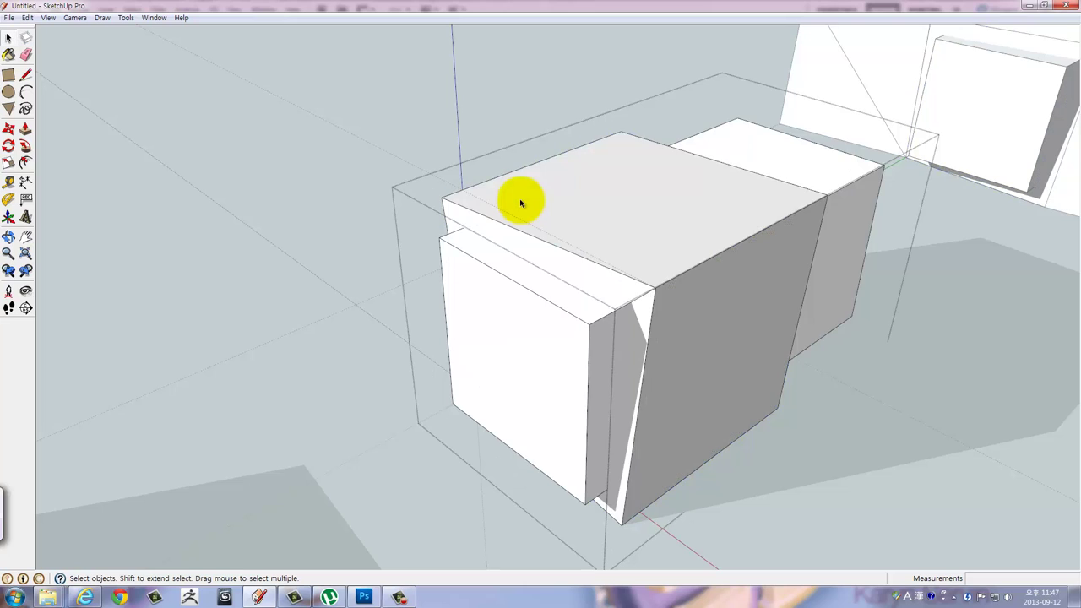
# Re-enter the box group from a new angle and select the front box inside.
pyautogui.click(521, 201)
pyautogui.doubleClick(521, 201)
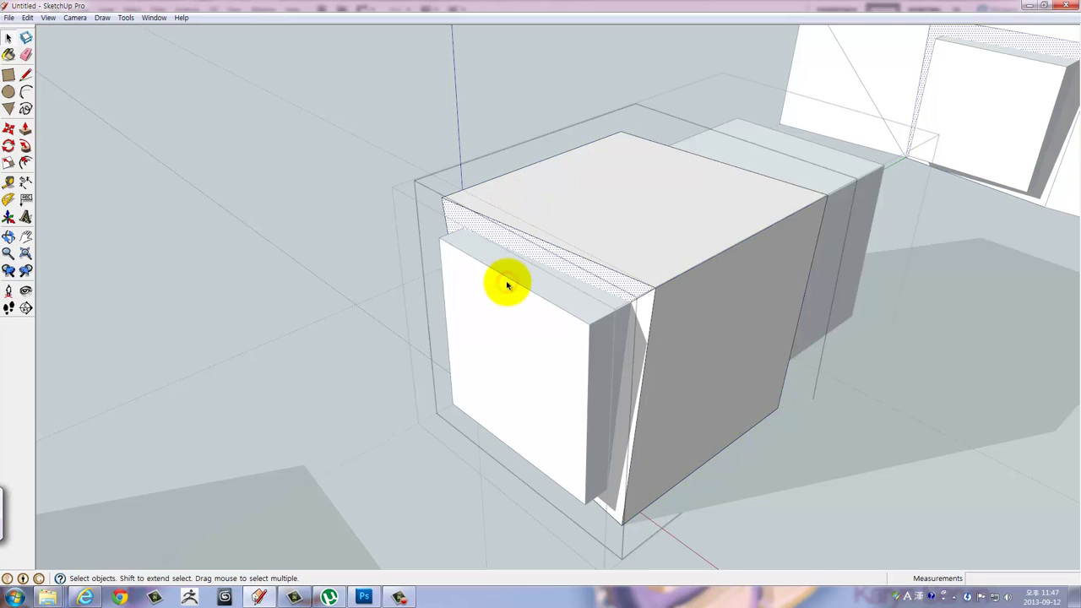
pyautogui.click(334, 208)
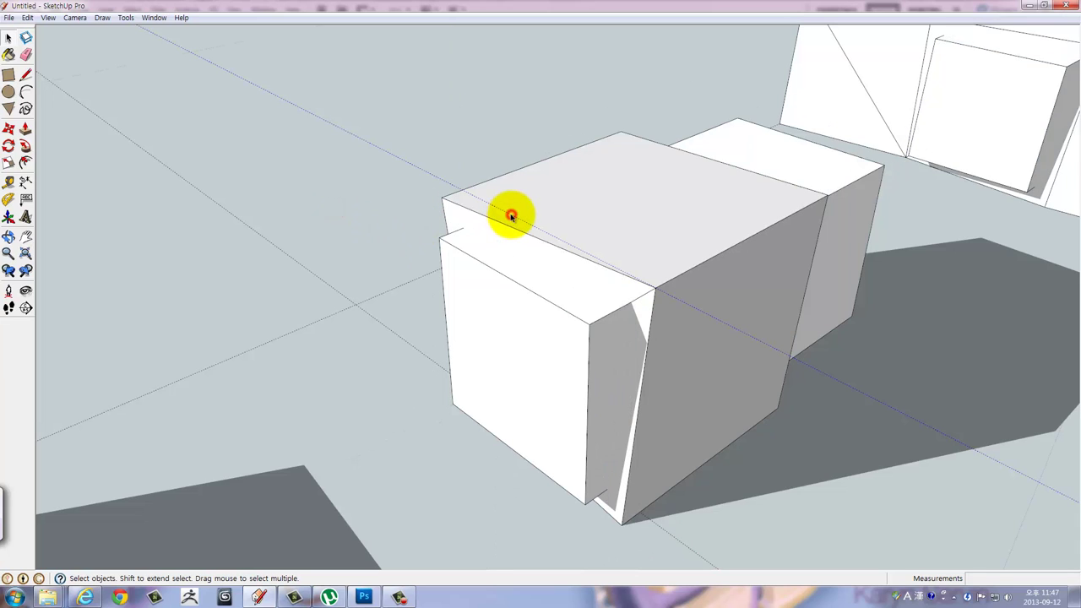
pyautogui.click(603, 194)
pyautogui.moveTo(603, 195)
pyautogui.mouseDown(button='middle')
pyautogui.moveTo(586, 248)
pyautogui.moveTo(602, 229)
pyautogui.mouseUp(button='middle')
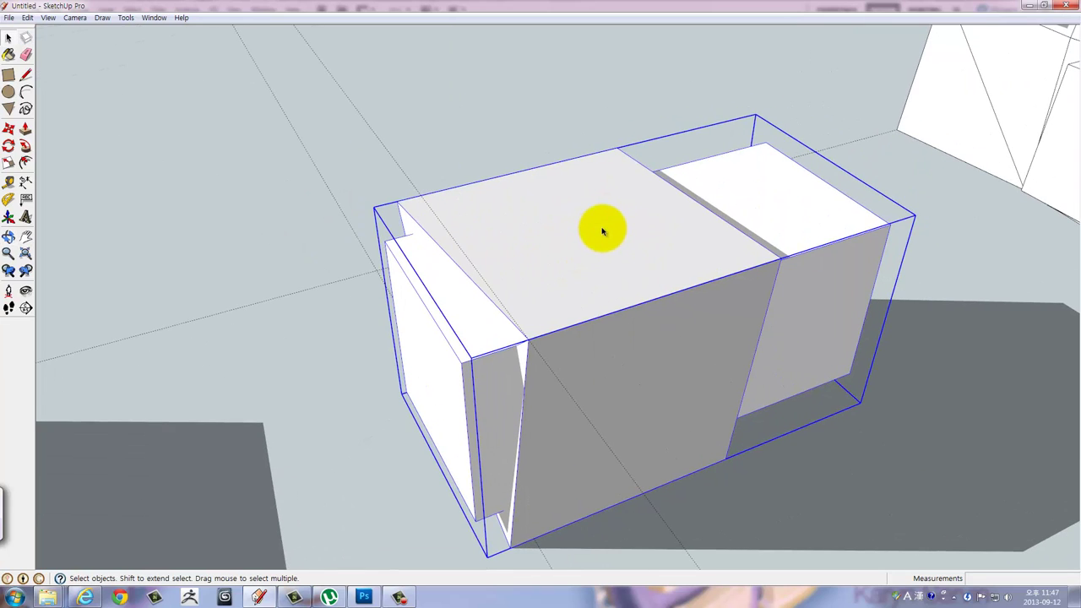
pyautogui.doubleClick(602, 228)
pyautogui.click(602, 228)
# Select the front, right and left boxes together, then dismiss their context menu.
pyautogui.click(767, 221)
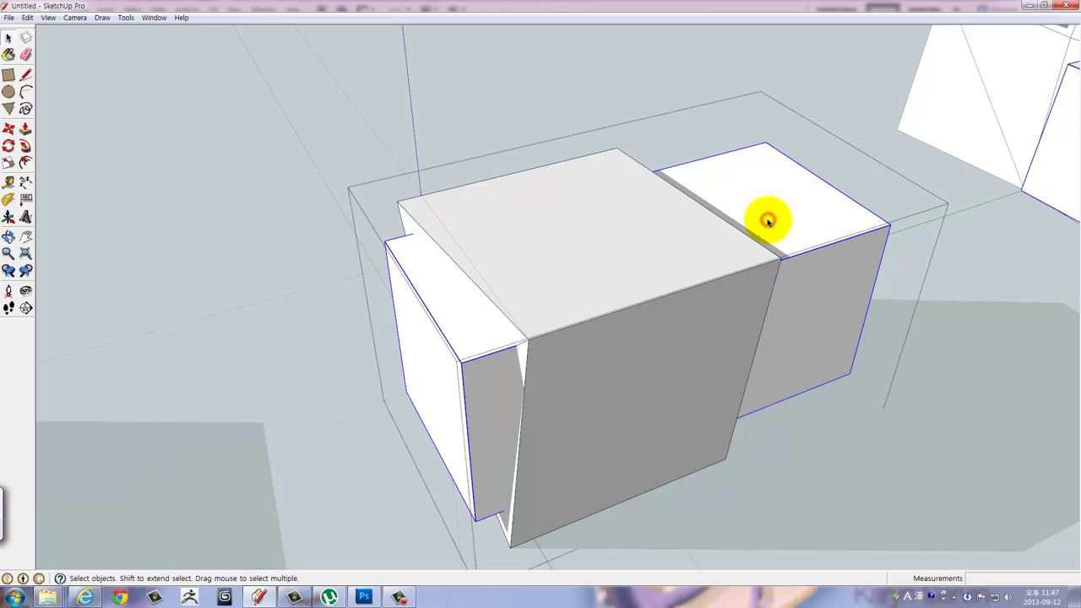
pyautogui.click(560, 222)
pyautogui.rightClick(559, 223)
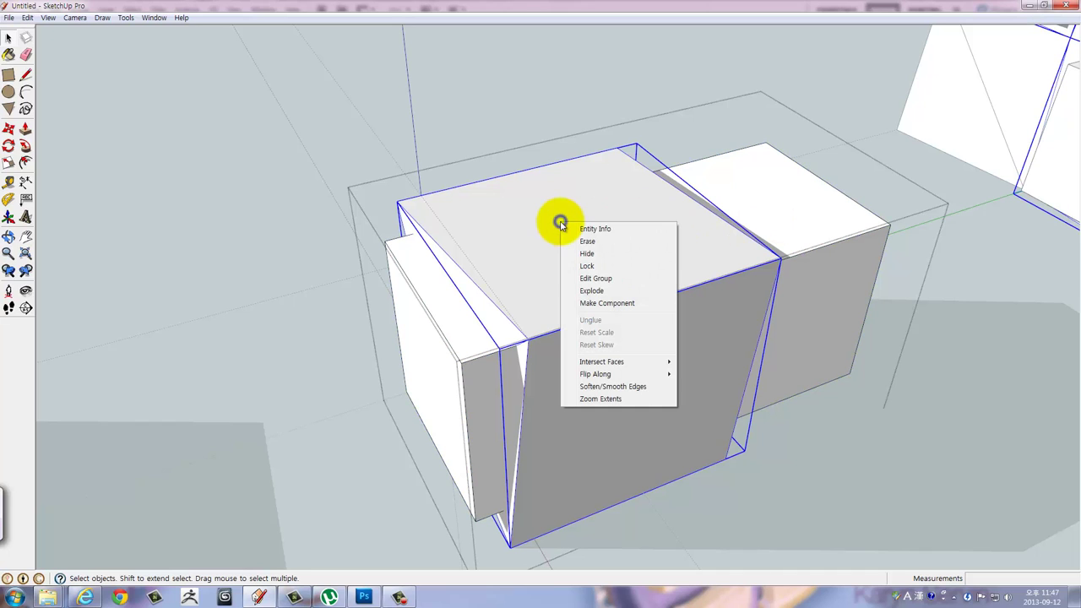
pyautogui.click(752, 211)
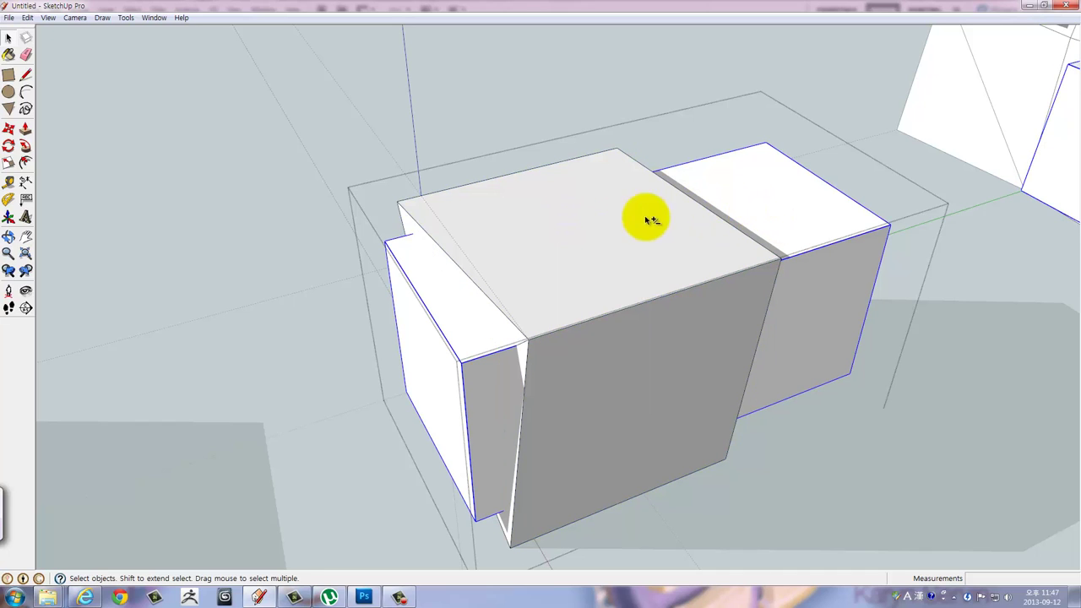
pyautogui.keyDown('shift'); pyautogui.click(607, 218); pyautogui.keyUp('shift')
pyautogui.rightClick(608, 219)
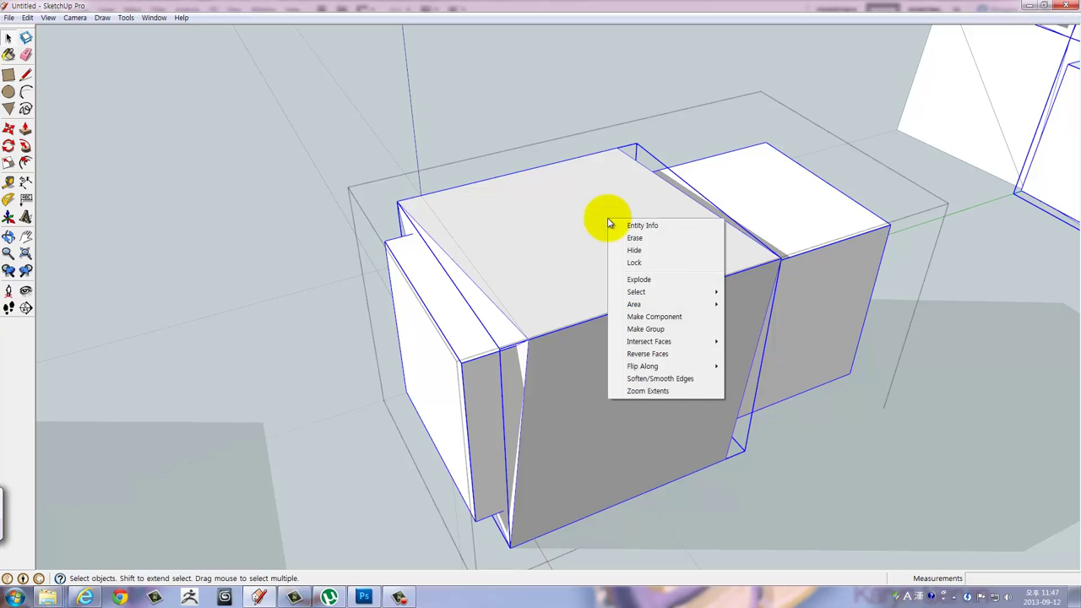
pyautogui.click(591, 221)
# Explode the front box group and the right box group.
pyautogui.click(526, 193)
pyautogui.rightClick(526, 191)
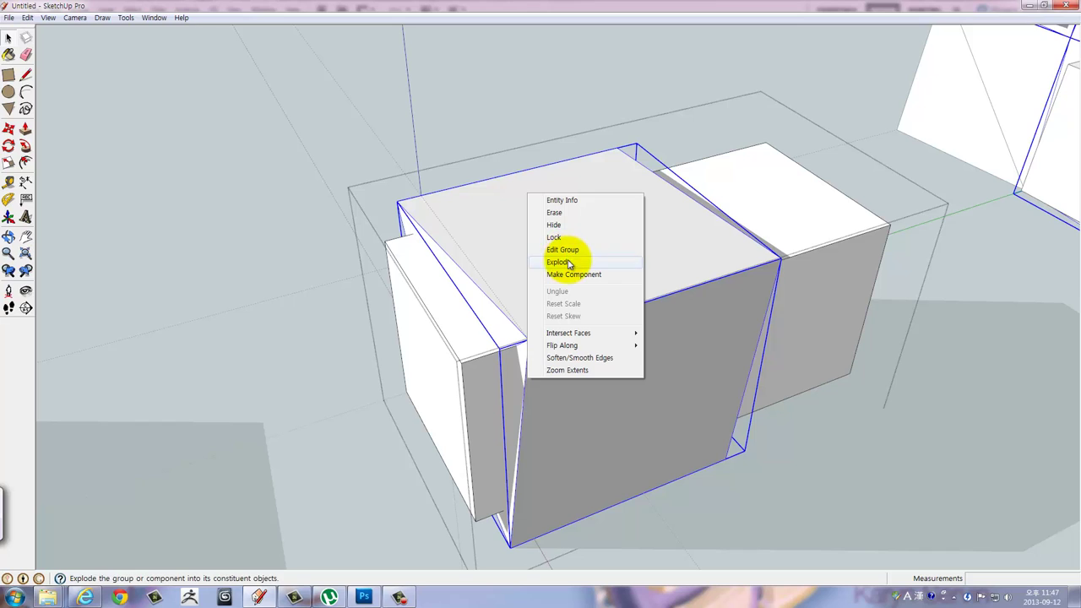
pyautogui.click(559, 262)
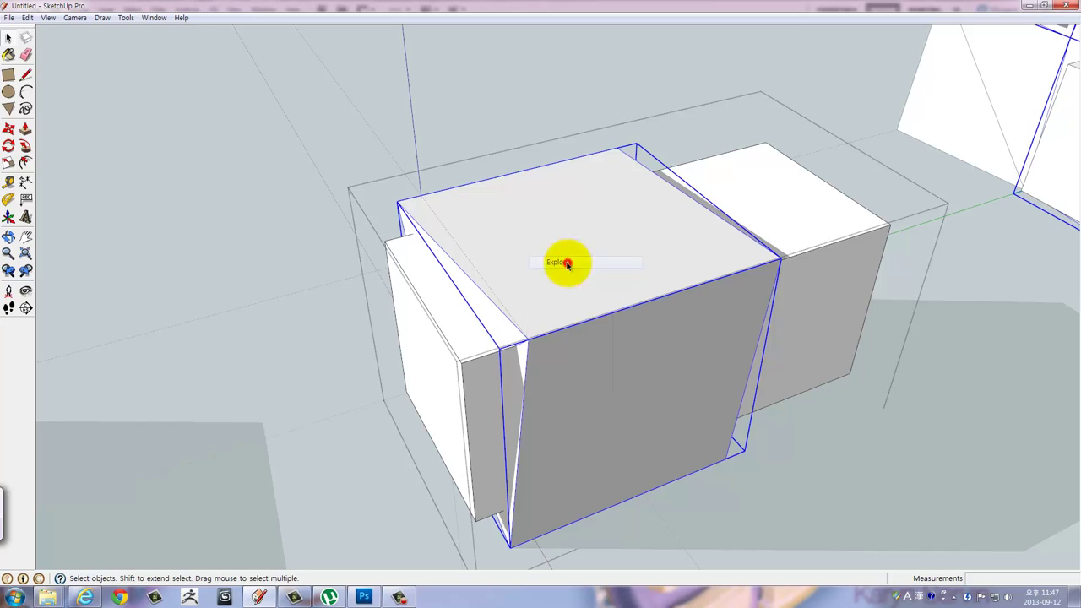
pyautogui.click(761, 226)
pyautogui.rightClick(762, 225)
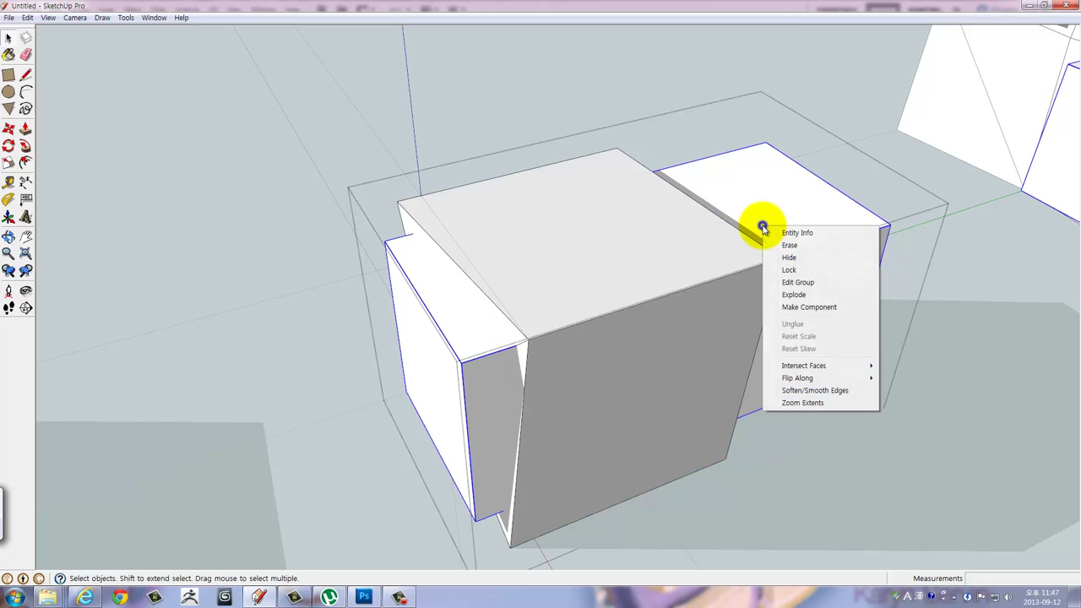
pyautogui.click(791, 295)
# Select all connected faces and apply Intersect Faces With Selection.
pyautogui.click(617, 251)
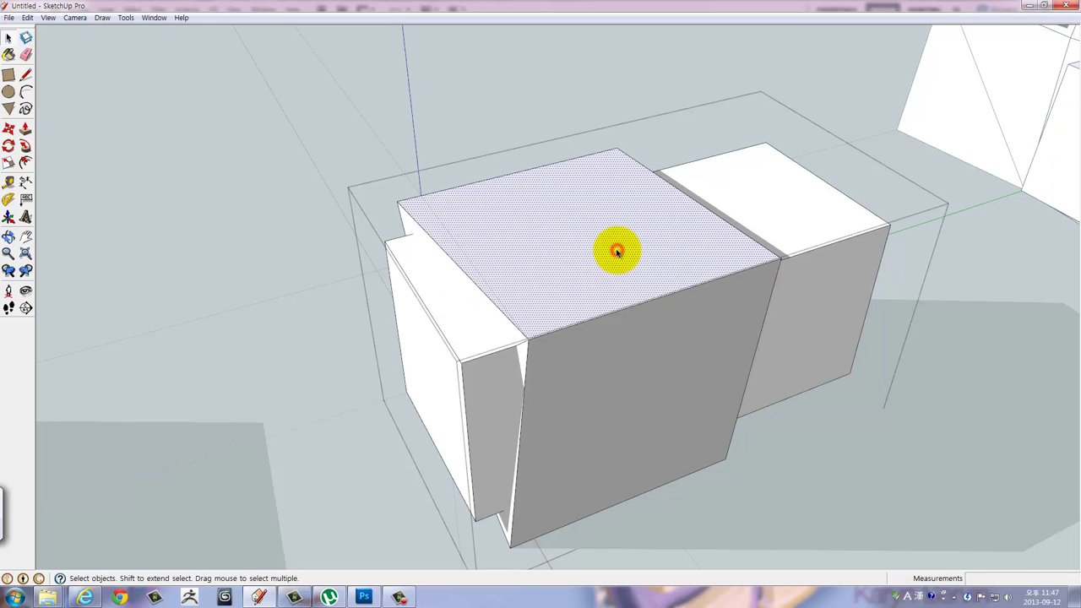
pyautogui.tripleClick(617, 252)
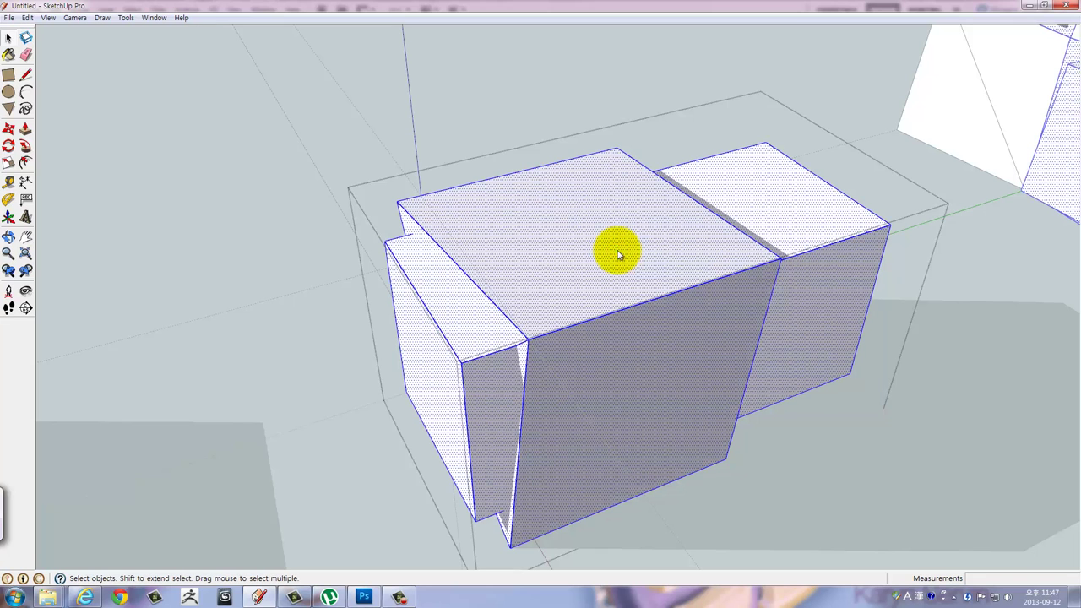
pyautogui.rightClick(618, 252)
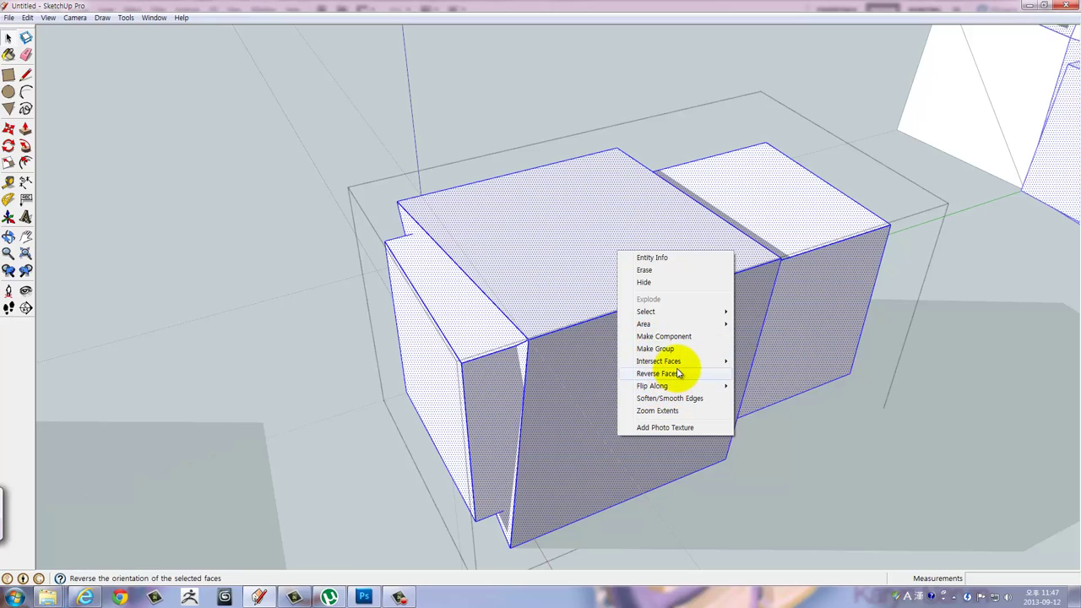
pyautogui.moveTo(659, 361)
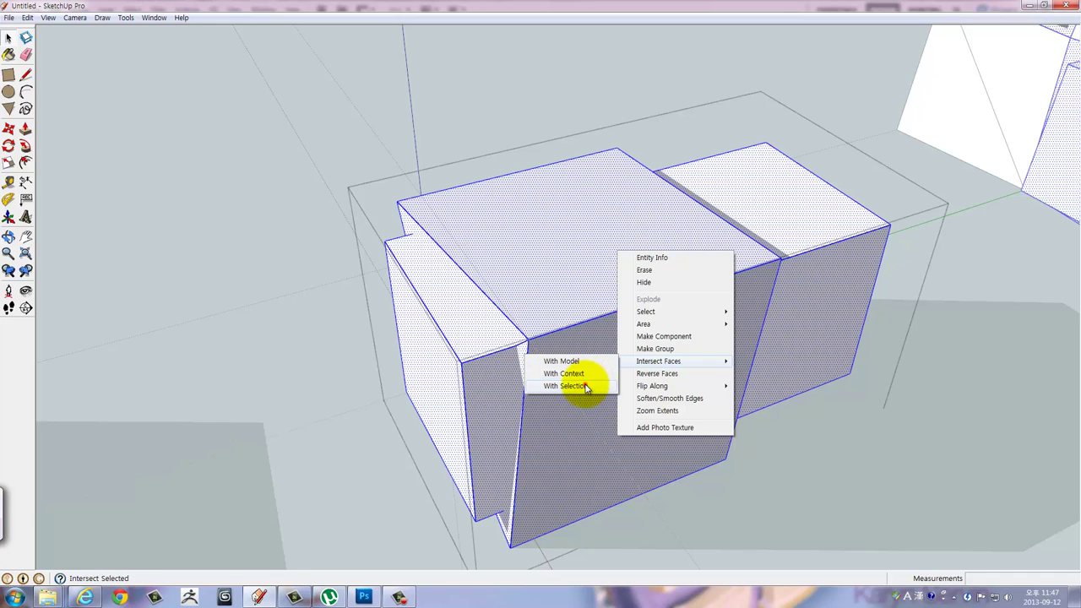
pyautogui.click(585, 387)
# With the Eraser, remove the right box's front, right and top edges.
pyautogui.moveTo(571, 350)
pyautogui.mouseDown(button='middle')
pyautogui.moveTo(728, 279)
pyautogui.moveTo(946, 284)
pyautogui.moveTo(1010, 229)
pyautogui.mouseUp(button='middle')
pyautogui.moveTo(923, 196)
pyautogui.mouseDown()
pyautogui.moveTo(767, 188)
pyautogui.moveTo(639, 150)
pyautogui.moveTo(425, 248)
pyautogui.moveTo(200, 222)
pyautogui.moveTo(369, 270)
pyautogui.moveTo(410, 309)
pyautogui.moveTo(439, 312)
pyautogui.mouseUp()
pyautogui.press('space')
pyautogui.press('e')
pyautogui.moveTo(792, 169); pyautogui.dragTo(787, 199)
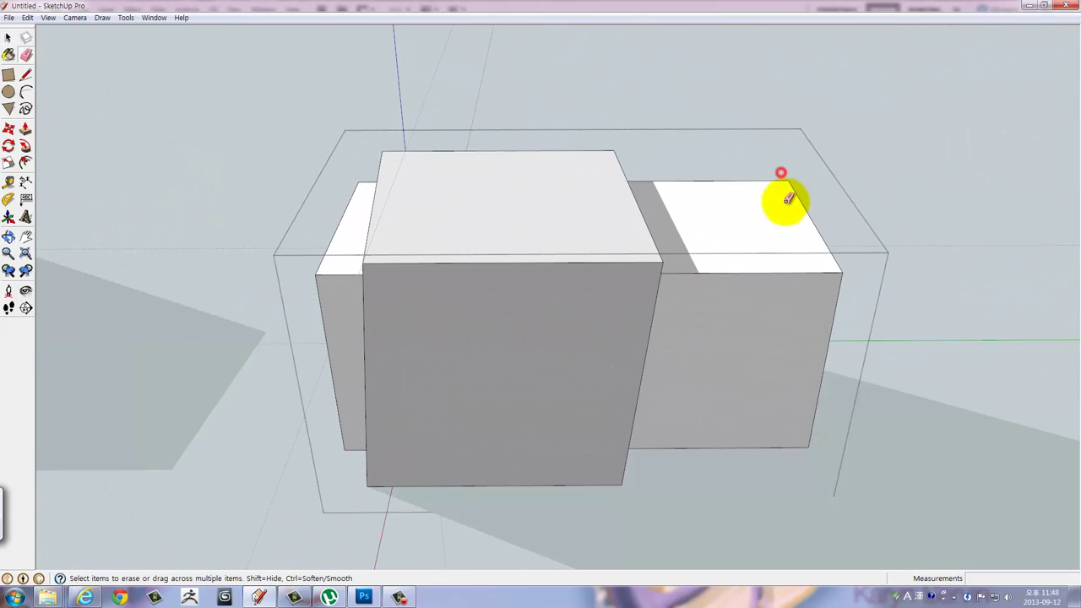
pyautogui.moveTo(812, 261)
pyautogui.mouseDown()
pyautogui.moveTo(825, 299)
pyautogui.moveTo(823, 408)
pyautogui.mouseUp()
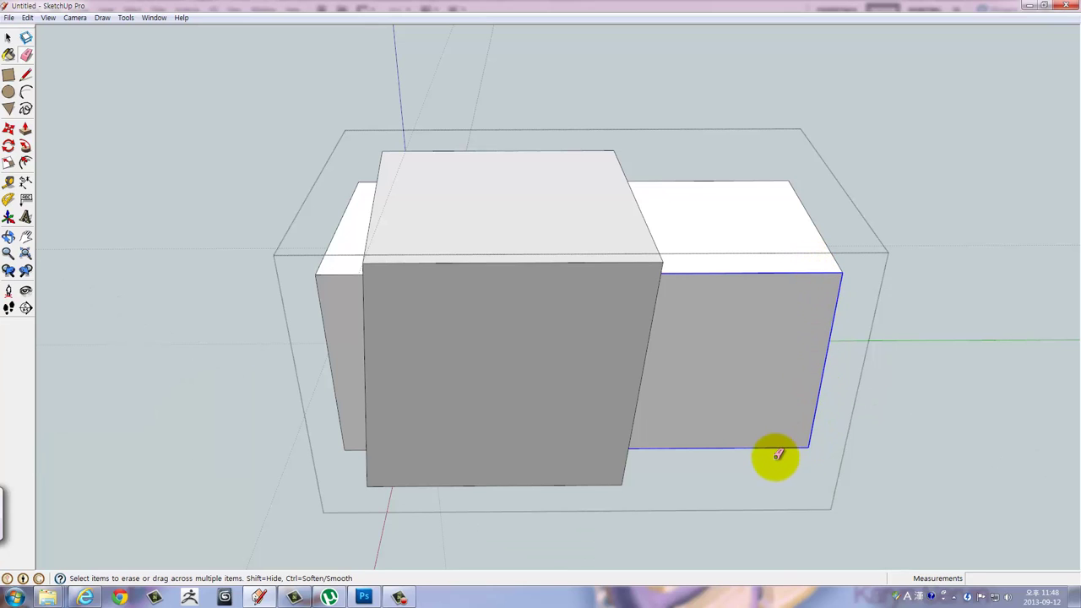
pyautogui.moveTo(777, 456)
pyautogui.mouseDown()
pyautogui.moveTo(840, 208)
pyautogui.moveTo(833, 289)
pyautogui.mouseUp()
pyautogui.moveTo(832, 290)
pyautogui.mouseDown(button='middle')
pyautogui.moveTo(534, 339)
pyautogui.moveTo(622, 377)
pyautogui.moveTo(586, 359)
pyautogui.mouseUp(button='middle')
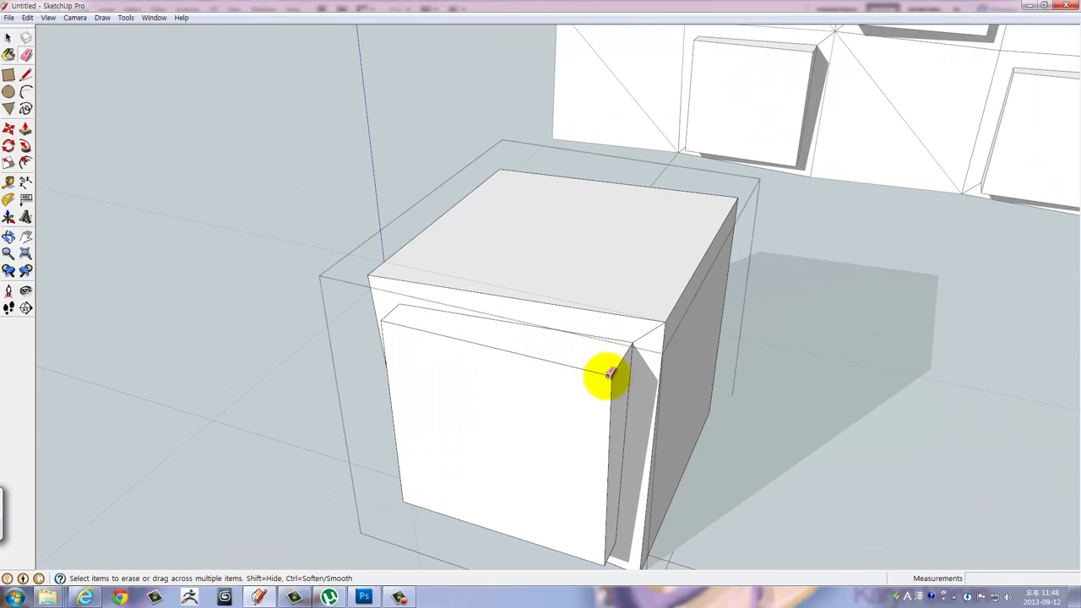
pyautogui.moveTo(611, 374); pyautogui.dragTo(613, 378)
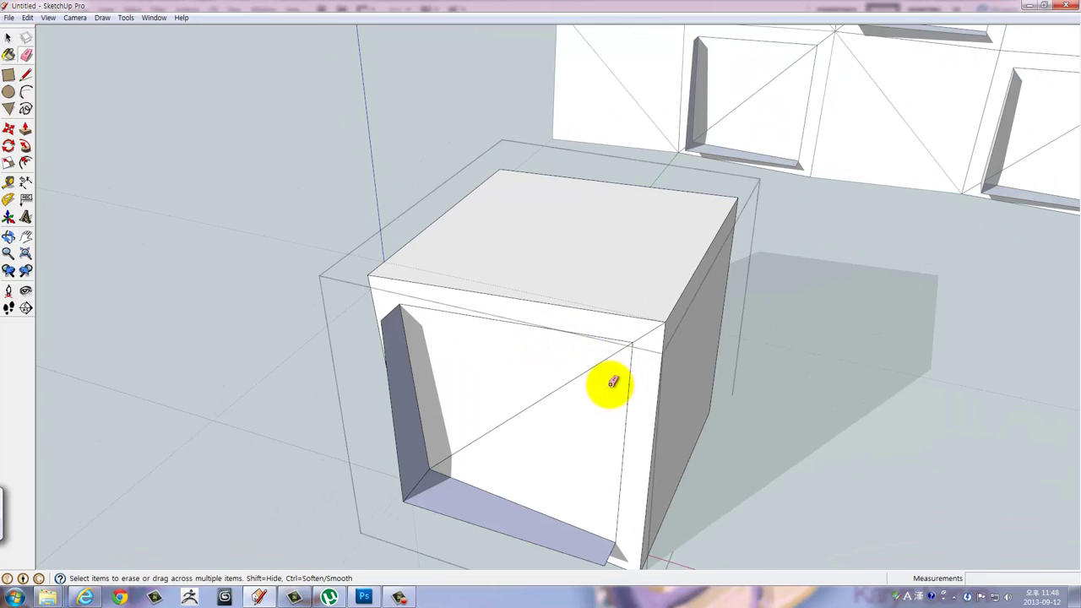
# Erase the bottom-corner edge, diagonal edges and slanted face to open the box.
pyautogui.click(405, 500)
pyautogui.click(404, 500)
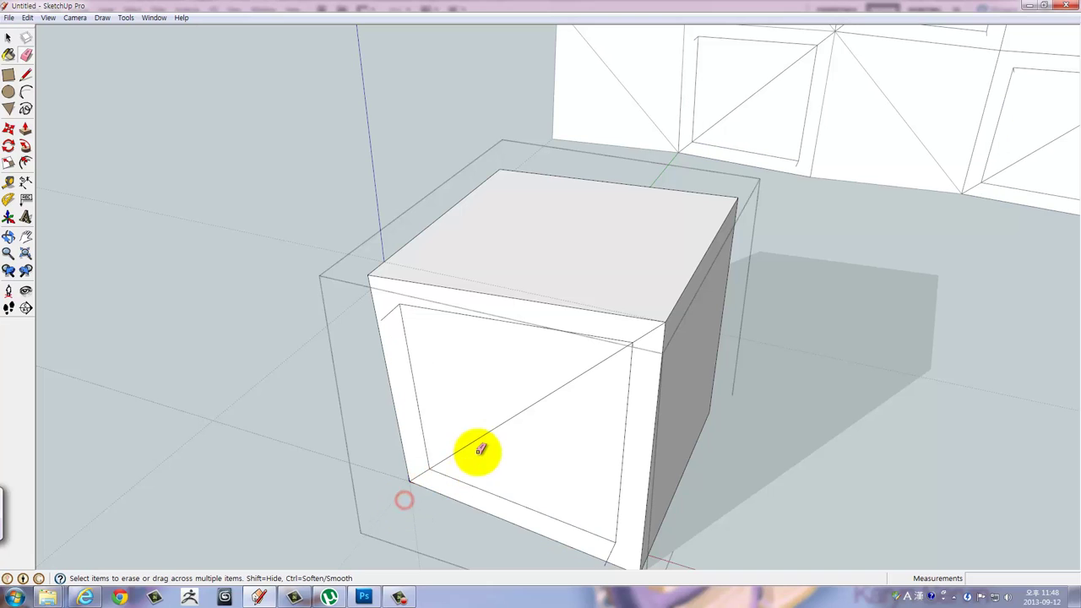
pyautogui.moveTo(334, 303)
pyautogui.mouseDown(button='middle')
pyautogui.moveTo(241, 278)
pyautogui.moveTo(225, 205)
pyautogui.mouseUp(button='middle')
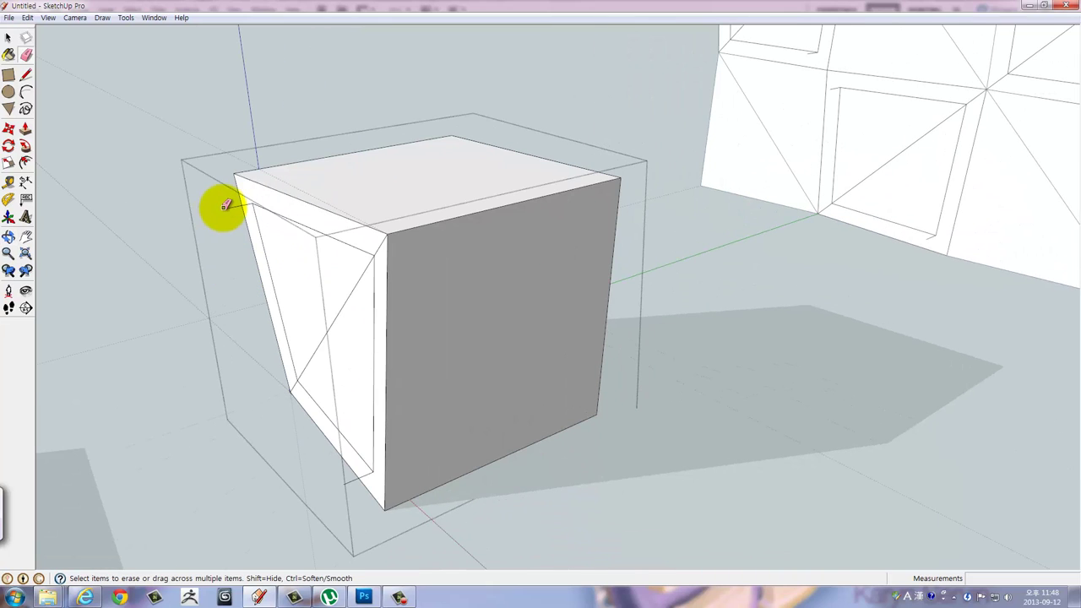
pyautogui.click(347, 482)
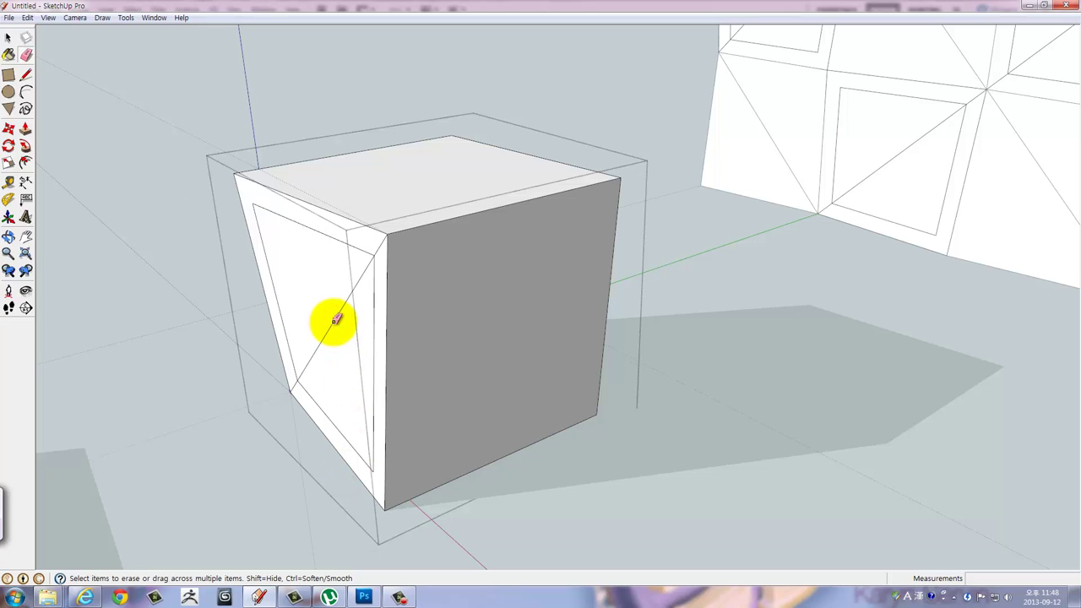
pyautogui.click(335, 315)
pyautogui.moveTo(401, 369)
pyautogui.mouseDown(button='middle')
pyautogui.moveTo(562, 436)
pyautogui.moveTo(804, 330)
pyautogui.moveTo(760, 352)
pyautogui.moveTo(507, 413)
pyautogui.moveTo(400, 379)
pyautogui.mouseUp(button='middle')
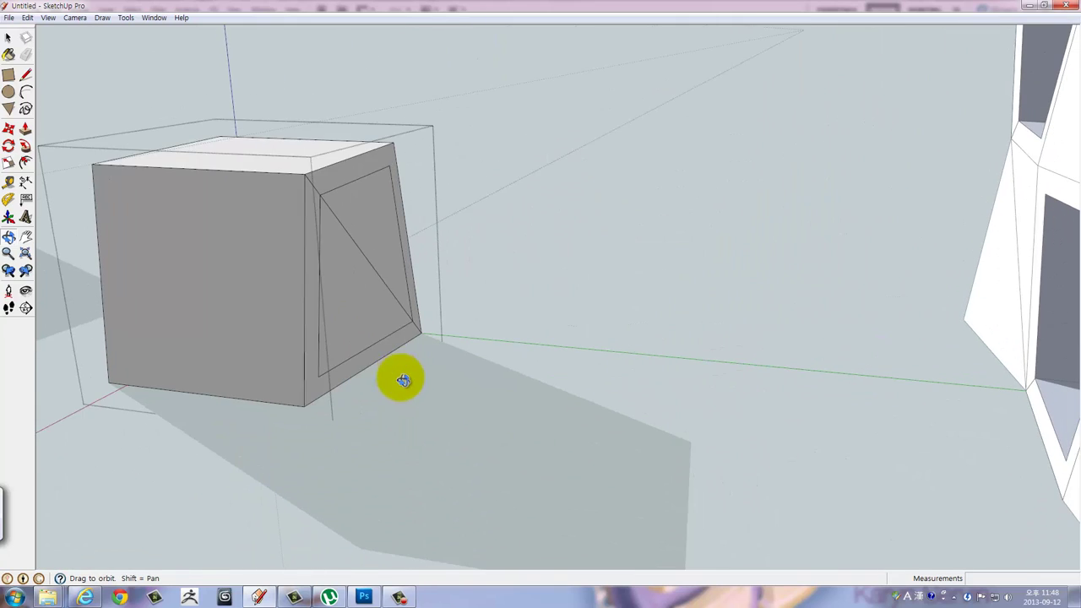
pyautogui.click(372, 262)
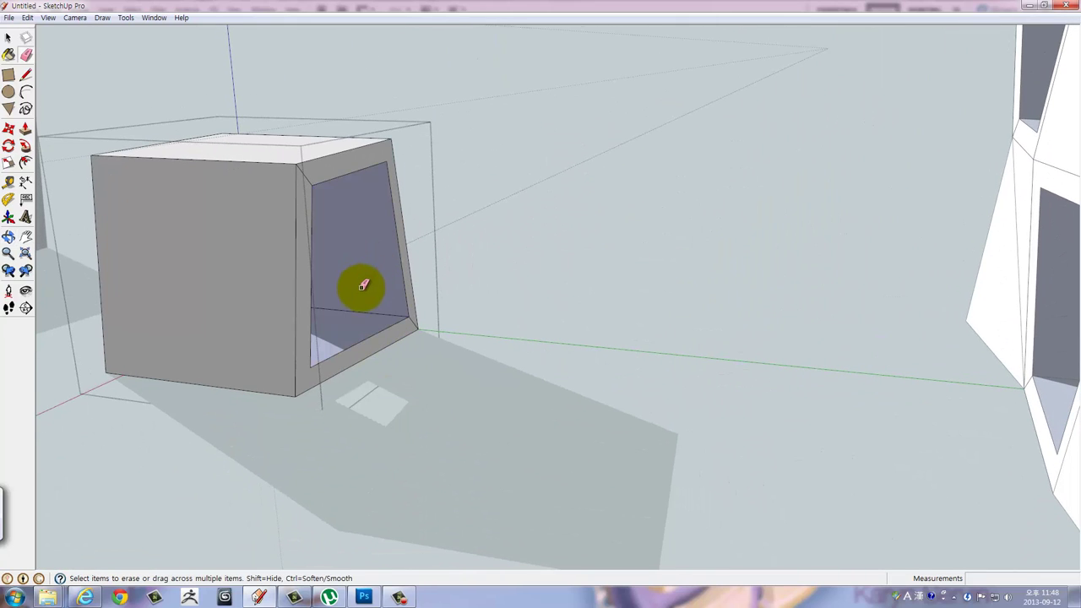
pyautogui.click(354, 328)
pyautogui.click(374, 270)
pyautogui.moveTo(307, 313)
pyautogui.mouseDown(button='middle')
pyautogui.moveTo(799, 316)
pyautogui.moveTo(839, 210)
pyautogui.moveTo(656, 335)
pyautogui.moveTo(657, 412)
pyautogui.moveTo(820, 374)
pyautogui.moveTo(924, 379)
pyautogui.moveTo(688, 321)
pyautogui.mouseUp(button='middle')
# Reverse the box's connected faces so the white sides face outward.
pyautogui.tripleClick(684, 319)
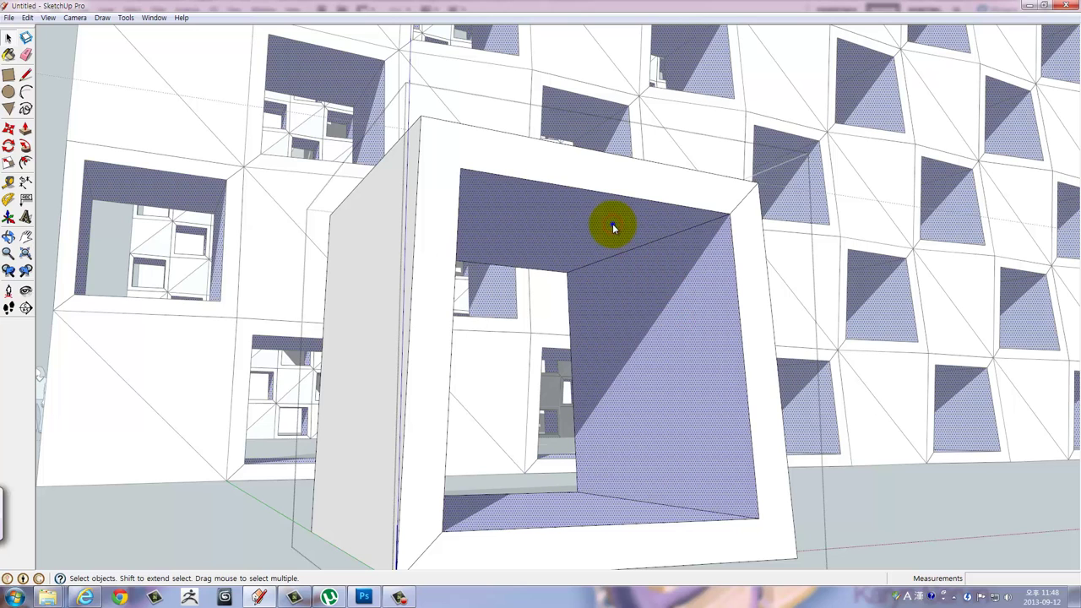
pyautogui.rightClick(613, 223)
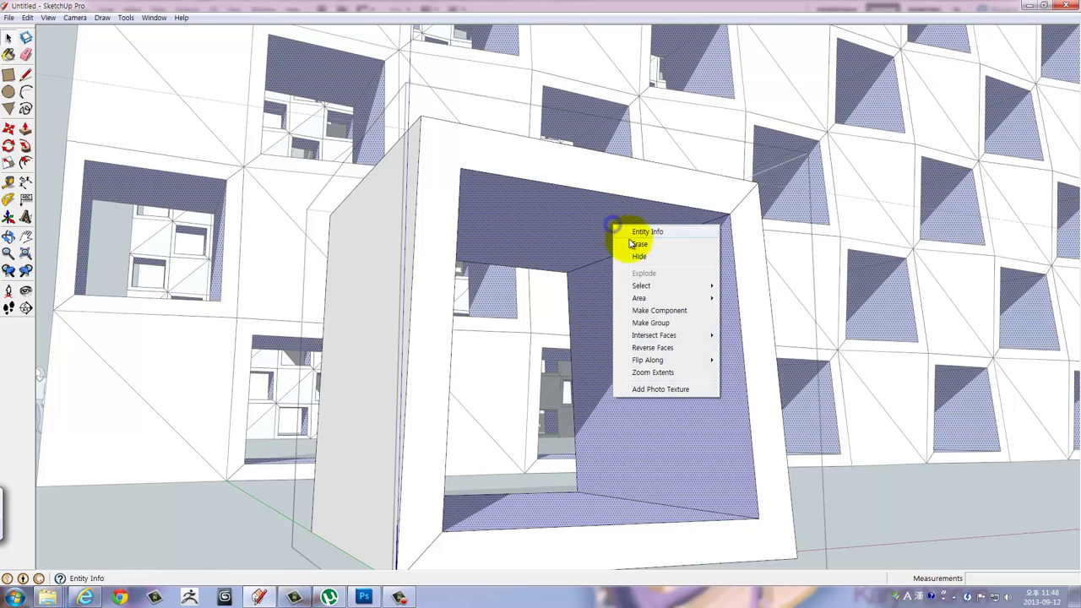
pyautogui.click(656, 350)
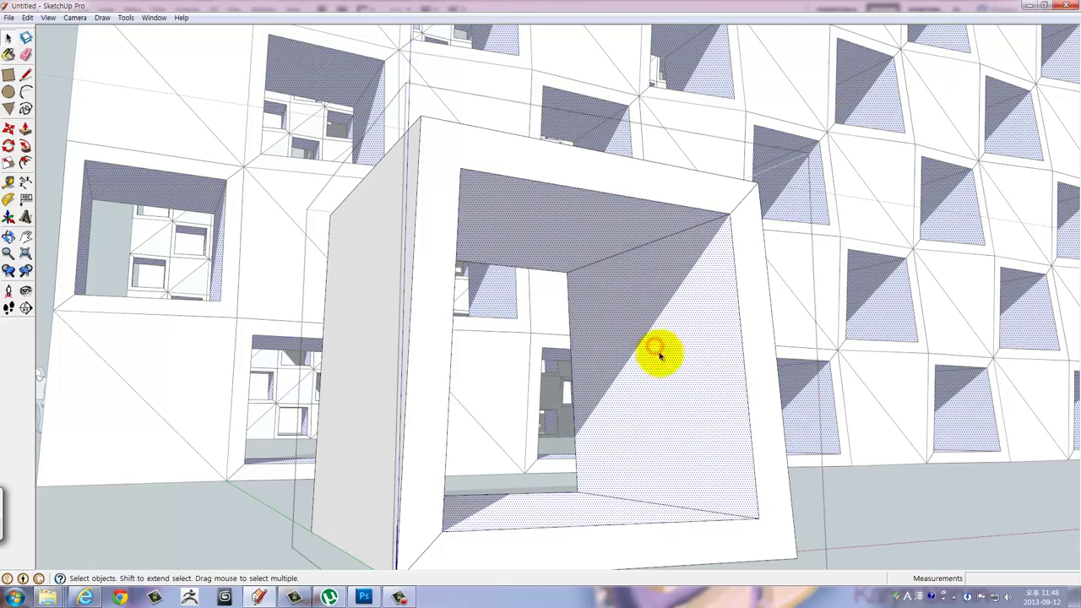
# Move over to the facade wall and select all of the small cube's geometry.
pyautogui.moveTo(887, 512)
pyautogui.mouseDown(button='middle')
pyautogui.moveTo(844, 429)
pyautogui.moveTo(616, 526)
pyautogui.moveTo(562, 459)
pyautogui.mouseUp(button='middle')
pyautogui.scroll(-2, 565, 453)
pyautogui.scroll(-2, 568, 455)
pyautogui.scroll(-2, 569, 454)
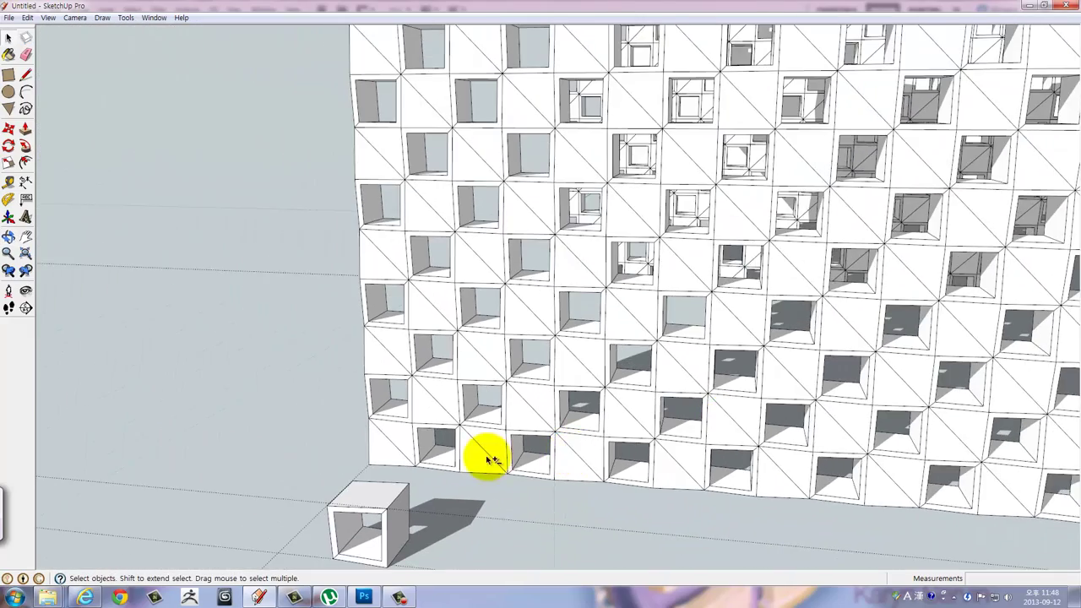
pyautogui.moveTo(489, 451)
pyautogui.mouseDown(button='middle')
pyautogui.moveTo(448, 495)
pyautogui.moveTo(434, 482)
pyautogui.moveTo(502, 446)
pyautogui.moveTo(784, 420)
pyautogui.moveTo(850, 393)
pyautogui.moveTo(571, 463)
pyautogui.moveTo(685, 470)
pyautogui.moveTo(796, 433)
pyautogui.moveTo(716, 408)
pyautogui.mouseUp(button='middle')
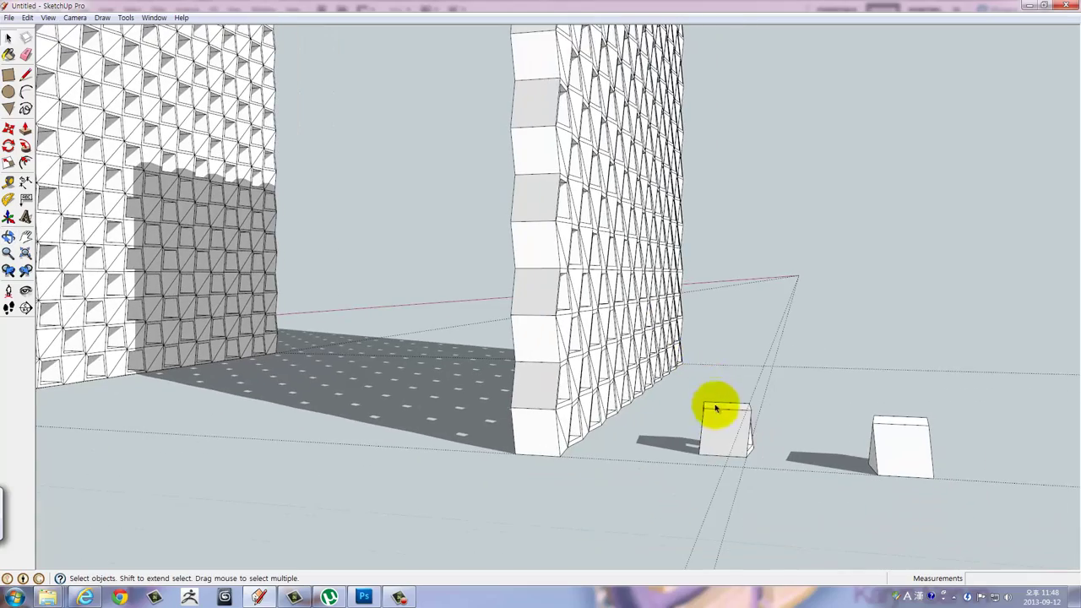
pyautogui.click(732, 430)
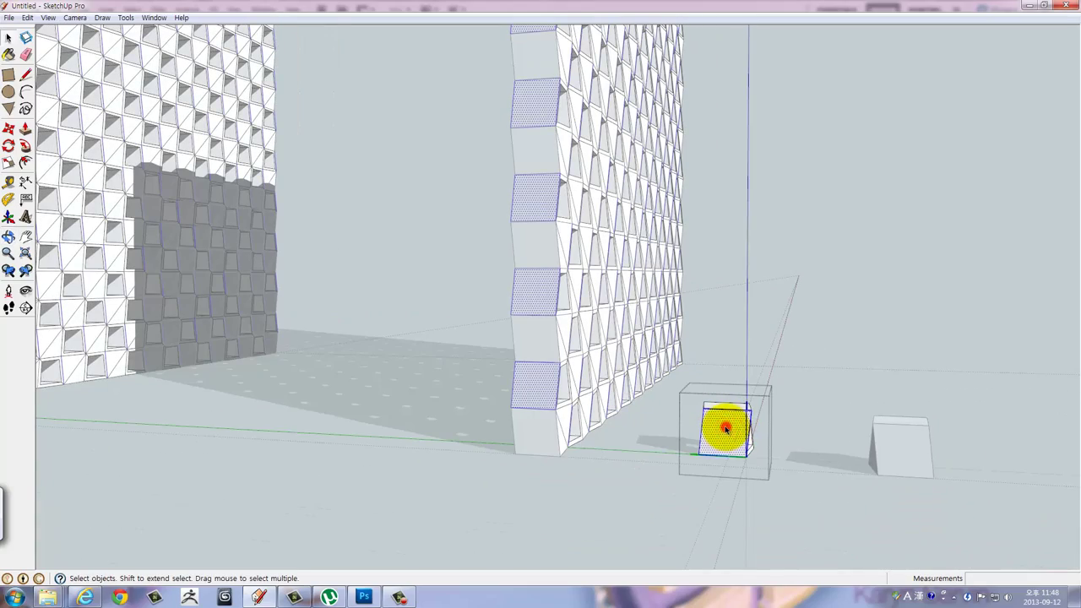
pyautogui.moveTo(737, 431); pyautogui.dragTo(639, 442, button='middle')
pyautogui.scroll(2, 596, 459)
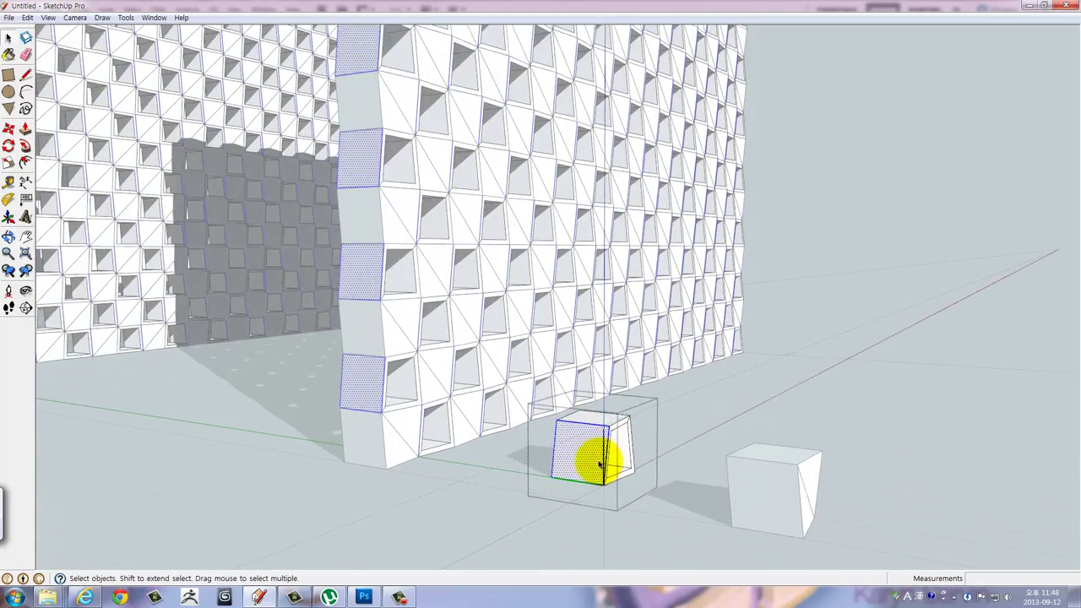
pyautogui.scroll(2, 580, 446)
pyautogui.scroll(2, 585, 451)
pyautogui.tripleClick(584, 451)
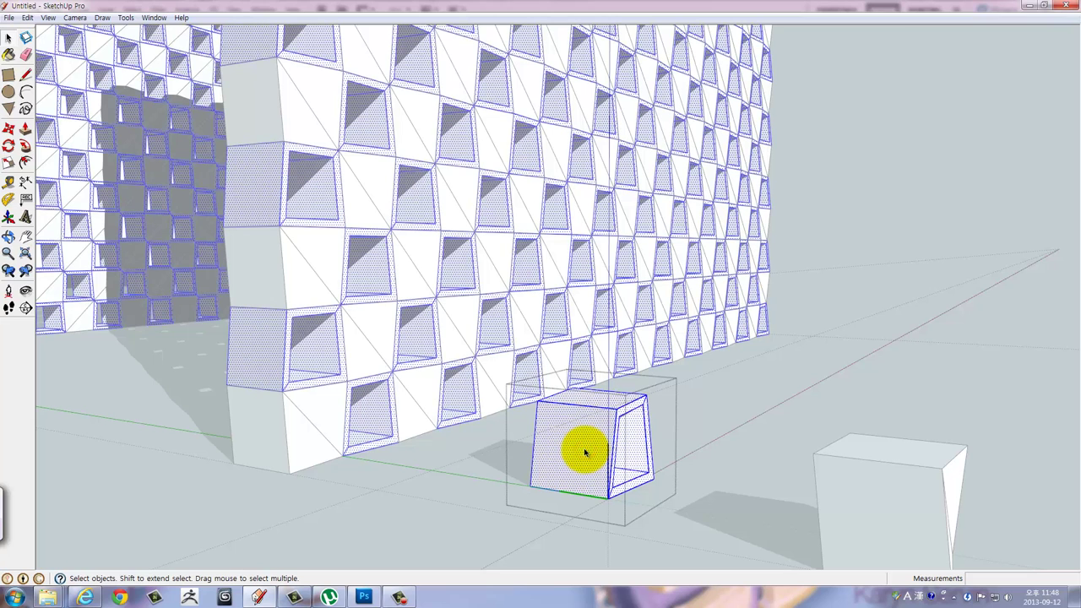
# Paint the selected cube with white Color_000 from the Materials palette, then view both walls.
pyautogui.click(152, 17)
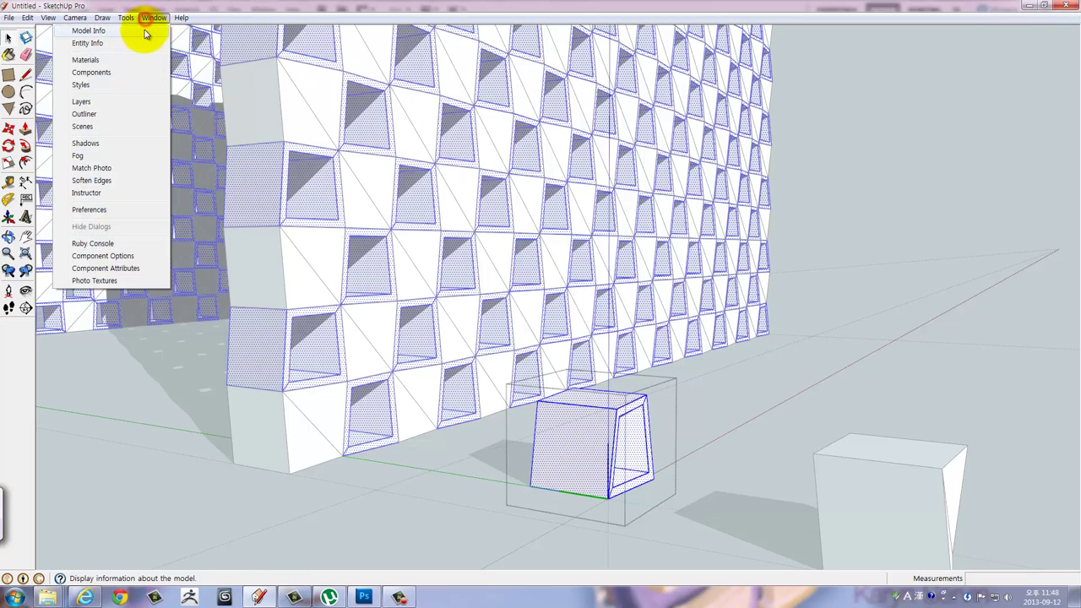
pyautogui.click(128, 61)
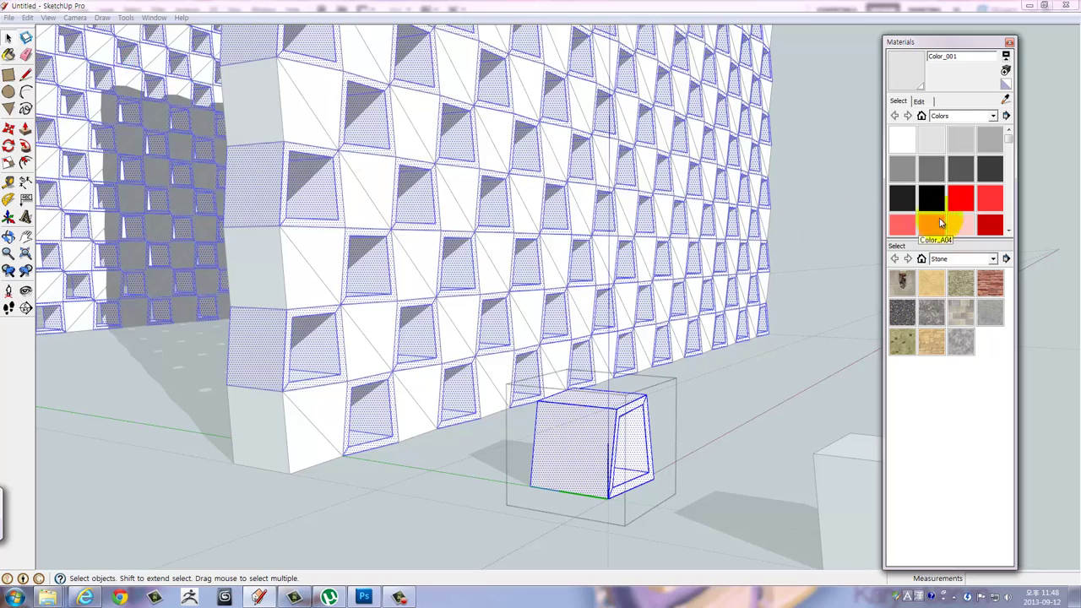
pyautogui.click(900, 148)
pyautogui.click(584, 441)
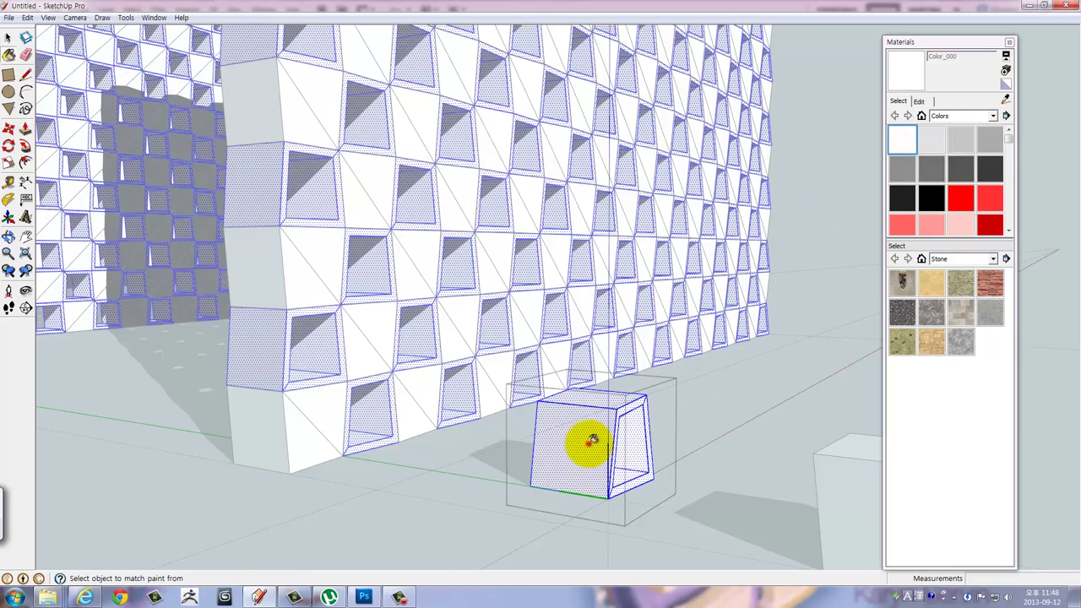
pyautogui.click(734, 414)
pyautogui.moveTo(729, 398)
pyautogui.mouseDown(button='middle')
pyautogui.moveTo(559, 386)
pyautogui.moveTo(528, 367)
pyautogui.moveTo(509, 391)
pyautogui.moveTo(864, 380)
pyautogui.moveTo(818, 494)
pyautogui.moveTo(770, 478)
pyautogui.moveTo(775, 469)
pyautogui.mouseUp(button='middle')
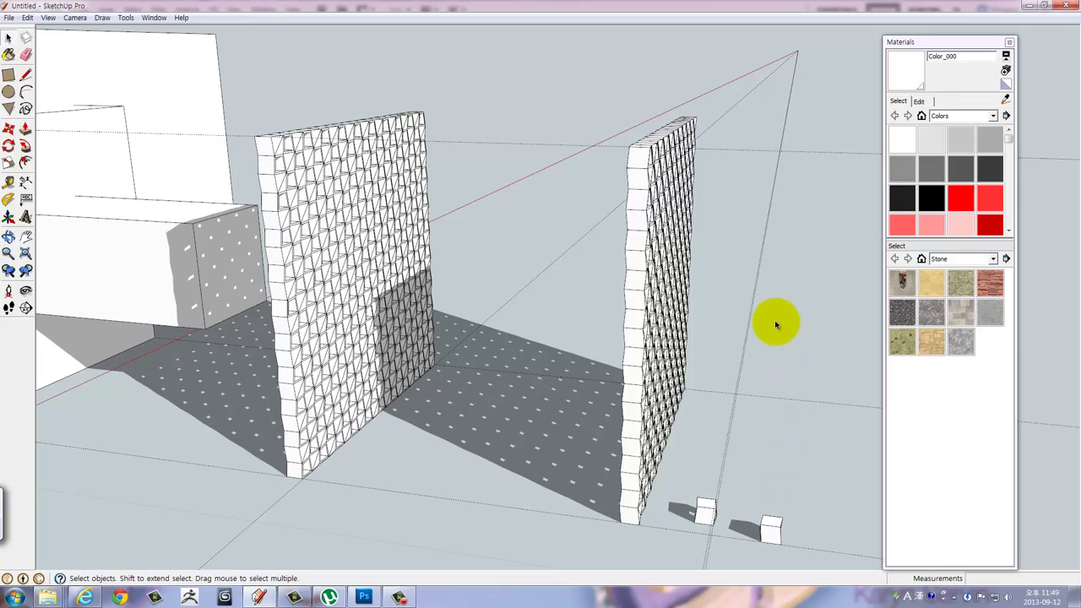
pyautogui.moveTo(775, 320)
pyautogui.mouseDown(button='middle')
pyautogui.moveTo(754, 379)
pyautogui.moveTo(599, 448)
pyautogui.moveTo(339, 391)
pyautogui.moveTo(306, 338)
pyautogui.moveTo(463, 301)
pyautogui.moveTo(668, 424)
pyautogui.moveTo(572, 208)
pyautogui.mouseUp(button='middle')
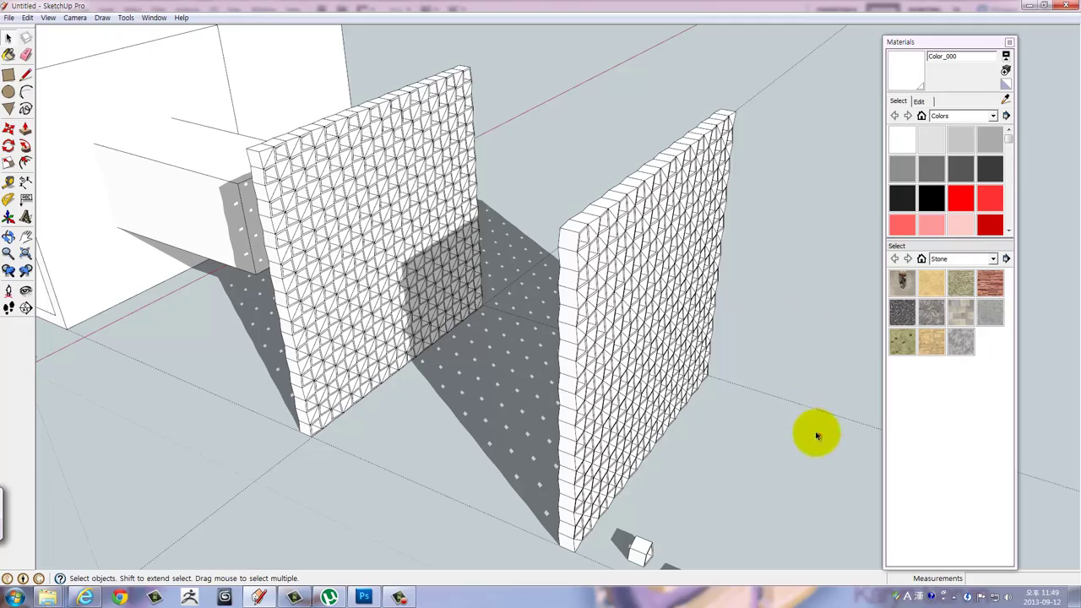
pyautogui.moveTo(810, 427)
pyautogui.mouseDown(button='middle')
pyautogui.moveTo(562, 261)
pyautogui.moveTo(647, 254)
pyautogui.moveTo(707, 309)
pyautogui.moveTo(412, 219)
pyautogui.moveTo(518, 236)
pyautogui.moveTo(526, 188)
pyautogui.moveTo(261, 138)
pyautogui.moveTo(397, 169)
pyautogui.moveTo(436, 237)
pyautogui.mouseUp(button='middle')
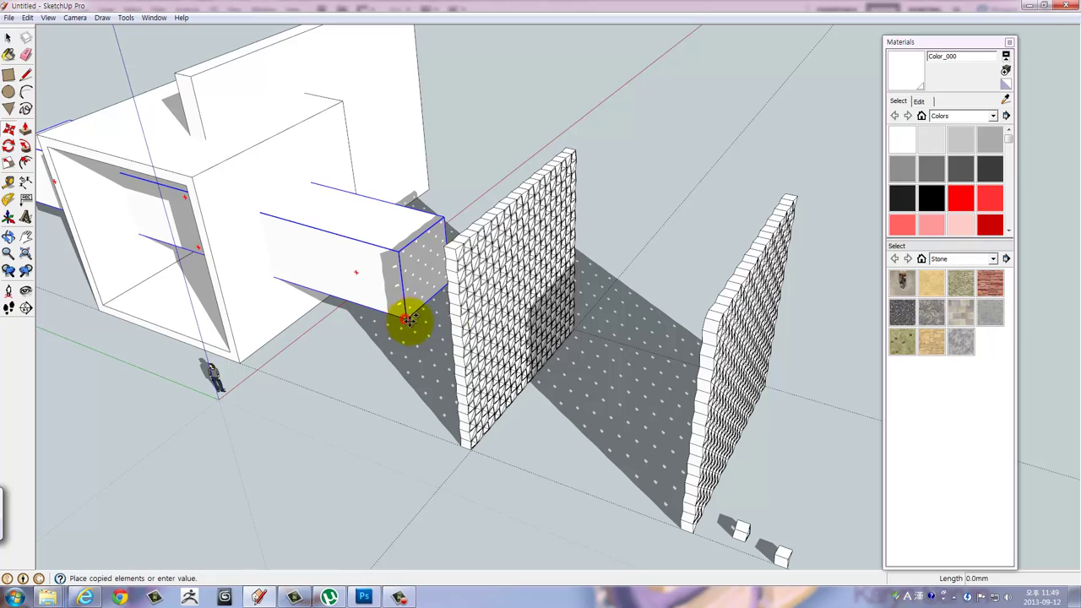
# Place the copied long box past the second wall, then bring the walls face-on.
pyautogui.click(811, 453)
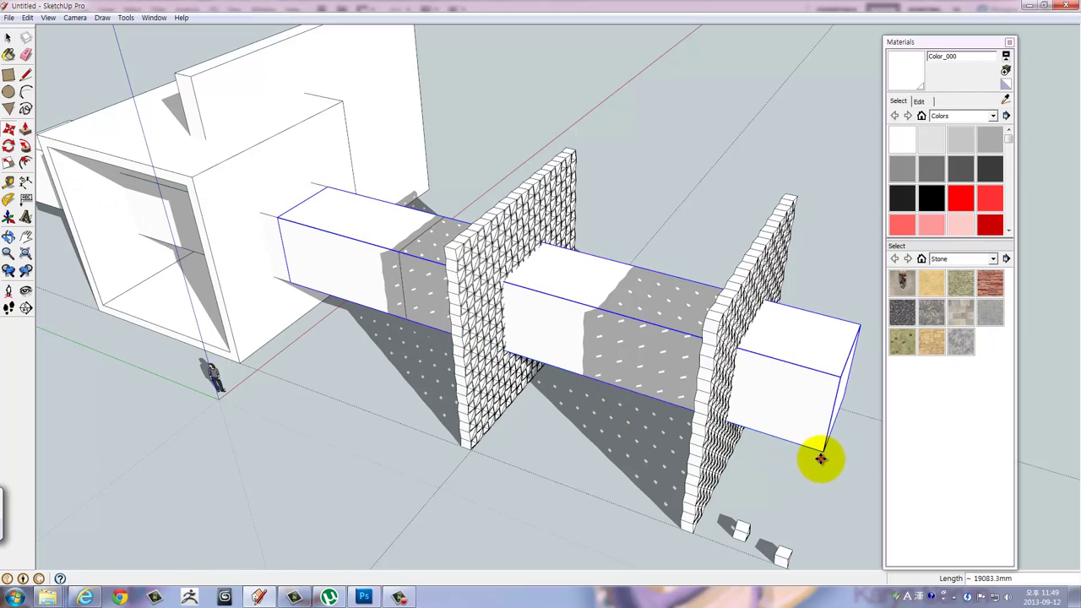
pyautogui.moveTo(815, 454)
pyautogui.mouseDown(button='middle')
pyautogui.moveTo(611, 266)
pyautogui.moveTo(506, 241)
pyautogui.mouseUp(button='middle')
pyautogui.scroll(2, 570, 273)
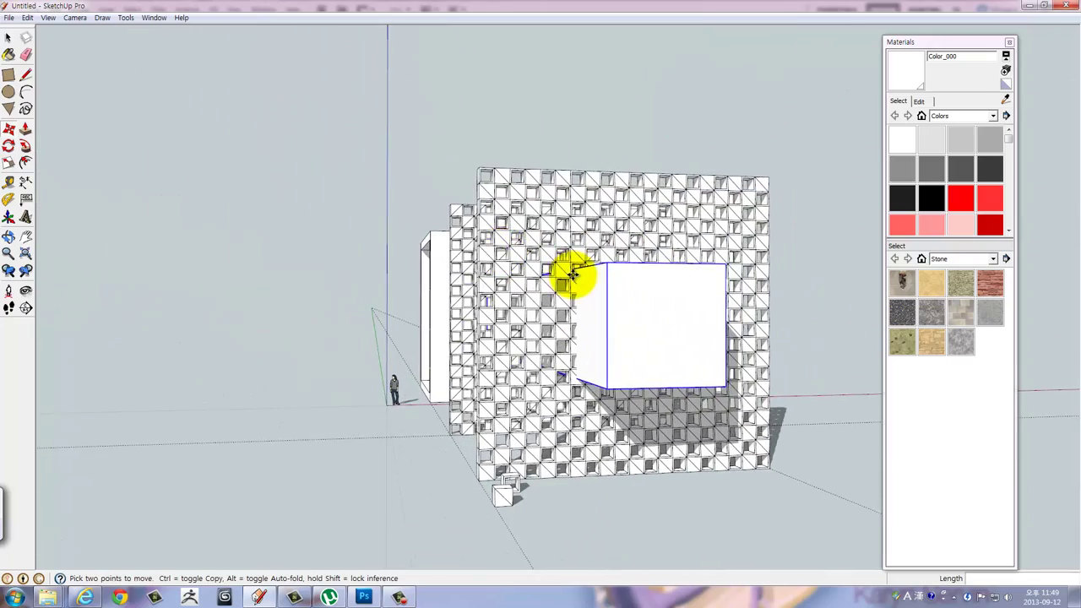
pyautogui.scroll(3, 583, 278)
pyautogui.scroll(2, 602, 282)
pyautogui.moveTo(602, 283)
pyautogui.mouseDown(button='middle')
pyautogui.moveTo(569, 241)
pyautogui.moveTo(439, 225)
pyautogui.moveTo(432, 241)
pyautogui.moveTo(622, 369)
pyautogui.moveTo(692, 379)
pyautogui.moveTo(550, 261)
pyautogui.moveTo(570, 287)
pyautogui.moveTo(482, 248)
pyautogui.mouseUp(button='middle')
pyautogui.press('space')
pyautogui.scroll(2, 482, 248)
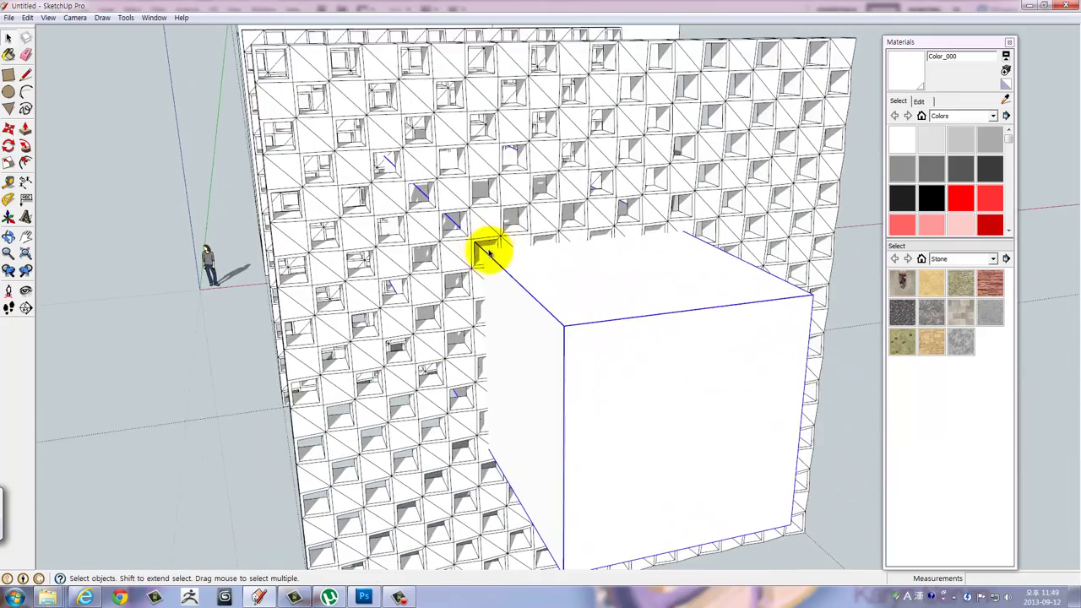
pyautogui.scroll(3, 499, 244)
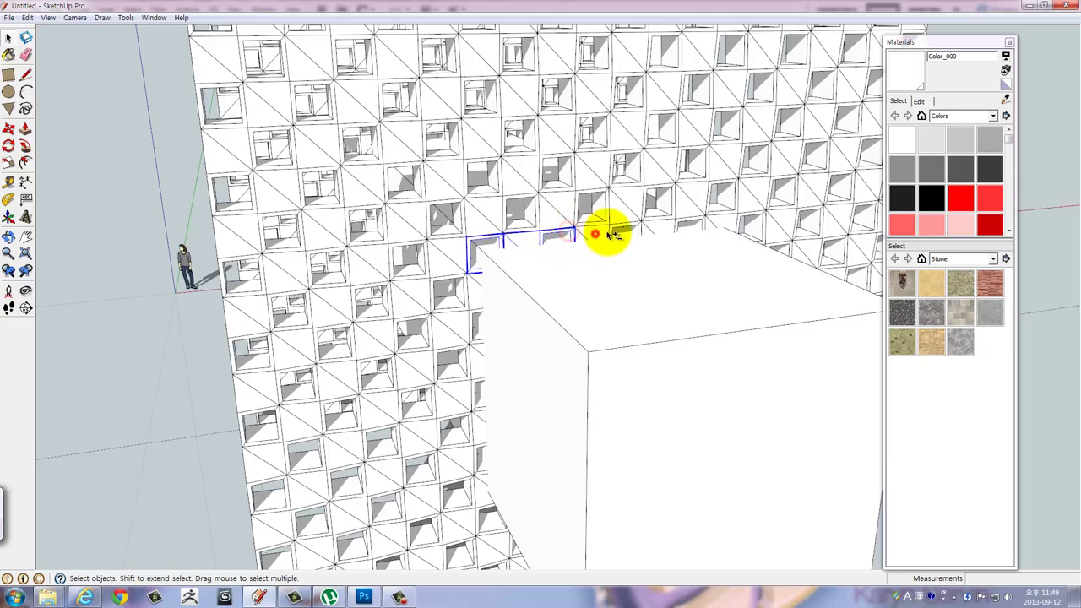
pyautogui.moveTo(657, 254)
pyautogui.mouseDown(button='middle')
pyautogui.moveTo(627, 290)
pyautogui.moveTo(579, 301)
pyautogui.mouseUp(button='middle')
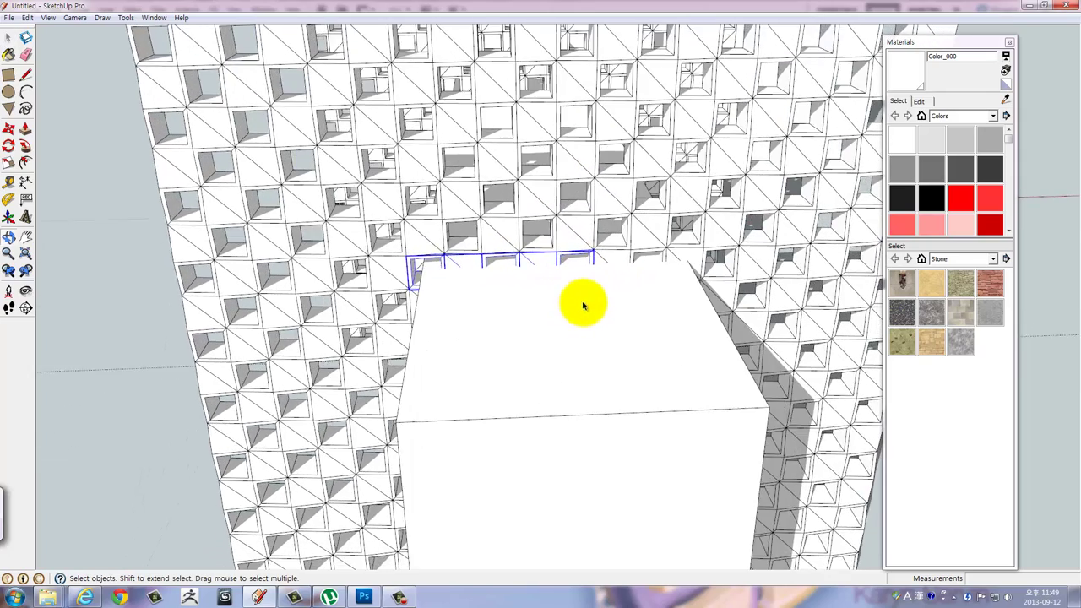
pyautogui.scroll(2, 599, 287)
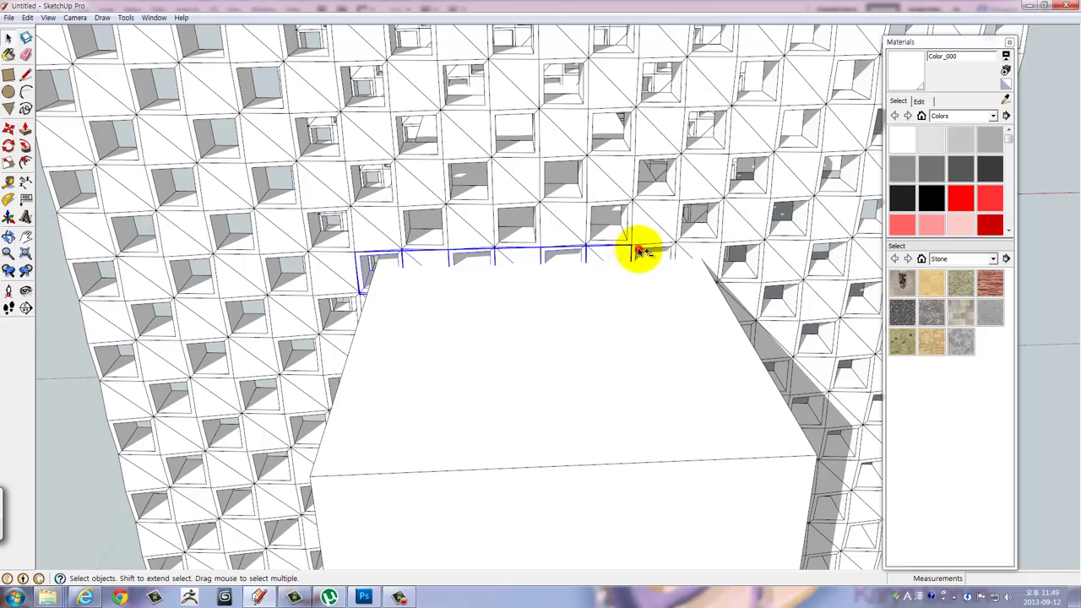
pyautogui.moveTo(717, 285)
pyautogui.mouseDown(button='middle')
pyautogui.moveTo(593, 217)
pyautogui.moveTo(456, 205)
pyautogui.moveTo(617, 273)
pyautogui.moveTo(647, 261)
pyautogui.moveTo(673, 284)
pyautogui.moveTo(647, 212)
pyautogui.mouseUp(button='middle')
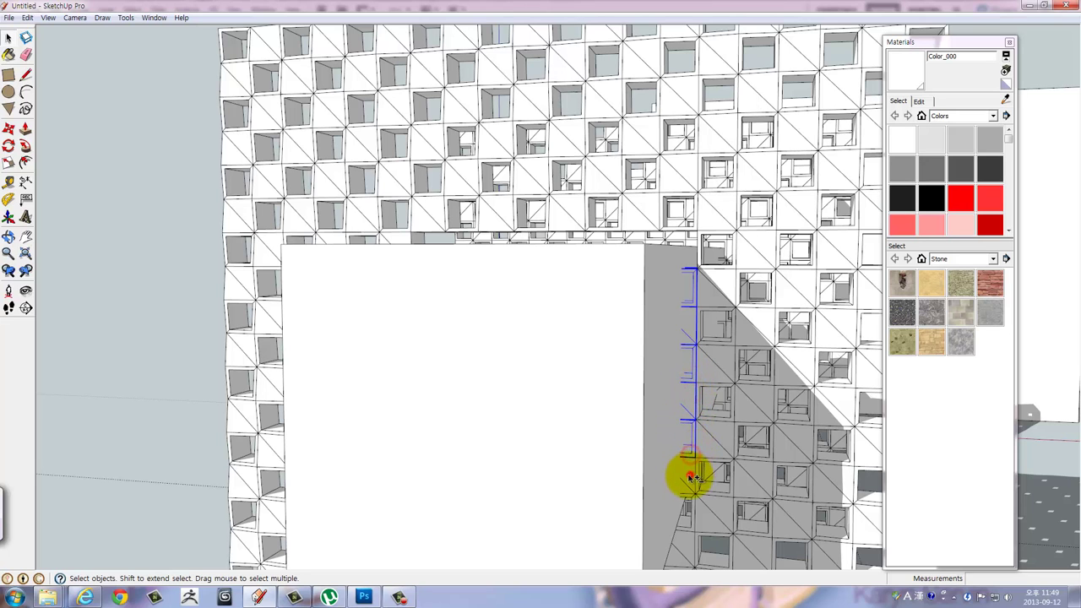
# Select the block of cells in the middle of the facade and delete it.
pyautogui.moveTo(712, 497); pyautogui.dragTo(698, 517, button='middle')
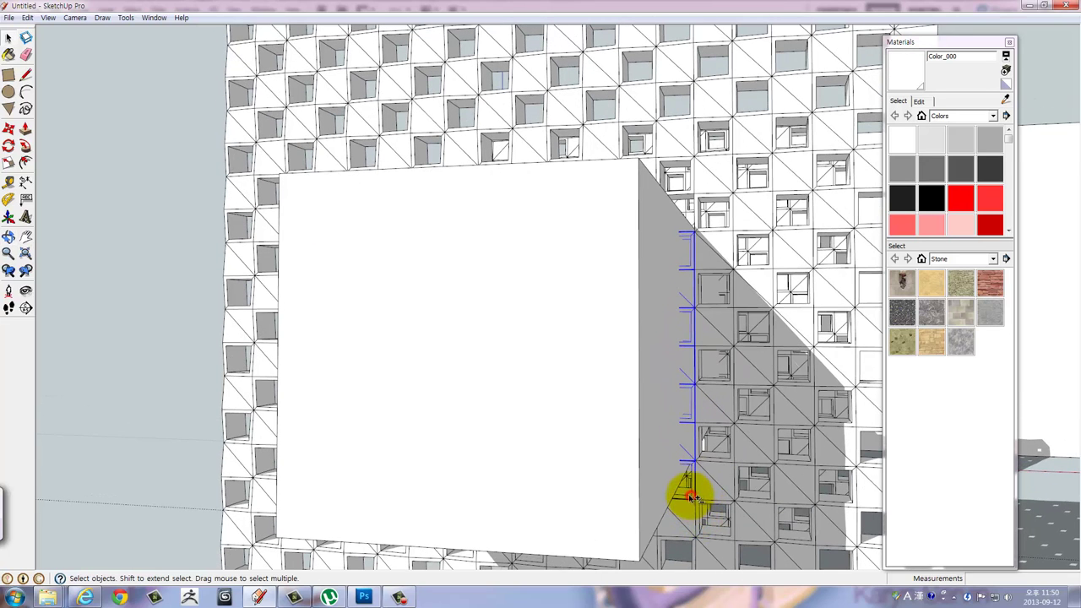
pyautogui.click(594, 308)
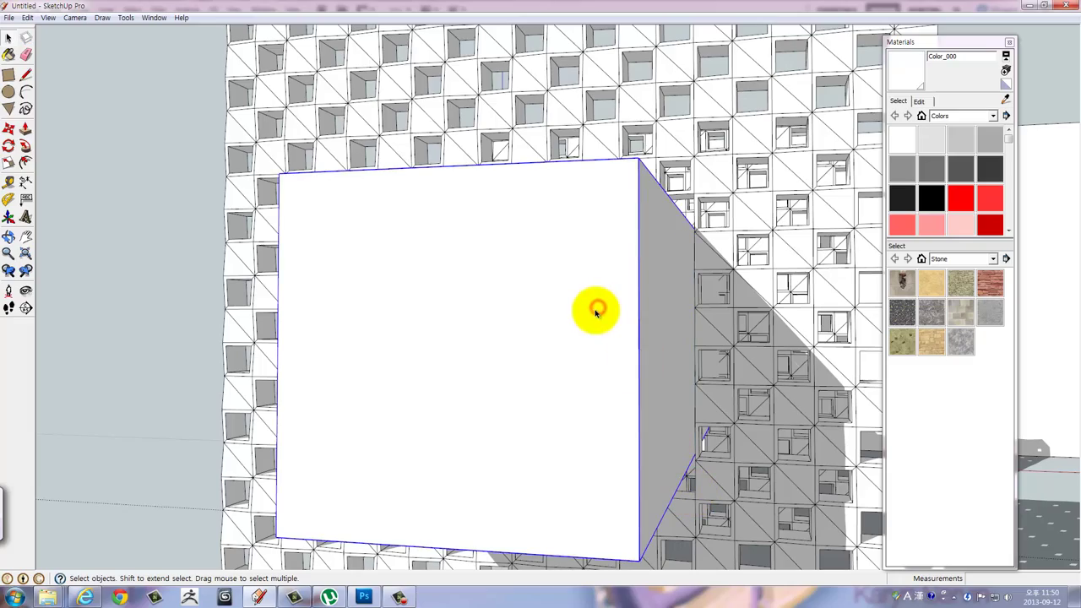
pyautogui.moveTo(591, 309); pyautogui.dragTo(626, 364, button='middle')
pyautogui.moveTo(613, 309)
pyautogui.mouseDown(button='middle')
pyautogui.moveTo(640, 176)
pyautogui.moveTo(664, 271)
pyautogui.moveTo(766, 384)
pyautogui.moveTo(591, 321)
pyautogui.moveTo(449, 289)
pyautogui.mouseUp(button='middle')
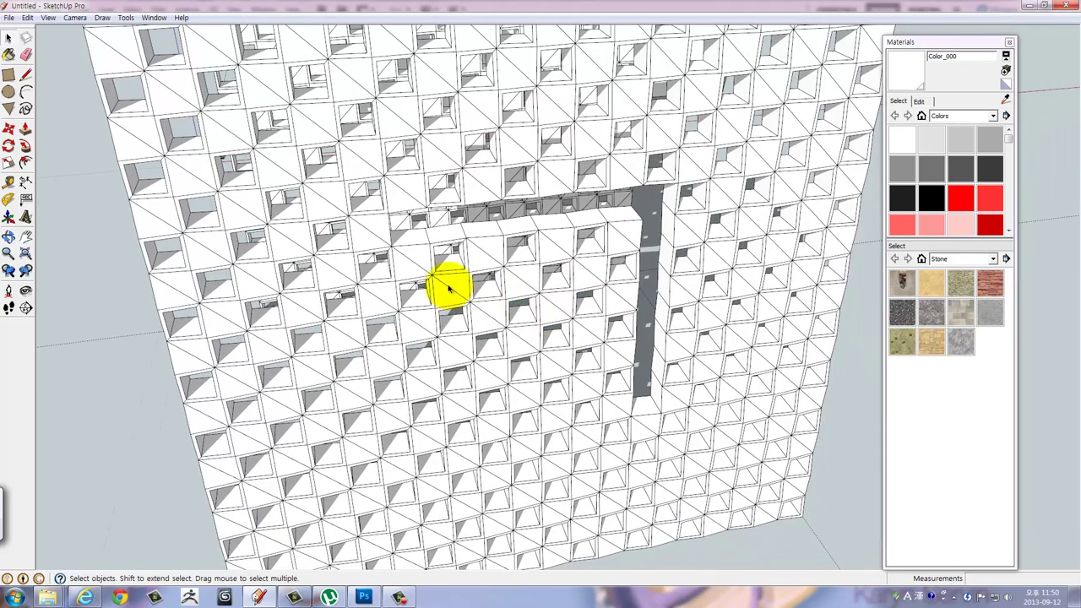
pyautogui.click(411, 258)
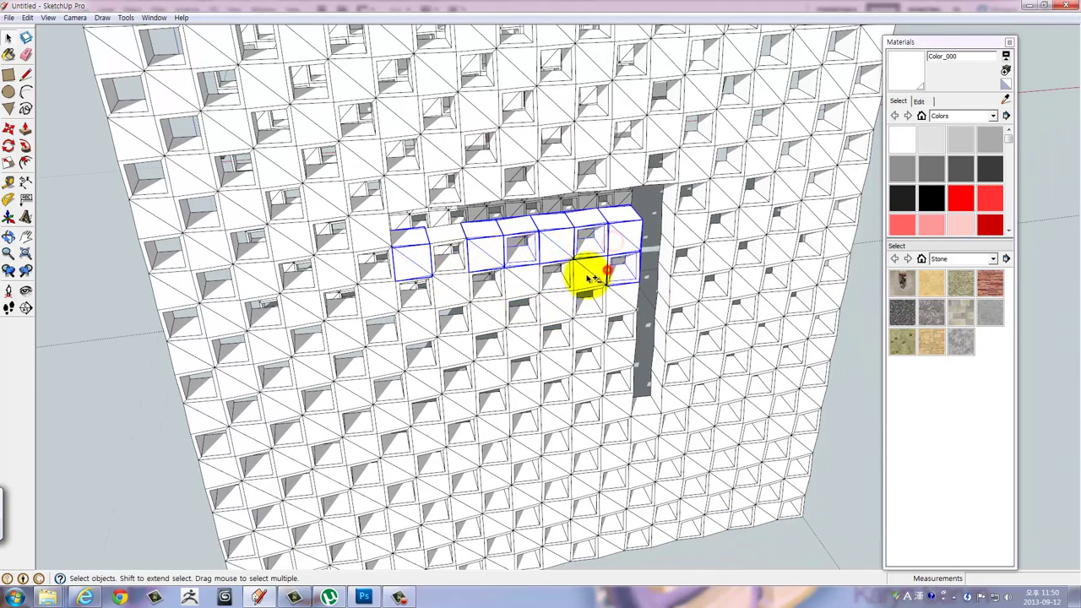
pyautogui.moveTo(563, 281)
pyautogui.mouseDown(button='middle')
pyautogui.moveTo(543, 321)
pyautogui.moveTo(514, 340)
pyautogui.moveTo(430, 309)
pyautogui.mouseUp(button='middle')
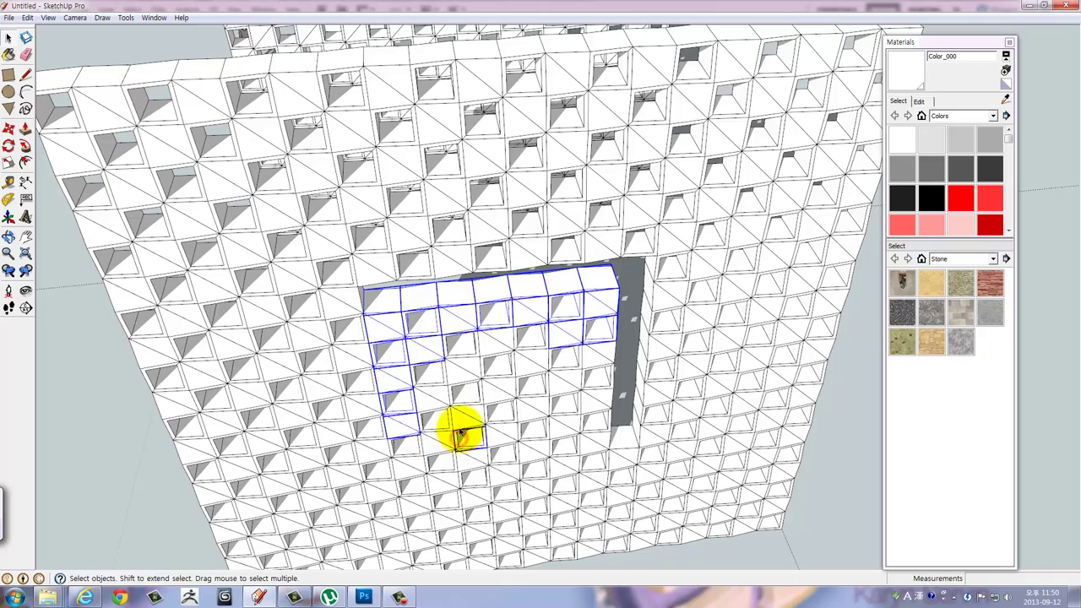
pyautogui.press('Delete')
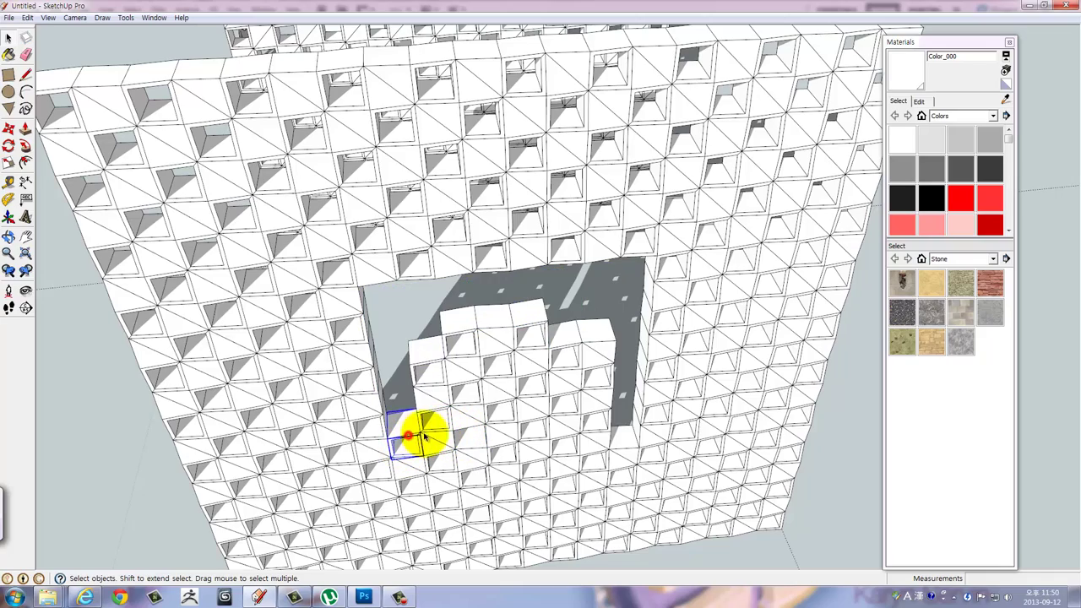
# Delete the remaining inner block, leaving a square opening through the wall.
pyautogui.moveTo(482, 464)
pyautogui.mouseDown(button='middle')
pyautogui.moveTo(463, 381)
pyautogui.moveTo(404, 408)
pyautogui.mouseUp(button='middle')
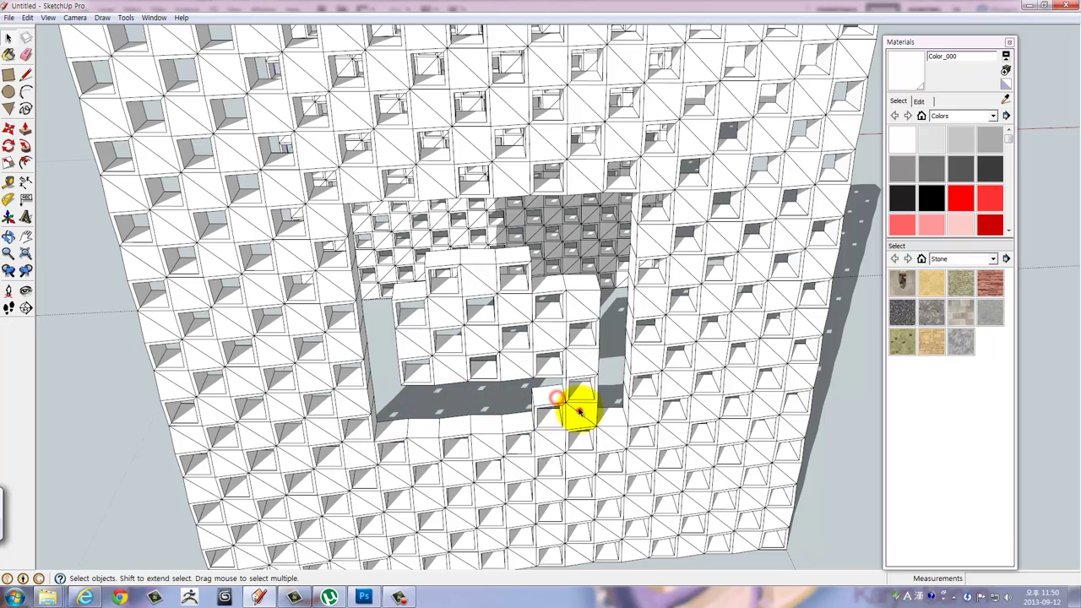
pyautogui.moveTo(579, 371); pyautogui.dragTo(579, 415, button='middle')
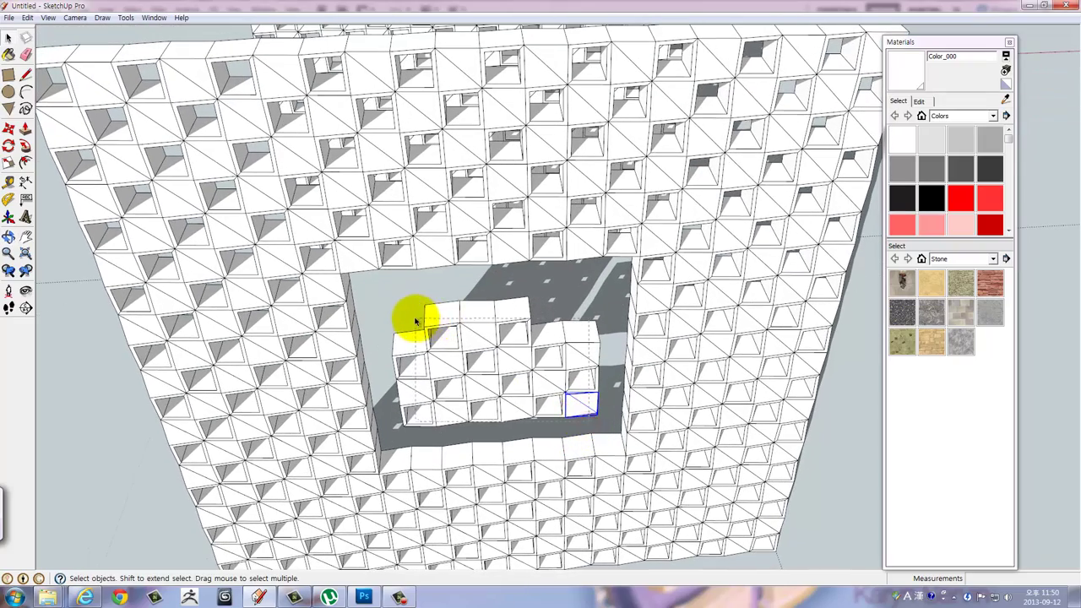
pyautogui.press('Delete')
pyautogui.moveTo(465, 357)
pyautogui.mouseDown(button='middle')
pyautogui.moveTo(501, 338)
pyautogui.moveTo(531, 357)
pyautogui.moveTo(458, 169)
pyautogui.moveTo(326, 152)
pyautogui.moveTo(203, 161)
pyautogui.moveTo(152, 184)
pyautogui.moveTo(490, 169)
pyautogui.moveTo(705, 178)
pyautogui.moveTo(254, 181)
pyautogui.moveTo(205, 197)
pyautogui.moveTo(10, 193)
pyautogui.mouseUp(button='middle')
# Copy the long white box and place the duplicate further out from the walls.
pyautogui.moveTo(390, 235); pyautogui.dragTo(665, 239, button='middle')
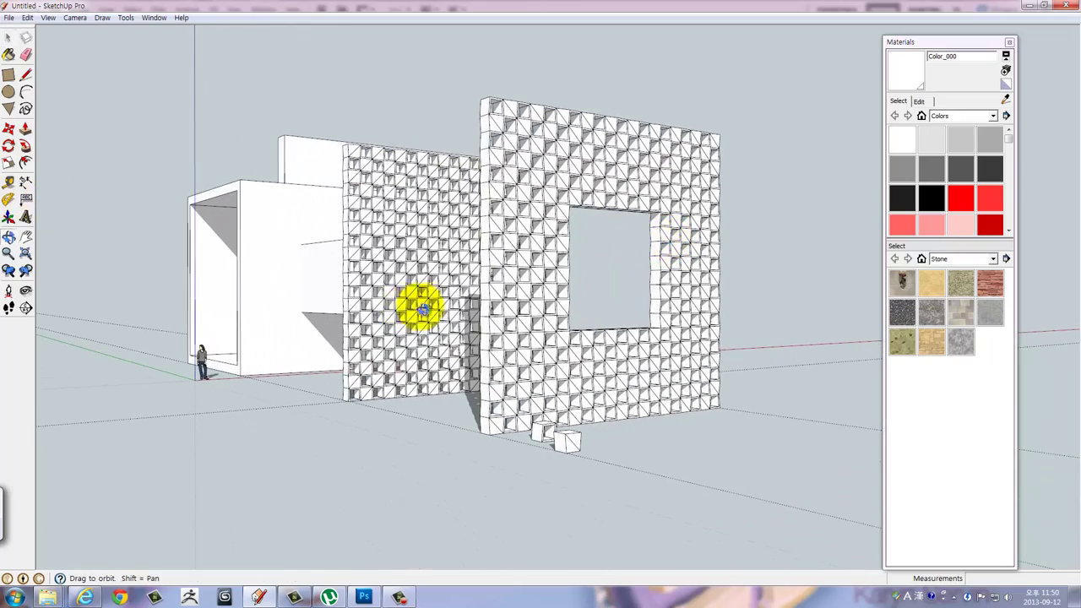
pyautogui.moveTo(421, 309)
pyautogui.mouseDown(button='middle')
pyautogui.moveTo(550, 302)
pyautogui.moveTo(676, 338)
pyautogui.moveTo(610, 448)
pyautogui.moveTo(474, 440)
pyautogui.mouseUp(button='middle')
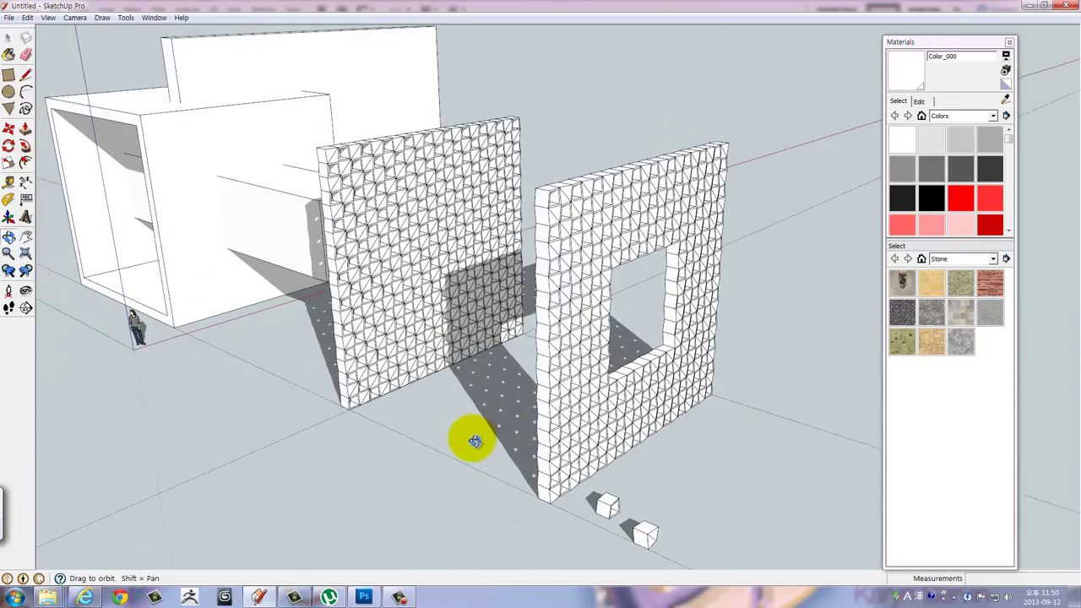
pyautogui.moveTo(284, 273)
pyautogui.mouseDown(button='middle')
pyautogui.moveTo(470, 181)
pyautogui.moveTo(581, 355)
pyautogui.moveTo(415, 189)
pyautogui.mouseUp(button='middle')
pyautogui.scroll(3, 464, 309)
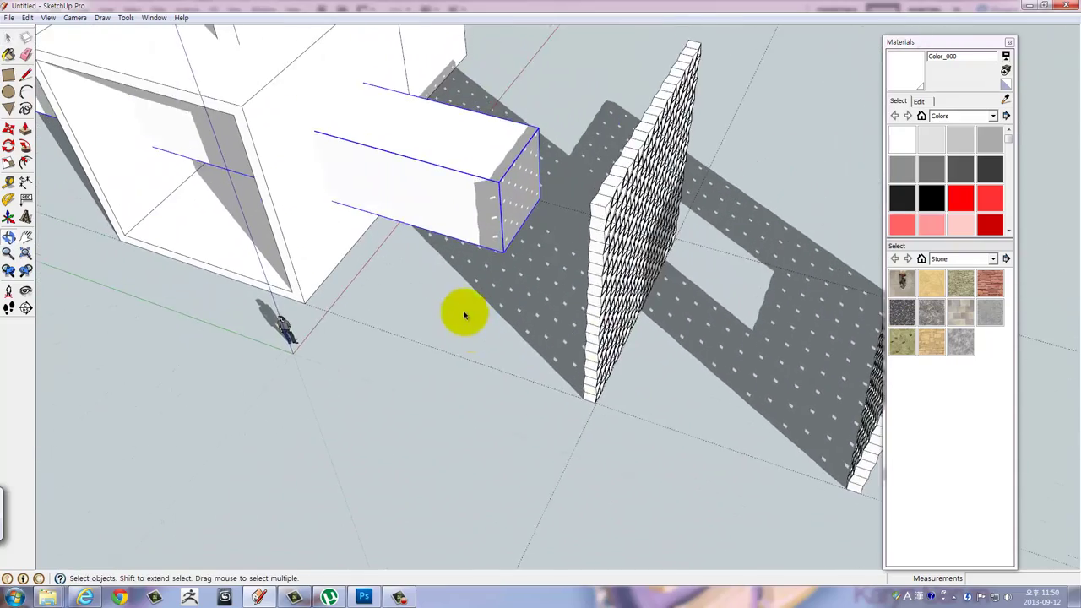
pyautogui.press('ctrl')
pyautogui.click(406, 421)
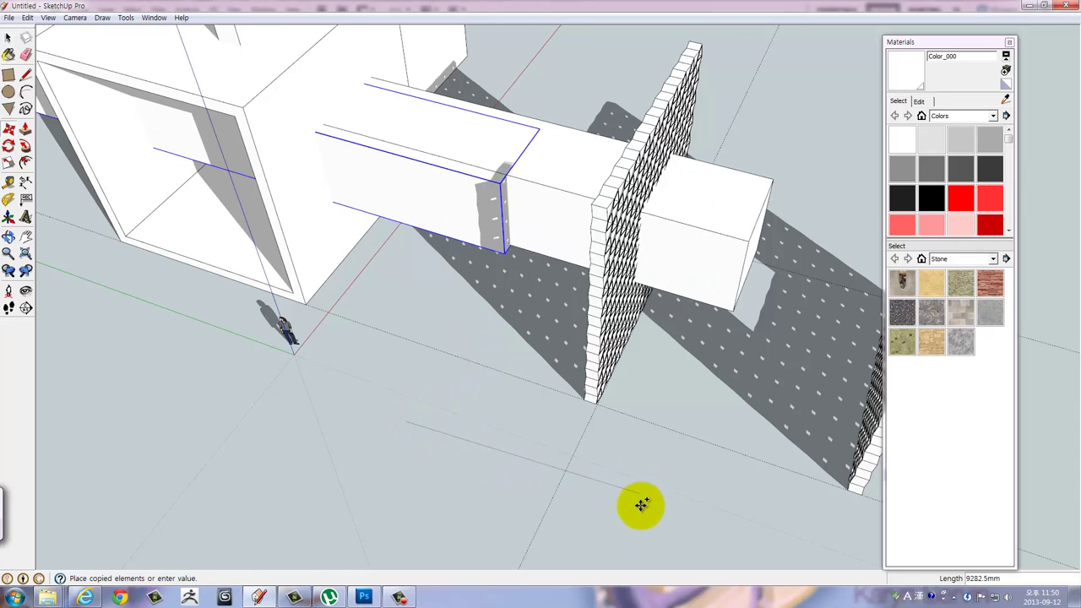
pyautogui.click(642, 507)
# Select the small elements at the box corner, then turn shadows off.
pyautogui.moveTo(639, 485)
pyautogui.mouseDown(button='middle')
pyautogui.moveTo(536, 354)
pyautogui.moveTo(639, 253)
pyautogui.moveTo(616, 394)
pyautogui.moveTo(521, 352)
pyautogui.moveTo(502, 321)
pyautogui.mouseUp(button='middle')
pyautogui.scroll(3, 641, 249)
pyautogui.scroll(3, 495, 352)
pyautogui.scroll(3, 498, 351)
pyautogui.press('space')
pyautogui.click(504, 321)
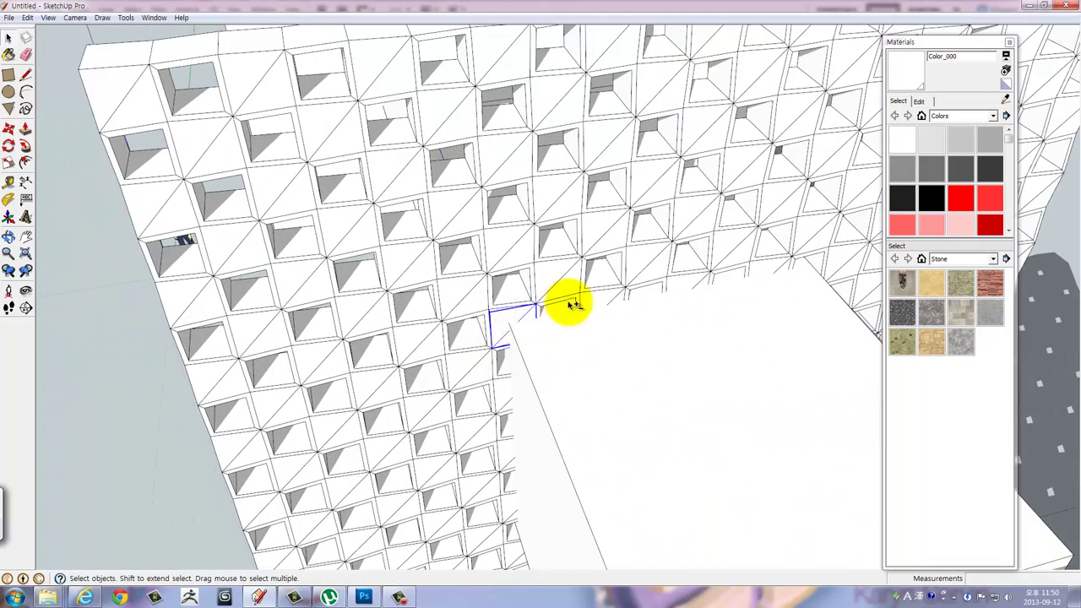
pyautogui.moveTo(619, 312); pyautogui.dragTo(614, 332, button='middle')
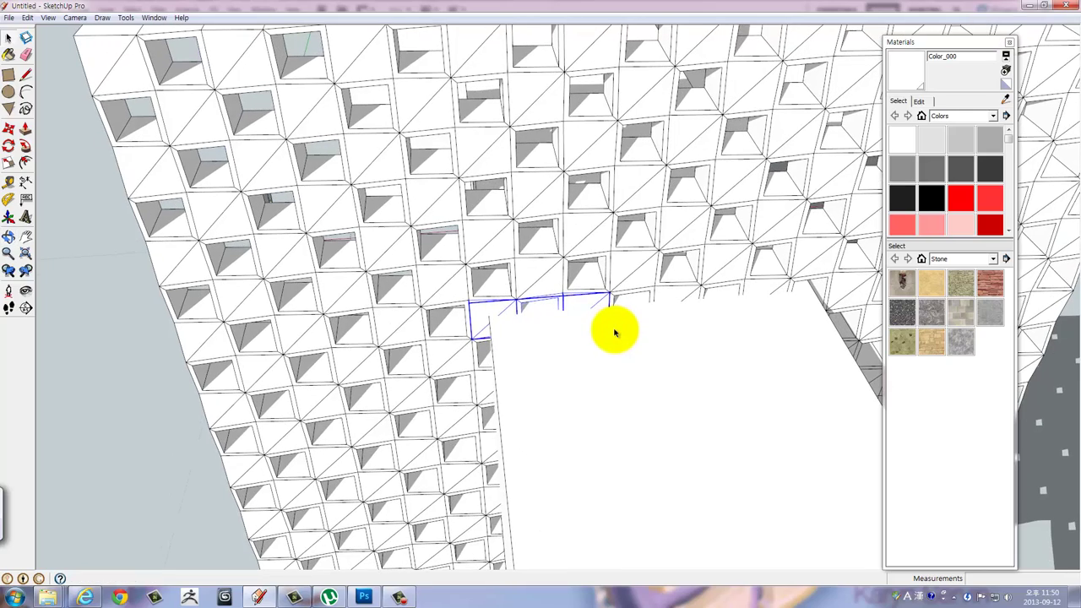
pyautogui.click(626, 294)
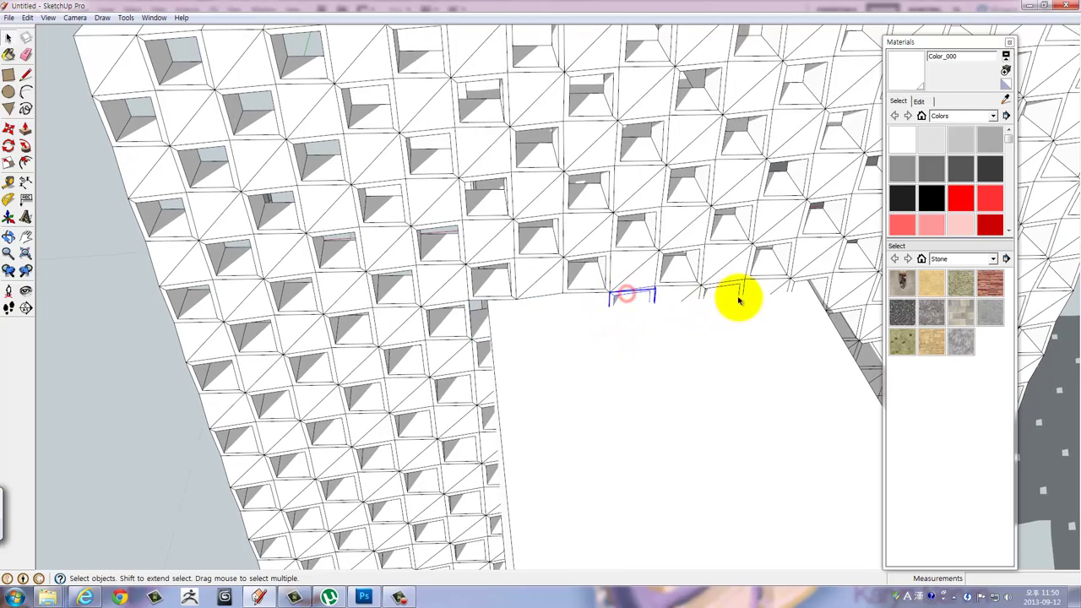
pyautogui.moveTo(755, 270)
pyautogui.mouseDown(button='middle')
pyautogui.moveTo(656, 270)
pyautogui.moveTo(776, 349)
pyautogui.mouseUp(button='middle')
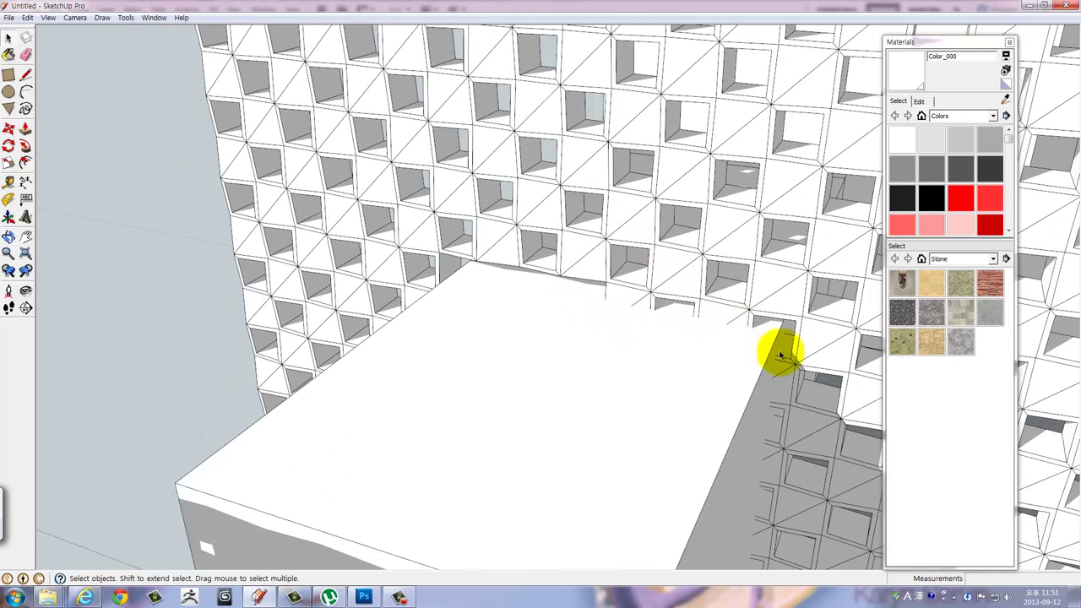
pyautogui.moveTo(785, 452)
pyautogui.mouseDown(button='middle')
pyautogui.moveTo(717, 309)
pyautogui.moveTo(709, 251)
pyautogui.moveTo(755, 347)
pyautogui.moveTo(720, 456)
pyautogui.moveTo(603, 248)
pyautogui.moveTo(104, 60)
pyautogui.mouseUp(button='middle')
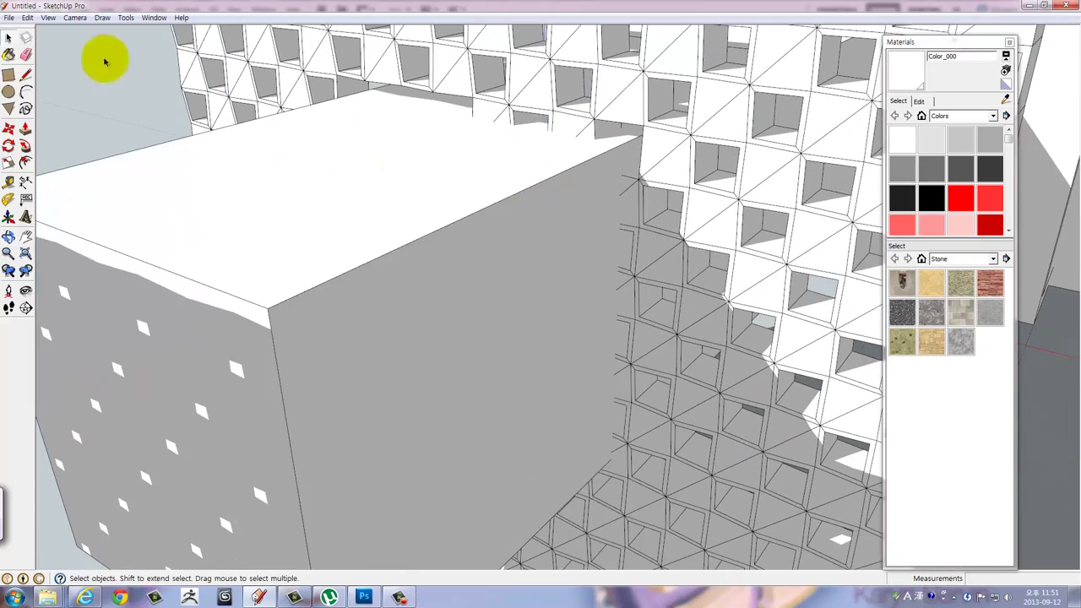
pyautogui.click(74, 17)
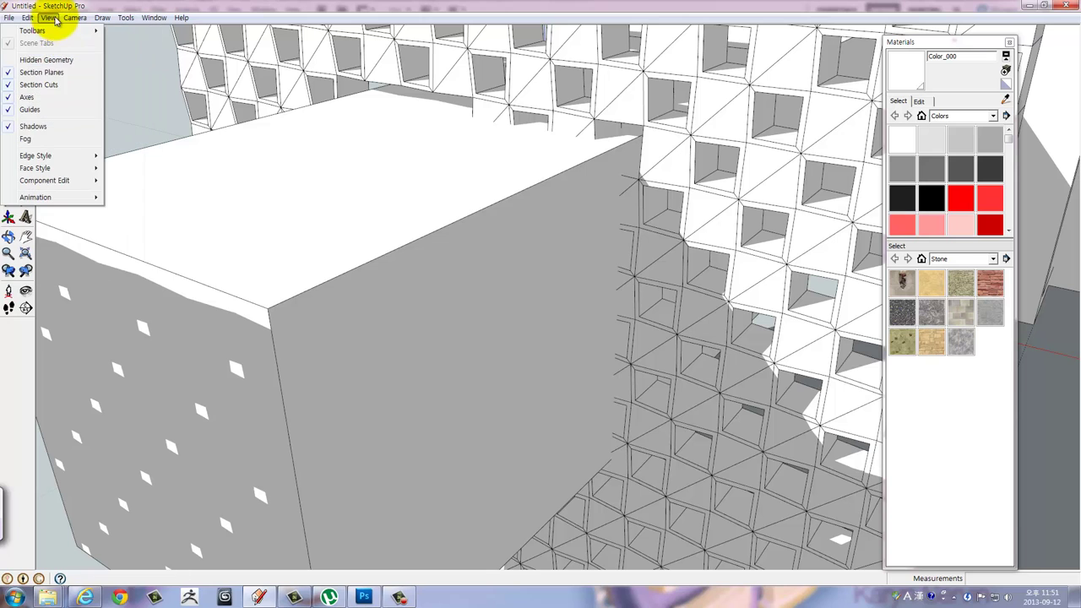
pyautogui.click(42, 125)
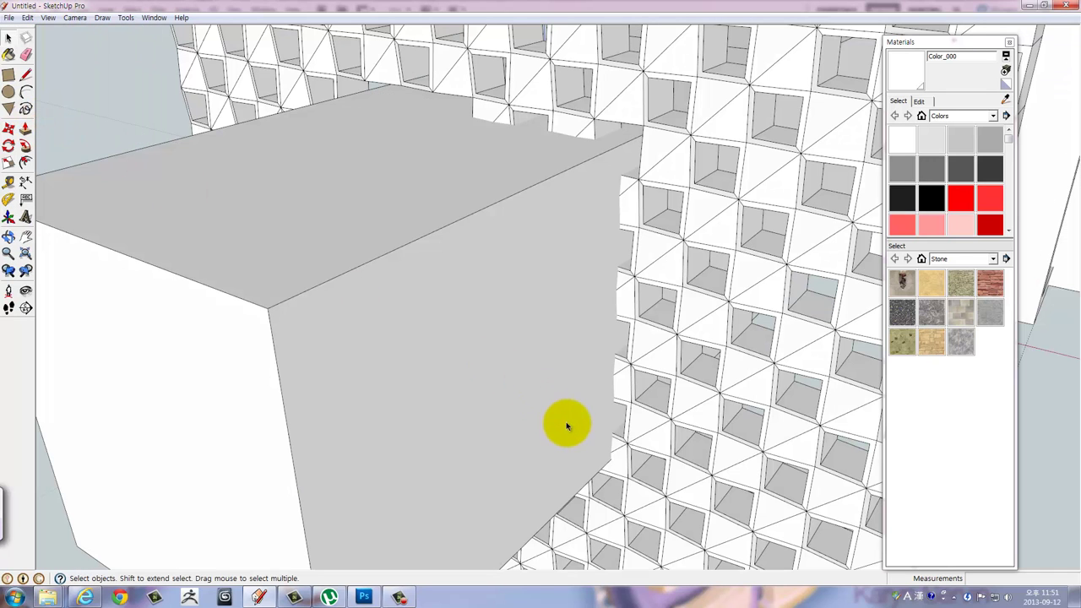
# Delete the second wall's facade panels along the left and bottom of the square opening.
pyautogui.moveTo(562, 427)
pyautogui.mouseDown(button='middle')
pyautogui.moveTo(586, 393)
pyautogui.moveTo(570, 312)
pyautogui.mouseUp(button='middle')
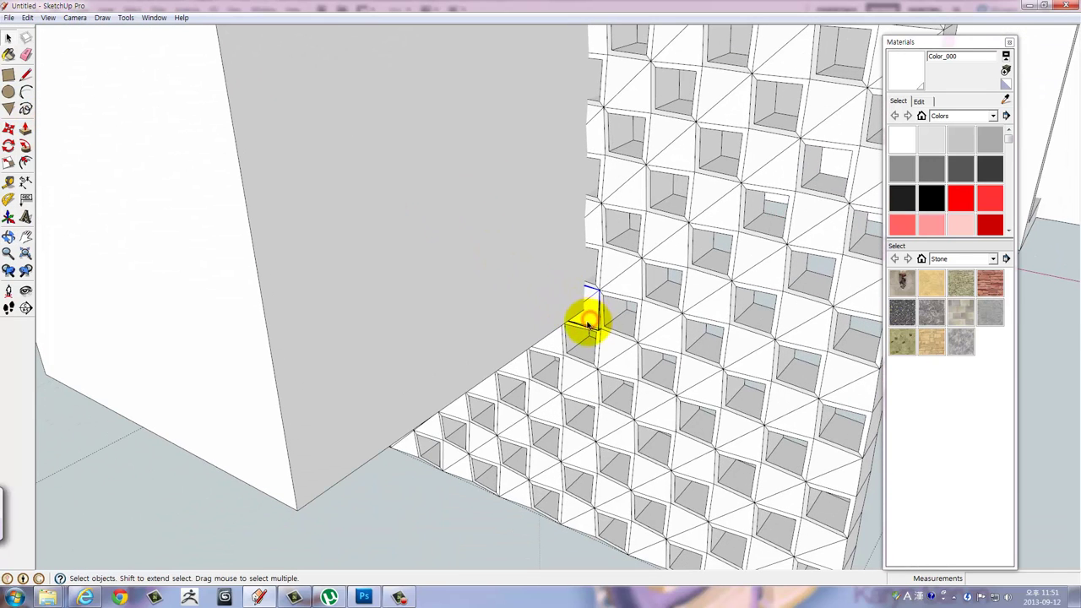
pyautogui.moveTo(464, 364)
pyautogui.mouseDown(button='middle')
pyautogui.moveTo(350, 332)
pyautogui.moveTo(700, 222)
pyautogui.moveTo(622, 265)
pyautogui.mouseUp(button='middle')
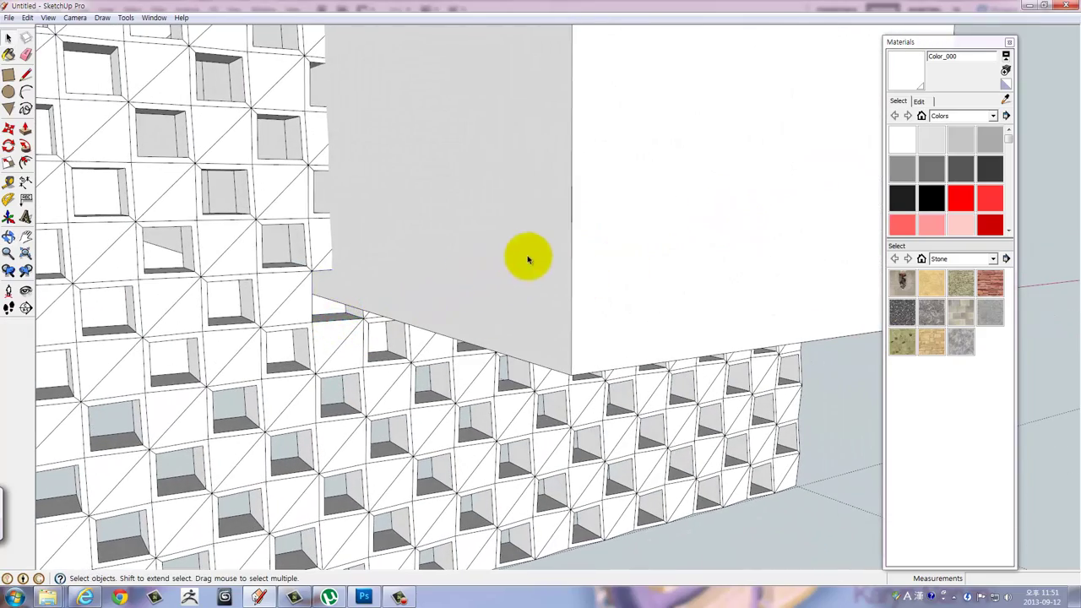
pyautogui.moveTo(526, 253); pyautogui.dragTo(419, 412, button='middle')
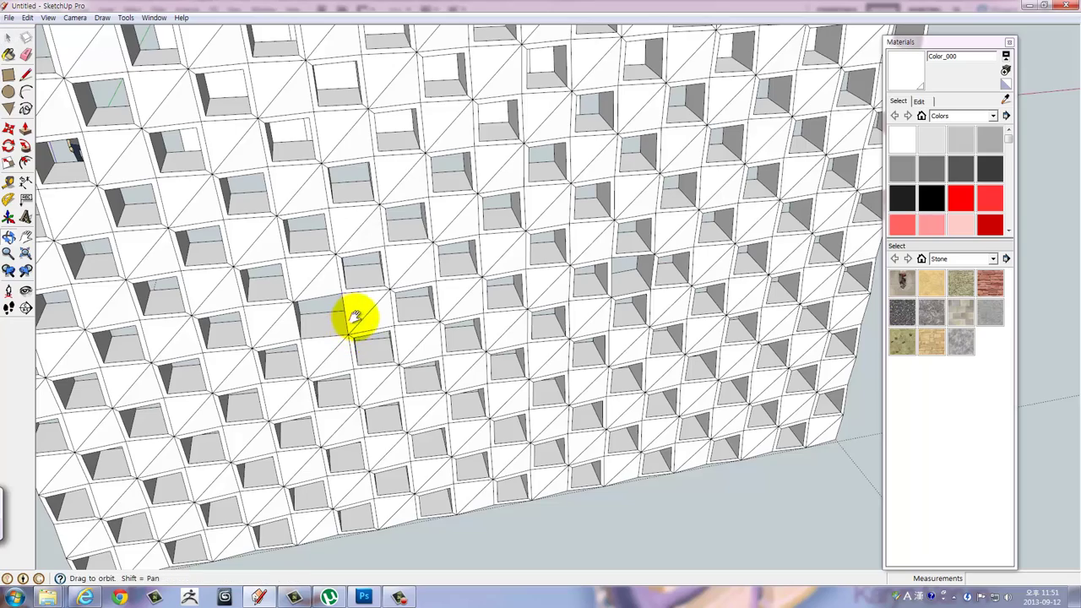
pyautogui.moveTo(355, 317); pyautogui.dragTo(494, 433, button='middle')
pyautogui.keyDown('shift'); pyautogui.click(452, 327); pyautogui.keyUp('shift')
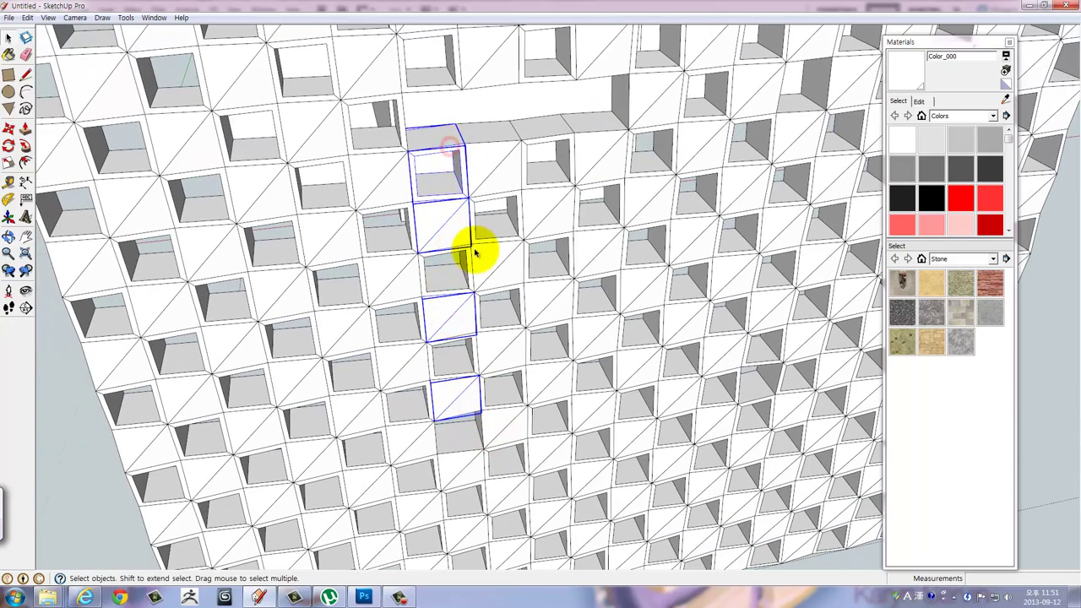
pyautogui.press('Delete')
pyautogui.click(446, 338)
pyautogui.press('Delete')
pyautogui.click(446, 374)
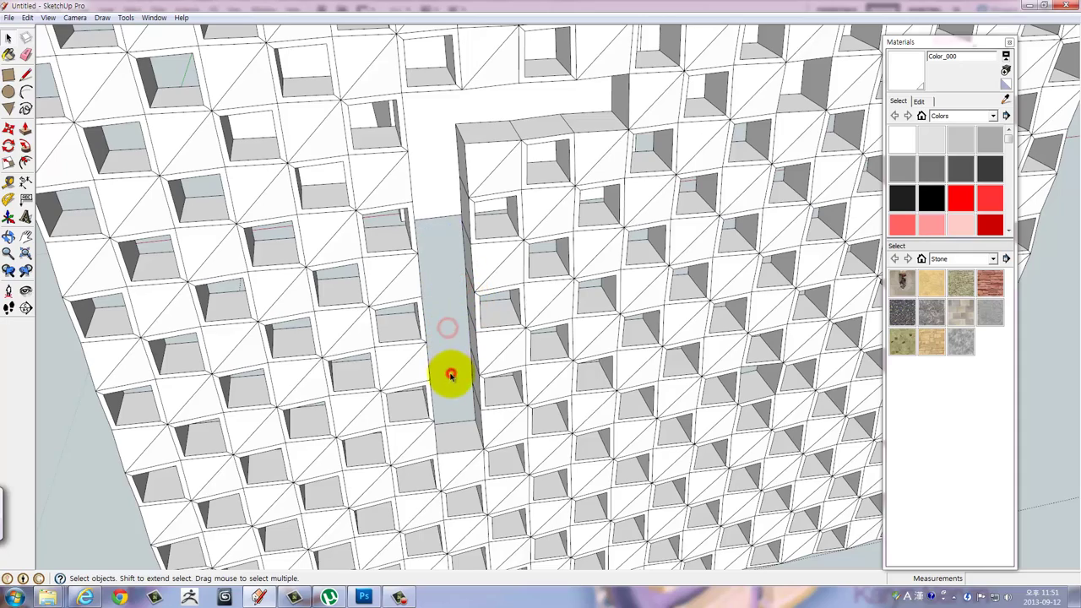
pyautogui.press('Delete')
pyautogui.click(495, 412)
pyautogui.moveTo(495, 412)
pyautogui.mouseDown(button='middle')
pyautogui.moveTo(545, 376)
pyautogui.moveTo(557, 402)
pyautogui.mouseUp(button='middle')
pyautogui.press('Delete')
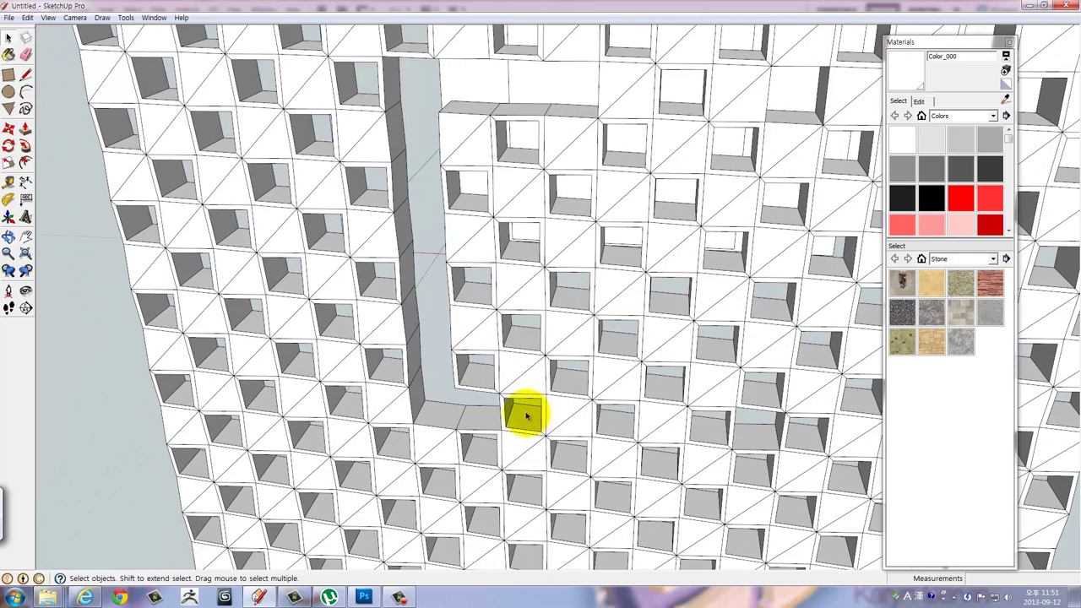
pyautogui.press('Delete')
pyautogui.click(658, 425)
pyautogui.press('Delete')
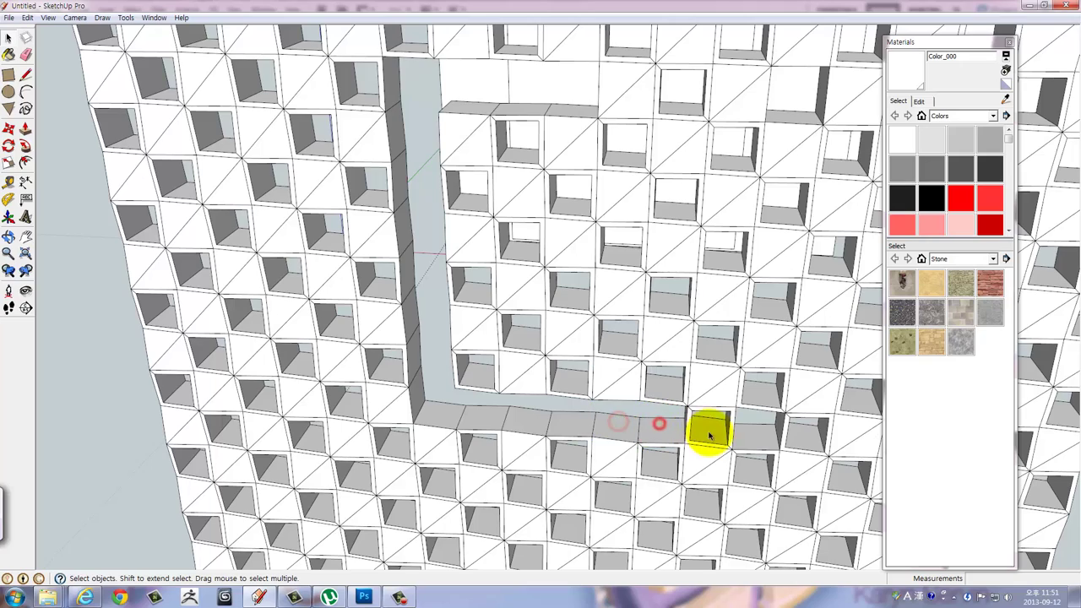
pyautogui.click(713, 434)
# Delete the panels on the opening's right and top sides, then the enclosed block of cells.
pyautogui.press('Delete')
pyautogui.click(772, 357)
pyautogui.press('Delete')
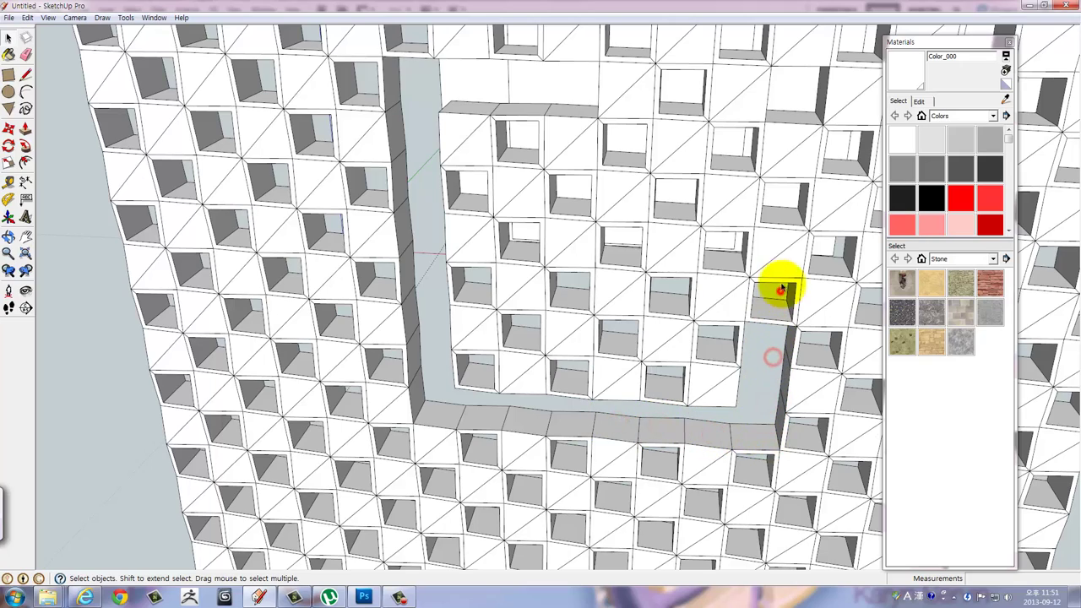
pyautogui.moveTo(768, 317)
pyautogui.mouseDown(button='middle')
pyautogui.moveTo(754, 381)
pyautogui.moveTo(760, 337)
pyautogui.mouseUp(button='middle')
pyautogui.click(758, 338)
pyautogui.press('Delete')
pyautogui.click(770, 304)
pyautogui.press('Delete')
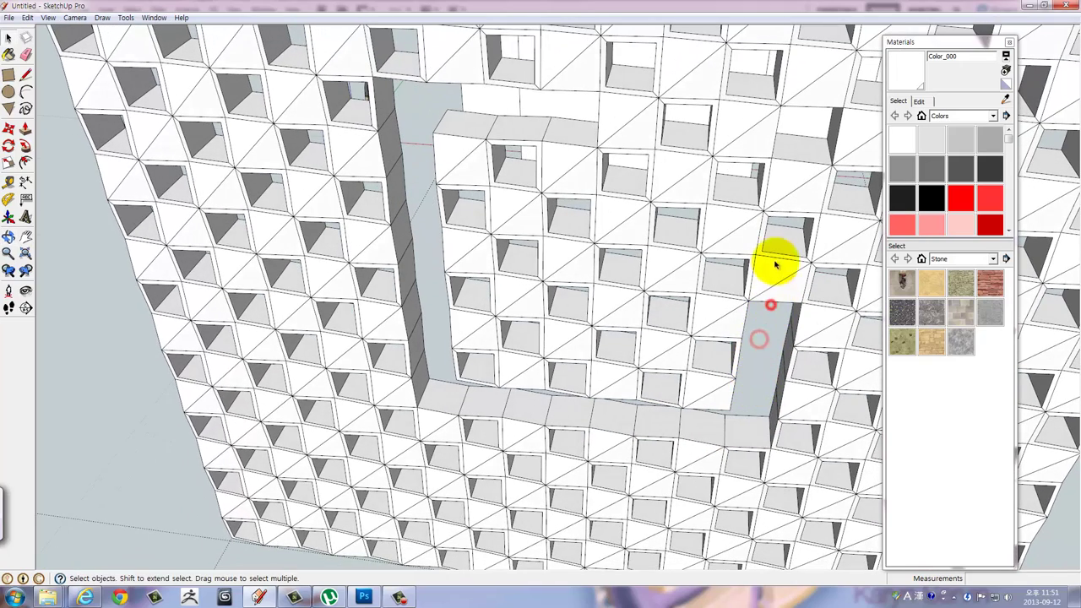
pyautogui.press('Delete')
pyautogui.click(773, 245)
pyautogui.press('Delete')
pyautogui.press('Delete')
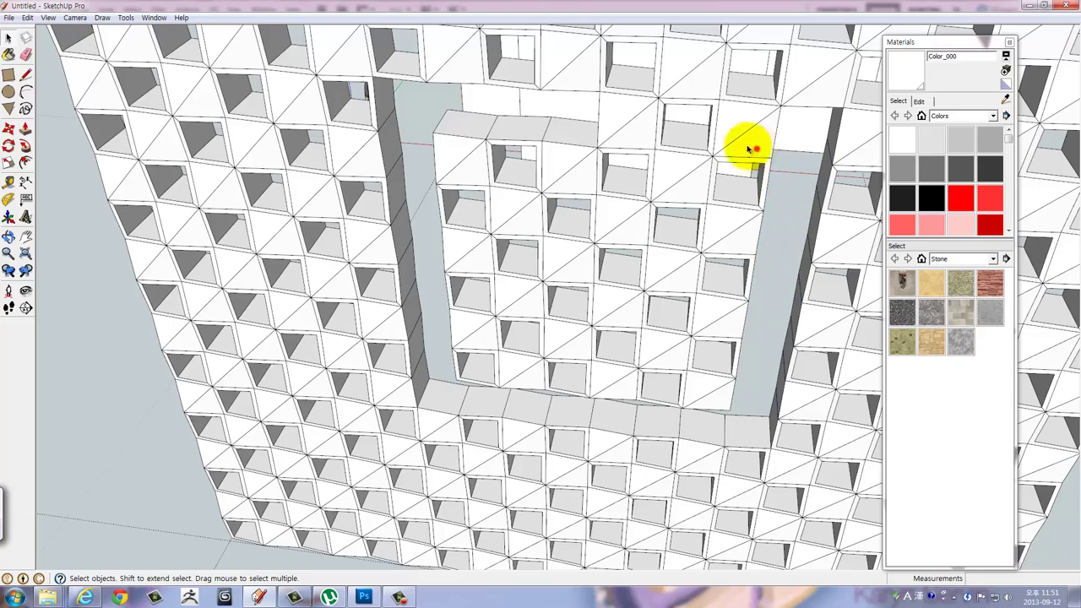
pyautogui.click(662, 142)
pyautogui.press('Delete')
pyautogui.click(622, 137)
pyautogui.press('Delete')
pyautogui.moveTo(622, 251)
pyautogui.mouseDown(button='middle')
pyautogui.moveTo(657, 297)
pyautogui.moveTo(514, 275)
pyautogui.moveTo(582, 325)
pyautogui.mouseUp(button='middle')
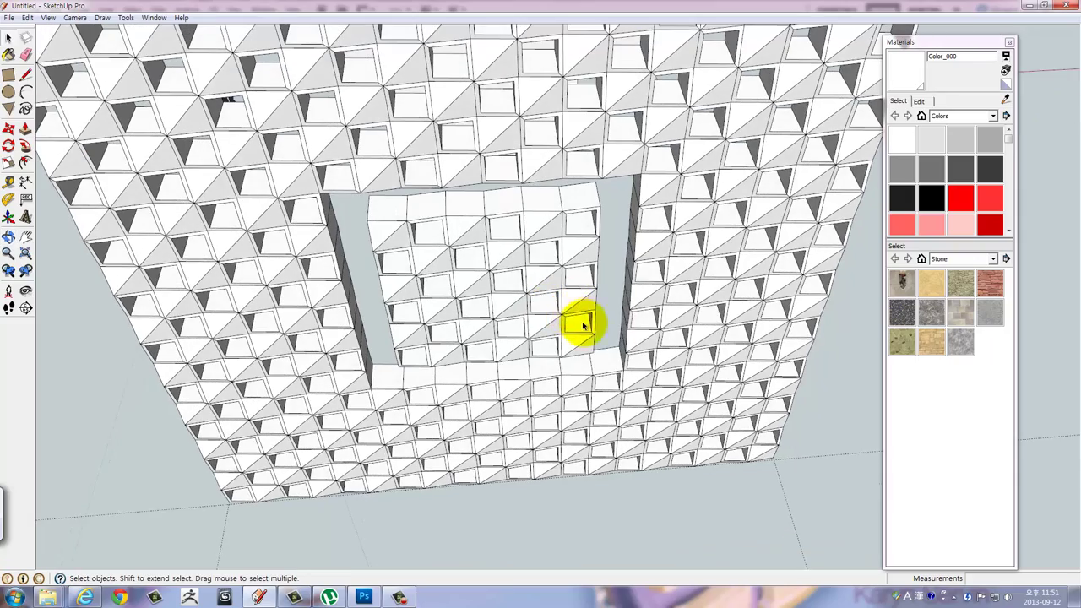
pyautogui.click(383, 221)
pyautogui.moveTo(383, 221)
pyautogui.mouseDown(button='middle')
pyautogui.moveTo(495, 229)
pyautogui.moveTo(557, 248)
pyautogui.moveTo(568, 271)
pyautogui.moveTo(526, 284)
pyautogui.moveTo(532, 299)
pyautogui.moveTo(482, 277)
pyautogui.moveTo(620, 235)
pyautogui.moveTo(825, 215)
pyautogui.mouseUp(button='middle')
pyautogui.press('Delete')
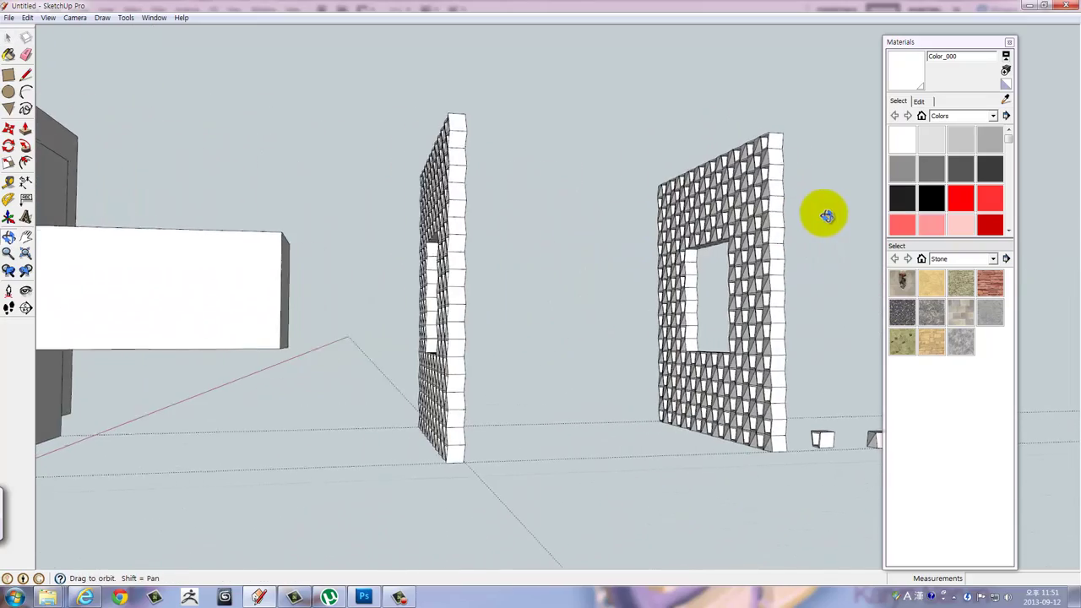
# Zoom in on the left perforated wall's top end and place the rectangle's first corner there.
pyautogui.scroll(3, 790, 232)
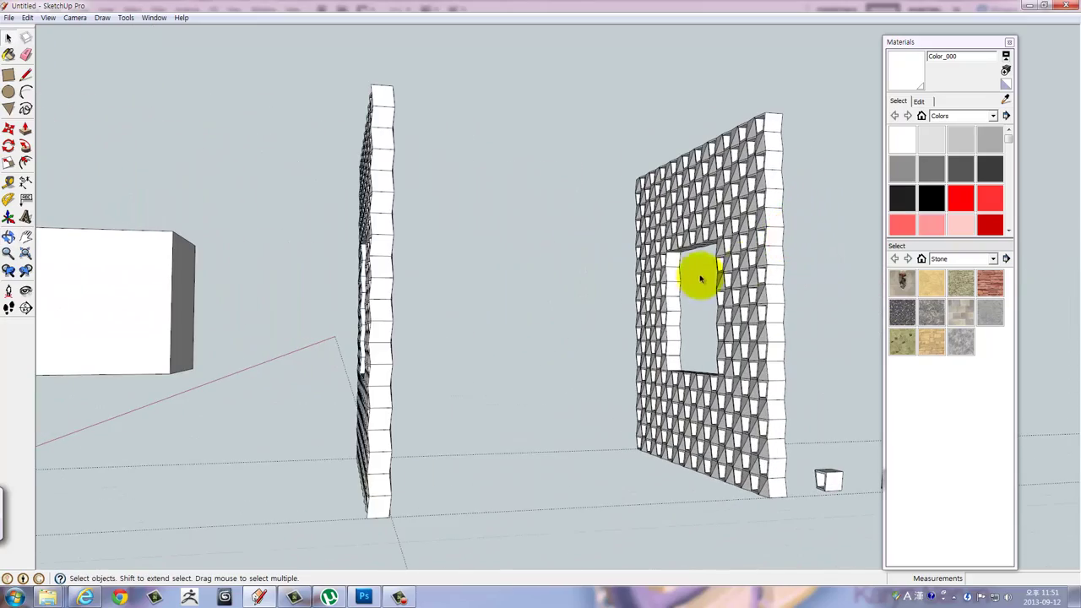
pyautogui.moveTo(700, 275); pyautogui.dragTo(481, 277, button='middle')
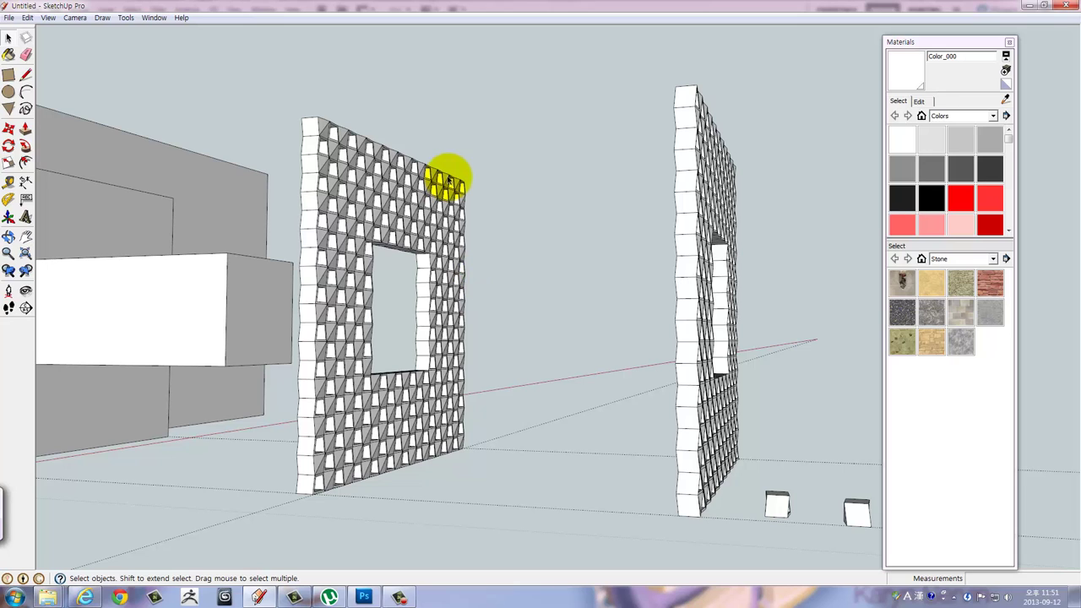
pyautogui.moveTo(389, 152); pyautogui.dragTo(514, 212, button='middle')
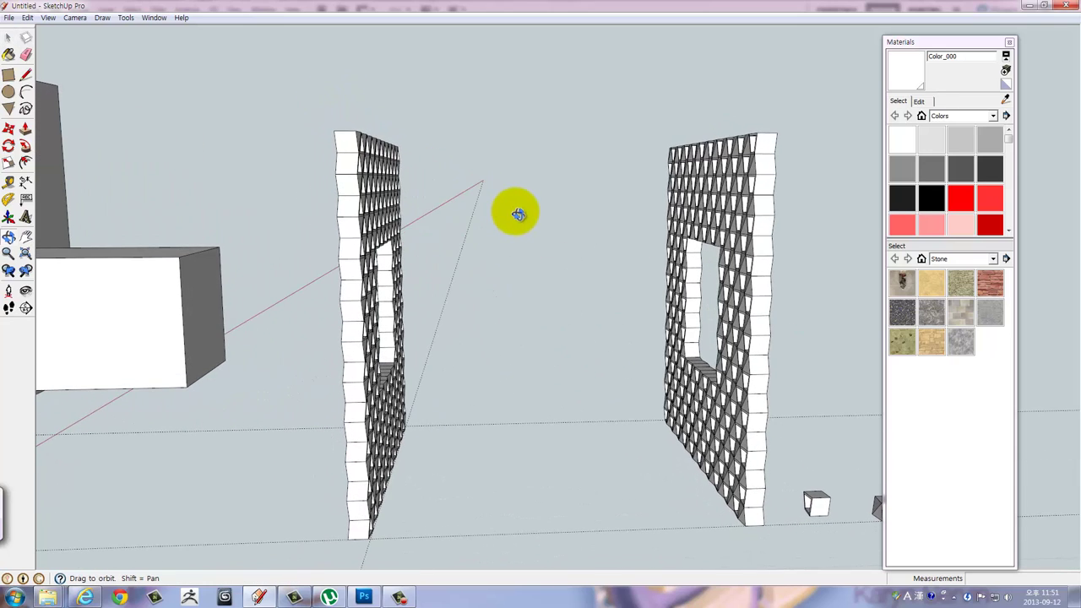
pyautogui.moveTo(354, 162)
pyautogui.mouseDown(button='middle')
pyautogui.moveTo(321, 295)
pyautogui.moveTo(222, 284)
pyautogui.moveTo(114, 208)
pyautogui.moveTo(197, 239)
pyautogui.moveTo(265, 181)
pyautogui.moveTo(381, 211)
pyautogui.moveTo(395, 217)
pyautogui.moveTo(425, 297)
pyautogui.moveTo(408, 314)
pyautogui.mouseUp(button='middle')
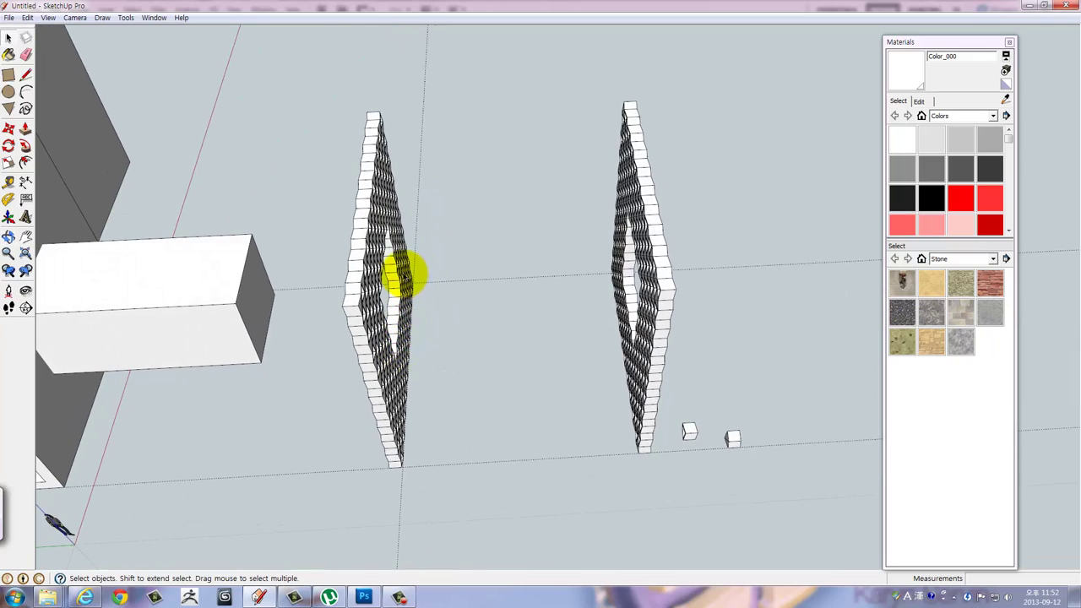
pyautogui.scroll(2, 399, 271)
pyautogui.scroll(2, 399, 272)
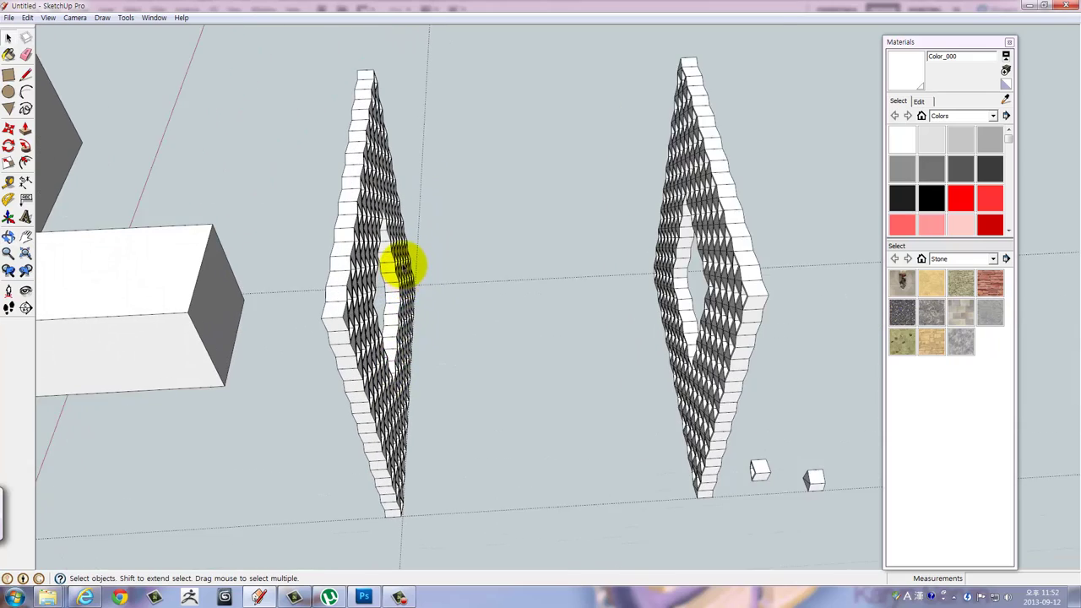
pyautogui.scroll(3, 399, 271)
pyautogui.moveTo(399, 271)
pyautogui.mouseDown(button='middle')
pyautogui.moveTo(451, 239)
pyautogui.moveTo(543, 212)
pyautogui.moveTo(522, 261)
pyautogui.mouseUp(button='middle')
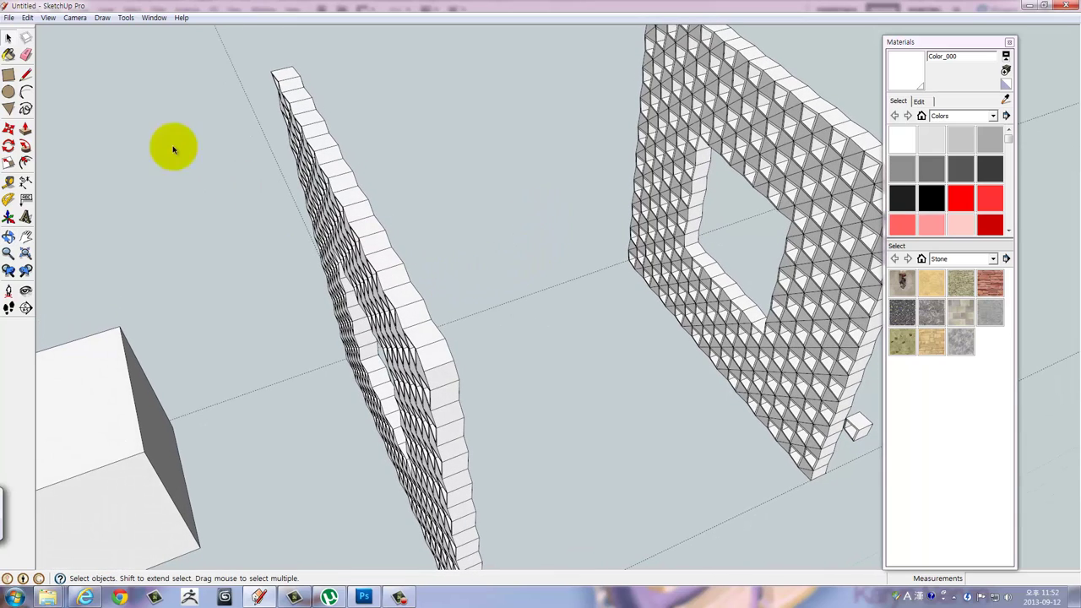
pyautogui.scroll(2, 410, 386)
pyautogui.scroll(2, 429, 345)
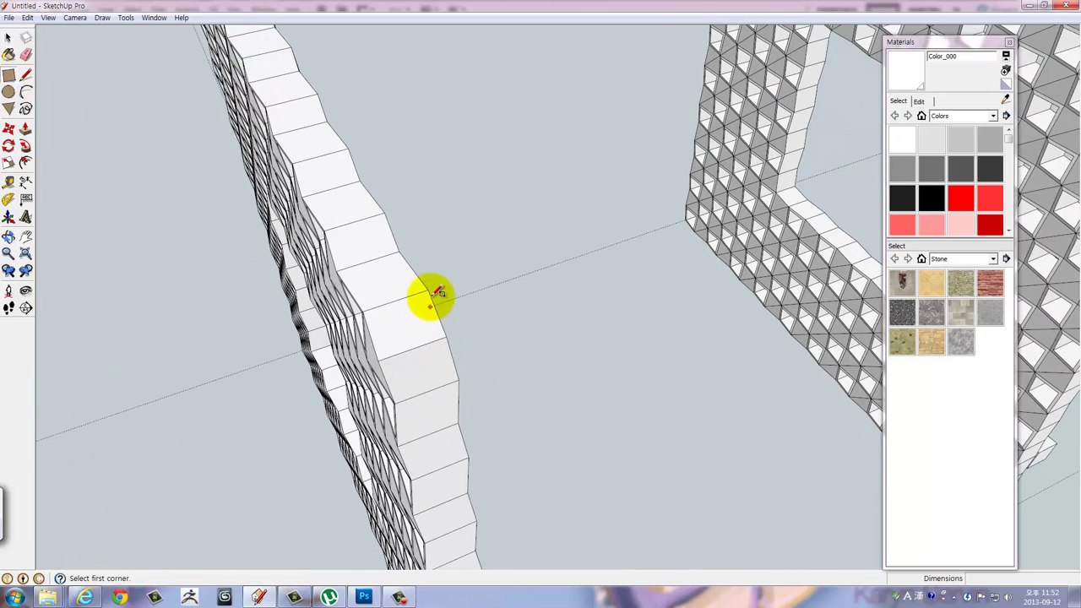
pyautogui.click(431, 289)
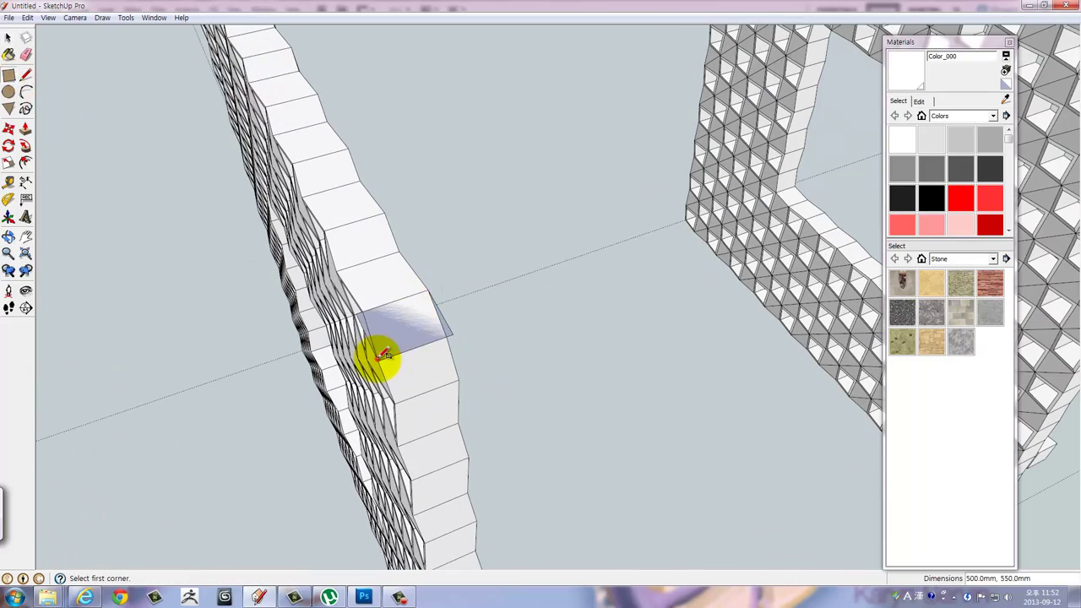
# Finish the 500 × 550 mm rectangle, push it up 500 mm, and choose Make Component.
pyautogui.moveTo(431, 349); pyautogui.dragTo(586, 358, button='middle')
pyautogui.press('space')
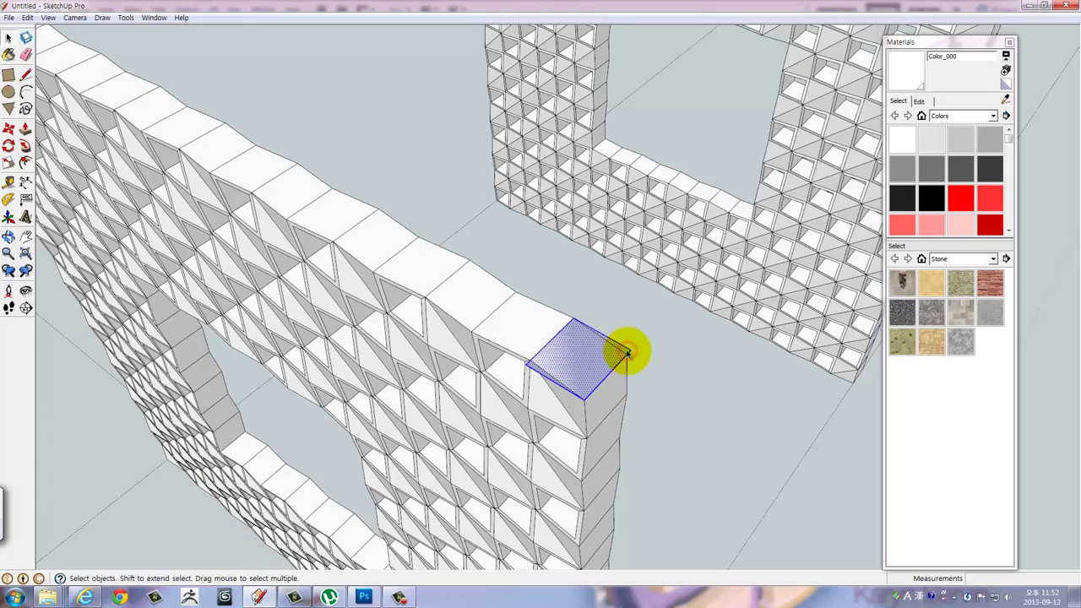
pyautogui.moveTo(633, 353)
pyautogui.mouseDown(button='middle')
pyautogui.moveTo(494, 362)
pyautogui.moveTo(414, 393)
pyautogui.moveTo(493, 372)
pyautogui.mouseUp(button='middle')
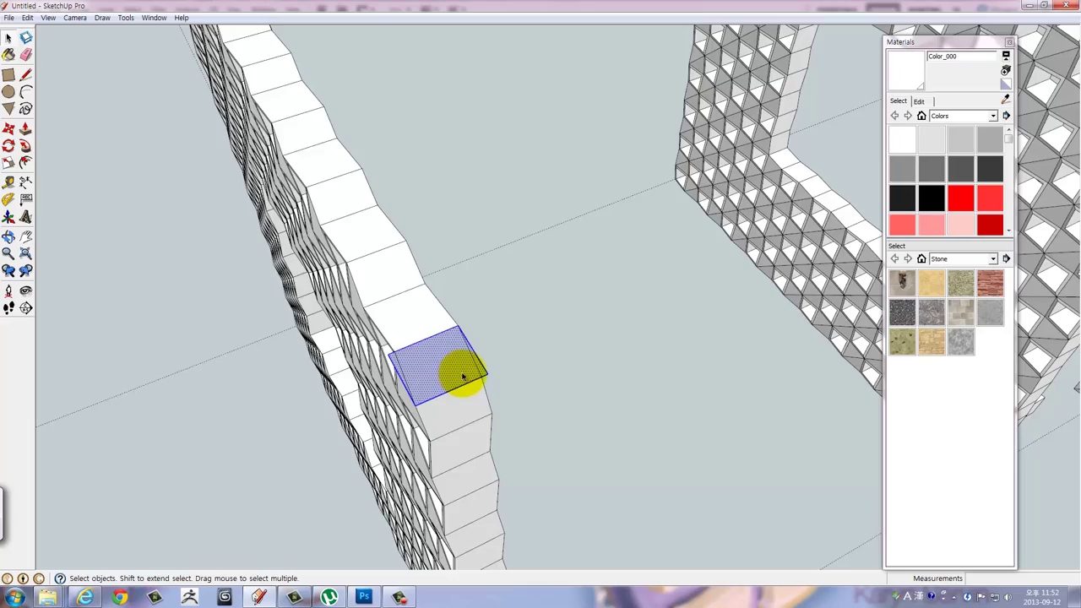
pyautogui.moveTo(462, 376)
pyautogui.mouseDown(button='middle')
pyautogui.moveTo(717, 355)
pyautogui.moveTo(651, 366)
pyautogui.mouseUp(button='middle')
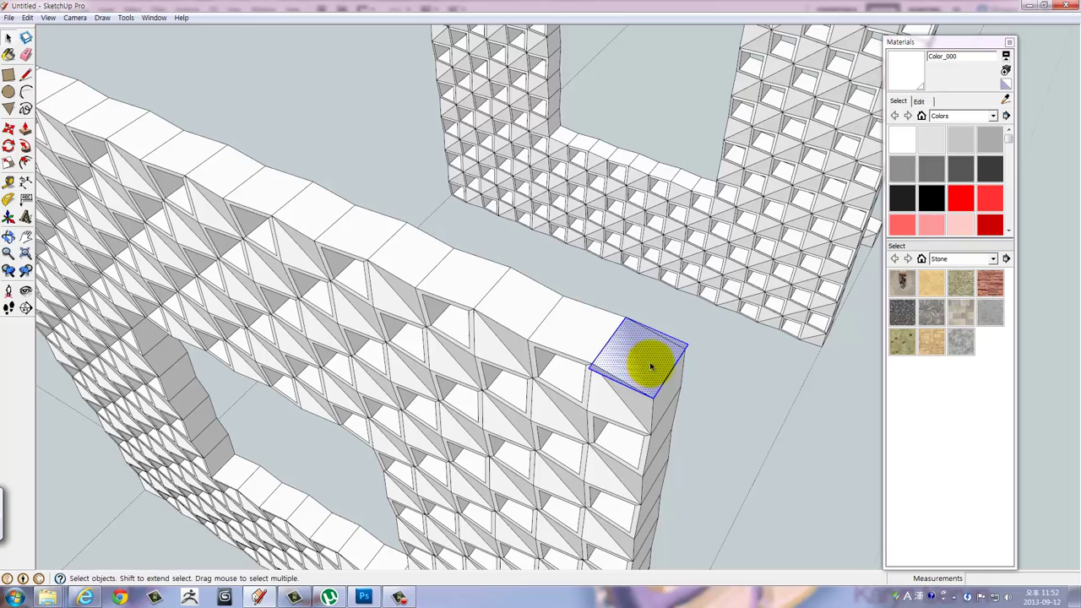
pyautogui.moveTo(653, 377)
pyautogui.mouseDown(button='middle')
pyautogui.moveTo(666, 360)
pyautogui.moveTo(458, 272)
pyautogui.moveTo(417, 217)
pyautogui.moveTo(554, 300)
pyautogui.moveTo(531, 270)
pyautogui.mouseUp(button='middle')
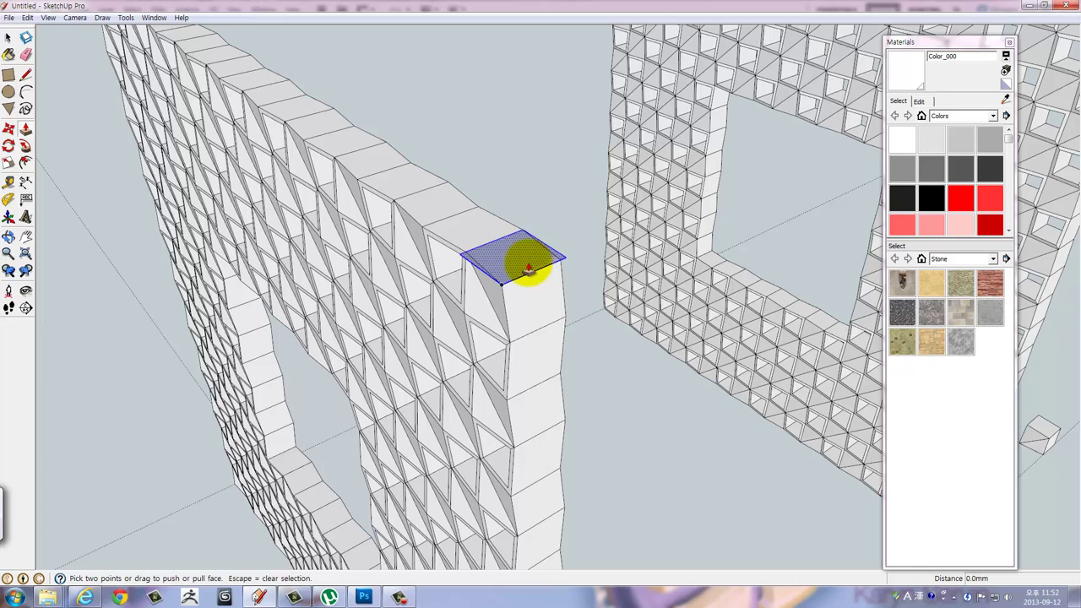
pyautogui.moveTo(528, 268); pyautogui.dragTo(525, 221)
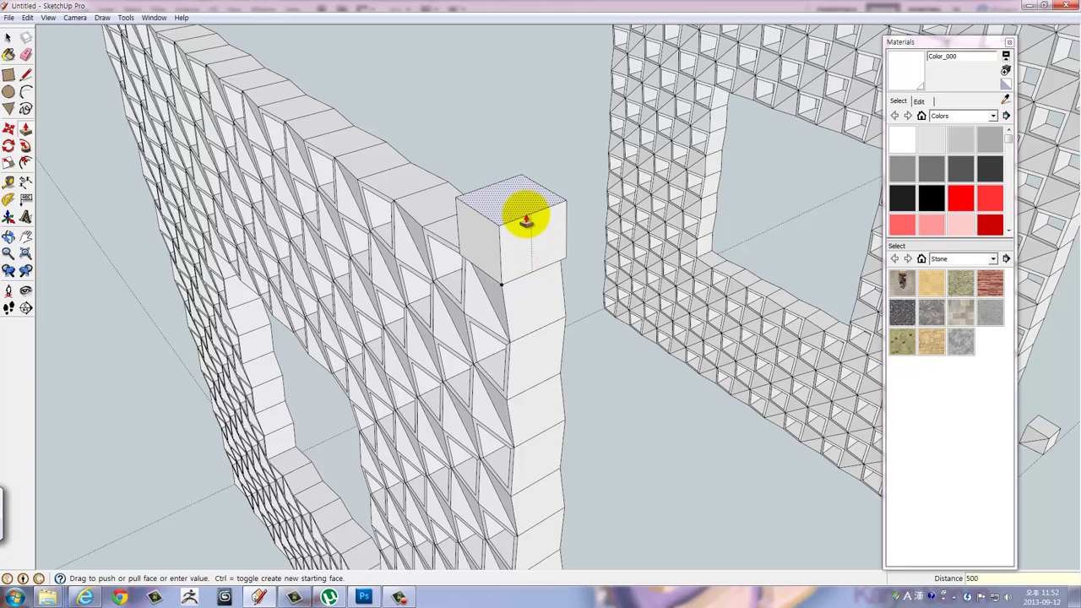
pyautogui.press('space')
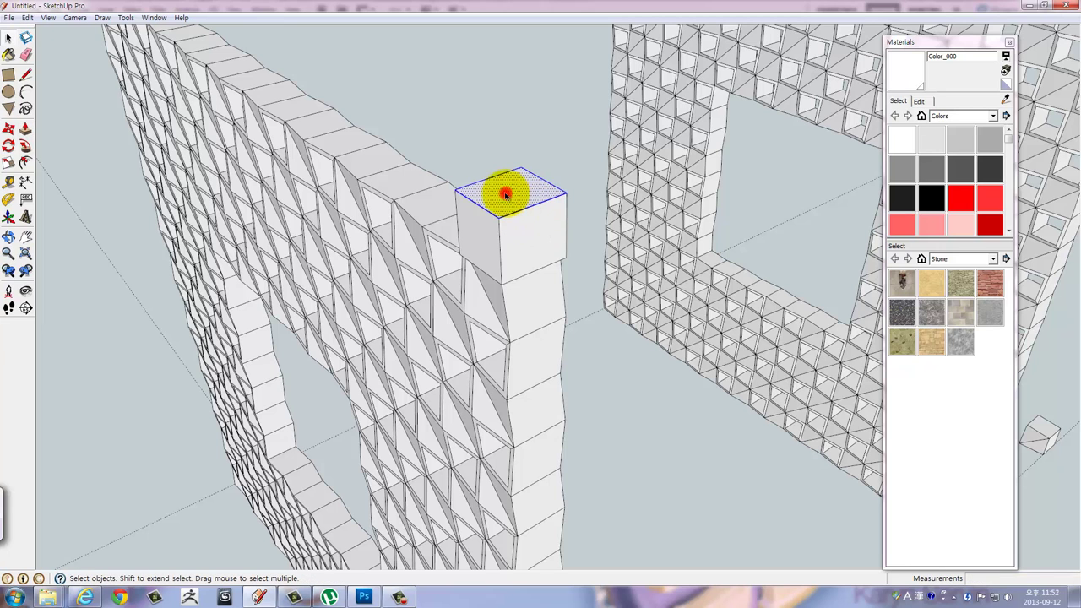
pyautogui.rightClick(505, 194)
pyautogui.click(525, 281)
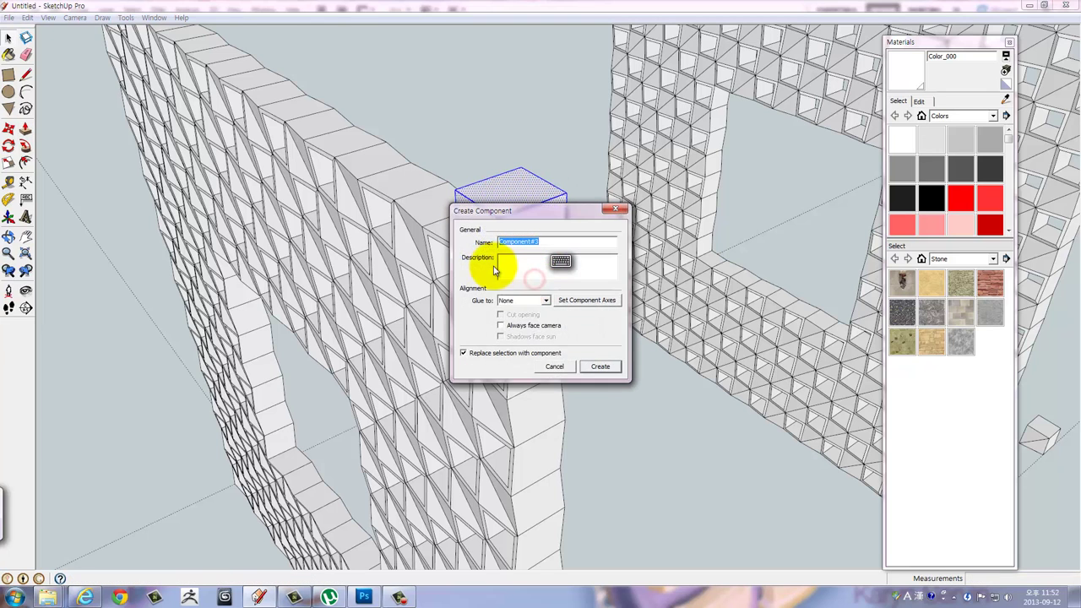
# Confirm creation of the 500 mm cube component.
pyautogui.click(598, 366)
pyautogui.moveTo(601, 368)
pyautogui.mouseDown(button='middle')
pyautogui.moveTo(651, 369)
pyautogui.moveTo(767, 329)
pyautogui.mouseUp(button='middle')
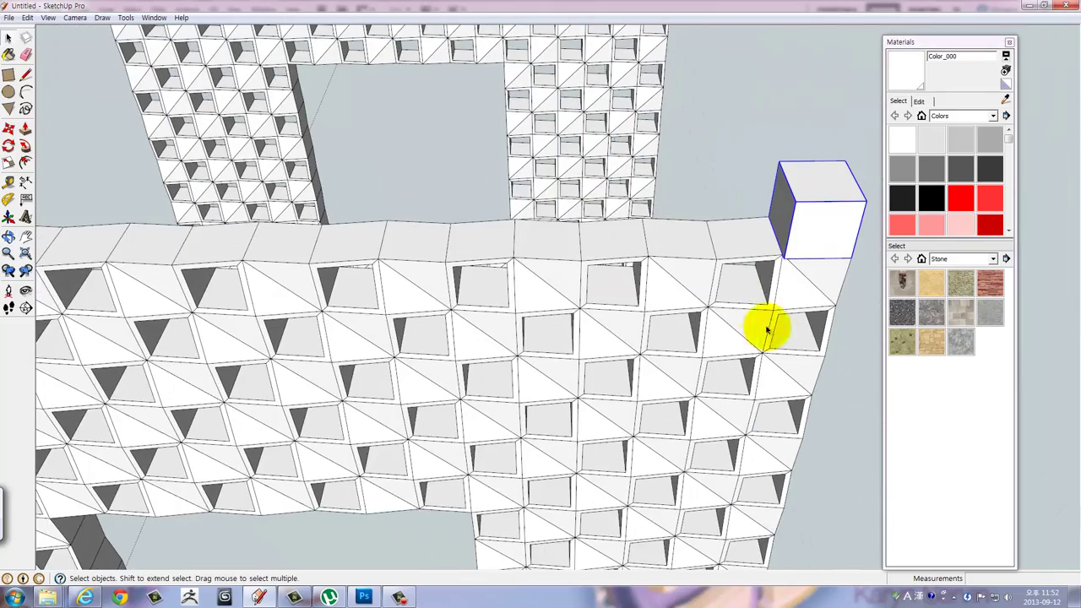
pyautogui.moveTo(762, 262)
pyautogui.mouseDown(button='middle')
pyautogui.moveTo(760, 241)
pyautogui.moveTo(771, 278)
pyautogui.moveTo(614, 283)
pyautogui.moveTo(681, 301)
pyautogui.mouseUp(button='middle')
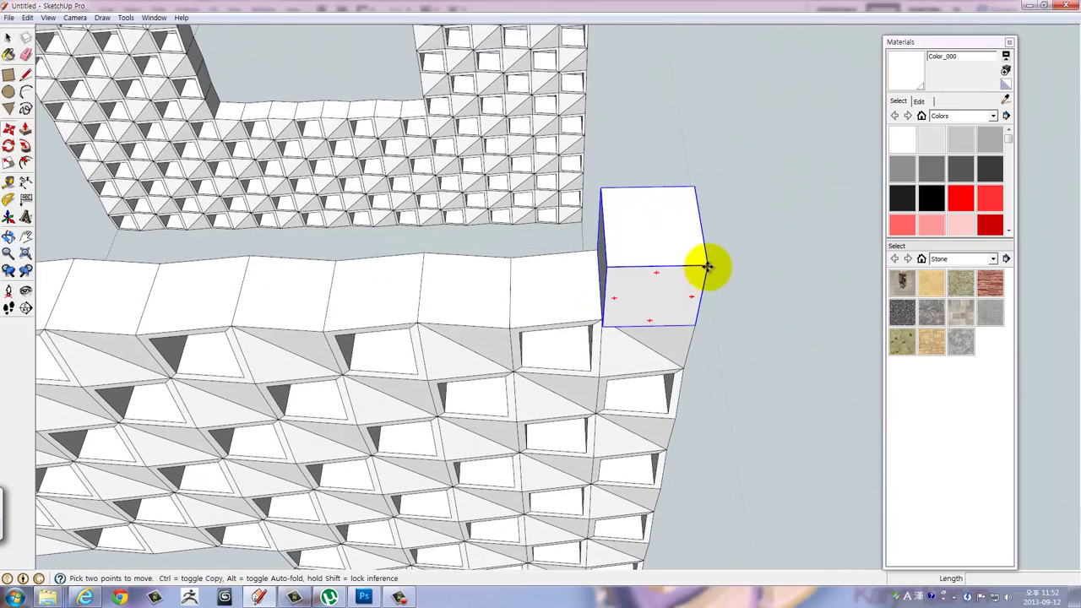
# Copy the cube beside itself and array it 20 times along the wall's top.
pyautogui.click(706, 267)
pyautogui.press('ctrl')
pyautogui.click(608, 270)
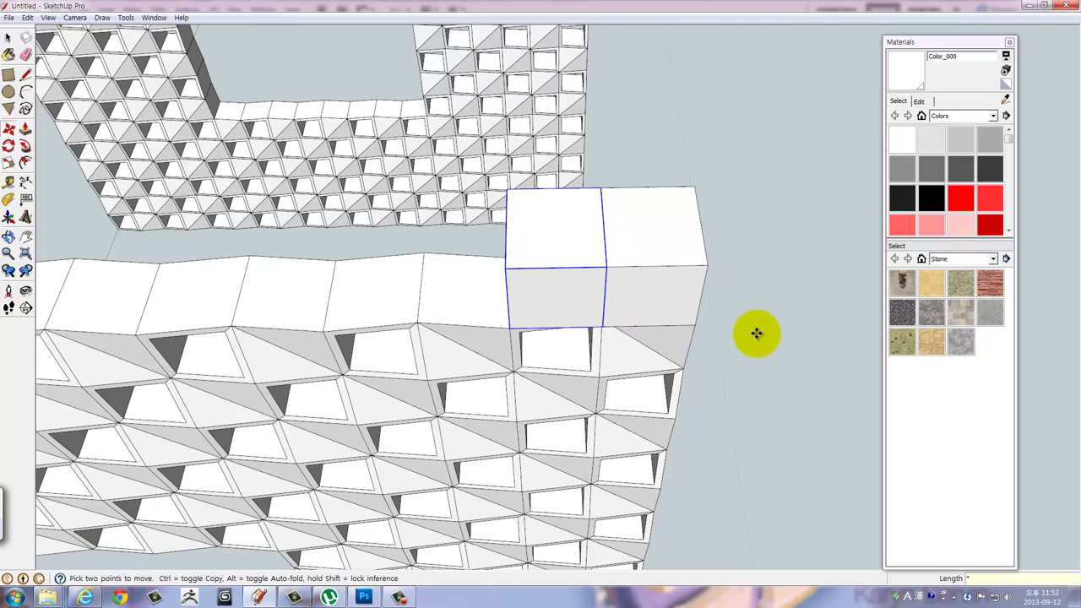
pyautogui.write('20')
pyautogui.press('Return')
pyautogui.moveTo(756, 334)
pyautogui.mouseDown(button='middle')
pyautogui.moveTo(335, 144)
pyautogui.moveTo(301, 174)
pyautogui.mouseUp(button='middle')
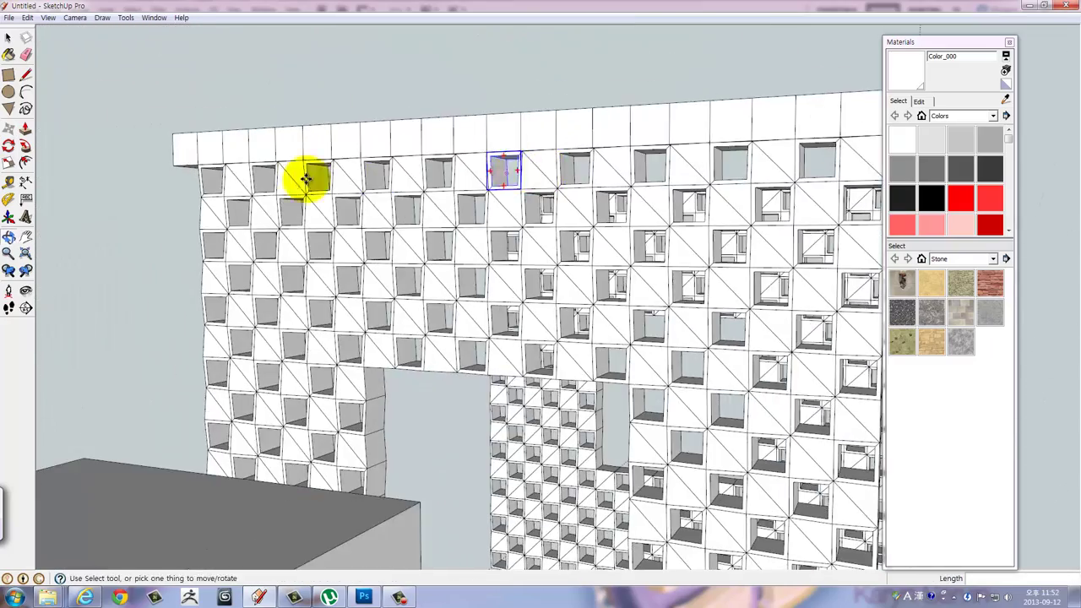
pyautogui.scroll(3, 487, 225)
pyautogui.scroll(-2, 431, 209)
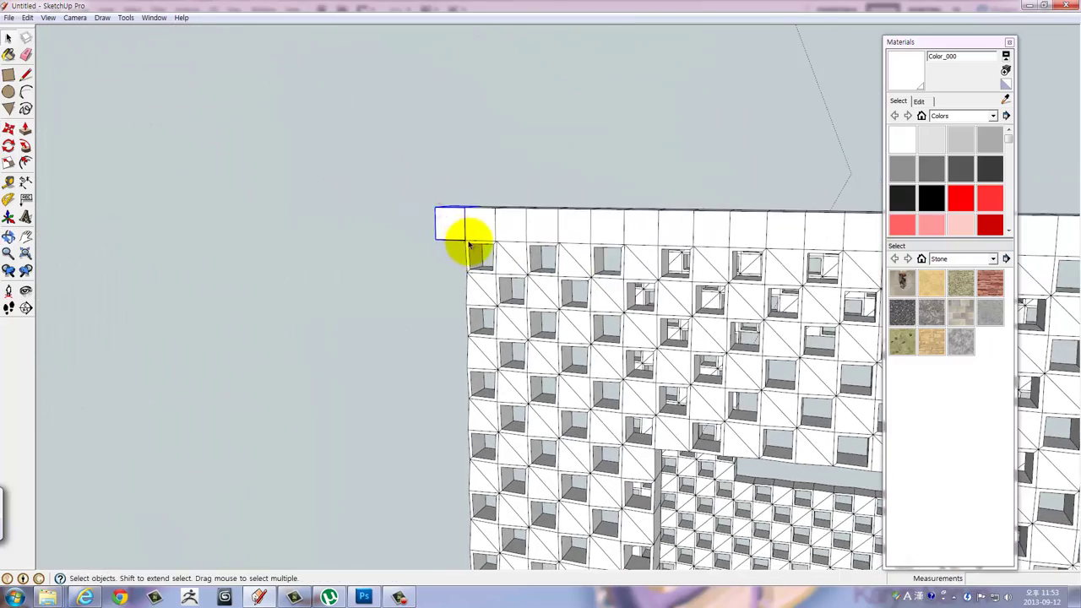
pyautogui.moveTo(563, 248)
pyautogui.mouseDown(button='middle')
pyautogui.moveTo(278, 234)
pyautogui.moveTo(499, 222)
pyautogui.moveTo(326, 300)
pyautogui.moveTo(299, 149)
pyautogui.moveTo(321, 144)
pyautogui.moveTo(408, 176)
pyautogui.moveTo(442, 243)
pyautogui.mouseUp(button='middle')
pyautogui.scroll(-2, 314, 246)
pyautogui.scroll(2, 321, 144)
pyautogui.scroll(2, 330, 160)
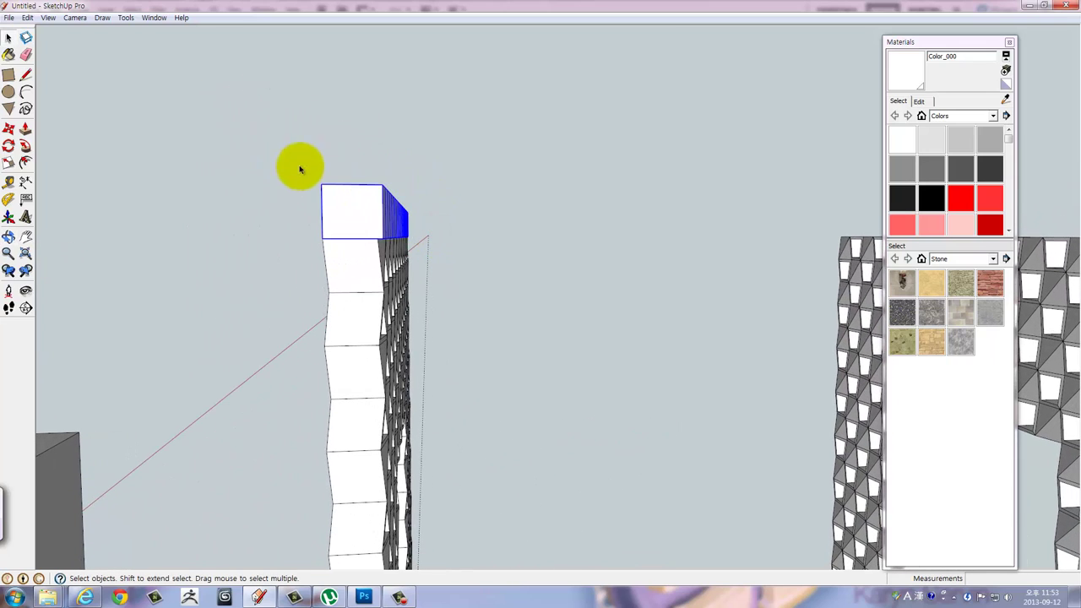
# Push the top box's side face inward 50 mm with Push/Pull.
pyautogui.moveTo(299, 170)
pyautogui.mouseDown(button='middle')
pyautogui.moveTo(379, 200)
pyautogui.moveTo(379, 212)
pyautogui.mouseUp(button='middle')
pyautogui.scroll(2, 382, 214)
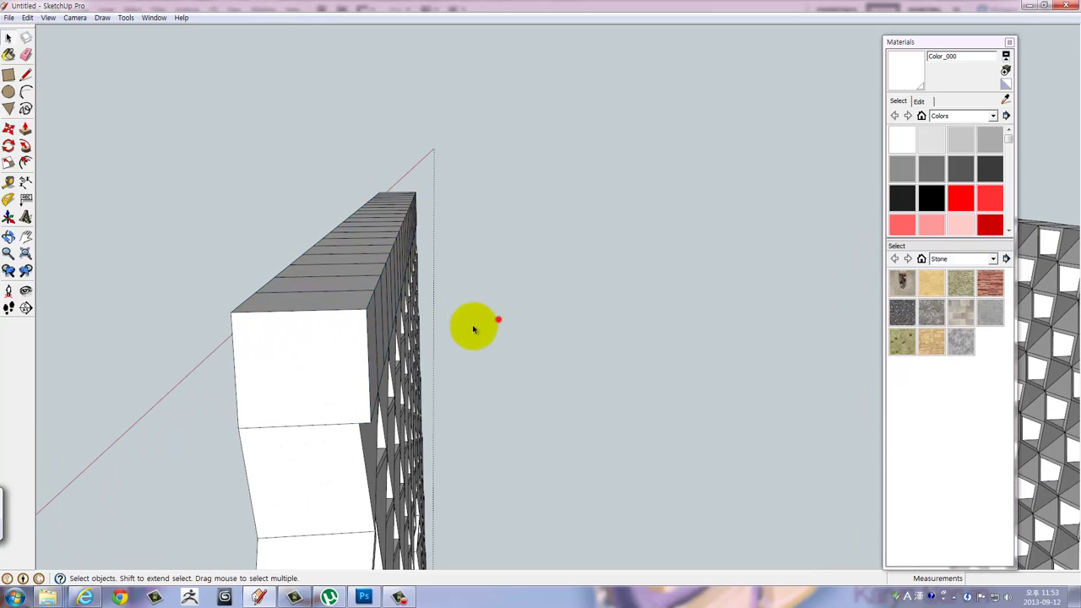
pyautogui.click(343, 333)
pyautogui.moveTo(342, 333)
pyautogui.mouseDown(button='middle')
pyautogui.moveTo(410, 350)
pyautogui.moveTo(478, 234)
pyautogui.moveTo(411, 306)
pyautogui.mouseUp(button='middle')
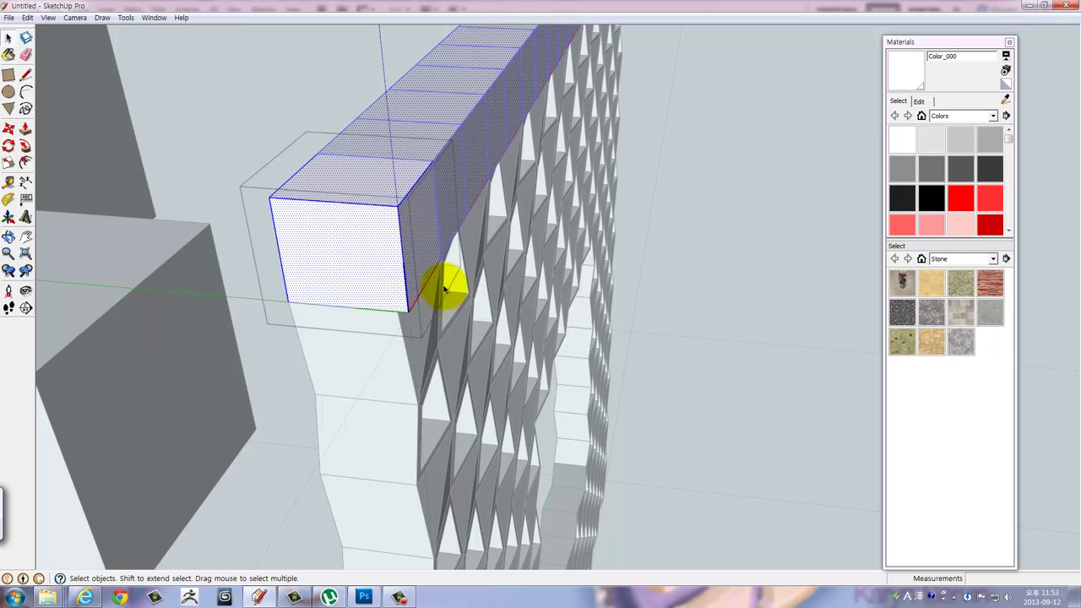
pyautogui.press('p')
pyautogui.click(421, 277)
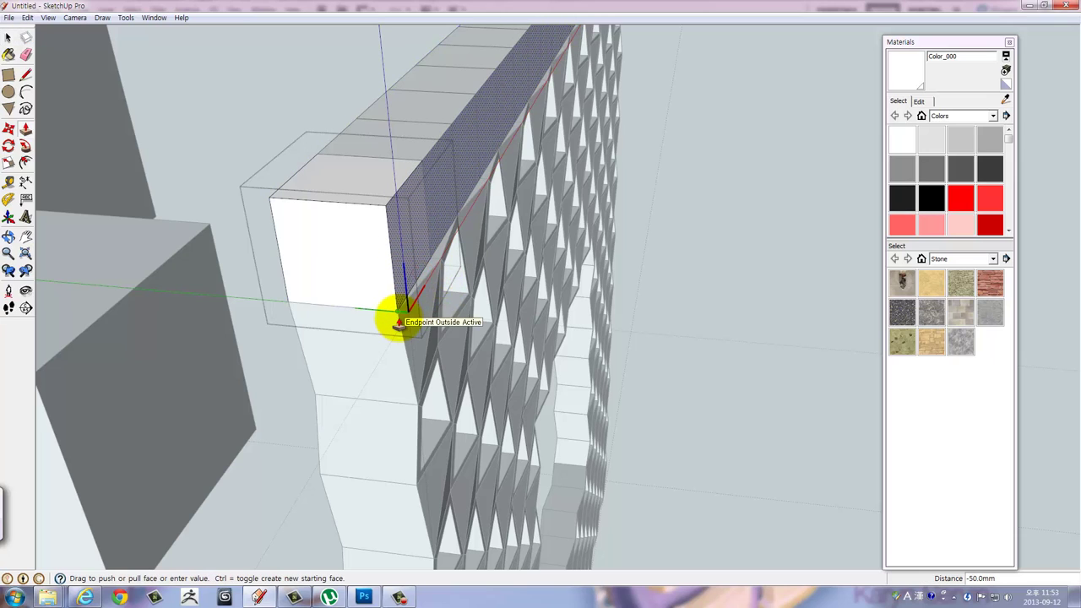
pyautogui.press('space')
# Select the whole top row of cubes and view it from several angles.
pyautogui.moveTo(687, 258)
pyautogui.mouseDown(button='middle')
pyautogui.moveTo(642, 152)
pyautogui.moveTo(622, 138)
pyautogui.moveTo(603, 309)
pyautogui.moveTo(670, 279)
pyautogui.moveTo(664, 265)
pyautogui.mouseUp(button='middle')
pyautogui.moveTo(638, 224); pyautogui.dragTo(350, 164)
pyautogui.moveTo(476, 212)
pyautogui.mouseDown(button='middle')
pyautogui.moveTo(602, 210)
pyautogui.moveTo(579, 197)
pyautogui.moveTo(676, 214)
pyautogui.mouseUp(button='middle')
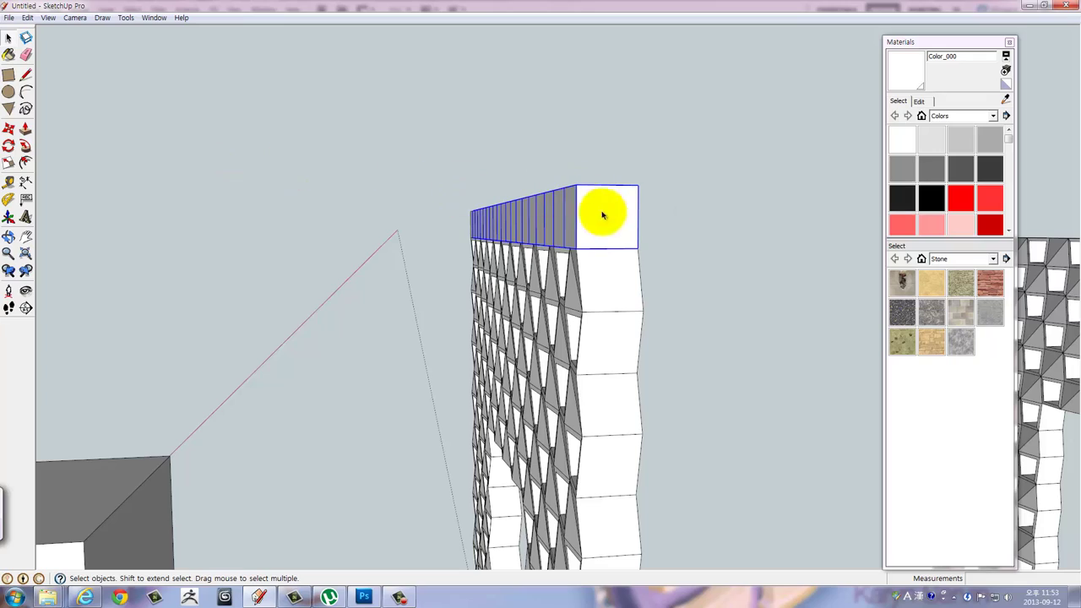
pyautogui.moveTo(515, 212)
pyautogui.mouseDown(button='middle')
pyautogui.moveTo(465, 332)
pyautogui.moveTo(511, 217)
pyautogui.mouseUp(button='middle')
pyautogui.moveTo(562, 244)
pyautogui.mouseDown(button='middle')
pyautogui.moveTo(338, 337)
pyautogui.moveTo(244, 360)
pyautogui.moveTo(411, 260)
pyautogui.mouseUp(button='middle')
pyautogui.scroll(2, 388, 296)
pyautogui.scroll(2, 386, 296)
pyautogui.moveTo(386, 297); pyautogui.dragTo(423, 310, button='middle')
pyautogui.scroll(2, 424, 310)
pyautogui.scroll(2, 431, 347)
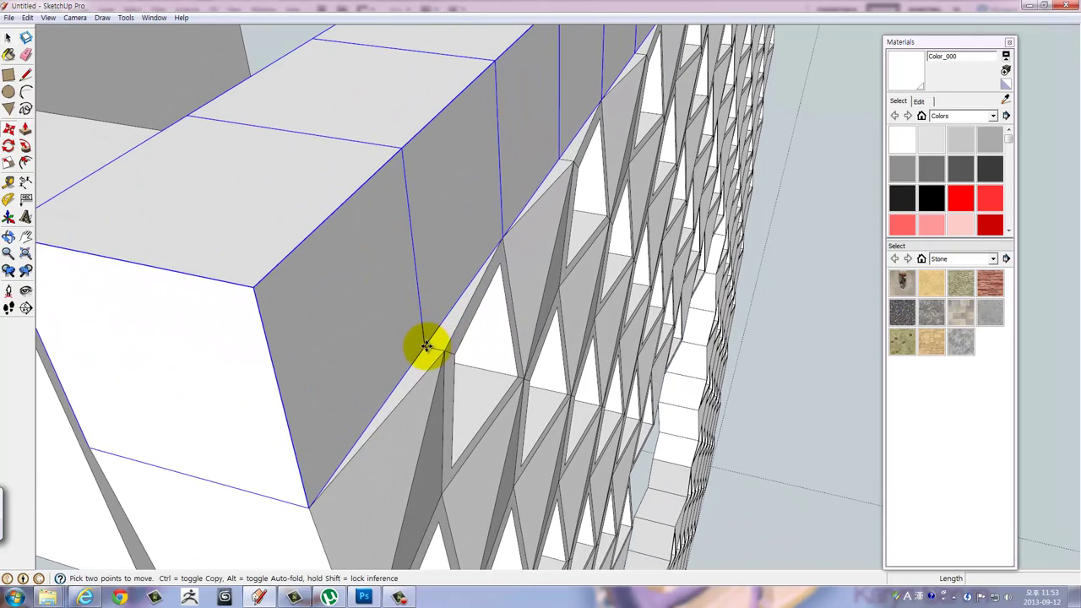
pyautogui.moveTo(429, 347); pyautogui.dragTo(431, 349)
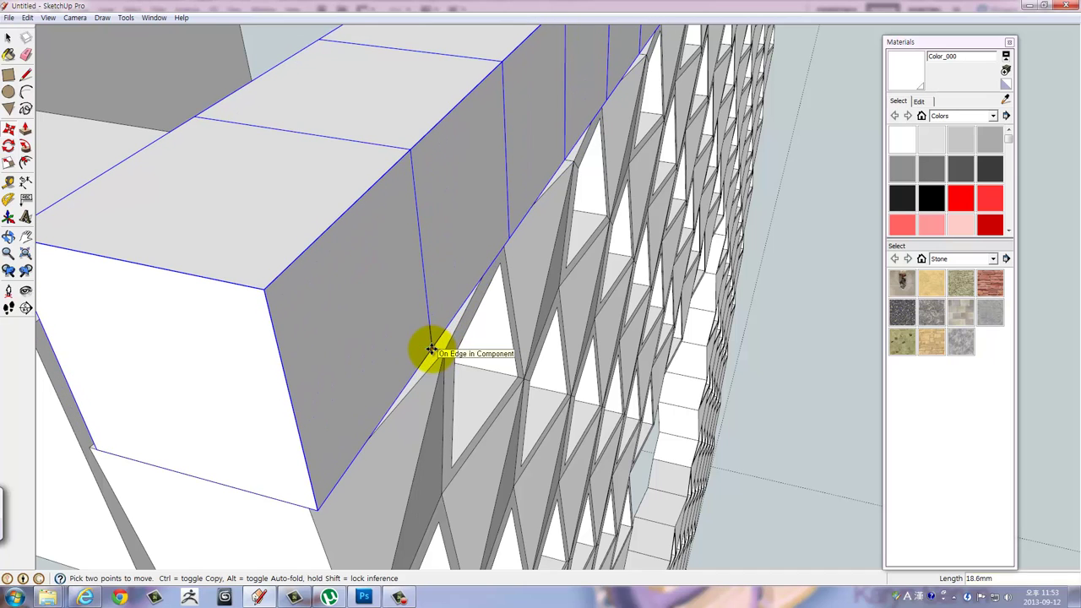
pyautogui.write('25')
pyautogui.press('Return')
pyautogui.scroll(-3, 448, 330)
pyautogui.scroll(-3, 471, 302)
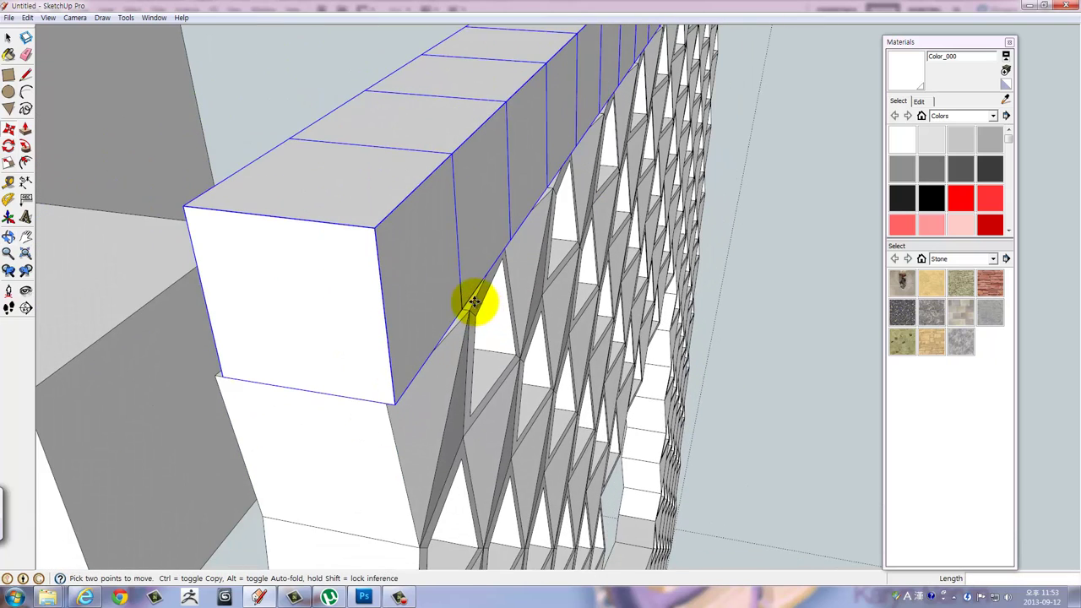
pyautogui.scroll(-3, 422, 334)
pyautogui.keyDown('ctrl'); pyautogui.click(376, 331); pyautogui.keyUp('ctrl')
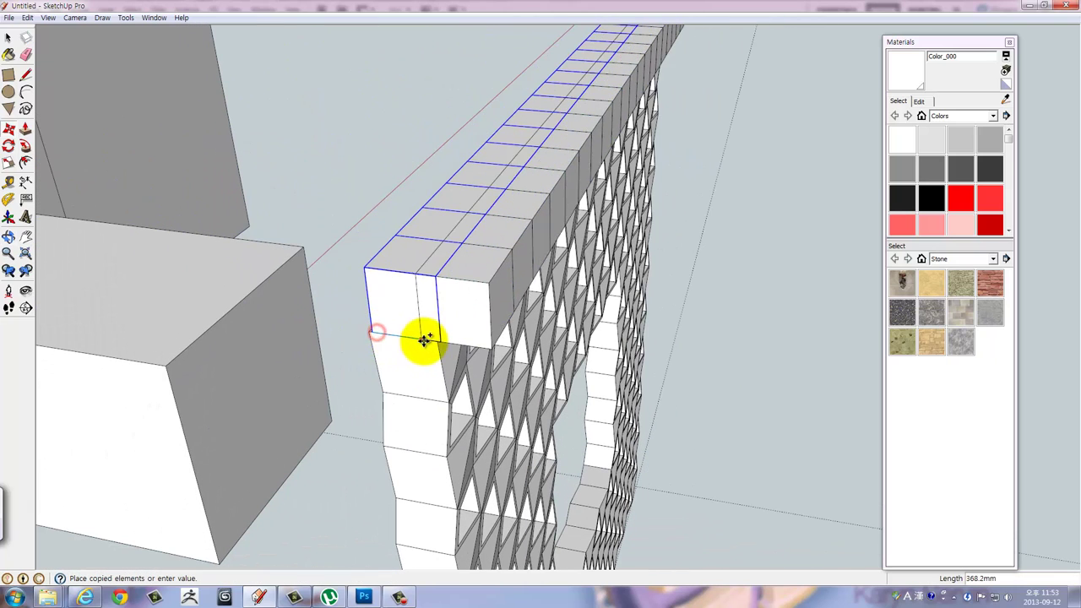
pyautogui.click(440, 342)
pyautogui.write('*20')
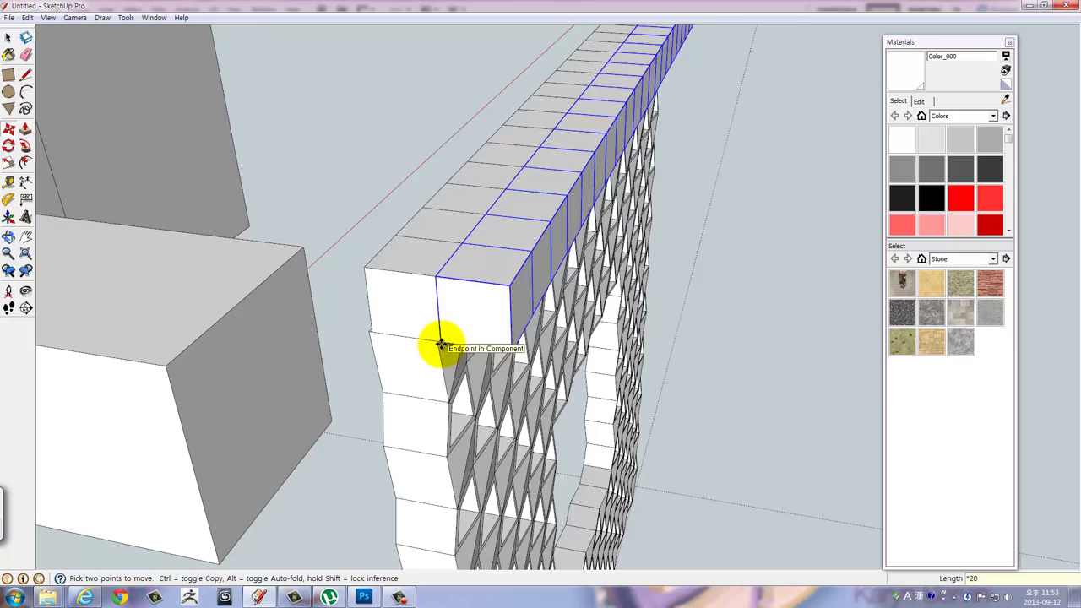
pyautogui.press('Return')
pyautogui.scroll(-5, 442, 344)
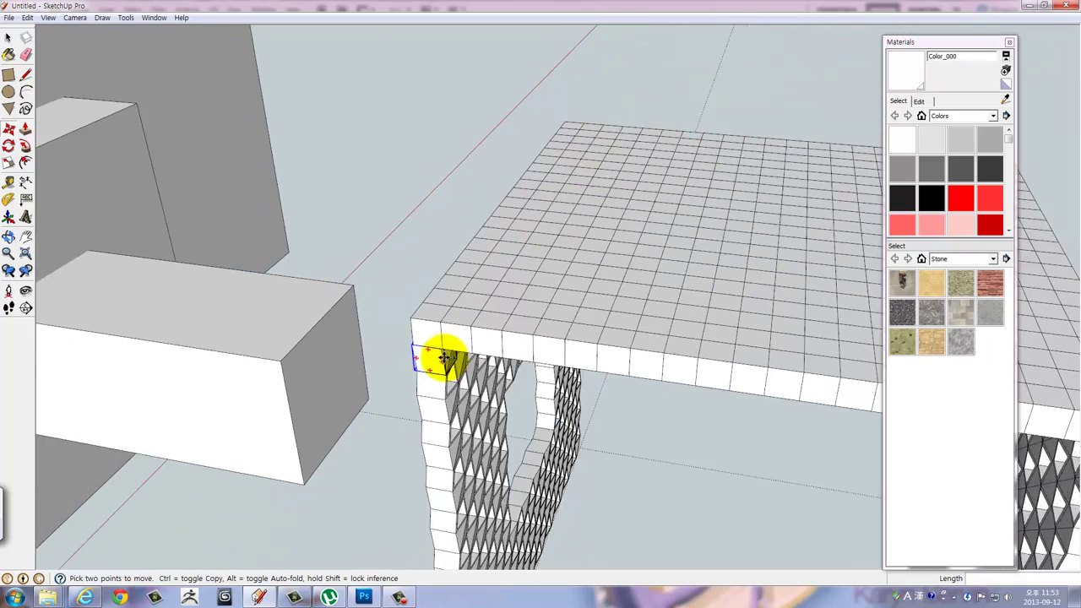
pyautogui.moveTo(442, 357)
pyautogui.mouseDown(button='middle')
pyautogui.moveTo(510, 362)
pyautogui.moveTo(482, 309)
pyautogui.mouseUp(button='middle')
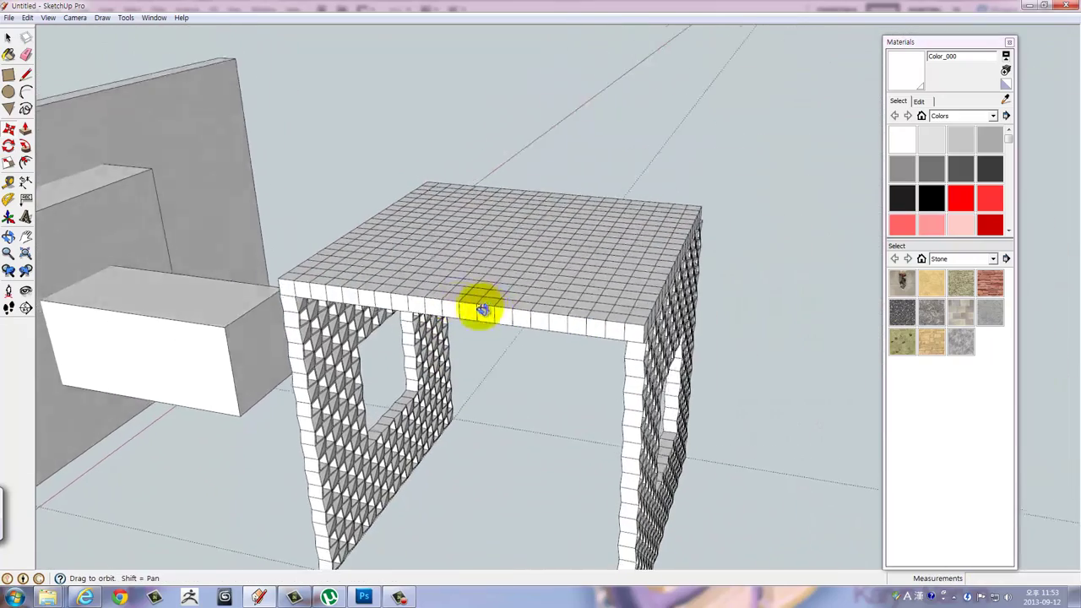
pyautogui.press('q')
pyautogui.scroll(3, 572, 296)
pyautogui.scroll(2, 591, 352)
pyautogui.moveTo(591, 351)
pyautogui.mouseDown(button='middle')
pyautogui.moveTo(656, 265)
pyautogui.moveTo(760, 200)
pyautogui.moveTo(762, 172)
pyautogui.moveTo(741, 152)
pyautogui.moveTo(741, 164)
pyautogui.moveTo(571, 220)
pyautogui.moveTo(602, 216)
pyautogui.moveTo(526, 225)
pyautogui.moveTo(560, 229)
pyautogui.moveTo(589, 280)
pyautogui.moveTo(507, 299)
pyautogui.mouseUp(button='middle')
pyautogui.press('m')
pyautogui.scroll(-1, 589, 280)
pyautogui.scroll(-2, 589, 280)
pyautogui.scroll(-2, 589, 281)
pyautogui.scroll(-2, 588, 283)
pyautogui.press('space')
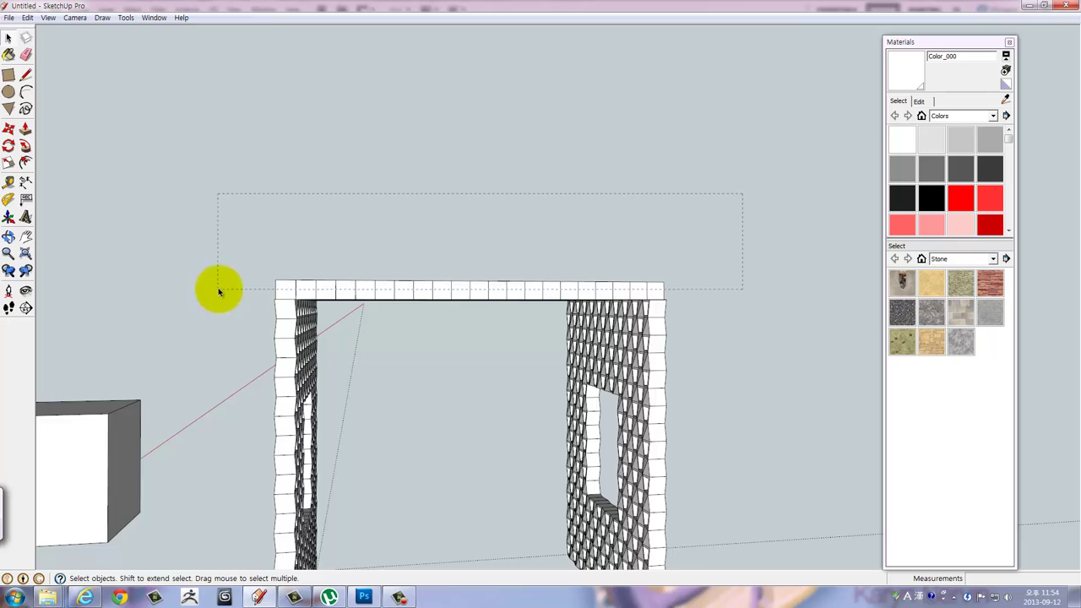
# Move the grid top slab so its corner snaps onto the wall's corner point.
pyautogui.moveTo(218, 292); pyautogui.dragTo(219, 289)
pyautogui.moveTo(220, 289)
pyautogui.mouseDown(button='middle')
pyautogui.moveTo(422, 221)
pyautogui.moveTo(414, 290)
pyautogui.moveTo(647, 284)
pyautogui.mouseUp(button='middle')
pyautogui.scroll(3, 592, 319)
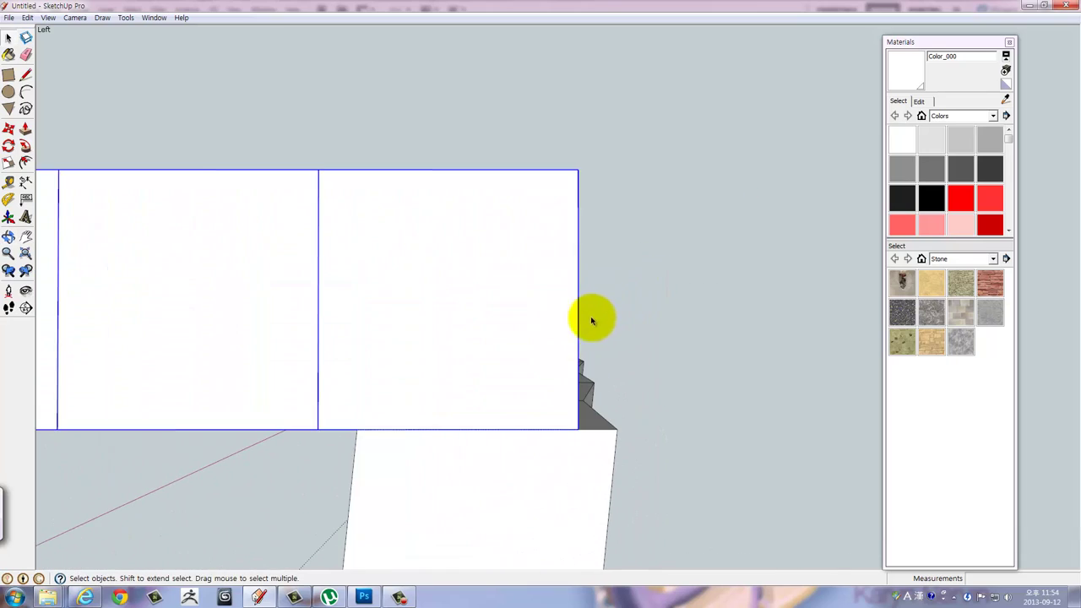
pyautogui.moveTo(591, 319)
pyautogui.mouseDown(button='middle')
pyautogui.moveTo(552, 324)
pyautogui.moveTo(627, 258)
pyautogui.moveTo(482, 342)
pyautogui.mouseUp(button='middle')
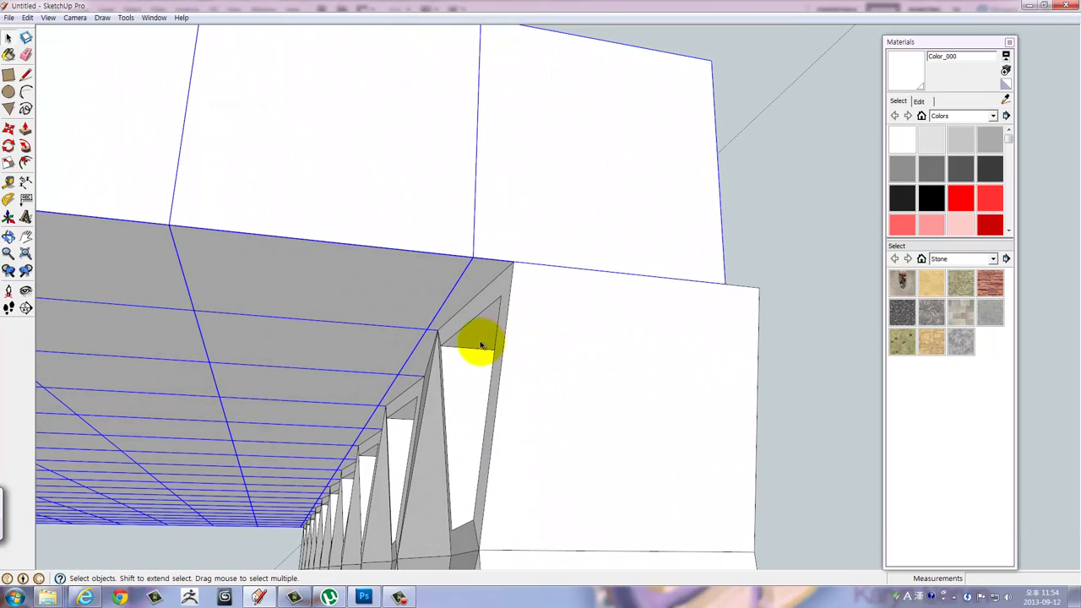
pyautogui.press('m')
pyautogui.click(421, 332)
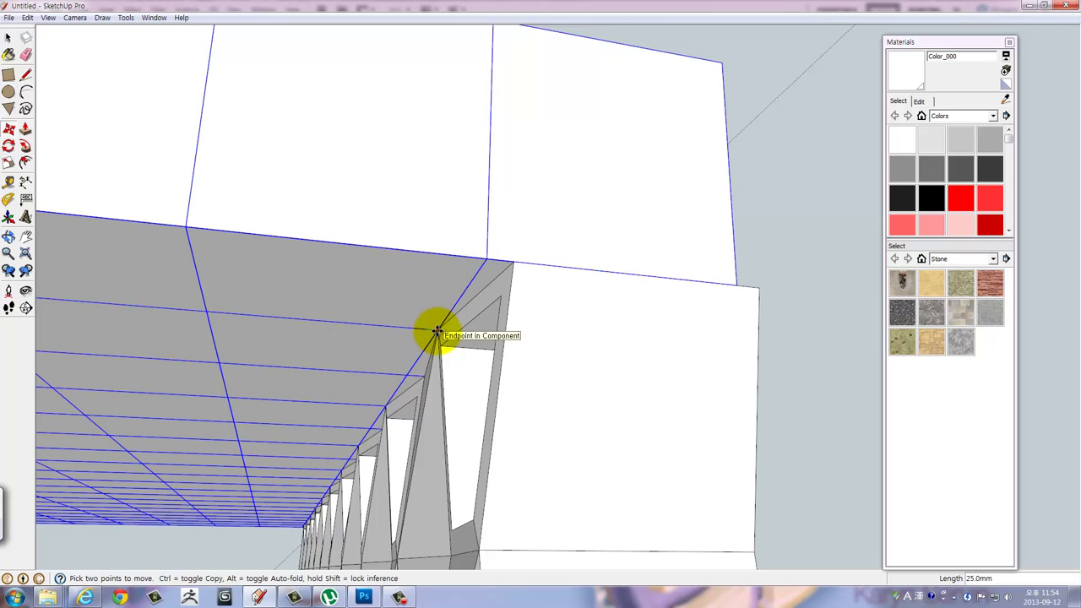
pyautogui.click(437, 330)
# Zoom out to check the whole portal frame, then reselect the top slab.
pyautogui.scroll(-2, 437, 330)
pyautogui.scroll(-2, 438, 331)
pyautogui.scroll(-2, 437, 331)
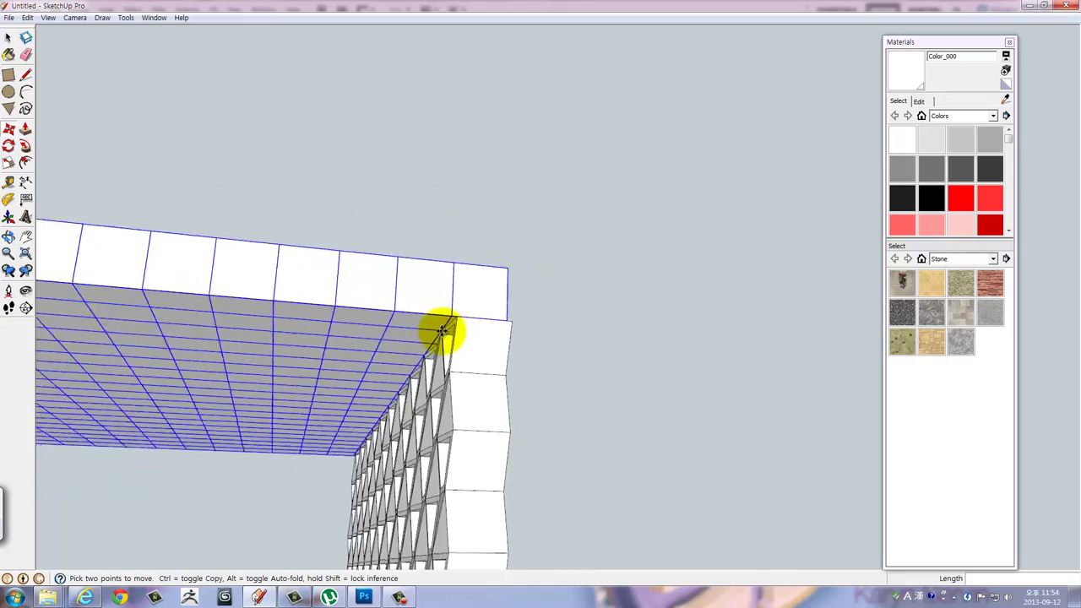
pyautogui.scroll(-2, 438, 332)
pyautogui.scroll(-3, 438, 331)
pyautogui.moveTo(393, 357)
pyautogui.mouseDown(button='middle')
pyautogui.moveTo(622, 484)
pyautogui.moveTo(719, 149)
pyautogui.mouseUp(button='middle')
pyautogui.click(719, 149)
pyautogui.moveTo(707, 301)
pyautogui.mouseDown(button='middle')
pyautogui.moveTo(521, 224)
pyautogui.moveTo(427, 170)
pyautogui.mouseUp(button='middle')
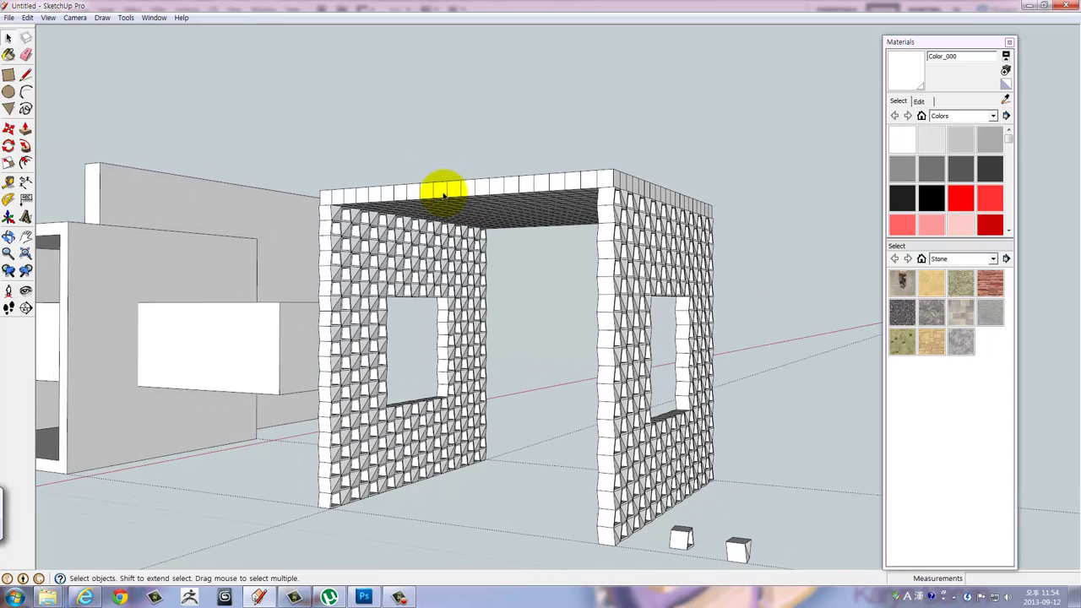
pyautogui.moveTo(411, 297)
pyautogui.mouseDown(button='middle')
pyautogui.moveTo(733, 272)
pyautogui.moveTo(579, 280)
pyautogui.moveTo(580, 292)
pyautogui.moveTo(616, 303)
pyautogui.moveTo(596, 374)
pyautogui.moveTo(642, 313)
pyautogui.mouseUp(button='middle')
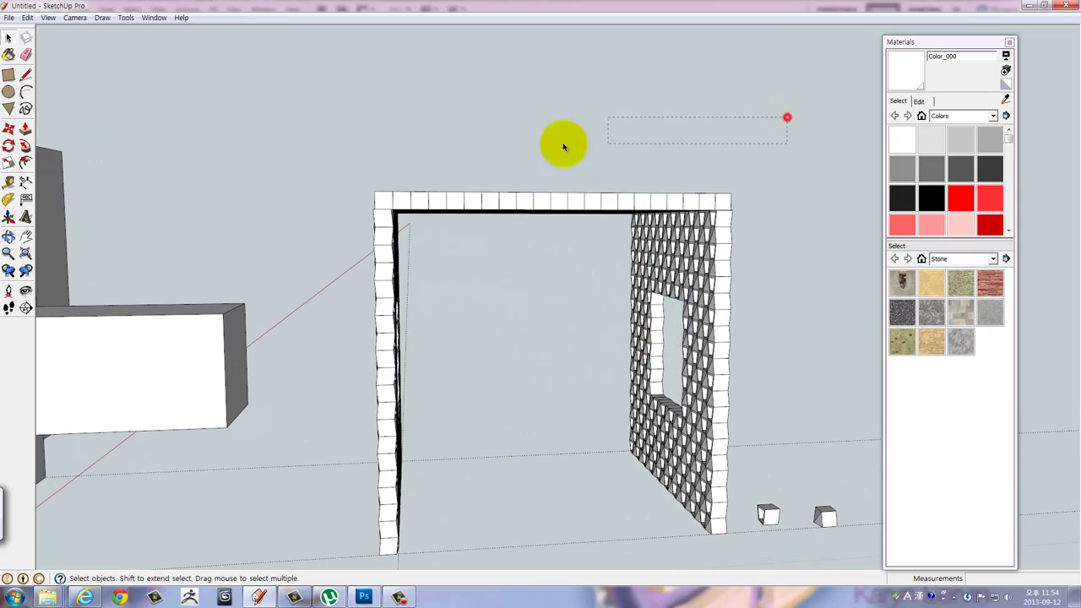
pyautogui.moveTo(564, 147); pyautogui.dragTo(361, 199)
pyautogui.moveTo(394, 234)
pyautogui.mouseDown()
pyautogui.moveTo(455, 218)
pyautogui.moveTo(391, 217)
pyautogui.moveTo(374, 235)
pyautogui.mouseUp()
pyautogui.press('space')
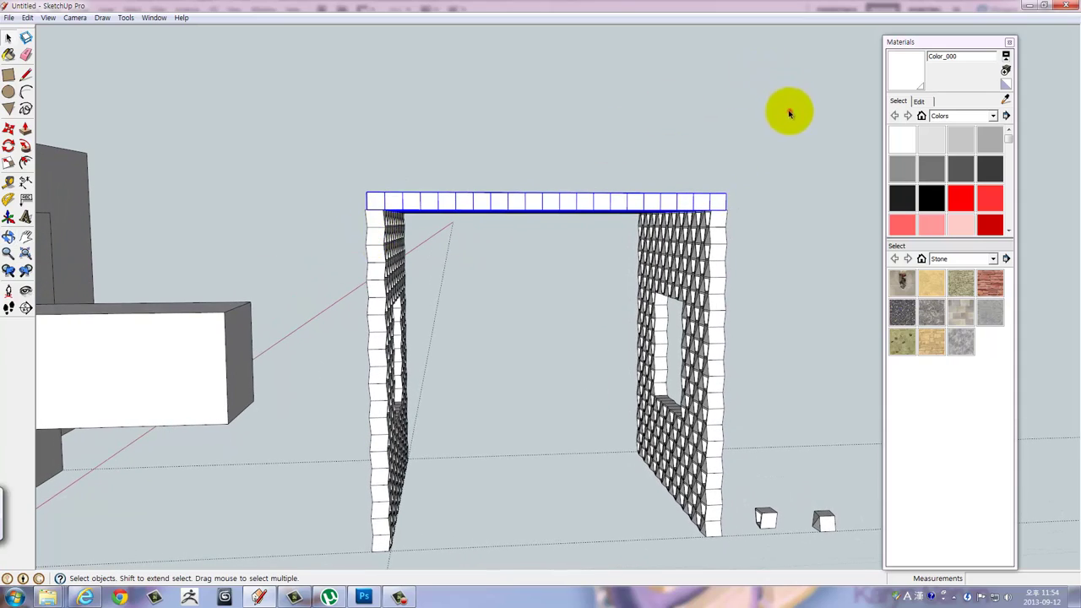
# Copy the top slab 10000 mm straight down as a floor slab between the wall bases.
pyautogui.moveTo(789, 112); pyautogui.dragTo(310, 205)
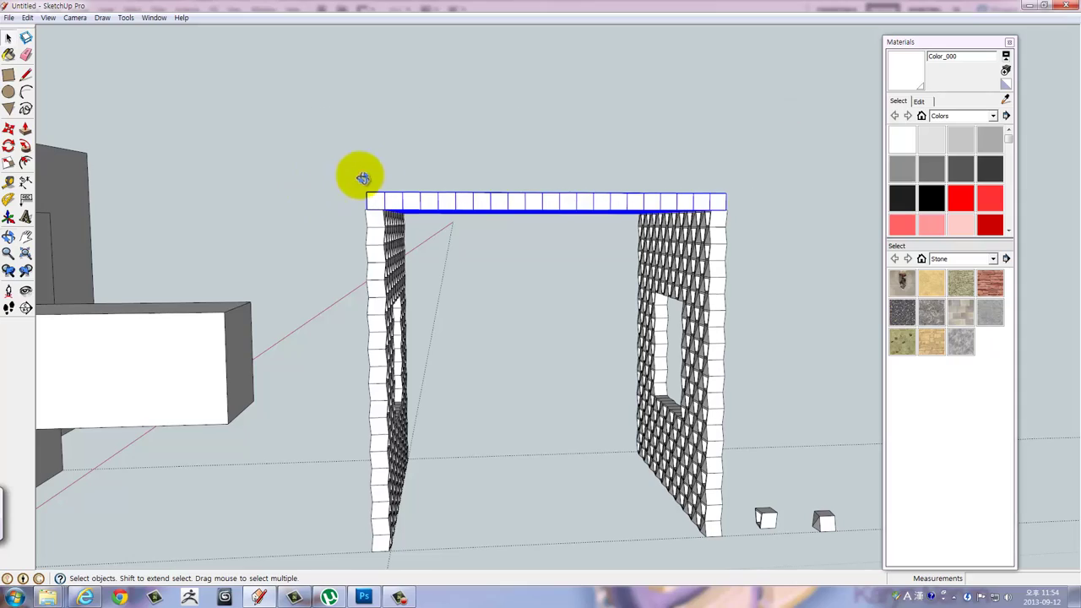
pyautogui.moveTo(363, 178)
pyautogui.mouseDown(button='middle')
pyautogui.moveTo(552, 171)
pyautogui.moveTo(507, 178)
pyautogui.moveTo(517, 190)
pyautogui.mouseUp(button='middle')
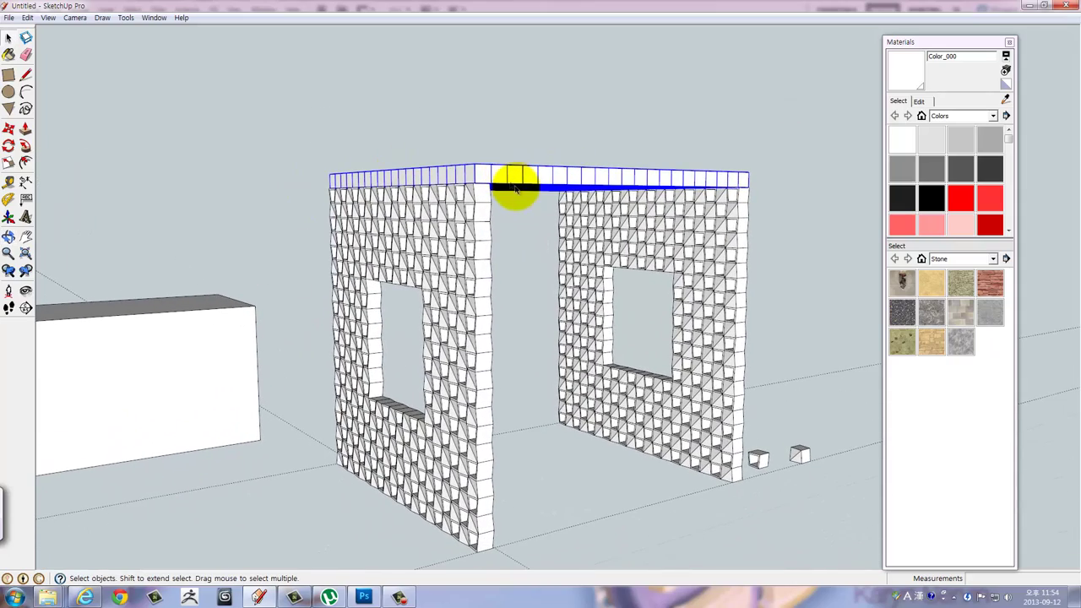
pyautogui.press('m')
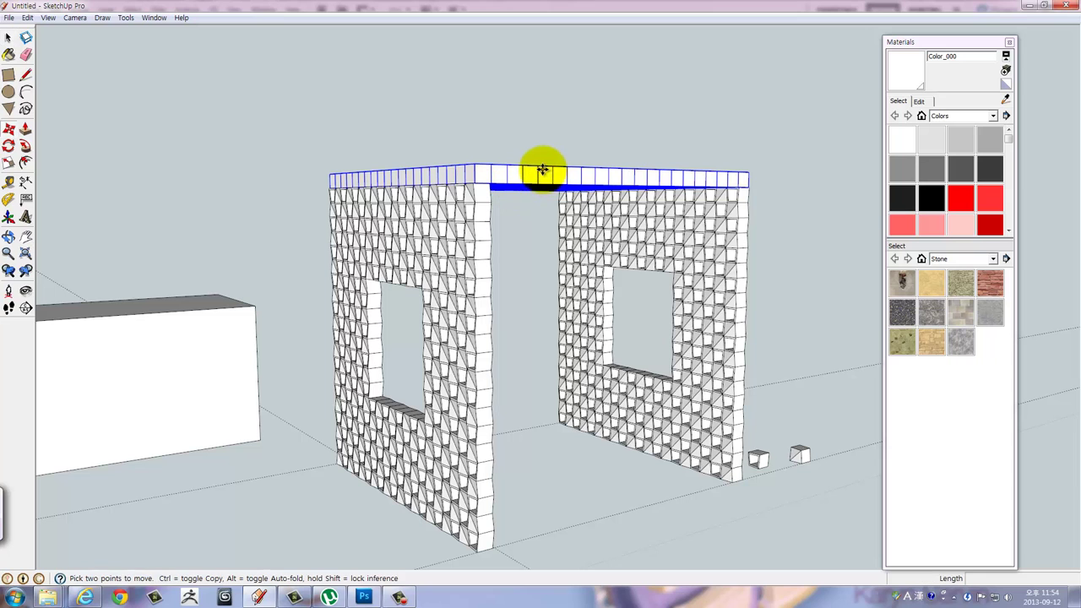
pyautogui.moveTo(538, 186); pyautogui.dragTo(530, 237, button='middle')
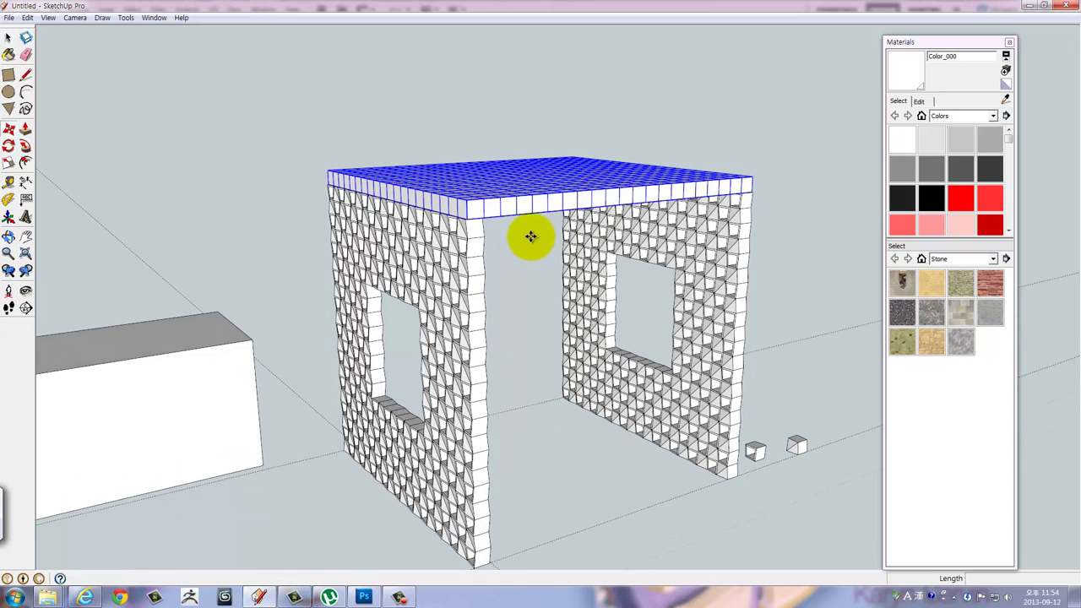
pyautogui.click(534, 212)
pyautogui.press('ctrl')
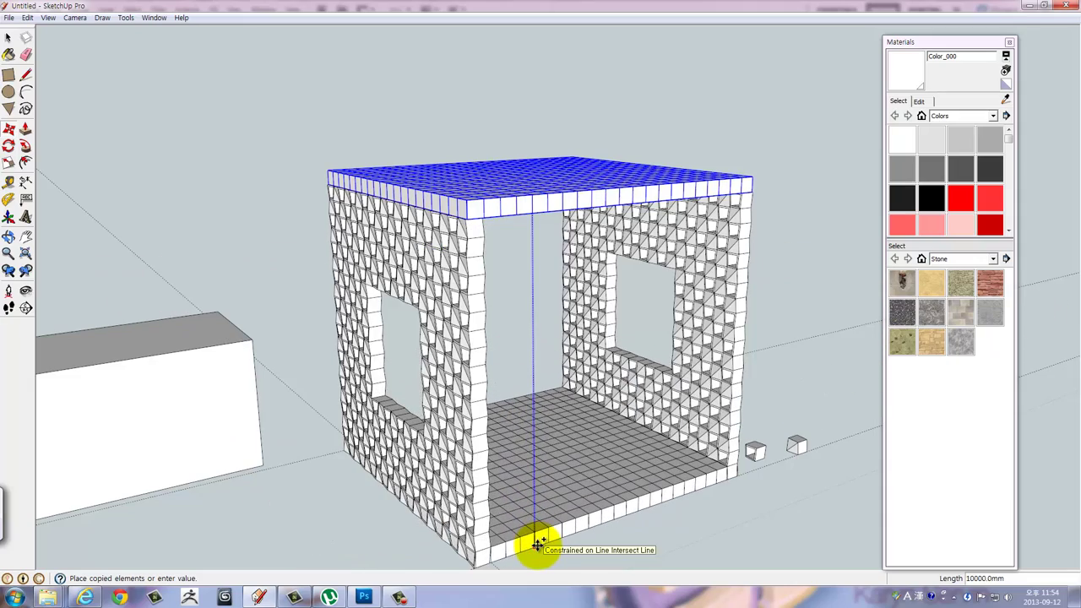
pyautogui.click(538, 543)
pyautogui.moveTo(533, 521); pyautogui.dragTo(558, 379, button='middle')
pyautogui.scroll(2, 524, 436)
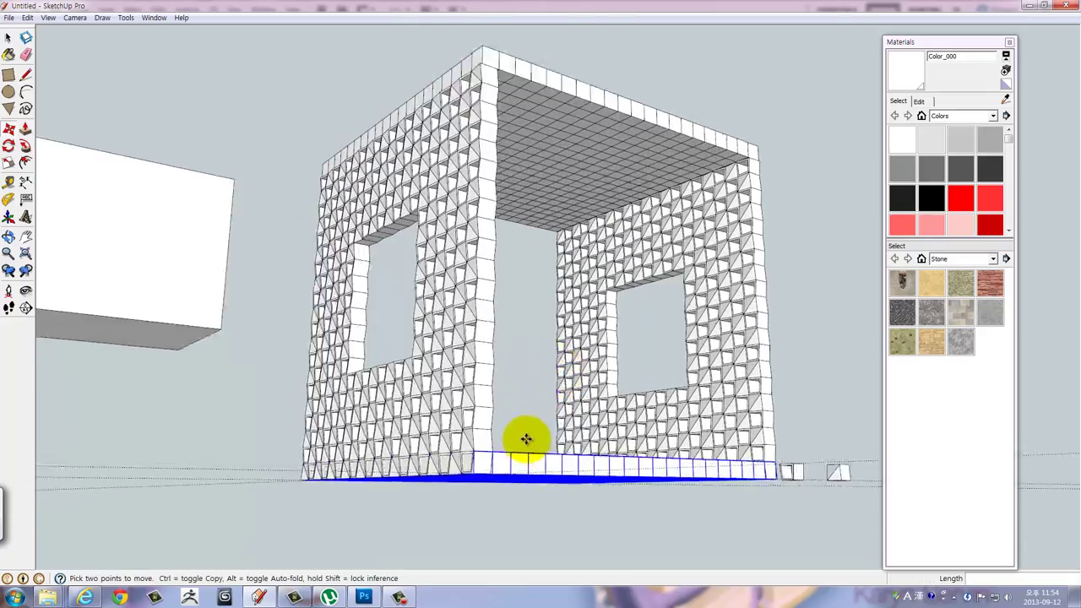
pyautogui.scroll(5, 505, 454)
pyautogui.moveTo(505, 453)
pyautogui.mouseDown(button='middle')
pyautogui.moveTo(519, 349)
pyautogui.moveTo(492, 335)
pyautogui.moveTo(498, 228)
pyautogui.moveTo(446, 229)
pyautogui.moveTo(493, 326)
pyautogui.mouseUp(button='middle')
pyautogui.scroll(-1, 492, 326)
pyautogui.scroll(-3, 459, 363)
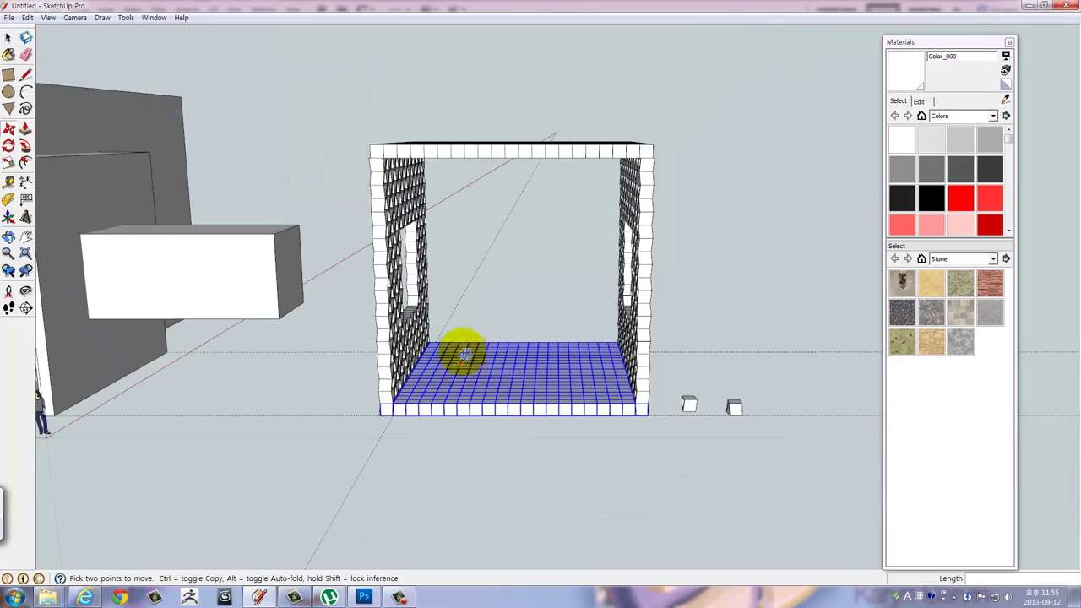
# Clear the floor slab selection and orbit around to inspect the whole cube frame.
pyautogui.press('space')
pyautogui.click(526, 282)
pyautogui.moveTo(506, 309)
pyautogui.mouseDown(button='middle')
pyautogui.moveTo(559, 323)
pyautogui.moveTo(682, 257)
pyautogui.moveTo(658, 248)
pyautogui.moveTo(594, 261)
pyautogui.moveTo(550, 306)
pyautogui.moveTo(499, 263)
pyautogui.moveTo(528, 306)
pyautogui.moveTo(513, 333)
pyautogui.moveTo(549, 354)
pyautogui.moveTo(504, 330)
pyautogui.moveTo(507, 319)
pyautogui.moveTo(531, 374)
pyautogui.mouseUp(button='middle')
pyautogui.scroll(2, 519, 304)
pyautogui.scroll(2, 535, 321)
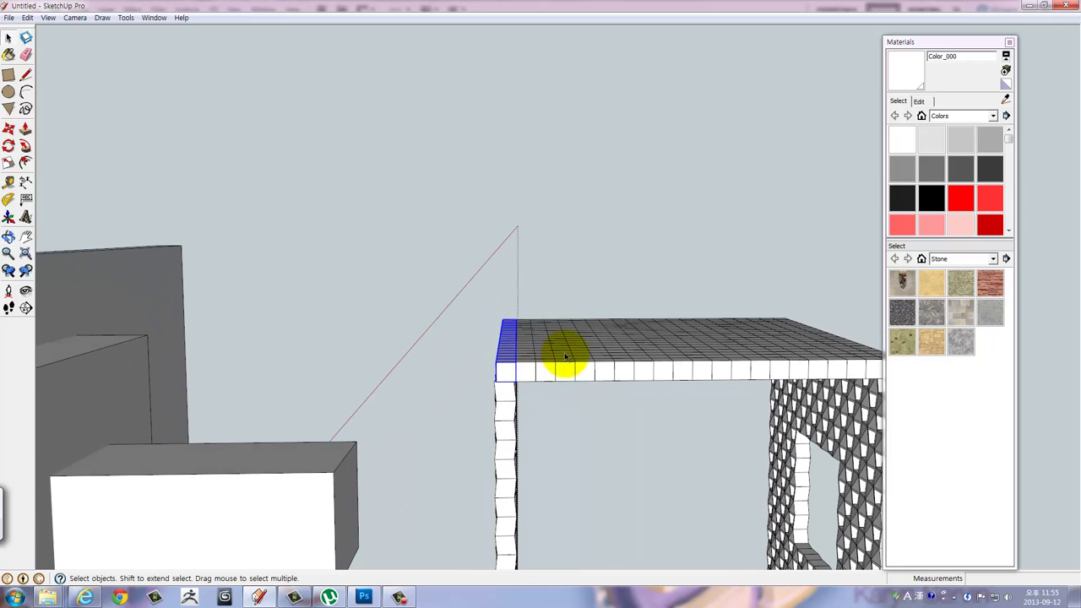
pyautogui.moveTo(613, 334)
pyautogui.mouseDown(button='middle')
pyautogui.moveTo(666, 362)
pyautogui.moveTo(237, 302)
pyautogui.moveTo(301, 282)
pyautogui.mouseUp(button='middle')
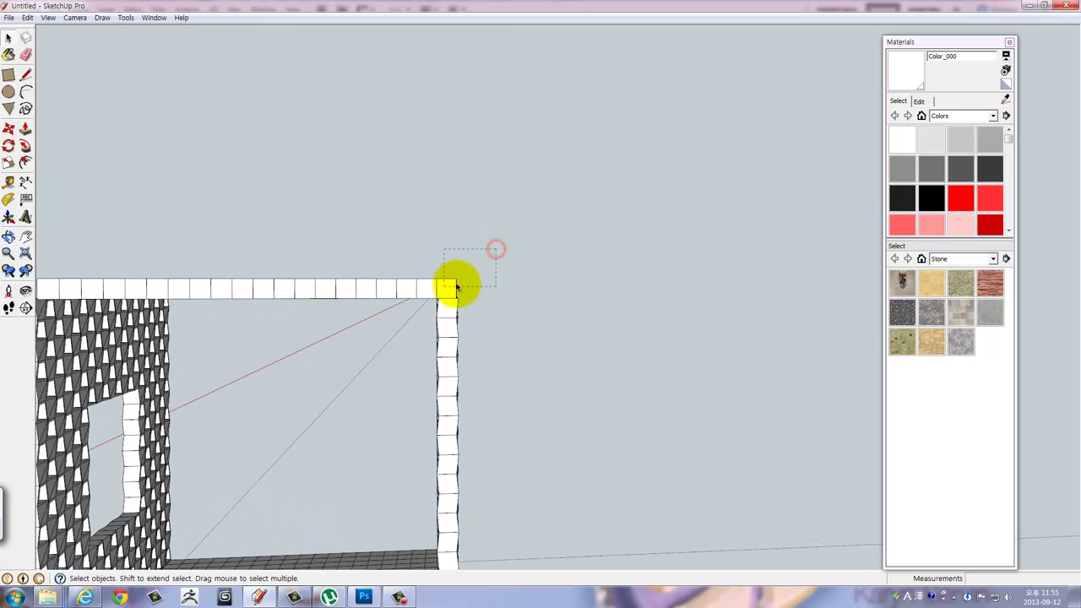
pyautogui.moveTo(496, 249); pyautogui.dragTo(456, 288)
pyautogui.moveTo(456, 288); pyautogui.dragTo(453, 348, button='middle')
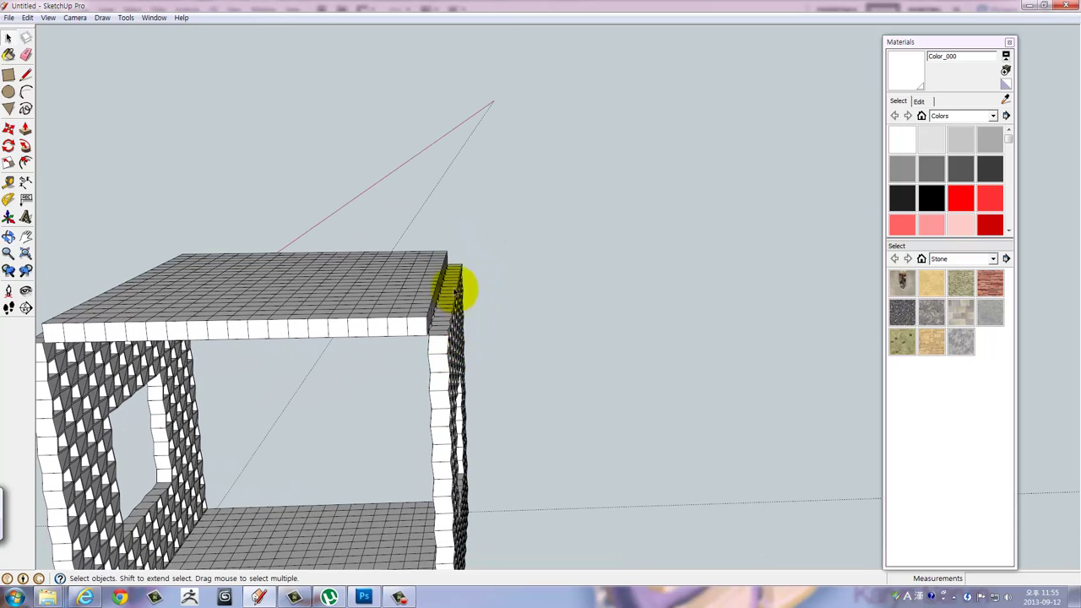
pyautogui.moveTo(456, 289)
pyautogui.mouseDown(button='middle')
pyautogui.moveTo(456, 239)
pyautogui.moveTo(357, 302)
pyautogui.moveTo(261, 295)
pyautogui.moveTo(549, 299)
pyautogui.moveTo(548, 289)
pyautogui.mouseUp(button='middle')
pyautogui.scroll(-3, 555, 294)
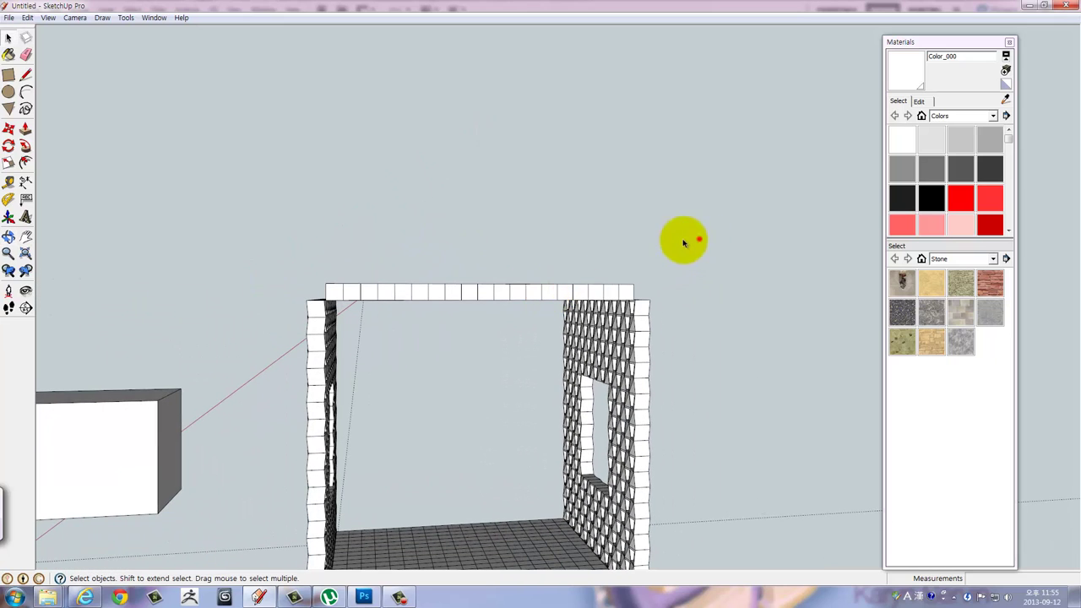
# Select the grid top slab and move it down onto the patterned wall tops.
pyautogui.moveTo(699, 239); pyautogui.dragTo(266, 292)
pyautogui.moveTo(346, 282)
pyautogui.mouseDown(button='middle')
pyautogui.moveTo(608, 366)
pyautogui.moveTo(331, 367)
pyautogui.moveTo(430, 350)
pyautogui.mouseUp(button='middle')
pyautogui.scroll(2, 331, 366)
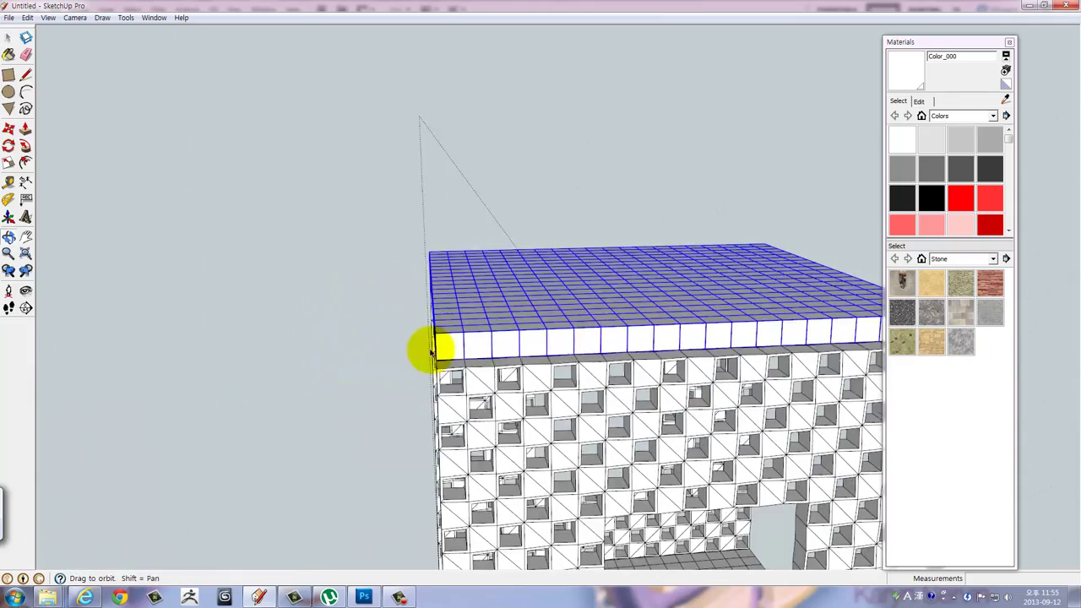
pyautogui.scroll(3, 430, 349)
pyautogui.scroll(1, 430, 349)
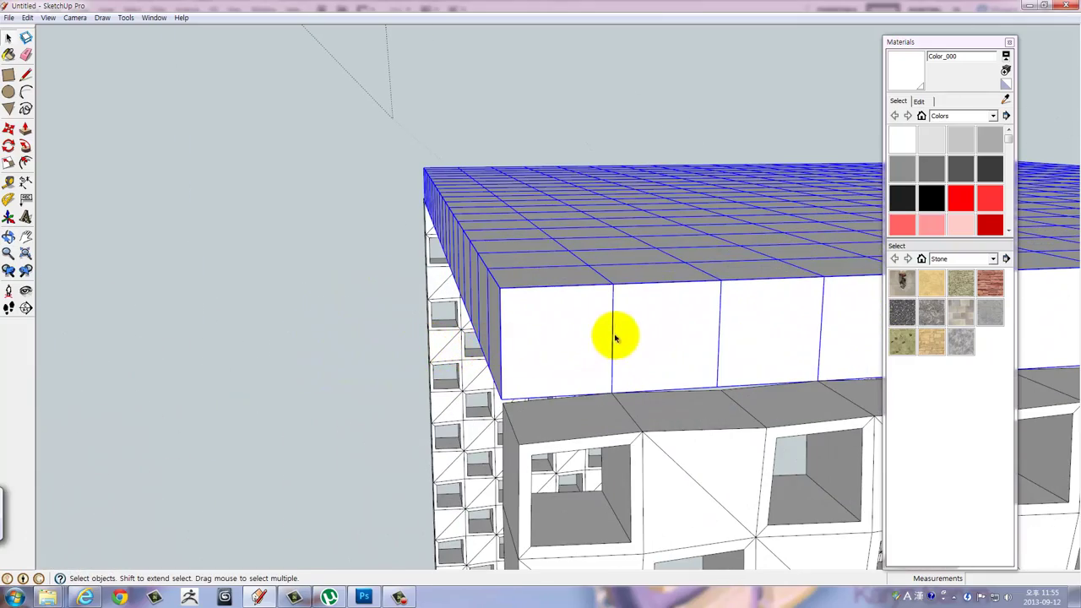
pyautogui.press('m')
pyautogui.click(615, 285)
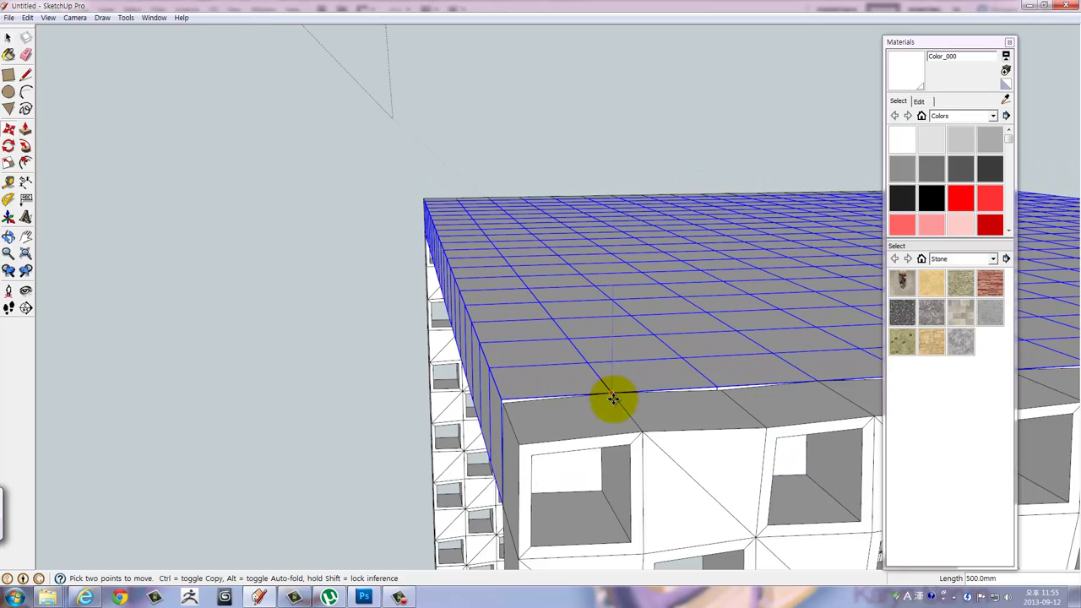
pyautogui.moveTo(614, 398)
pyautogui.mouseDown(button='middle')
pyautogui.moveTo(219, 441)
pyautogui.moveTo(476, 232)
pyautogui.mouseUp(button='middle')
pyautogui.scroll(-2, 244, 442)
pyautogui.scroll(-2, 255, 442)
pyautogui.scroll(-3, 255, 442)
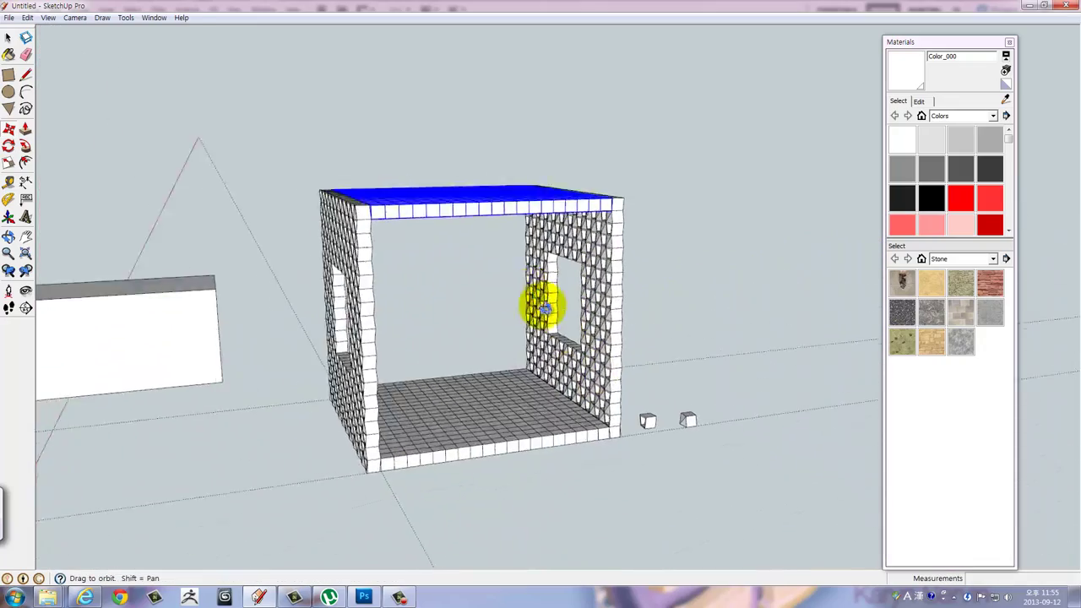
# Deselect the roof and orbit in close on the box's front wall.
pyautogui.press('space')
pyautogui.click(697, 287)
pyautogui.moveTo(445, 389); pyautogui.dragTo(442, 364, button='middle')
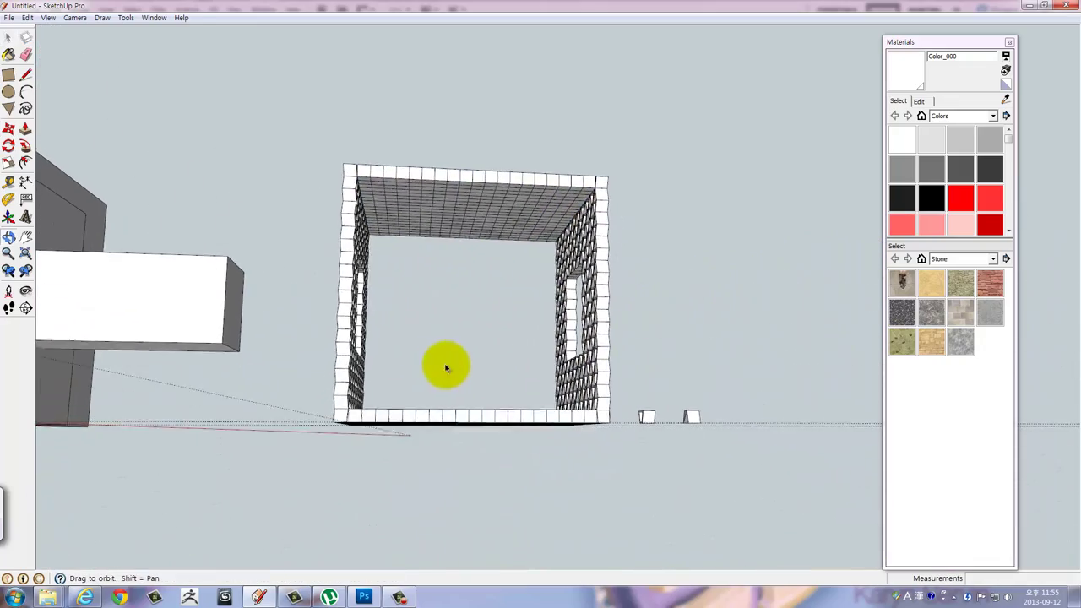
pyautogui.scroll(3, 333, 451)
pyautogui.scroll(3, 340, 425)
pyautogui.moveTo(340, 425)
pyautogui.mouseDown(button='middle')
pyautogui.moveTo(389, 394)
pyautogui.moveTo(470, 423)
pyautogui.moveTo(447, 427)
pyautogui.moveTo(458, 410)
pyautogui.moveTo(656, 427)
pyautogui.moveTo(700, 449)
pyautogui.moveTo(526, 357)
pyautogui.moveTo(518, 306)
pyautogui.moveTo(651, 369)
pyautogui.moveTo(595, 293)
pyautogui.moveTo(326, 297)
pyautogui.moveTo(301, 314)
pyautogui.moveTo(326, 363)
pyautogui.moveTo(407, 339)
pyautogui.moveTo(531, 338)
pyautogui.moveTo(550, 381)
pyautogui.moveTo(417, 293)
pyautogui.moveTo(426, 290)
pyautogui.mouseUp(button='middle')
pyautogui.scroll(-2, 512, 344)
pyautogui.scroll(-3, 550, 280)
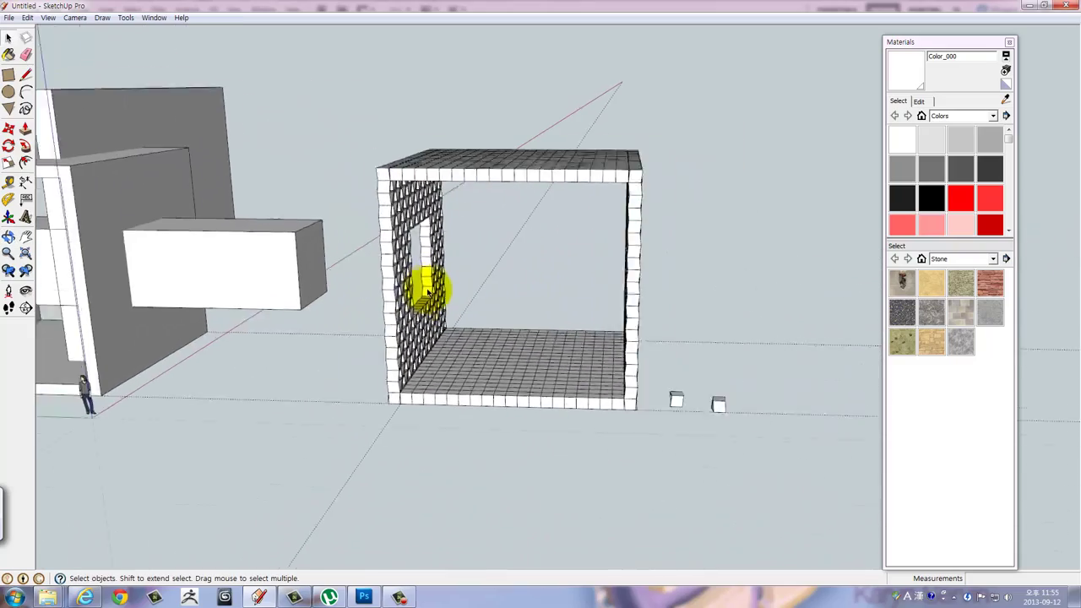
pyautogui.scroll(-2, 427, 290)
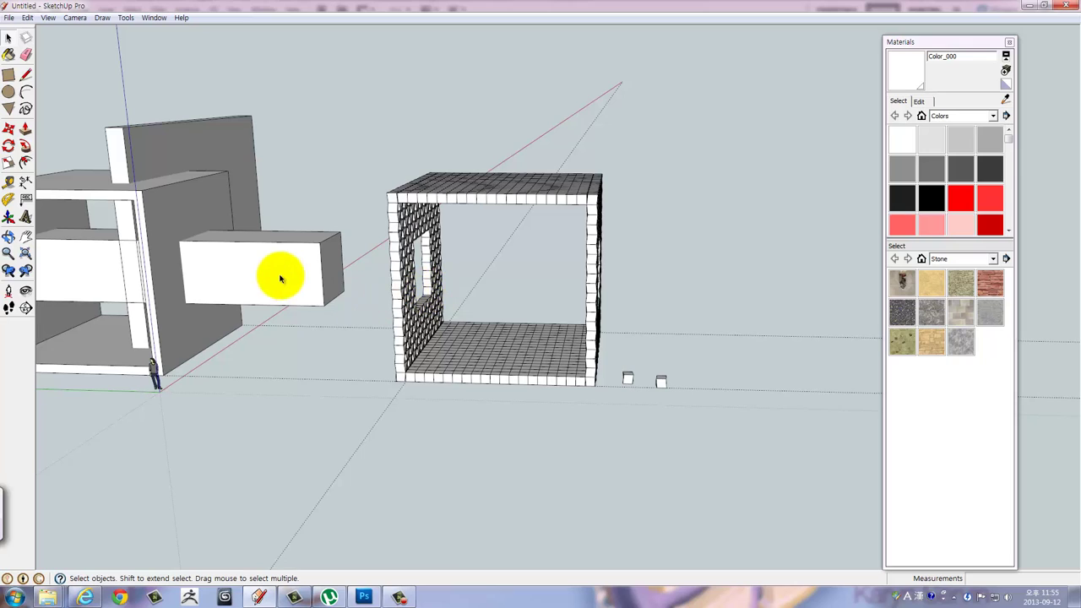
pyautogui.moveTo(543, 312)
pyautogui.mouseDown(button='middle')
pyautogui.moveTo(214, 298)
pyautogui.moveTo(475, 297)
pyautogui.moveTo(82, 128)
pyautogui.mouseUp(button='middle')
# Draw a 4000 x 4000 mm square starting at the floor's corner.
pyautogui.click(9, 74)
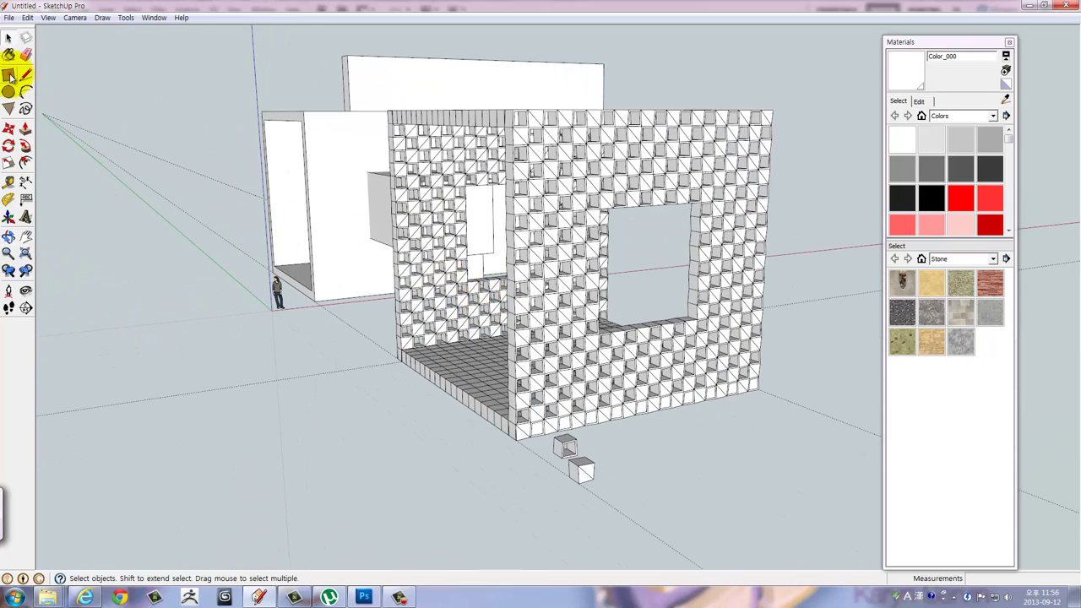
pyautogui.moveTo(603, 241)
pyautogui.mouseDown(button='middle')
pyautogui.moveTo(398, 254)
pyautogui.moveTo(531, 245)
pyautogui.moveTo(591, 367)
pyautogui.mouseUp(button='middle')
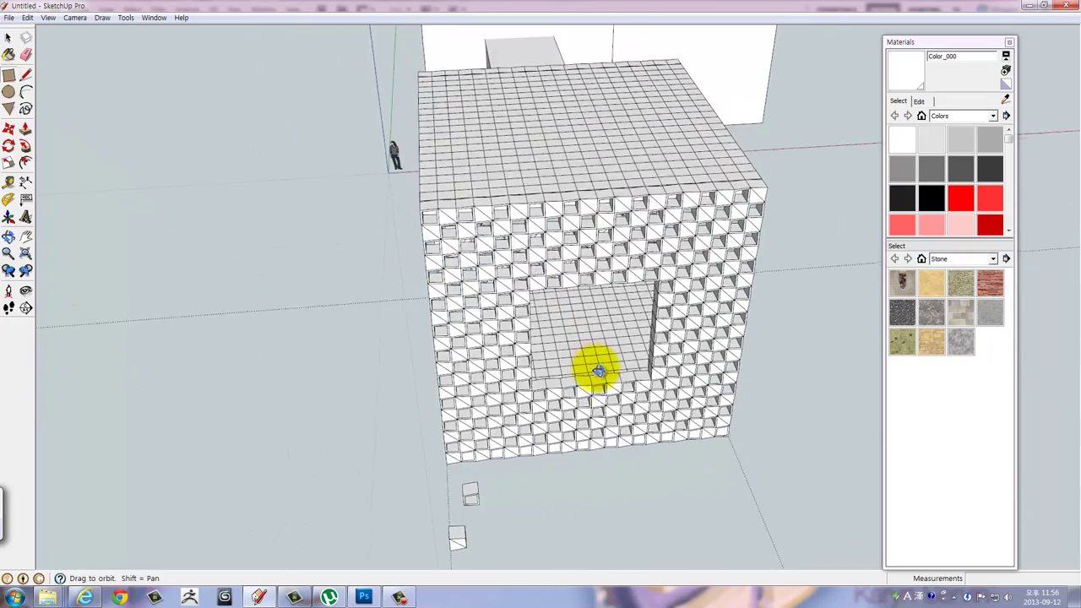
pyautogui.scroll(2, 572, 331)
pyautogui.scroll(4, 535, 304)
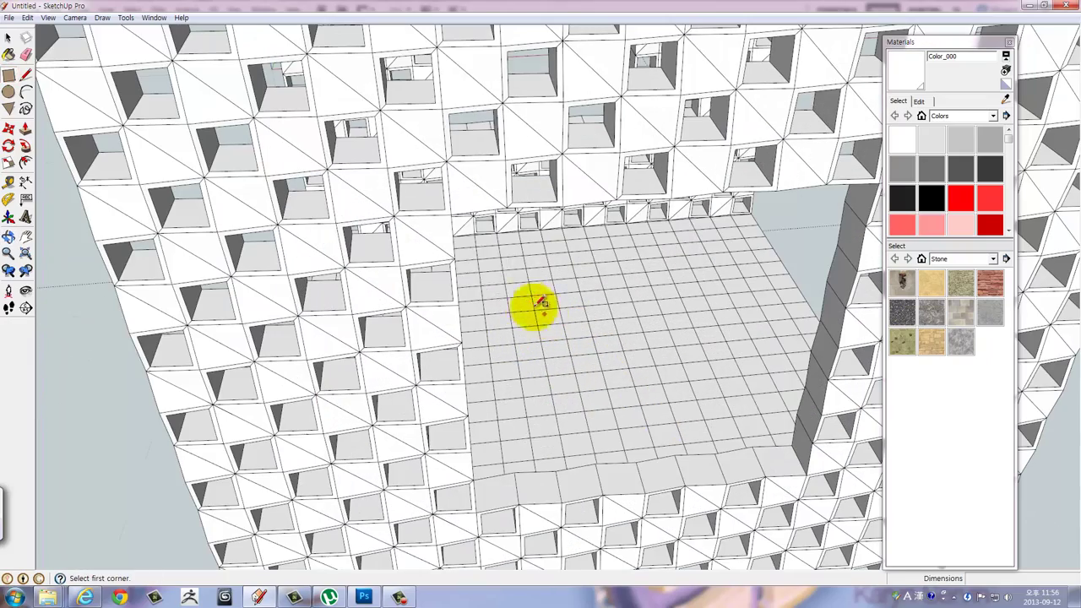
pyautogui.click(452, 213)
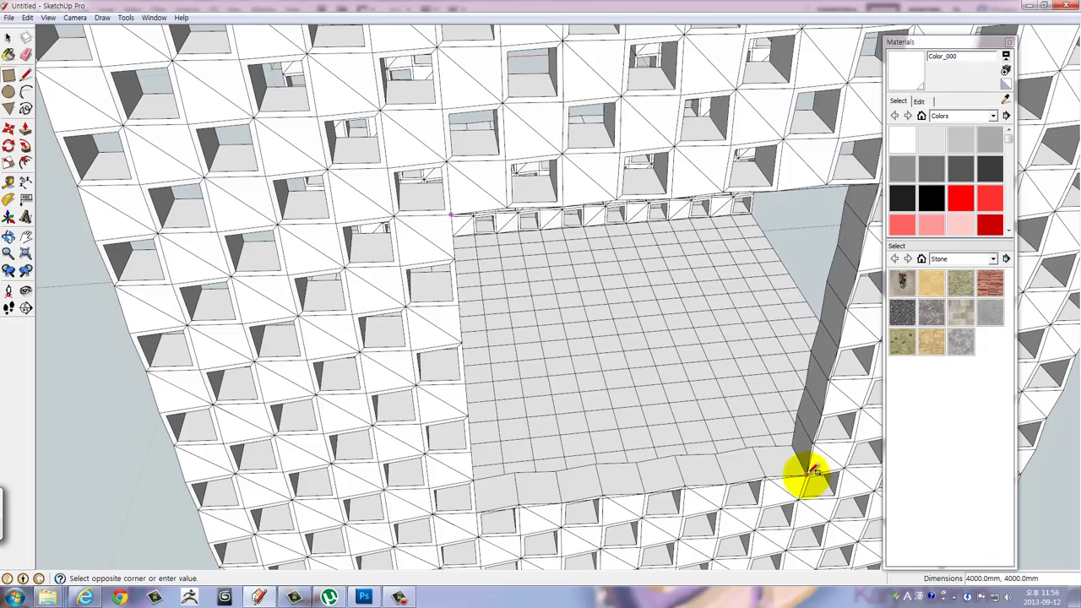
pyautogui.click(811, 470)
pyautogui.moveTo(808, 478)
pyautogui.mouseDown(button='middle')
pyautogui.moveTo(419, 299)
pyautogui.moveTo(580, 292)
pyautogui.moveTo(574, 338)
pyautogui.mouseUp(button='middle')
pyautogui.scroll(-3, 705, 415)
pyautogui.scroll(-3, 707, 414)
pyautogui.scroll(-3, 709, 414)
# Push/Pull the square about 17 m into a long bar extending past the cube.
pyautogui.press('p')
pyautogui.moveTo(499, 337); pyautogui.dragTo(730, 443)
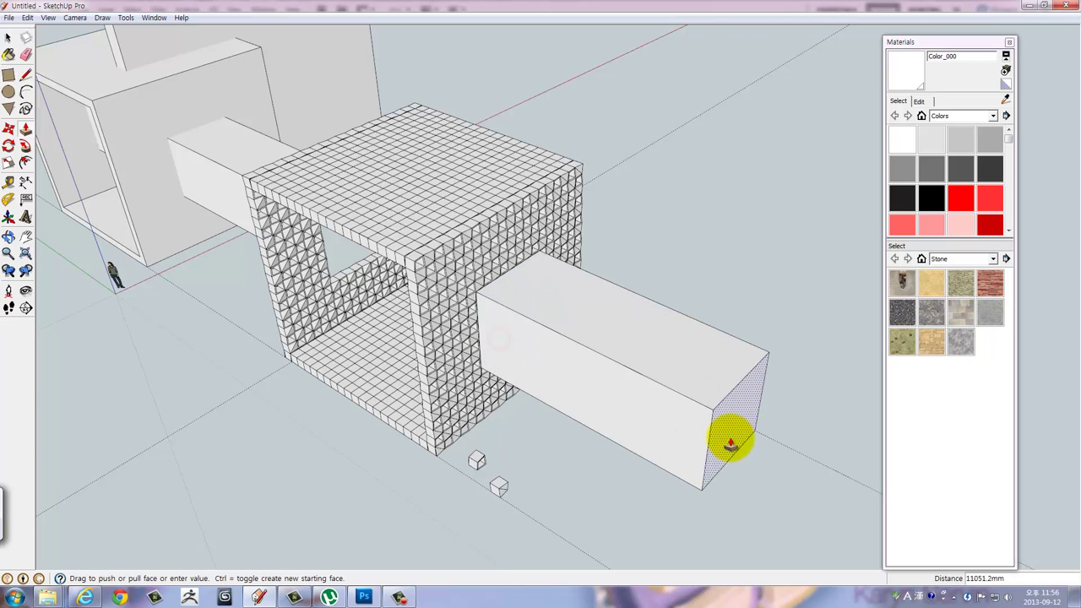
pyautogui.scroll(-2, 729, 436)
pyautogui.scroll(1, 574, 357)
pyautogui.moveTo(574, 358); pyautogui.dragTo(661, 399)
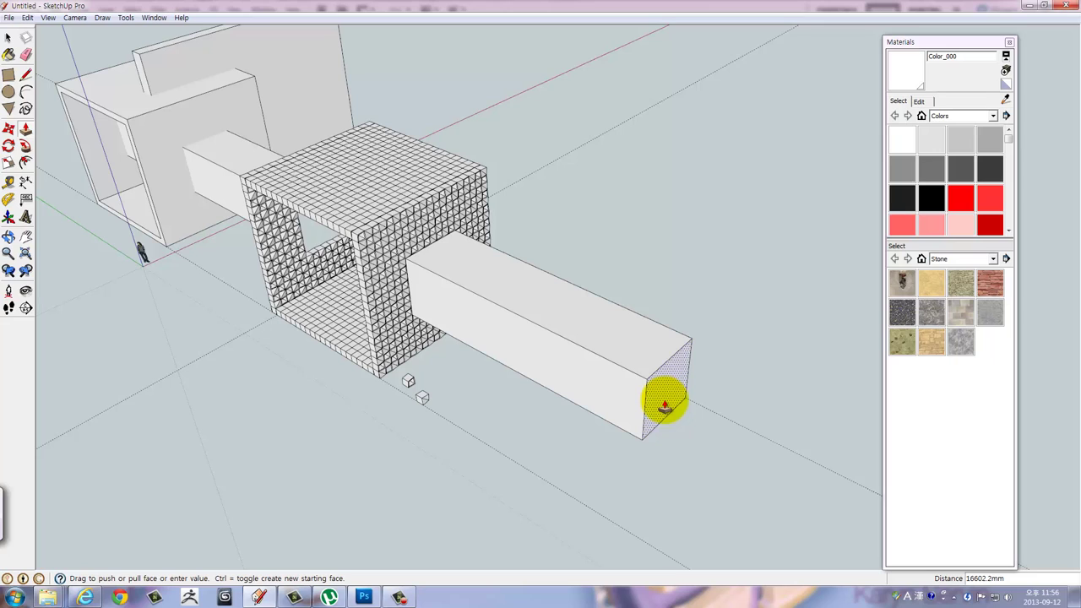
pyautogui.moveTo(673, 412); pyautogui.dragTo(675, 414)
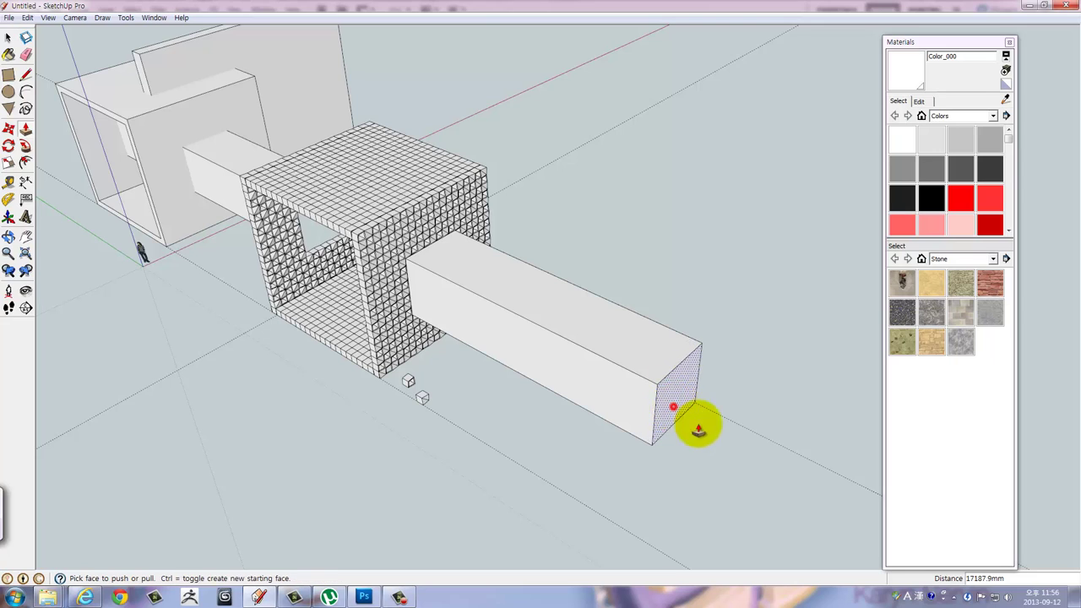
pyautogui.moveTo(698, 430)
pyautogui.mouseDown(button='middle')
pyautogui.moveTo(693, 330)
pyautogui.moveTo(529, 261)
pyautogui.moveTo(460, 376)
pyautogui.moveTo(692, 349)
pyautogui.mouseUp(button='middle')
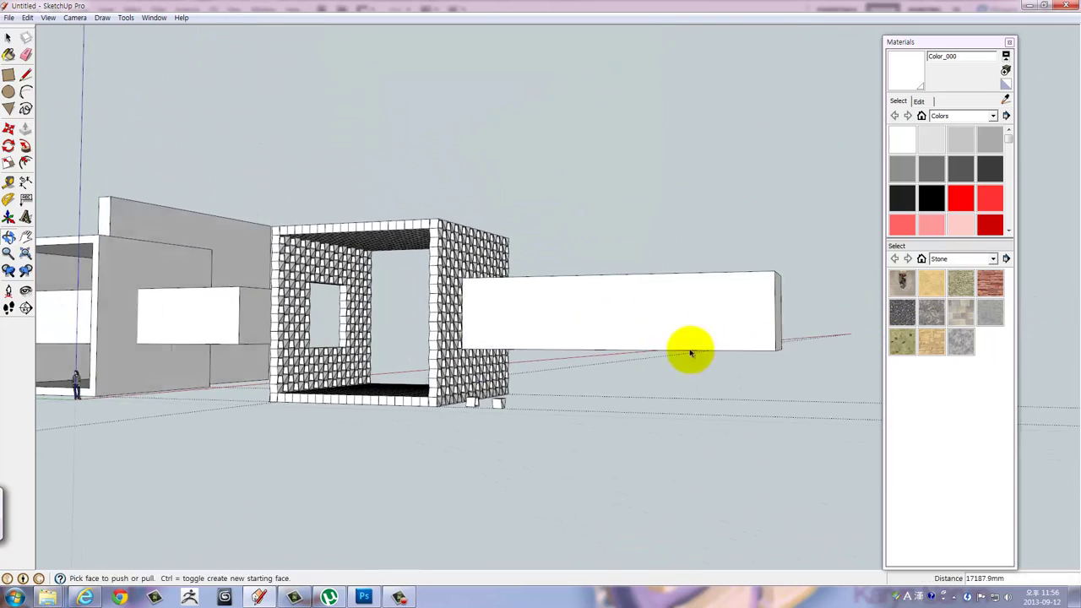
pyautogui.press('space')
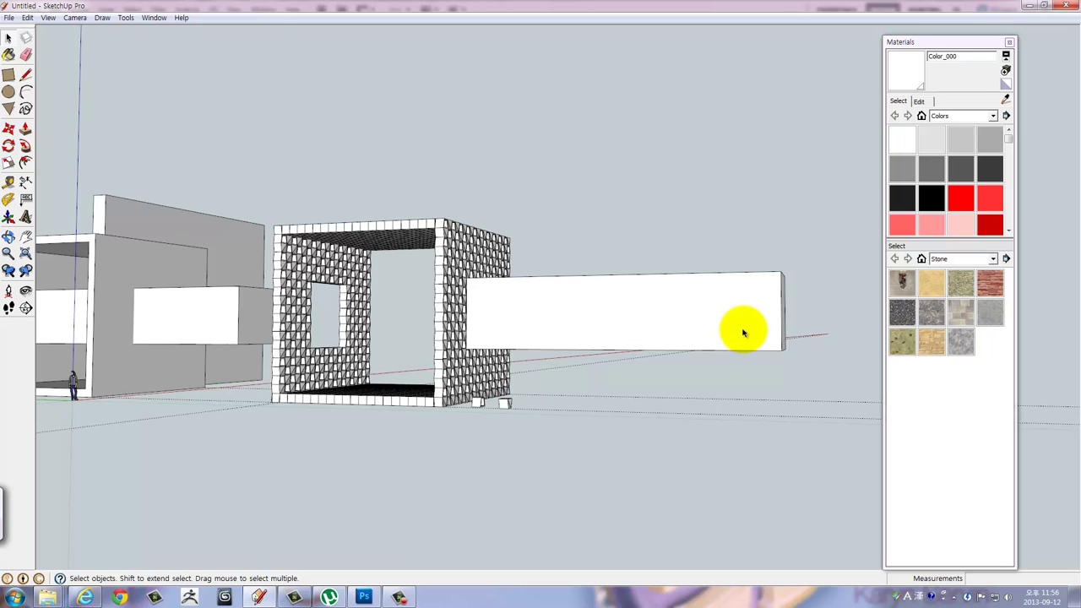
pyautogui.moveTo(761, 337)
pyautogui.mouseDown(button='middle')
pyautogui.moveTo(562, 380)
pyautogui.moveTo(430, 380)
pyautogui.moveTo(591, 330)
pyautogui.moveTo(591, 309)
pyautogui.moveTo(617, 357)
pyautogui.moveTo(628, 442)
pyautogui.moveTo(574, 222)
pyautogui.moveTo(583, 285)
pyautogui.moveTo(548, 318)
pyautogui.mouseUp(button='middle')
# Select the whole long bar and make it a group.
pyautogui.scroll(1, 543, 328)
pyautogui.scroll(1, 540, 324)
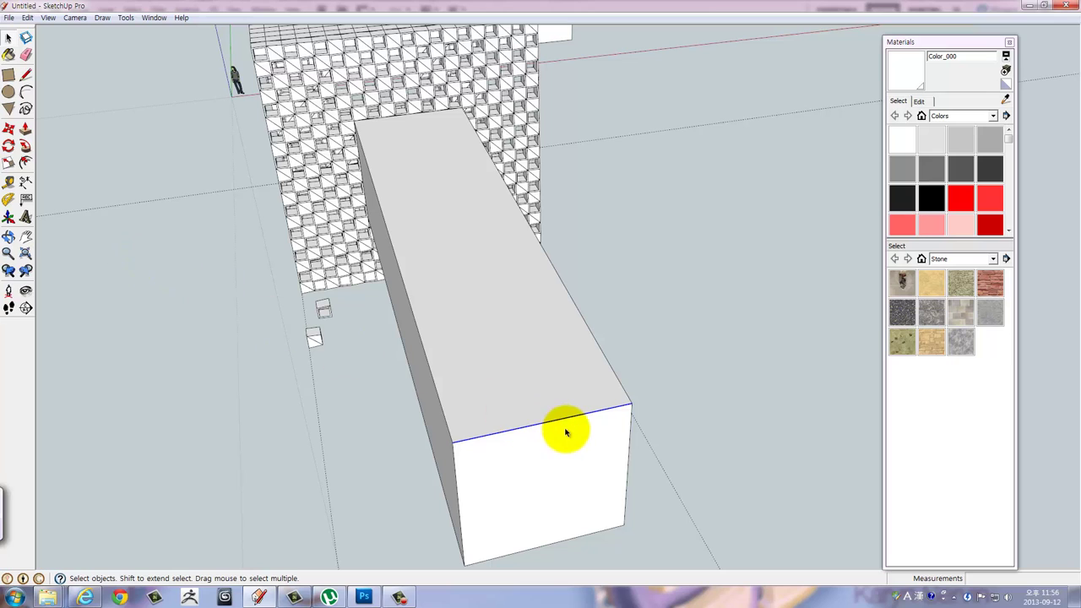
pyautogui.click(215, 410)
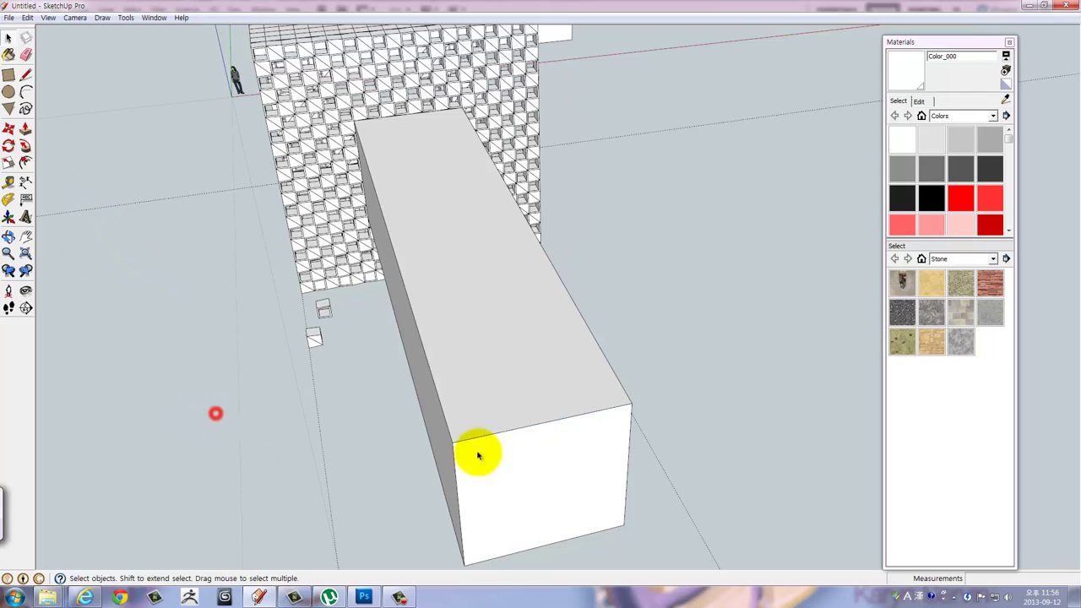
pyautogui.click(520, 454)
pyautogui.tripleClick(515, 474)
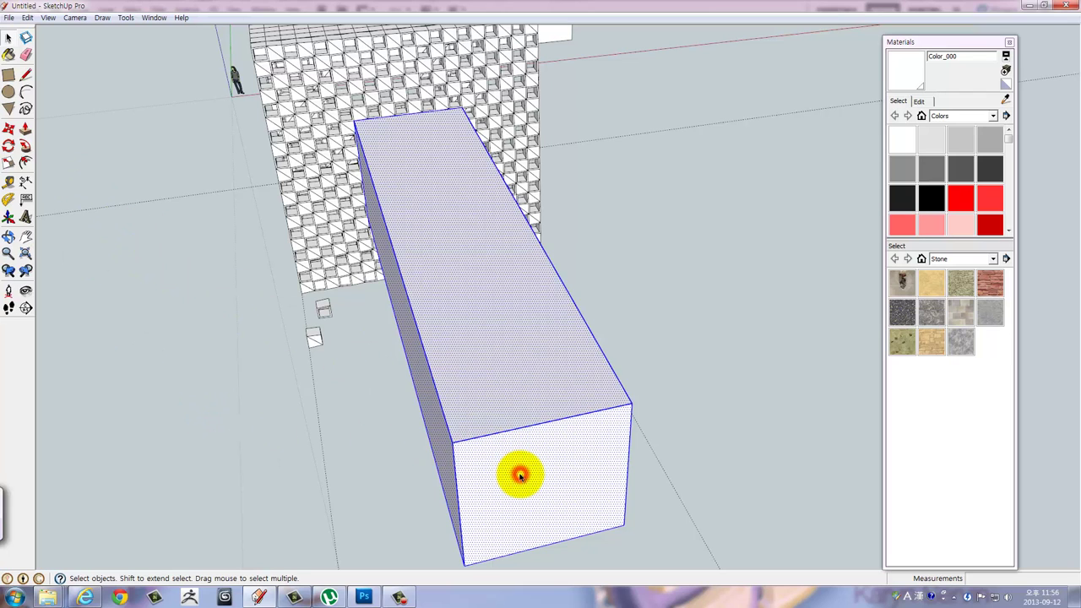
pyautogui.rightClick(521, 475)
pyautogui.click(560, 390)
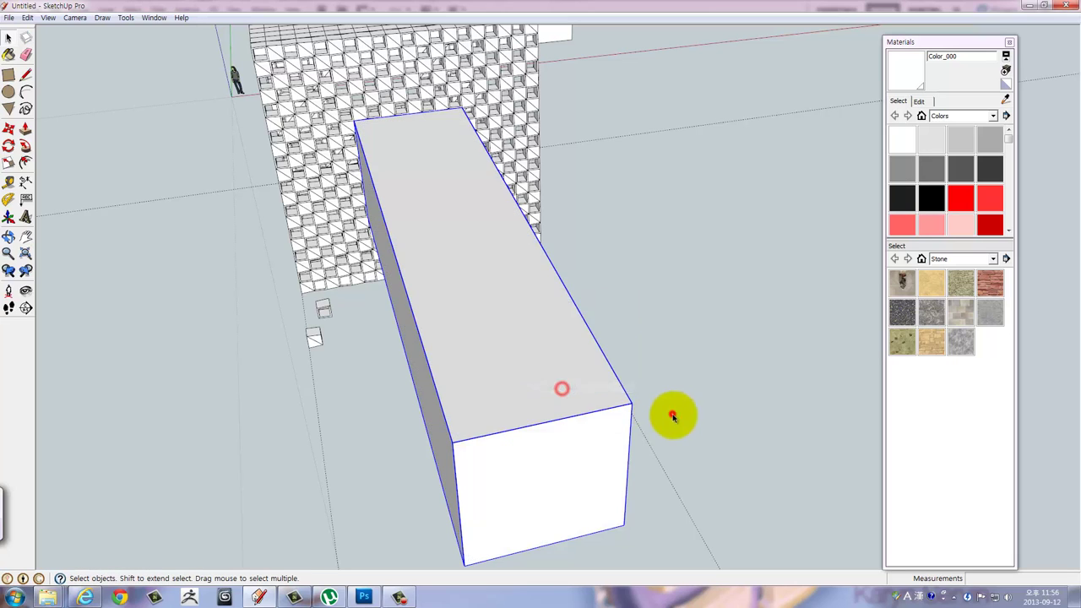
# Draw a 250 x 250 mm square at the bar's corner and extrude it 250 mm into a cube.
pyautogui.click(8, 78)
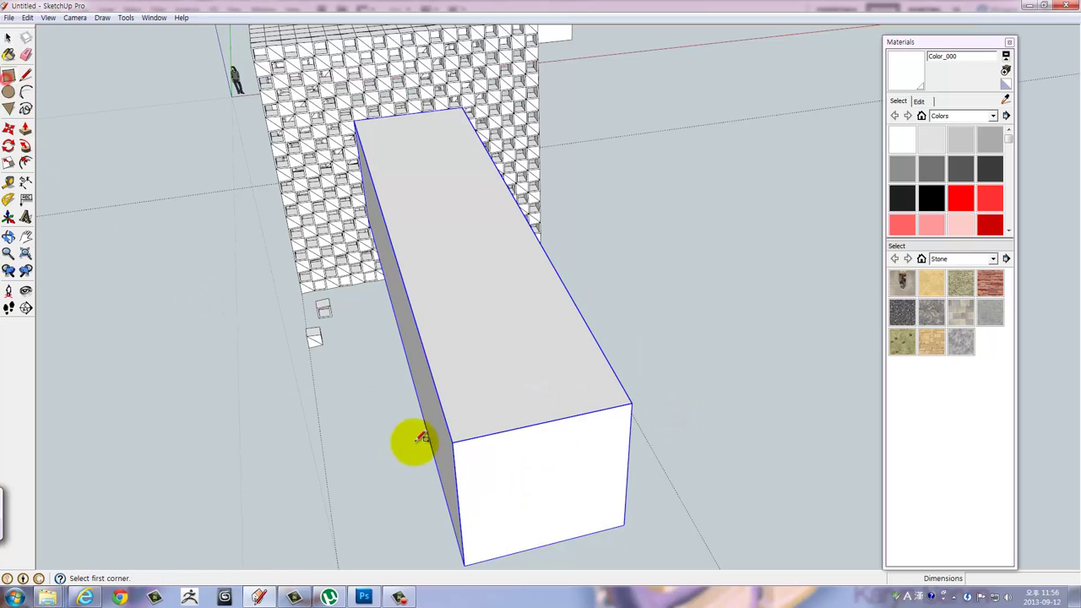
pyautogui.click(453, 441)
pyautogui.write('250,250')
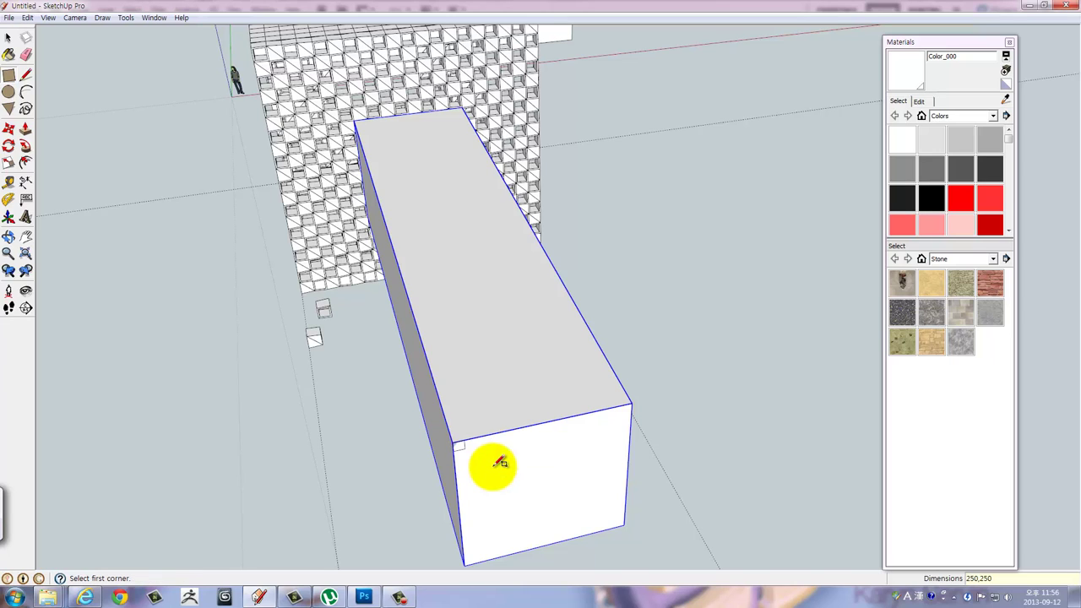
pyautogui.moveTo(488, 455); pyautogui.dragTo(501, 352, button='middle')
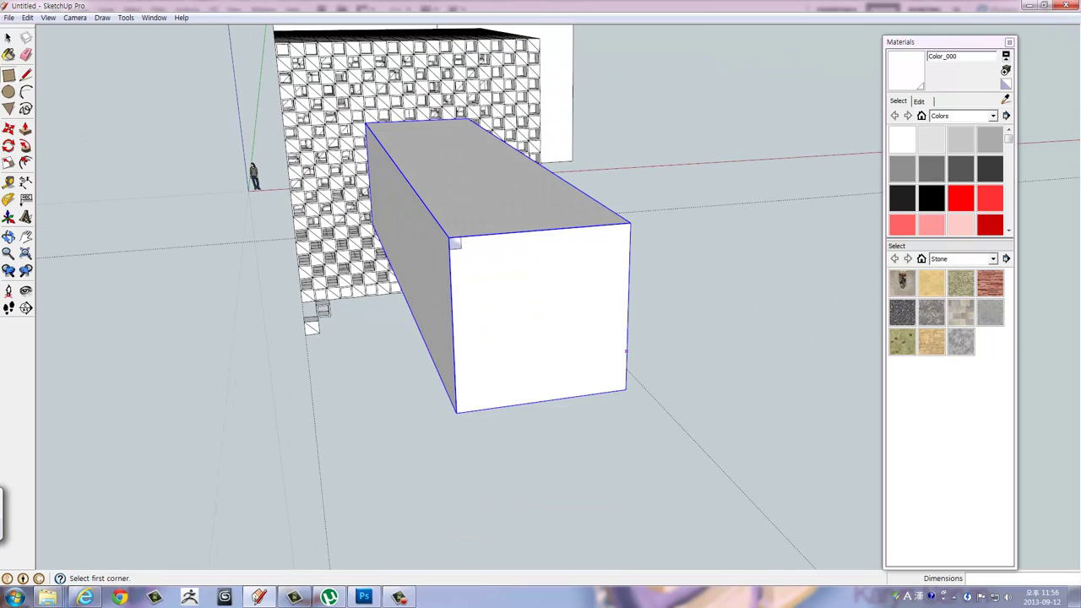
pyautogui.scroll(2, 489, 250)
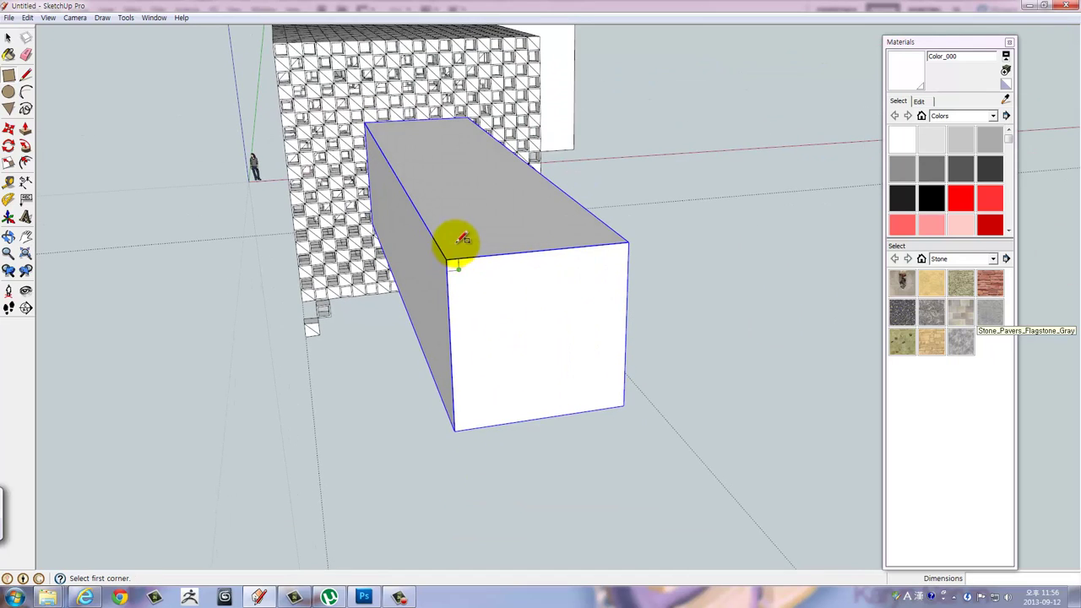
pyautogui.scroll(2, 458, 241)
pyautogui.scroll(2, 458, 246)
pyautogui.scroll(2, 459, 273)
pyautogui.press('space')
pyautogui.click(450, 286)
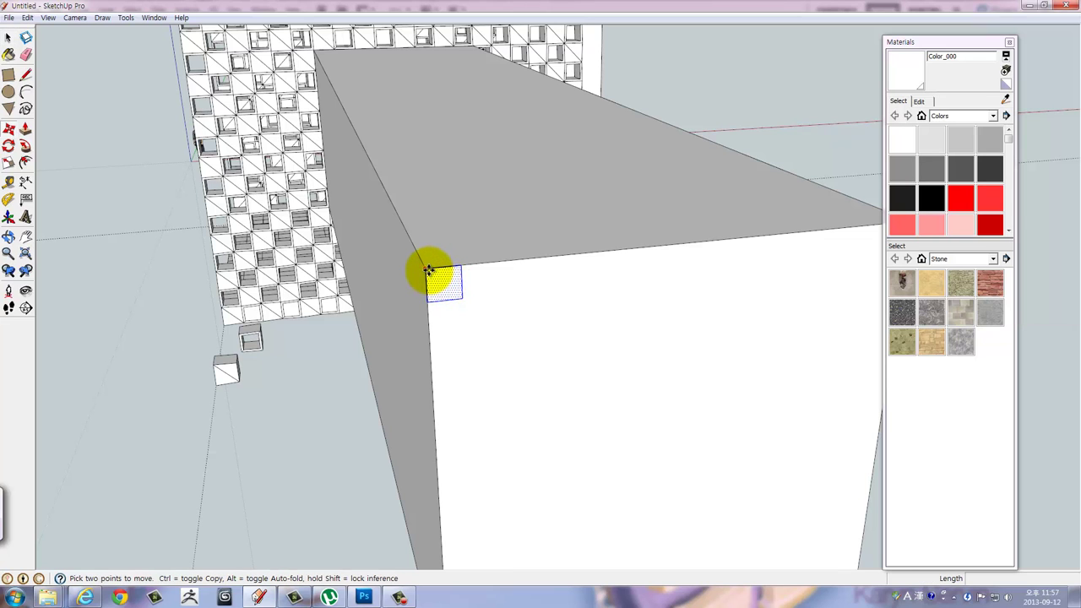
pyautogui.moveTo(476, 296); pyautogui.dragTo(495, 328, button='middle')
pyautogui.press('p')
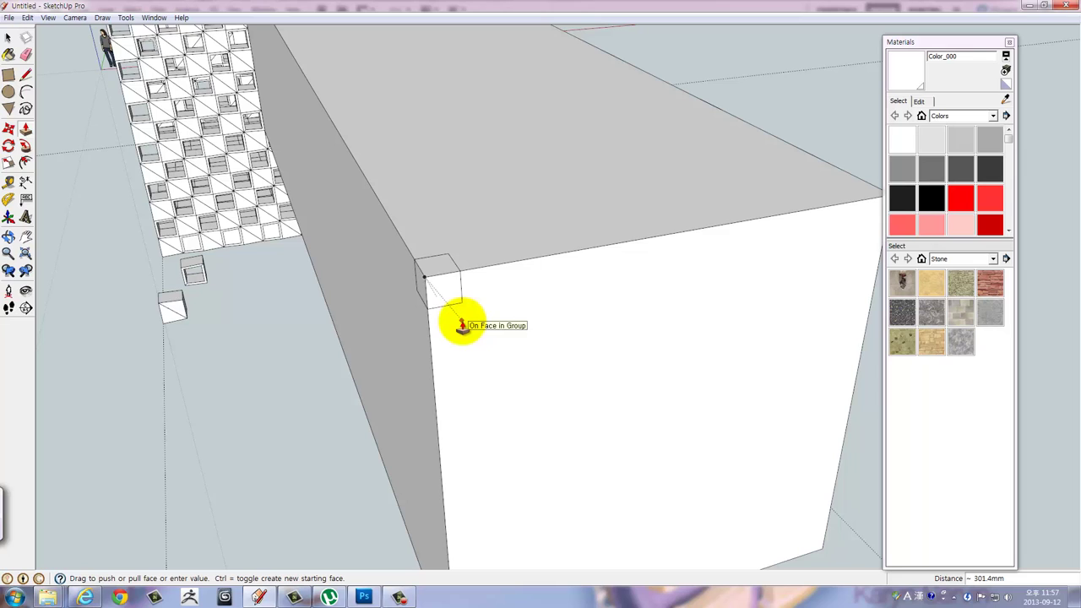
pyautogui.moveTo(462, 326); pyautogui.dragTo(385, 226)
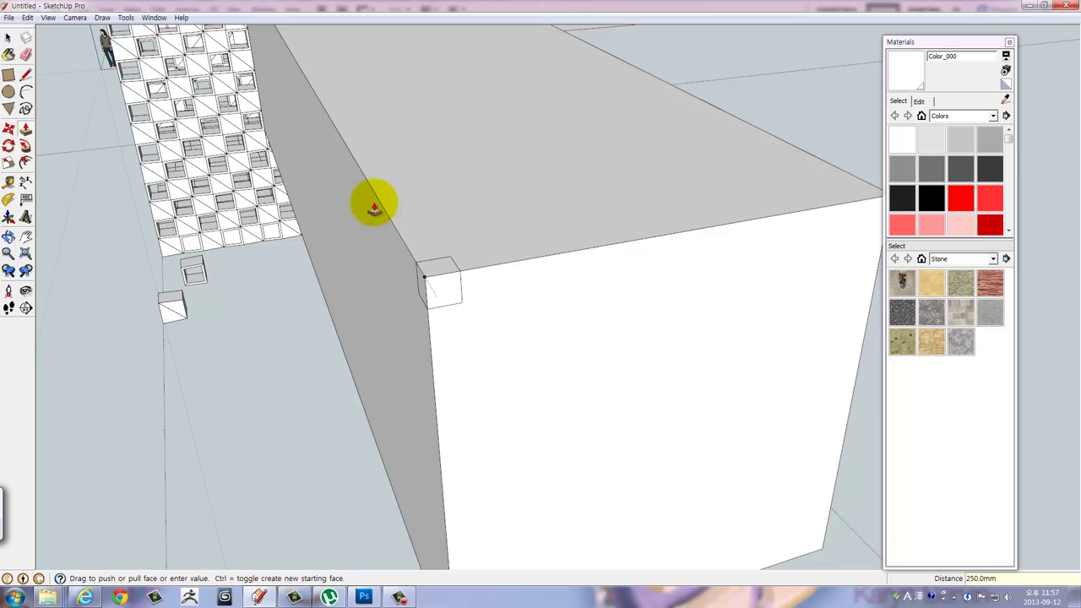
# Delete the long bar, leaving only the small cube selected.
pyautogui.press('space')
pyautogui.doubleClick(586, 261)
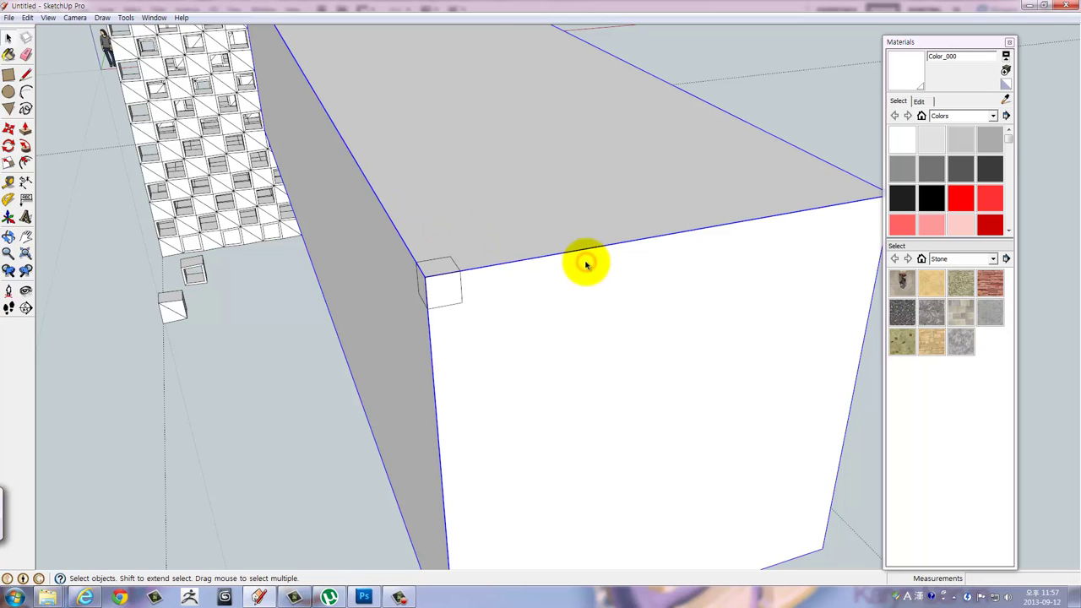
pyautogui.press('Delete')
pyautogui.click(432, 284)
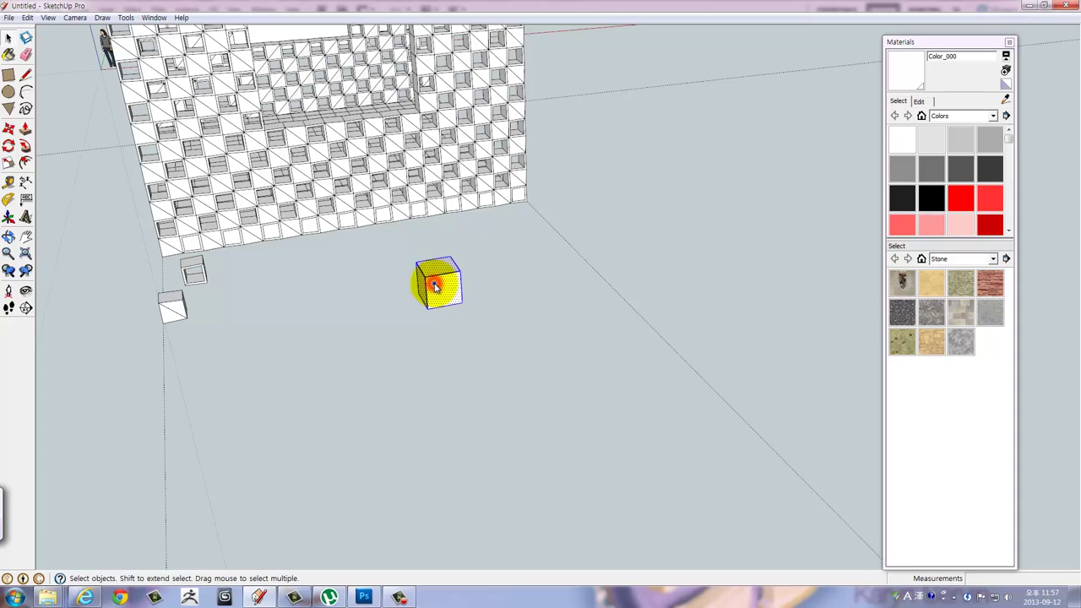
# Make the small cube a component via the right-click menu.
pyautogui.rightClick(433, 285)
pyautogui.click(475, 370)
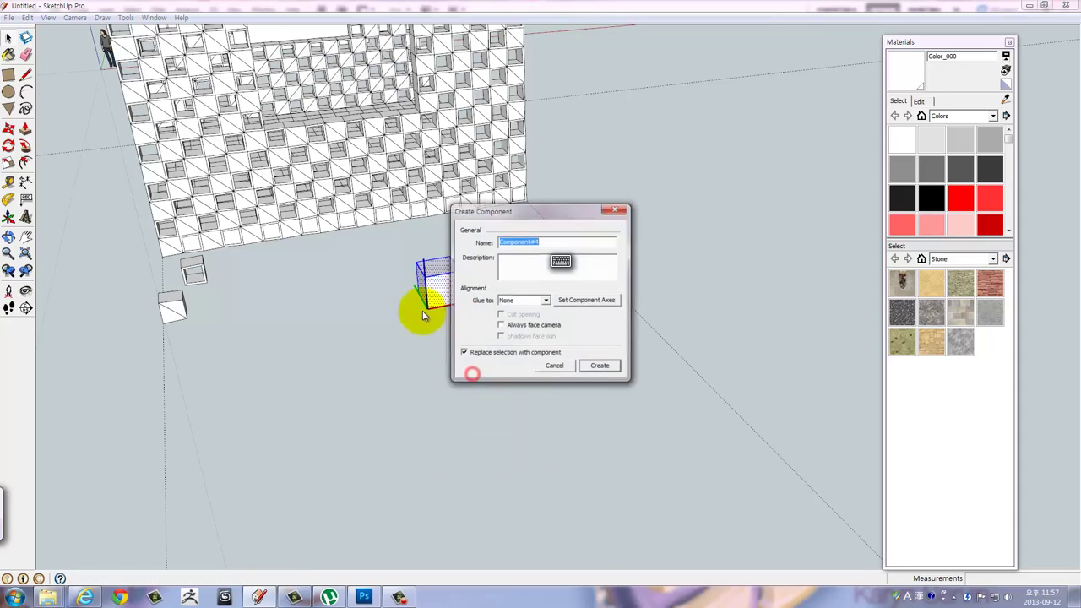
pyautogui.click(601, 366)
# Orbit to the wall's other side, zoom in on the cube component and select it.
pyautogui.moveTo(492, 308)
pyautogui.mouseDown(button='middle')
pyautogui.moveTo(654, 354)
pyautogui.moveTo(432, 341)
pyautogui.moveTo(540, 296)
pyautogui.moveTo(495, 210)
pyautogui.moveTo(461, 199)
pyautogui.moveTo(511, 385)
pyautogui.moveTo(558, 273)
pyautogui.mouseUp(button='middle')
pyautogui.scroll(2, 557, 273)
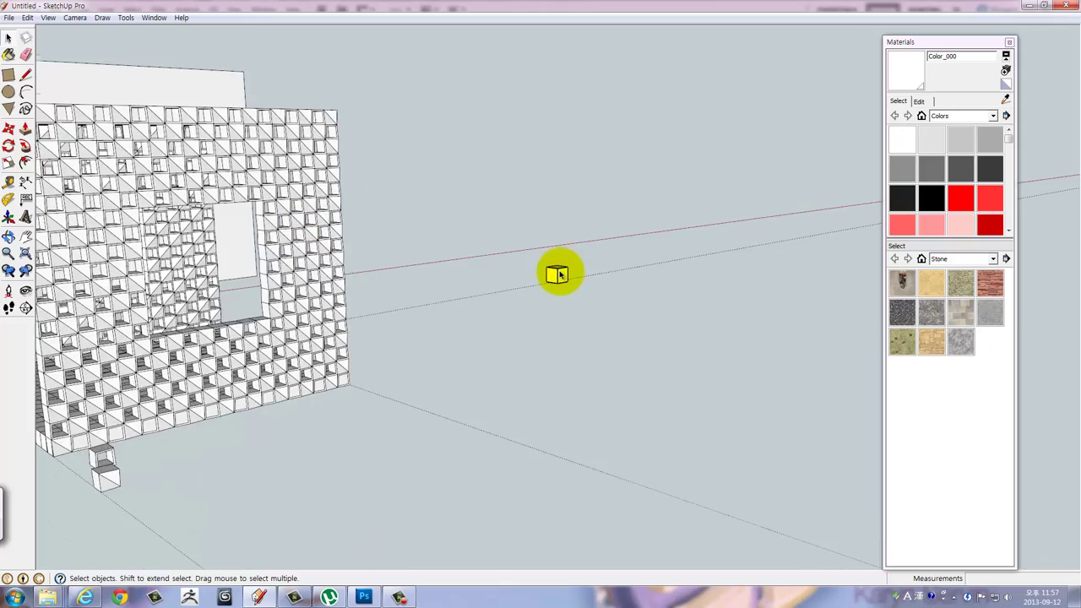
pyautogui.scroll(2, 557, 272)
pyautogui.scroll(2, 557, 273)
pyautogui.scroll(3, 558, 272)
pyautogui.scroll(2, 558, 272)
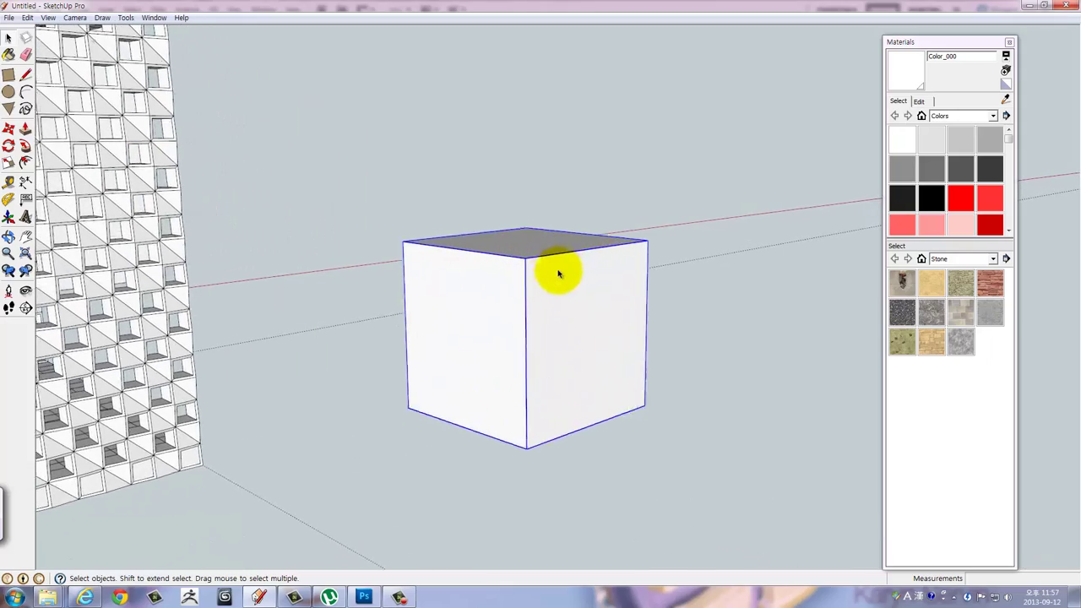
pyautogui.scroll(2, 535, 298)
pyautogui.click(536, 299)
pyautogui.moveTo(535, 299)
pyautogui.mouseDown(button='middle')
pyautogui.moveTo(620, 381)
pyautogui.moveTo(596, 406)
pyautogui.mouseUp(button='middle')
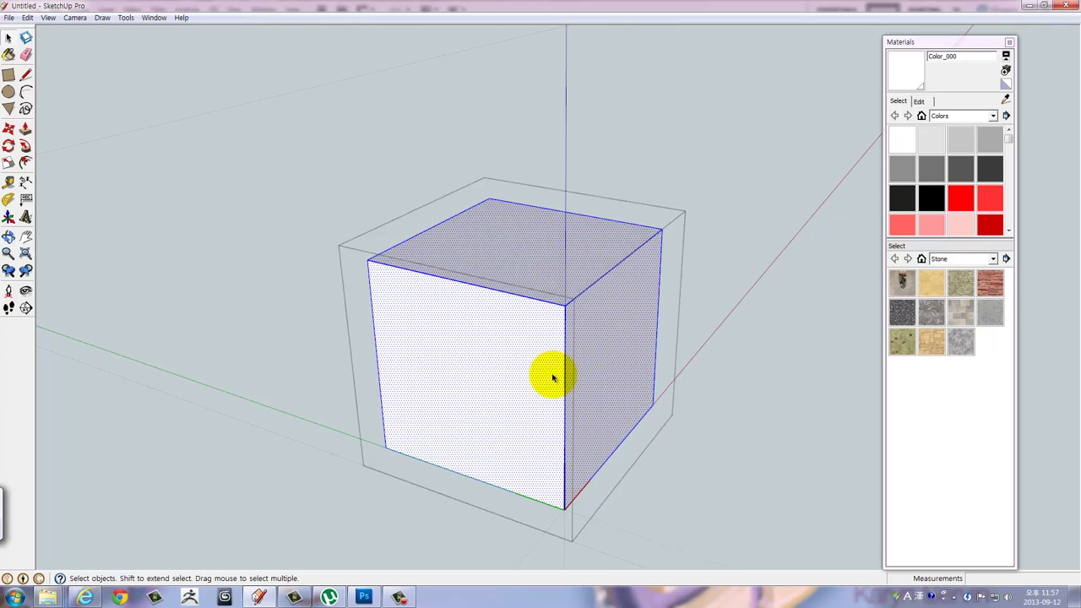
# Offset the cube's front face 15 mm and push the inner panel through.
pyautogui.press('f')
pyautogui.click(539, 311)
pyautogui.write('1')
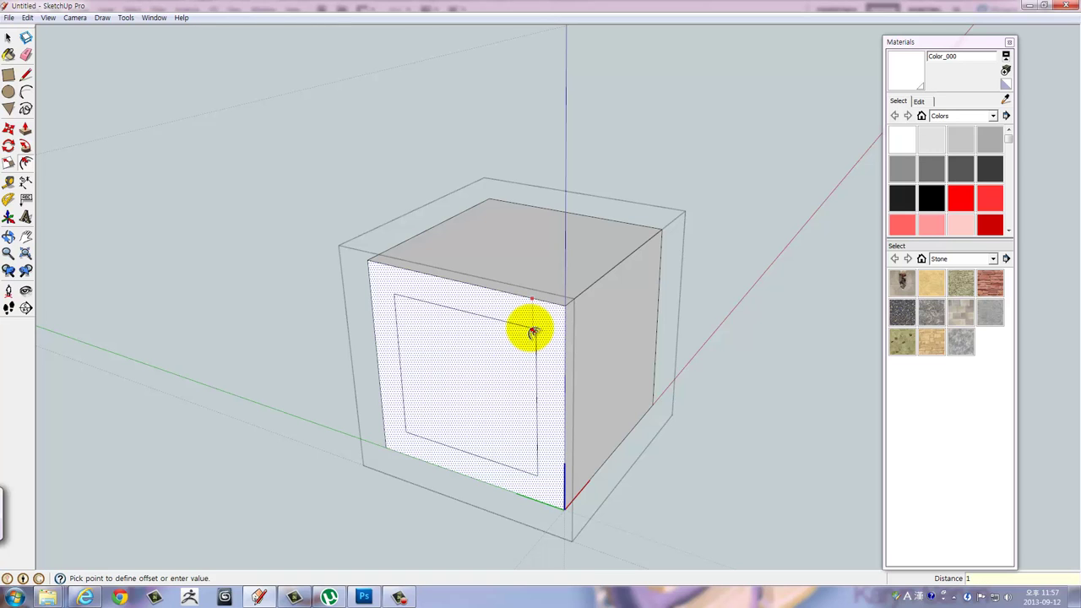
pyautogui.write('5')
pyautogui.press('Return')
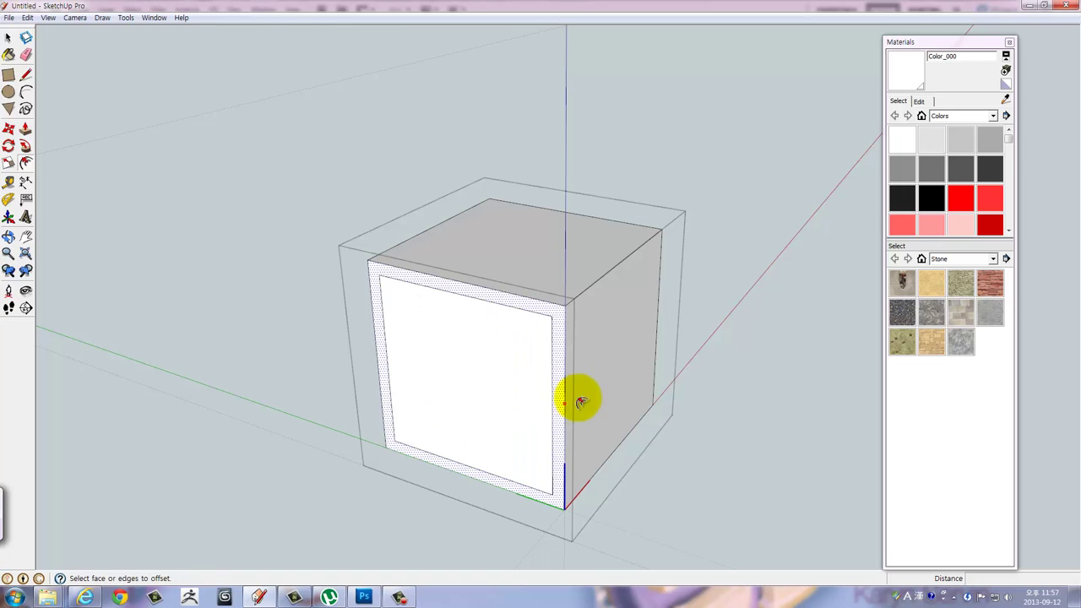
pyautogui.moveTo(579, 398); pyautogui.dragTo(589, 430, button='middle')
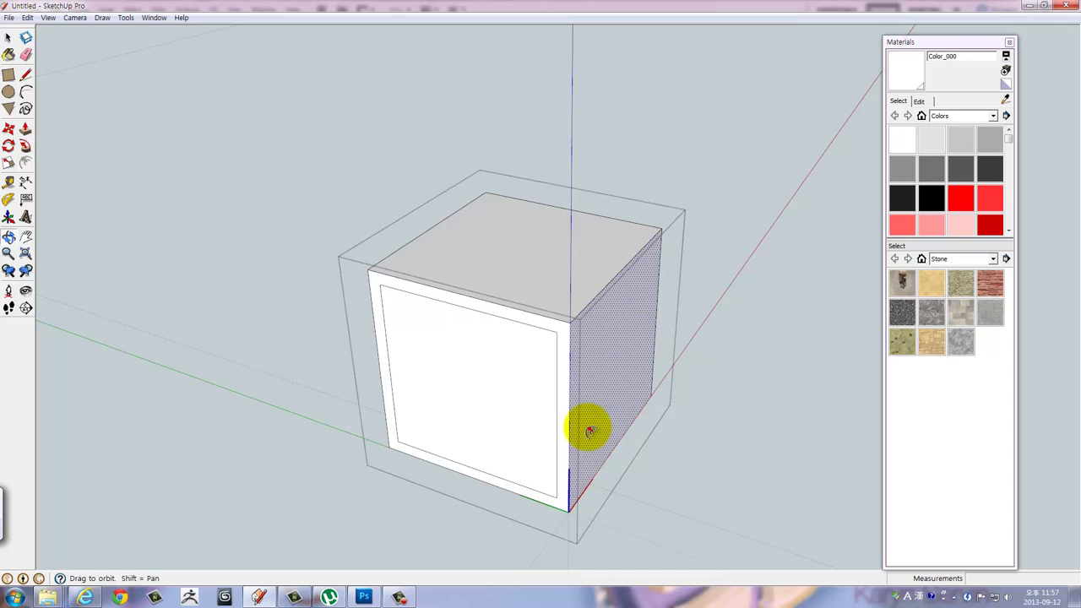
pyautogui.click(517, 414)
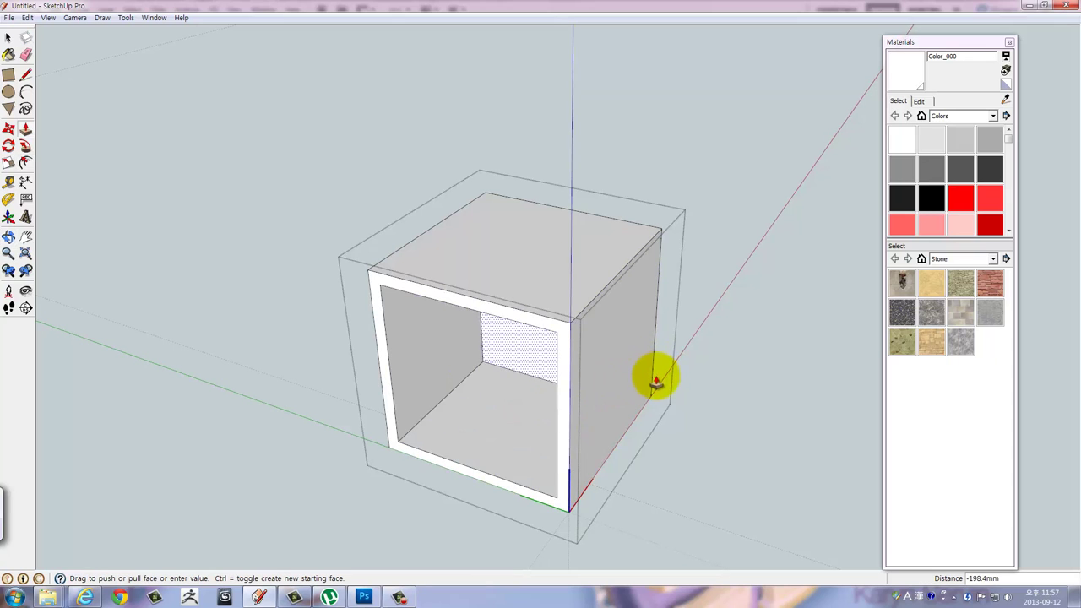
pyautogui.click(656, 379)
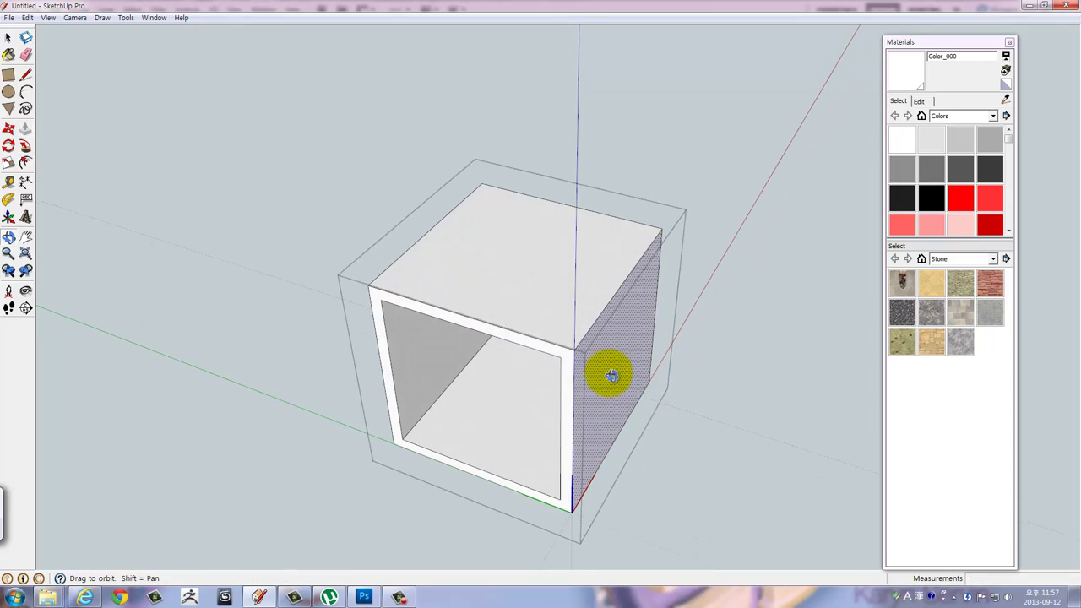
# Inset the right and top faces of the cube by 15 mm.
pyautogui.click(605, 331)
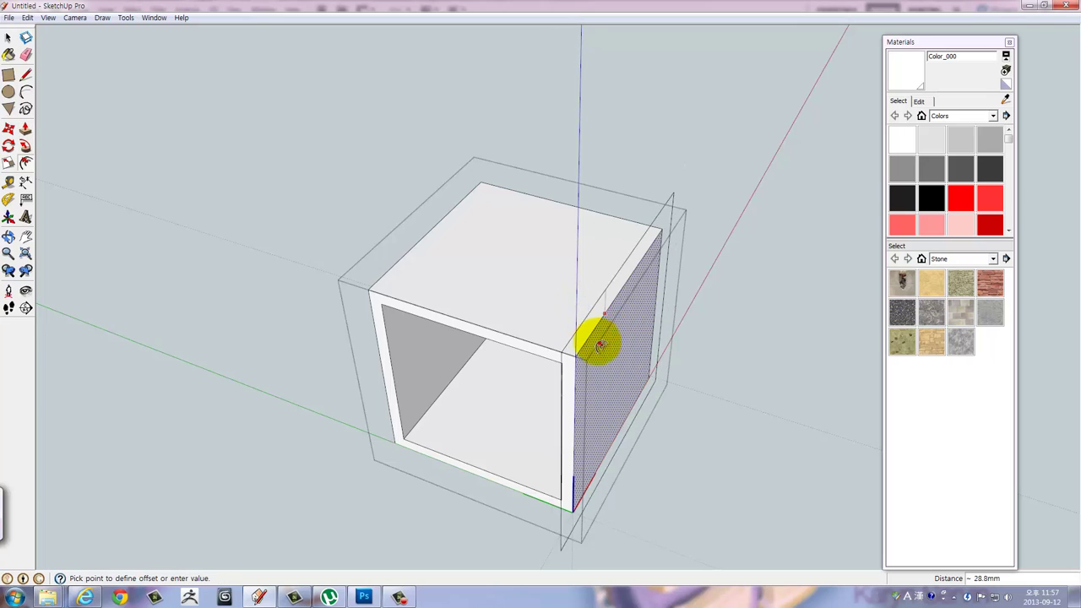
pyautogui.write('5')
pyautogui.press('Return')
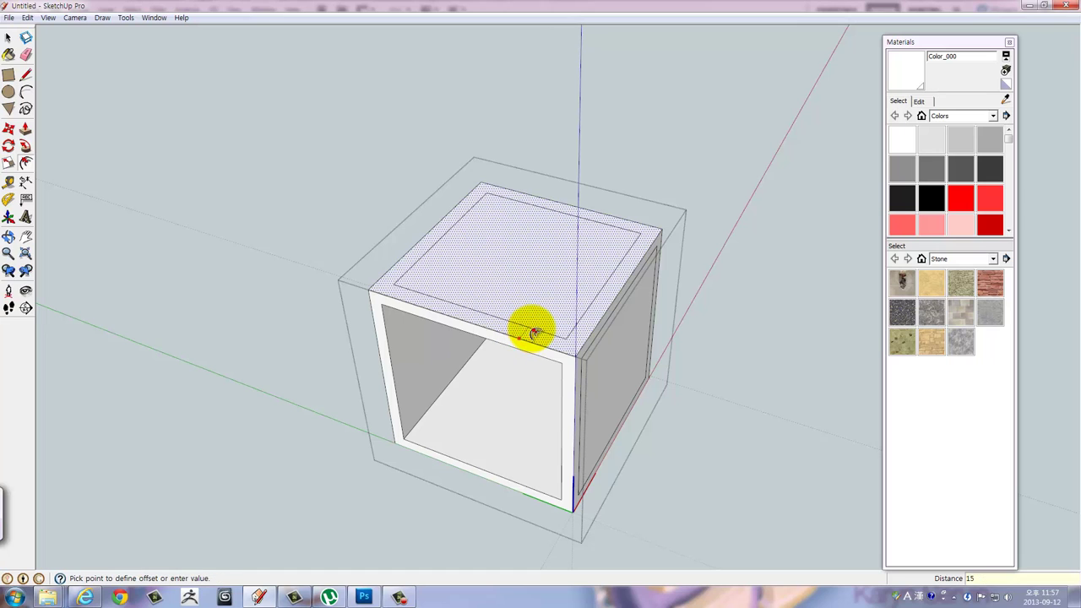
pyautogui.click(535, 333)
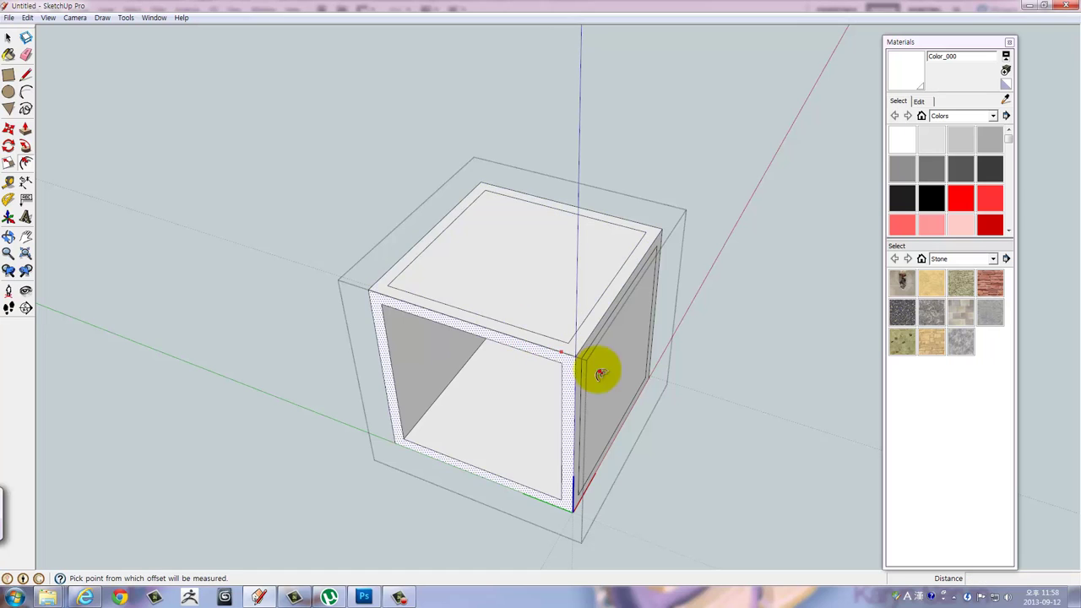
pyautogui.moveTo(598, 367); pyautogui.dragTo(429, 352, button='middle')
pyautogui.moveTo(495, 289)
pyautogui.mouseDown(button='middle')
pyautogui.moveTo(654, 317)
pyautogui.moveTo(599, 307)
pyautogui.moveTo(603, 316)
pyautogui.mouseUp(button='middle')
# Push the inner top and right panels into the cube with Push/Pull.
pyautogui.press('p')
pyautogui.click(532, 310)
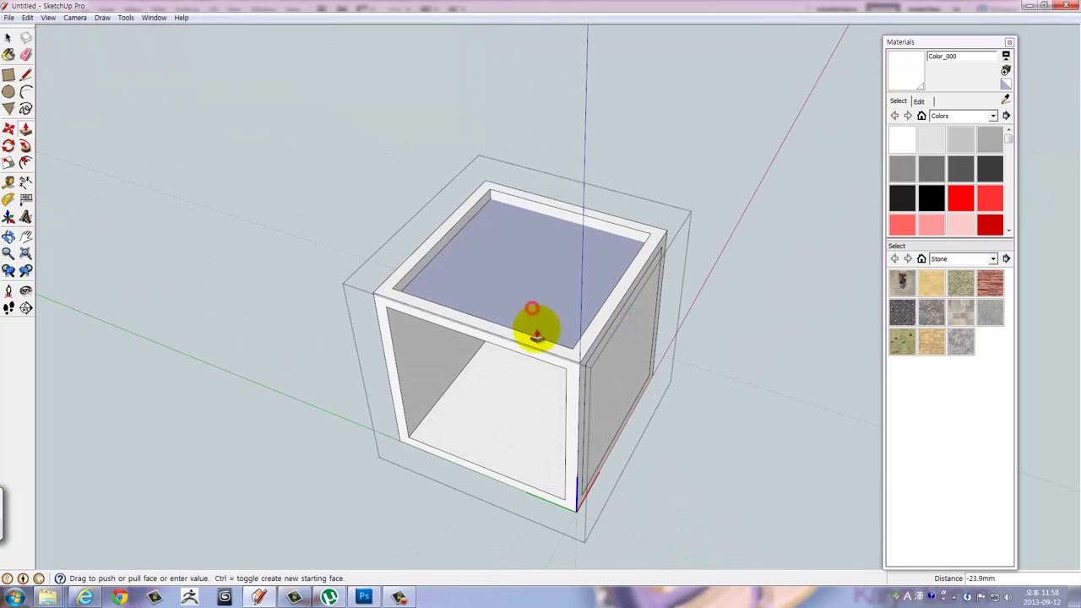
pyautogui.click(541, 363)
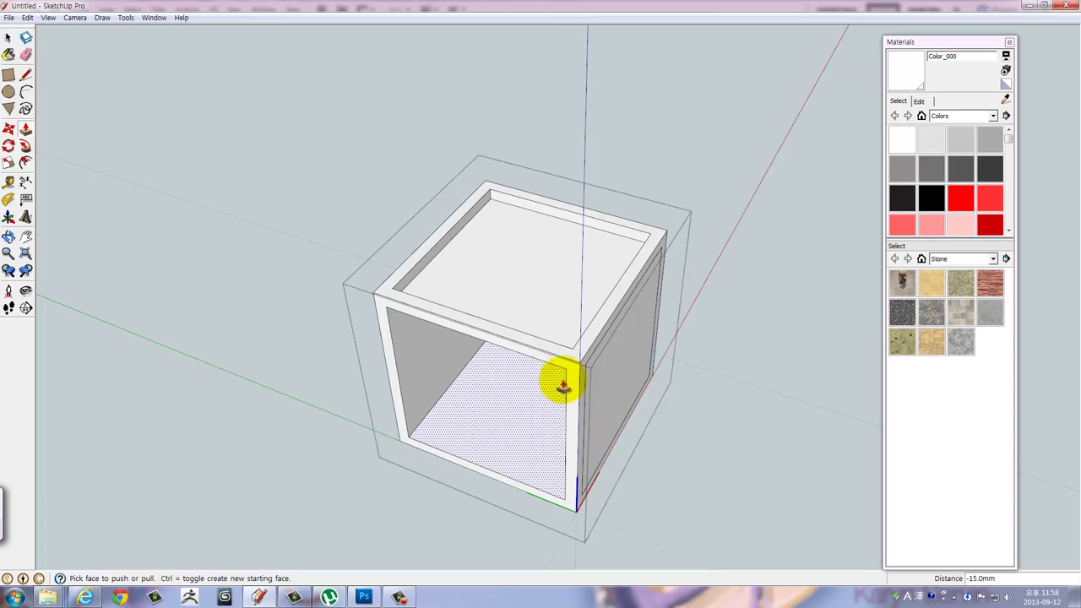
pyautogui.moveTo(559, 381)
pyautogui.mouseDown(button='middle')
pyautogui.moveTo(575, 261)
pyautogui.moveTo(636, 99)
pyautogui.moveTo(586, 90)
pyautogui.moveTo(572, 132)
pyautogui.moveTo(564, 378)
pyautogui.mouseUp(button='middle')
pyautogui.click(568, 380)
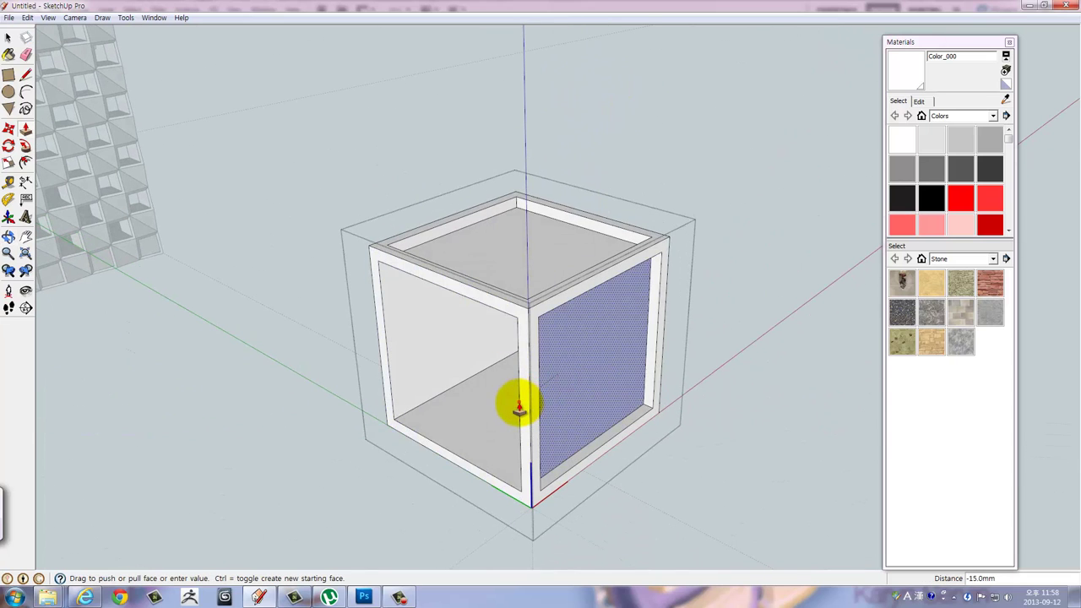
pyautogui.click(519, 407)
# Inside the cube group, delete the recessed right and top panels.
pyautogui.moveTo(519, 407); pyautogui.dragTo(560, 379, button='middle')
pyautogui.press('space')
pyautogui.click(561, 380)
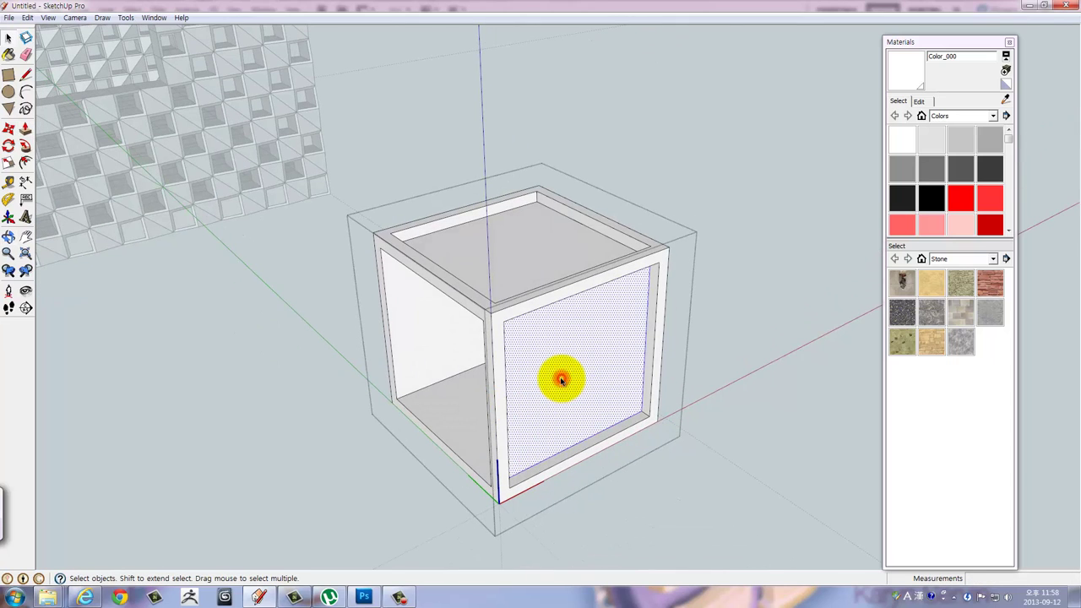
pyautogui.click(788, 377)
pyautogui.hotkey('ctrl', 'z')
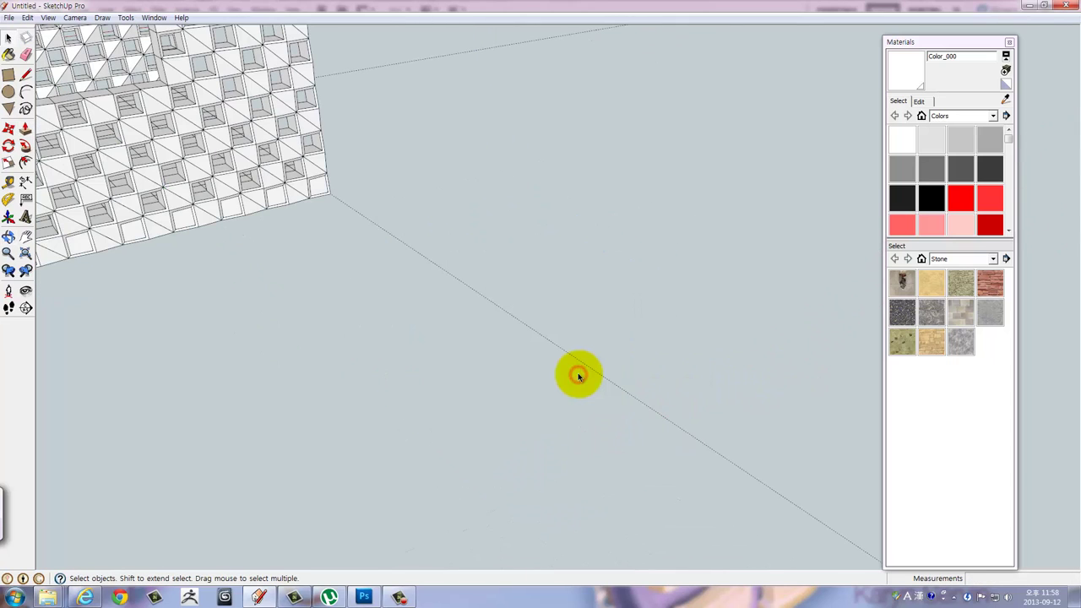
pyautogui.doubleClick(596, 374)
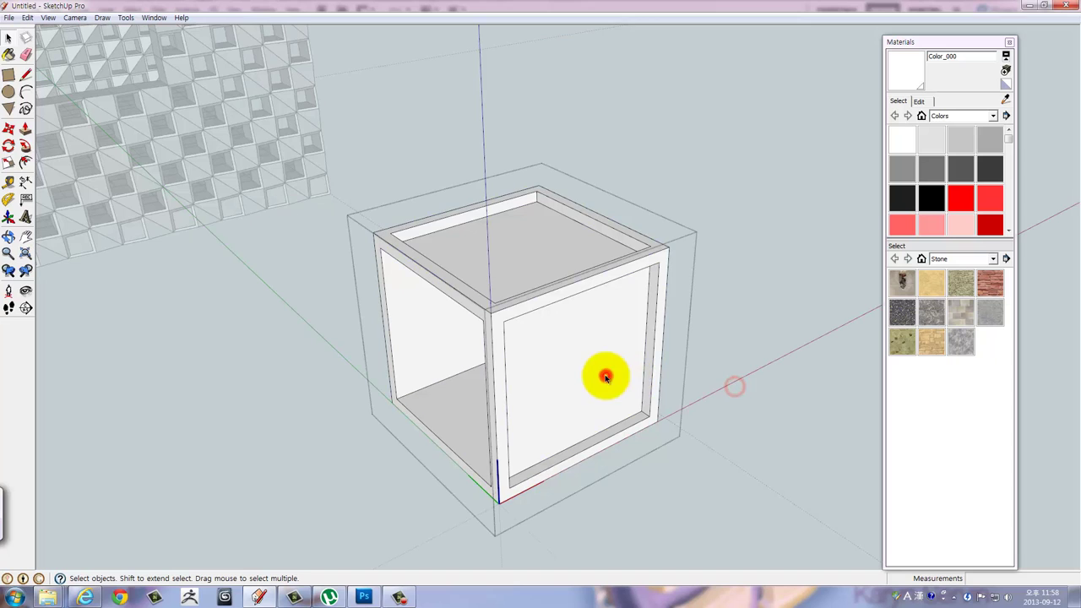
pyautogui.click(583, 374)
pyautogui.press('Delete')
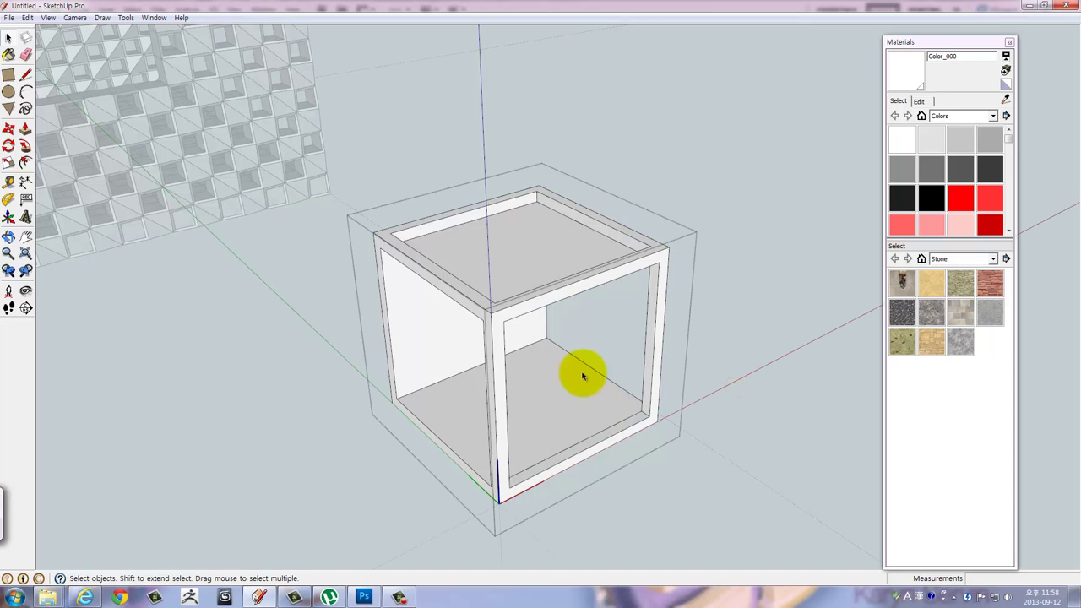
pyautogui.moveTo(579, 369); pyautogui.dragTo(616, 410, button='middle')
pyautogui.click(556, 278)
pyautogui.press('Delete')
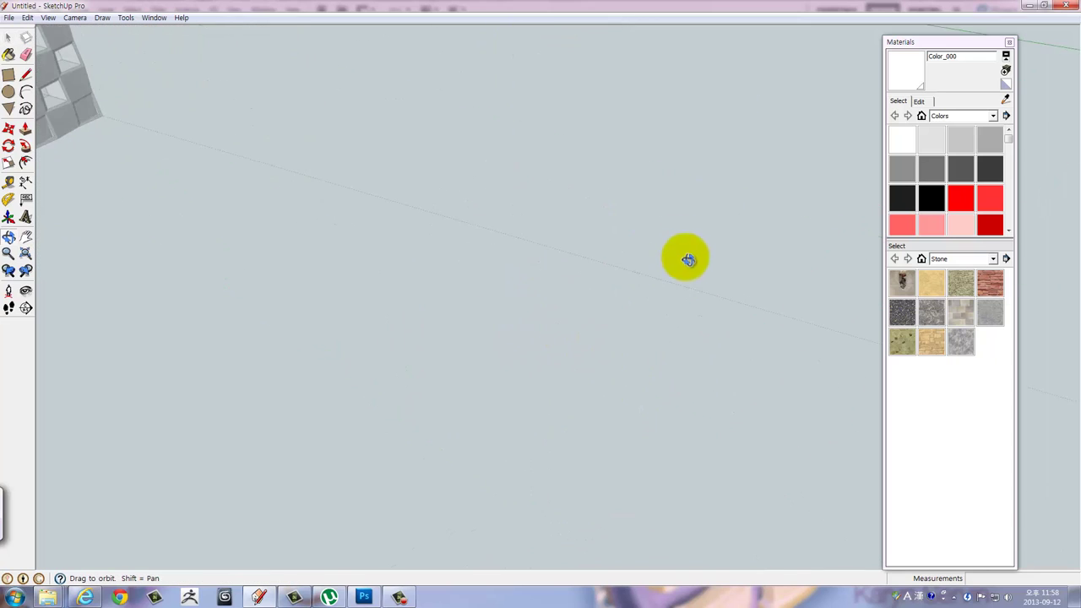
# Inset the cube's floor face by 15 mm.
pyautogui.moveTo(557, 278)
pyautogui.mouseDown(button='middle')
pyautogui.moveTo(478, 239)
pyautogui.moveTo(514, 282)
pyautogui.moveTo(554, 258)
pyautogui.moveTo(571, 292)
pyautogui.moveTo(575, 257)
pyautogui.moveTo(485, 210)
pyautogui.mouseUp(button='middle')
pyautogui.scroll(-3, 497, 257)
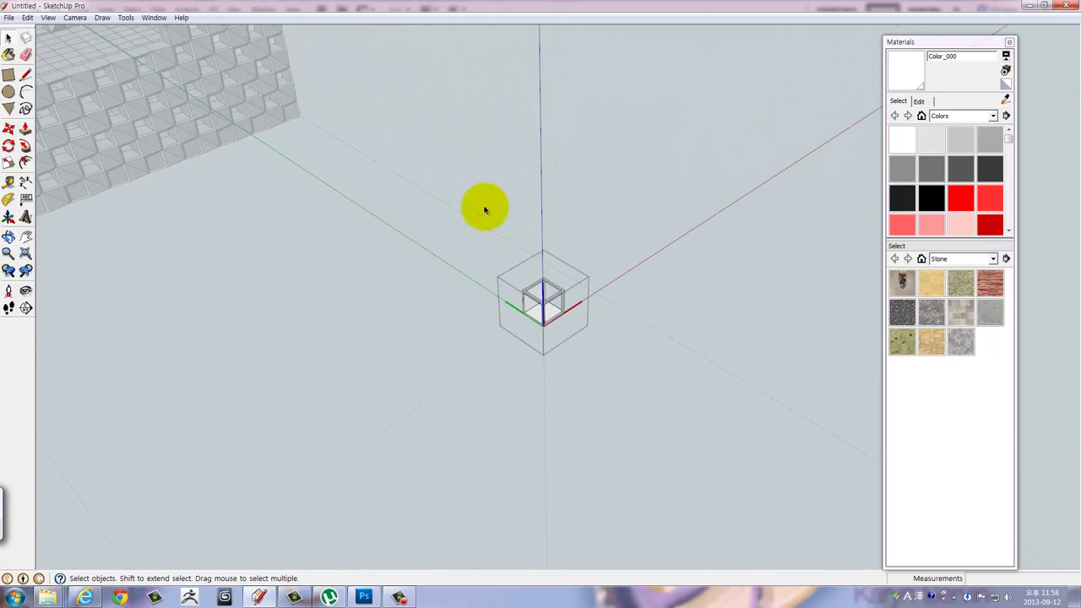
pyautogui.scroll(1, 532, 292)
pyautogui.scroll(2, 542, 302)
pyautogui.scroll(2, 548, 309)
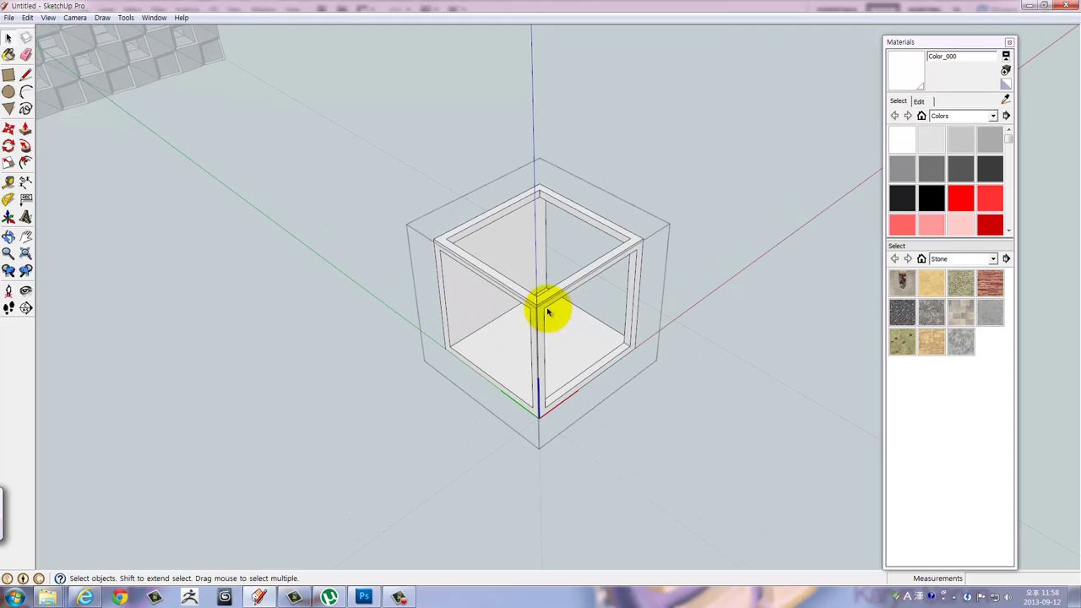
pyautogui.scroll(2, 548, 311)
pyautogui.moveTo(547, 313)
pyautogui.mouseDown(button='middle')
pyautogui.moveTo(514, 341)
pyautogui.moveTo(630, 349)
pyautogui.moveTo(546, 379)
pyautogui.mouseUp(button='middle')
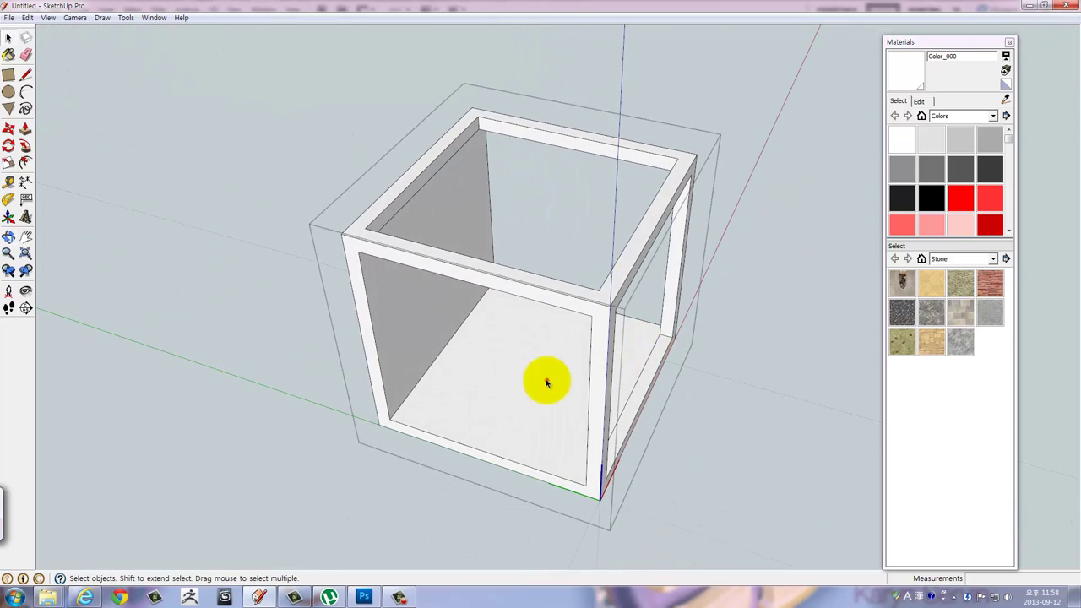
pyautogui.click(547, 380)
pyautogui.moveTo(608, 416)
pyautogui.mouseDown(button='middle')
pyautogui.moveTo(618, 102)
pyautogui.moveTo(579, 282)
pyautogui.moveTo(521, 407)
pyautogui.mouseUp(button='middle')
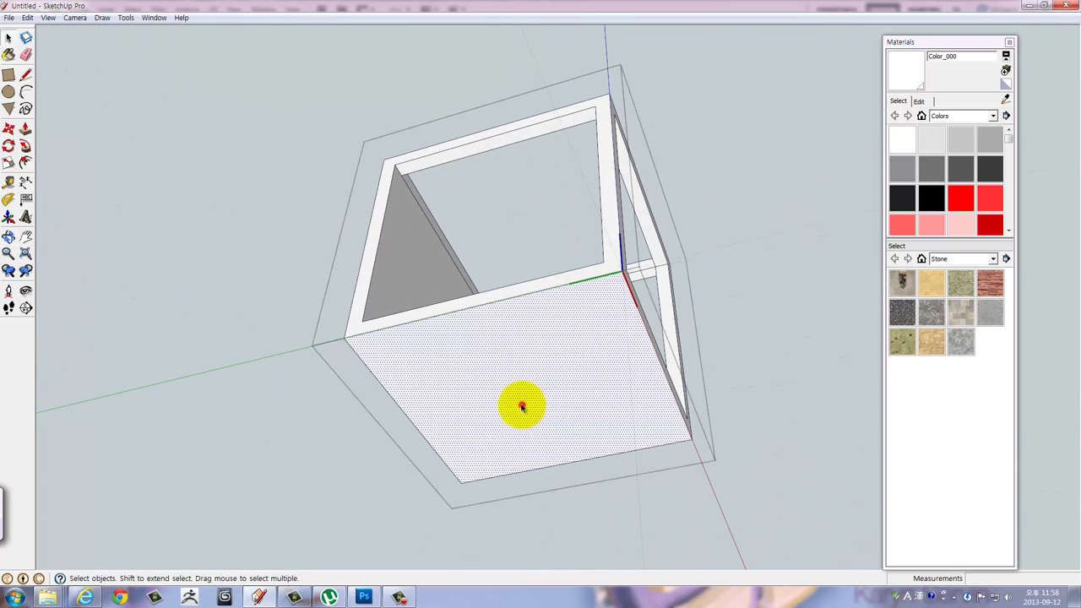
pyautogui.press('f')
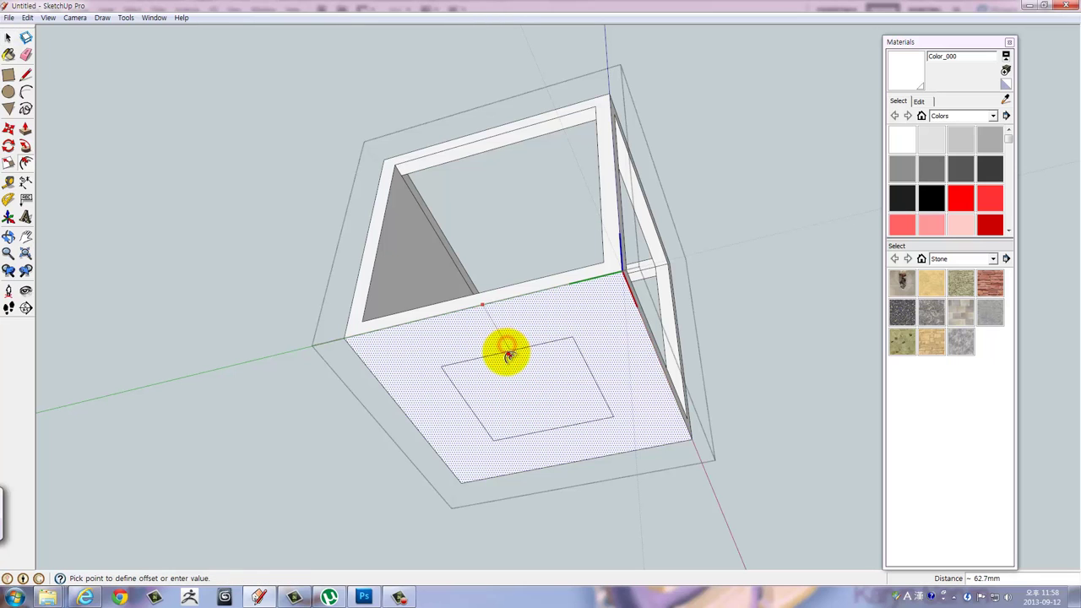
pyautogui.write('5')
pyautogui.press('Return')
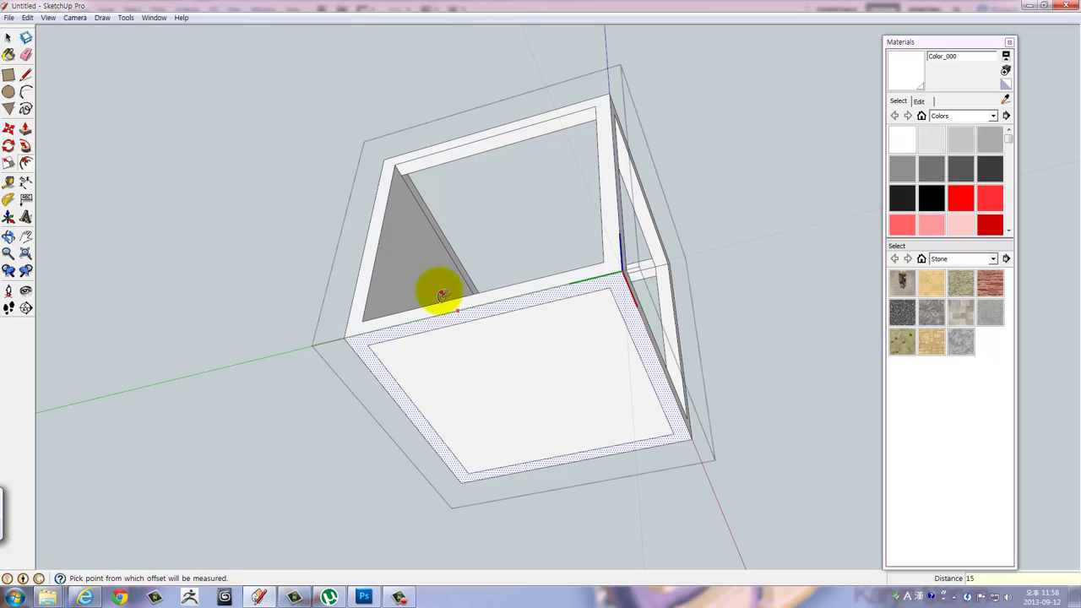
# Inset the left face 15 mm and recess its inner panel.
pyautogui.moveTo(442, 295)
pyautogui.mouseDown(button='middle')
pyautogui.moveTo(598, 349)
pyautogui.moveTo(569, 355)
pyautogui.mouseUp(button='middle')
pyautogui.press('space')
pyautogui.click(491, 277)
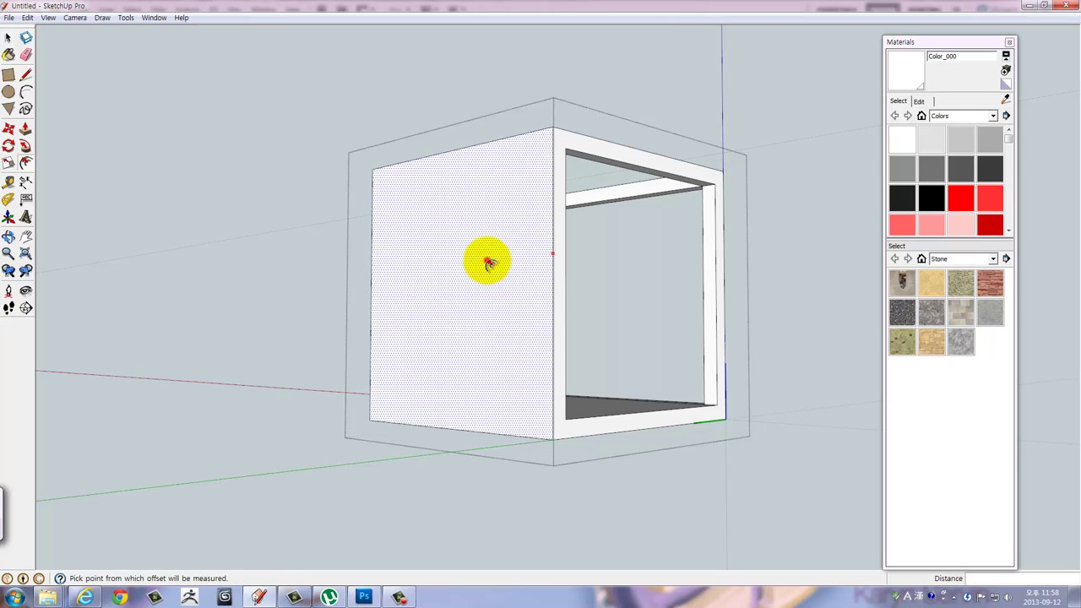
pyautogui.write('15')
pyautogui.press('Return')
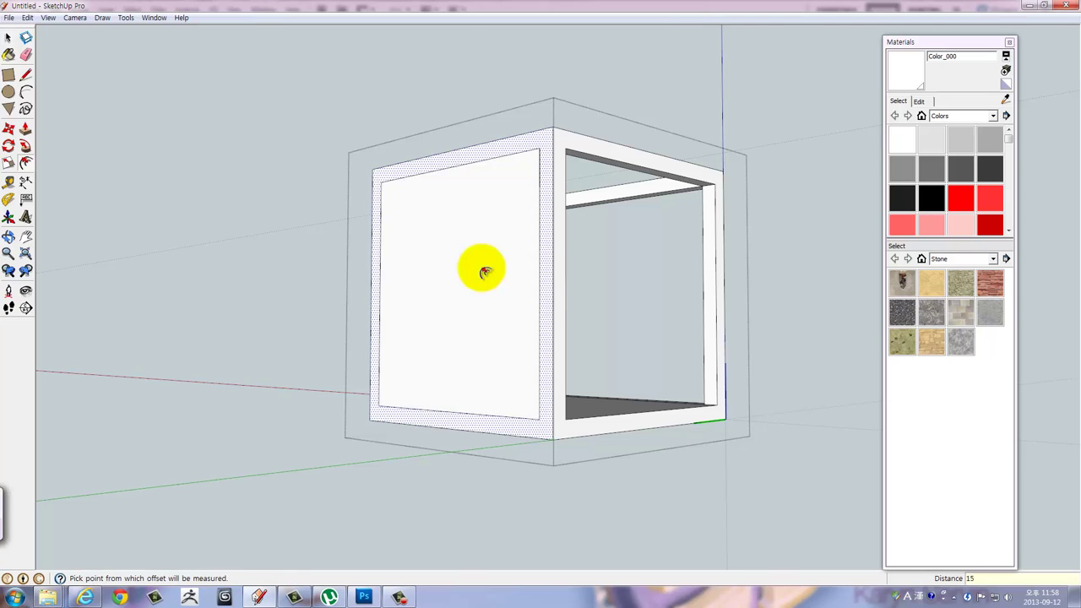
pyautogui.moveTo(485, 271); pyautogui.dragTo(518, 374, button='middle')
pyautogui.press('space')
pyautogui.click(511, 316)
pyautogui.moveTo(511, 316)
pyautogui.mouseDown(button='middle')
pyautogui.moveTo(536, 393)
pyautogui.moveTo(518, 358)
pyautogui.mouseUp(button='middle')
pyautogui.click(569, 410)
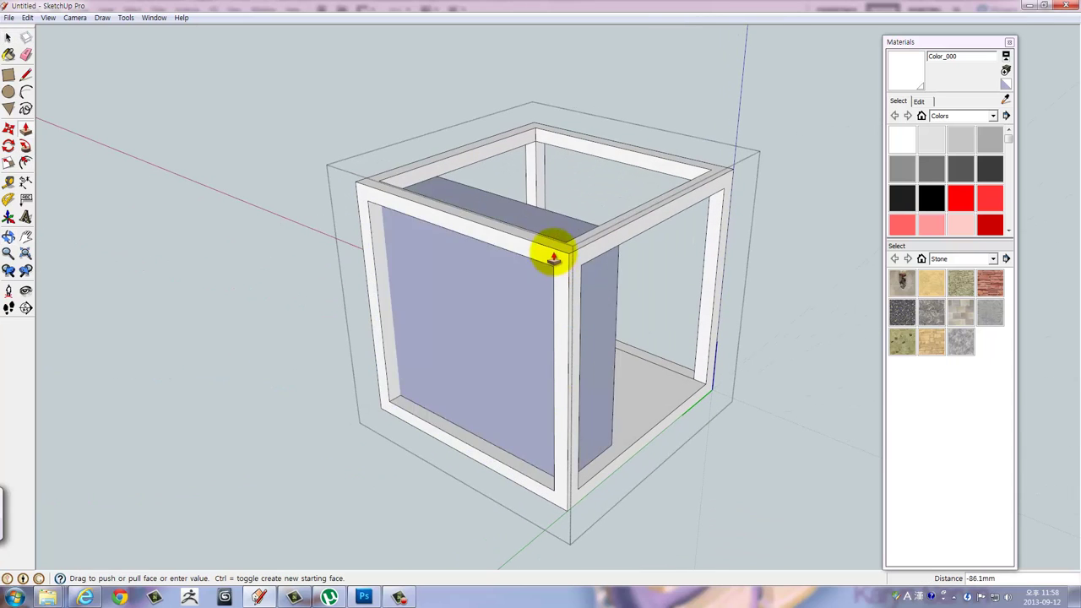
pyautogui.moveTo(569, 253); pyautogui.dragTo(557, 412, button='middle')
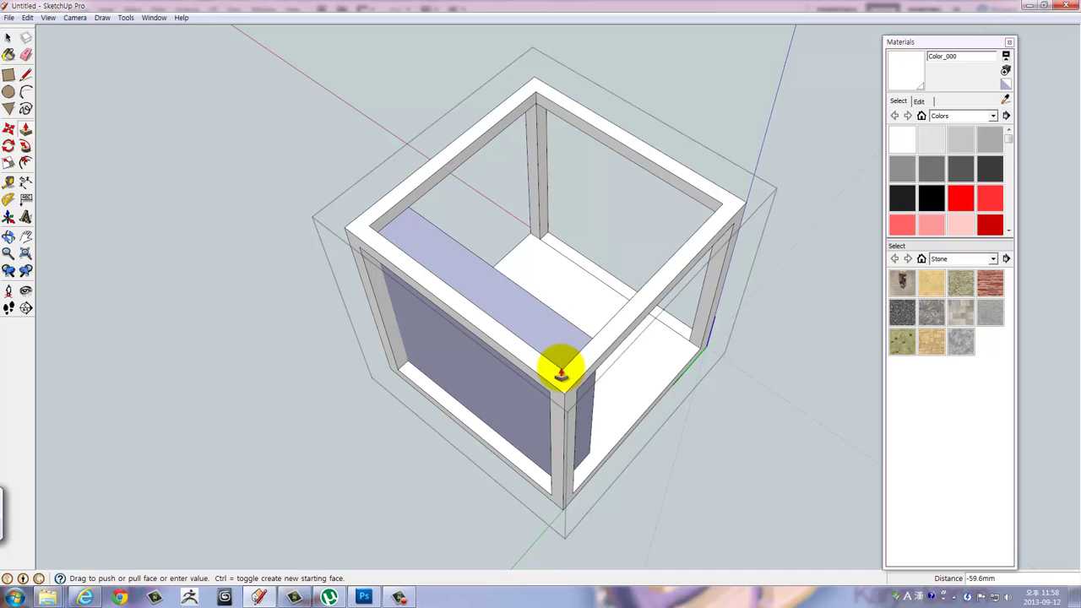
pyautogui.click(545, 362)
# Recess the inner floor panel, leaving a rim around it.
pyautogui.moveTo(607, 459); pyautogui.dragTo(466, 363, button='middle')
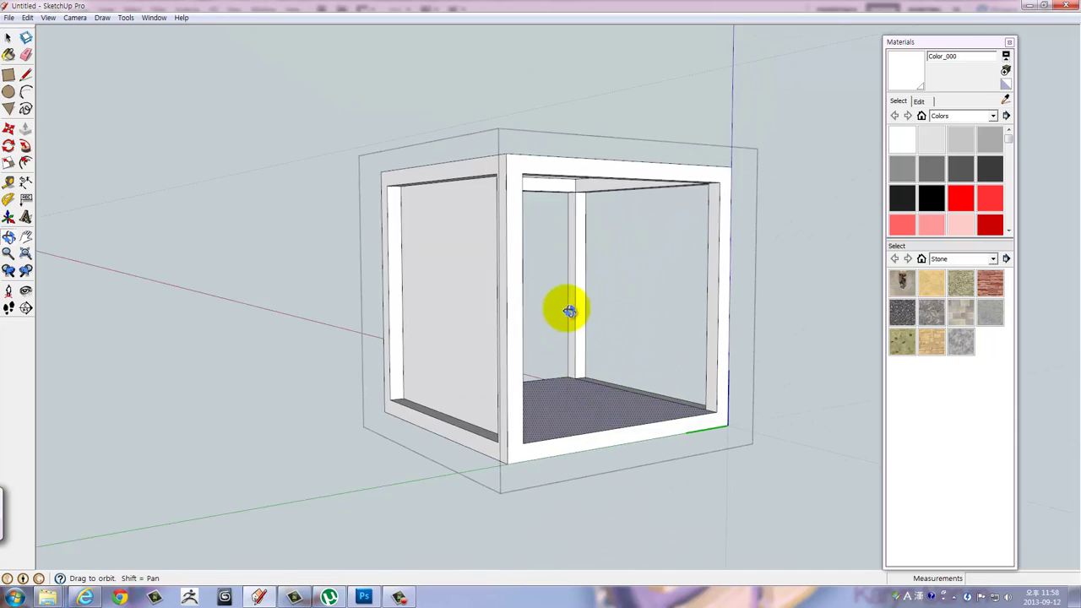
pyautogui.click(466, 363)
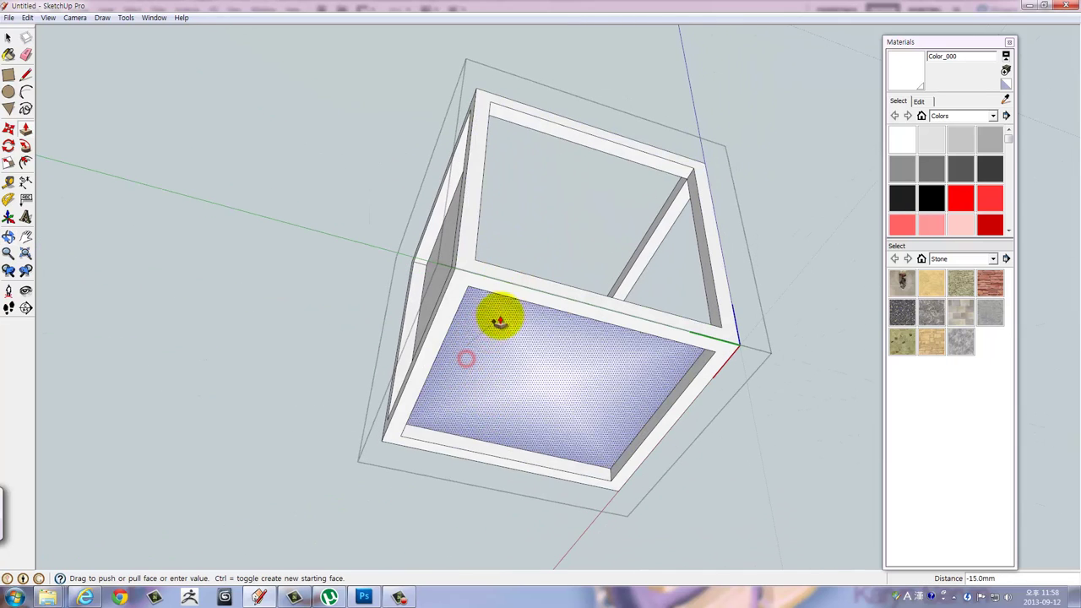
pyautogui.click(549, 292)
# Delete the floor and left panels and close the cube group.
pyautogui.press('space')
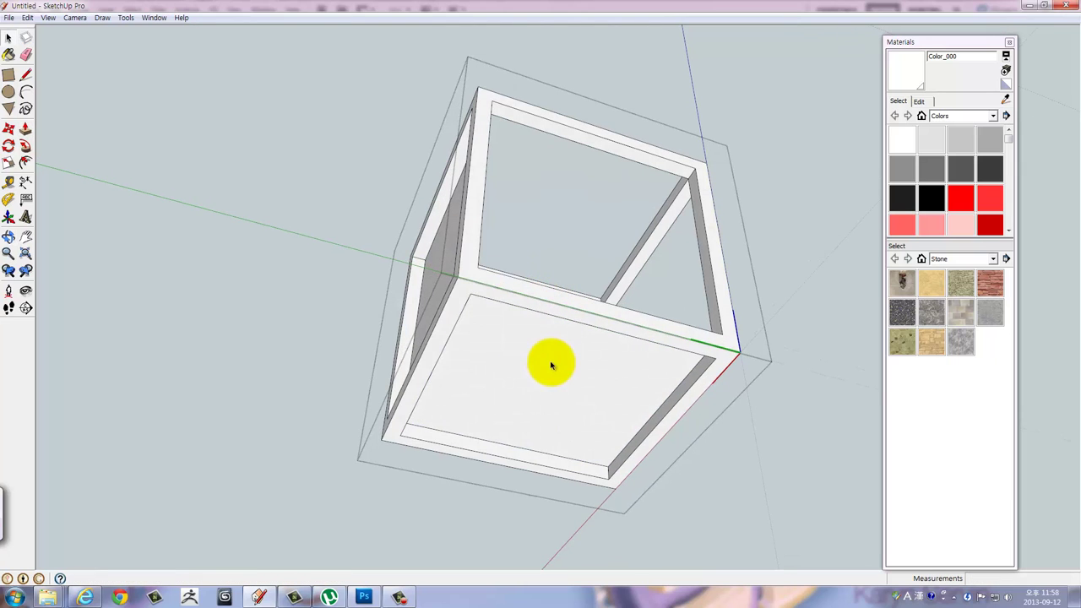
pyautogui.click(550, 364)
pyautogui.moveTo(550, 364)
pyautogui.mouseDown(button='middle')
pyautogui.moveTo(689, 446)
pyautogui.moveTo(499, 290)
pyautogui.moveTo(459, 454)
pyautogui.moveTo(756, 343)
pyautogui.moveTo(465, 422)
pyautogui.mouseUp(button='middle')
pyautogui.press('Delete')
pyautogui.click(478, 260)
pyautogui.press('Delete')
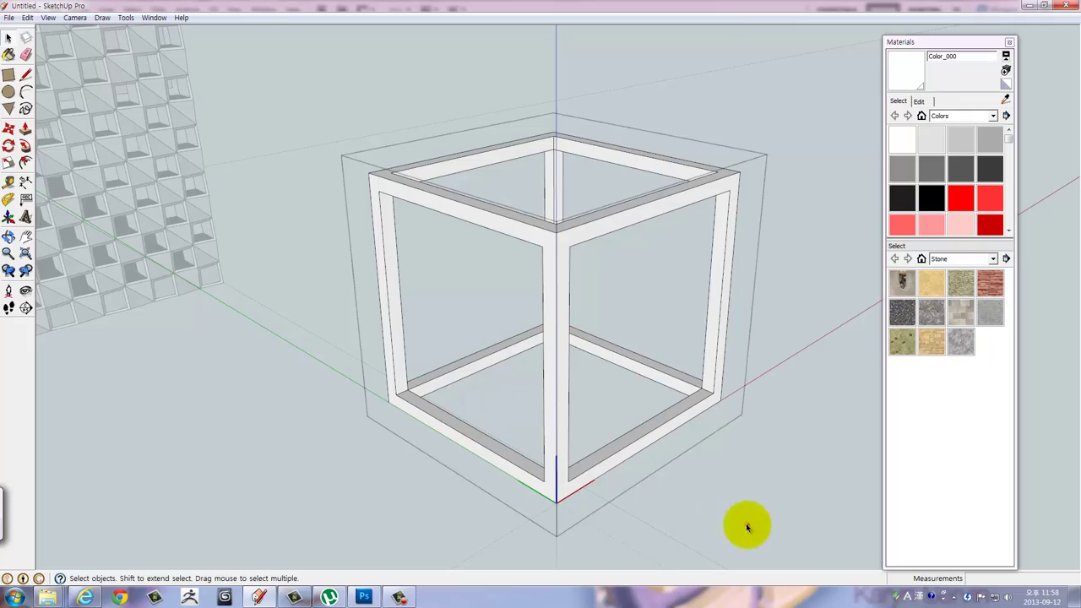
pyautogui.click(748, 521)
pyautogui.moveTo(735, 507)
pyautogui.mouseDown(button='middle')
pyautogui.moveTo(693, 475)
pyautogui.moveTo(694, 461)
pyautogui.moveTo(589, 328)
pyautogui.moveTo(751, 457)
pyautogui.mouseUp(button='middle')
# Draw a rectangle across the front opening of the cube frame.
pyautogui.scroll(3, 751, 458)
pyautogui.click(752, 458)
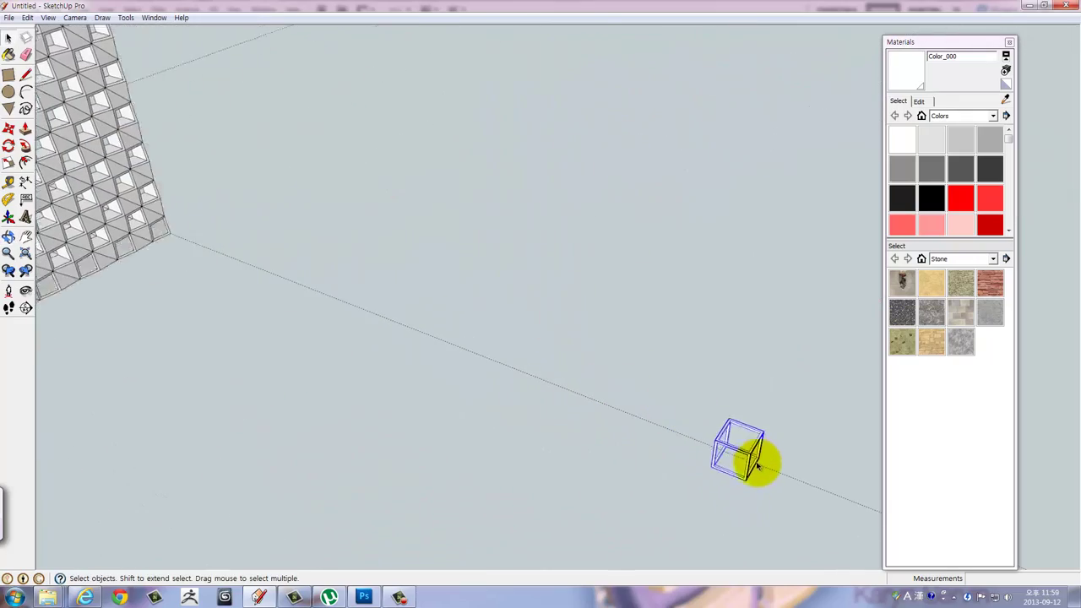
pyautogui.scroll(3, 755, 461)
pyautogui.scroll(3, 755, 461)
pyautogui.moveTo(735, 424)
pyautogui.keyDown('shift'); pyautogui.mouseDown(button='middle')
pyautogui.moveTo(531, 296)
pyautogui.moveTo(729, 363)
pyautogui.moveTo(625, 355)
pyautogui.mouseUp(button='middle'); pyautogui.keyUp('shift')
pyautogui.press('m')
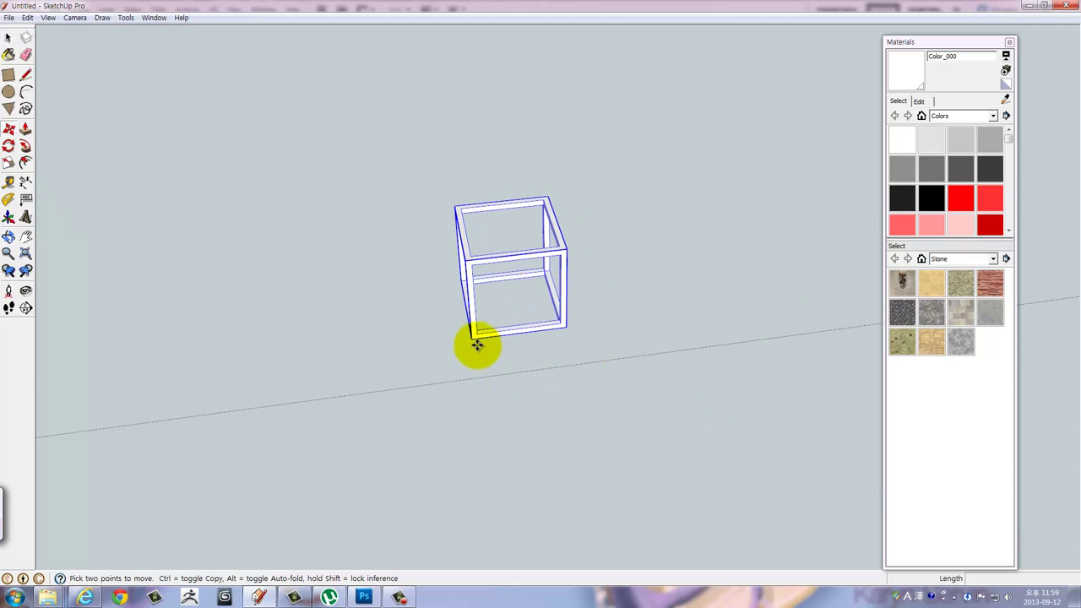
pyautogui.moveTo(478, 342)
pyautogui.mouseDown(button='middle')
pyautogui.moveTo(574, 350)
pyautogui.moveTo(524, 362)
pyautogui.moveTo(514, 381)
pyautogui.moveTo(496, 373)
pyautogui.mouseUp(button='middle')
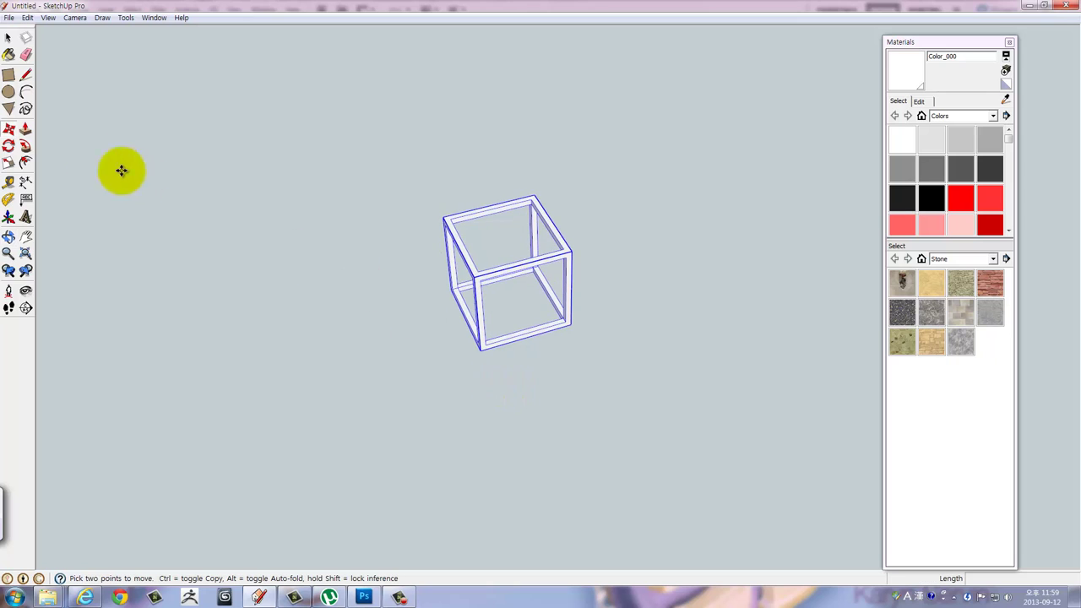
pyautogui.scroll(3, 507, 277)
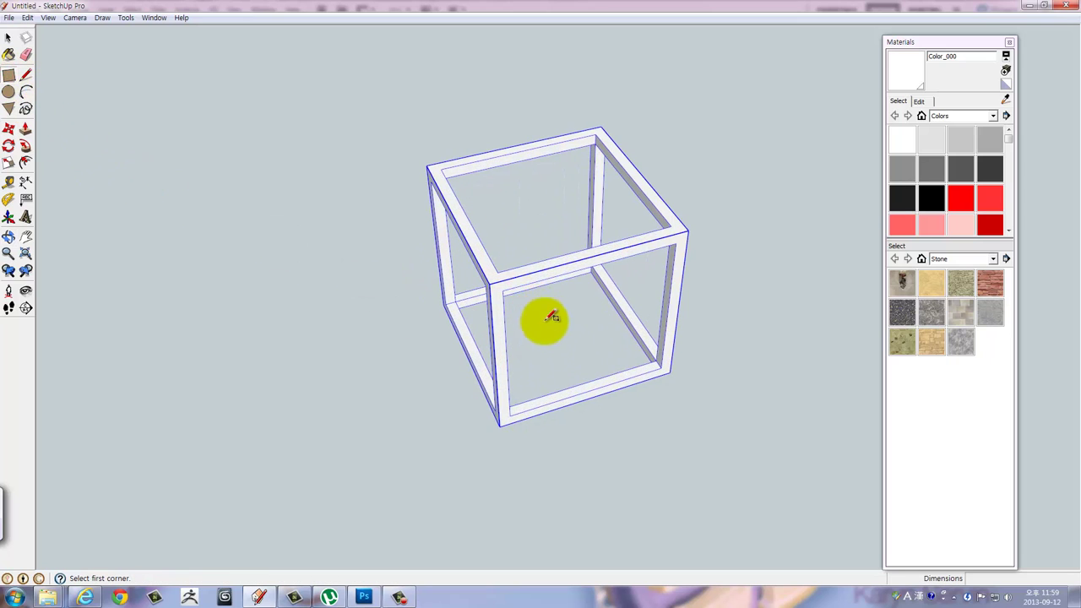
pyautogui.moveTo(548, 316); pyautogui.dragTo(405, 194, button='middle')
pyautogui.scroll(3, 498, 242)
pyautogui.click(450, 216)
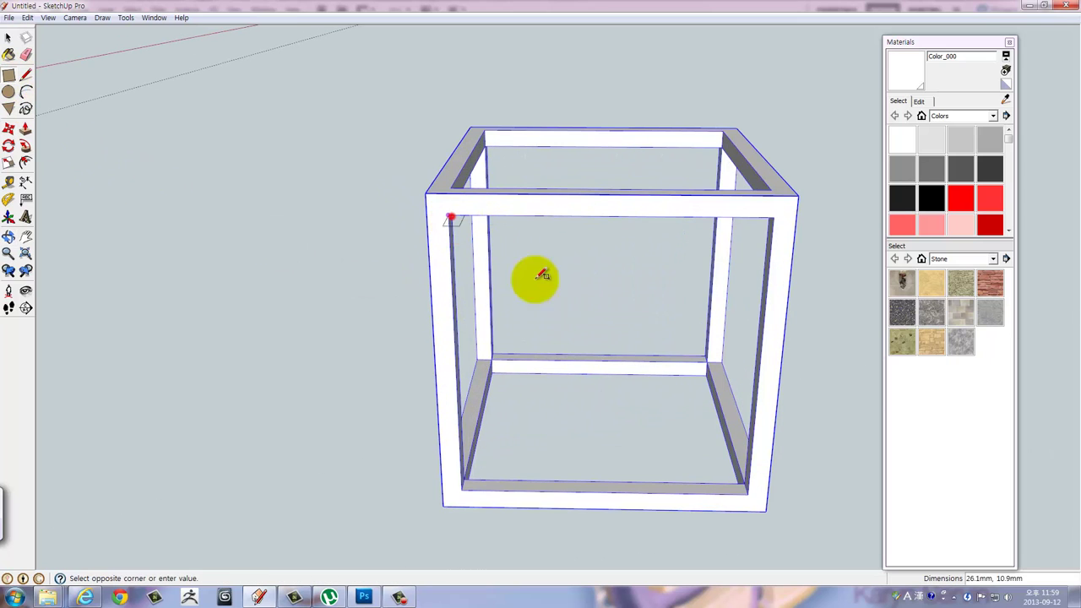
pyautogui.click(747, 488)
# Delete the unwanted front face from the frame.
pyautogui.press('space')
pyautogui.moveTo(715, 487)
pyautogui.mouseDown(button='middle')
pyautogui.moveTo(637, 417)
pyautogui.moveTo(560, 461)
pyautogui.moveTo(540, 460)
pyautogui.mouseUp(button='middle')
pyautogui.click(636, 417)
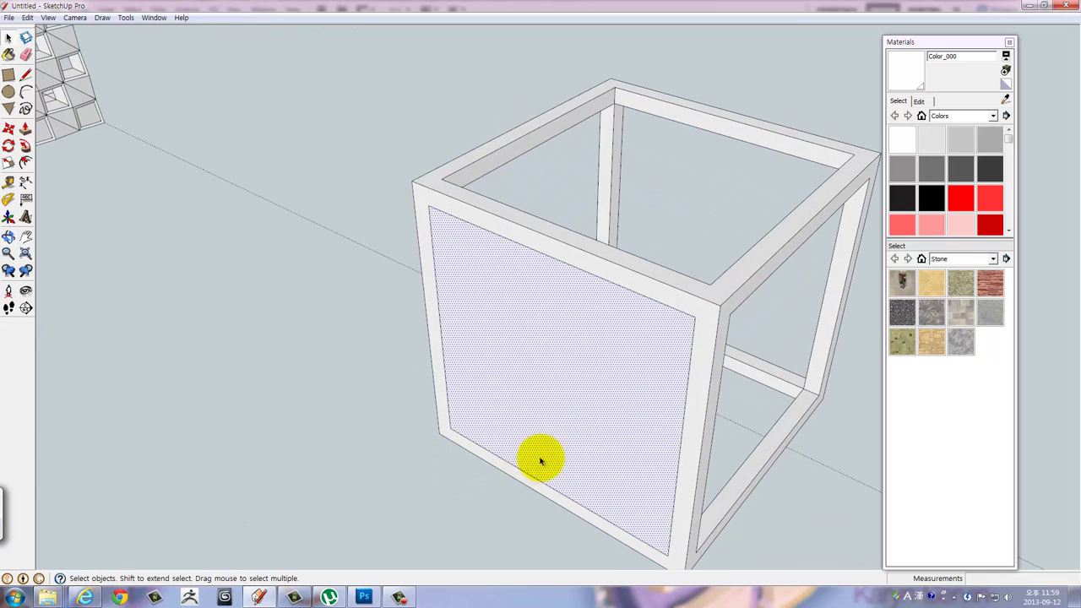
pyautogui.tripleClick(709, 396)
pyautogui.click(612, 400)
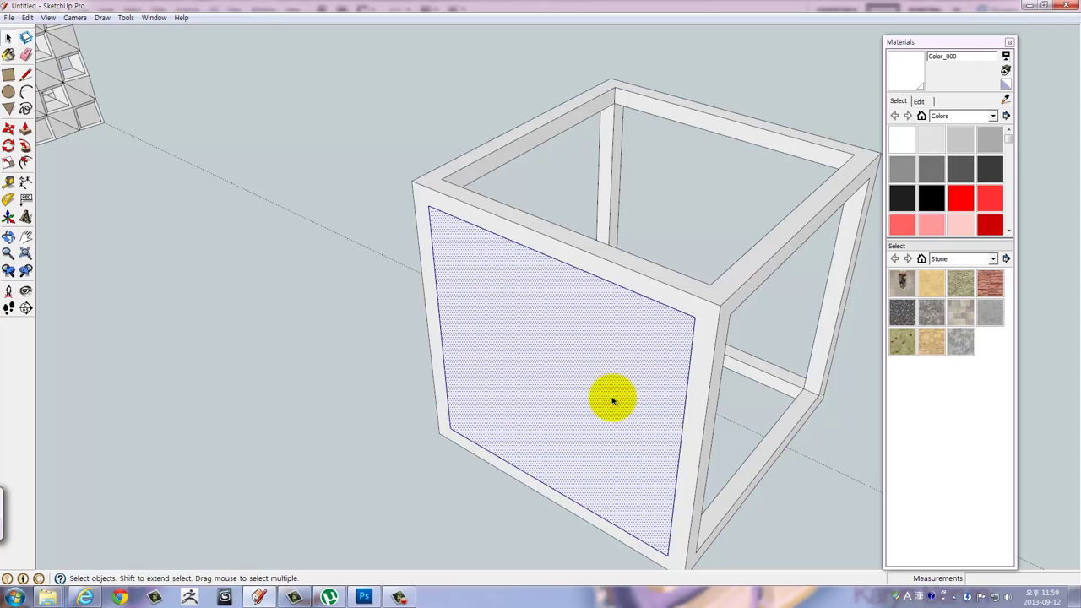
pyautogui.press('Delete')
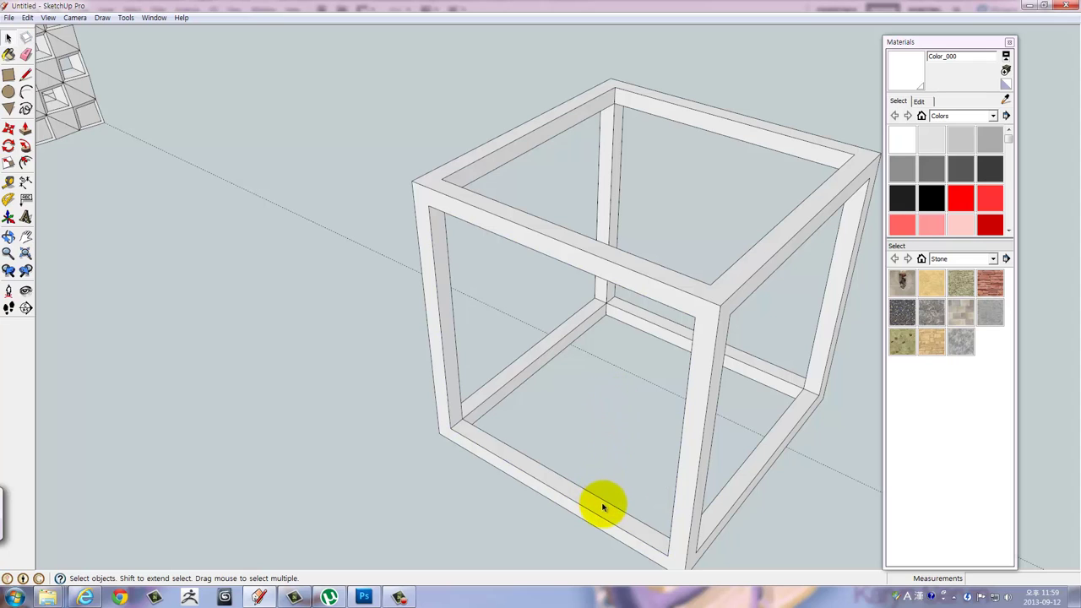
# Draw a panel rectangle across the frame's side opening.
pyautogui.scroll(-3, 603, 507)
pyautogui.moveTo(603, 501)
pyautogui.mouseDown(button='middle')
pyautogui.moveTo(622, 454)
pyautogui.moveTo(185, 221)
pyautogui.mouseUp(button='middle')
pyautogui.tripleClick(533, 415)
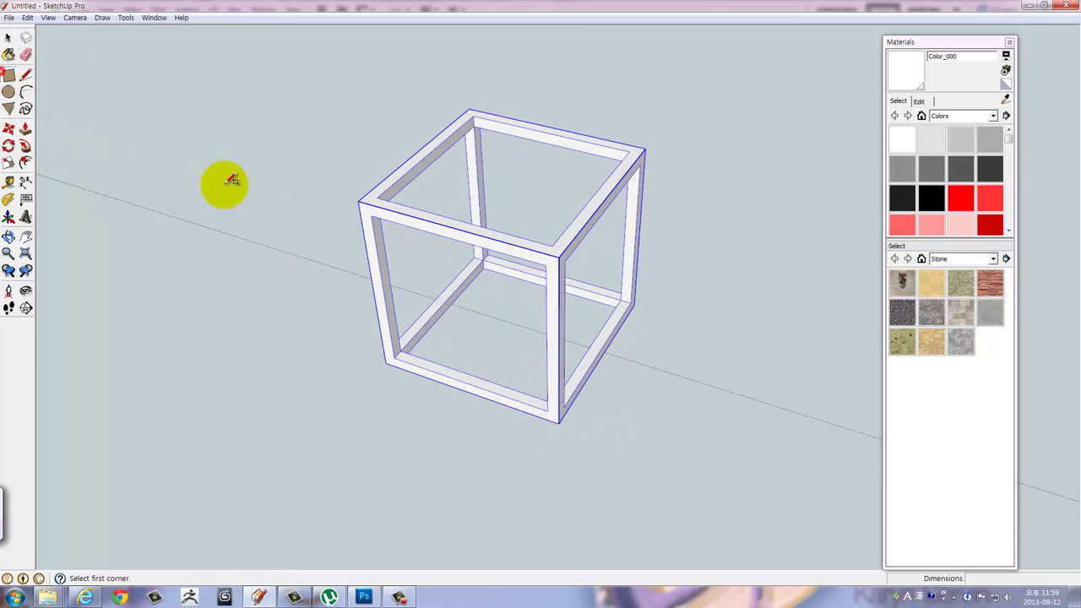
pyautogui.click(550, 411)
pyautogui.moveTo(557, 391)
pyautogui.mouseDown(button='middle')
pyautogui.moveTo(313, 365)
pyautogui.moveTo(632, 386)
pyautogui.moveTo(482, 273)
pyautogui.moveTo(675, 403)
pyautogui.moveTo(842, 414)
pyautogui.moveTo(467, 259)
pyautogui.moveTo(550, 312)
pyautogui.moveTo(667, 325)
pyautogui.mouseUp(button='middle')
pyautogui.scroll(3, 671, 323)
pyautogui.scroll(3, 676, 323)
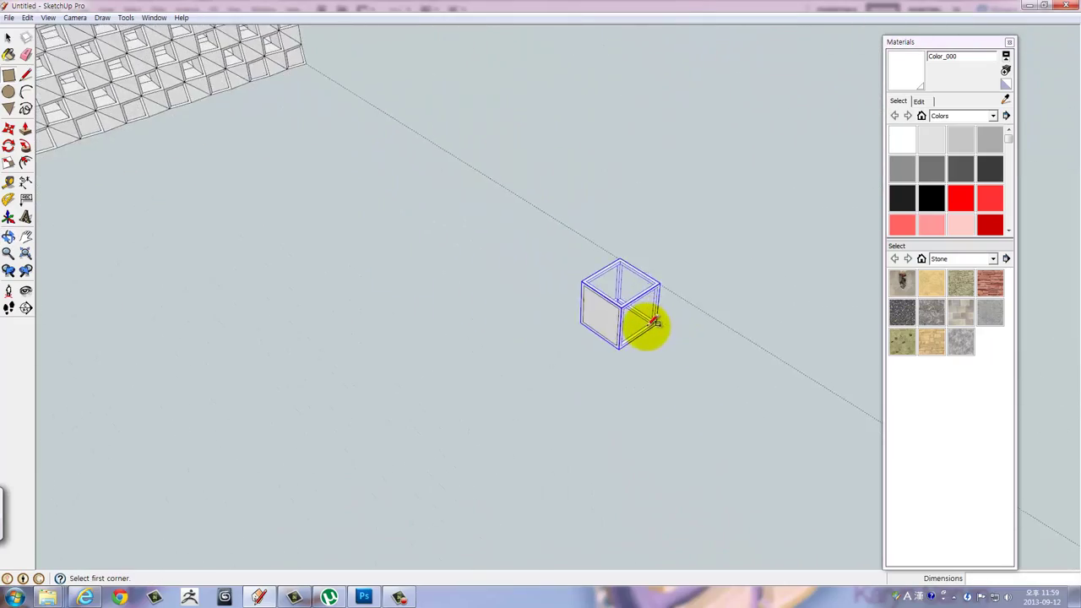
pyautogui.scroll(3, 642, 319)
pyautogui.scroll(3, 629, 309)
pyautogui.scroll(-5, 623, 303)
# Push/Pull the side panel to a 15 mm thickness.
pyautogui.press('space')
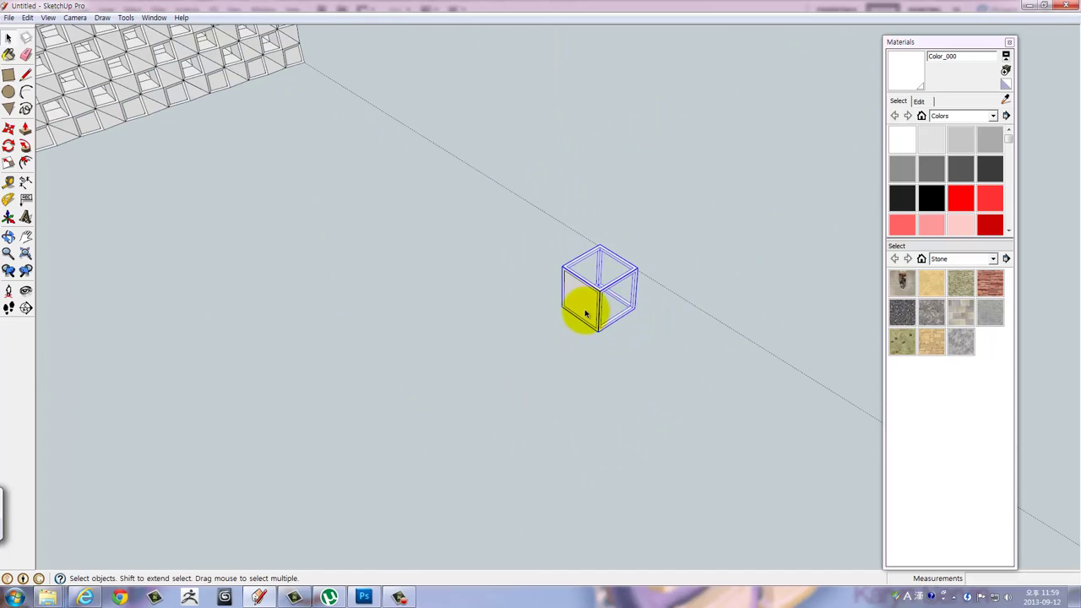
pyautogui.click(584, 307)
pyautogui.scroll(2, 584, 308)
pyautogui.scroll(2, 586, 311)
pyautogui.scroll(2, 586, 309)
pyautogui.moveTo(586, 307); pyautogui.dragTo(603, 330, button='middle')
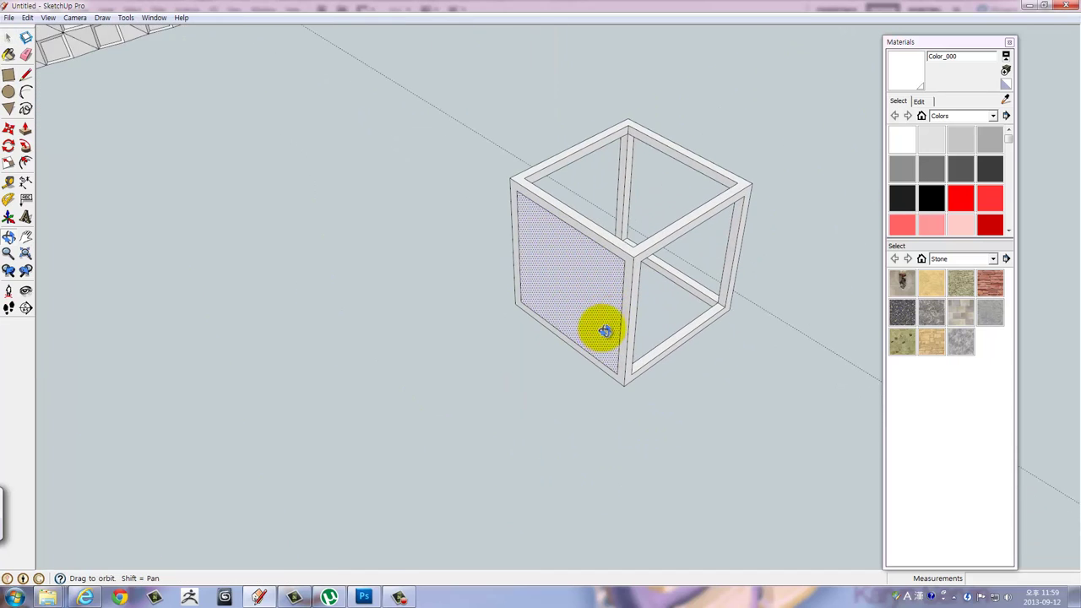
pyautogui.scroll(2, 598, 336)
pyautogui.click(594, 329)
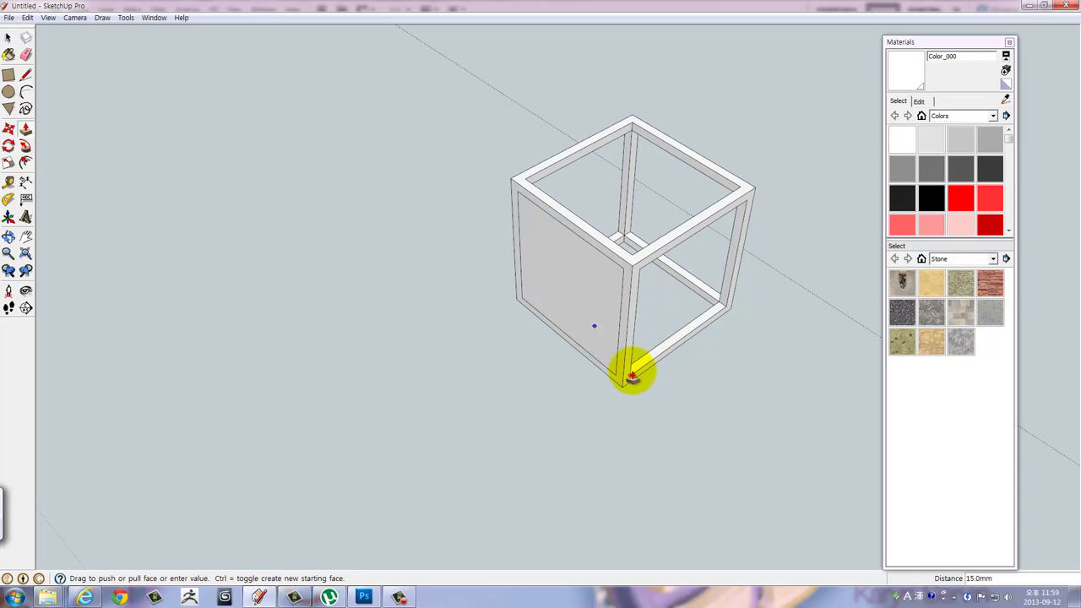
# Make the side panel a component via the right-click Make Component.
pyautogui.click(596, 314)
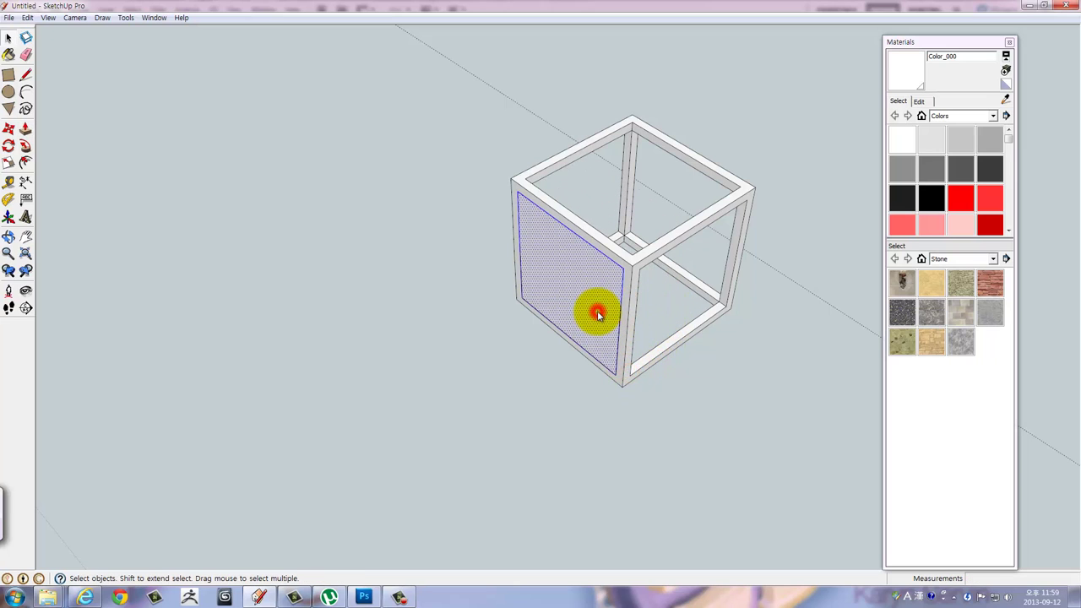
pyautogui.rightClick(597, 313)
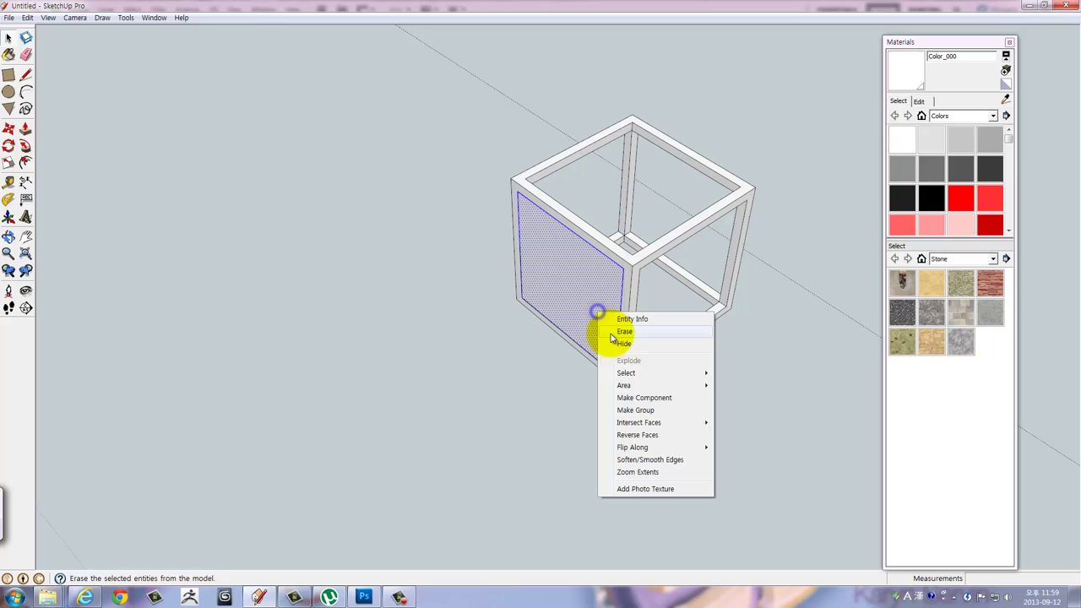
pyautogui.click(637, 400)
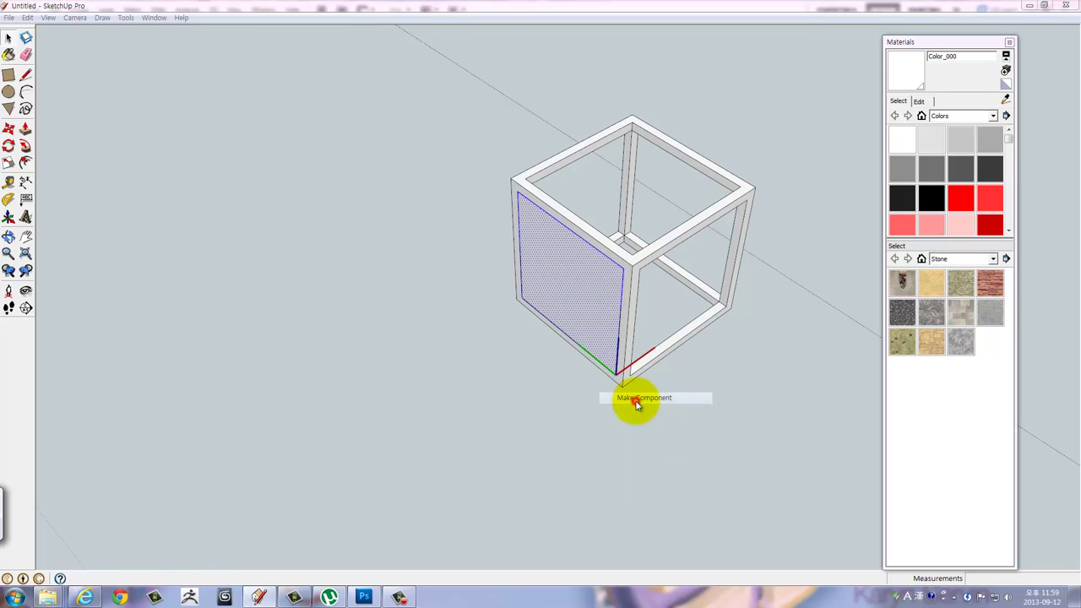
pyautogui.click(601, 368)
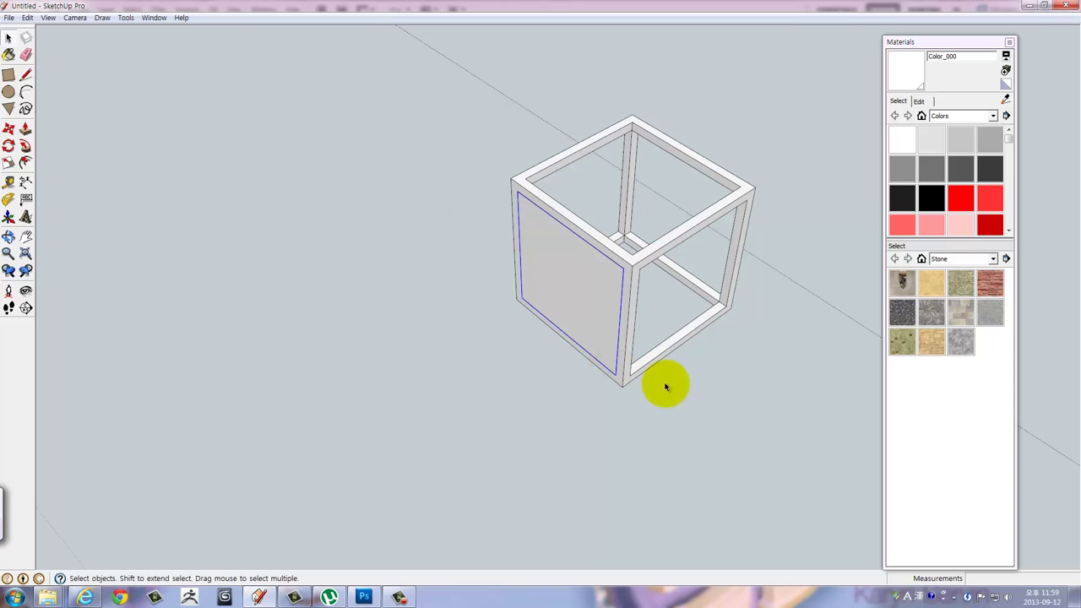
# Paint the side panel with Translucent_Glass_Blue from the Translucent library.
pyautogui.moveTo(656, 316)
pyautogui.mouseDown(button='middle')
pyautogui.moveTo(560, 381)
pyautogui.moveTo(591, 354)
pyautogui.mouseUp(button='middle')
pyautogui.click(959, 114)
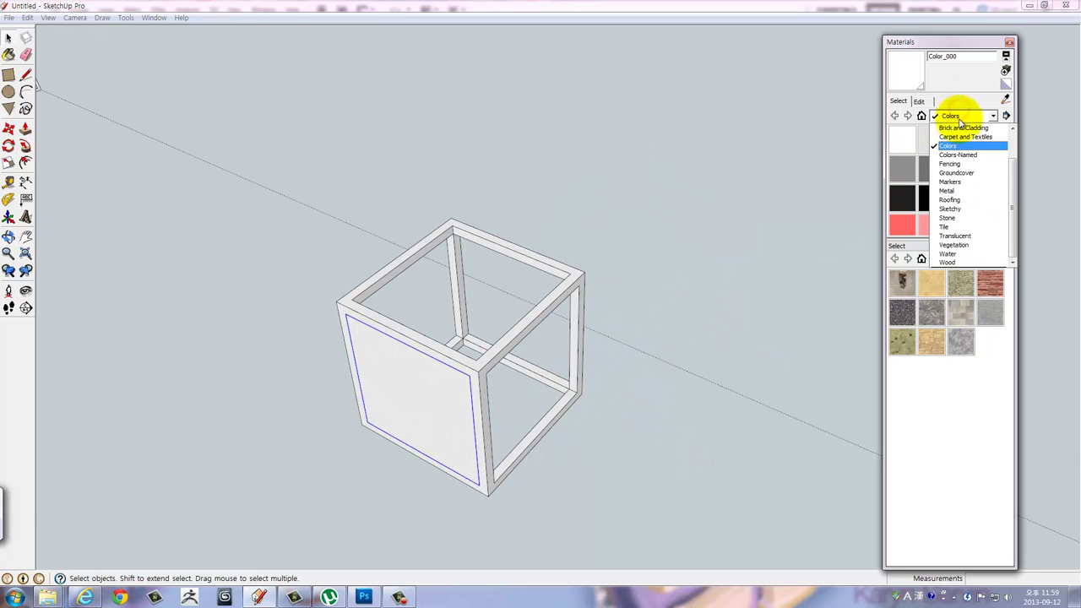
pyautogui.click(957, 237)
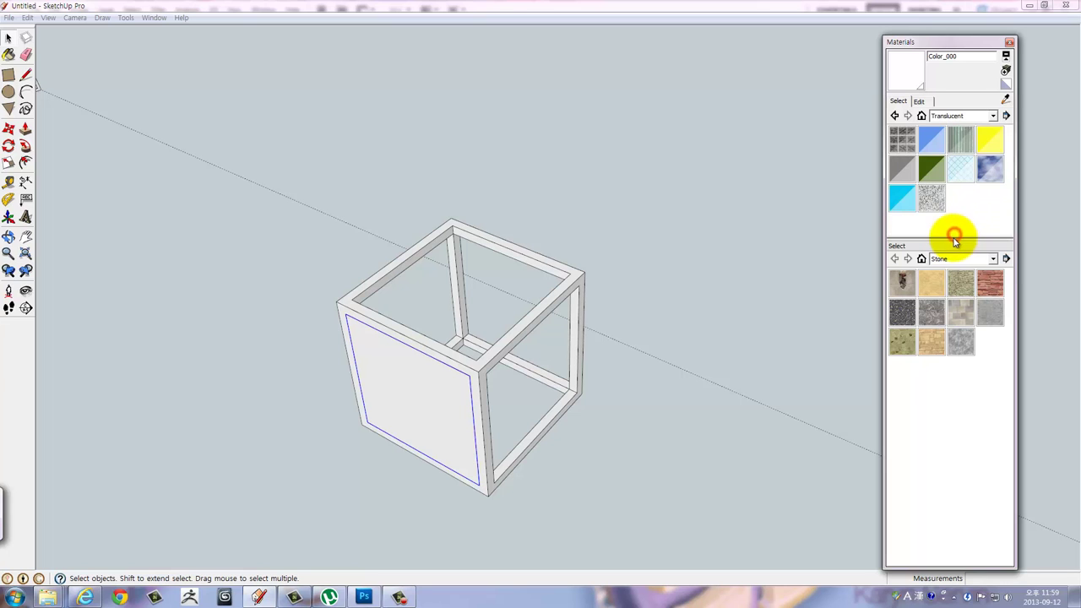
pyautogui.click(935, 149)
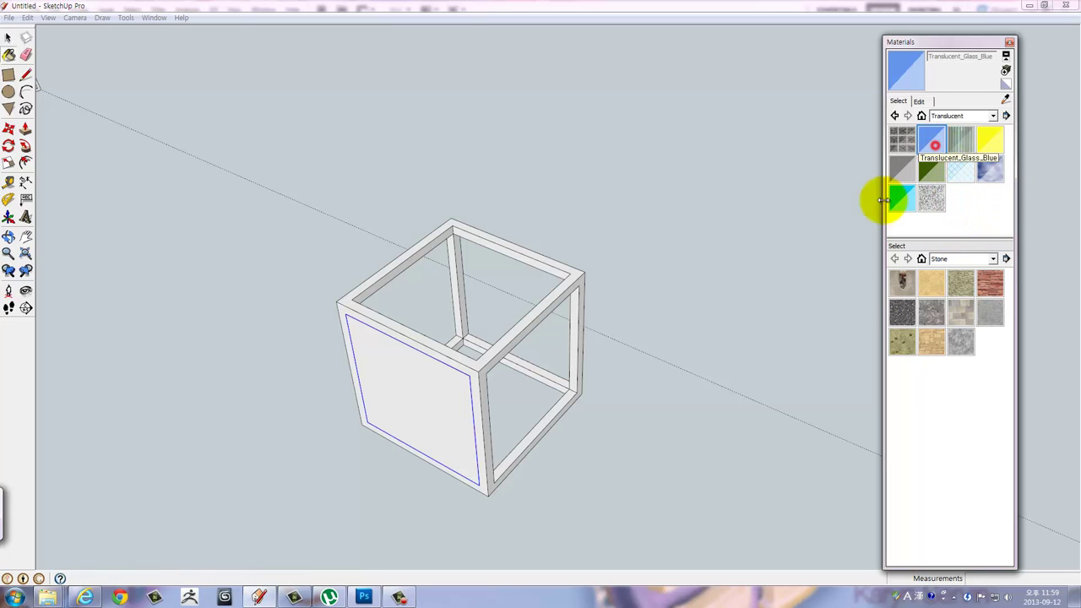
pyautogui.click(442, 393)
# Edit the glass material colour to pink.
pyautogui.moveTo(512, 422)
pyautogui.mouseDown(button='middle')
pyautogui.moveTo(639, 317)
pyautogui.moveTo(656, 330)
pyautogui.mouseUp(button='middle')
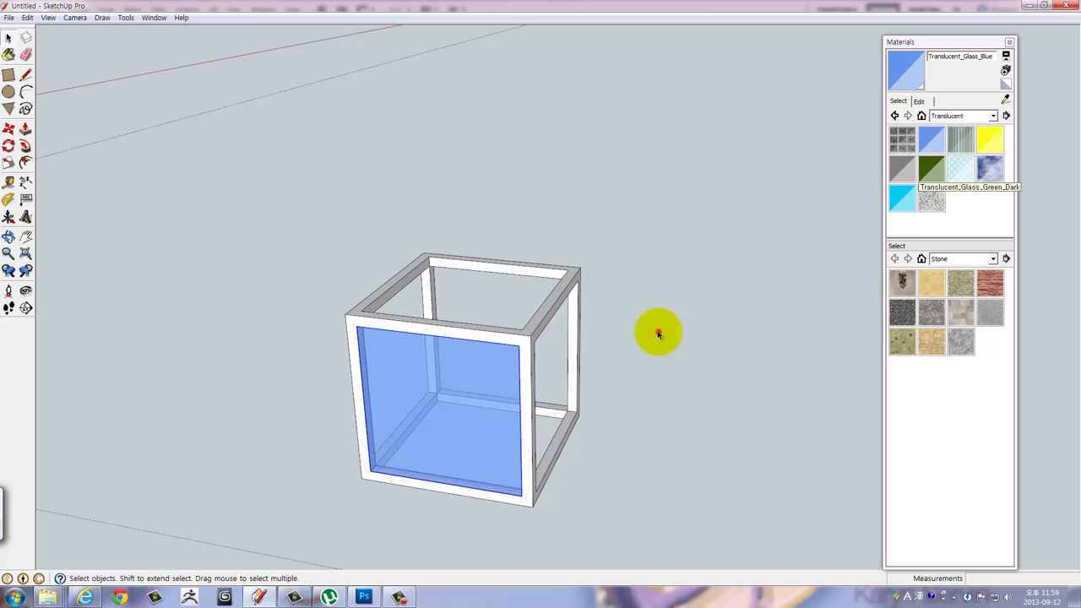
pyautogui.click(406, 420)
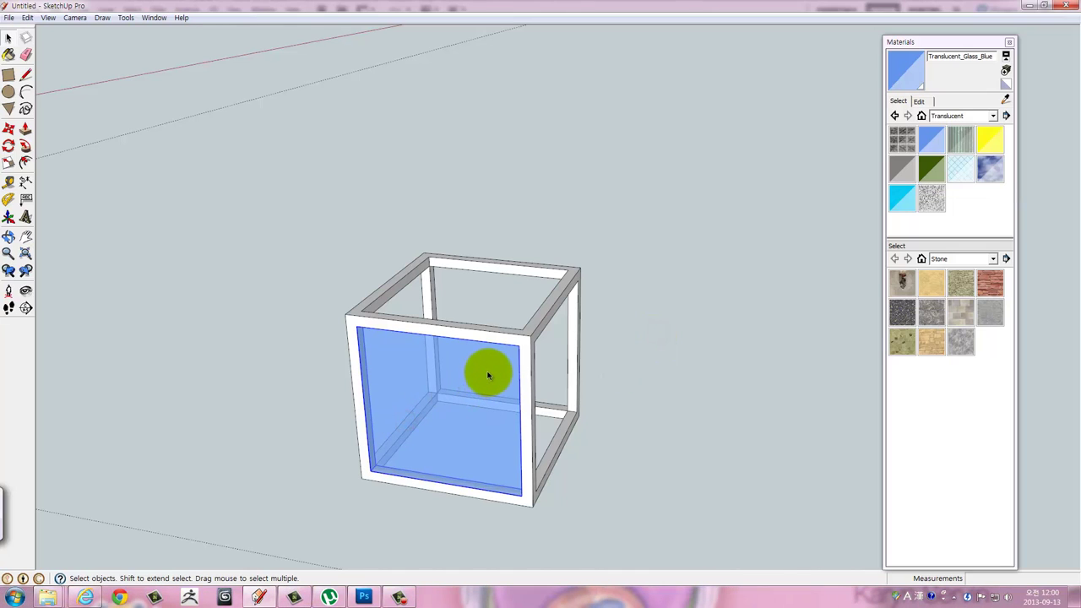
pyautogui.doubleClick(488, 373)
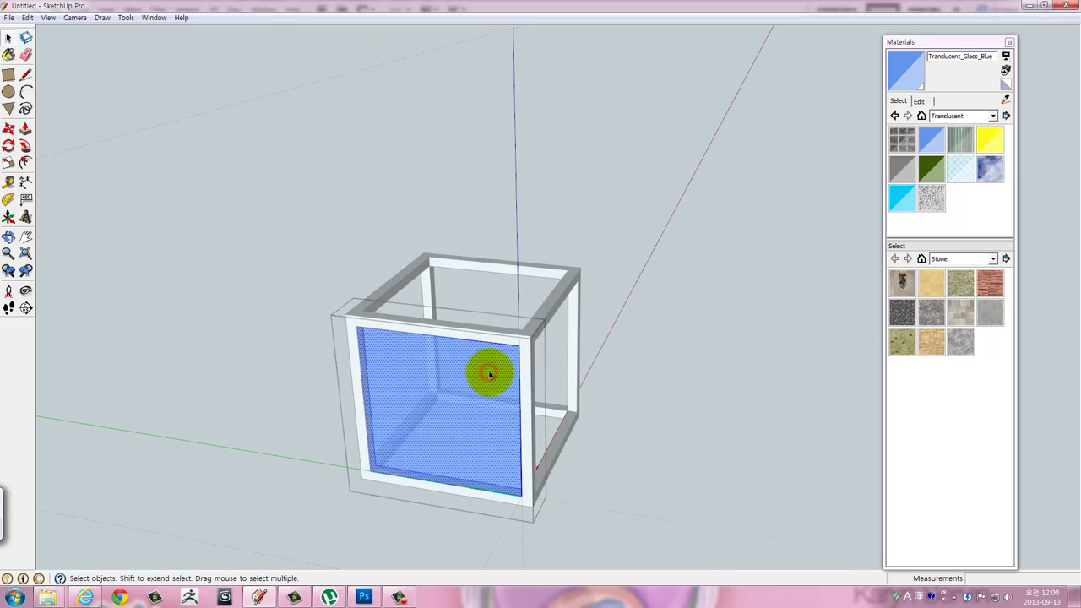
pyautogui.click(927, 101)
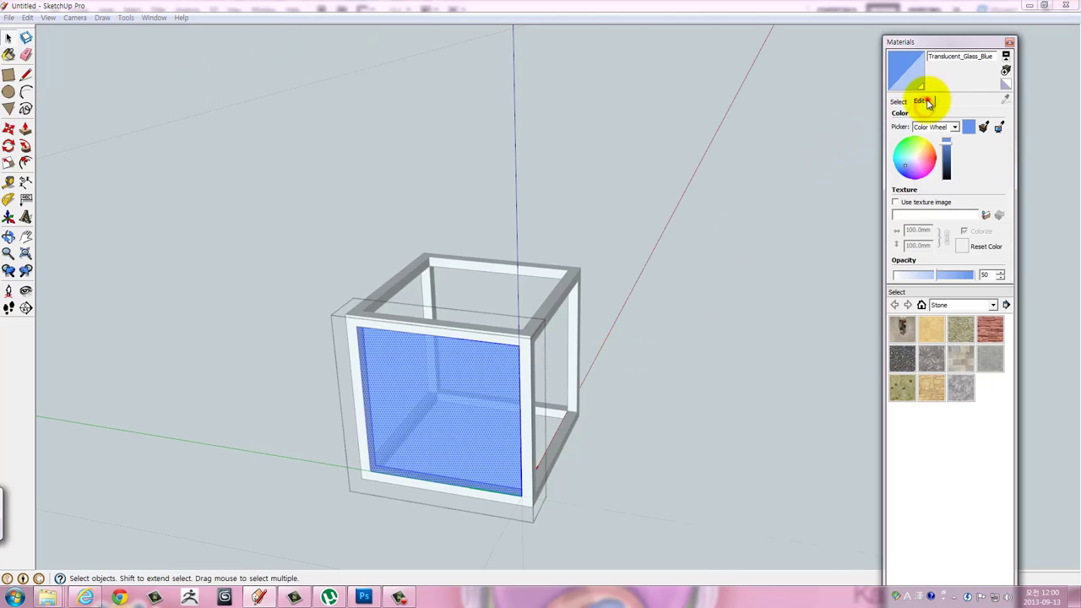
pyautogui.click(921, 161)
pyautogui.click(667, 300)
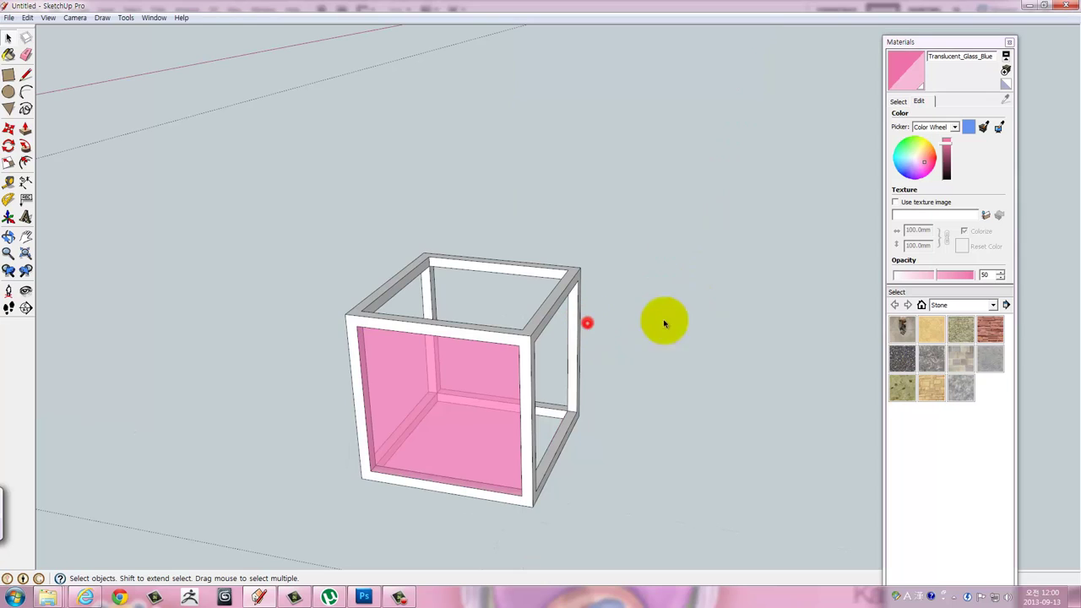
# Copy the whole cube module with Move and Ctrl, placing it beside the original.
pyautogui.moveTo(637, 528); pyautogui.dragTo(334, 192)
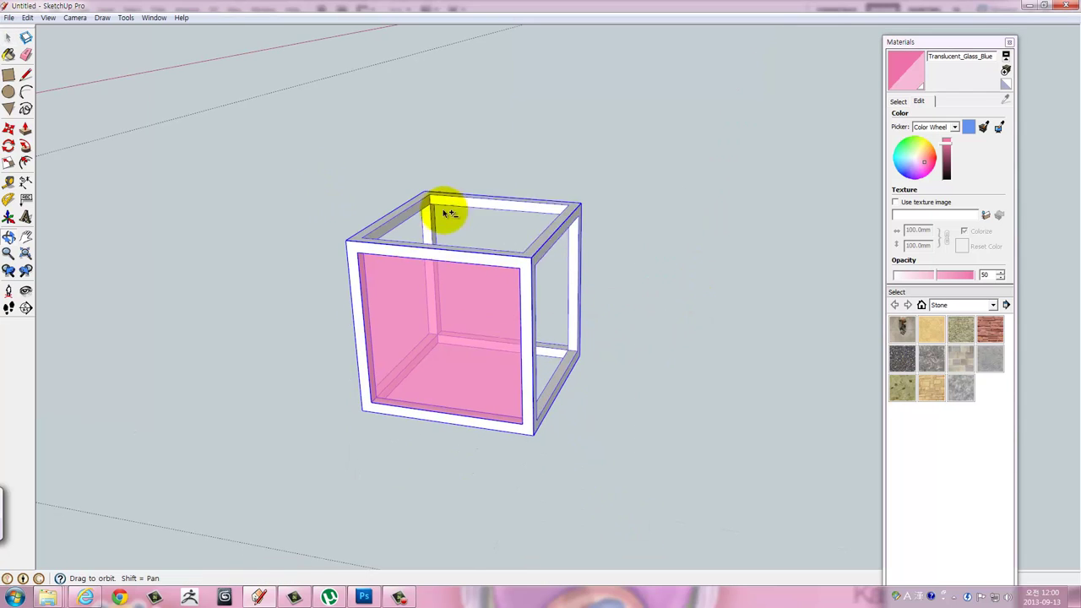
pyautogui.moveTo(363, 203); pyautogui.dragTo(499, 317, button='middle')
pyautogui.press('m')
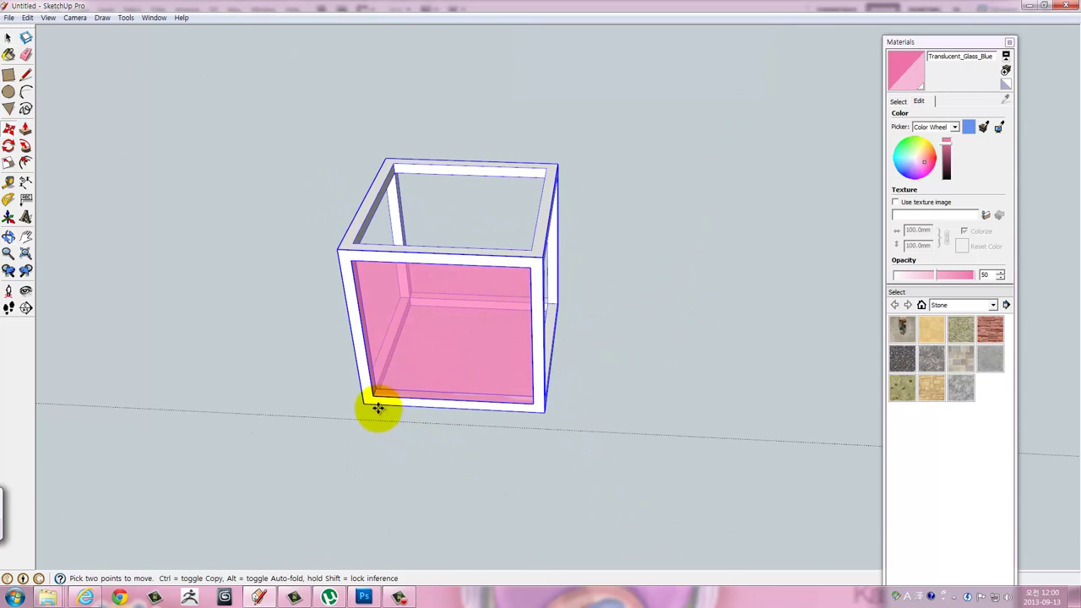
pyautogui.press('ctrl')
pyautogui.click(368, 406)
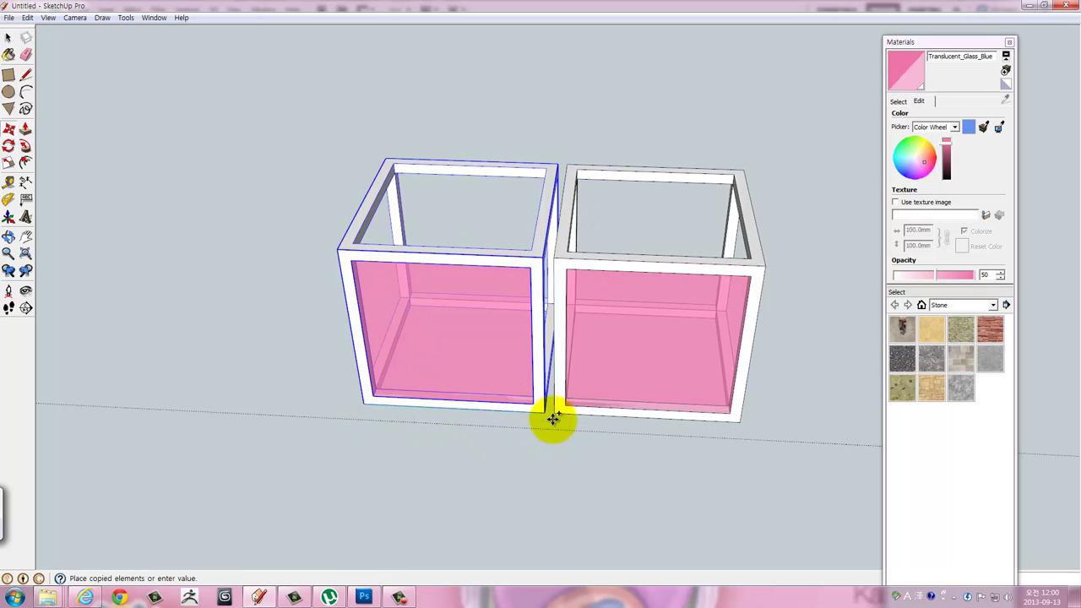
pyautogui.click(543, 412)
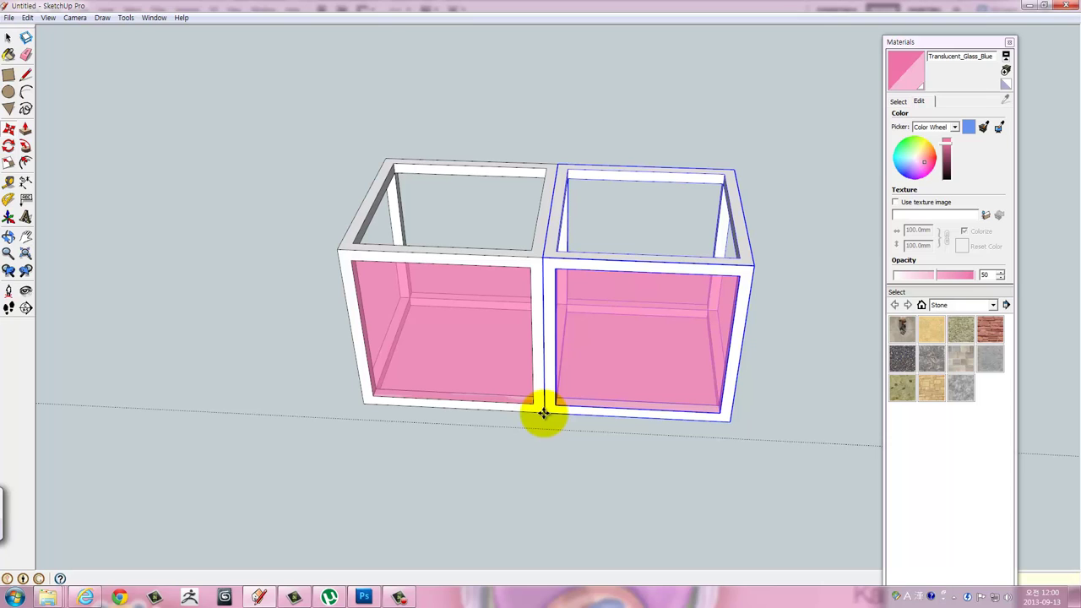
# Orbit and zoom out so the long row of pink boxes runs diagonally.
pyautogui.scroll(-3, 565, 386)
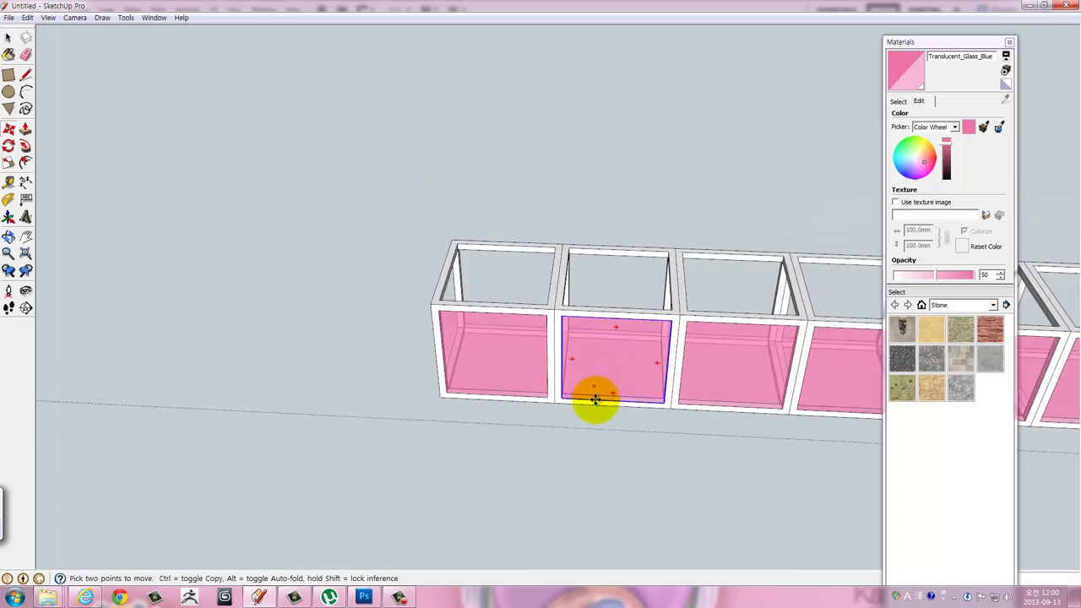
pyautogui.scroll(-3, 599, 403)
pyautogui.scroll(-2, 596, 400)
pyautogui.keyDown('shift'); pyautogui.moveTo(591, 411); pyautogui.dragTo(499, 345, button='middle'); pyautogui.keyUp('shift')
pyautogui.scroll(-2, 608, 345)
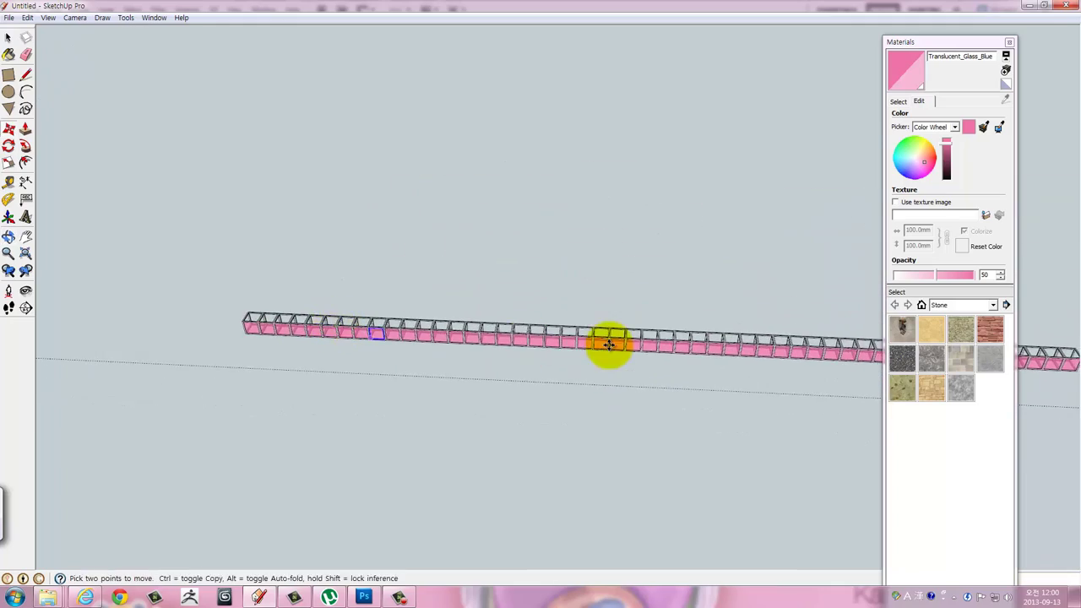
pyautogui.moveTo(607, 346)
pyautogui.mouseDown(button='middle')
pyautogui.moveTo(355, 319)
pyautogui.moveTo(459, 330)
pyautogui.moveTo(459, 294)
pyautogui.moveTo(556, 209)
pyautogui.mouseUp(button='middle')
pyautogui.scroll(-3, 356, 319)
pyautogui.scroll(2, 555, 209)
pyautogui.scroll(1, 540, 270)
pyautogui.moveTo(535, 282); pyautogui.dragTo(543, 266, button='middle')
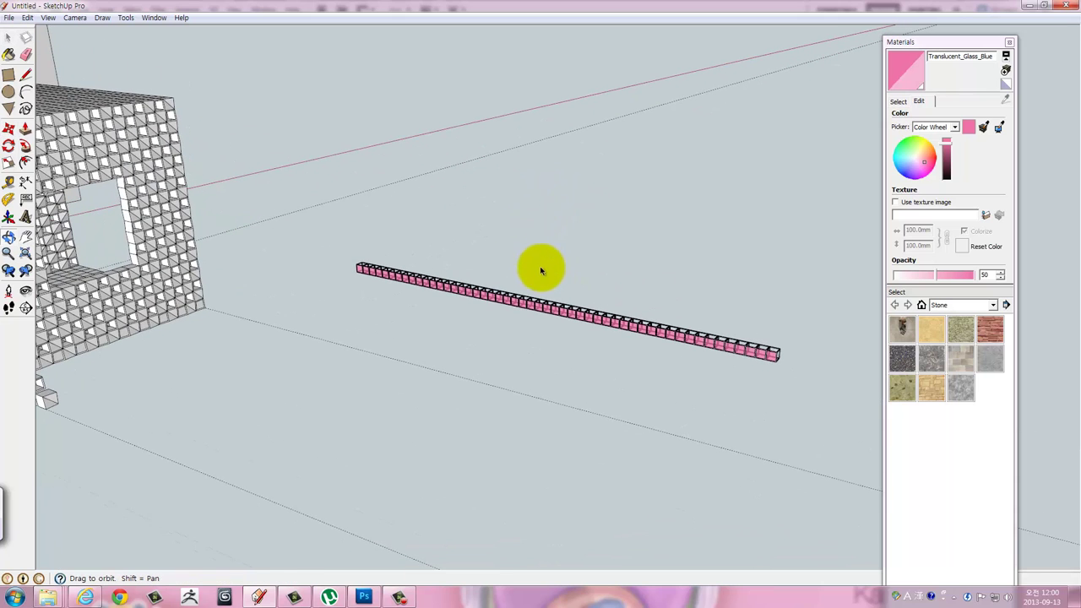
# Window-select the entire row of pink glass boxes.
pyautogui.moveTo(320, 217); pyautogui.dragTo(788, 430)
pyautogui.scroll(1, 784, 393)
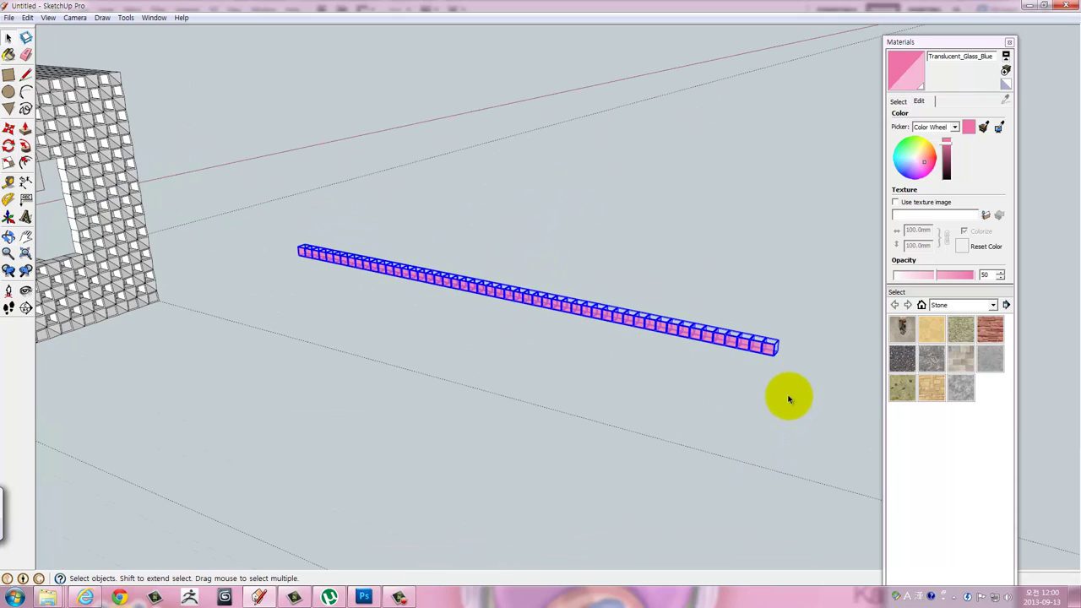
pyautogui.scroll(1, 788, 400)
pyautogui.scroll(1, 755, 301)
pyautogui.scroll(1, 754, 299)
pyautogui.scroll(2, 777, 321)
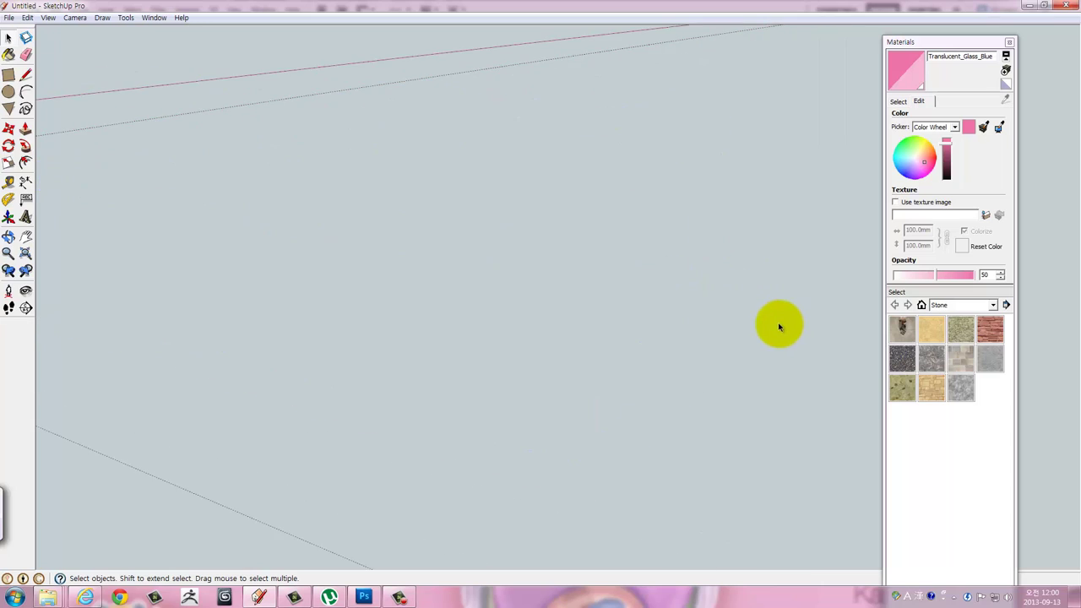
pyautogui.scroll(-2, 775, 329)
pyautogui.scroll(1, 775, 329)
# Ctrl-copy the selected row of boxes upward with Move.
pyautogui.moveTo(716, 385); pyautogui.dragTo(705, 422, button='middle')
pyautogui.press('m')
pyautogui.press('ctrl')
pyautogui.click(702, 412)
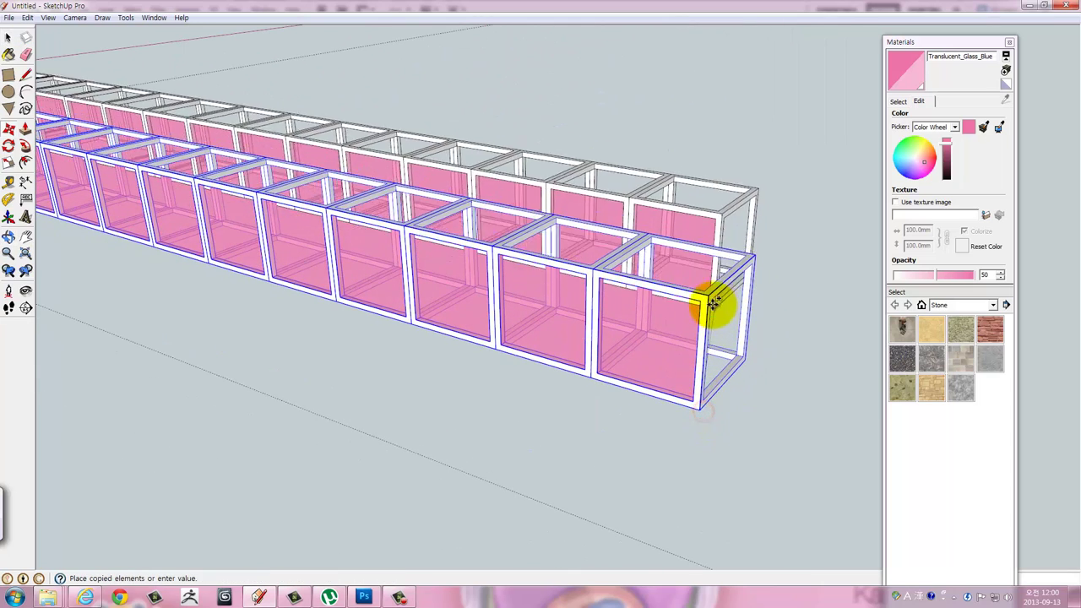
pyautogui.click(709, 295)
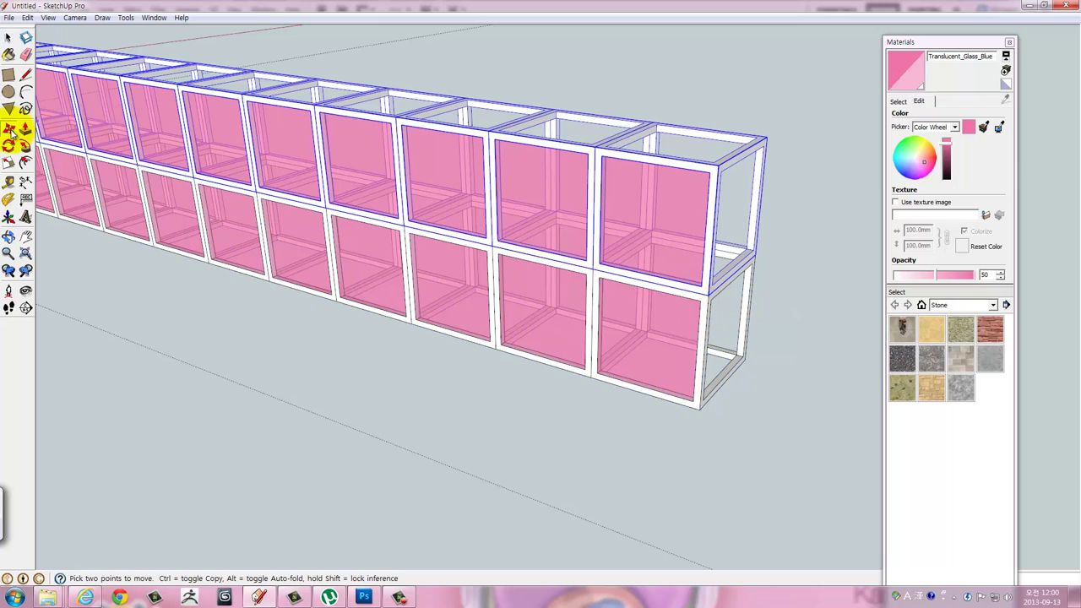
# Rotate the copied row of boxes.
pyautogui.click(9, 145)
pyautogui.moveTo(796, 265)
pyautogui.mouseDown(button='middle')
pyautogui.moveTo(646, 292)
pyautogui.moveTo(607, 330)
pyautogui.mouseUp(button='middle')
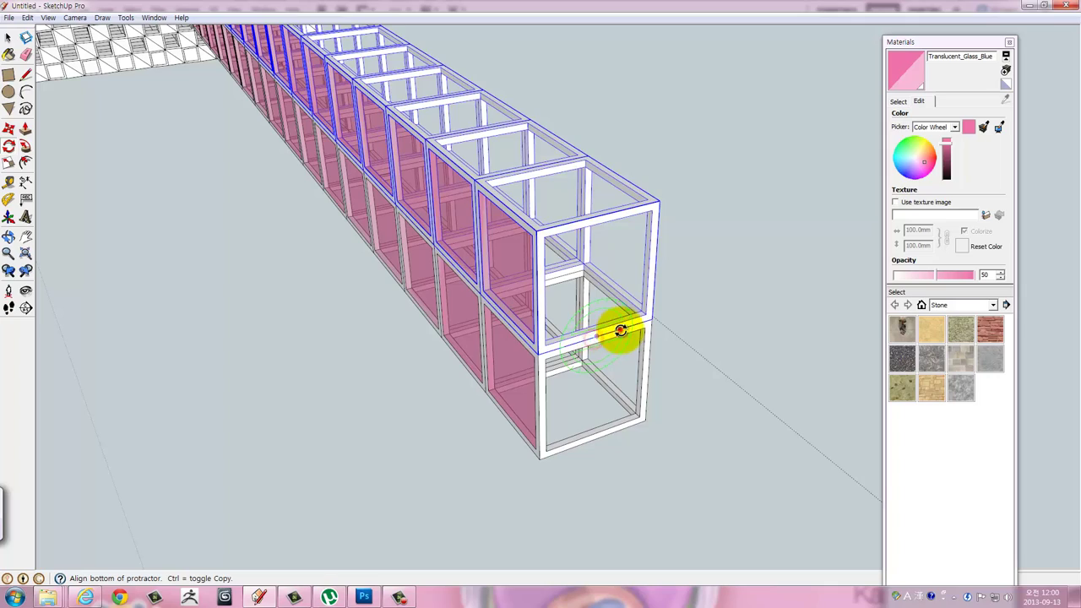
pyautogui.click(620, 330)
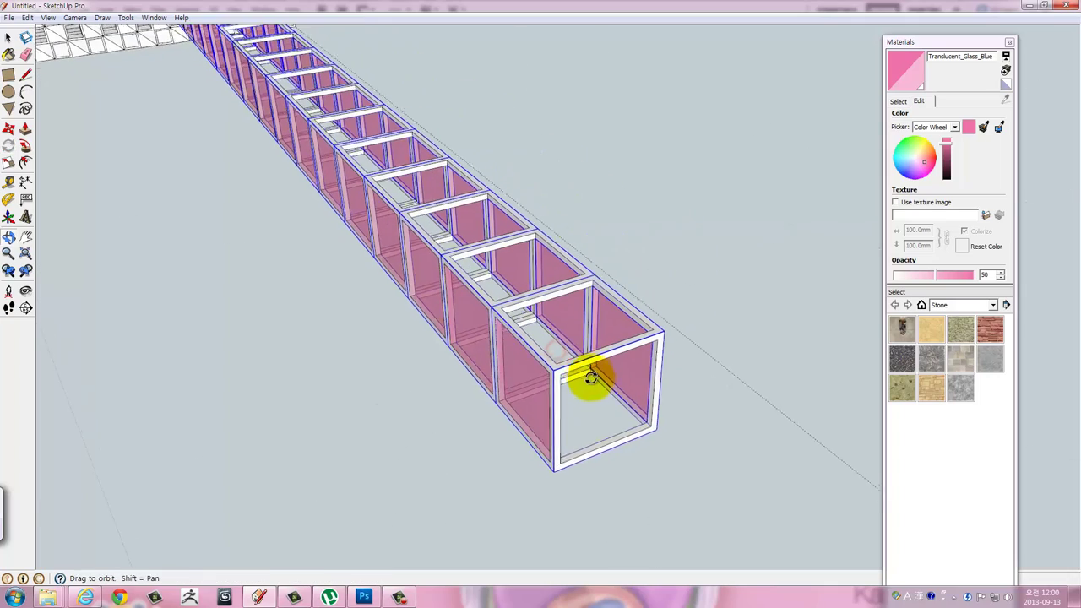
pyautogui.click(596, 442)
# Move the rotated row onto the top of the original row.
pyautogui.press('m')
pyautogui.moveTo(561, 481); pyautogui.dragTo(560, 380)
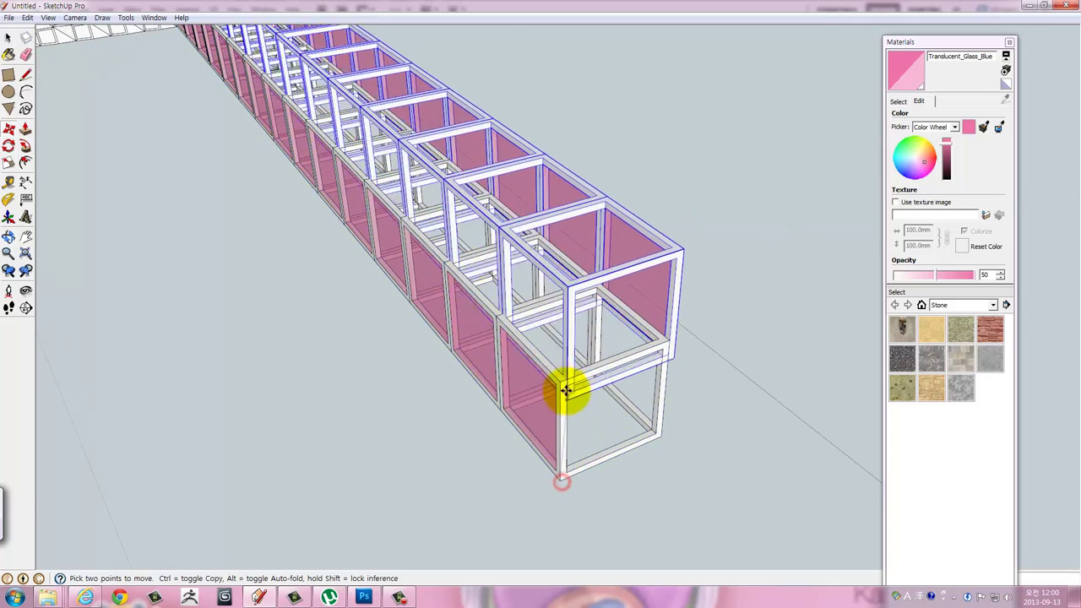
pyautogui.scroll(-3, 557, 376)
pyautogui.moveTo(555, 374)
pyautogui.mouseDown(button='middle')
pyautogui.moveTo(627, 331)
pyautogui.moveTo(572, 295)
pyautogui.mouseUp(button='middle')
pyautogui.scroll(2, 507, 396)
pyautogui.scroll(-3, 507, 396)
# Clear the selection and window-select the two-tier stacked row of boxes.
pyautogui.moveTo(497, 398); pyautogui.dragTo(623, 350, button='middle')
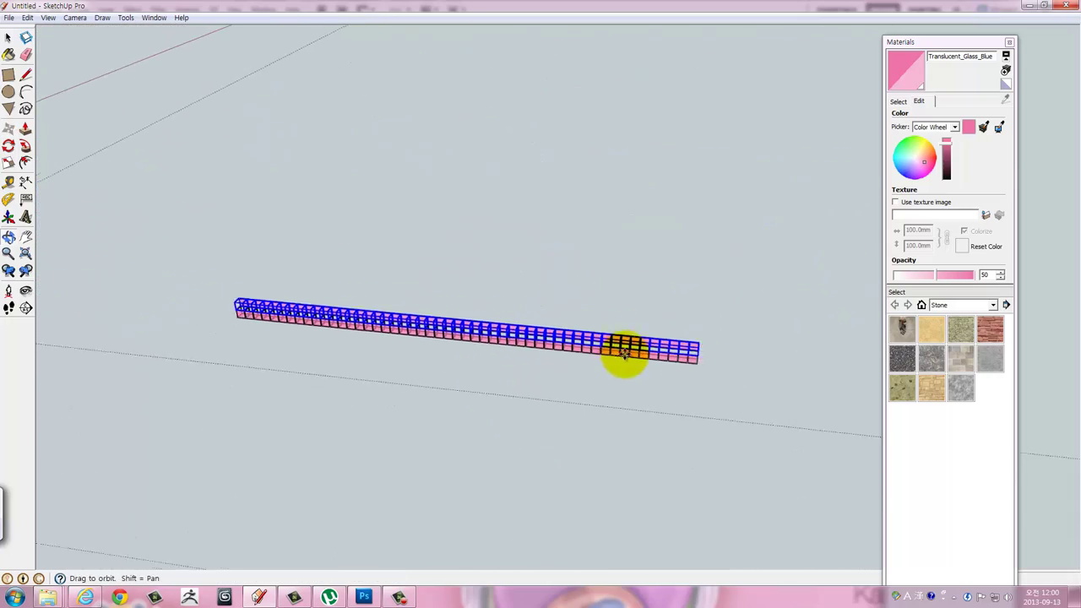
pyautogui.press('space')
pyautogui.click(756, 427)
pyautogui.moveTo(272, 240); pyautogui.dragTo(354, 284)
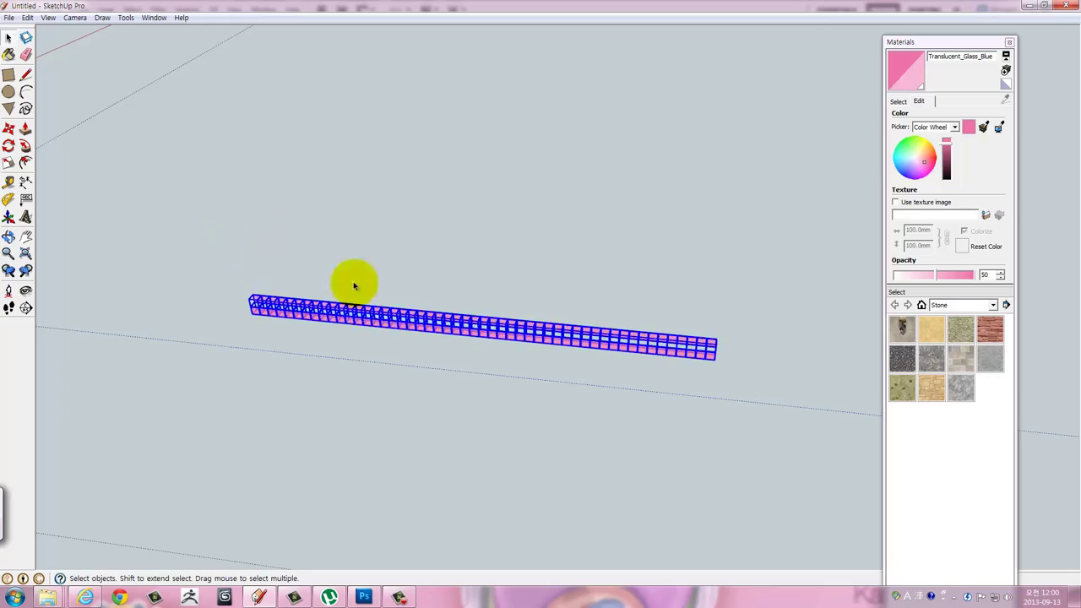
pyautogui.moveTo(355, 285); pyautogui.dragTo(265, 302, button='middle')
pyautogui.scroll(3, 700, 410)
pyautogui.scroll(5, 743, 412)
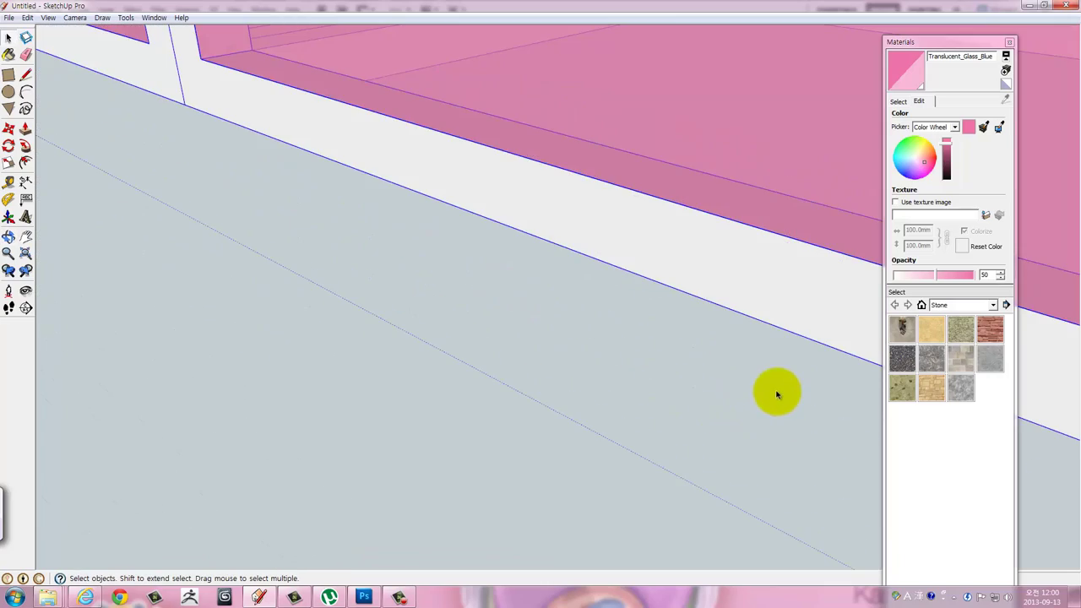
pyautogui.scroll(-5, 777, 395)
pyautogui.moveTo(752, 394)
pyautogui.mouseDown(button='middle')
pyautogui.moveTo(678, 393)
pyautogui.moveTo(706, 398)
pyautogui.mouseUp(button='middle')
pyautogui.scroll(1, 709, 406)
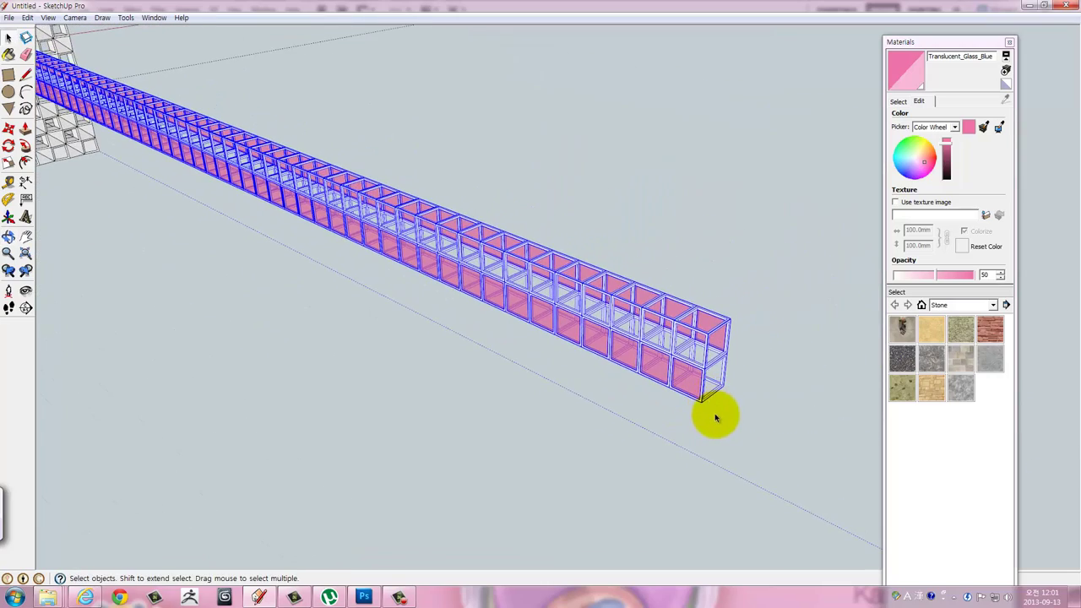
pyautogui.scroll(5, 700, 405)
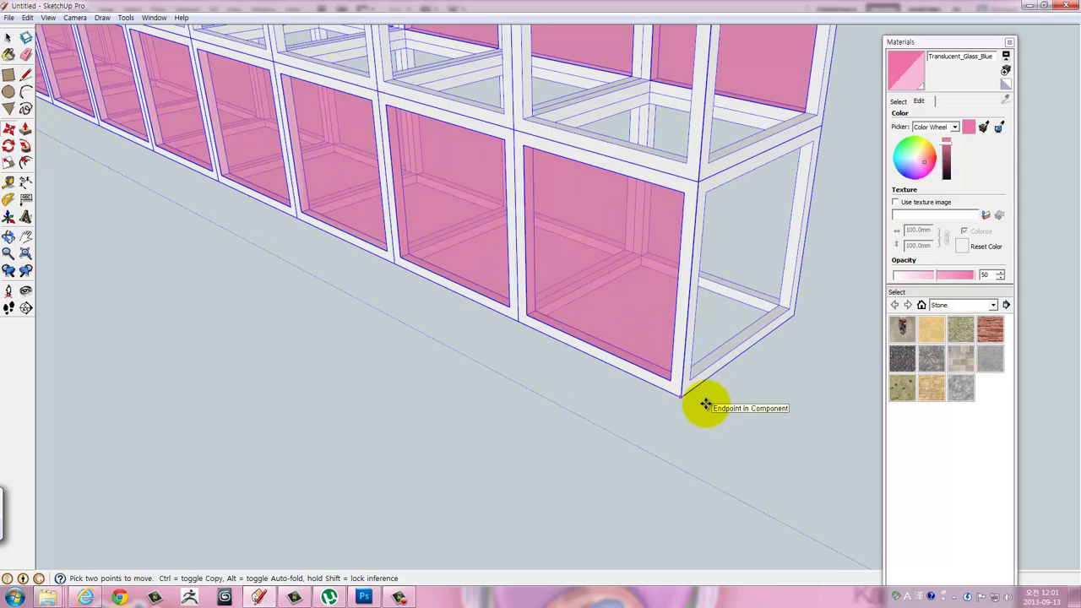
pyautogui.moveTo(704, 403)
pyautogui.mouseDown(button='middle')
pyautogui.moveTo(710, 391)
pyautogui.moveTo(675, 511)
pyautogui.mouseUp(button='middle')
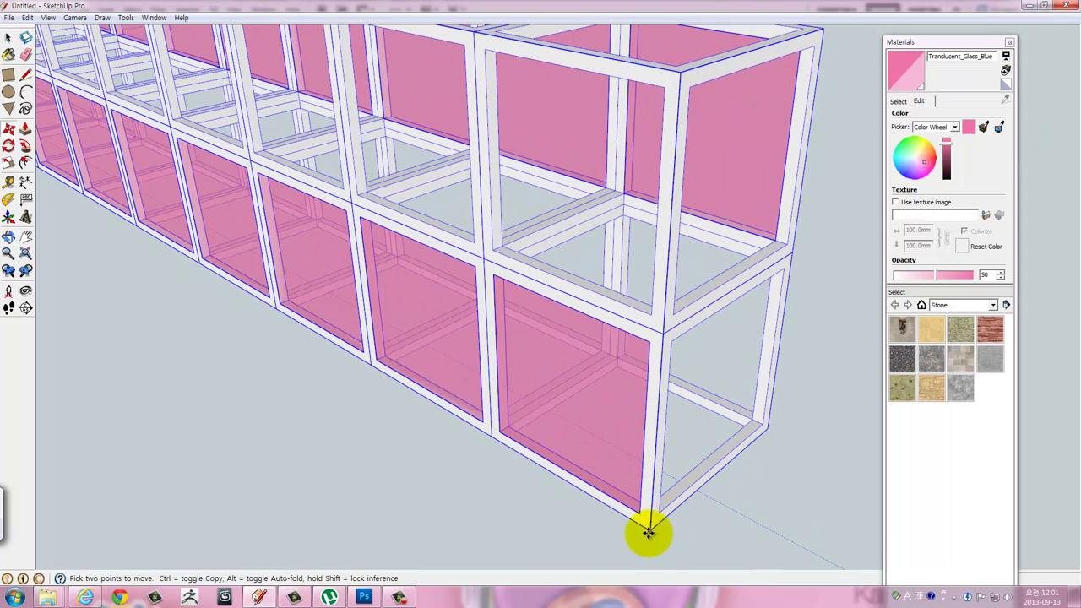
# Copy the stacked row from its bottom corner to its top, repeating it upward into a tall wall.
pyautogui.click(649, 529)
pyautogui.press('ctrl')
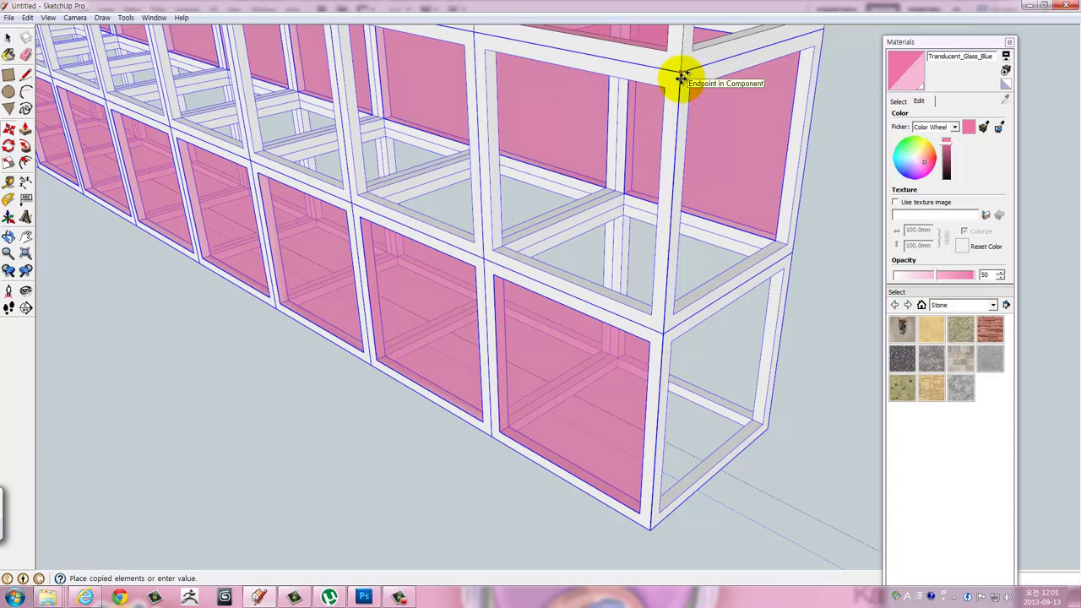
pyautogui.click(681, 78)
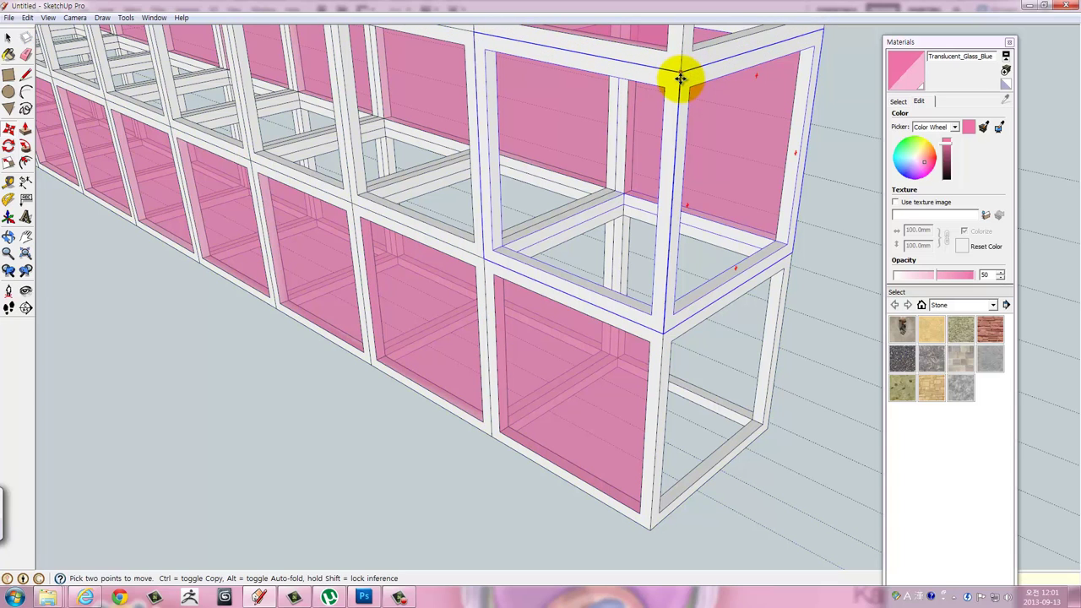
pyautogui.scroll(-3, 617, 101)
pyautogui.scroll(-2, 617, 149)
pyautogui.scroll(-2, 617, 149)
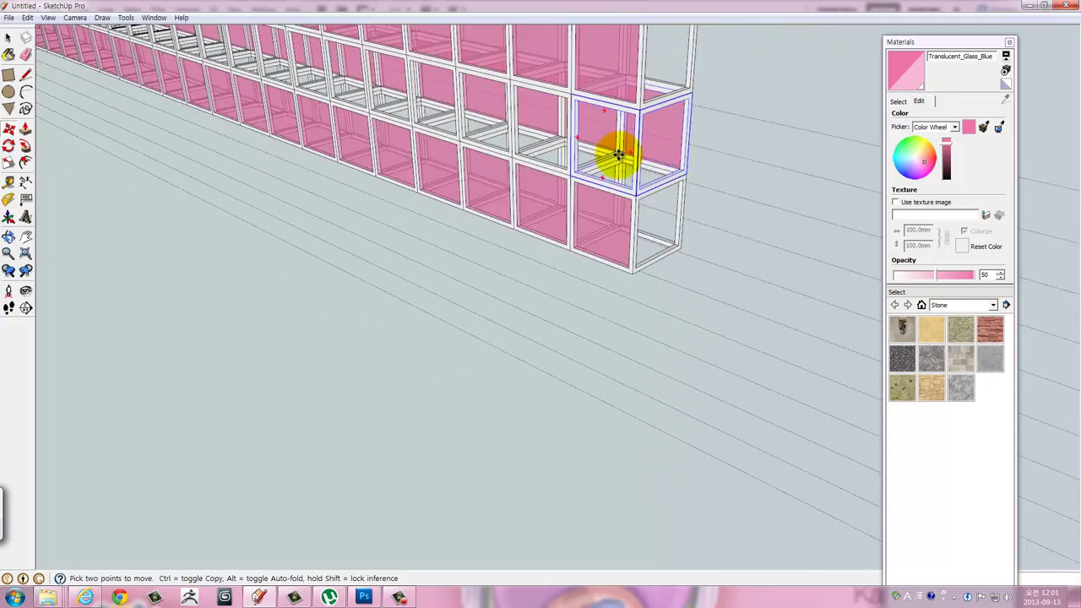
pyautogui.scroll(-2, 618, 160)
pyautogui.scroll(-2, 618, 161)
pyautogui.scroll(-2, 617, 164)
pyautogui.scroll(-2, 615, 165)
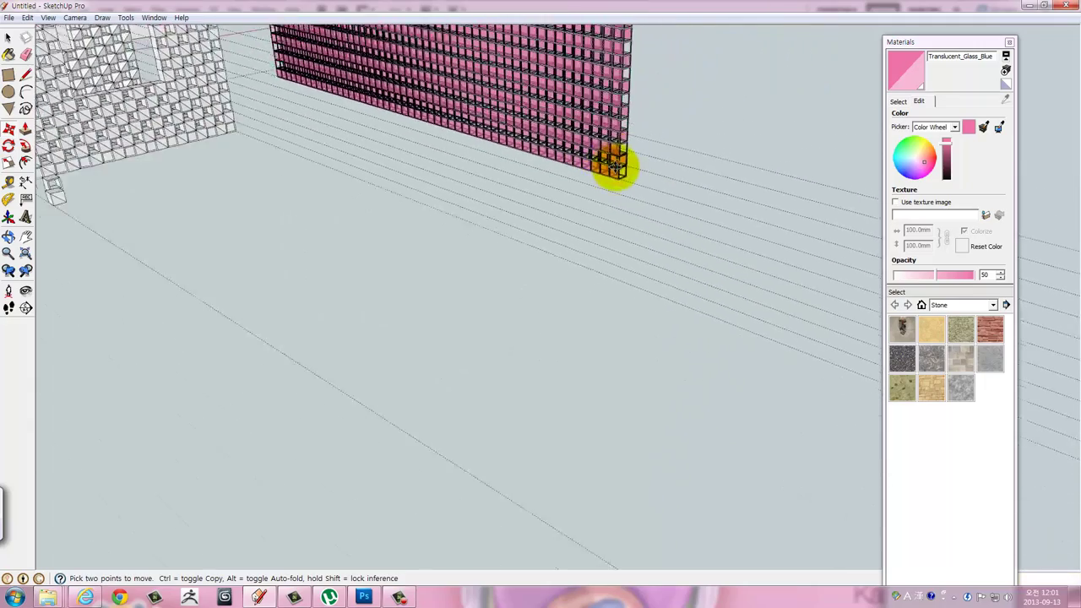
pyautogui.scroll(-2, 613, 167)
pyautogui.keyDown('shift'); pyautogui.moveTo(630, 178); pyautogui.dragTo(630, 178, button='middle'); pyautogui.keyUp('shift')
pyautogui.moveTo(574, 282); pyautogui.dragTo(711, 300, button='middle')
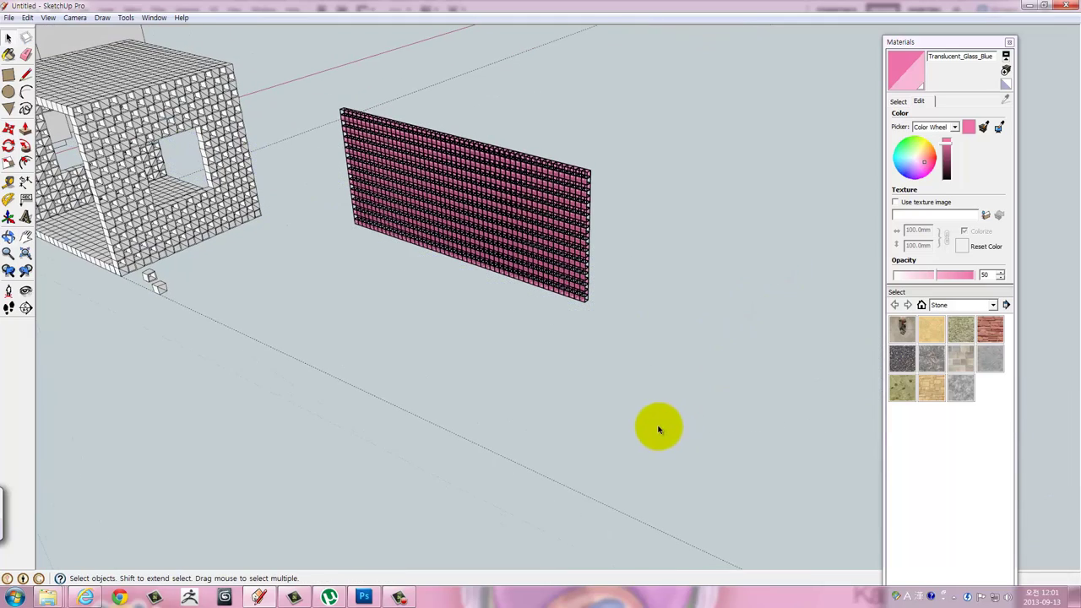
pyautogui.moveTo(650, 318)
pyautogui.mouseDown(button='middle')
pyautogui.moveTo(712, 313)
pyautogui.moveTo(735, 219)
pyautogui.moveTo(760, 222)
pyautogui.moveTo(757, 318)
pyautogui.mouseUp(button='middle')
# Window-select the entire pink glass-block wall.
pyautogui.press('space')
pyautogui.moveTo(785, 335); pyautogui.dragTo(356, 89)
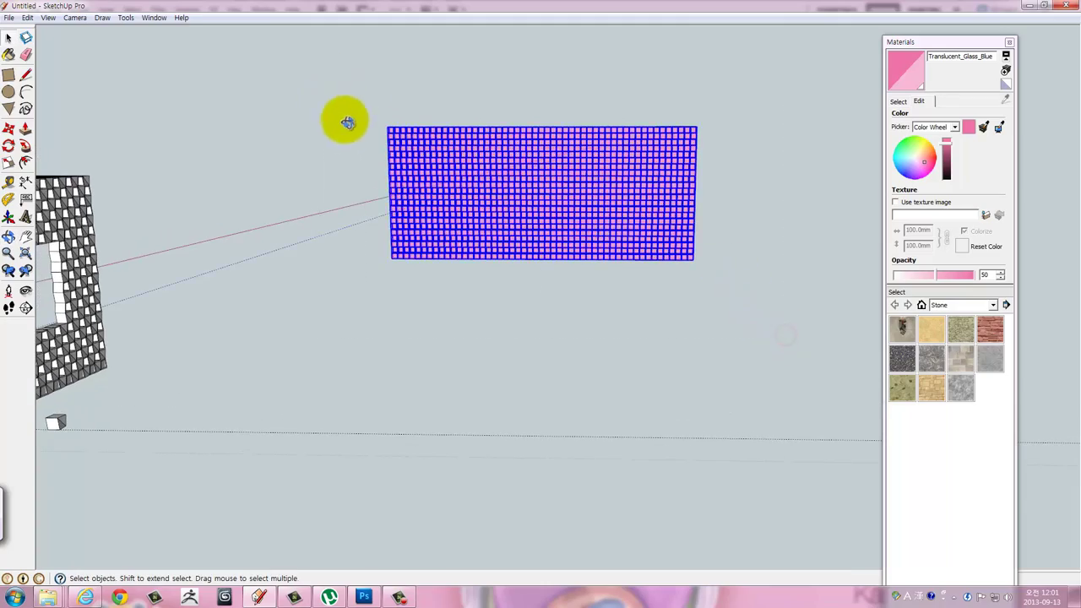
pyautogui.moveTo(348, 123); pyautogui.dragTo(358, 260, button='middle')
pyautogui.scroll(3, 372, 245)
pyautogui.scroll(3, 422, 233)
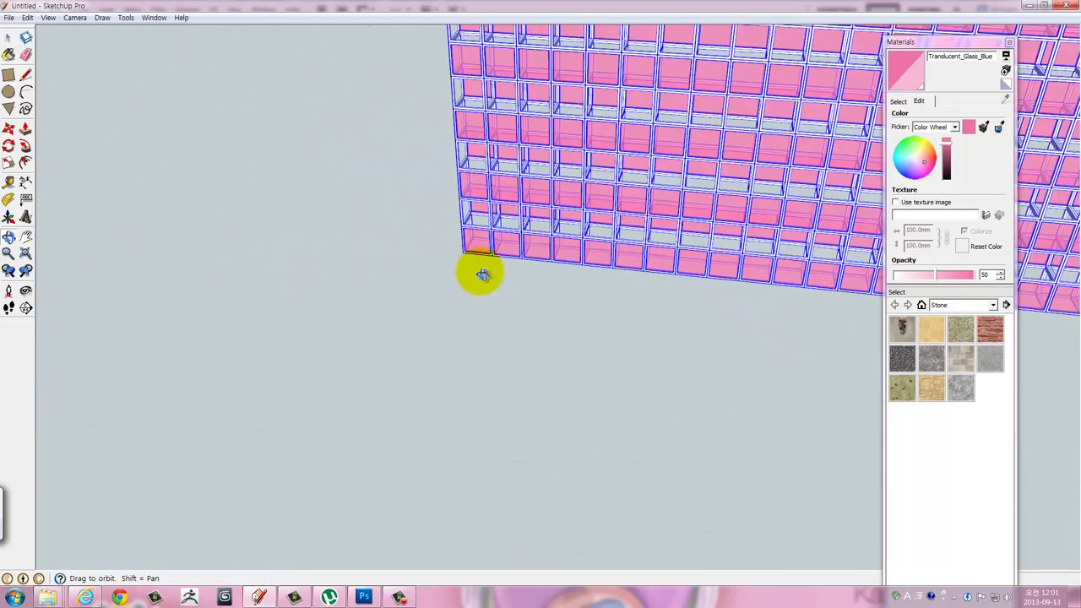
pyautogui.moveTo(481, 274); pyautogui.dragTo(487, 296, button='middle')
# Move the glass wall against the white building's facade.
pyautogui.press('m')
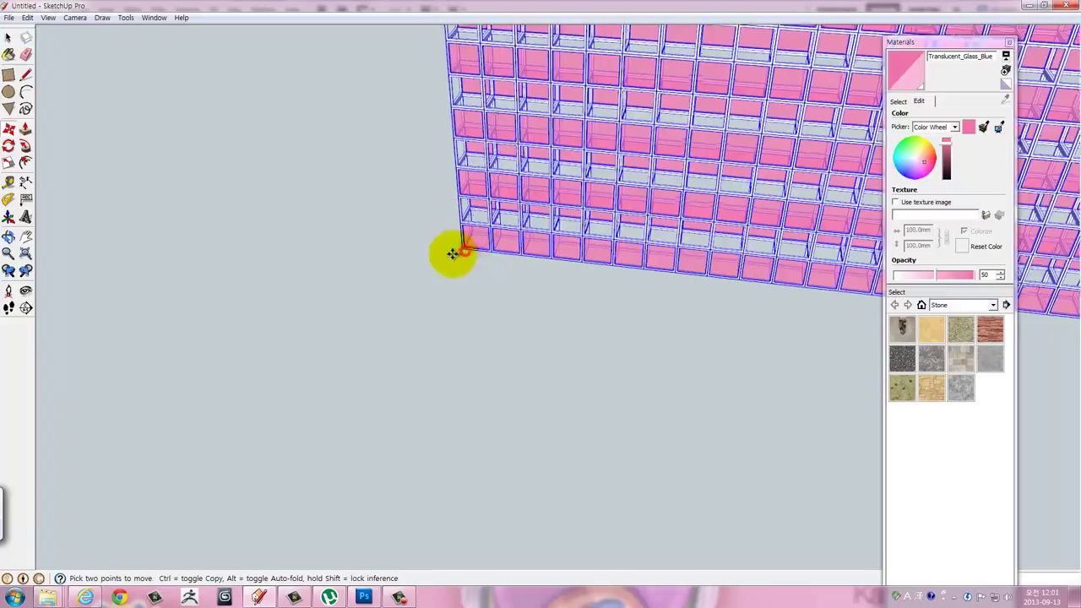
pyautogui.scroll(-2, 405, 282)
pyautogui.scroll(-5, 205, 362)
pyautogui.moveTo(205, 362)
pyautogui.mouseDown(button='middle')
pyautogui.moveTo(647, 197)
pyautogui.moveTo(495, 229)
pyautogui.moveTo(546, 316)
pyautogui.moveTo(343, 285)
pyautogui.mouseUp(button='middle')
pyautogui.scroll(2, 531, 297)
pyautogui.scroll(2, 533, 308)
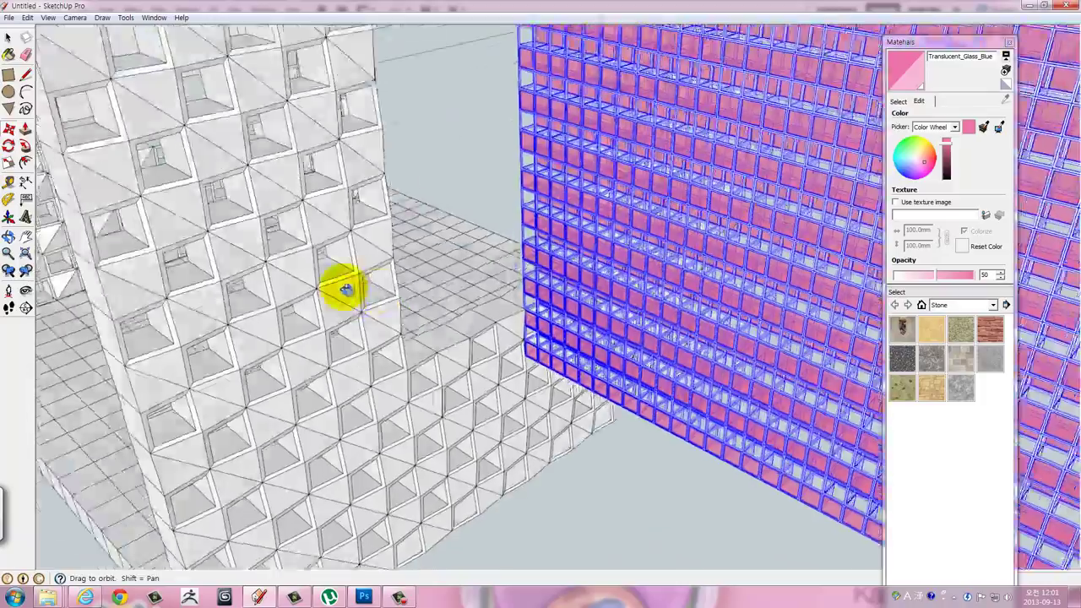
pyautogui.scroll(3, 453, 313)
pyautogui.moveTo(454, 314)
pyautogui.mouseDown(button='middle')
pyautogui.moveTo(446, 350)
pyautogui.moveTo(409, 244)
pyautogui.mouseUp(button='middle')
pyautogui.scroll(-3, 404, 355)
pyautogui.scroll(4, 403, 354)
pyautogui.scroll(-5, 397, 279)
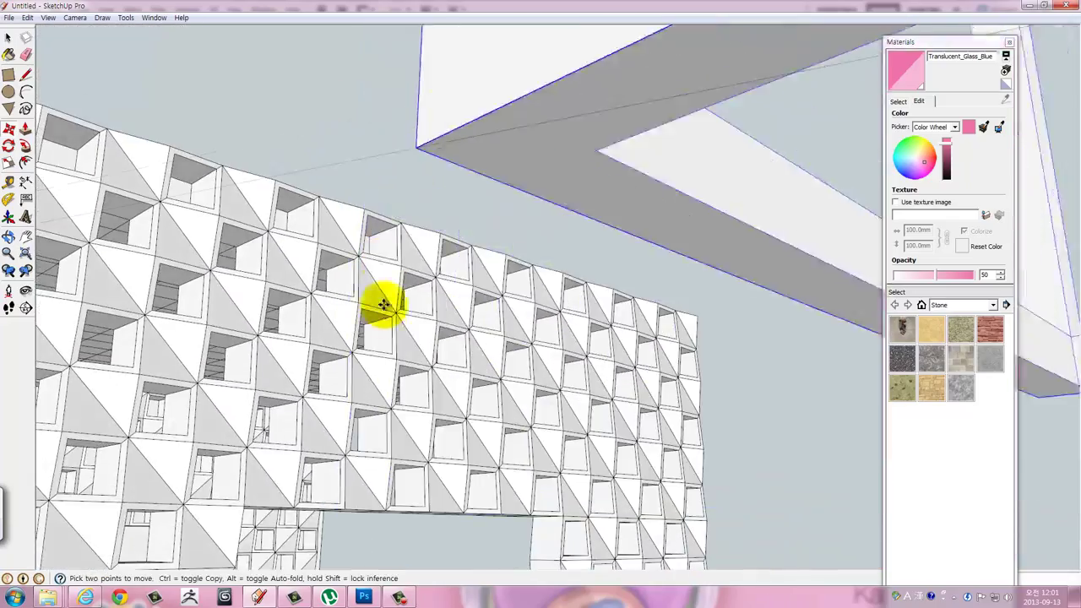
pyautogui.moveTo(386, 301); pyautogui.dragTo(535, 7, button='middle')
pyautogui.scroll(1, 535, 439)
pyautogui.scroll(4, 472, 456)
pyautogui.moveTo(455, 471)
pyautogui.mouseDown(button='middle')
pyautogui.moveTo(487, 222)
pyautogui.moveTo(507, 239)
pyautogui.mouseUp(button='middle')
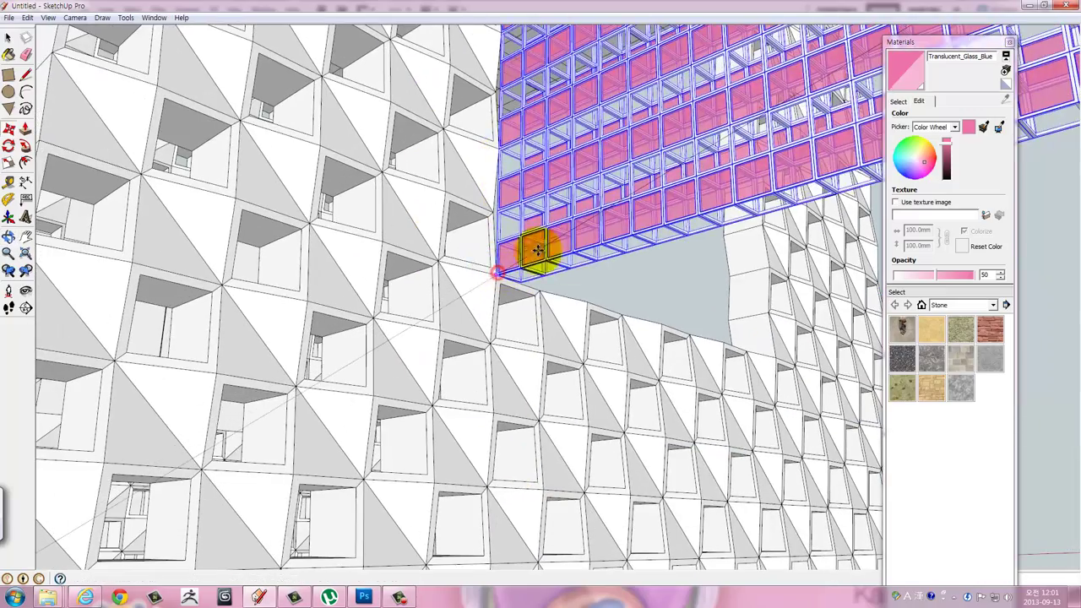
pyautogui.scroll(-3, 545, 253)
pyautogui.moveTo(555, 242)
pyautogui.mouseDown(button='middle')
pyautogui.moveTo(622, 338)
pyautogui.moveTo(633, 393)
pyautogui.moveTo(640, 300)
pyautogui.moveTo(394, 434)
pyautogui.moveTo(186, 337)
pyautogui.moveTo(439, 364)
pyautogui.moveTo(597, 366)
pyautogui.moveTo(261, 304)
pyautogui.moveTo(470, 410)
pyautogui.moveTo(455, 359)
pyautogui.mouseUp(button='middle')
pyautogui.moveTo(572, 262); pyautogui.dragTo(551, 262, button='middle')
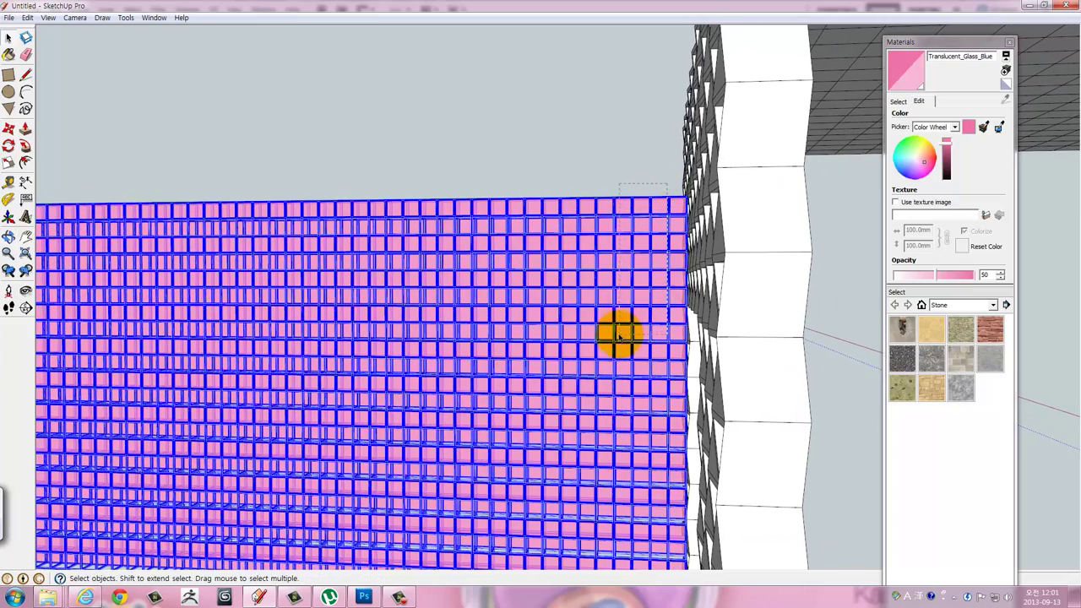
# Delete a narrow strip of glass blocks at the wall's top edge.
pyautogui.moveTo(618, 335); pyautogui.dragTo(618, 335)
pyautogui.moveTo(622, 334); pyautogui.dragTo(622, 329, button='middle')
pyautogui.press('Delete')
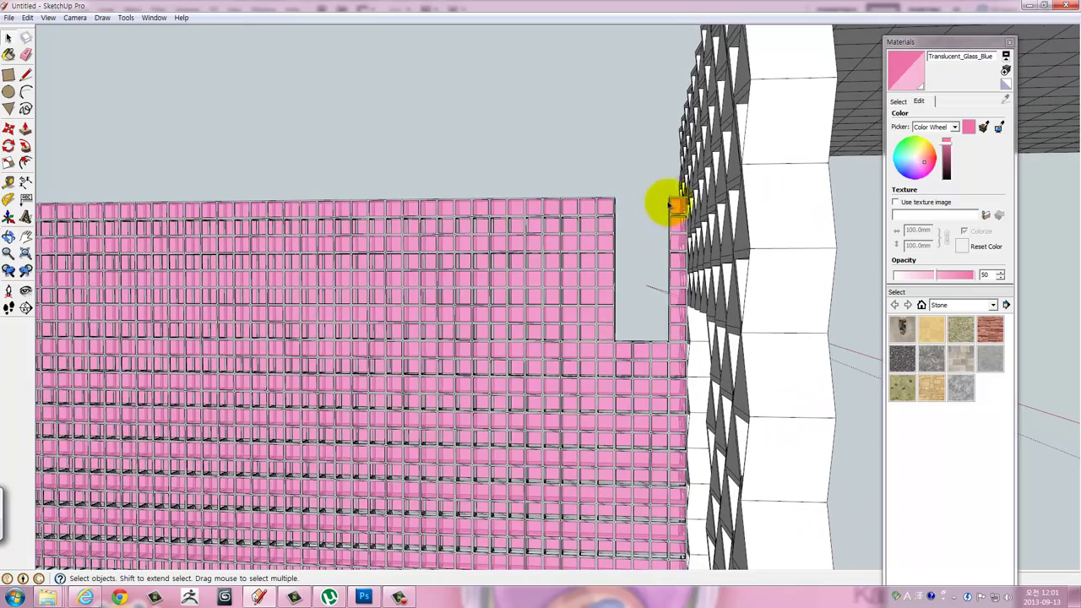
pyautogui.moveTo(674, 187); pyautogui.dragTo(671, 187, button='middle')
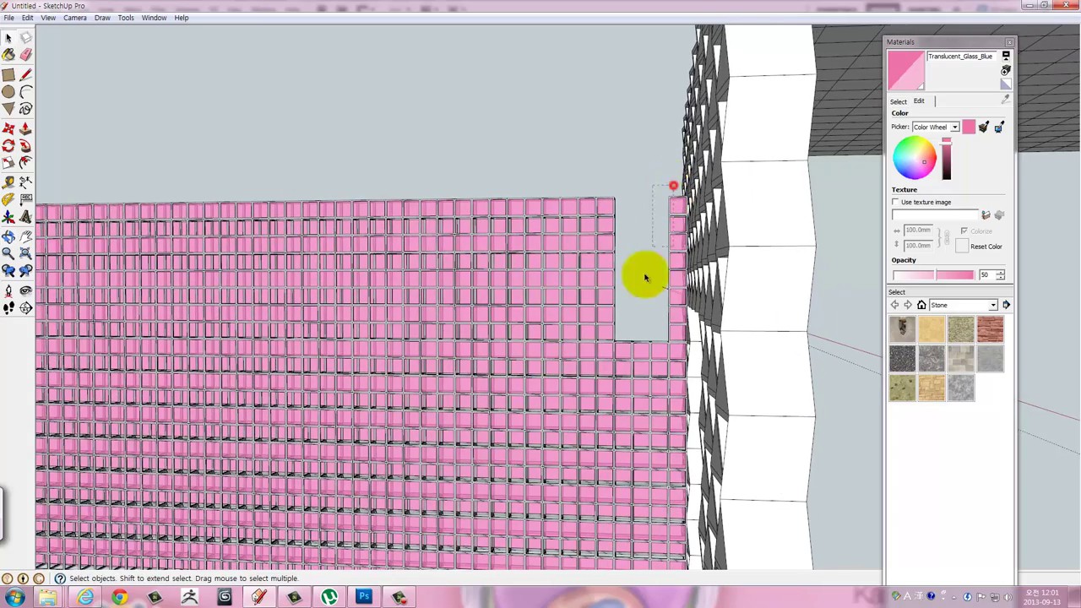
pyautogui.moveTo(623, 331)
pyautogui.mouseDown(button='middle')
pyautogui.moveTo(615, 314)
pyautogui.moveTo(762, 324)
pyautogui.mouseUp(button='middle')
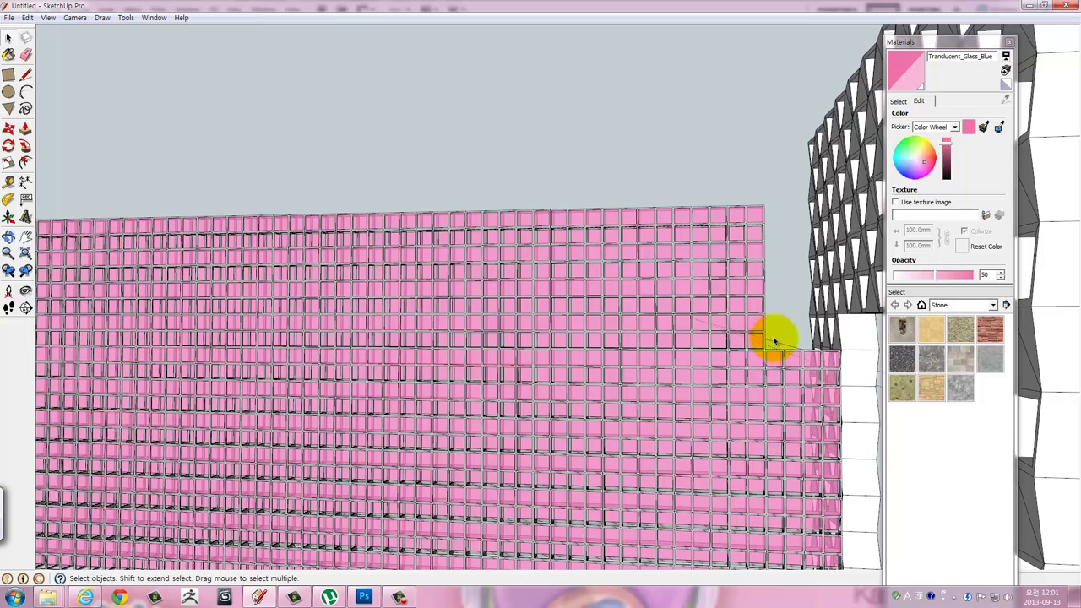
# Delete the upper rows of the grid, undoing one mistaken deletion.
pyautogui.moveTo(42, 181); pyautogui.dragTo(125, 196)
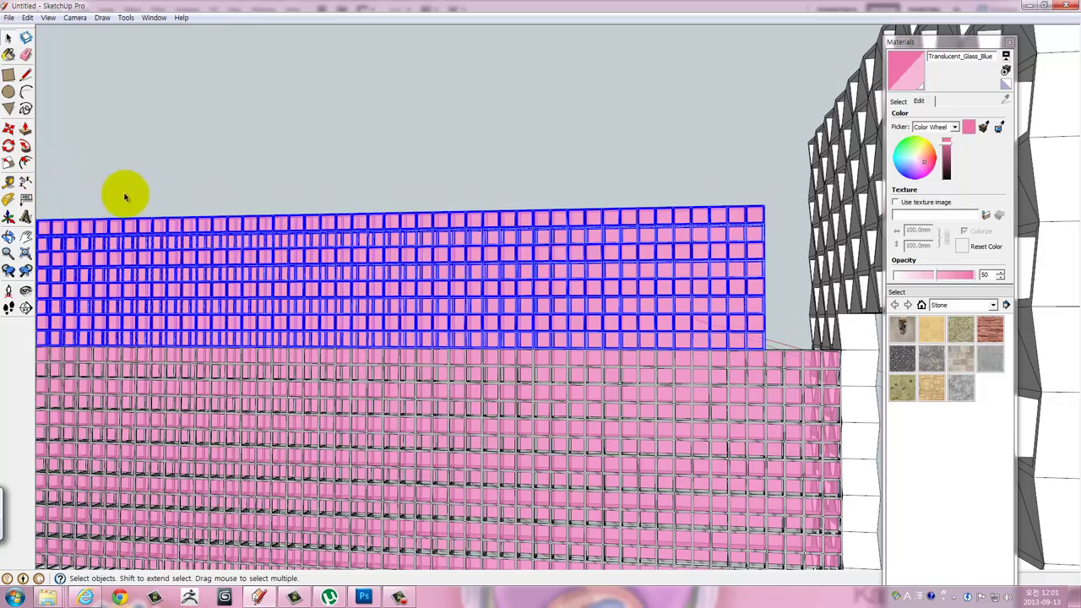
pyautogui.press('Delete')
pyautogui.moveTo(148, 195)
pyautogui.mouseDown(button='middle')
pyautogui.moveTo(379, 273)
pyautogui.moveTo(459, 248)
pyautogui.mouseUp(button='middle')
pyautogui.hotkey('ctrl', 'z')
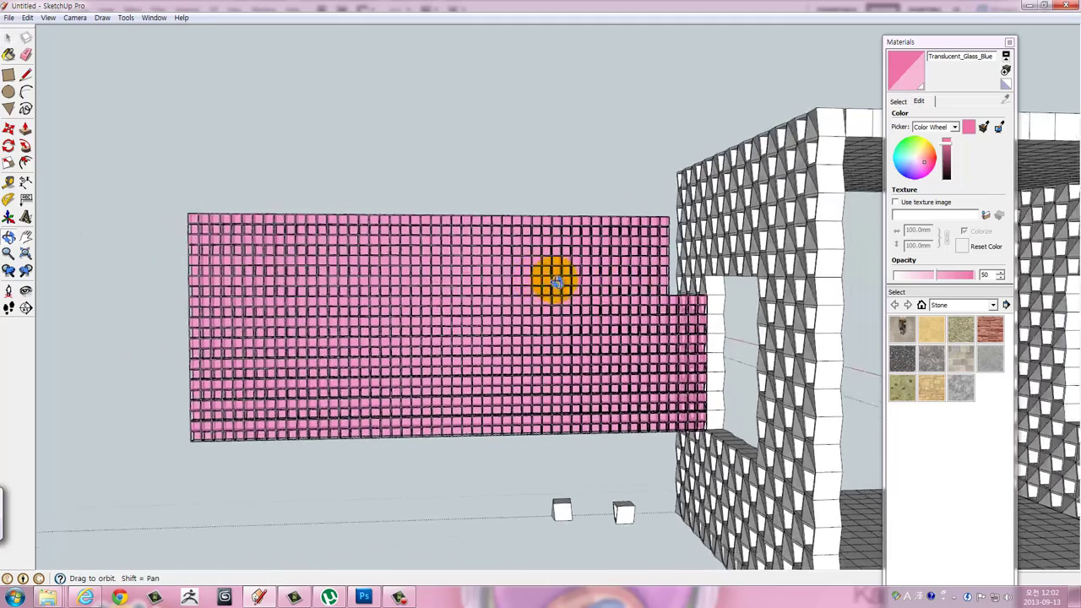
pyautogui.moveTo(552, 280); pyautogui.dragTo(515, 278, button='middle')
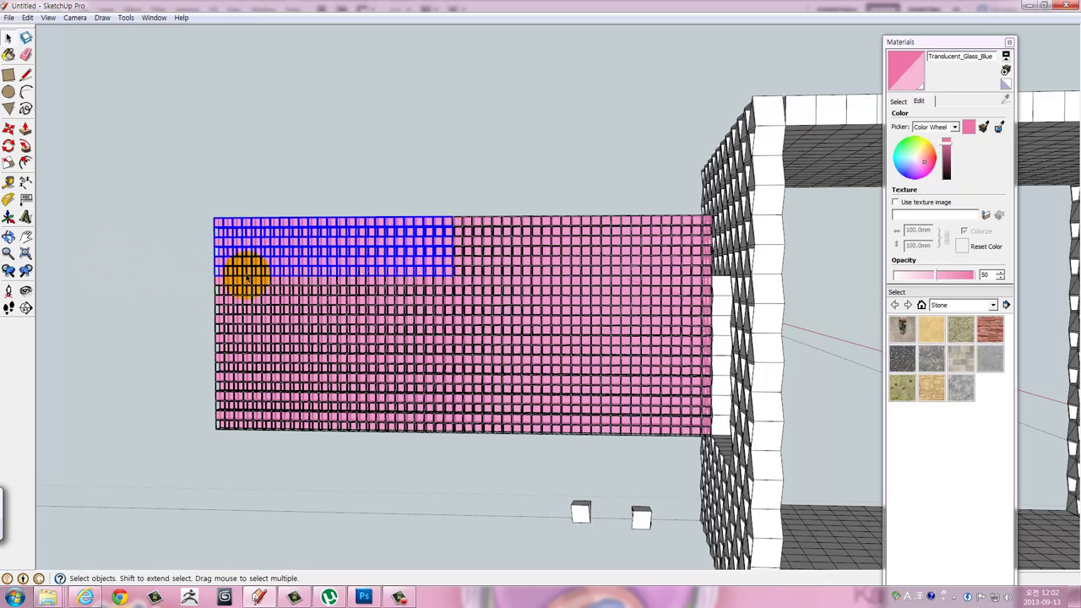
pyautogui.press('Delete')
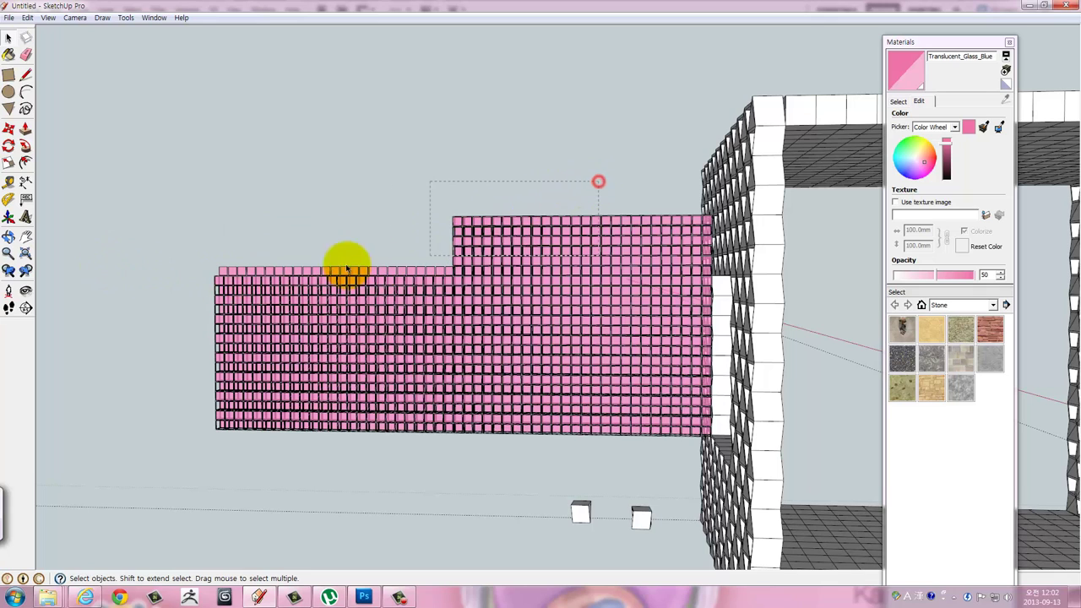
pyautogui.press('Delete')
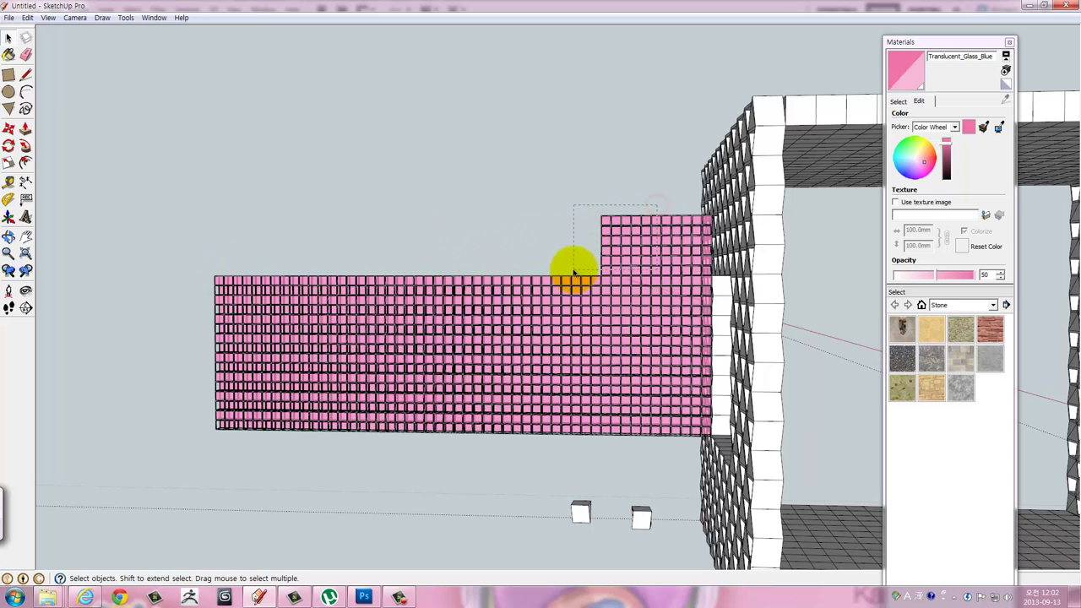
# Delete the last raised block at the grid's corner so the top is flat.
pyautogui.keyDown('shift'); pyautogui.moveTo(661, 293); pyautogui.dragTo(579, 284, button='middle'); pyautogui.keyUp('shift')
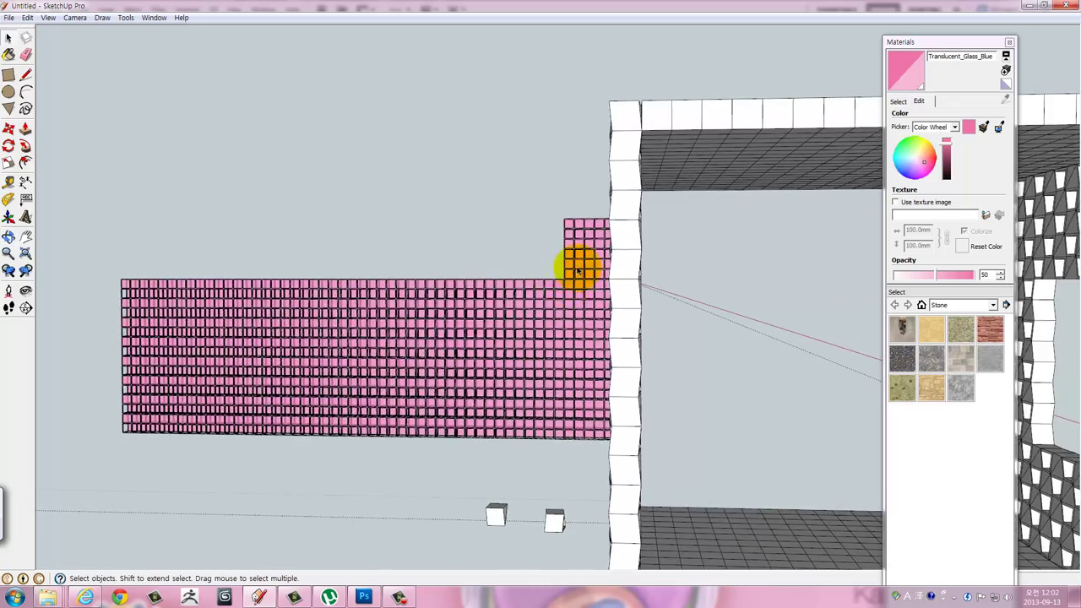
pyautogui.scroll(2, 574, 265)
pyautogui.scroll(1, 575, 277)
pyautogui.scroll(2, 575, 277)
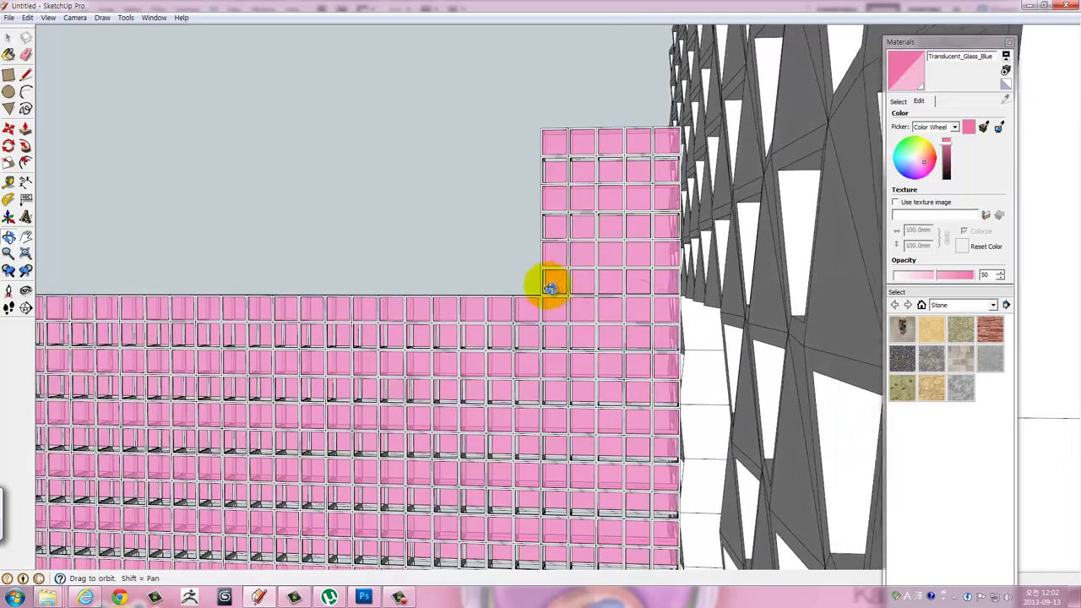
pyautogui.moveTo(550, 285); pyautogui.dragTo(627, 148, button='middle')
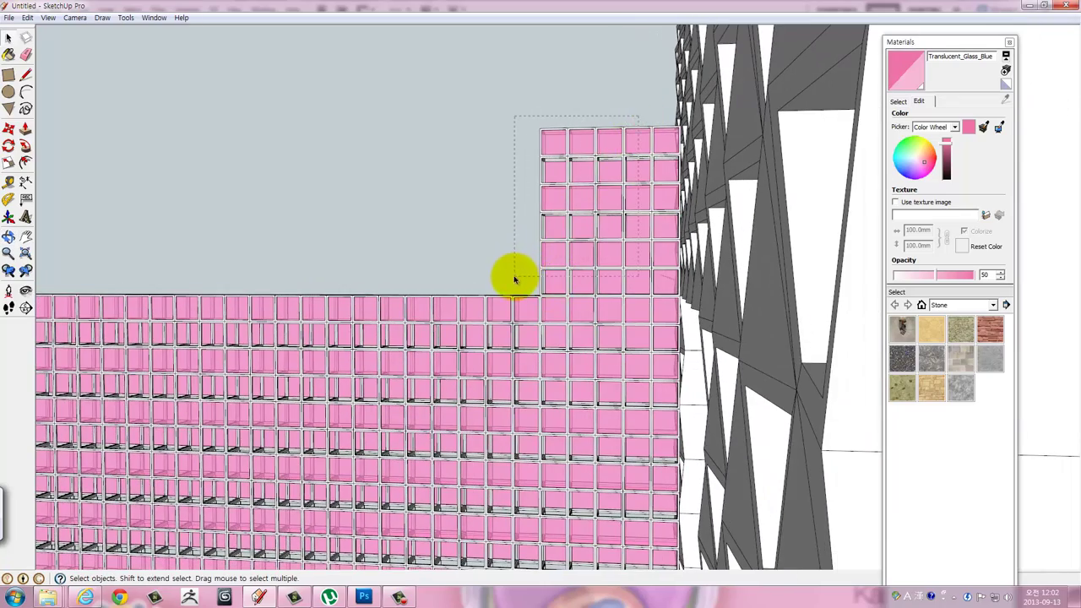
pyautogui.press('Delete')
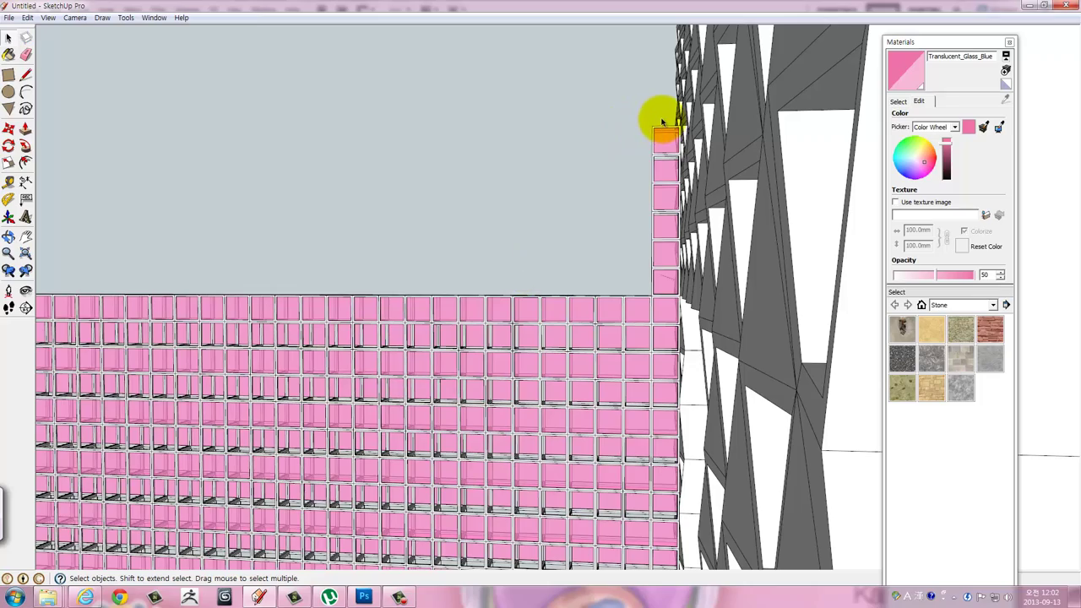
pyautogui.scroll(-3, 599, 278)
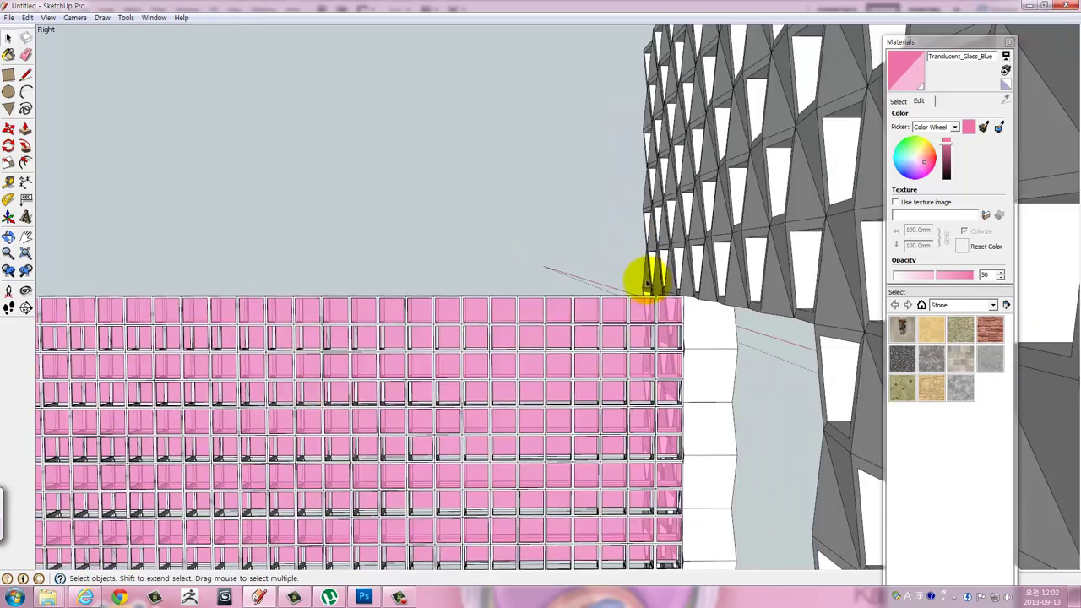
pyautogui.scroll(-3, 640, 289)
pyautogui.moveTo(639, 289)
pyautogui.mouseDown(button='middle')
pyautogui.moveTo(458, 223)
pyautogui.moveTo(493, 213)
pyautogui.moveTo(414, 217)
pyautogui.moveTo(397, 265)
pyautogui.moveTo(663, 246)
pyautogui.moveTo(547, 245)
pyautogui.moveTo(535, 227)
pyautogui.moveTo(634, 217)
pyautogui.moveTo(350, 207)
pyautogui.moveTo(437, 199)
pyautogui.mouseUp(button='middle')
# Select the pink glass grid wall beside the perforated building.
pyautogui.moveTo(438, 198); pyautogui.dragTo(441, 200)
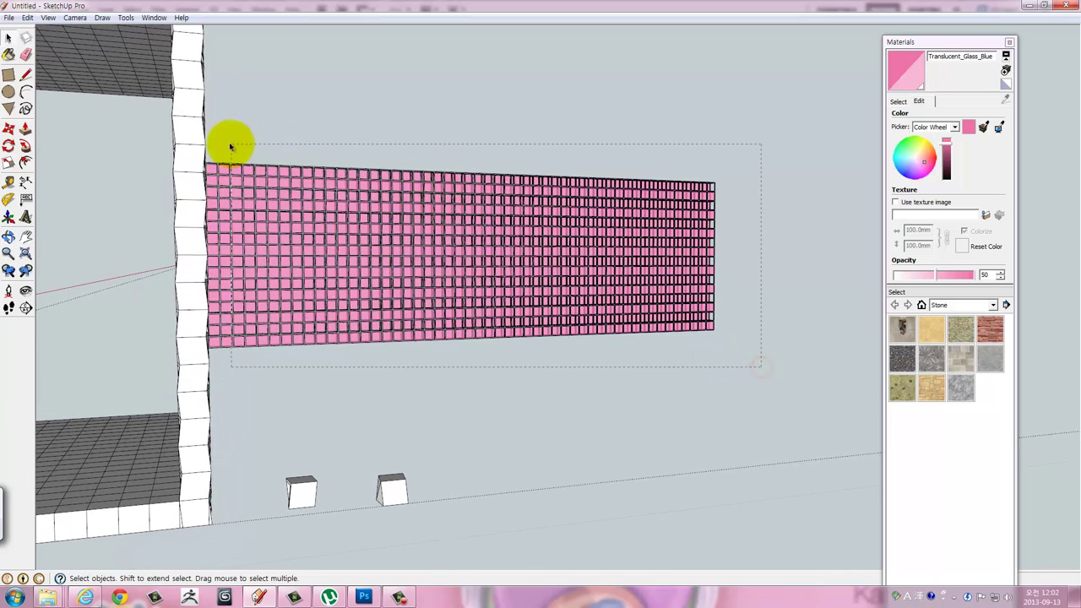
pyautogui.click(374, 282)
pyautogui.moveTo(374, 282)
pyautogui.mouseDown(button='middle')
pyautogui.moveTo(297, 357)
pyautogui.moveTo(552, 379)
pyautogui.moveTo(291, 340)
pyautogui.mouseUp(button='middle')
pyautogui.scroll(5, 550, 234)
pyautogui.scroll(3, 562, 304)
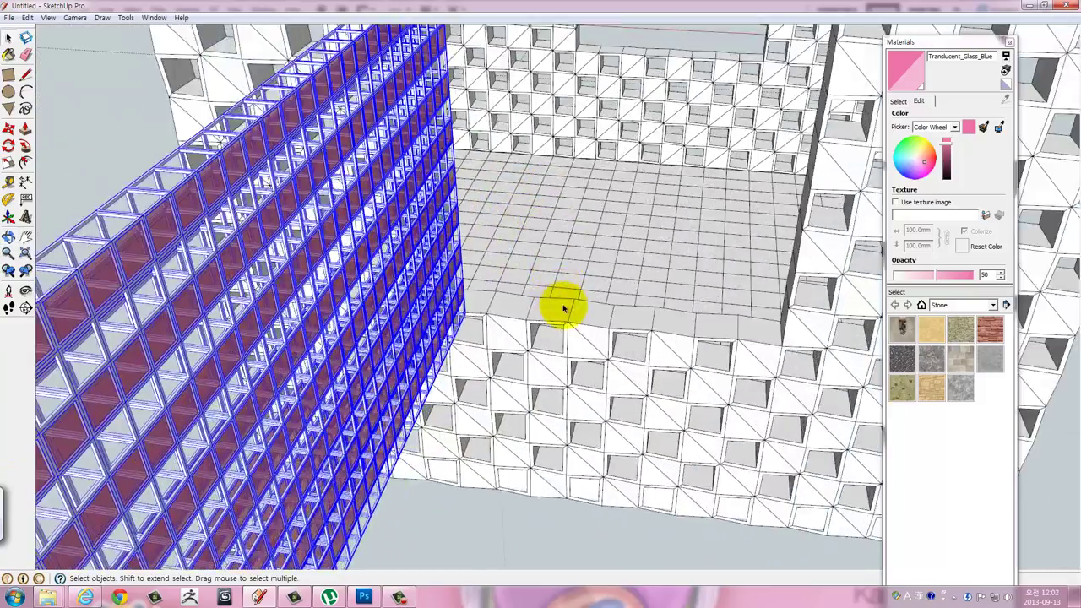
pyautogui.moveTo(562, 307); pyautogui.dragTo(480, 315, button='middle')
pyautogui.scroll(2, 481, 311)
pyautogui.scroll(2, 482, 307)
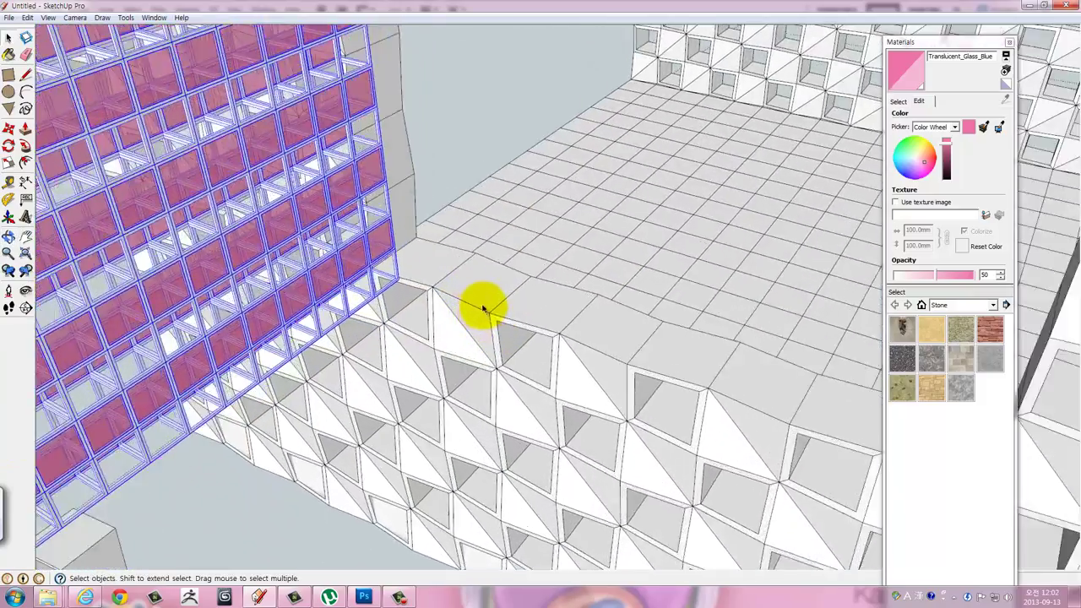
pyautogui.scroll(2, 482, 301)
pyautogui.scroll(2, 341, 292)
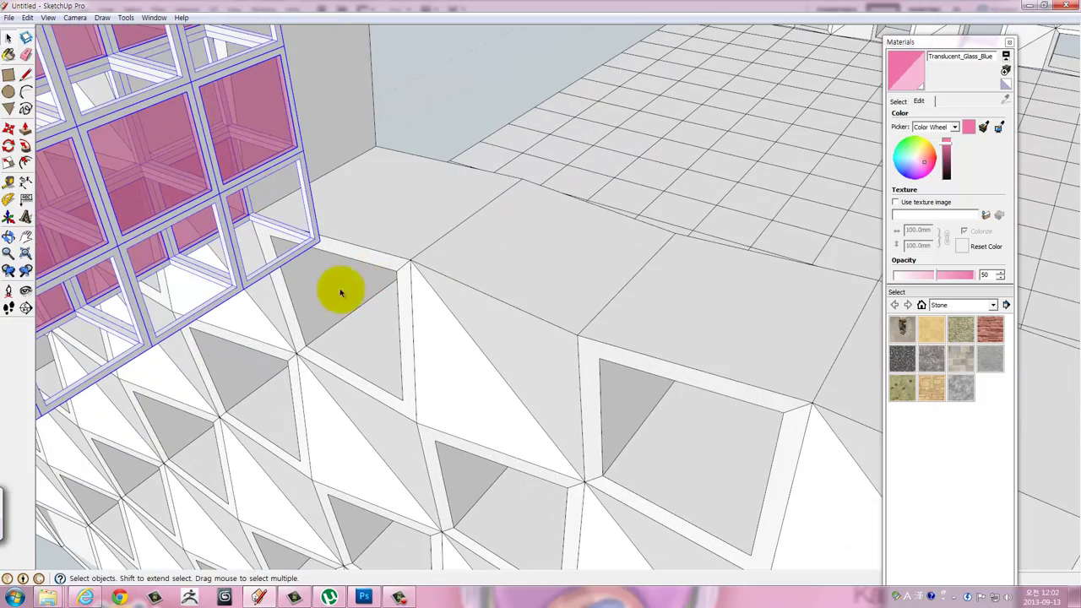
# Ctrl-copy the glass grid and snap the copy to the building's wall corner.
pyautogui.press('ctrl')
pyautogui.click(321, 239)
pyautogui.scroll(-1, 405, 294)
pyautogui.scroll(-1, 410, 294)
pyautogui.scroll(-1, 494, 323)
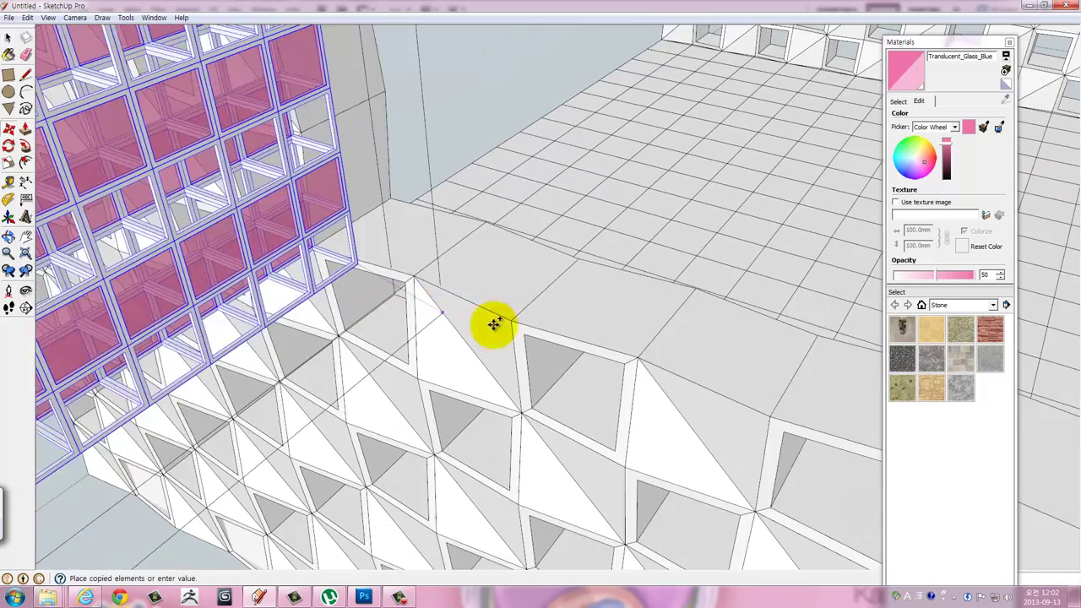
pyautogui.moveTo(494, 323)
pyautogui.mouseDown(button='middle')
pyautogui.moveTo(535, 314)
pyautogui.moveTo(205, 277)
pyautogui.moveTo(482, 381)
pyautogui.mouseUp(button='middle')
pyautogui.scroll(3, 391, 336)
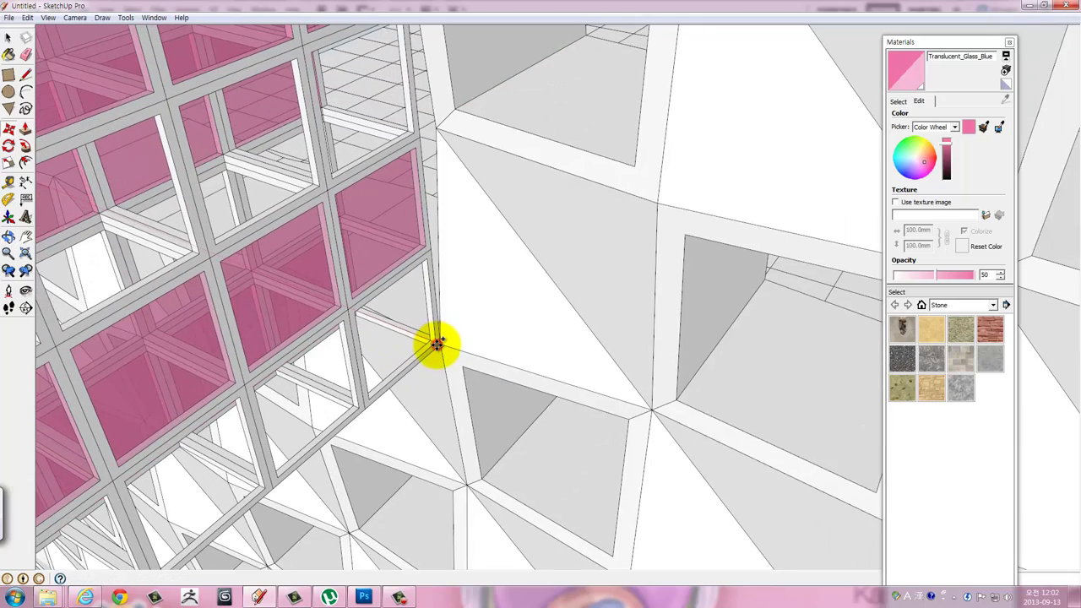
pyautogui.click(437, 345)
pyautogui.scroll(-10, 434, 346)
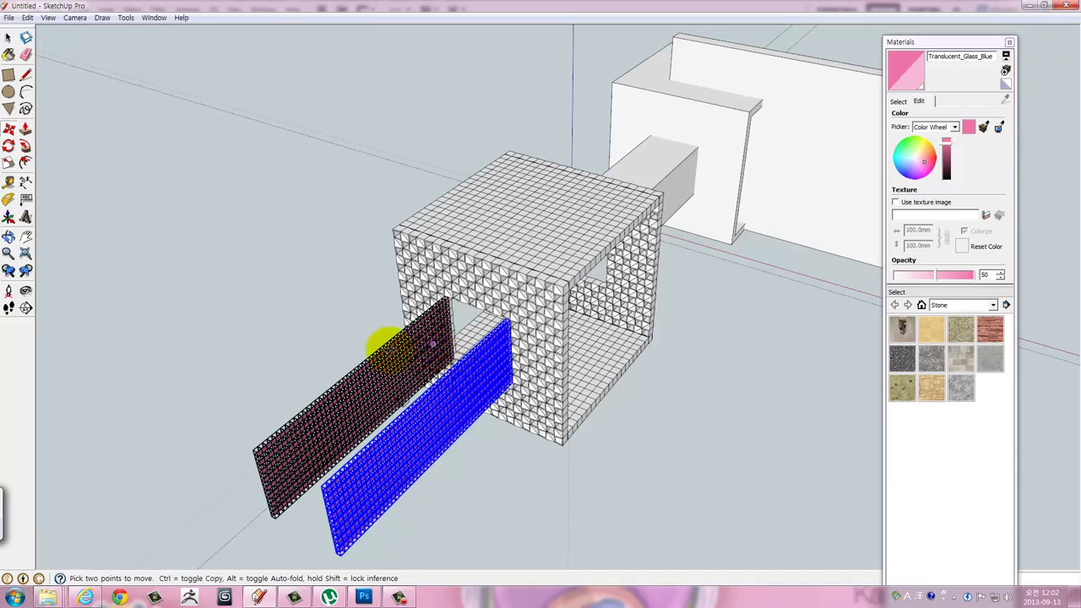
pyautogui.moveTo(386, 350)
pyautogui.mouseDown(button='middle')
pyautogui.moveTo(634, 282)
pyautogui.moveTo(762, 230)
pyautogui.moveTo(521, 256)
pyautogui.moveTo(731, 188)
pyautogui.moveTo(602, 247)
pyautogui.moveTo(803, 241)
pyautogui.moveTo(707, 242)
pyautogui.moveTo(513, 367)
pyautogui.moveTo(514, 405)
pyautogui.moveTo(237, 442)
pyautogui.moveTo(8, 405)
pyautogui.moveTo(571, 310)
pyautogui.moveTo(379, 266)
pyautogui.moveTo(644, 259)
pyautogui.moveTo(625, 329)
pyautogui.moveTo(381, 304)
pyautogui.moveTo(442, 285)
pyautogui.moveTo(342, 376)
pyautogui.moveTo(92, 284)
pyautogui.moveTo(116, 263)
pyautogui.moveTo(463, 253)
pyautogui.moveTo(464, 244)
pyautogui.moveTo(226, 251)
pyautogui.moveTo(417, 259)
pyautogui.moveTo(506, 330)
pyautogui.moveTo(612, 346)
pyautogui.moveTo(676, 285)
pyautogui.moveTo(744, 254)
pyautogui.moveTo(789, 265)
pyautogui.moveTo(784, 393)
pyautogui.moveTo(723, 379)
pyautogui.moveTo(738, 369)
pyautogui.moveTo(758, 376)
pyautogui.mouseUp(button='middle')
pyautogui.press('space')
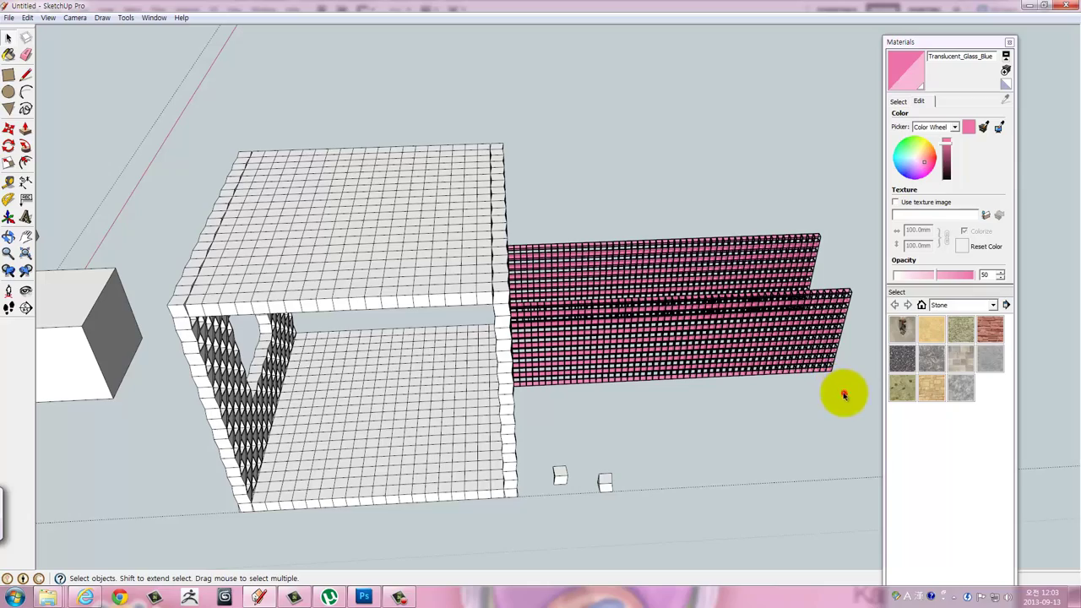
# Delete the selected grid panels, then undo the deletion.
pyautogui.moveTo(635, 265)
pyautogui.mouseDown(button='middle')
pyautogui.moveTo(591, 262)
pyautogui.moveTo(568, 381)
pyautogui.moveTo(544, 312)
pyautogui.moveTo(599, 307)
pyautogui.moveTo(595, 332)
pyautogui.mouseUp(button='middle')
pyautogui.scroll(2, 594, 253)
pyautogui.scroll(3, 582, 255)
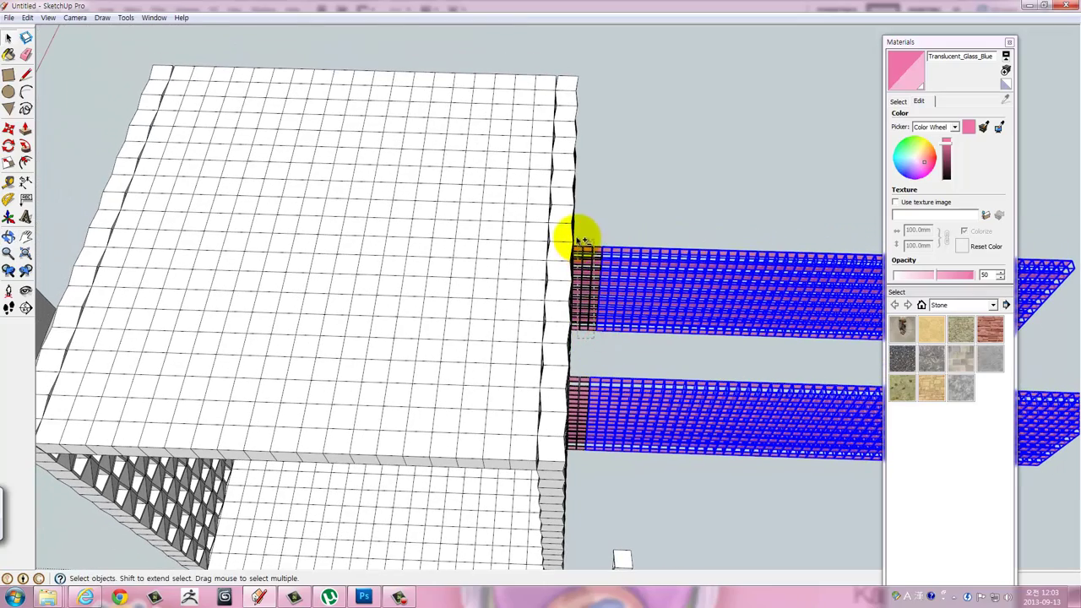
pyautogui.moveTo(619, 365)
pyautogui.mouseDown(button='middle')
pyautogui.moveTo(611, 299)
pyautogui.moveTo(639, 321)
pyautogui.moveTo(473, 299)
pyautogui.moveTo(512, 309)
pyautogui.moveTo(658, 274)
pyautogui.moveTo(453, 344)
pyautogui.mouseUp(button='middle')
pyautogui.press('Delete')
pyautogui.hotkey('ctrl', 'z')
pyautogui.moveTo(361, 336)
pyautogui.mouseDown(button='middle')
pyautogui.moveTo(599, 299)
pyautogui.moveTo(763, 316)
pyautogui.moveTo(574, 189)
pyautogui.moveTo(647, 331)
pyautogui.moveTo(656, 306)
pyautogui.moveTo(605, 313)
pyautogui.moveTo(622, 321)
pyautogui.moveTo(619, 307)
pyautogui.moveTo(541, 276)
pyautogui.moveTo(566, 284)
pyautogui.moveTo(579, 261)
pyautogui.moveTo(578, 279)
pyautogui.mouseUp(button='middle')
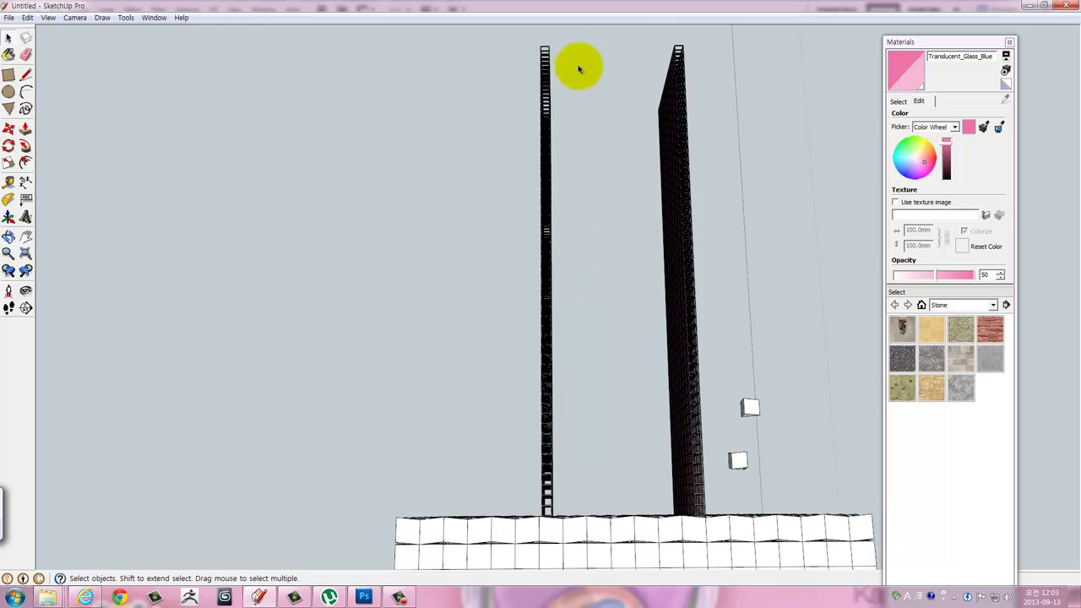
# Group the left tall glass-block slab into its own object.
pyautogui.click(502, 477)
pyautogui.moveTo(502, 477)
pyautogui.mouseDown(button='middle')
pyautogui.moveTo(594, 439)
pyautogui.moveTo(386, 367)
pyautogui.moveTo(587, 254)
pyautogui.moveTo(565, 245)
pyautogui.mouseUp(button='middle')
pyautogui.click(75, 17)
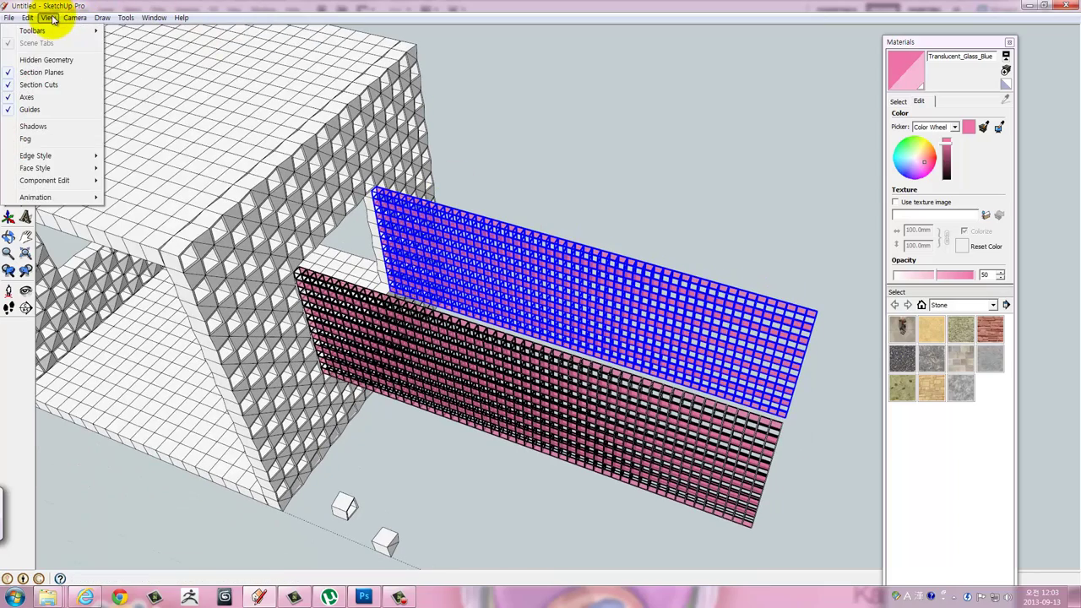
pyautogui.rightClick(486, 268)
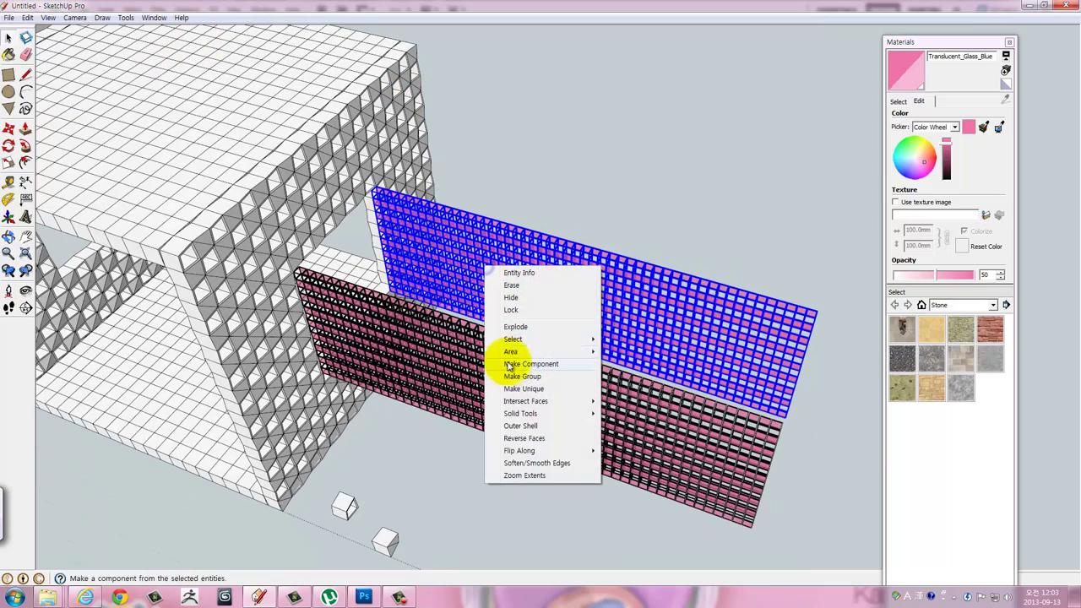
pyautogui.click(517, 378)
# Group the second glass-block slab as well, then clear the selection.
pyautogui.moveTo(562, 189)
pyautogui.mouseDown(button='middle')
pyautogui.moveTo(714, 367)
pyautogui.moveTo(397, 313)
pyautogui.moveTo(579, 306)
pyautogui.moveTo(566, 302)
pyautogui.moveTo(494, 381)
pyautogui.moveTo(526, 367)
pyautogui.moveTo(536, 379)
pyautogui.moveTo(564, 380)
pyautogui.moveTo(567, 313)
pyautogui.mouseUp(button='middle')
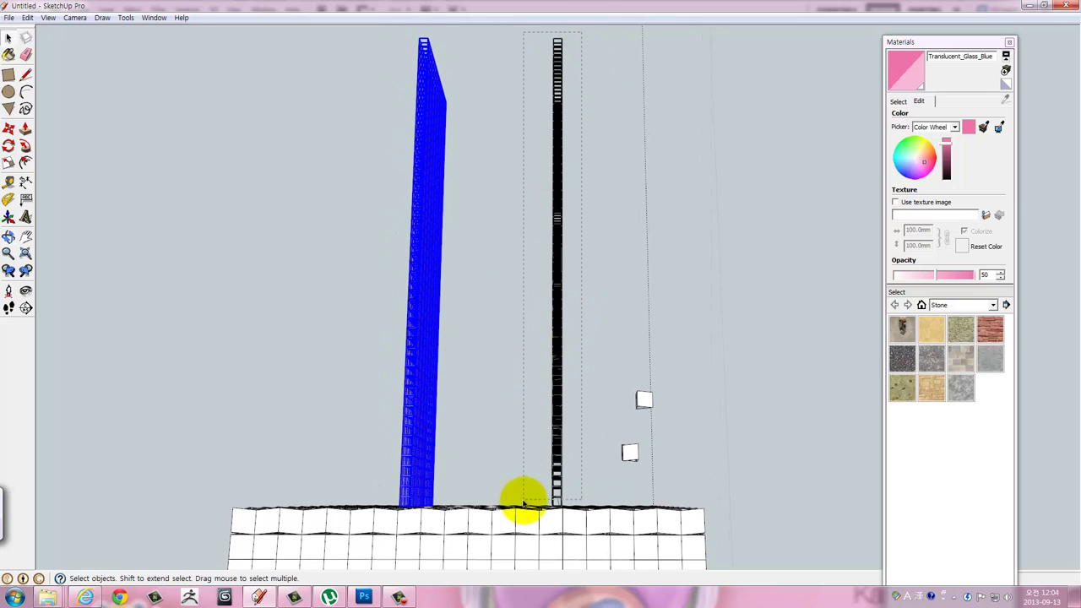
pyautogui.moveTo(523, 505)
pyautogui.mouseDown(button='middle')
pyautogui.moveTo(712, 429)
pyautogui.moveTo(480, 358)
pyautogui.mouseUp(button='middle')
pyautogui.rightClick(532, 302)
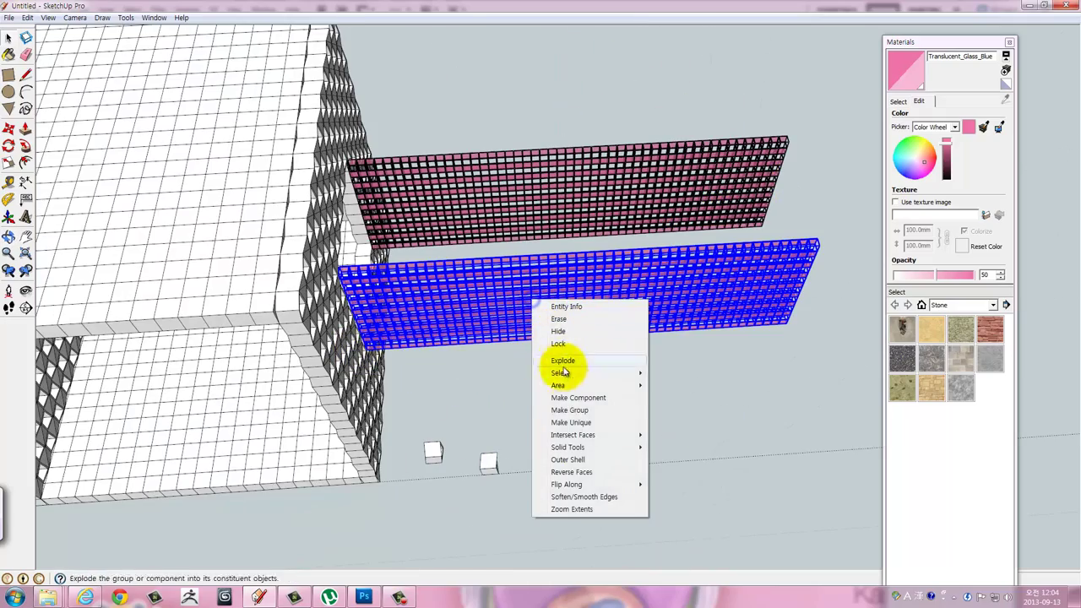
pyautogui.click(568, 411)
pyautogui.click(627, 417)
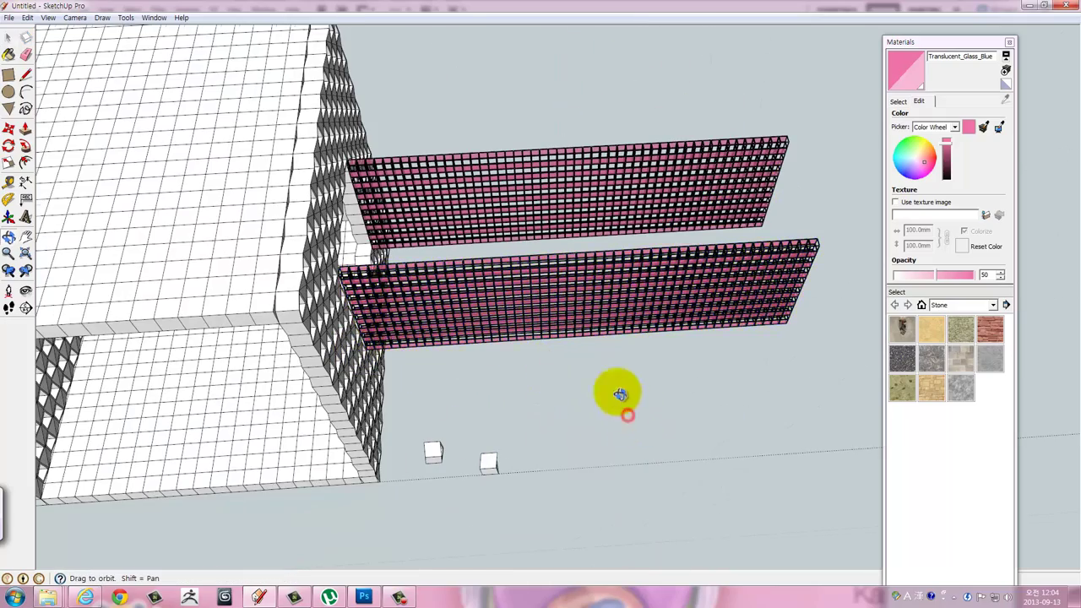
pyautogui.moveTo(622, 391)
pyautogui.mouseDown(button='middle')
pyautogui.moveTo(550, 326)
pyautogui.moveTo(349, 248)
pyautogui.moveTo(449, 254)
pyautogui.moveTo(416, 243)
pyautogui.moveTo(448, 285)
pyautogui.moveTo(526, 318)
pyautogui.moveTo(515, 306)
pyautogui.mouseUp(button='middle')
pyautogui.scroll(2, 524, 322)
# Copy one glass-block wall with Move+Ctrl.
pyautogui.scroll(2, 524, 357)
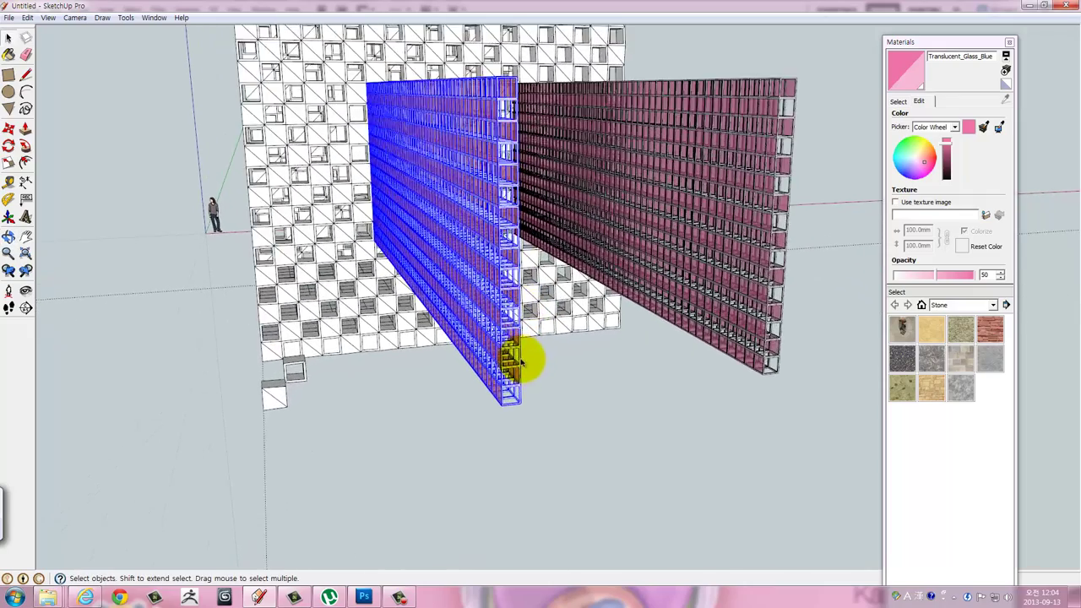
pyautogui.scroll(2, 512, 405)
pyautogui.scroll(3, 523, 434)
pyautogui.scroll(-3, 523, 432)
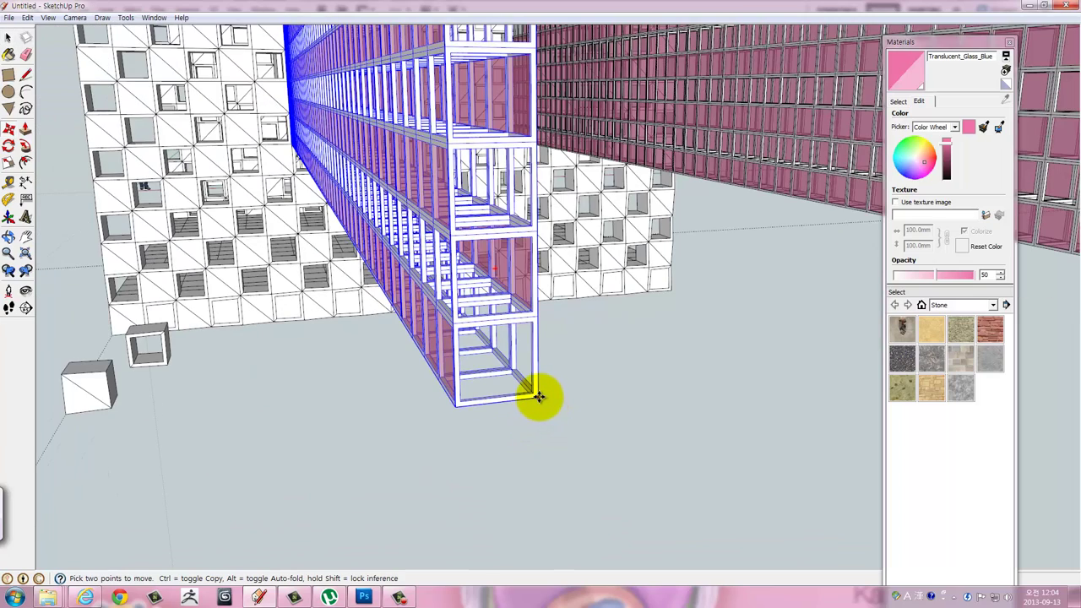
pyautogui.moveTo(639, 126)
pyautogui.mouseDown(button='middle')
pyautogui.moveTo(616, 102)
pyautogui.moveTo(622, 374)
pyautogui.moveTo(608, 407)
pyautogui.moveTo(476, 309)
pyautogui.moveTo(603, 345)
pyautogui.moveTo(622, 386)
pyautogui.moveTo(572, 270)
pyautogui.moveTo(568, 308)
pyautogui.moveTo(549, 229)
pyautogui.moveTo(535, 313)
pyautogui.mouseUp(button='middle')
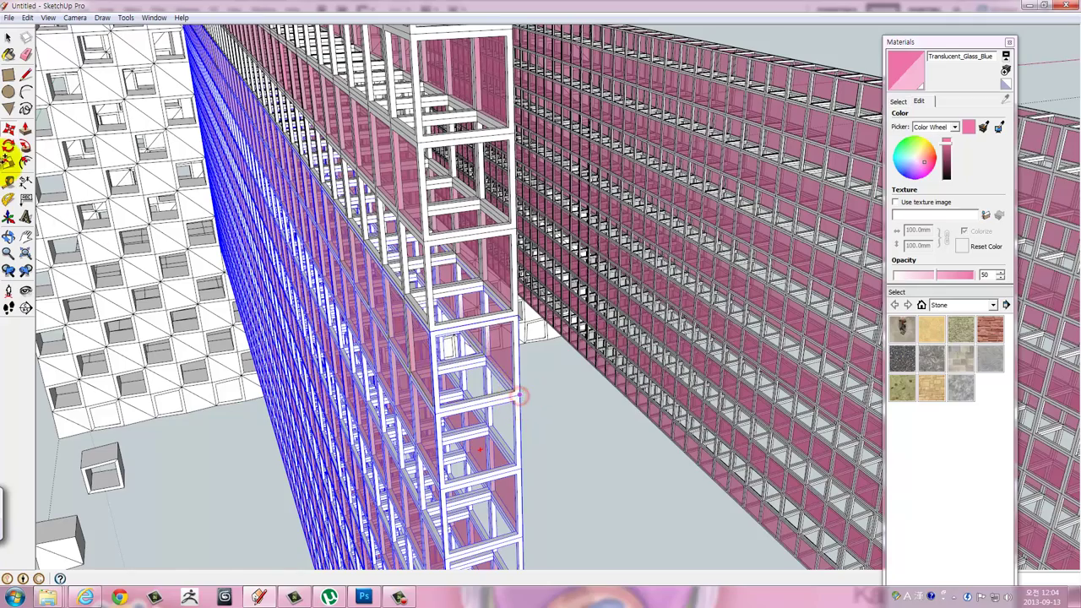
pyautogui.click(519, 395)
# Rotate the copy 90° so it lies flat across the tops of both walls.
pyautogui.moveTo(383, 263)
pyautogui.mouseDown(button='middle')
pyautogui.moveTo(203, 321)
pyautogui.moveTo(543, 366)
pyautogui.mouseUp(button='middle')
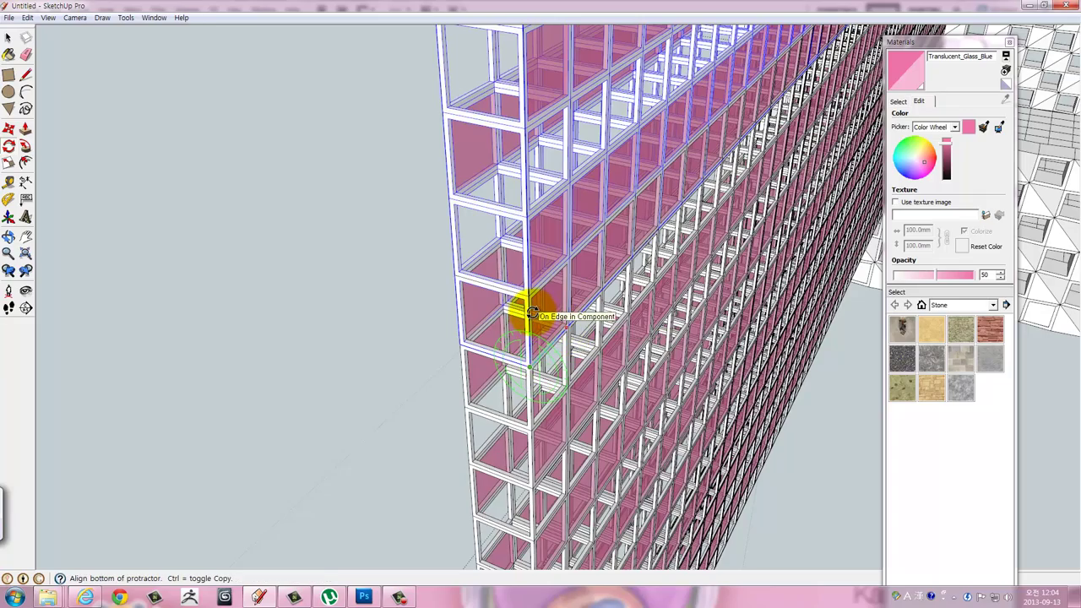
pyautogui.click(530, 313)
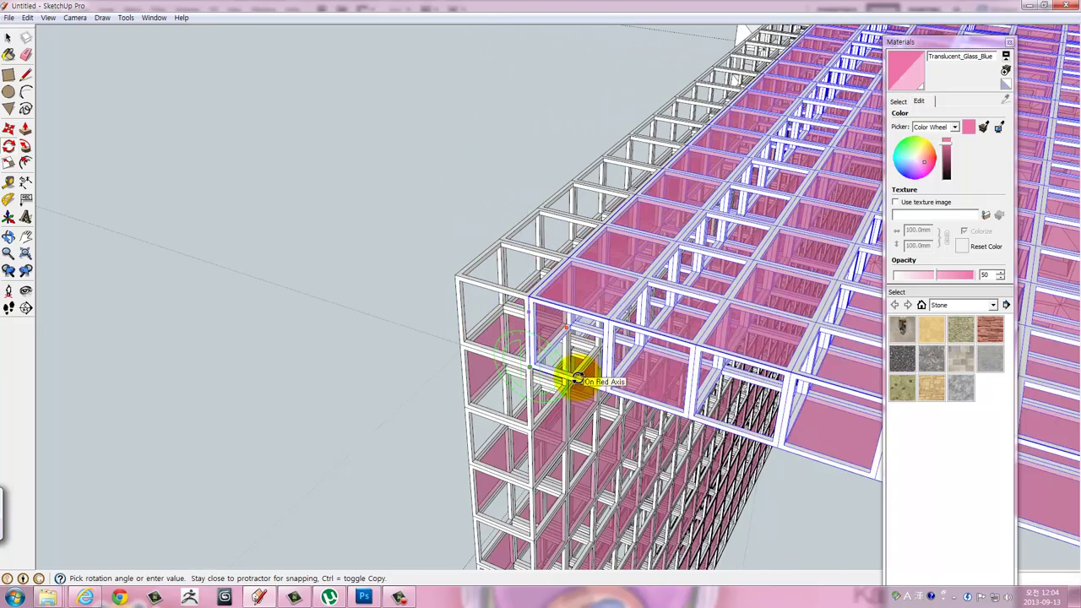
pyautogui.scroll(-3, 583, 367)
pyautogui.moveTo(619, 347)
pyautogui.mouseDown(button='middle')
pyautogui.moveTo(241, 244)
pyautogui.moveTo(414, 134)
pyautogui.moveTo(423, 113)
pyautogui.moveTo(482, 90)
pyautogui.moveTo(521, 96)
pyautogui.moveTo(457, 129)
pyautogui.mouseUp(button='middle')
pyautogui.scroll(-5, 457, 129)
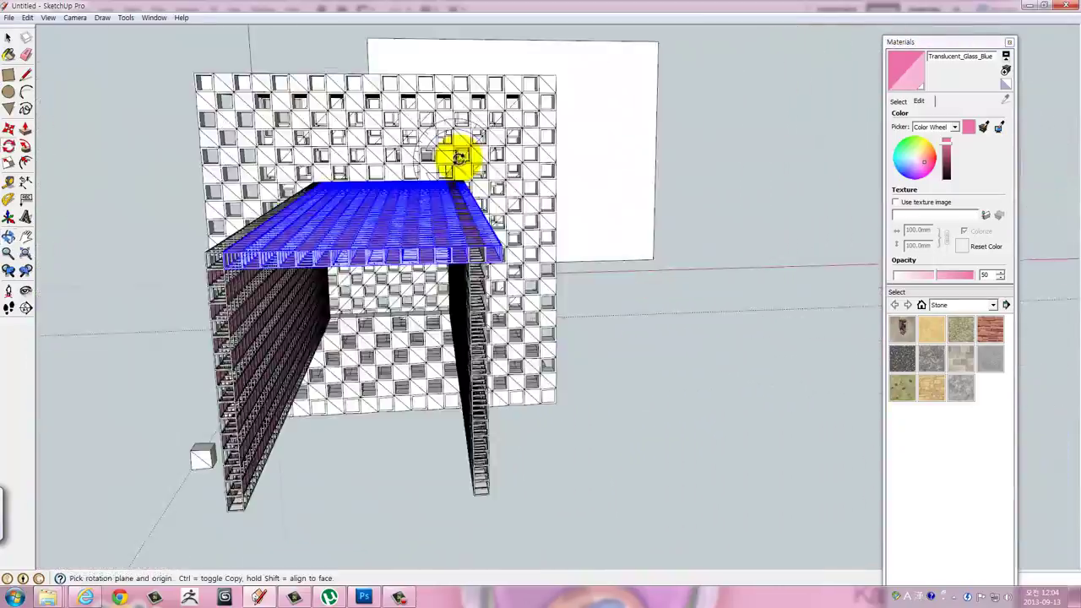
pyautogui.scroll(-2, 456, 154)
pyautogui.moveTo(451, 169)
pyautogui.mouseDown(button='middle')
pyautogui.moveTo(475, 161)
pyautogui.moveTo(651, 188)
pyautogui.moveTo(645, 244)
pyautogui.moveTo(596, 311)
pyautogui.moveTo(570, 289)
pyautogui.mouseUp(button='middle')
pyautogui.doubleClick(594, 312)
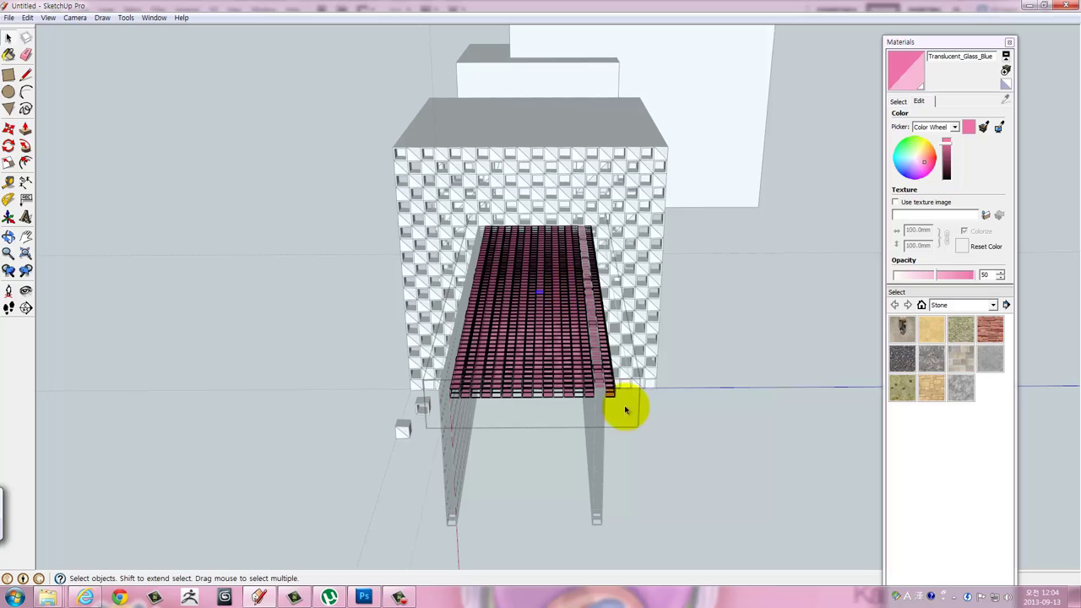
# Select the entire pink glass-block tube with a triple-click.
pyautogui.moveTo(629, 415); pyautogui.dragTo(621, 415, button='middle')
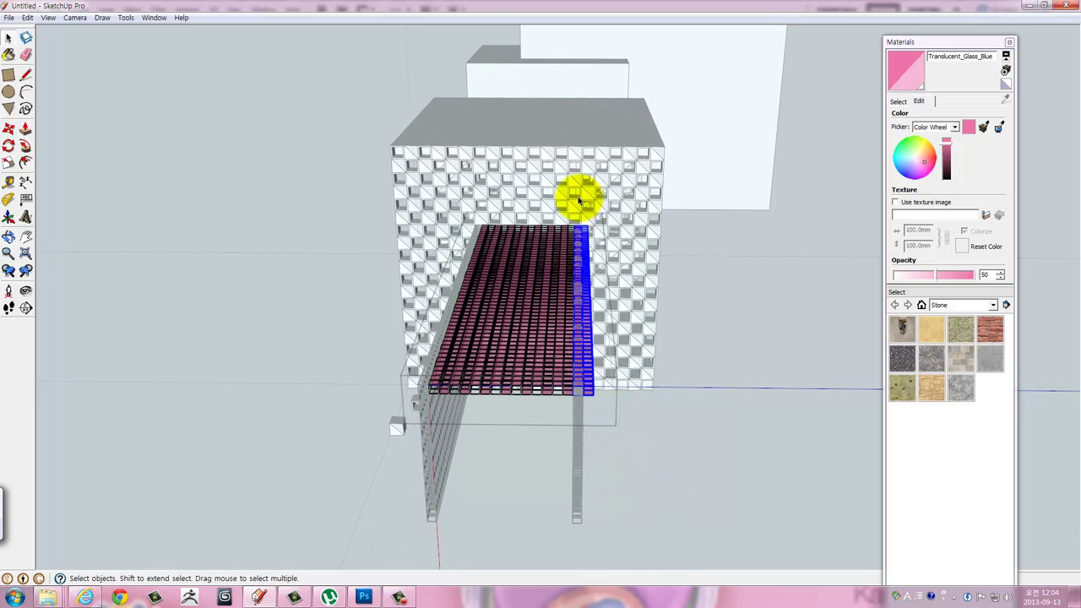
pyautogui.moveTo(737, 386)
pyautogui.mouseDown(button='middle')
pyautogui.moveTo(639, 229)
pyautogui.moveTo(557, 269)
pyautogui.moveTo(736, 254)
pyautogui.moveTo(515, 282)
pyautogui.moveTo(737, 283)
pyautogui.moveTo(752, 319)
pyautogui.moveTo(519, 217)
pyautogui.moveTo(664, 294)
pyautogui.moveTo(760, 304)
pyautogui.mouseUp(button='middle')
pyautogui.tripleClick(759, 304)
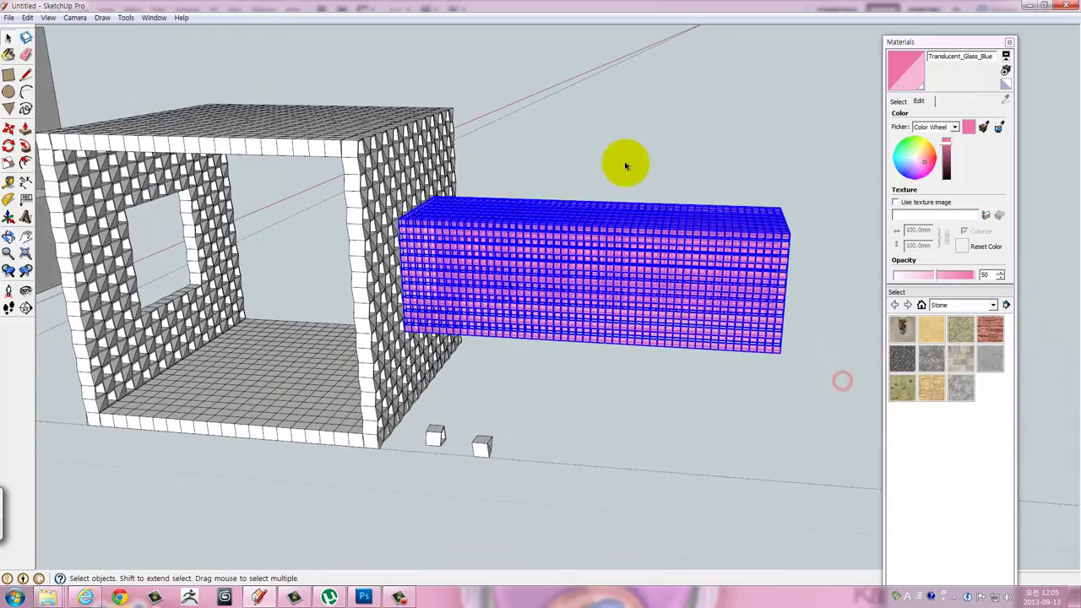
pyautogui.scroll(2, 761, 357)
pyautogui.scroll(3, 796, 361)
pyautogui.scroll(3, 794, 366)
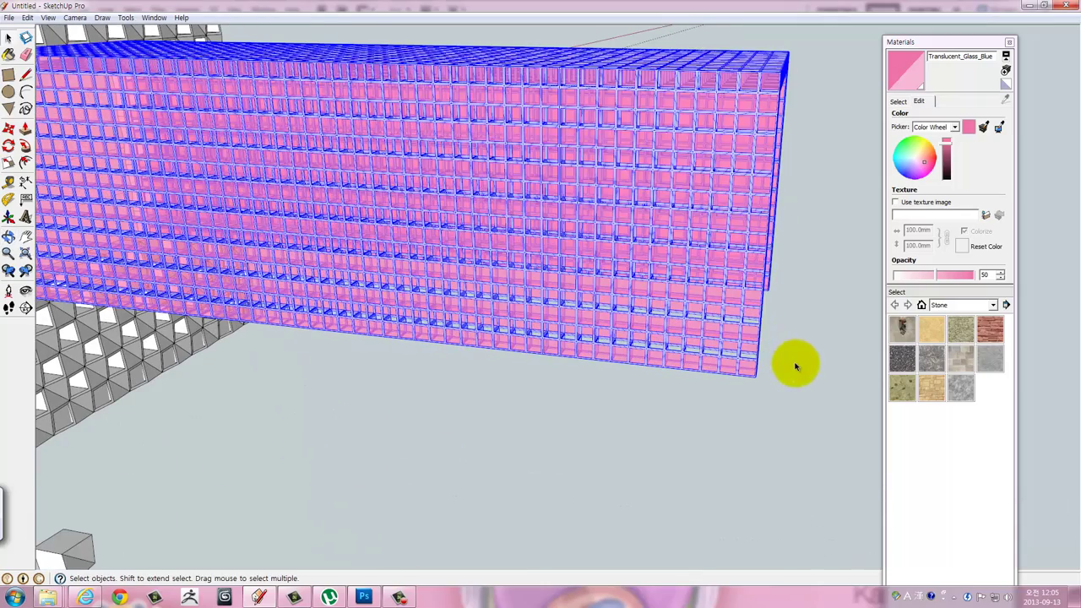
pyautogui.scroll(2, 752, 379)
pyautogui.scroll(2, 764, 385)
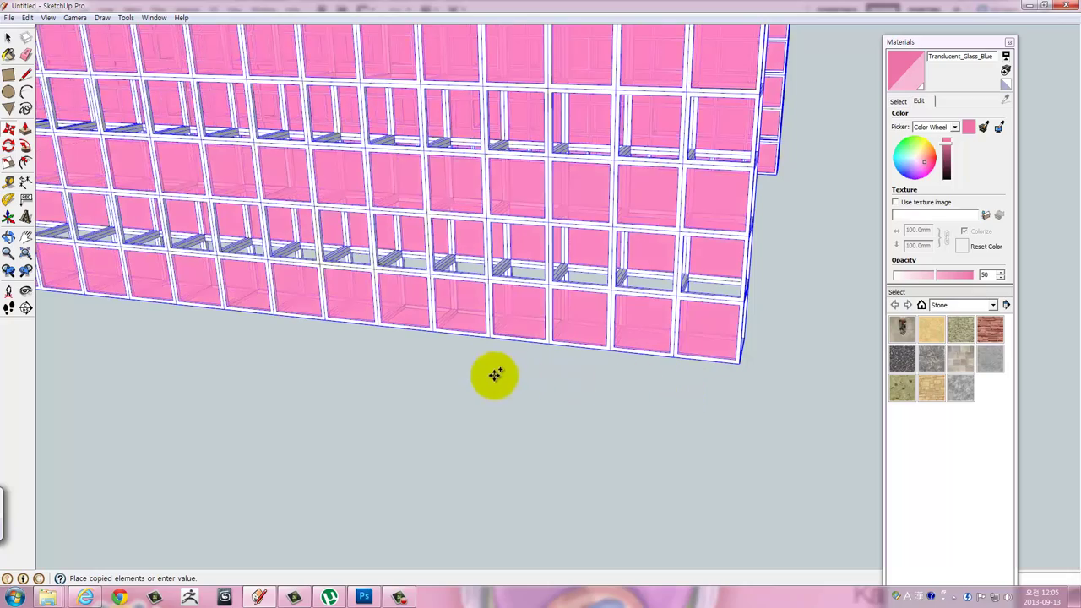
pyautogui.scroll(-2, 461, 366)
pyautogui.scroll(-2, 277, 328)
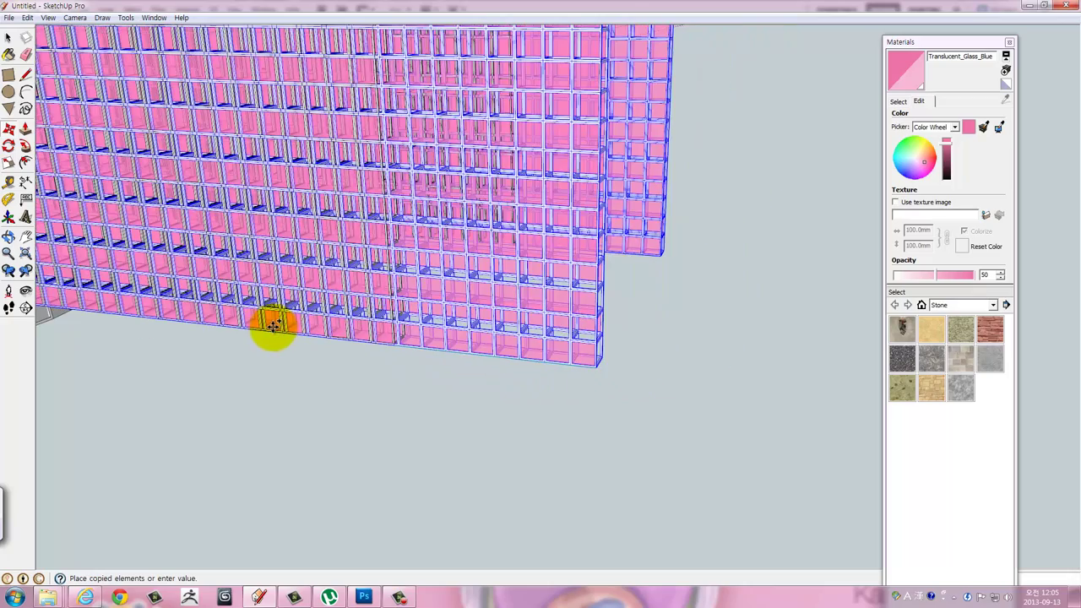
pyautogui.scroll(-1, 277, 328)
pyautogui.scroll(-2, 275, 327)
pyautogui.scroll(-3, 272, 325)
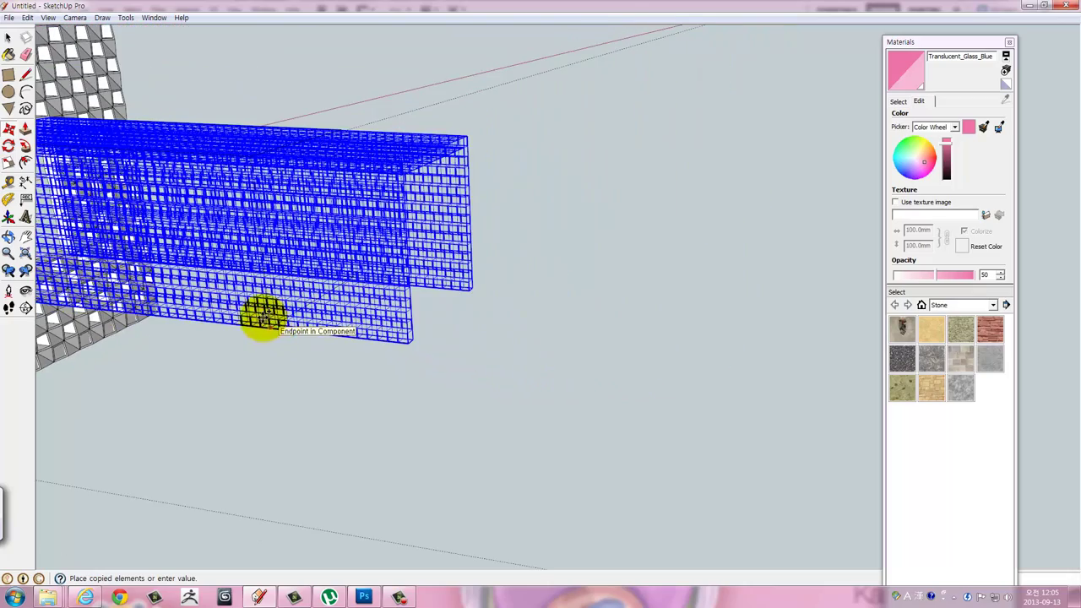
# Check the tube copy extending from the cube's opposite side.
pyautogui.moveTo(264, 317)
pyautogui.mouseDown(button='middle')
pyautogui.moveTo(730, 300)
pyautogui.moveTo(364, 299)
pyautogui.mouseUp(button='middle')
pyautogui.scroll(2, 353, 313)
pyautogui.scroll(2, 362, 332)
pyautogui.scroll(2, 365, 340)
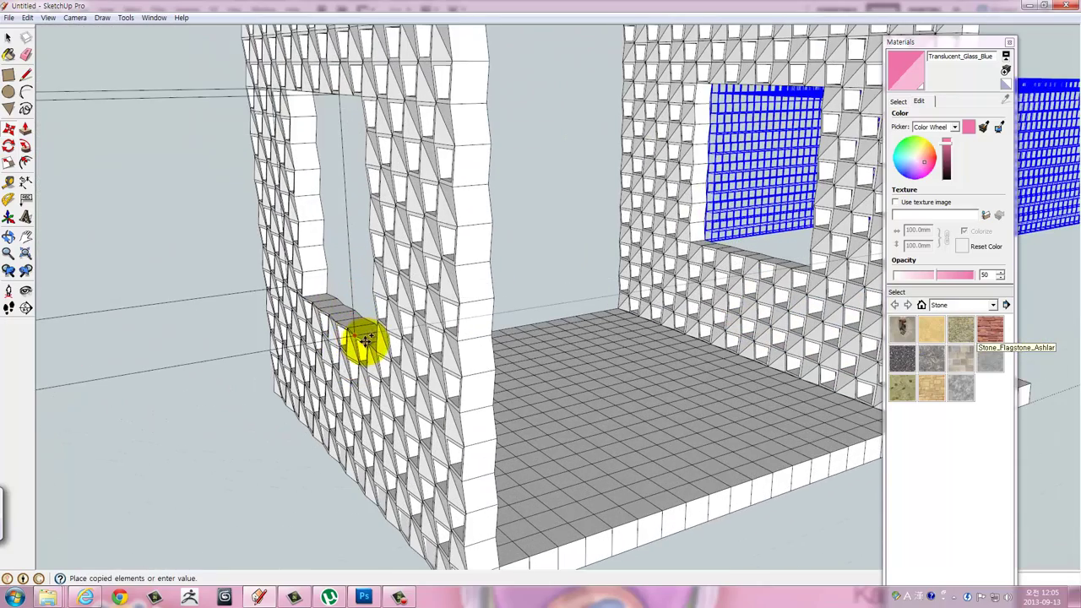
pyautogui.scroll(1, 369, 346)
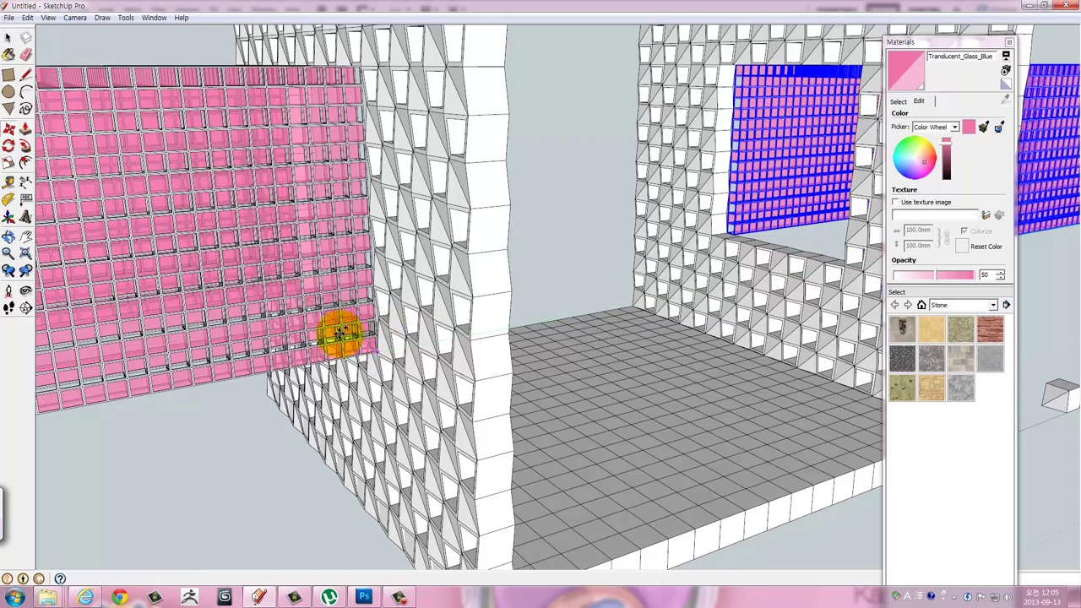
pyautogui.moveTo(322, 335)
pyautogui.mouseDown(button='middle')
pyautogui.moveTo(461, 326)
pyautogui.moveTo(579, 229)
pyautogui.moveTo(661, 331)
pyautogui.mouseUp(button='middle')
pyautogui.scroll(-2, 467, 323)
pyautogui.scroll(-2, 467, 324)
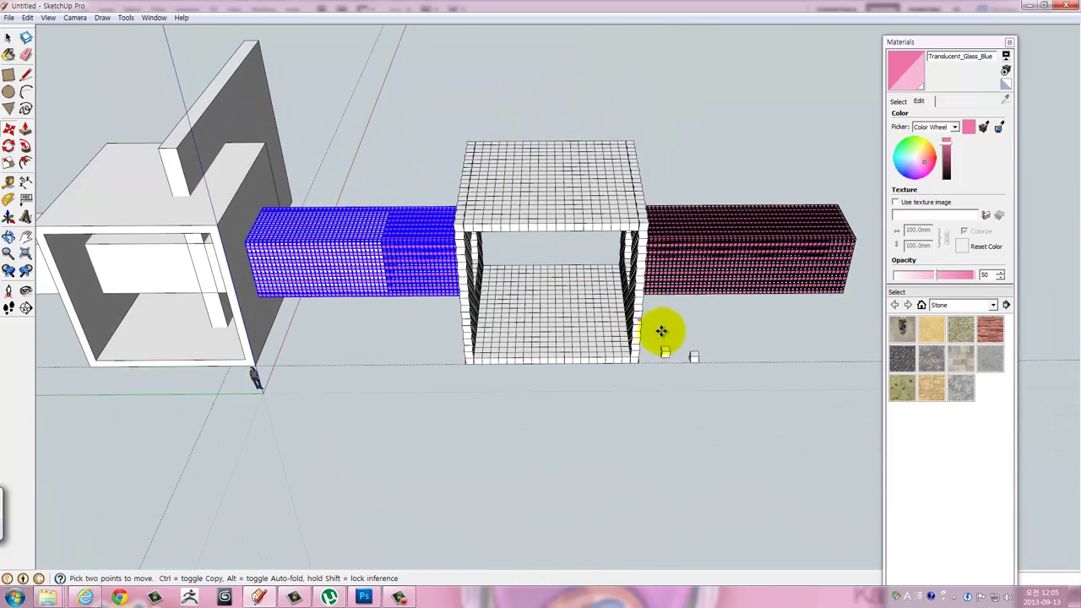
# Select the white box structure and add Layer1 in the Layers panel.
pyautogui.click(704, 334)
pyautogui.moveTo(437, 116); pyautogui.dragTo(422, 108)
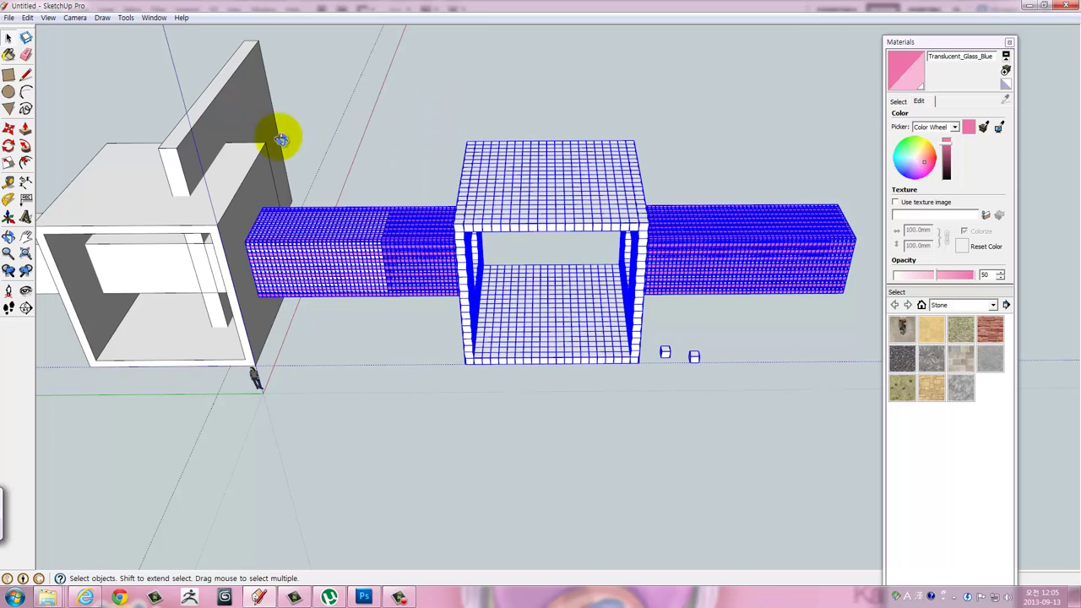
pyautogui.moveTo(278, 132)
pyautogui.mouseDown(button='middle')
pyautogui.moveTo(466, 133)
pyautogui.moveTo(453, 152)
pyautogui.mouseUp(button='middle')
pyautogui.click(354, 175)
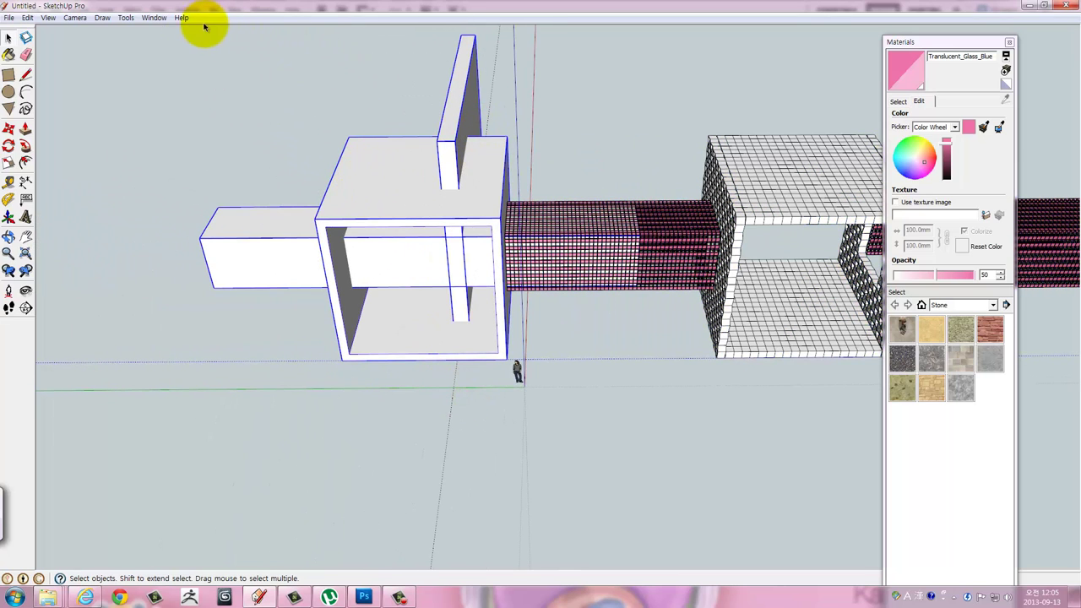
pyautogui.click(151, 19)
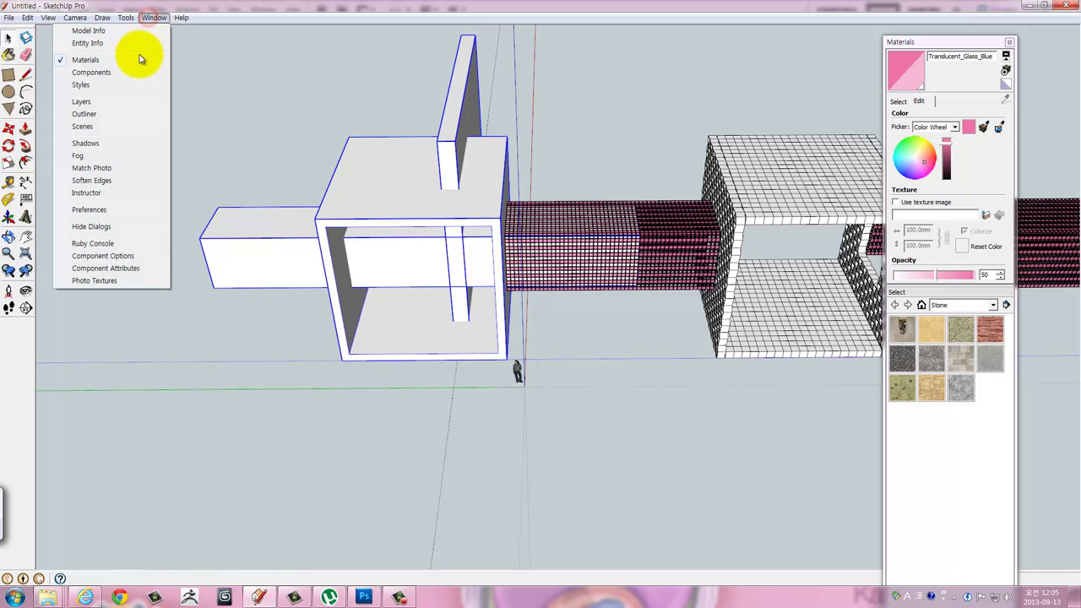
pyautogui.click(122, 102)
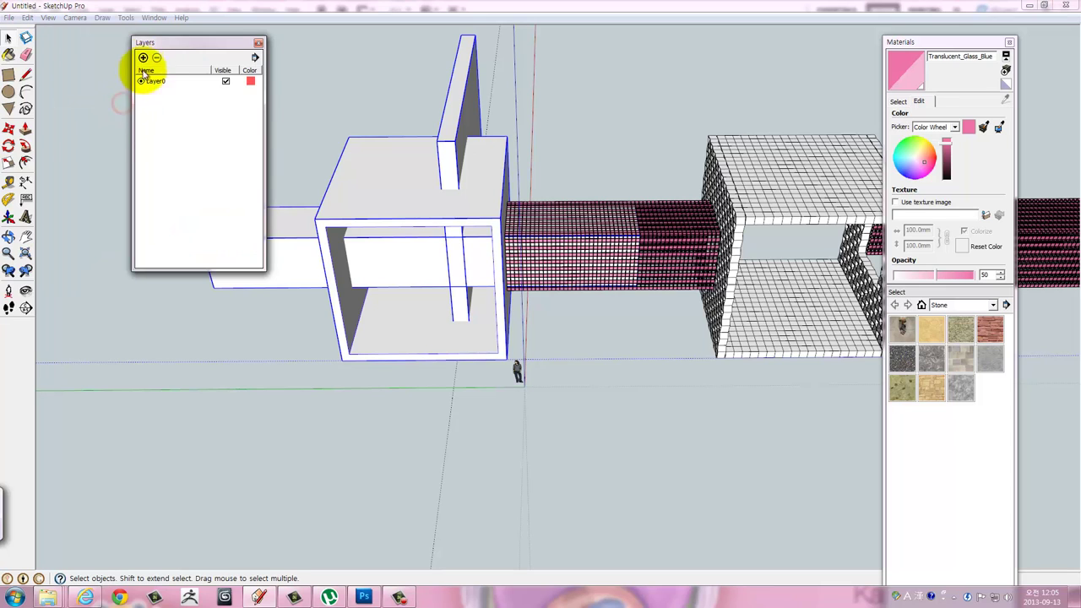
# Assign the white box to Layer1 via Entity Info and hide Layer1.
pyautogui.rightClick(377, 177)
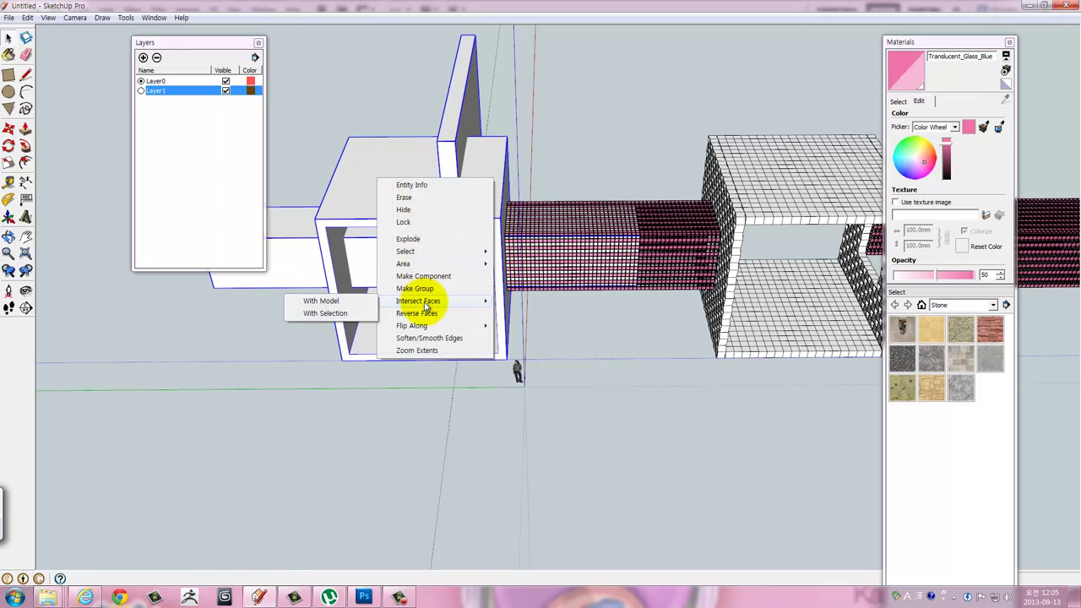
pyautogui.click(413, 188)
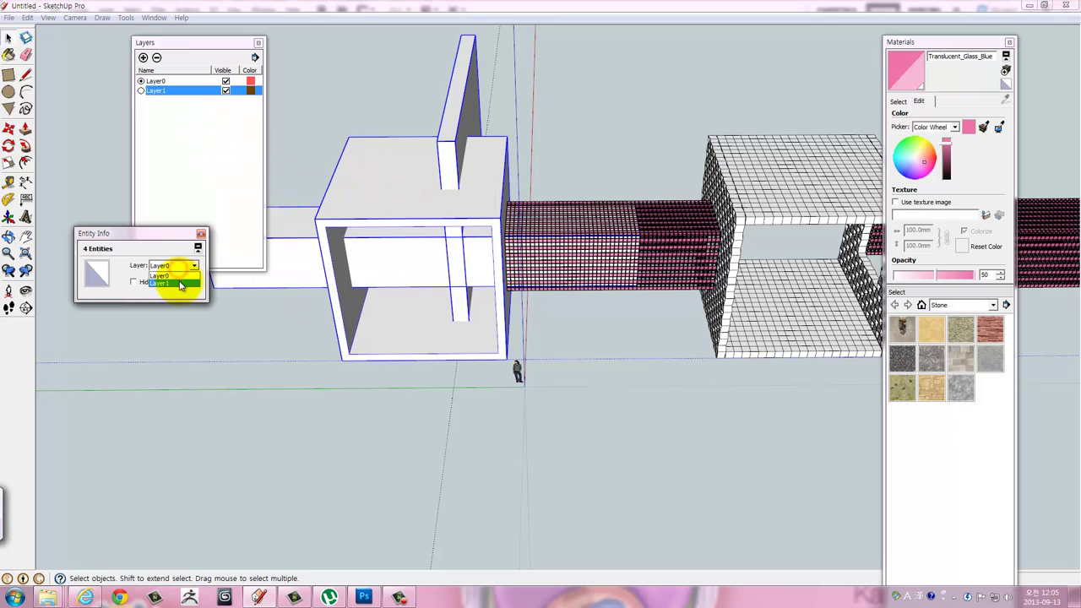
pyautogui.click(200, 235)
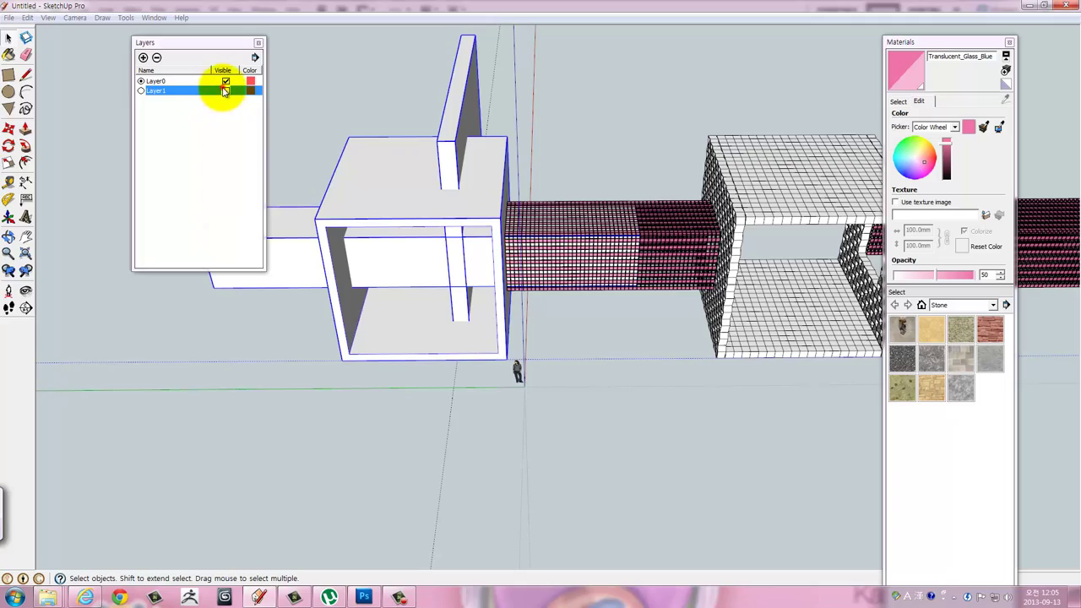
pyautogui.click(225, 91)
pyautogui.moveTo(603, 169)
pyautogui.mouseDown(button='middle')
pyautogui.moveTo(313, 259)
pyautogui.moveTo(435, 247)
pyautogui.moveTo(586, 157)
pyautogui.moveTo(797, 96)
pyautogui.moveTo(345, 90)
pyautogui.moveTo(459, 73)
pyautogui.moveTo(700, 77)
pyautogui.moveTo(404, 78)
pyautogui.moveTo(729, 74)
pyautogui.moveTo(682, 107)
pyautogui.moveTo(594, 313)
pyautogui.moveTo(458, 302)
pyautogui.moveTo(343, 250)
pyautogui.moveTo(309, 157)
pyautogui.moveTo(345, 144)
pyautogui.moveTo(385, 176)
pyautogui.moveTo(408, 335)
pyautogui.mouseUp(button='middle')
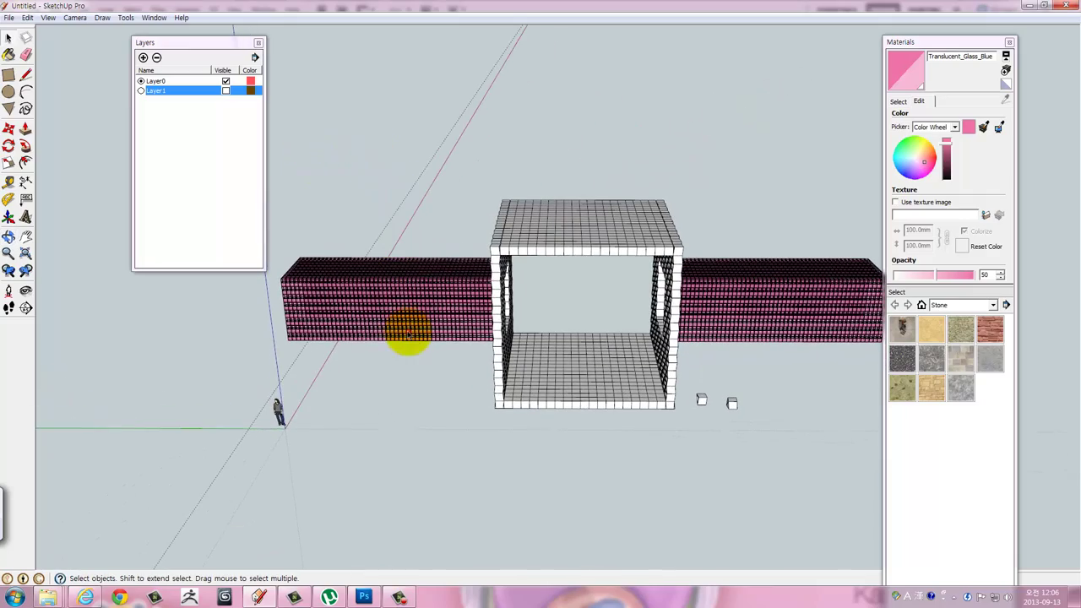
# Zoom in on the wall and tube, nudging the pink tube grid to the right.
pyautogui.scroll(2, 459, 286)
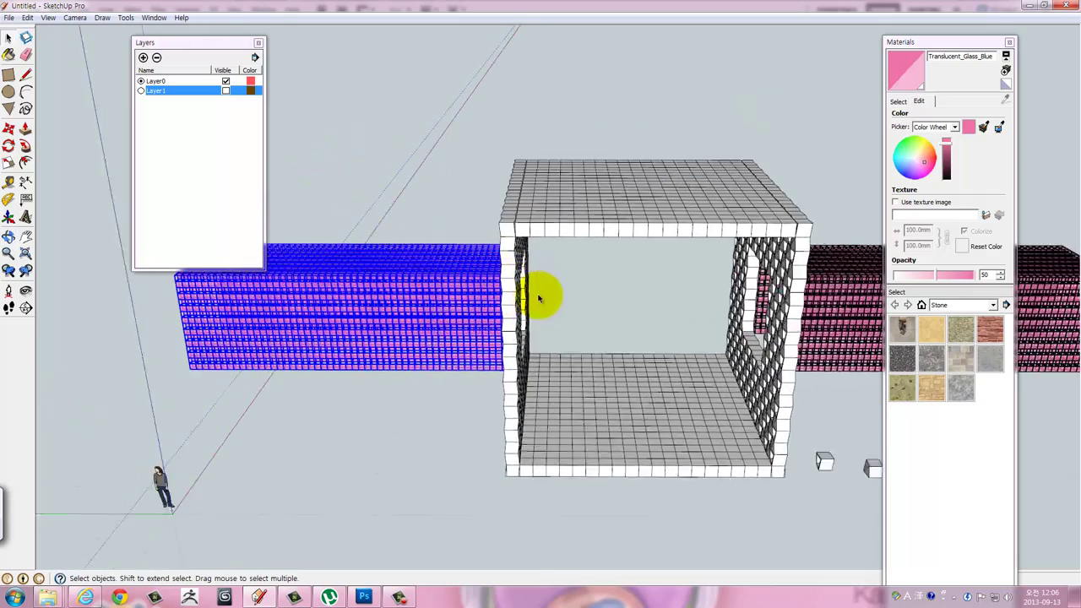
pyautogui.moveTo(540, 294)
pyautogui.mouseDown(button='middle')
pyautogui.moveTo(442, 304)
pyautogui.moveTo(535, 338)
pyautogui.mouseUp(button='middle')
pyautogui.scroll(4, 536, 332)
pyautogui.scroll(3, 537, 329)
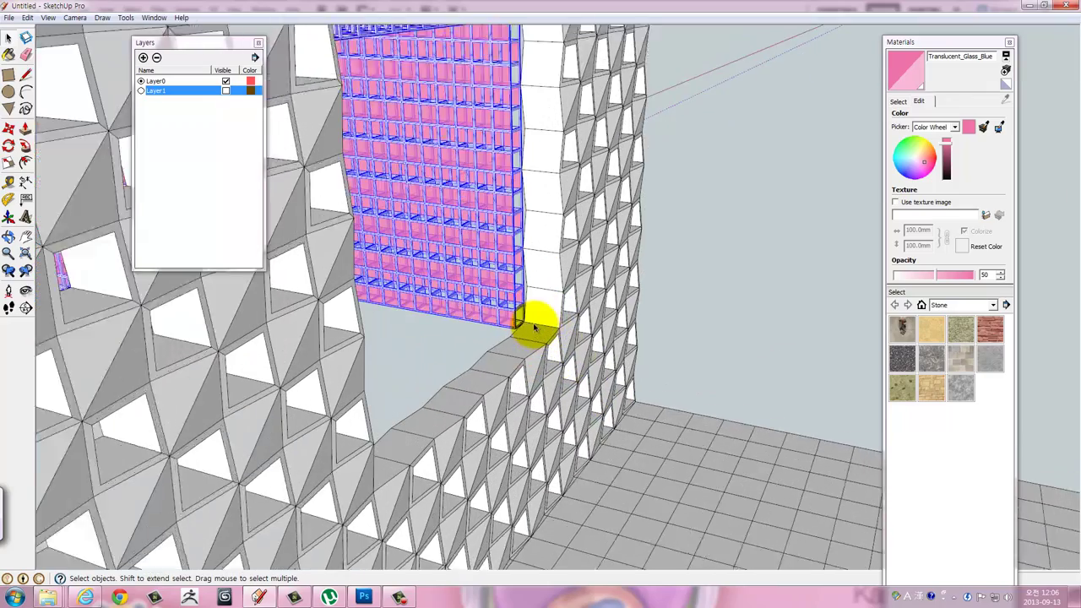
pyautogui.scroll(2, 549, 317)
pyautogui.scroll(1, 560, 325)
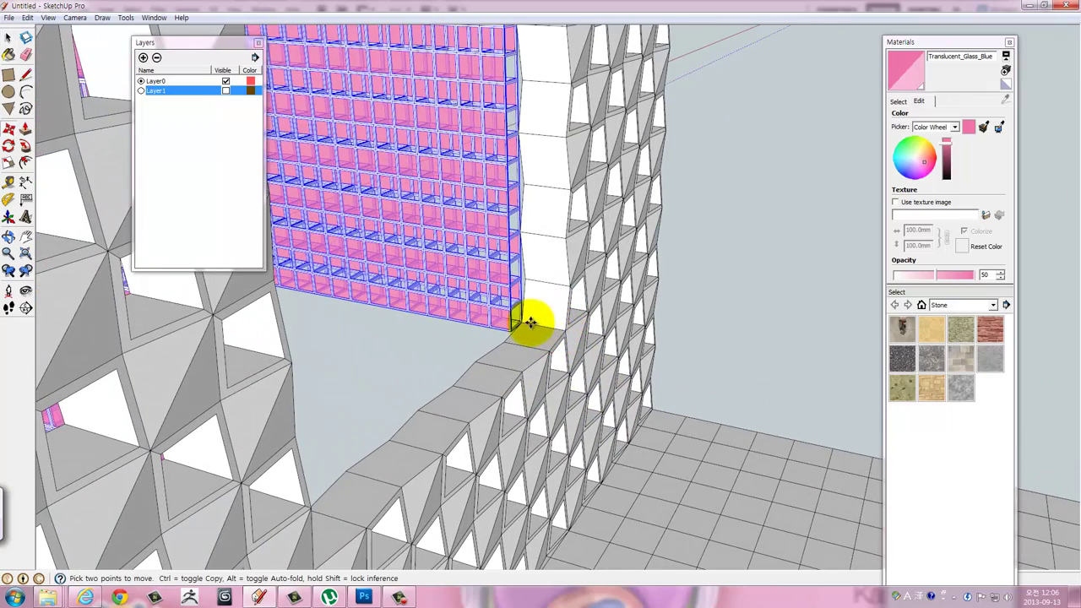
pyautogui.moveTo(524, 322); pyautogui.dragTo(562, 327)
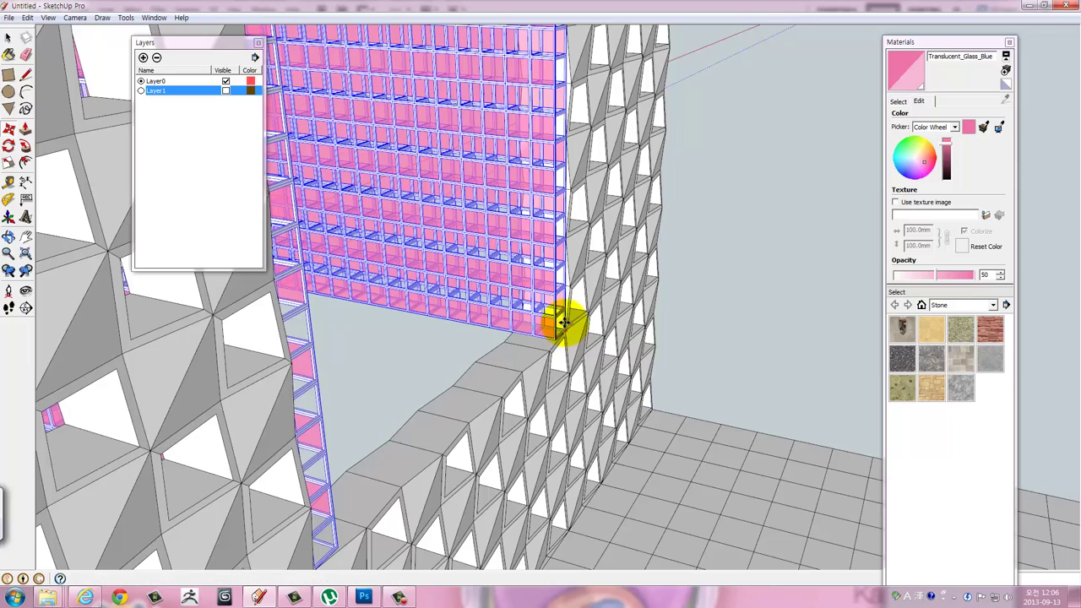
pyautogui.scroll(-2, 649, 256)
pyautogui.scroll(-2, 652, 253)
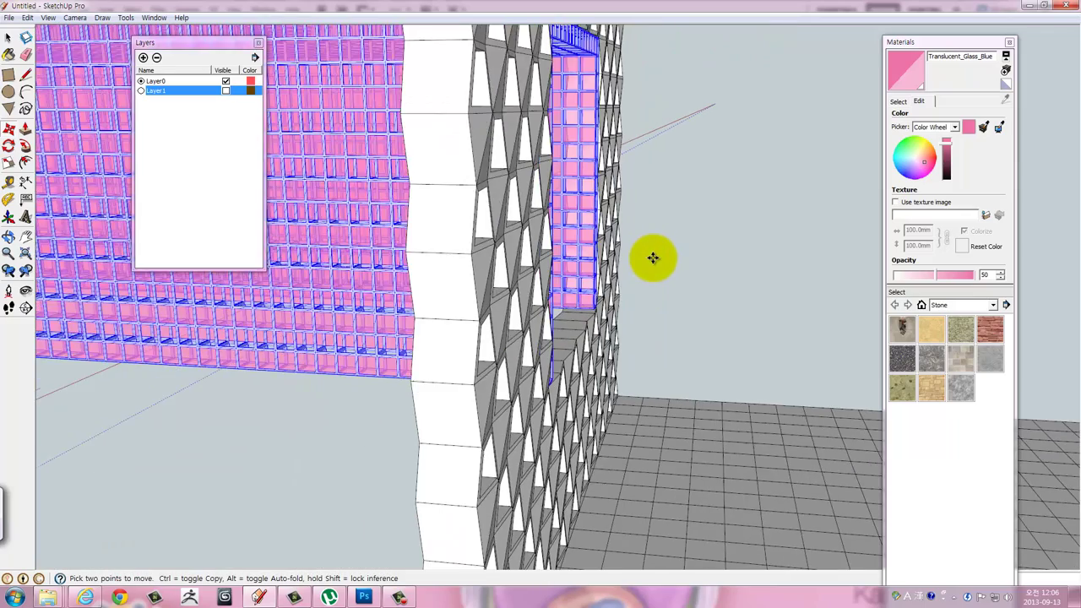
pyautogui.scroll(-2, 652, 255)
pyautogui.scroll(-2, 652, 257)
pyautogui.moveTo(652, 258)
pyautogui.mouseDown(button='middle')
pyautogui.moveTo(671, 242)
pyautogui.moveTo(294, 224)
pyautogui.moveTo(473, 309)
pyautogui.mouseUp(button='middle')
# Select the pink grid and move it by its corner.
pyautogui.press('space')
pyautogui.moveTo(791, 360); pyautogui.dragTo(590, 82)
pyautogui.moveTo(590, 82)
pyautogui.mouseDown(button='middle')
pyautogui.moveTo(640, 121)
pyautogui.moveTo(458, 186)
pyautogui.moveTo(615, 205)
pyautogui.moveTo(600, 194)
pyautogui.mouseUp(button='middle')
pyautogui.scroll(2, 600, 195)
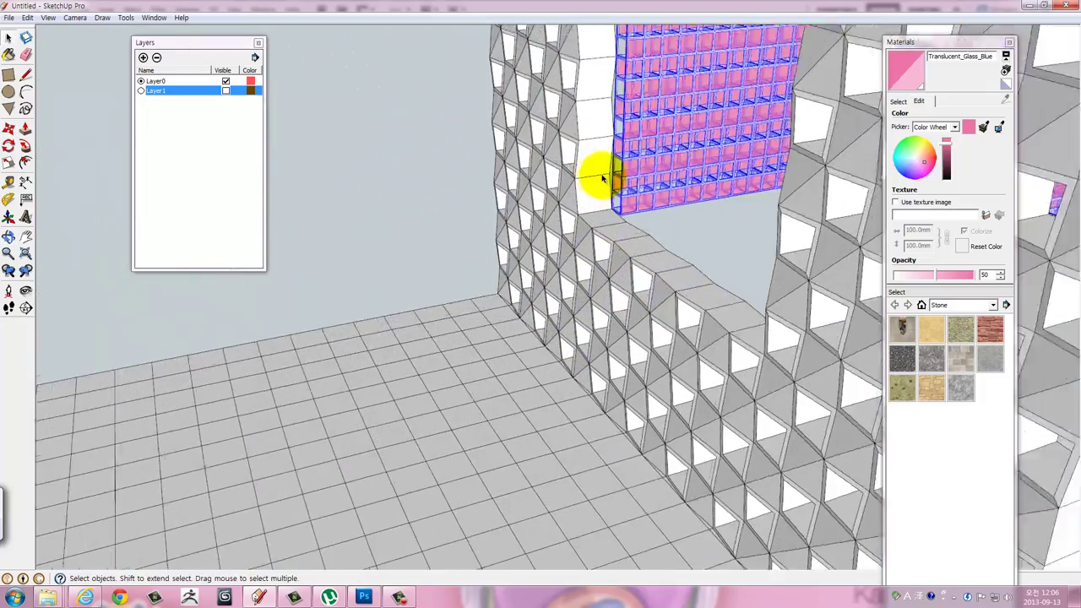
pyautogui.scroll(1, 603, 198)
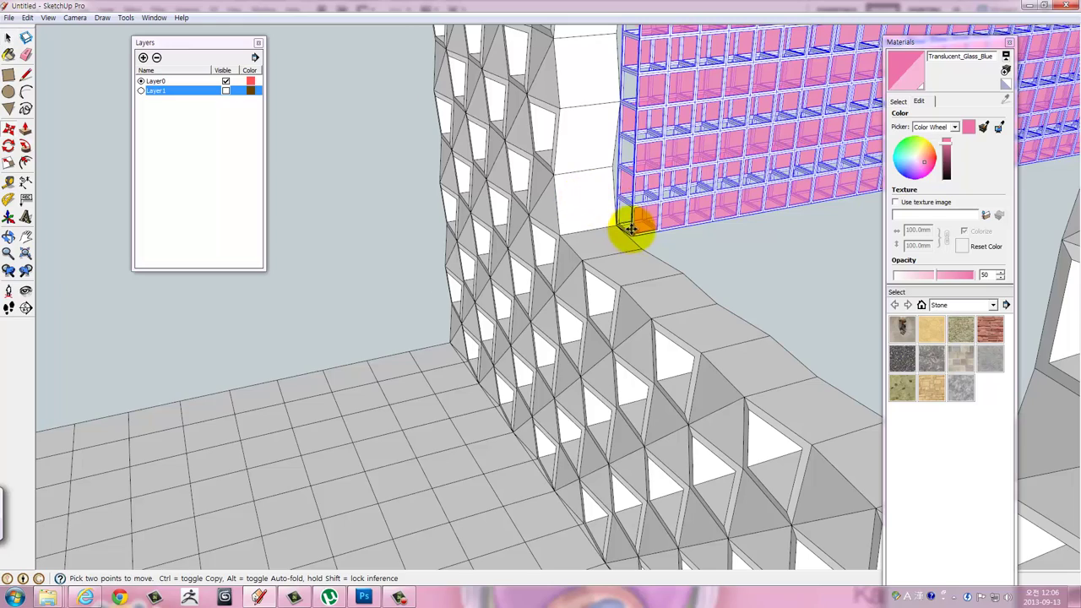
pyautogui.scroll(2, 629, 228)
pyautogui.scroll(2, 629, 233)
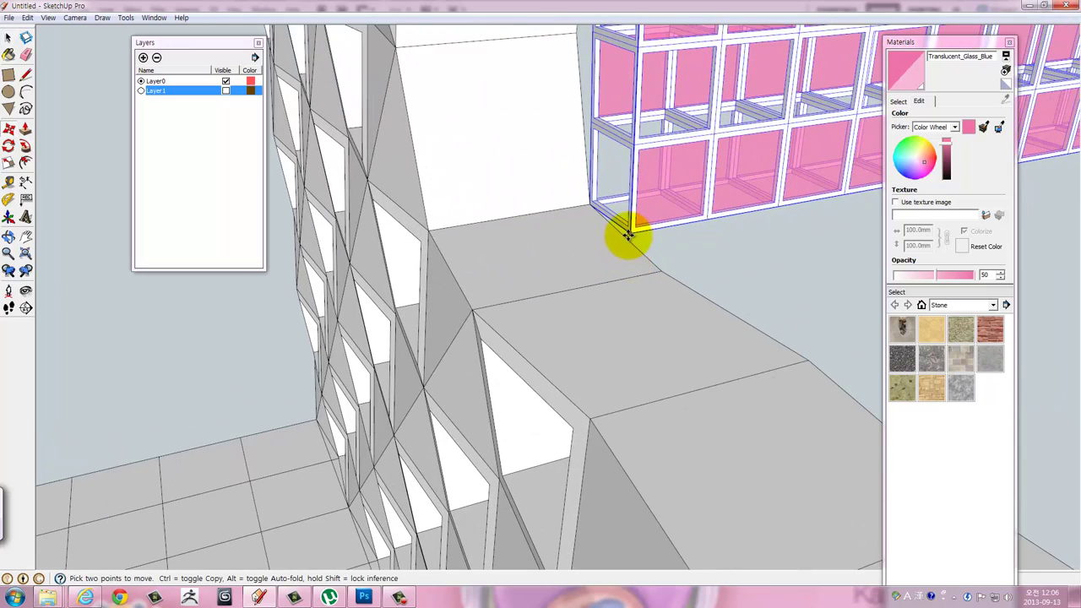
pyautogui.click(629, 234)
pyautogui.moveTo(284, 321); pyautogui.dragTo(277, 271, button='middle')
pyautogui.scroll(-3, 531, 163)
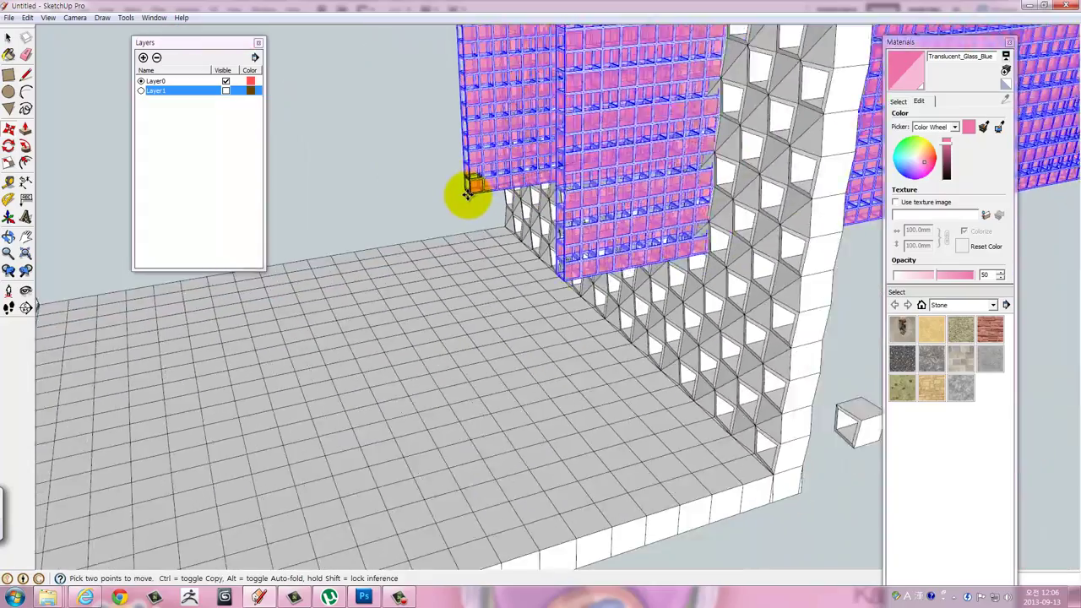
pyautogui.scroll(-3, 467, 190)
pyautogui.moveTo(465, 189); pyautogui.dragTo(482, 208, button='middle')
pyautogui.scroll(2, 633, 248)
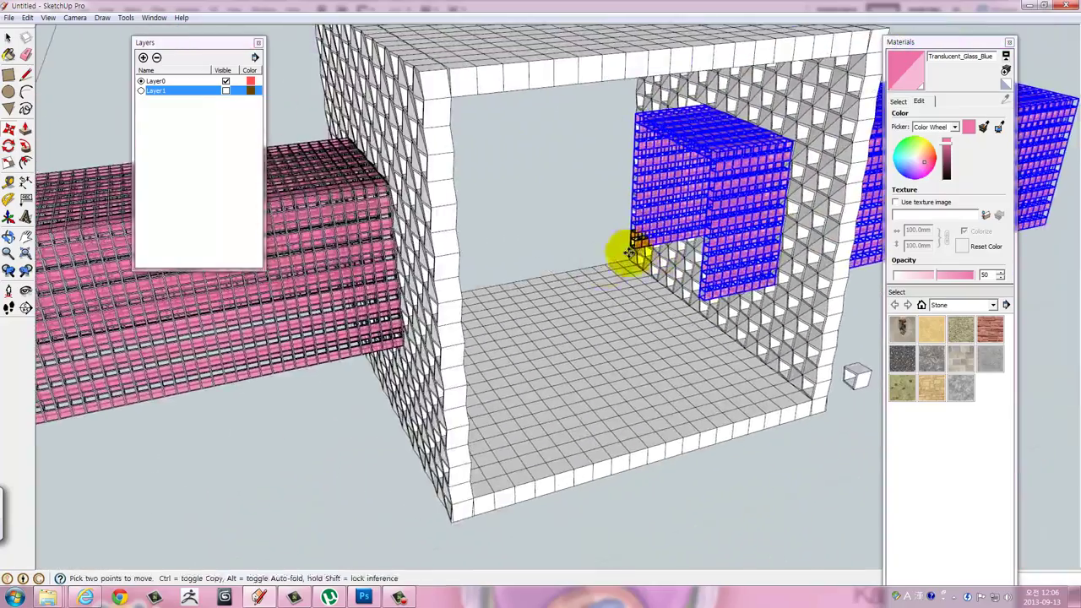
pyautogui.moveTo(632, 249)
pyautogui.mouseDown(button='middle')
pyautogui.moveTo(508, 282)
pyautogui.moveTo(503, 270)
pyautogui.mouseUp(button='middle')
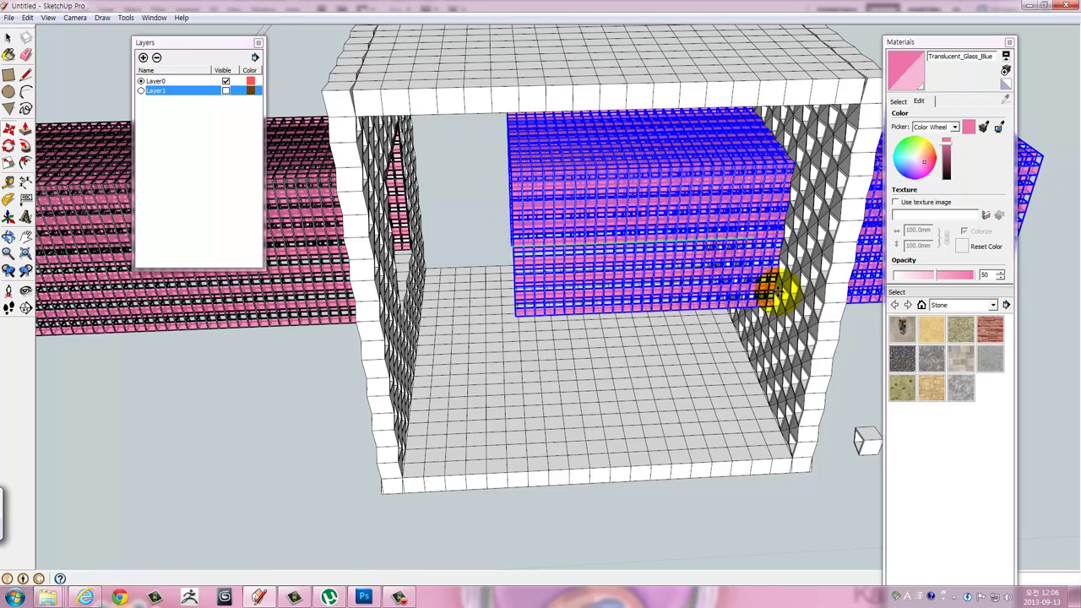
# Shift the pink grid right so it sits against the wall.
pyautogui.moveTo(672, 296); pyautogui.dragTo(667, 287, button='middle')
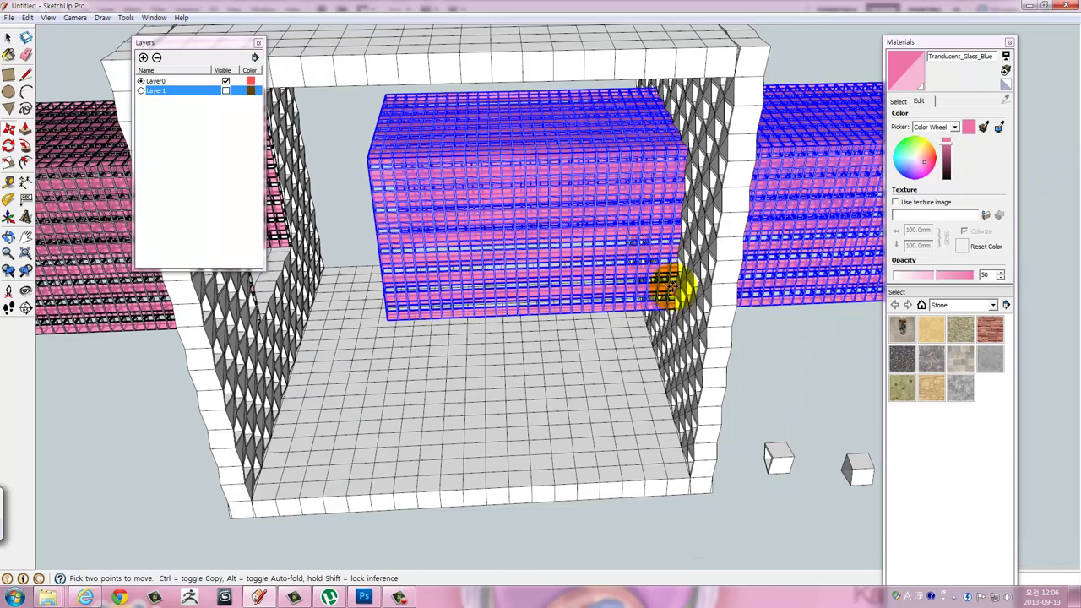
pyautogui.scroll(2, 714, 294)
pyautogui.scroll(2, 724, 290)
pyautogui.scroll(2, 611, 251)
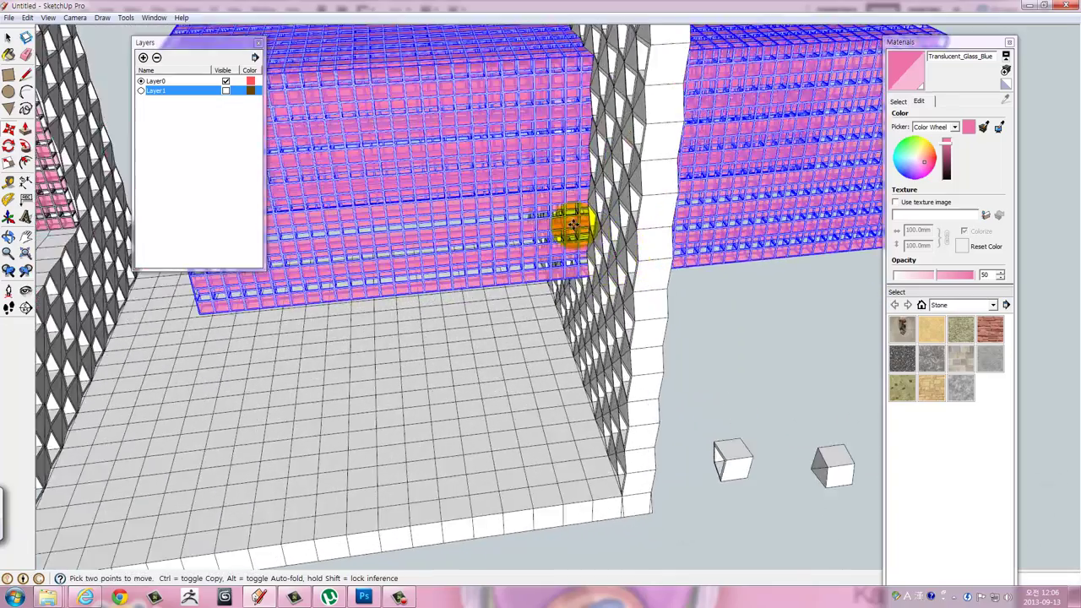
pyautogui.scroll(2, 571, 222)
pyautogui.scroll(2, 602, 251)
pyautogui.scroll(2, 580, 261)
pyautogui.scroll(2, 562, 265)
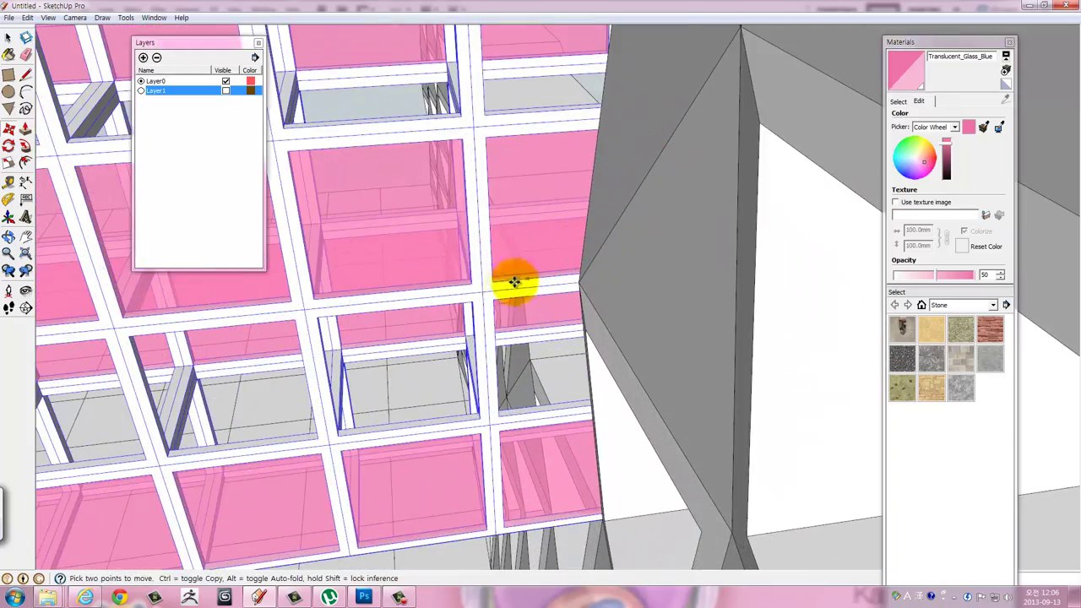
pyautogui.moveTo(498, 290); pyautogui.dragTo(574, 281)
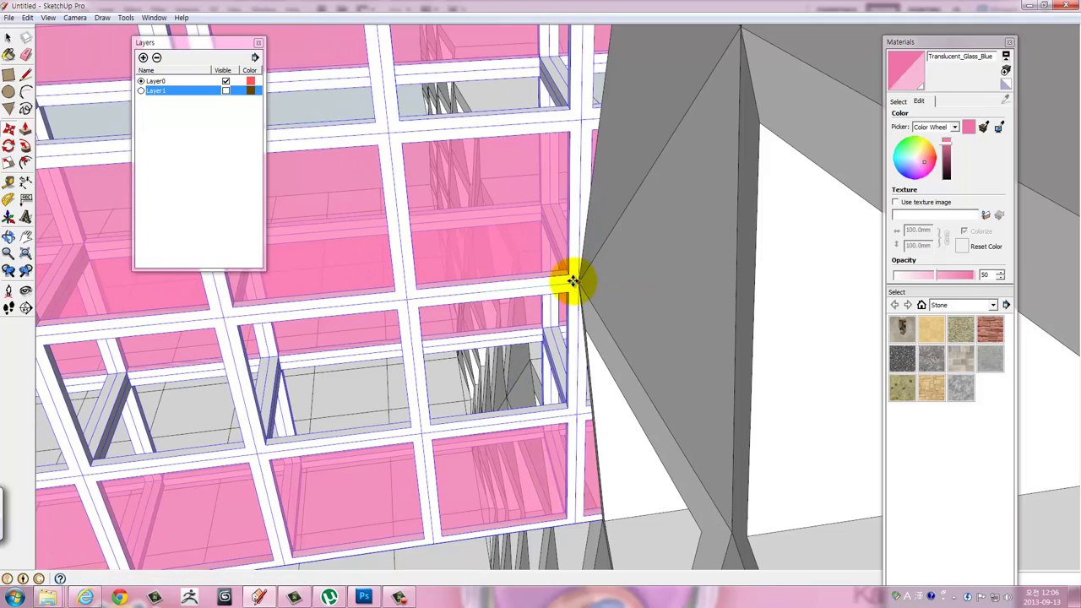
pyautogui.scroll(-10, 572, 280)
pyautogui.moveTo(574, 282)
pyautogui.mouseDown(button='middle')
pyautogui.moveTo(571, 248)
pyautogui.moveTo(494, 162)
pyautogui.moveTo(413, 270)
pyautogui.moveTo(459, 228)
pyautogui.mouseUp(button='middle')
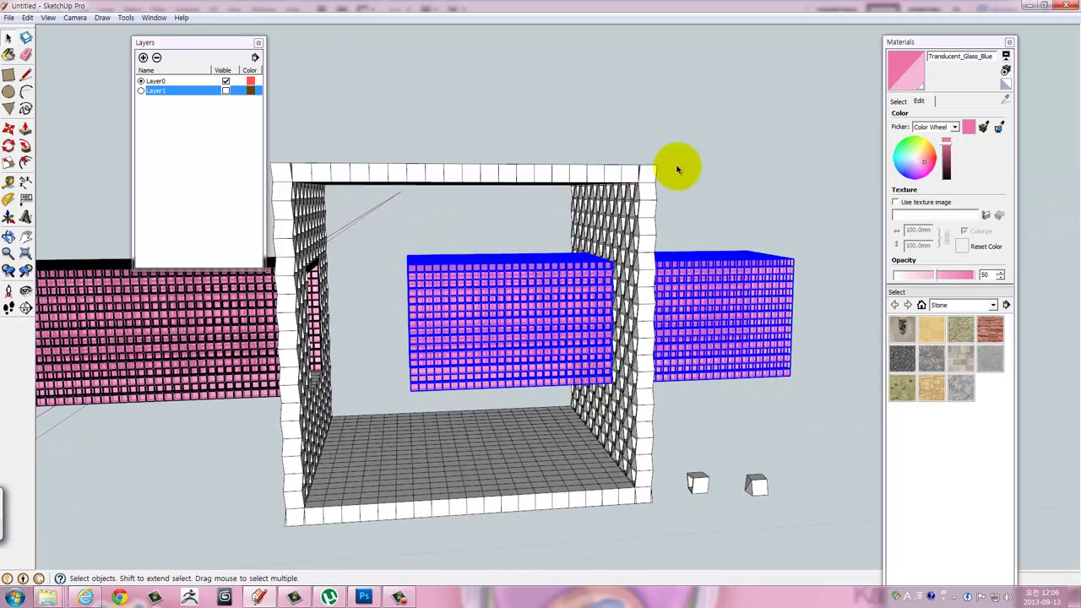
# Orbit down to eye level with the cube's lower front corner and wall panels.
pyautogui.scroll(-2, 672, 190)
pyautogui.moveTo(670, 193)
pyautogui.mouseDown(button='middle')
pyautogui.moveTo(647, 225)
pyautogui.moveTo(785, 209)
pyautogui.moveTo(234, 224)
pyautogui.moveTo(41, 217)
pyautogui.moveTo(15, 230)
pyautogui.moveTo(707, 224)
pyautogui.moveTo(494, 251)
pyautogui.mouseUp(button='middle')
pyautogui.scroll(3, 494, 252)
pyautogui.moveTo(393, 212)
pyautogui.mouseDown(button='middle')
pyautogui.moveTo(615, 229)
pyautogui.moveTo(640, 212)
pyautogui.moveTo(427, 220)
pyautogui.moveTo(410, 279)
pyautogui.moveTo(397, 285)
pyautogui.mouseUp(button='middle')
pyautogui.moveTo(499, 362); pyautogui.dragTo(536, 285, button='middle')
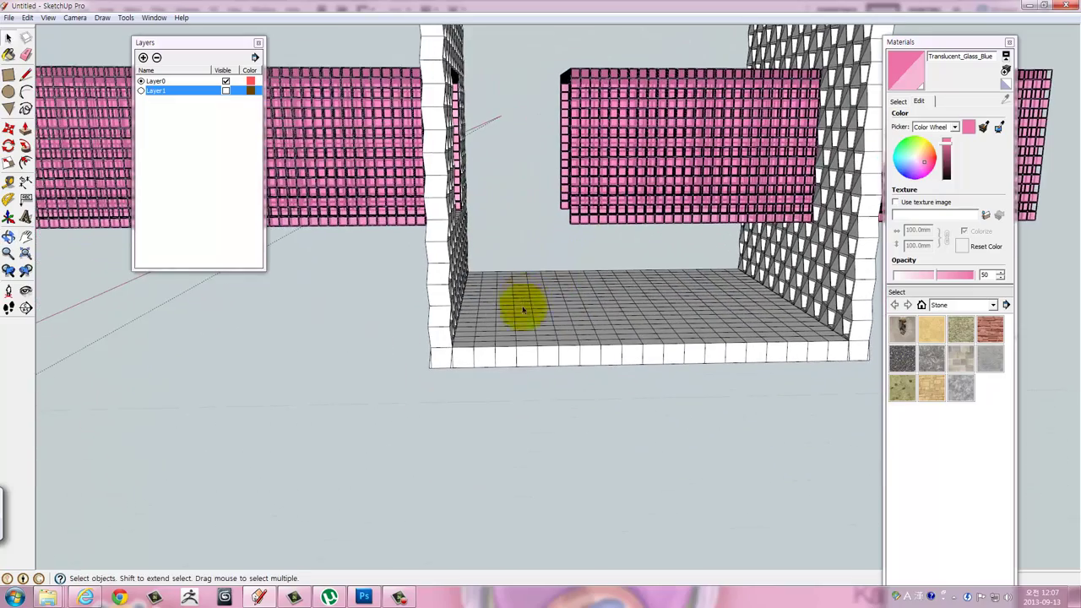
pyautogui.scroll(2, 524, 335)
pyautogui.scroll(2, 488, 366)
pyautogui.scroll(2, 489, 367)
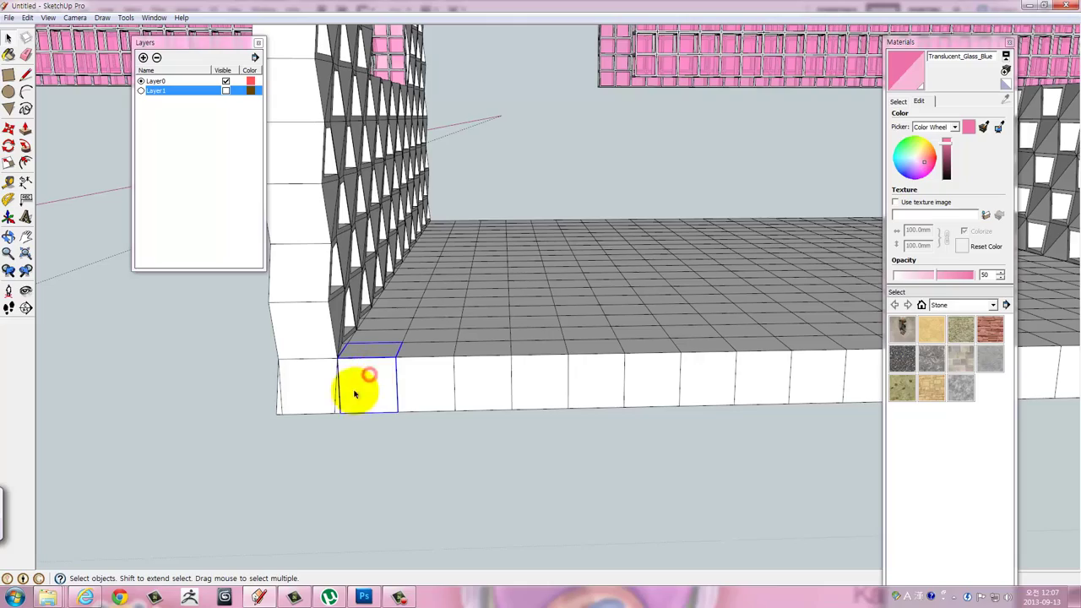
pyautogui.moveTo(338, 408)
pyautogui.mouseDown(button='middle')
pyautogui.moveTo(386, 332)
pyautogui.moveTo(413, 329)
pyautogui.moveTo(378, 336)
pyautogui.mouseUp(button='middle')
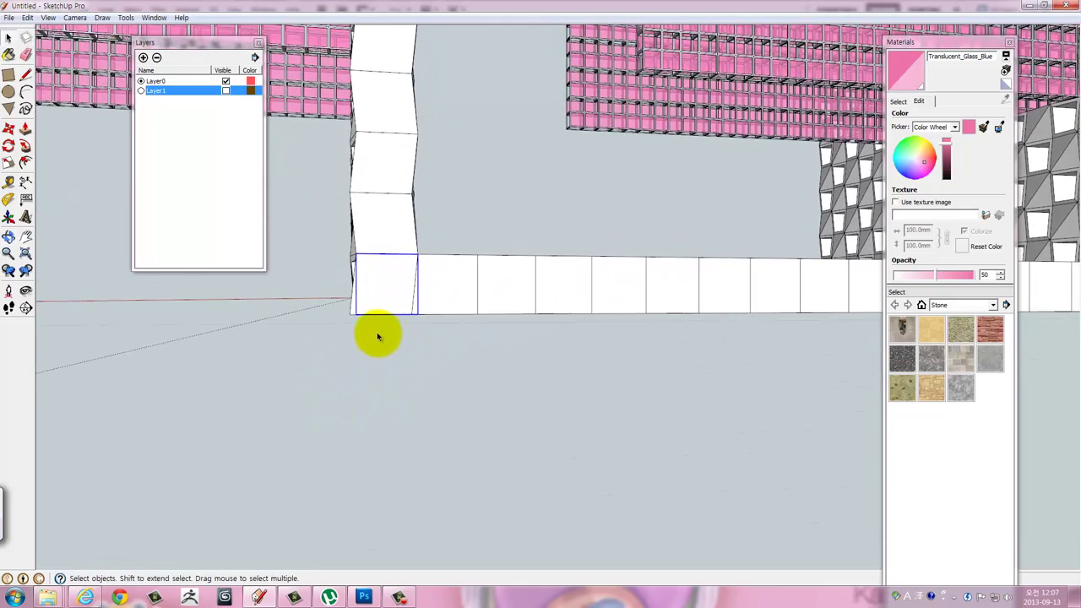
pyautogui.moveTo(346, 291)
pyautogui.mouseDown(button='middle')
pyautogui.moveTo(512, 301)
pyautogui.moveTo(514, 343)
pyautogui.moveTo(507, 321)
pyautogui.moveTo(354, 302)
pyautogui.moveTo(459, 357)
pyautogui.moveTo(506, 294)
pyautogui.moveTo(545, 321)
pyautogui.mouseUp(button='middle')
# Copy the selected wall panel row down to the bottom of the wall.
pyautogui.scroll(3, 387, 305)
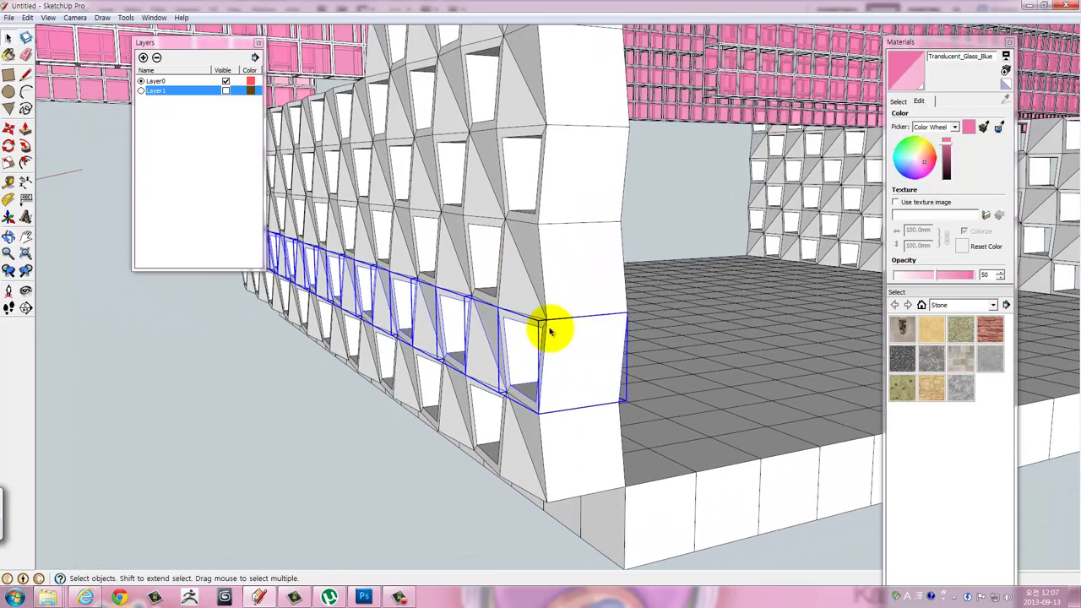
pyautogui.moveTo(549, 321); pyautogui.dragTo(551, 505)
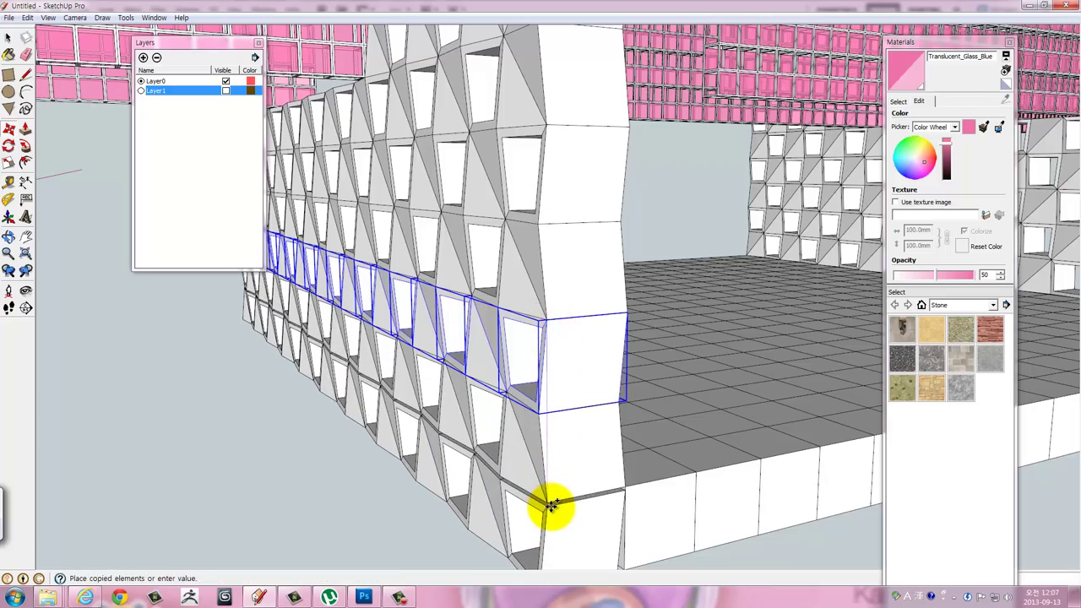
pyautogui.click(551, 505)
pyautogui.moveTo(551, 505)
pyautogui.mouseDown(button='middle')
pyautogui.moveTo(610, 488)
pyautogui.moveTo(598, 391)
pyautogui.moveTo(570, 376)
pyautogui.mouseUp(button='middle')
pyautogui.moveTo(559, 335)
pyautogui.mouseDown(button='middle')
pyautogui.moveTo(622, 398)
pyautogui.moveTo(760, 375)
pyautogui.moveTo(668, 428)
pyautogui.moveTo(257, 393)
pyautogui.moveTo(422, 379)
pyautogui.moveTo(410, 358)
pyautogui.moveTo(434, 360)
pyautogui.mouseUp(button='middle')
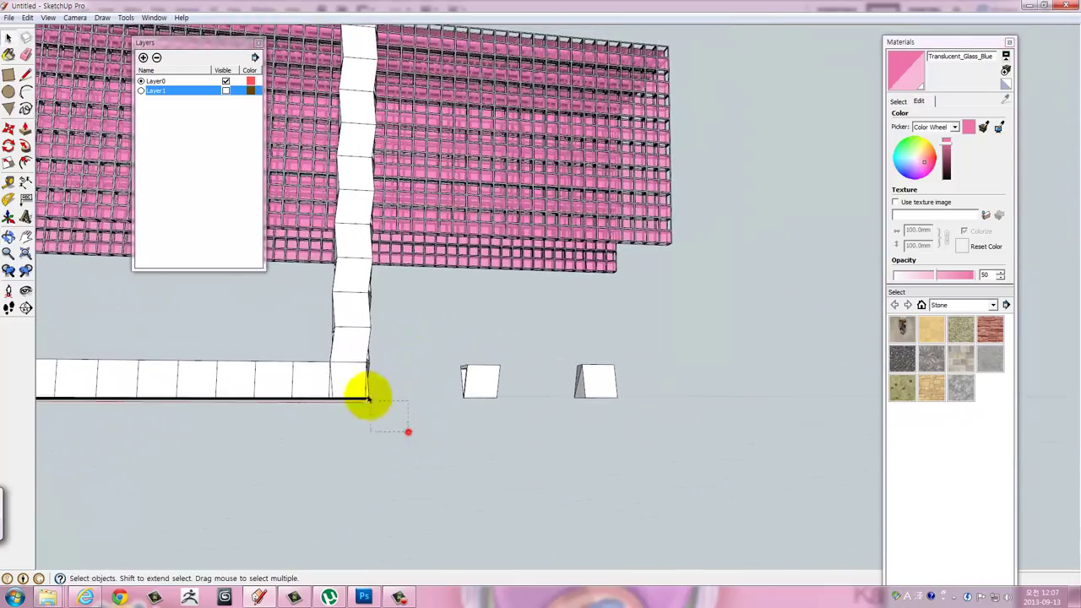
pyautogui.moveTo(378, 391)
pyautogui.mouseDown(button='middle')
pyautogui.moveTo(513, 378)
pyautogui.moveTo(510, 438)
pyautogui.moveTo(456, 316)
pyautogui.moveTo(470, 307)
pyautogui.moveTo(507, 362)
pyautogui.moveTo(544, 380)
pyautogui.mouseUp(button='middle')
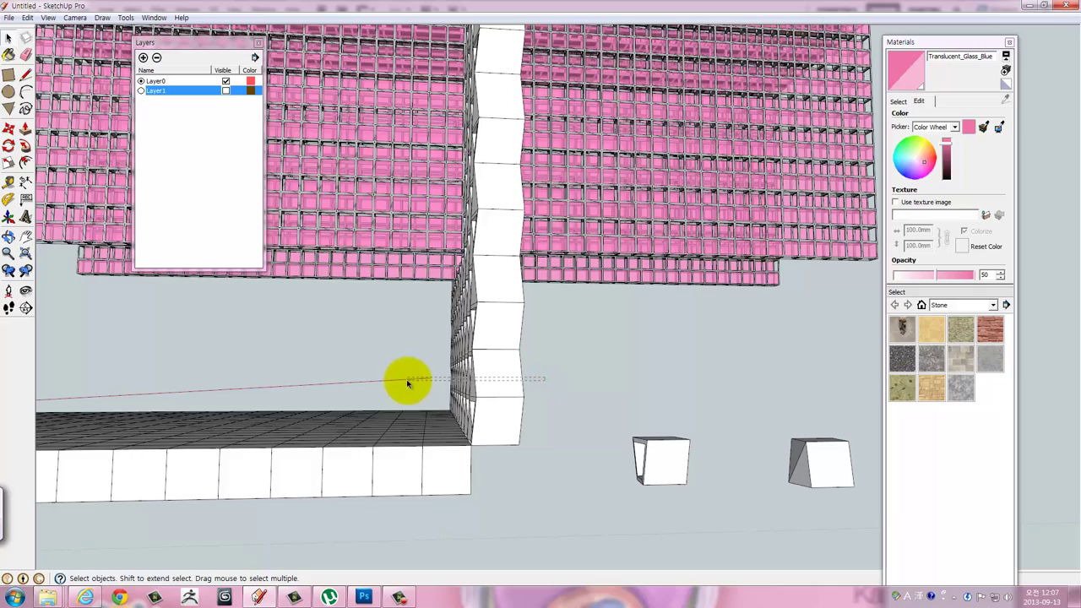
pyautogui.scroll(2, 481, 373)
pyautogui.scroll(2, 492, 369)
# Copy the corner block down to the end of the row with Move+Ctrl.
pyautogui.moveTo(494, 369)
pyautogui.mouseDown(button='middle')
pyautogui.moveTo(506, 397)
pyautogui.moveTo(487, 384)
pyautogui.mouseUp(button='middle')
pyautogui.press('m')
pyautogui.press('ctrl')
pyautogui.click(470, 361)
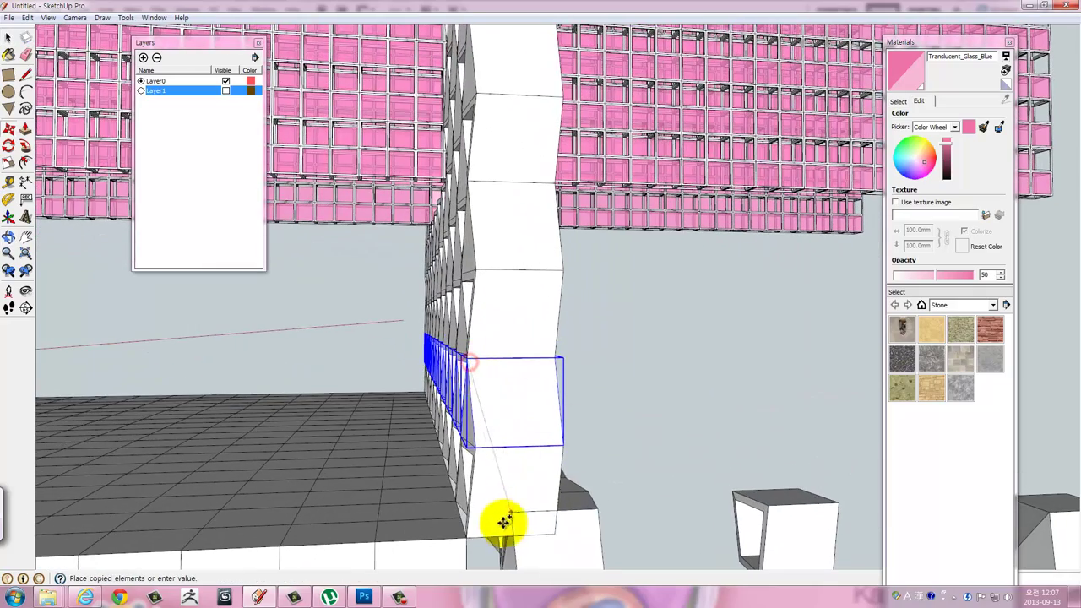
pyautogui.click(469, 537)
pyautogui.moveTo(469, 537)
pyautogui.mouseDown(button='middle')
pyautogui.moveTo(499, 493)
pyautogui.moveTo(465, 437)
pyautogui.mouseUp(button='middle')
pyautogui.scroll(-2, 480, 436)
pyautogui.scroll(-2, 524, 427)
pyautogui.press('space')
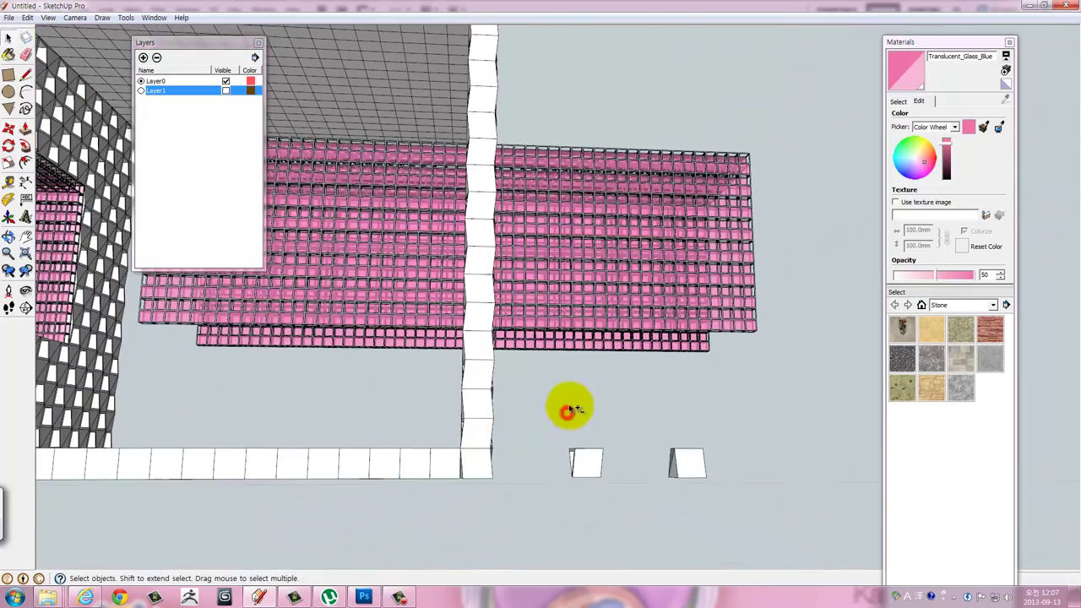
pyautogui.moveTo(571, 410)
pyautogui.mouseDown(button='middle')
pyautogui.moveTo(715, 381)
pyautogui.moveTo(569, 420)
pyautogui.moveTo(458, 429)
pyautogui.moveTo(458, 397)
pyautogui.mouseUp(button='middle')
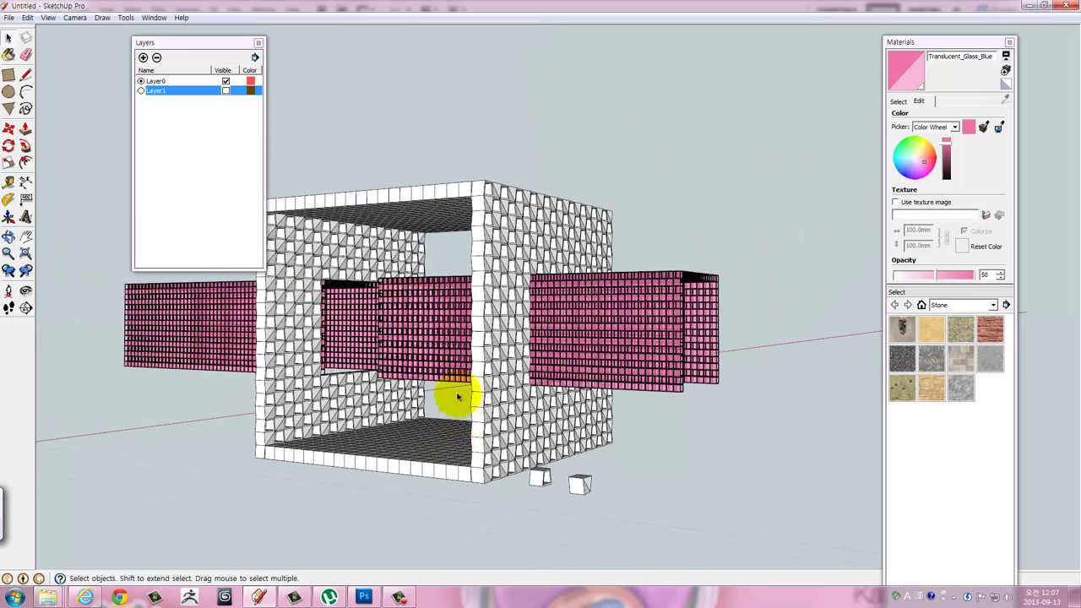
pyautogui.moveTo(414, 257); pyautogui.dragTo(306, 120, button='middle')
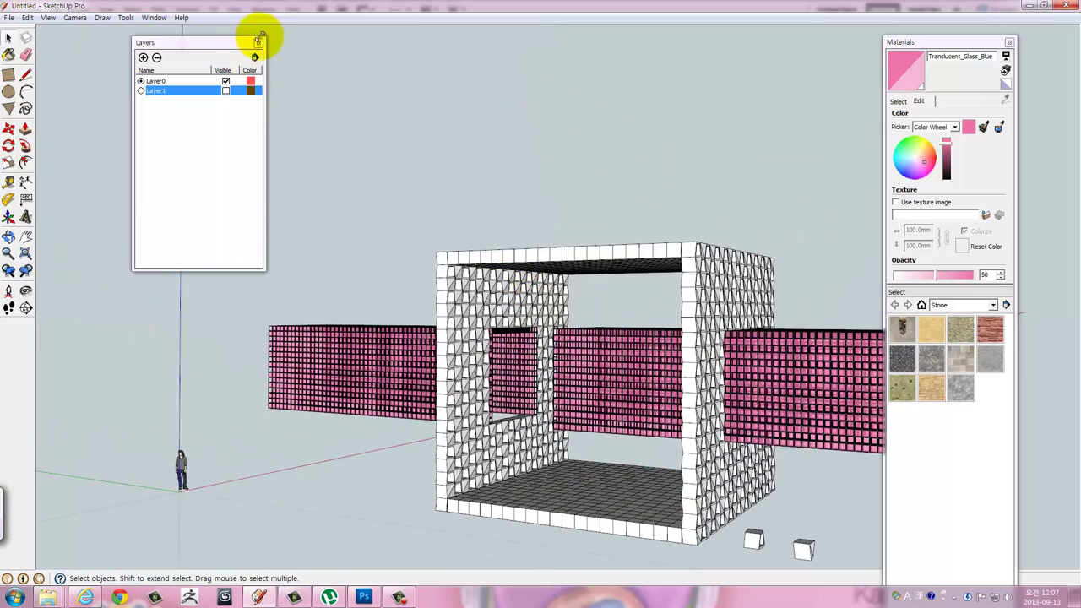
# Close the Layers window and zoom in on the pink glass block's top corner.
pyautogui.click(259, 41)
pyautogui.moveTo(361, 197)
pyautogui.mouseDown(button='middle')
pyautogui.moveTo(398, 217)
pyautogui.moveTo(683, 212)
pyautogui.moveTo(633, 242)
pyautogui.moveTo(547, 179)
pyautogui.moveTo(591, 200)
pyautogui.moveTo(516, 193)
pyautogui.moveTo(499, 386)
pyautogui.moveTo(486, 351)
pyautogui.mouseUp(button='middle')
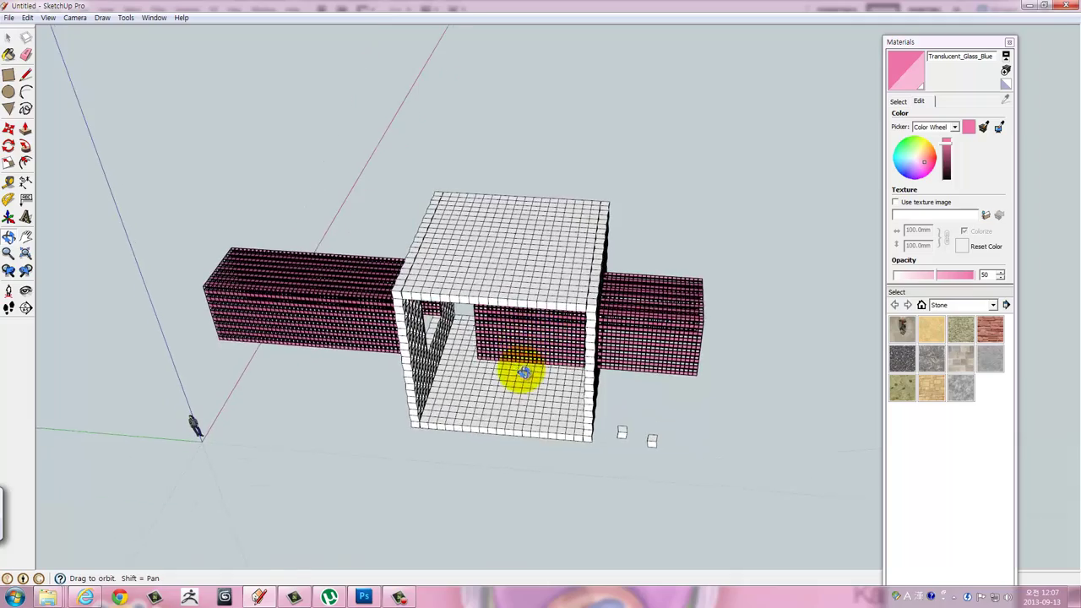
pyautogui.moveTo(549, 325); pyautogui.dragTo(131, 142, button='middle')
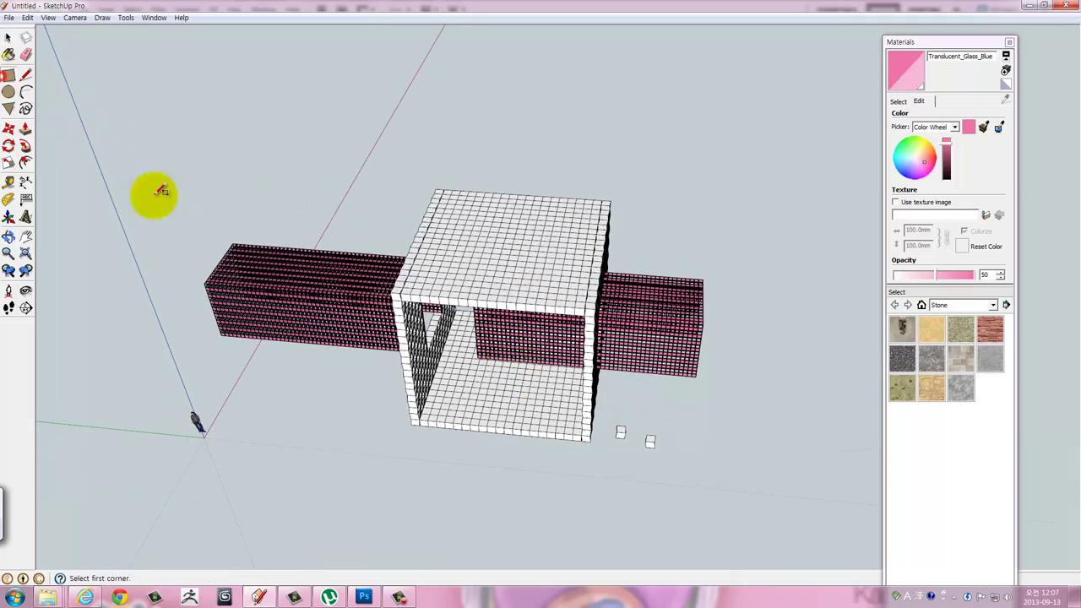
pyautogui.moveTo(160, 191)
pyautogui.mouseDown(button='middle')
pyautogui.moveTo(422, 248)
pyautogui.moveTo(549, 174)
pyautogui.mouseUp(button='middle')
pyautogui.scroll(3, 495, 282)
pyautogui.scroll(3, 505, 290)
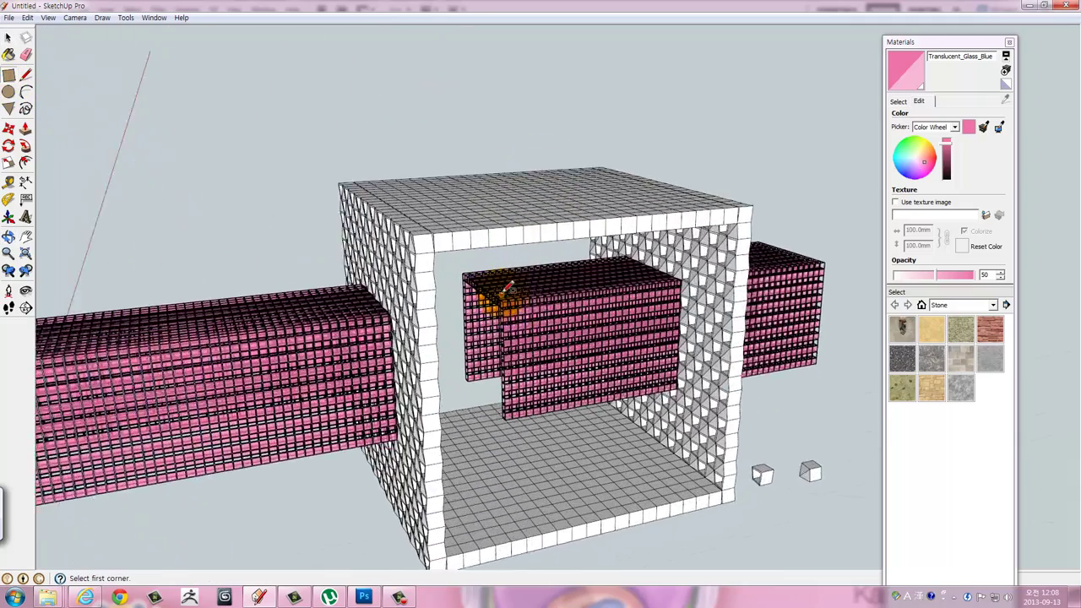
pyautogui.scroll(3, 505, 290)
pyautogui.scroll(3, 501, 301)
pyautogui.scroll(2, 504, 306)
pyautogui.moveTo(507, 309)
pyautogui.mouseDown(button='middle')
pyautogui.moveTo(512, 203)
pyautogui.moveTo(506, 212)
pyautogui.moveTo(537, 152)
pyautogui.mouseUp(button='middle')
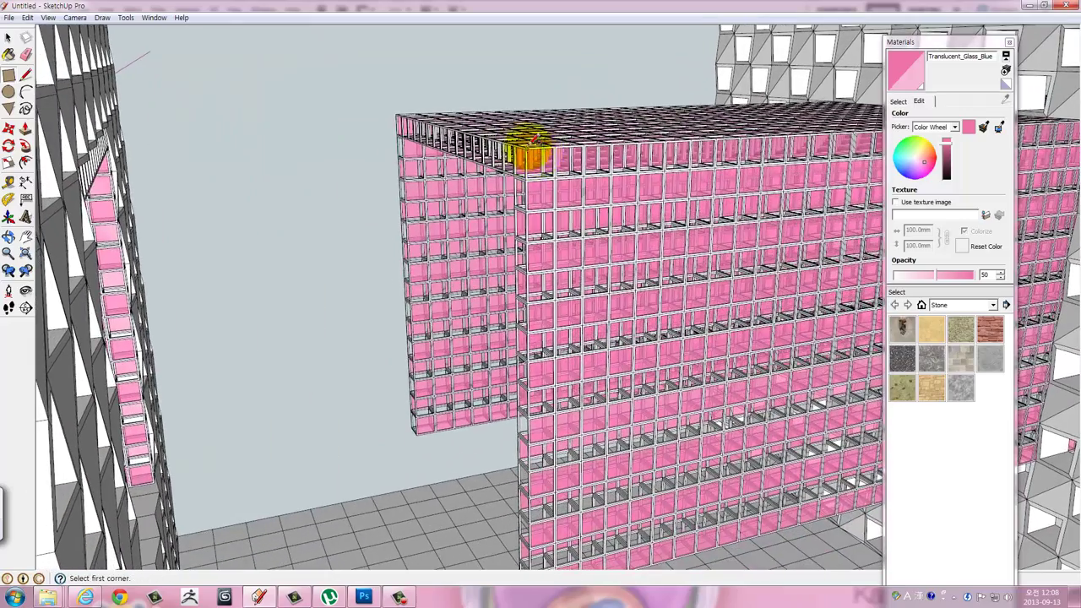
pyautogui.scroll(3, 528, 150)
pyautogui.scroll(1, 527, 150)
# Draw a rectangle from the pink block's top corner to the endpoint below, capping its end.
pyautogui.click(386, 374)
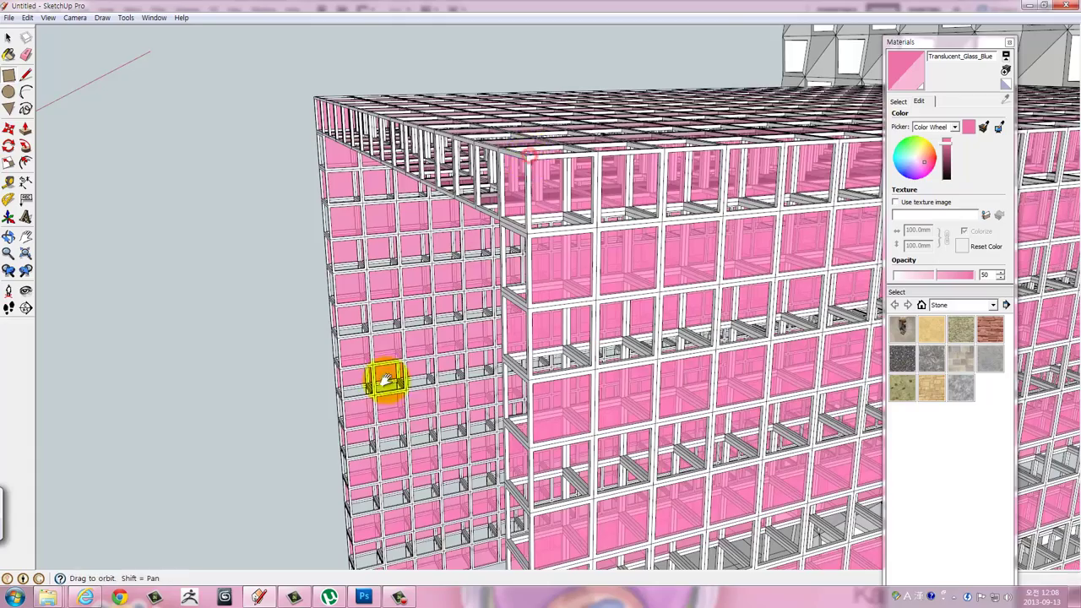
pyautogui.moveTo(386, 374); pyautogui.dragTo(434, 138, button='middle')
pyautogui.scroll(2, 393, 277)
pyautogui.moveTo(394, 277)
pyautogui.mouseDown(button='middle')
pyautogui.moveTo(409, 297)
pyautogui.moveTo(647, 234)
pyautogui.moveTo(516, 272)
pyautogui.moveTo(608, 223)
pyautogui.mouseUp(button='middle')
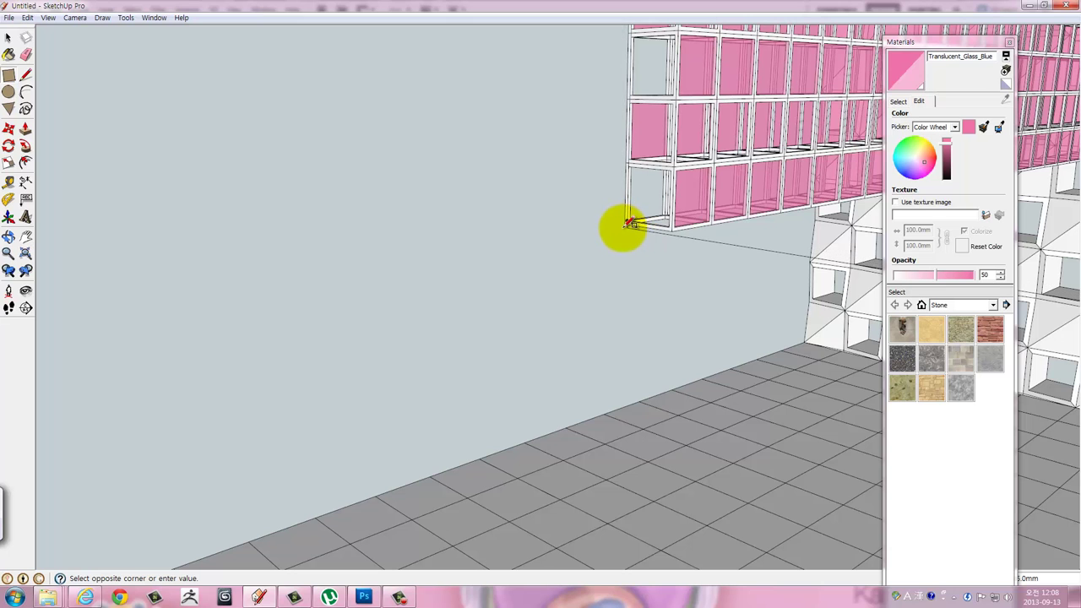
pyautogui.scroll(1, 630, 224)
pyautogui.scroll(2, 628, 225)
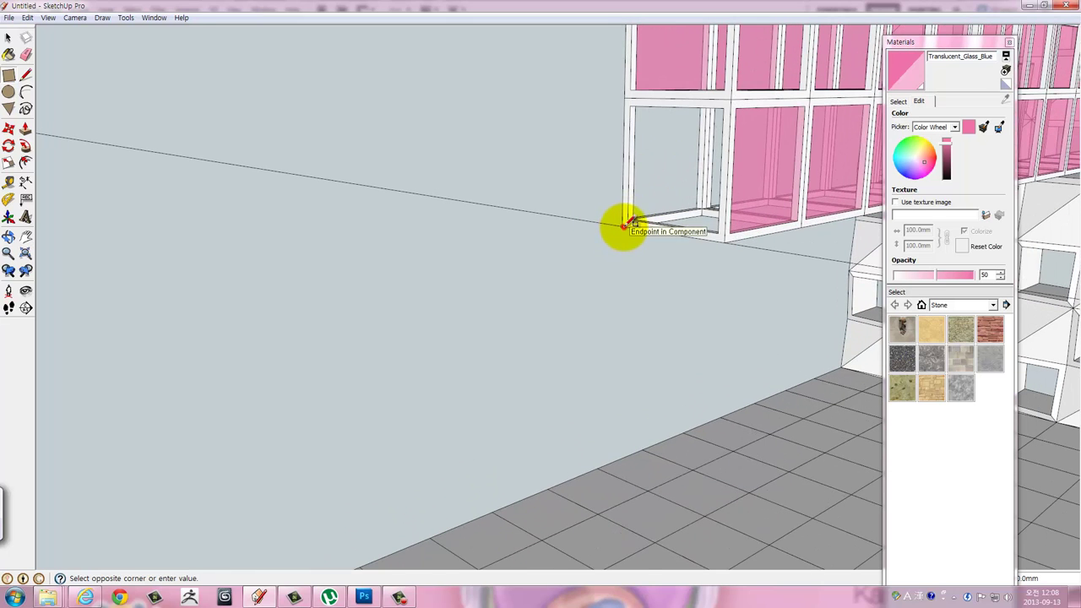
pyautogui.click(623, 226)
pyautogui.moveTo(623, 225)
pyautogui.mouseDown(button='middle')
pyautogui.moveTo(646, 236)
pyautogui.moveTo(515, 290)
pyautogui.moveTo(549, 287)
pyautogui.mouseUp(button='middle')
pyautogui.scroll(-2, 521, 285)
pyautogui.scroll(-3, 521, 285)
pyautogui.scroll(-2, 520, 285)
pyautogui.scroll(-2, 523, 283)
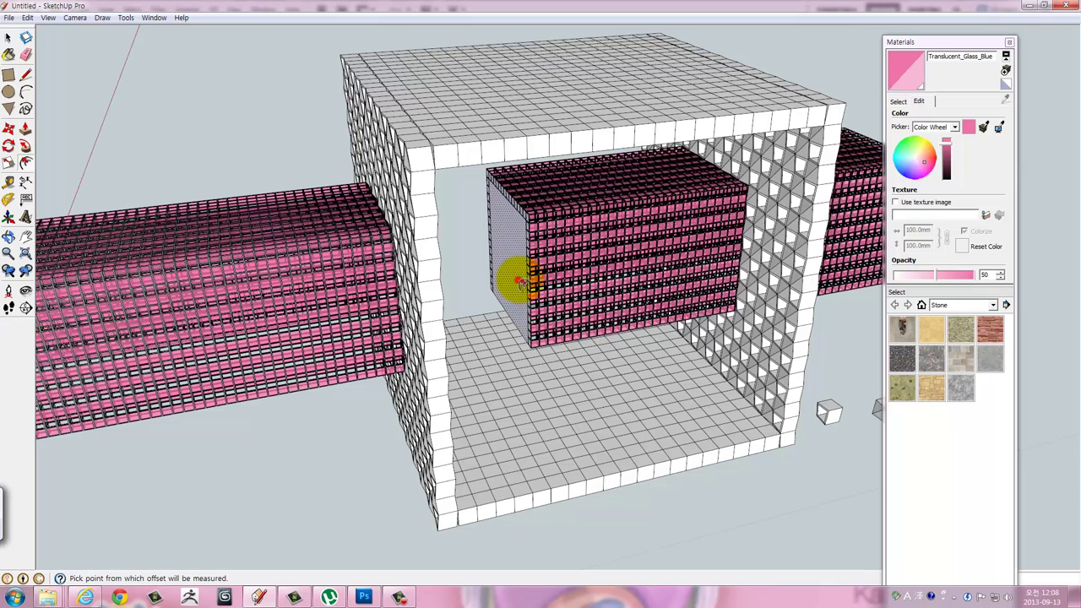
# Commit the offset to form the inner wall panel and delete the window face to leave an opening.
pyautogui.click(575, 138)
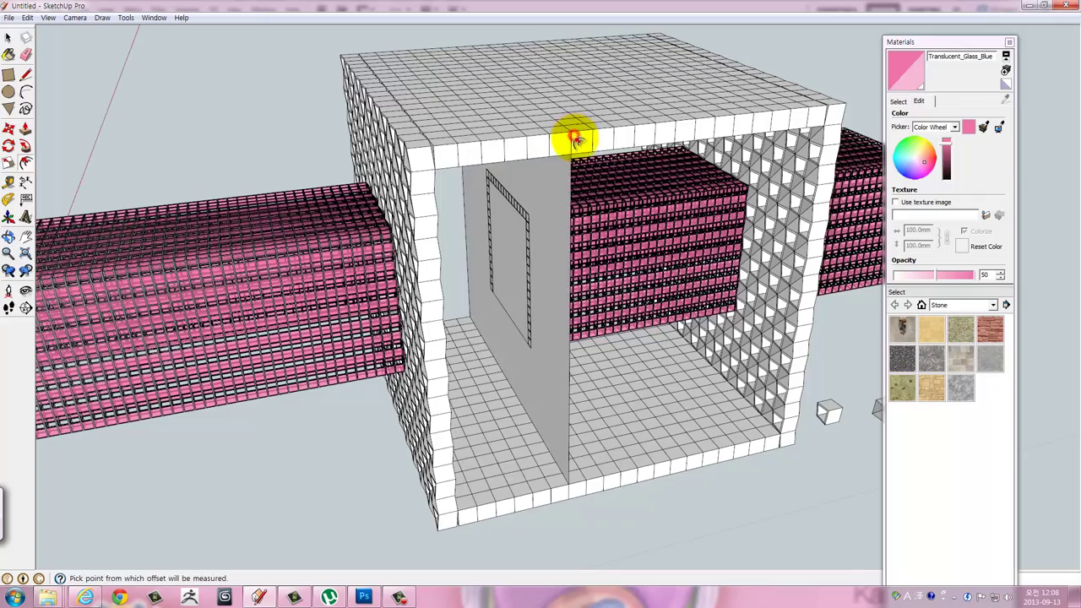
pyautogui.moveTo(549, 258)
pyautogui.mouseDown(button='middle')
pyautogui.moveTo(671, 198)
pyautogui.moveTo(560, 301)
pyautogui.moveTo(519, 290)
pyautogui.moveTo(507, 248)
pyautogui.moveTo(442, 313)
pyautogui.mouseUp(button='middle')
pyautogui.press('space')
pyautogui.click(430, 325)
pyautogui.doubleClick(447, 284)
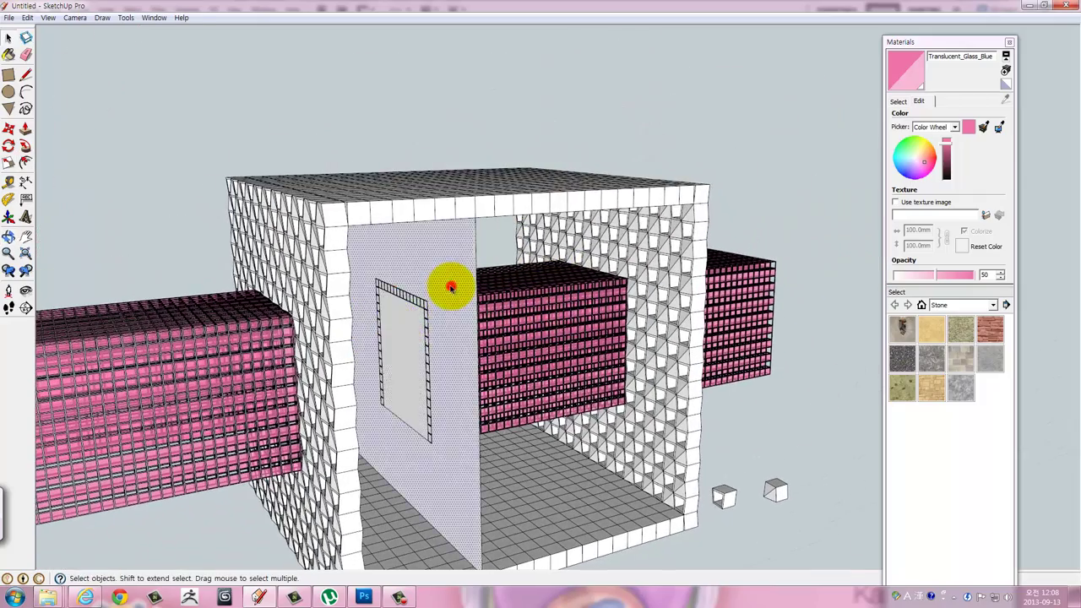
pyautogui.rightClick(449, 285)
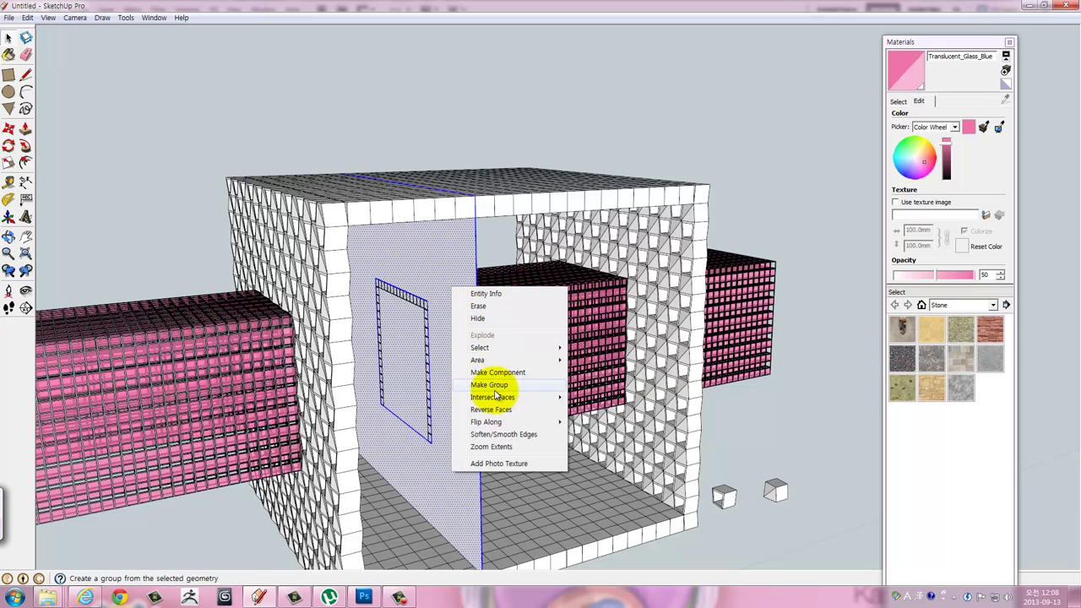
pyautogui.click(405, 345)
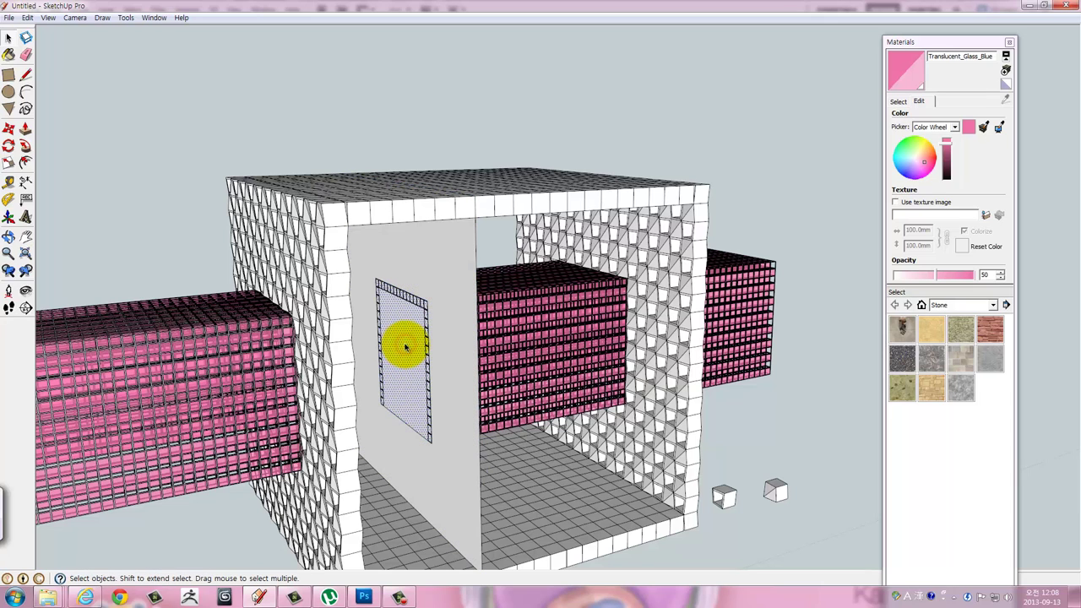
pyautogui.press('Delete')
# Offset the window frame's top edge downward inside the opening.
pyautogui.moveTo(410, 337)
pyautogui.mouseDown(button='middle')
pyautogui.moveTo(442, 313)
pyautogui.moveTo(495, 234)
pyautogui.moveTo(406, 267)
pyautogui.mouseUp(button='middle')
pyautogui.scroll(2, 404, 271)
pyautogui.scroll(3, 456, 273)
pyautogui.scroll(3, 389, 291)
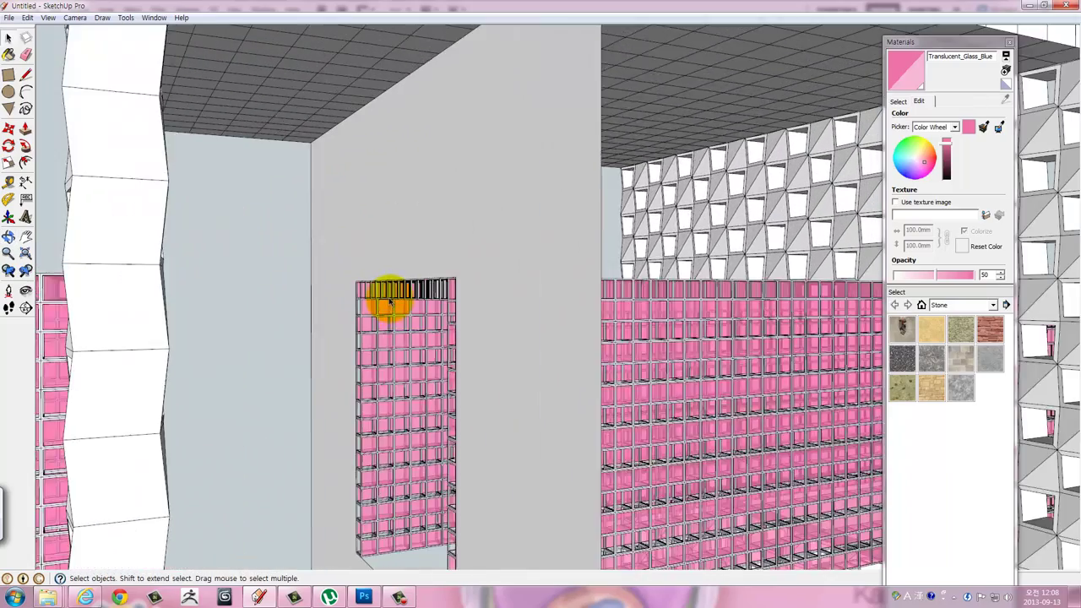
pyautogui.scroll(2, 390, 301)
pyautogui.moveTo(386, 295)
pyautogui.mouseDown(button='middle')
pyautogui.moveTo(454, 217)
pyautogui.moveTo(458, 258)
pyautogui.moveTo(478, 282)
pyautogui.mouseUp(button='middle')
pyautogui.scroll(2, 486, 272)
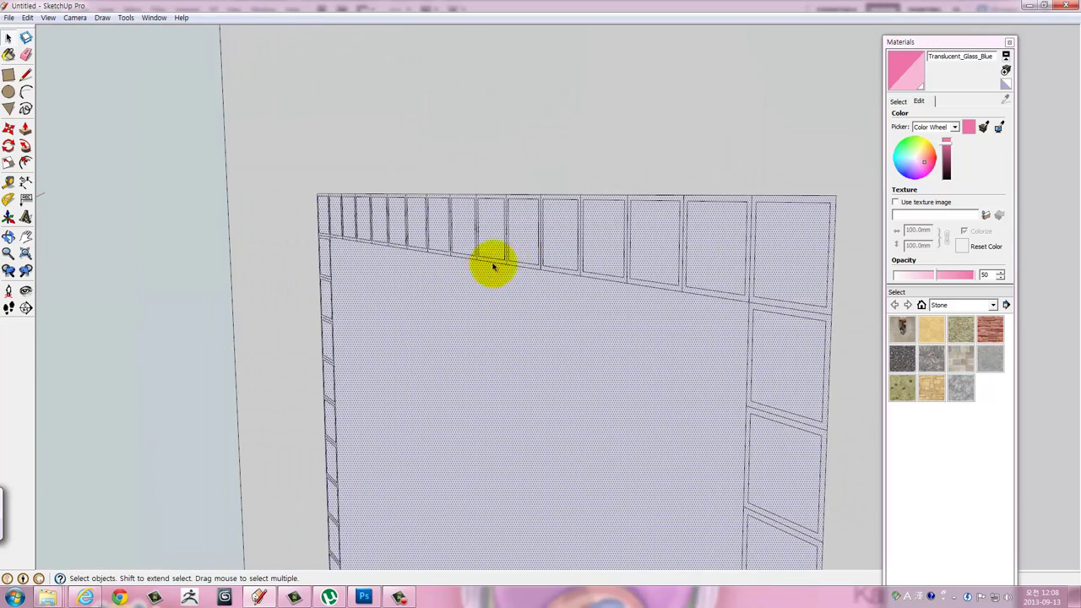
pyautogui.scroll(2, 532, 237)
pyautogui.press('f')
pyautogui.click(572, 201)
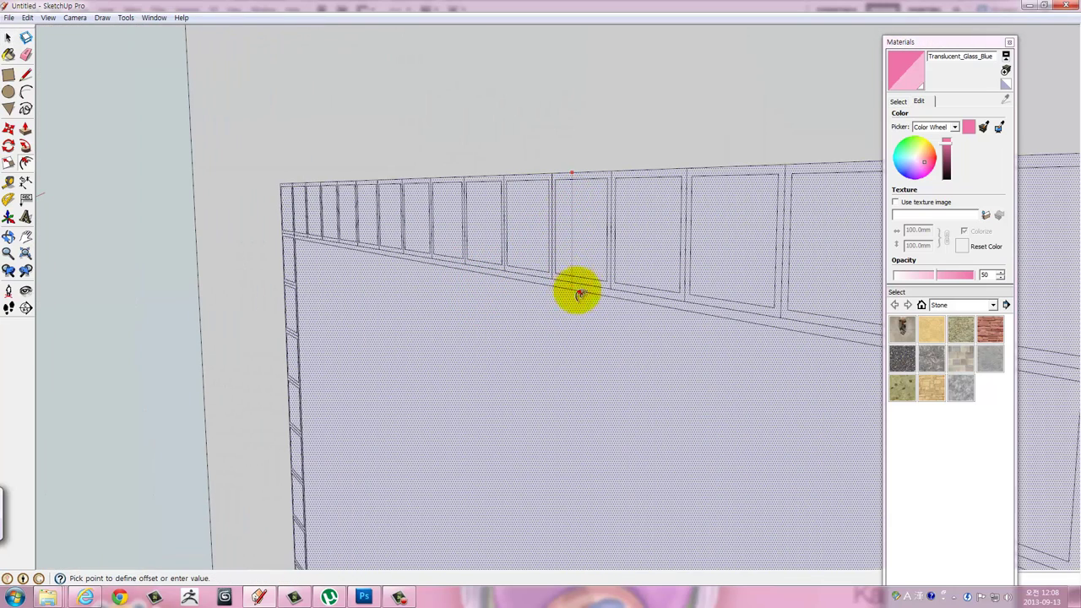
pyautogui.click(615, 293)
# Delete the frame's inner face to reveal the pink glass blocks behind.
pyautogui.scroll(-1, 603, 312)
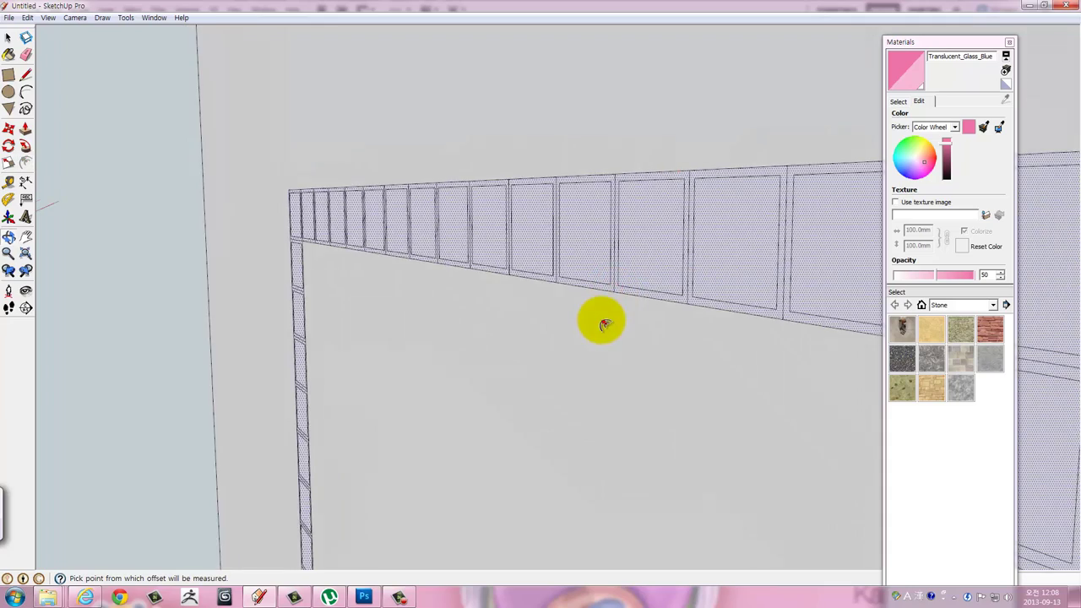
pyautogui.scroll(-1, 600, 323)
pyautogui.scroll(-2, 599, 331)
pyautogui.press('space')
pyautogui.scroll(-2, 598, 338)
pyautogui.click(574, 362)
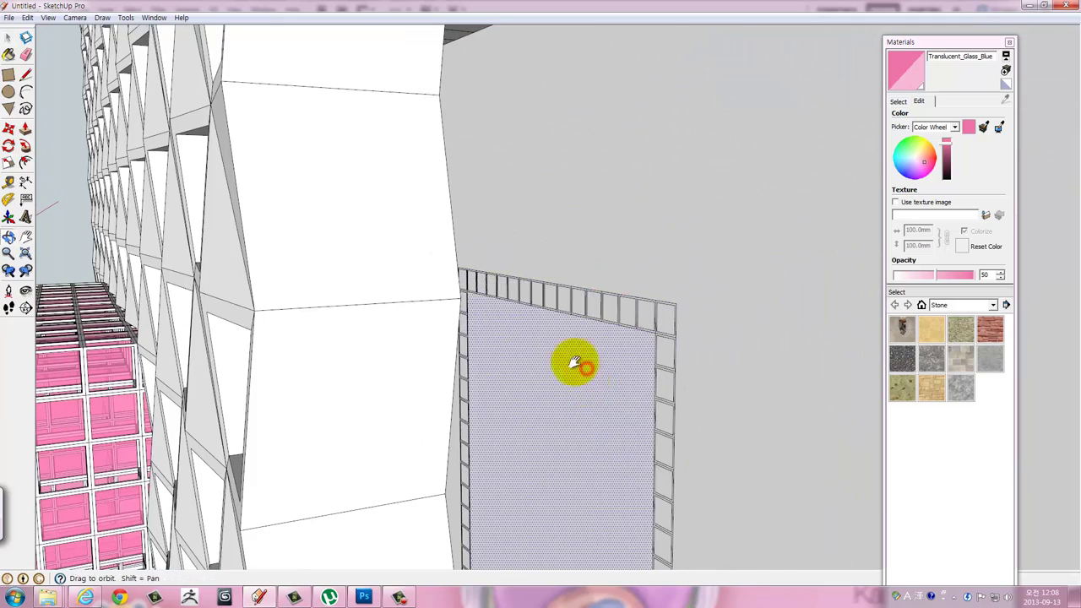
pyautogui.moveTo(574, 361); pyautogui.dragTo(534, 311, button='middle')
pyautogui.press('Delete')
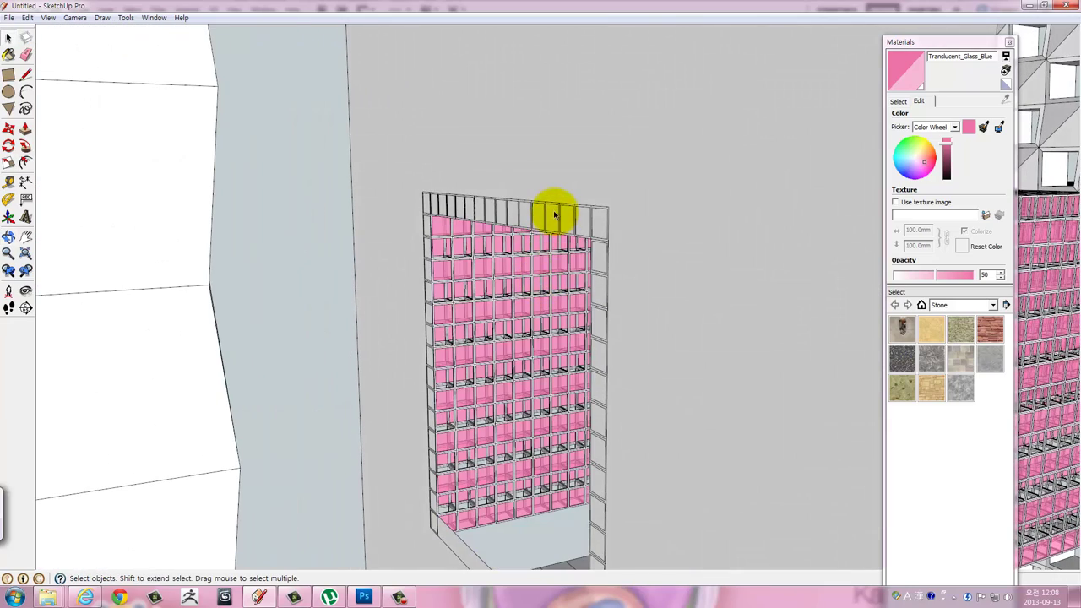
# Group the whole grey wall, then open the group and clear the selection inside it.
pyautogui.scroll(-3, 574, 268)
pyautogui.moveTo(569, 284)
pyautogui.mouseDown(button='middle')
pyautogui.moveTo(579, 295)
pyautogui.moveTo(641, 251)
pyautogui.mouseUp(button='middle')
pyautogui.scroll(1, 591, 249)
pyautogui.tripleClick(554, 157)
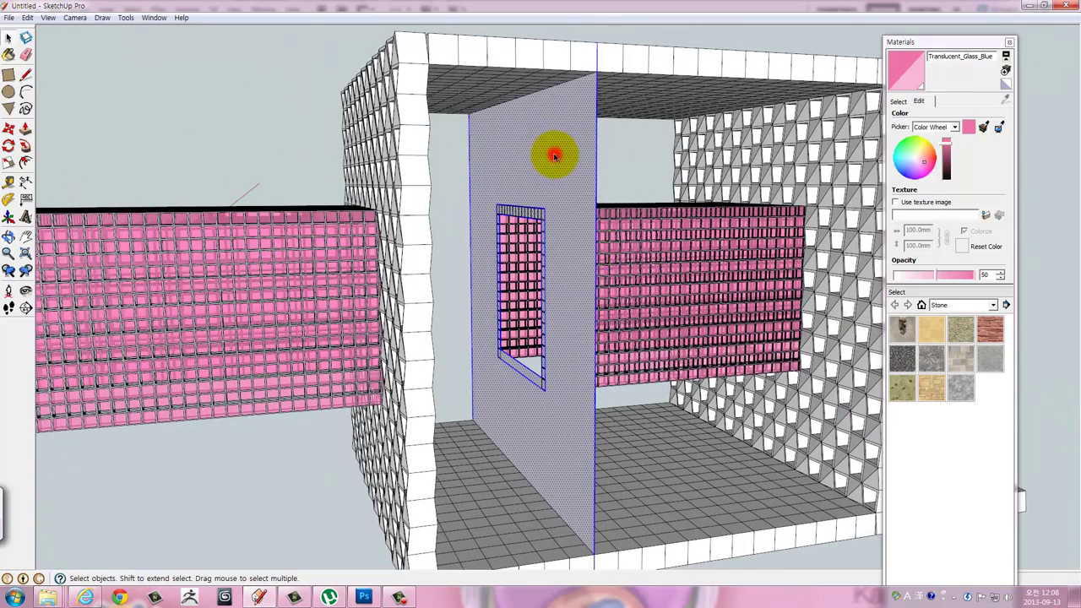
pyautogui.rightClick(554, 157)
pyautogui.click(605, 254)
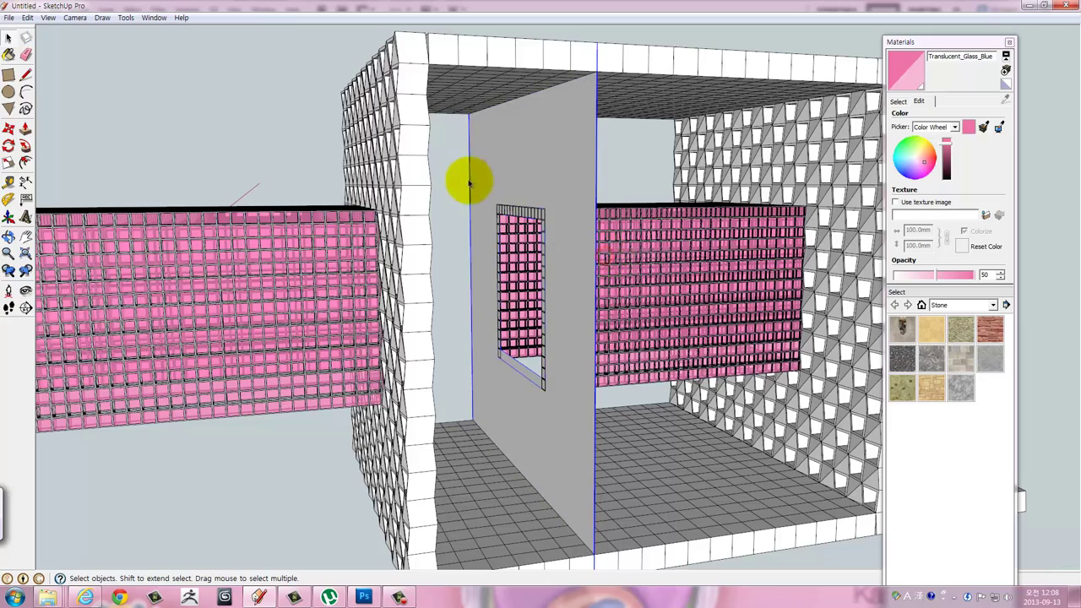
pyautogui.moveTo(514, 174)
pyautogui.mouseDown(button='middle')
pyautogui.moveTo(543, 278)
pyautogui.moveTo(555, 265)
pyautogui.mouseUp(button='middle')
pyautogui.doubleClick(555, 264)
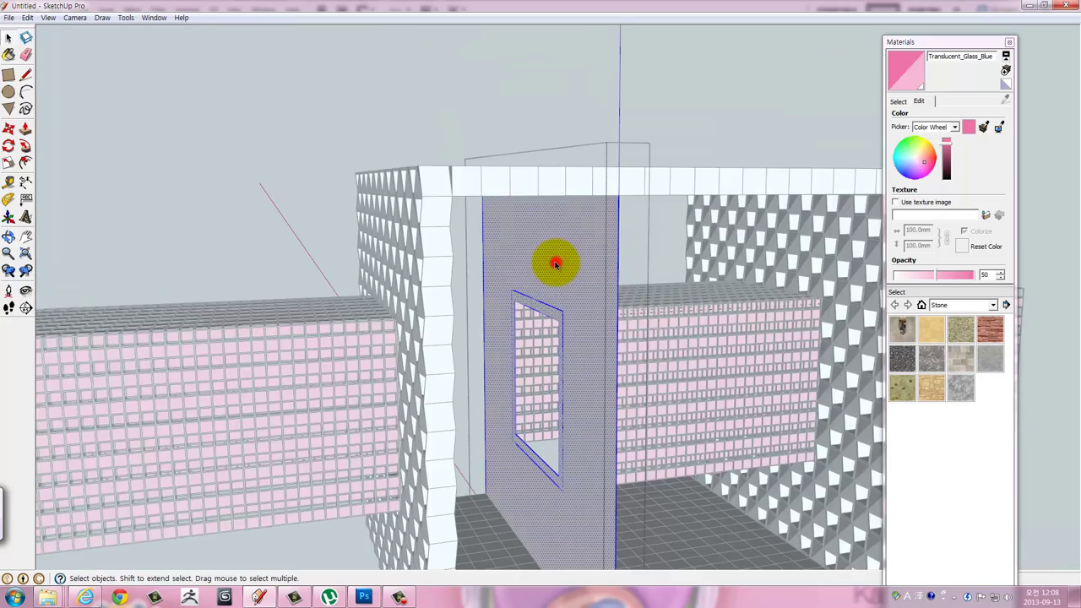
pyautogui.click(420, 130)
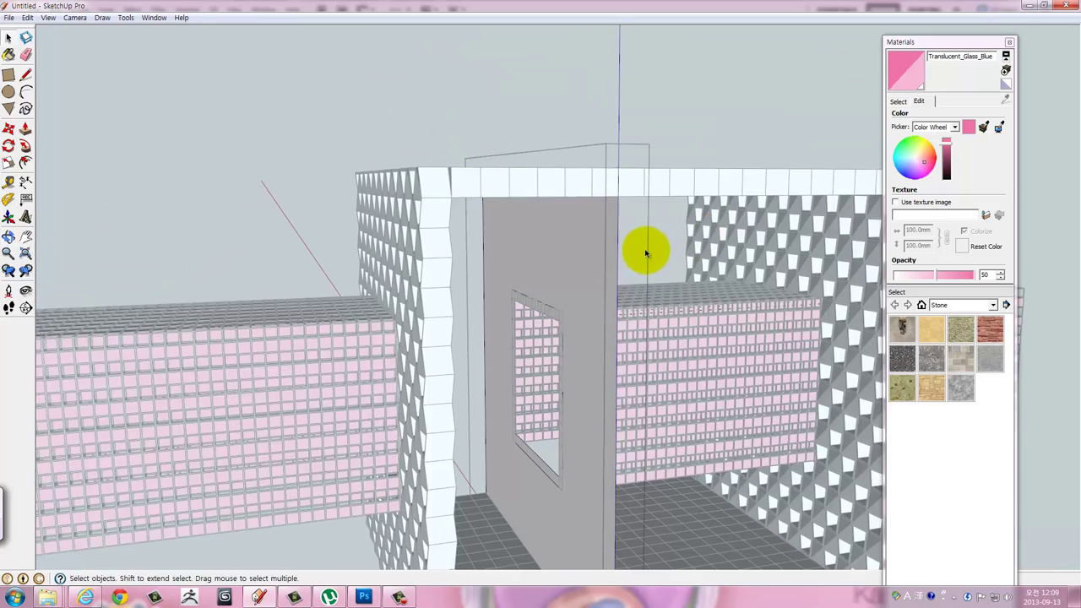
# Try lifting the wall's top edge, cancel the tilted moves, and close the Materials panel.
pyautogui.press('m')
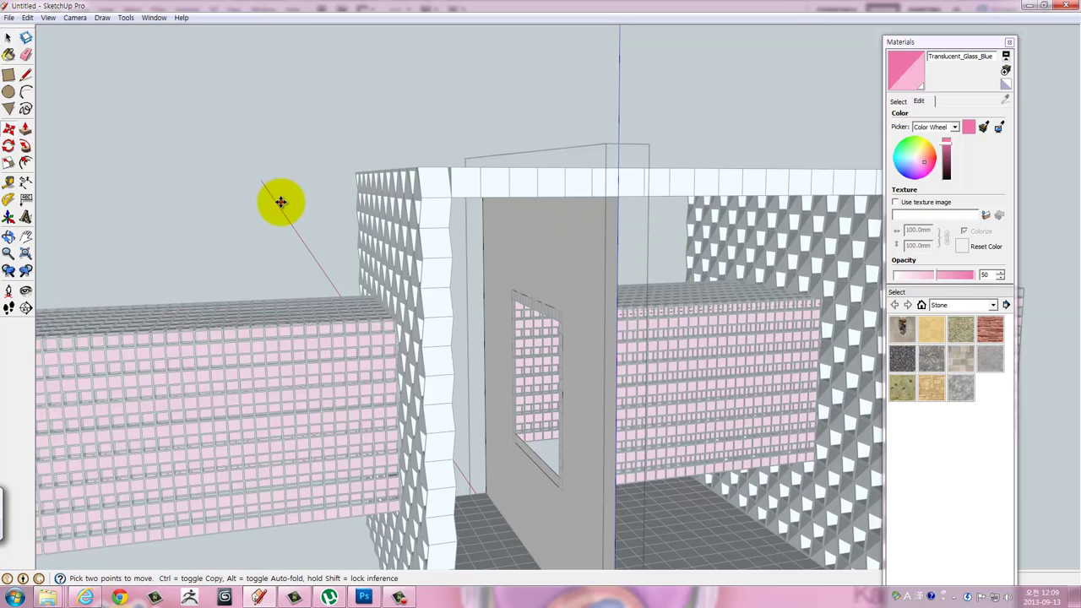
pyautogui.moveTo(280, 201); pyautogui.dragTo(274, 98)
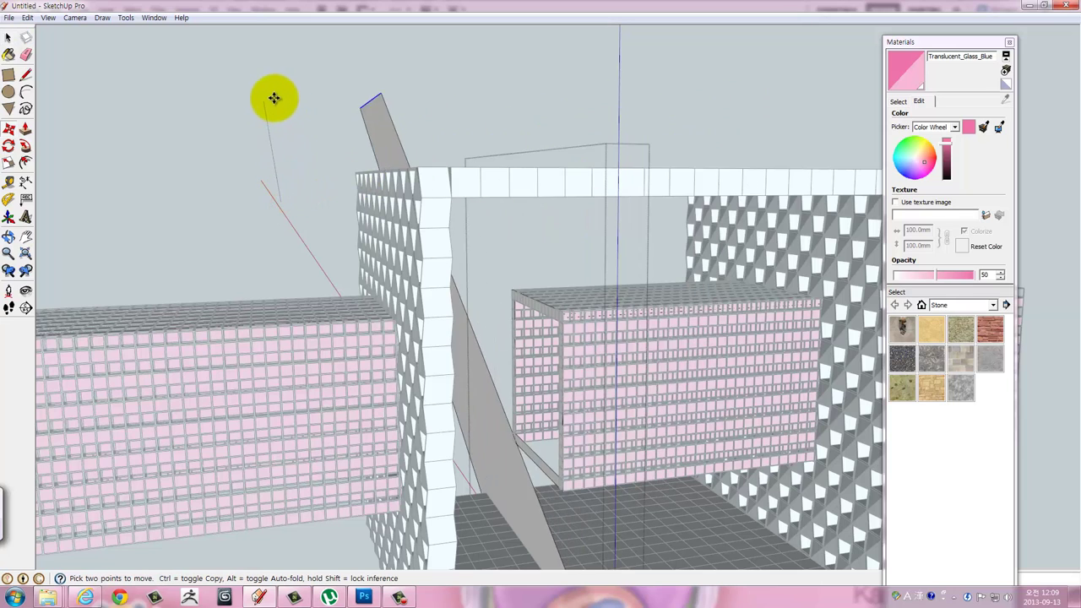
pyautogui.press('Escape')
pyautogui.moveTo(600, 89)
pyautogui.keyDown('shift'); pyautogui.mouseDown(button='middle')
pyautogui.moveTo(583, 231)
pyautogui.moveTo(606, 186)
pyautogui.mouseUp(button='middle'); pyautogui.keyUp('shift')
pyautogui.moveTo(615, 139); pyautogui.dragTo(616, 101)
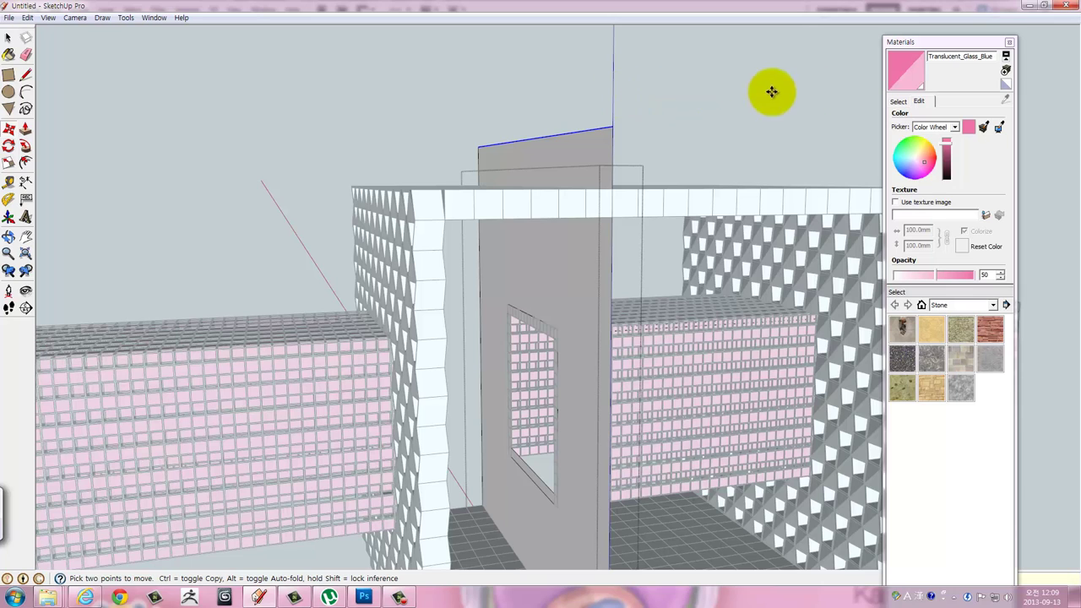
pyautogui.press('Escape')
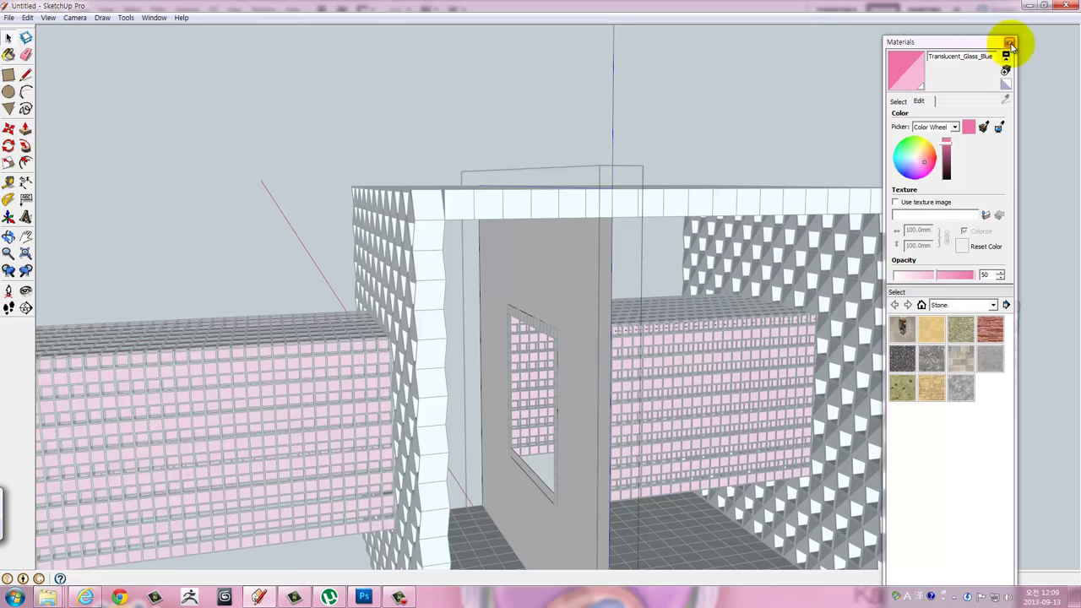
pyautogui.click(1010, 42)
# Raise the grey wall's top edge 2000 mm from the roof line along the blue axis.
pyautogui.moveTo(499, 200); pyautogui.dragTo(524, 193, button='middle')
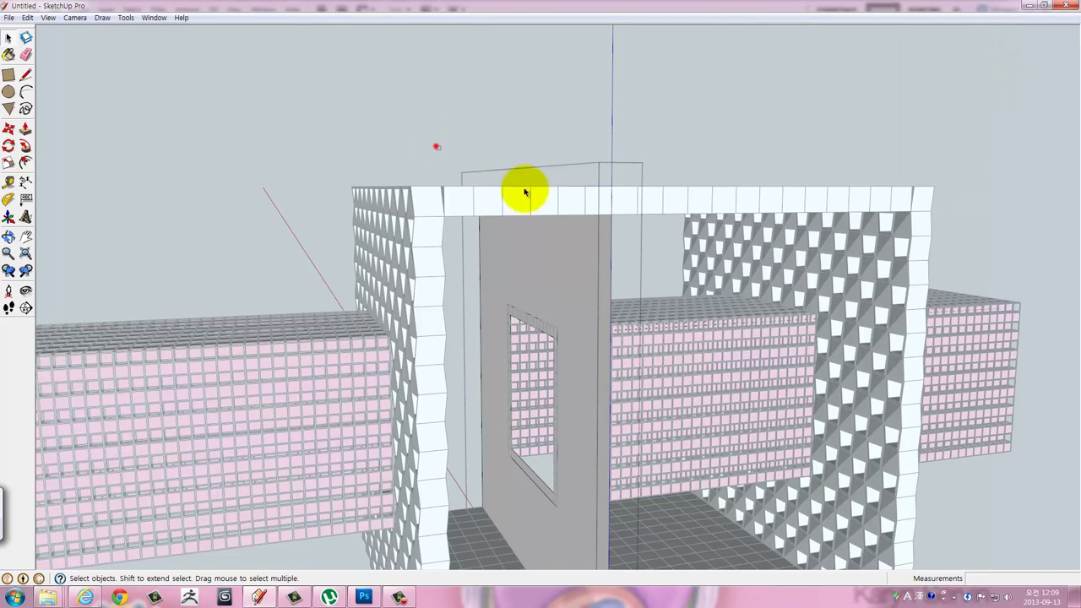
pyautogui.press('m')
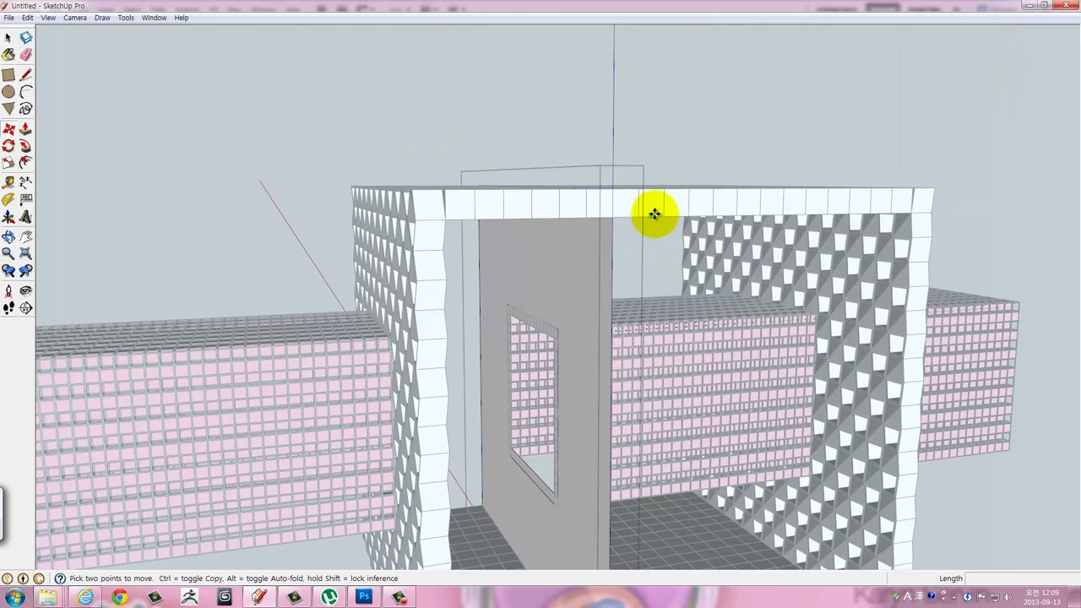
pyautogui.click(662, 216)
pyautogui.write('2000')
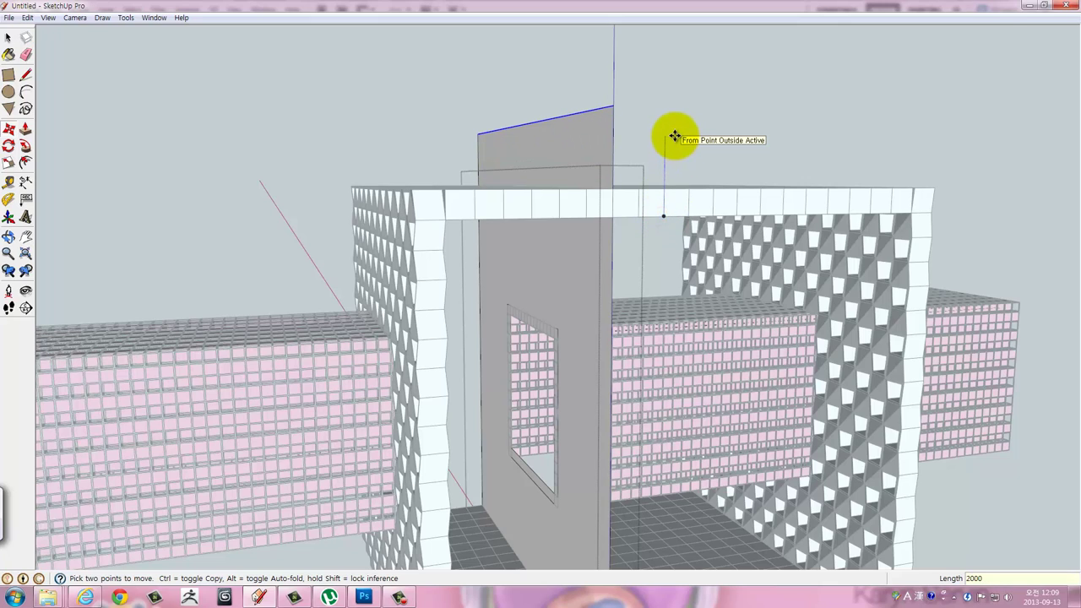
pyautogui.press('Return')
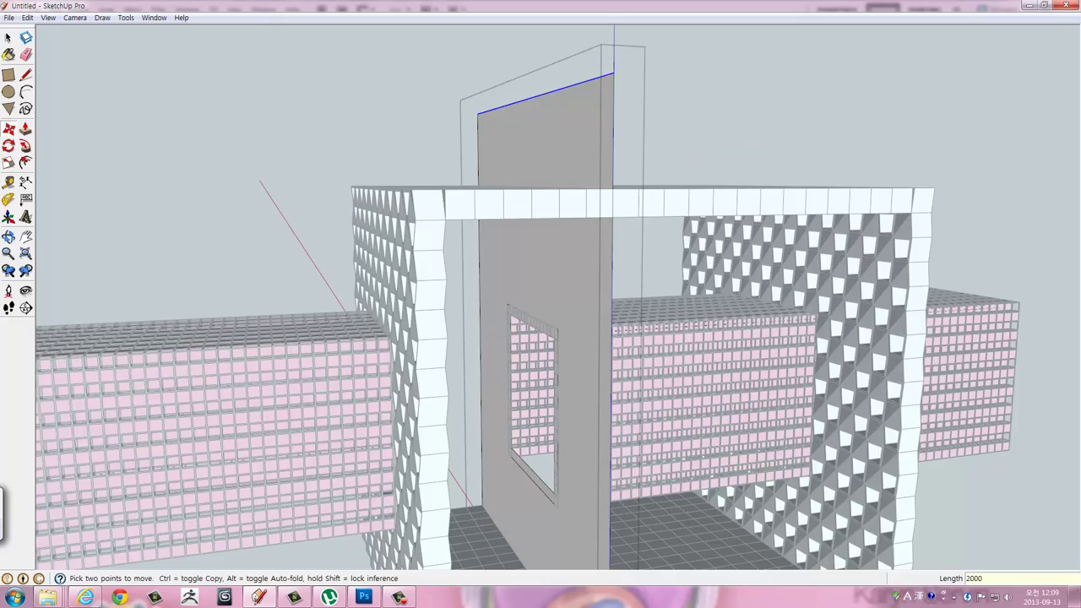
pyautogui.moveTo(467, 222)
pyautogui.mouseDown(button='middle')
pyautogui.moveTo(797, 217)
pyautogui.moveTo(785, 386)
pyautogui.moveTo(740, 366)
pyautogui.moveTo(748, 371)
pyautogui.moveTo(690, 295)
pyautogui.moveTo(282, 198)
pyautogui.moveTo(748, 250)
pyautogui.moveTo(434, 222)
pyautogui.moveTo(622, 237)
pyautogui.moveTo(577, 234)
pyautogui.mouseUp(button='middle')
# Place the raised wall top, then window-select the tall wall's left end.
pyautogui.click(575, 539)
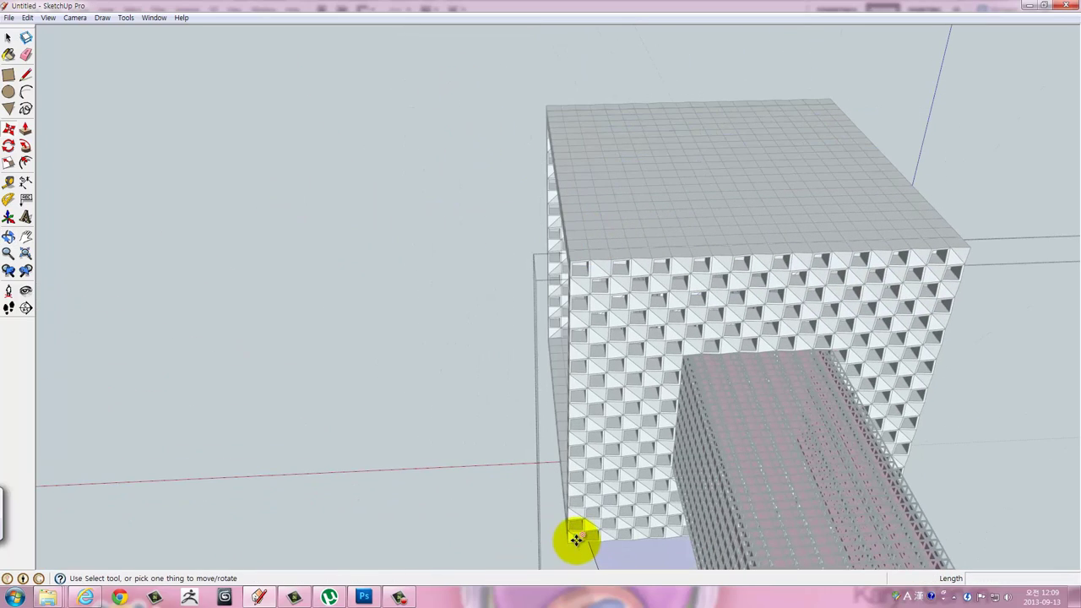
pyautogui.press('space')
pyautogui.click(405, 98)
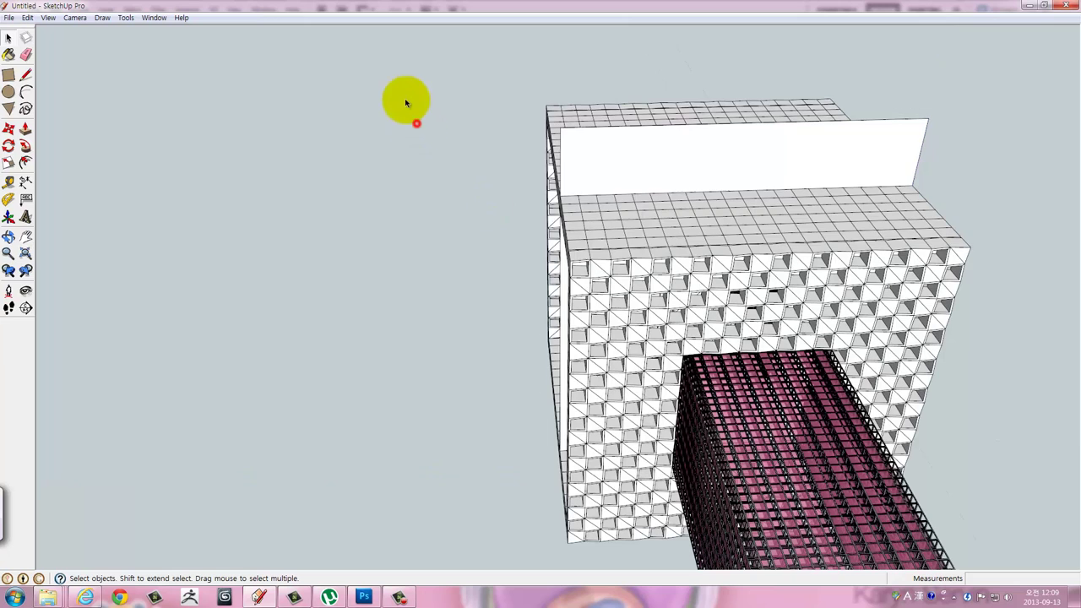
pyautogui.click(649, 189)
pyautogui.moveTo(354, 68); pyautogui.dragTo(569, 518)
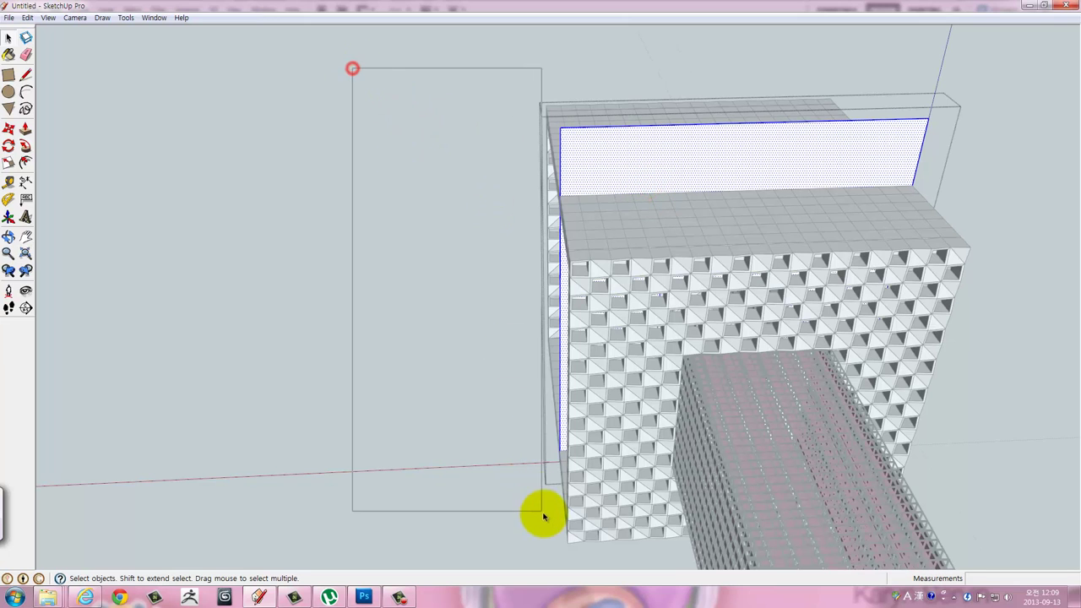
# Move the selected left end 5000 mm along the red axis.
pyautogui.moveTo(558, 446); pyautogui.dragTo(581, 481, button='middle')
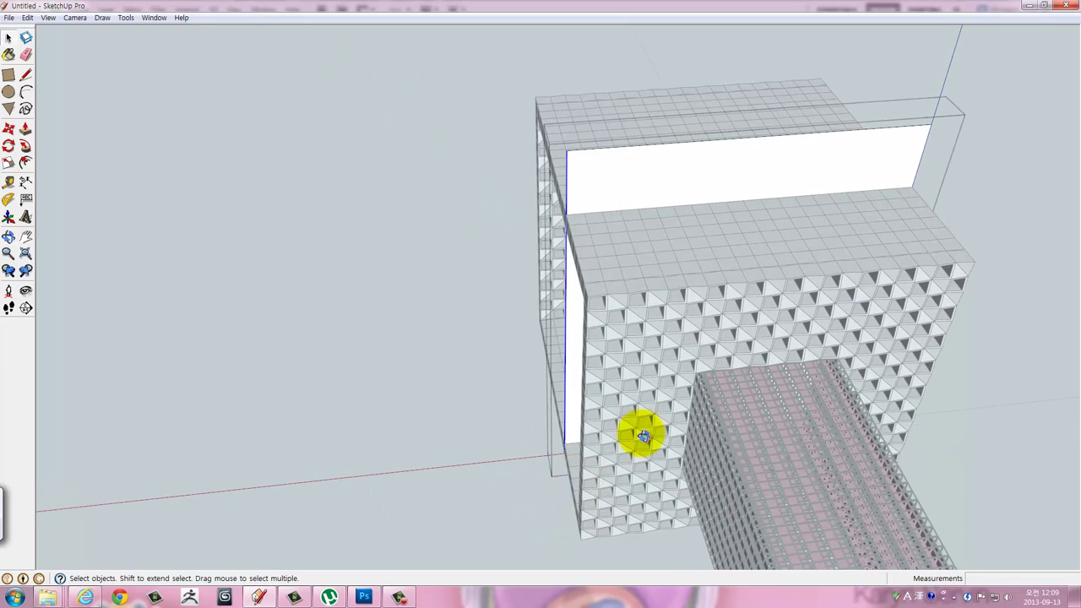
pyautogui.moveTo(643, 434); pyautogui.dragTo(484, 455, button='middle')
pyautogui.press('m')
pyautogui.click(470, 456)
pyautogui.write('5000')
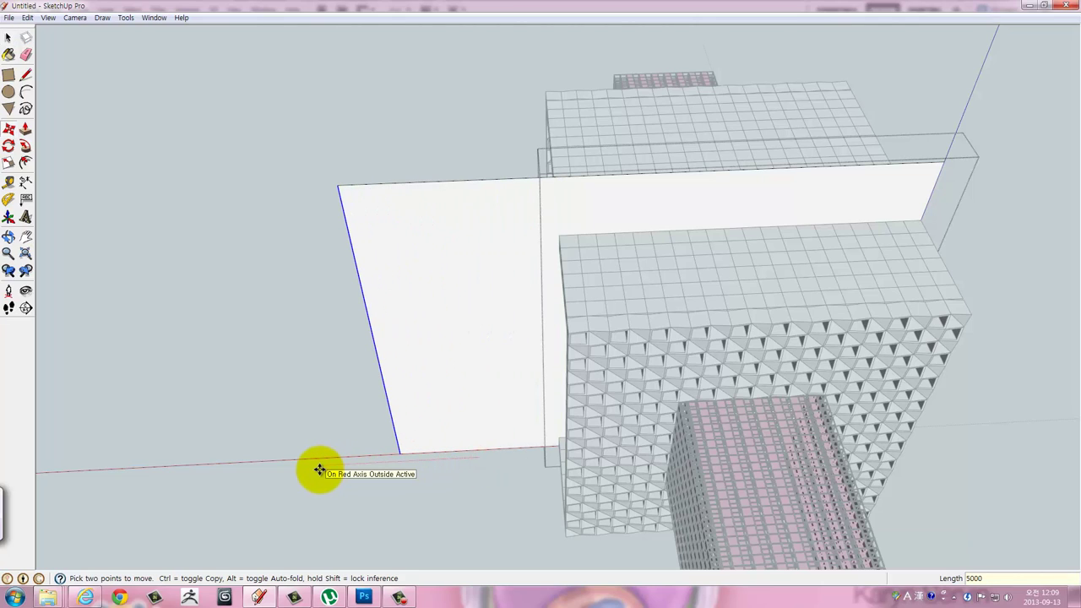
pyautogui.press('Return')
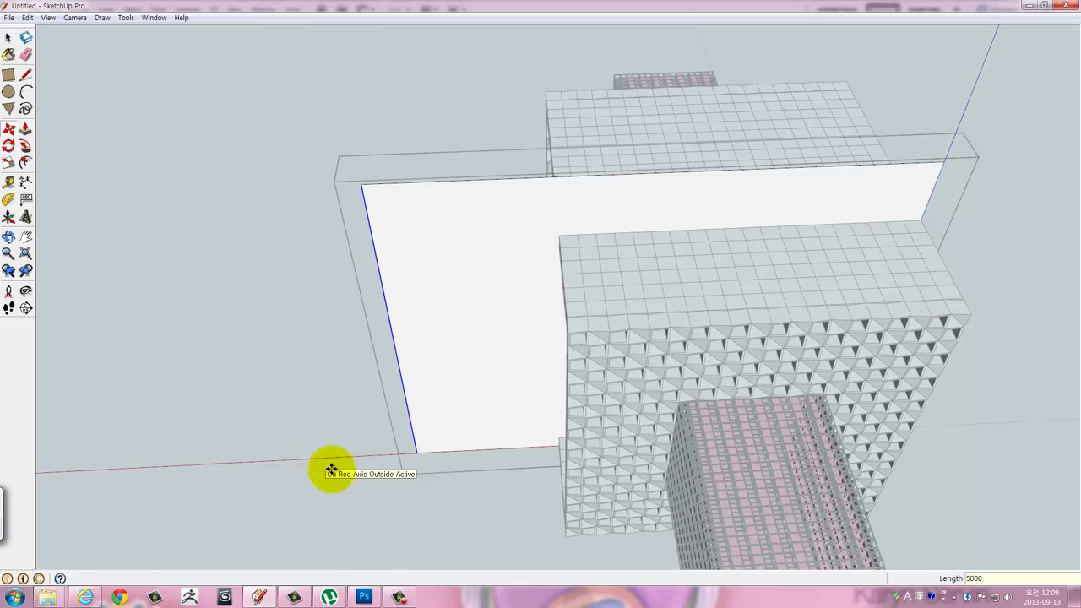
pyautogui.moveTo(647, 379)
pyautogui.mouseDown(button='middle')
pyautogui.moveTo(224, 234)
pyautogui.moveTo(518, 321)
pyautogui.moveTo(583, 295)
pyautogui.moveTo(621, 201)
pyautogui.mouseUp(button='middle')
# Zoom to the grey wall's opening and select the window frame inside it.
pyautogui.click(704, 125)
pyautogui.click(591, 144)
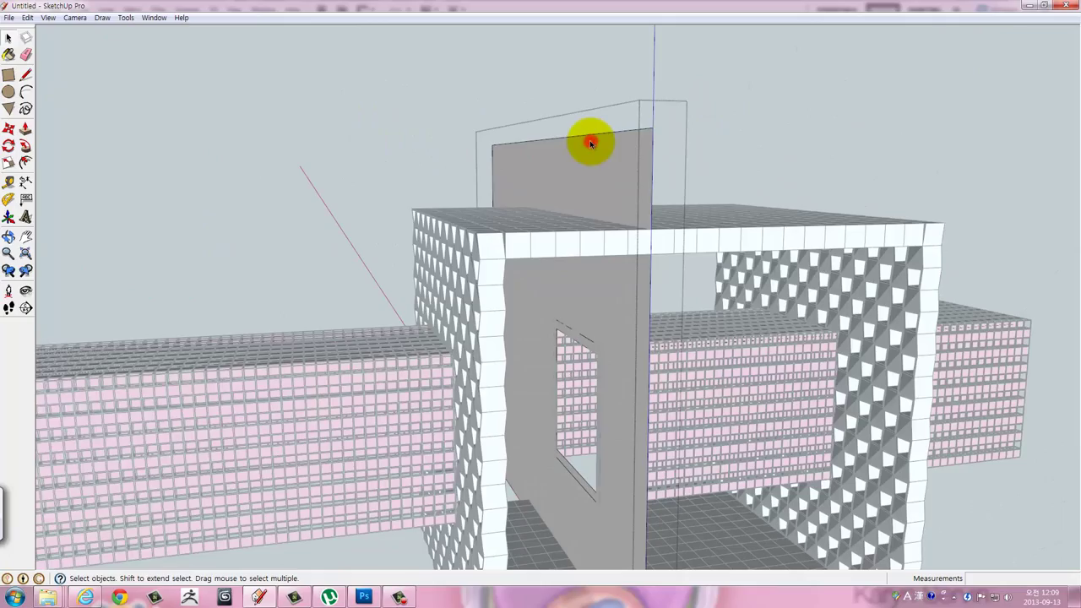
pyautogui.doubleClick(589, 140)
pyautogui.scroll(3, 603, 361)
pyautogui.scroll(3, 586, 366)
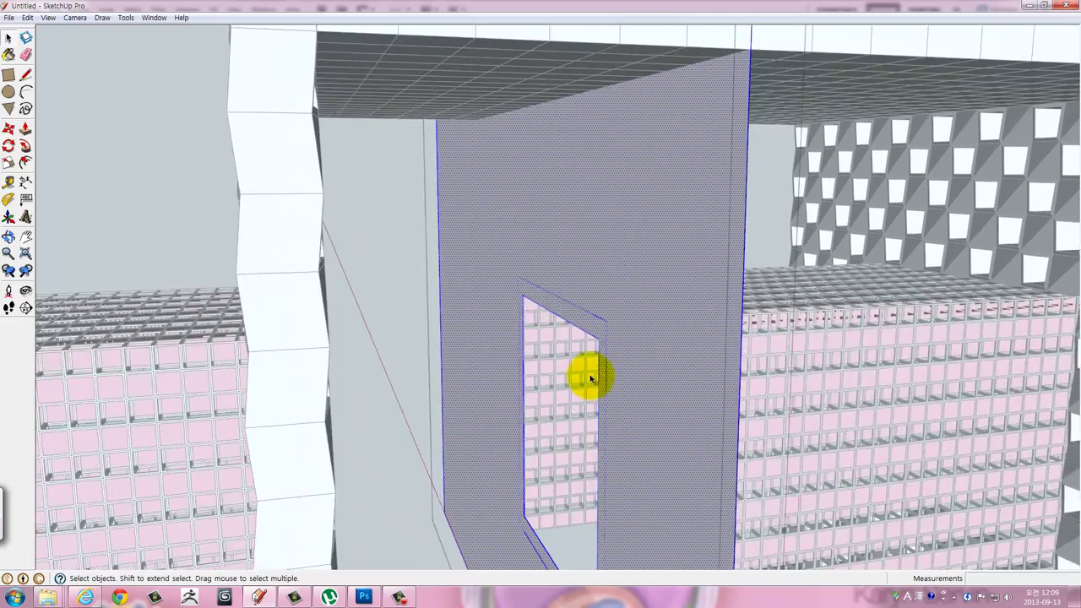
pyautogui.scroll(3, 586, 369)
pyautogui.moveTo(586, 374)
pyautogui.keyDown('shift'); pyautogui.mouseDown(button='middle')
pyautogui.moveTo(608, 324)
pyautogui.moveTo(633, 300)
pyautogui.mouseUp(button='middle'); pyautogui.keyUp('shift')
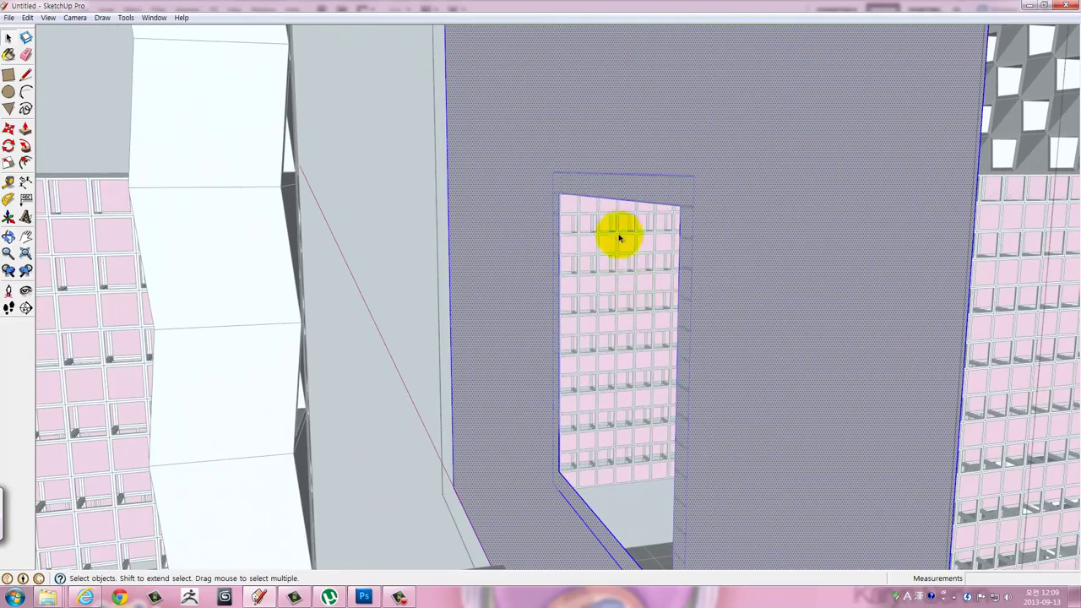
pyautogui.click(651, 196)
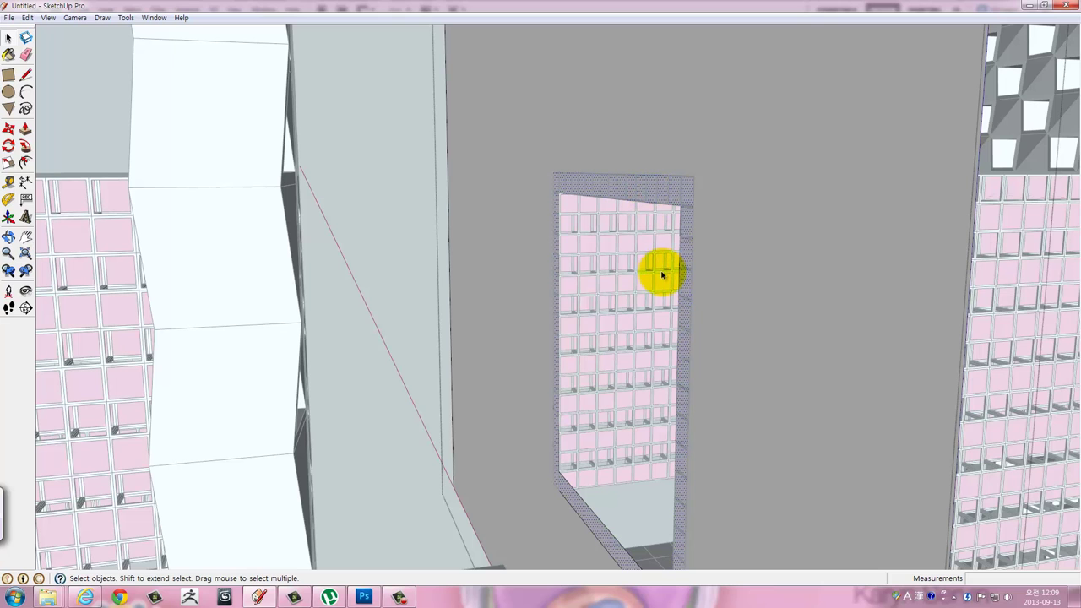
pyautogui.moveTo(657, 267); pyautogui.dragTo(649, 250, button='middle')
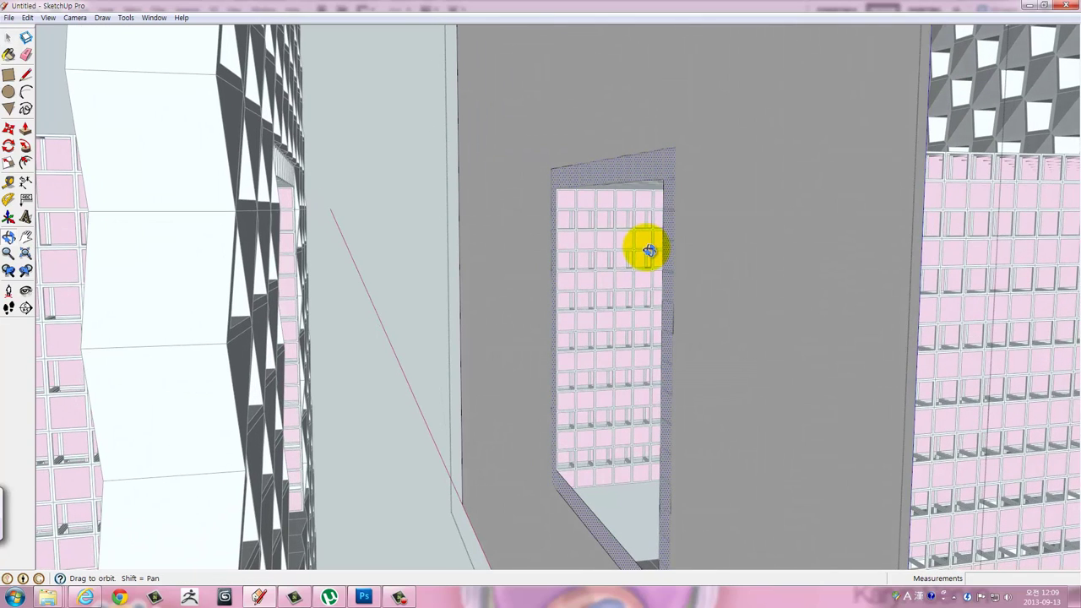
pyautogui.rightClick(625, 173)
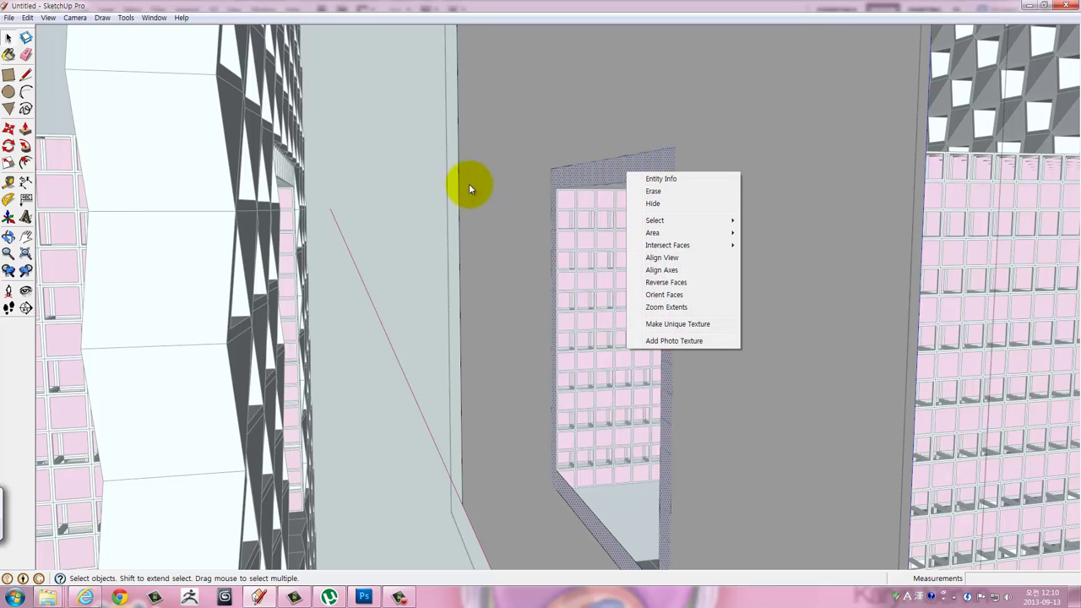
pyautogui.click(429, 173)
pyautogui.click(654, 123)
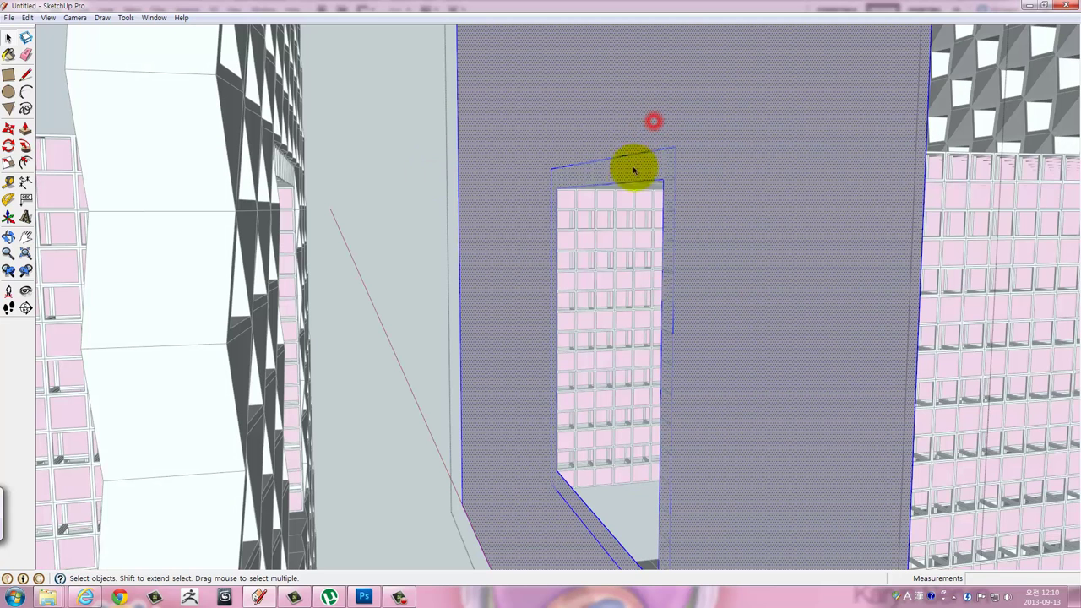
pyautogui.click(626, 183)
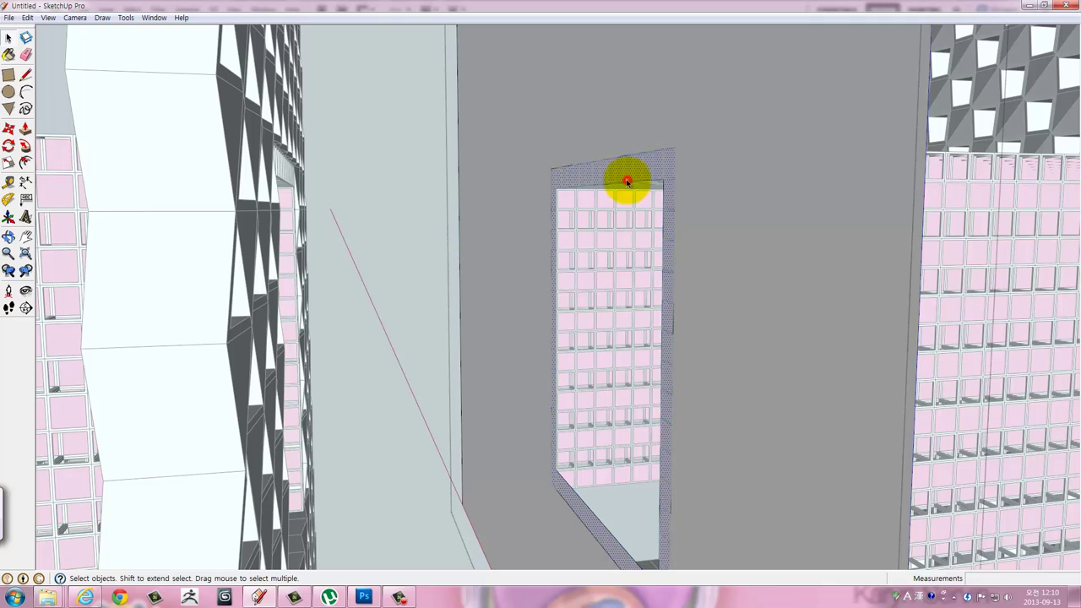
# Open the window frame group and erase its stray vertical edge.
pyautogui.doubleClick(626, 179)
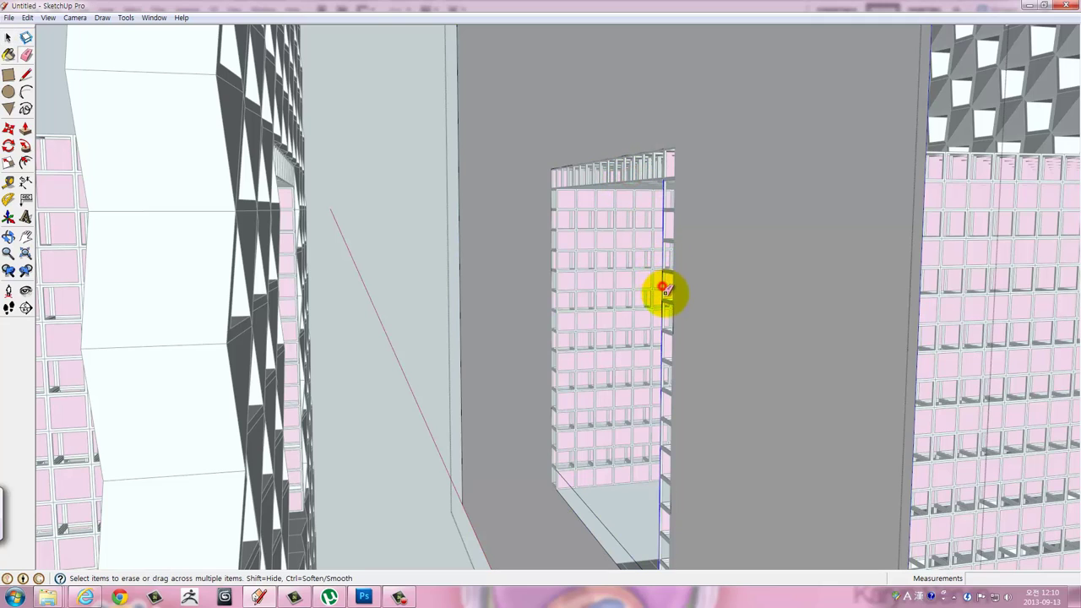
pyautogui.moveTo(664, 290); pyautogui.dragTo(612, 511)
pyautogui.moveTo(543, 422)
pyautogui.mouseDown(button='middle')
pyautogui.moveTo(717, 458)
pyautogui.moveTo(502, 273)
pyautogui.mouseUp(button='middle')
pyautogui.scroll(-5, 587, 438)
pyautogui.press('space')
pyautogui.click(381, 149)
# Push/pull the grey wall face into a thick solid slab rising through the cube's roof.
pyautogui.click(642, 157)
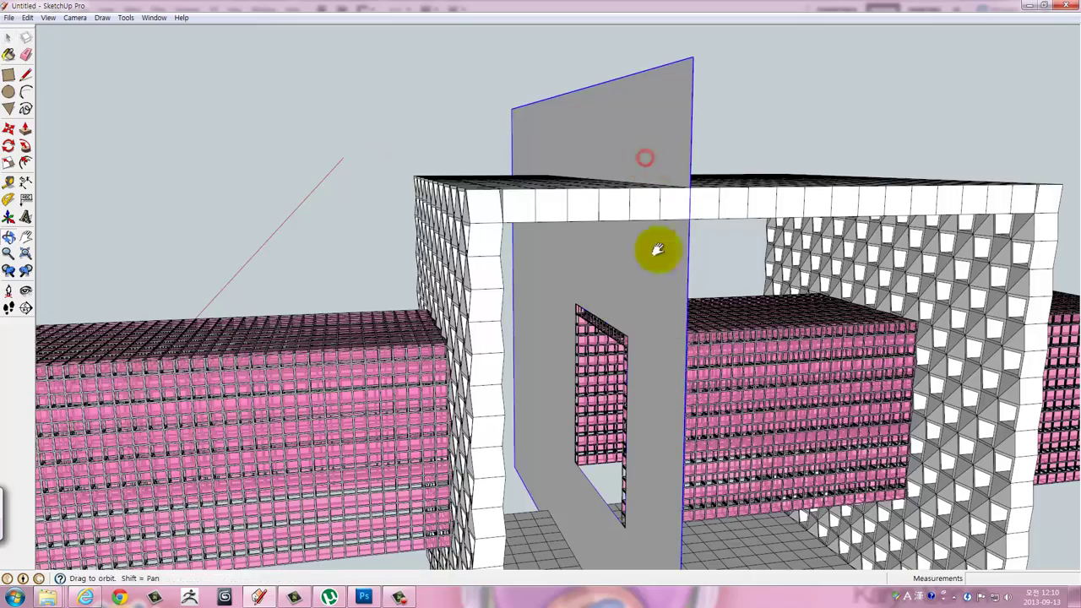
pyautogui.moveTo(656, 246)
pyautogui.mouseDown(button='middle')
pyautogui.moveTo(613, 250)
pyautogui.moveTo(584, 235)
pyautogui.moveTo(697, 397)
pyautogui.moveTo(683, 422)
pyautogui.moveTo(743, 234)
pyautogui.mouseUp(button='middle')
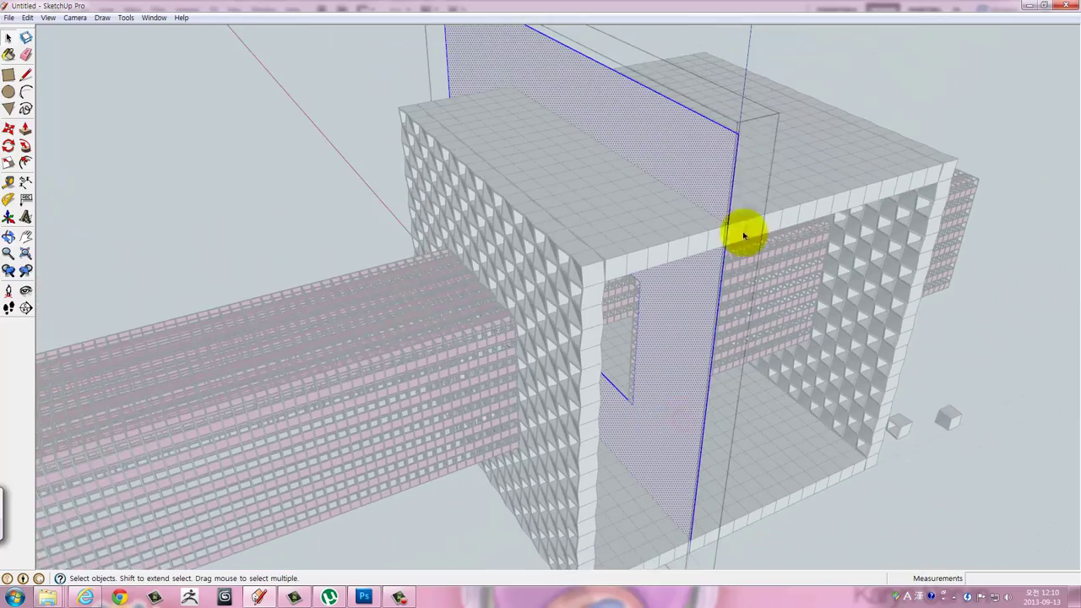
pyautogui.click(738, 149)
pyautogui.scroll(3, 739, 150)
pyautogui.scroll(2, 716, 258)
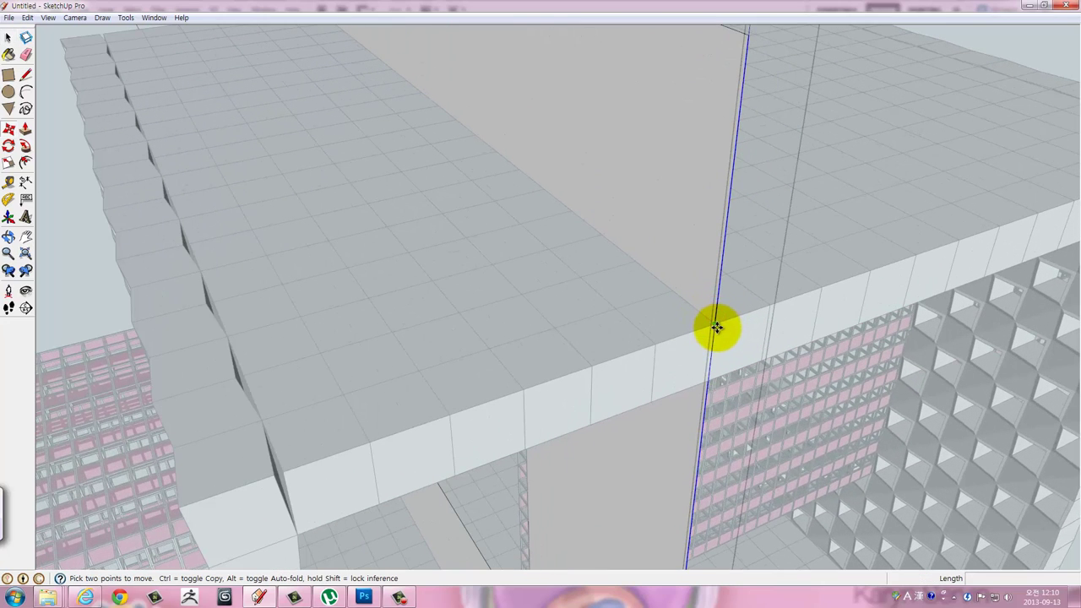
pyautogui.click(715, 323)
pyautogui.click(637, 261)
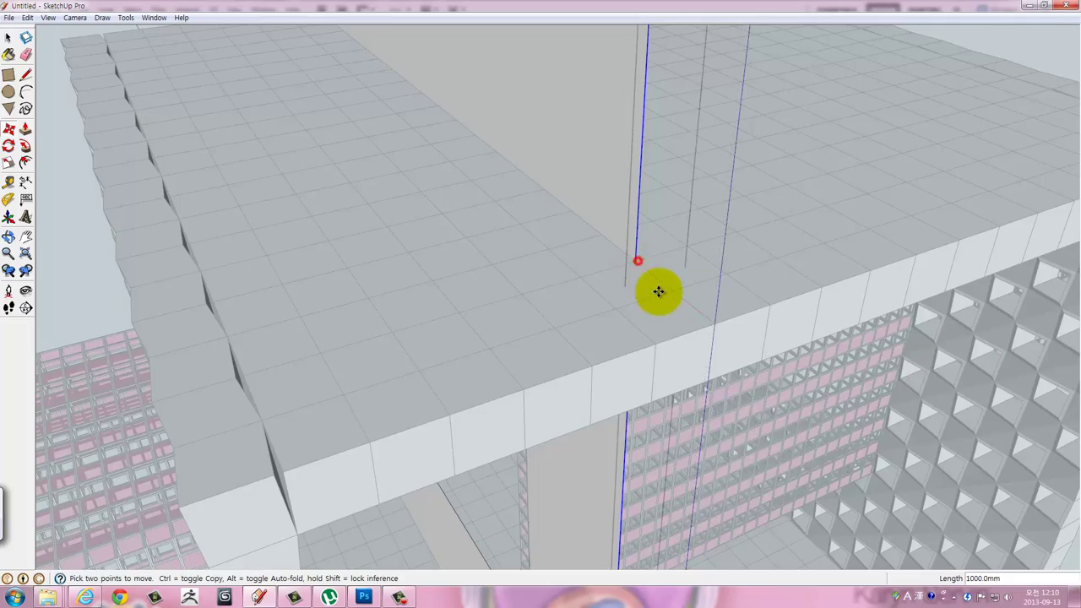
pyautogui.moveTo(658, 292)
pyautogui.mouseDown(button='middle')
pyautogui.moveTo(564, 301)
pyautogui.moveTo(547, 265)
pyautogui.moveTo(634, 330)
pyautogui.mouseUp(button='middle')
pyautogui.click(612, 308)
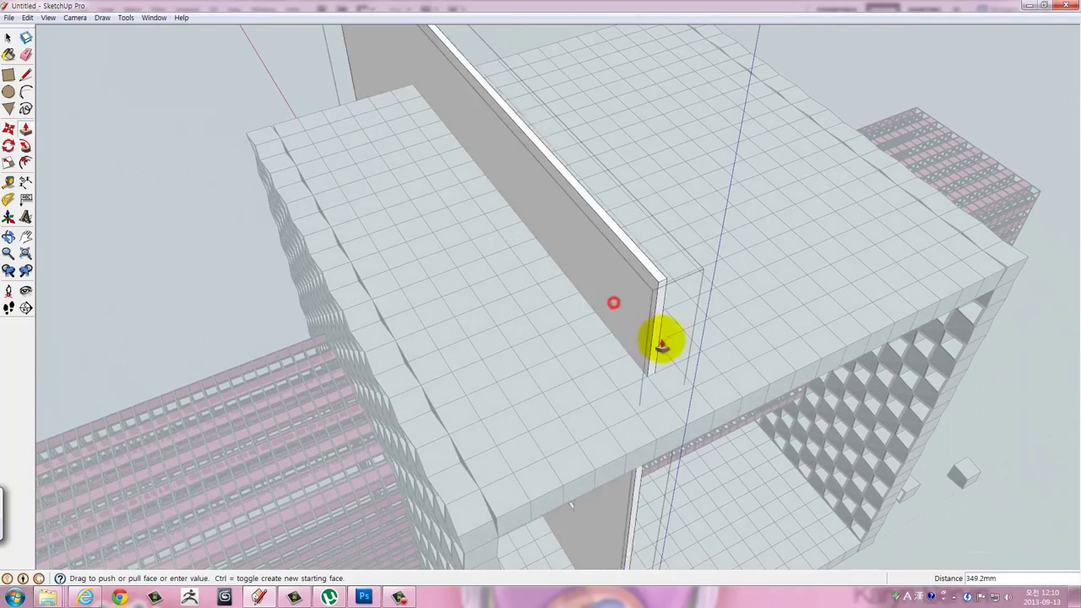
pyautogui.click(699, 353)
pyautogui.moveTo(786, 442)
pyautogui.mouseDown(button='middle')
pyautogui.moveTo(748, 314)
pyautogui.moveTo(647, 272)
pyautogui.moveTo(659, 307)
pyautogui.moveTo(801, 301)
pyautogui.moveTo(627, 295)
pyautogui.moveTo(729, 125)
pyautogui.moveTo(586, 284)
pyautogui.moveTo(706, 259)
pyautogui.moveTo(709, 175)
pyautogui.moveTo(205, 290)
pyautogui.moveTo(265, 355)
pyautogui.moveTo(667, 346)
pyautogui.moveTo(772, 306)
pyautogui.moveTo(893, 291)
pyautogui.moveTo(371, 293)
pyautogui.mouseUp(button='middle')
pyautogui.press('space')
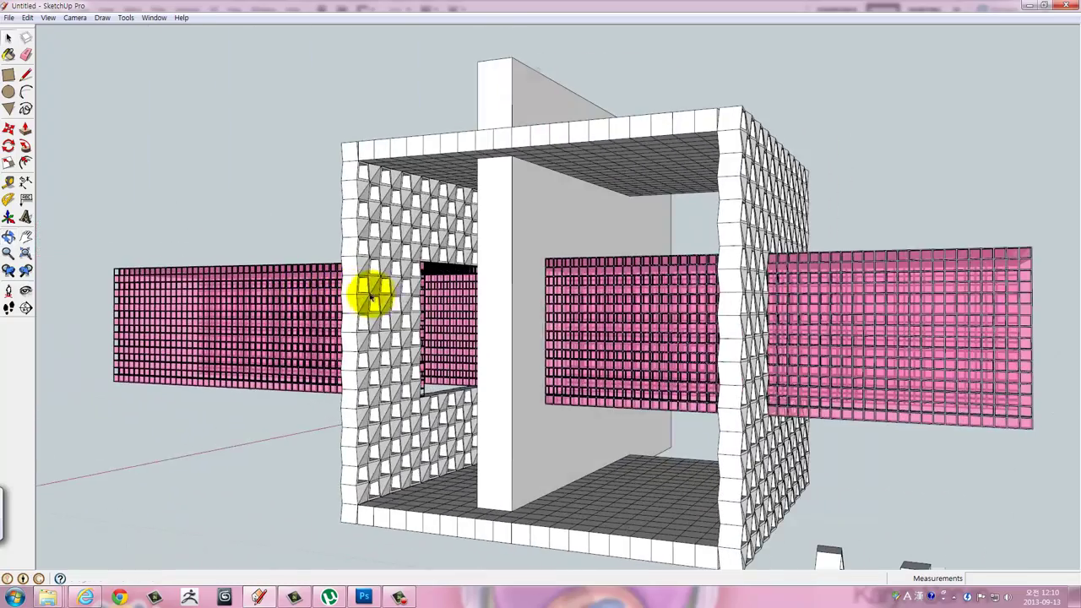
pyautogui.moveTo(544, 422)
pyautogui.mouseDown(button='middle')
pyautogui.moveTo(632, 326)
pyautogui.moveTo(827, 391)
pyautogui.moveTo(586, 350)
pyautogui.moveTo(109, 355)
pyautogui.moveTo(160, 382)
pyautogui.moveTo(883, 380)
pyautogui.moveTo(461, 379)
pyautogui.moveTo(844, 374)
pyautogui.moveTo(692, 364)
pyautogui.moveTo(598, 372)
pyautogui.mouseUp(button='middle')
pyautogui.scroll(3, 547, 354)
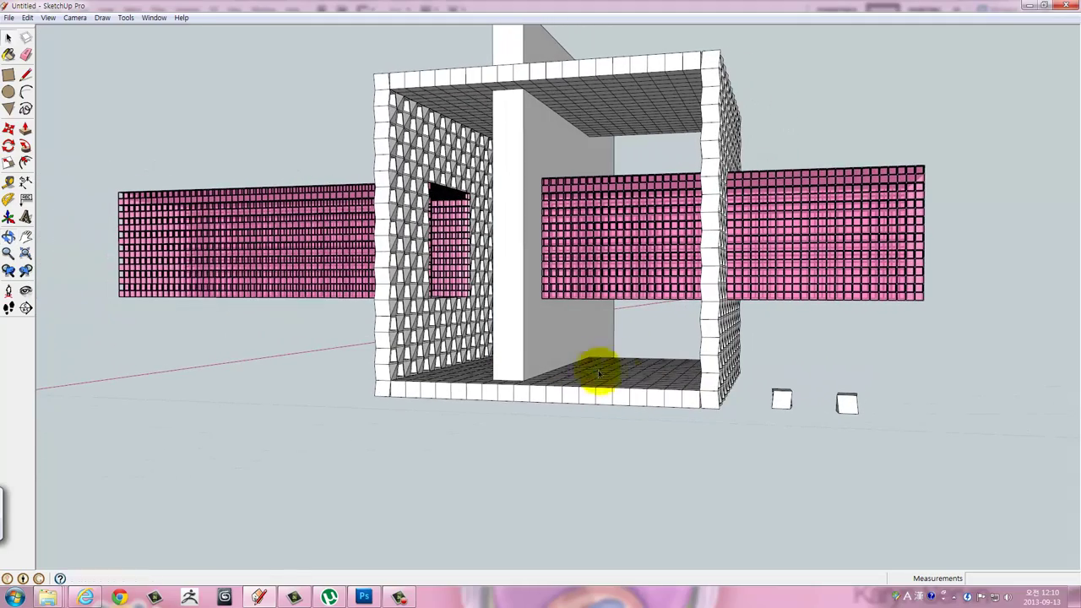
pyautogui.moveTo(865, 452)
pyautogui.mouseDown(button='middle')
pyautogui.moveTo(849, 495)
pyautogui.moveTo(827, 476)
pyautogui.mouseUp(button='middle')
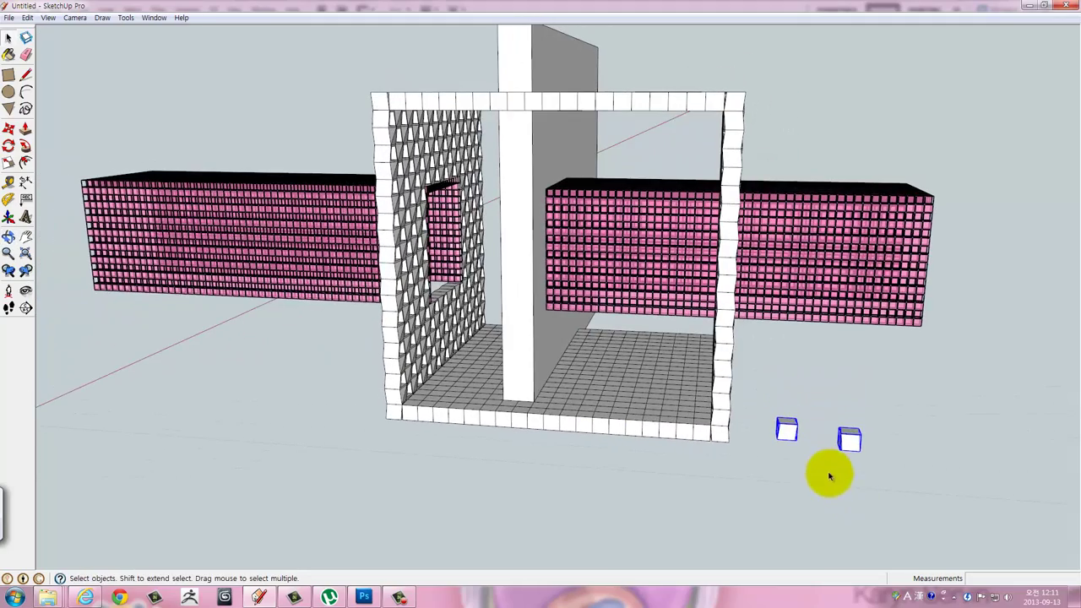
pyautogui.moveTo(689, 488)
pyautogui.mouseDown(button='middle')
pyautogui.moveTo(895, 414)
pyautogui.moveTo(662, 345)
pyautogui.moveTo(702, 367)
pyautogui.moveTo(870, 363)
pyautogui.moveTo(883, 456)
pyautogui.moveTo(755, 482)
pyautogui.mouseUp(button='middle')
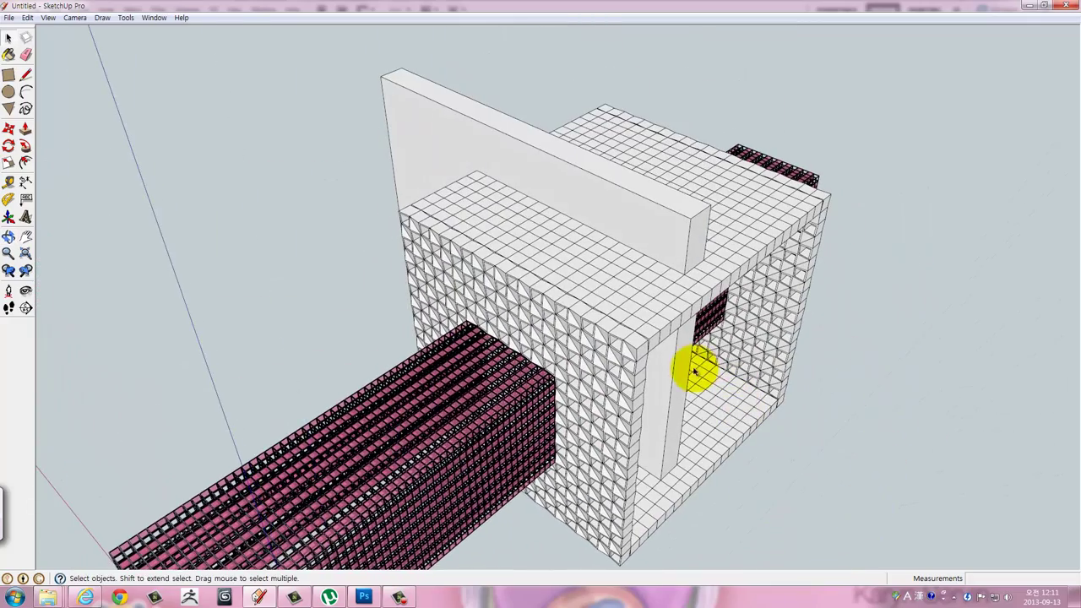
# Inside the column group, push the white column's face inward to make it shallower.
pyautogui.doubleClick(682, 382)
pyautogui.scroll(3, 656, 386)
pyautogui.moveTo(595, 421)
pyautogui.mouseDown(button='middle')
pyautogui.moveTo(656, 386)
pyautogui.moveTo(639, 424)
pyautogui.mouseUp(button='middle')
pyautogui.scroll(2, 642, 464)
pyautogui.press('p')
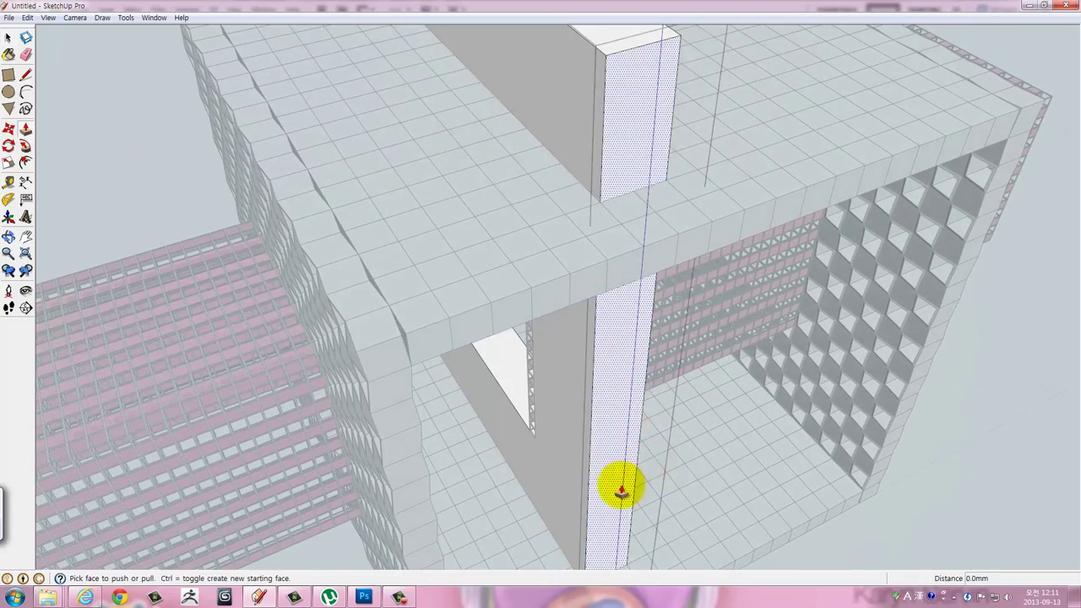
pyautogui.click(629, 495)
pyautogui.moveTo(632, 495); pyautogui.dragTo(456, 489, button='middle')
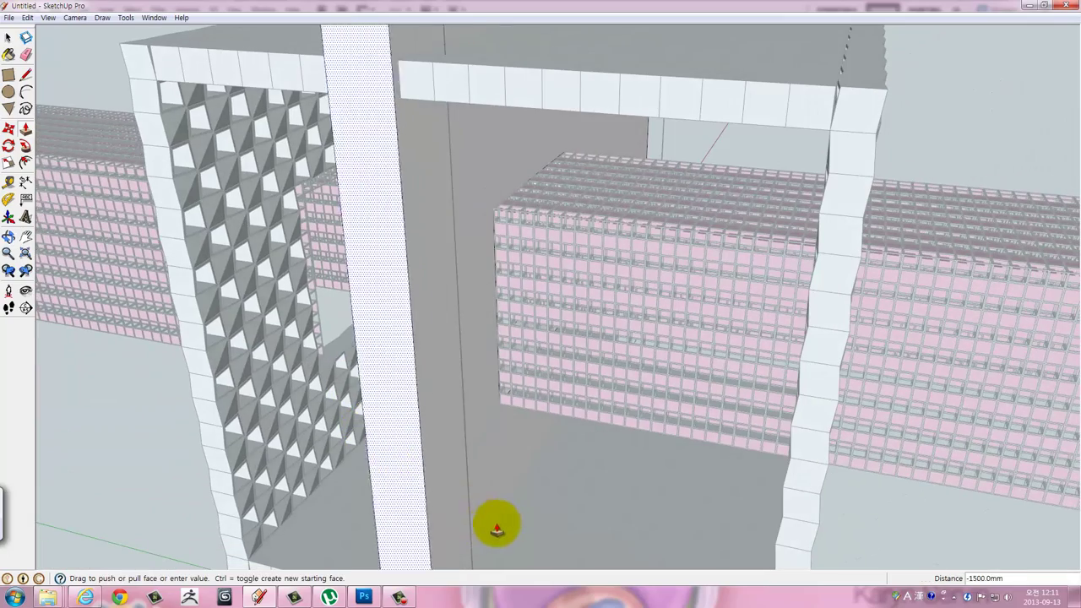
pyautogui.click(501, 530)
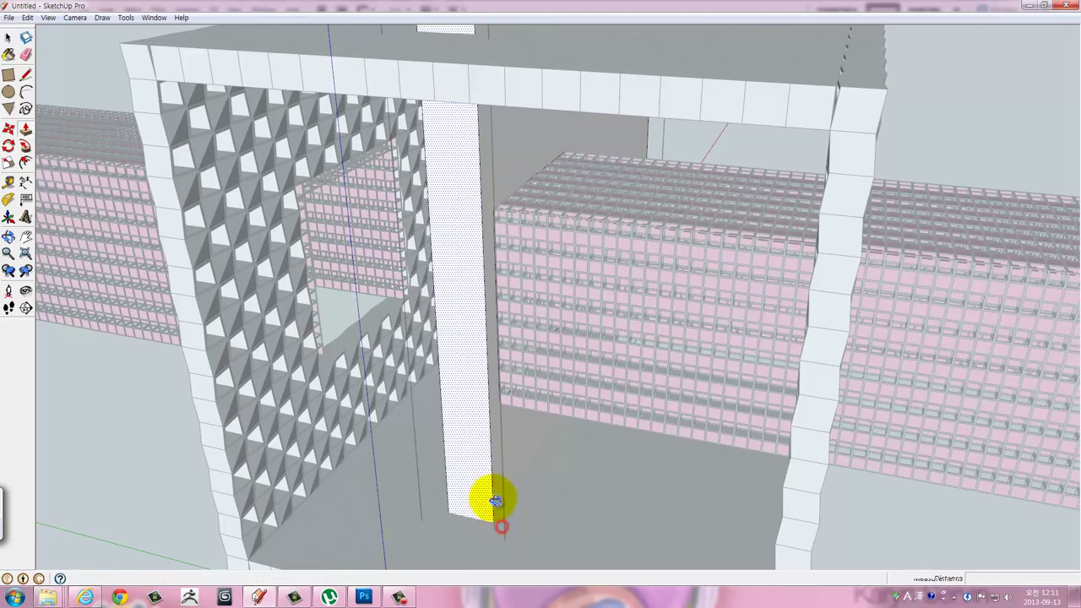
pyautogui.moveTo(494, 499)
pyautogui.mouseDown(button='middle')
pyautogui.moveTo(893, 374)
pyautogui.moveTo(844, 368)
pyautogui.moveTo(977, 362)
pyautogui.mouseUp(button='middle')
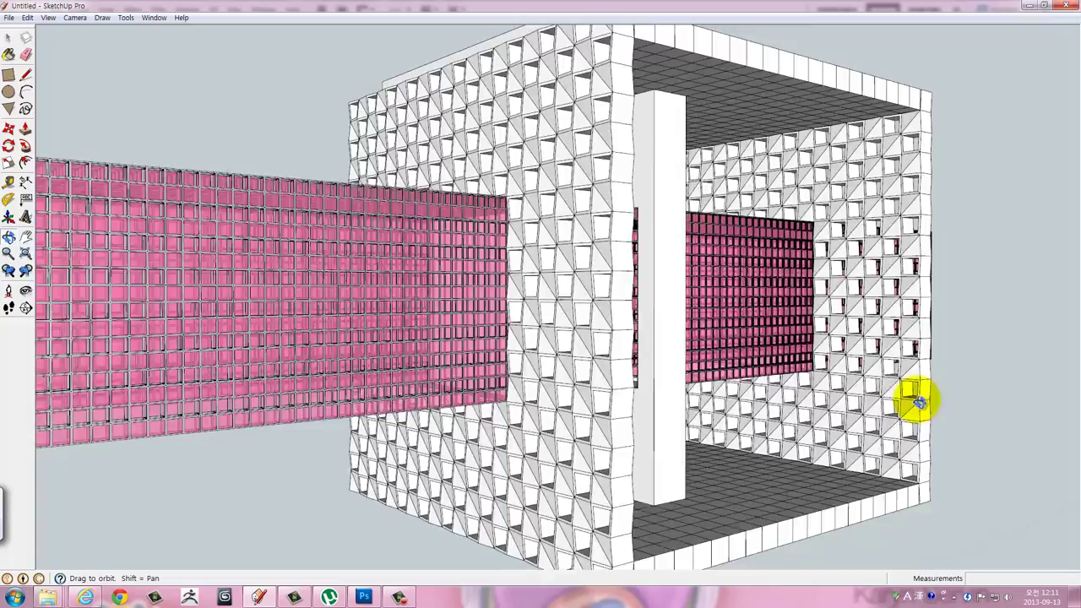
pyautogui.moveTo(917, 402)
pyautogui.mouseDown(button='middle')
pyautogui.moveTo(410, 391)
pyautogui.moveTo(535, 340)
pyautogui.moveTo(635, 338)
pyautogui.moveTo(666, 415)
pyautogui.moveTo(927, 385)
pyautogui.moveTo(503, 358)
pyautogui.moveTo(580, 338)
pyautogui.moveTo(482, 415)
pyautogui.moveTo(639, 386)
pyautogui.moveTo(595, 404)
pyautogui.moveTo(610, 374)
pyautogui.moveTo(467, 357)
pyautogui.moveTo(327, 365)
pyautogui.moveTo(681, 366)
pyautogui.moveTo(478, 369)
pyautogui.moveTo(473, 353)
pyautogui.mouseUp(button='middle')
pyautogui.scroll(-5, 635, 338)
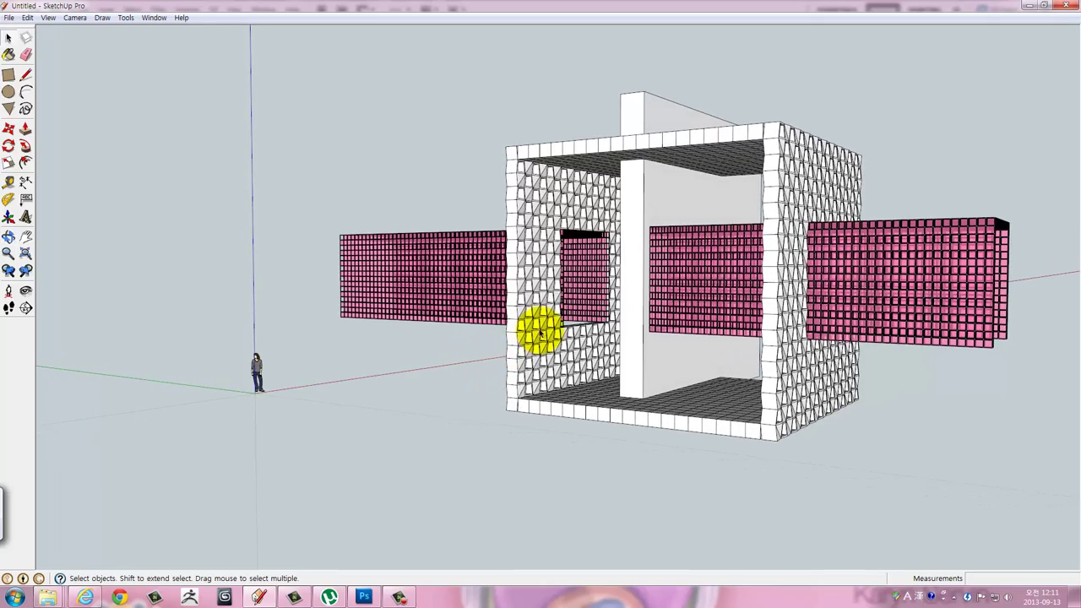
pyautogui.moveTo(591, 311)
pyautogui.mouseDown(button='middle')
pyautogui.moveTo(552, 321)
pyautogui.moveTo(570, 301)
pyautogui.moveTo(639, 282)
pyautogui.moveTo(656, 380)
pyautogui.moveTo(713, 355)
pyautogui.moveTo(651, 362)
pyautogui.moveTo(627, 338)
pyautogui.moveTo(517, 325)
pyautogui.mouseUp(button='middle')
pyautogui.scroll(2, 554, 324)
pyautogui.scroll(2, 558, 325)
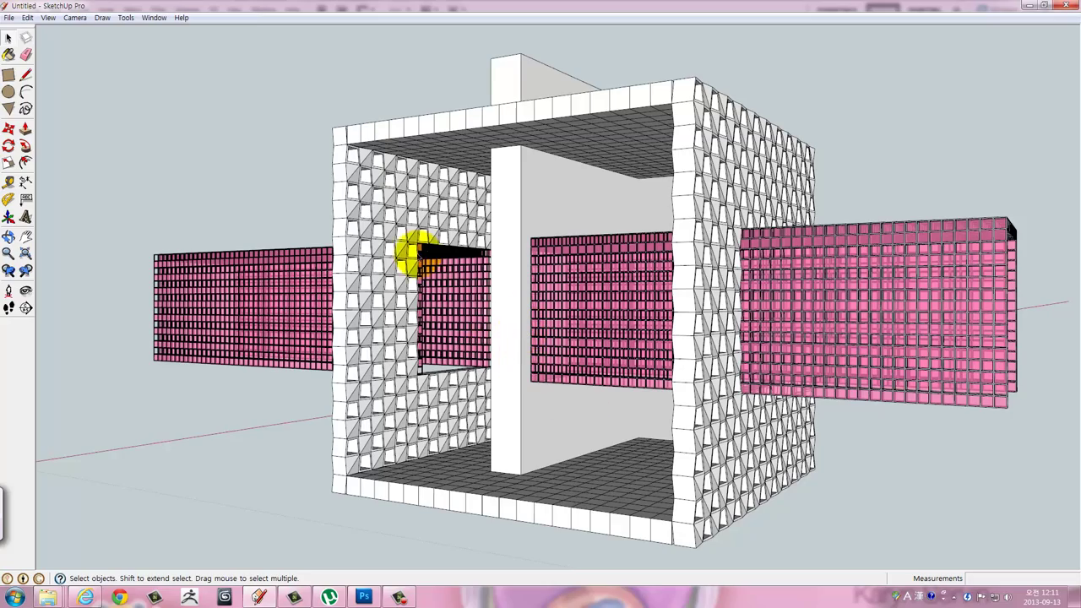
pyautogui.moveTo(413, 253)
pyautogui.mouseDown(button='middle')
pyautogui.moveTo(535, 381)
pyautogui.moveTo(475, 307)
pyautogui.mouseUp(button='middle')
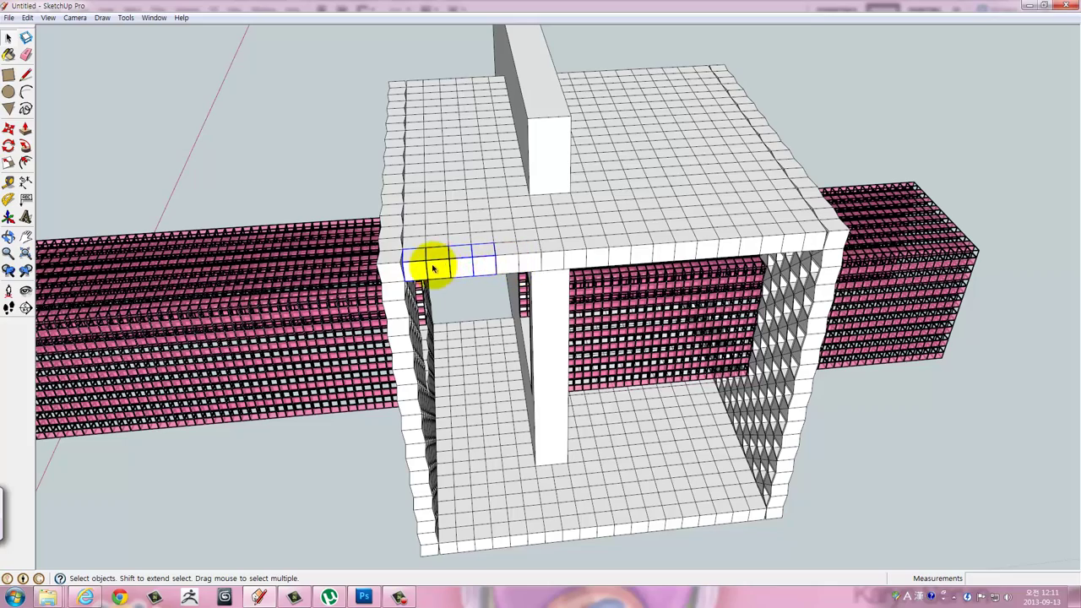
# Copy a corner wall block and set the copy down outside the building.
pyautogui.scroll(2, 475, 285)
pyautogui.scroll(2, 475, 284)
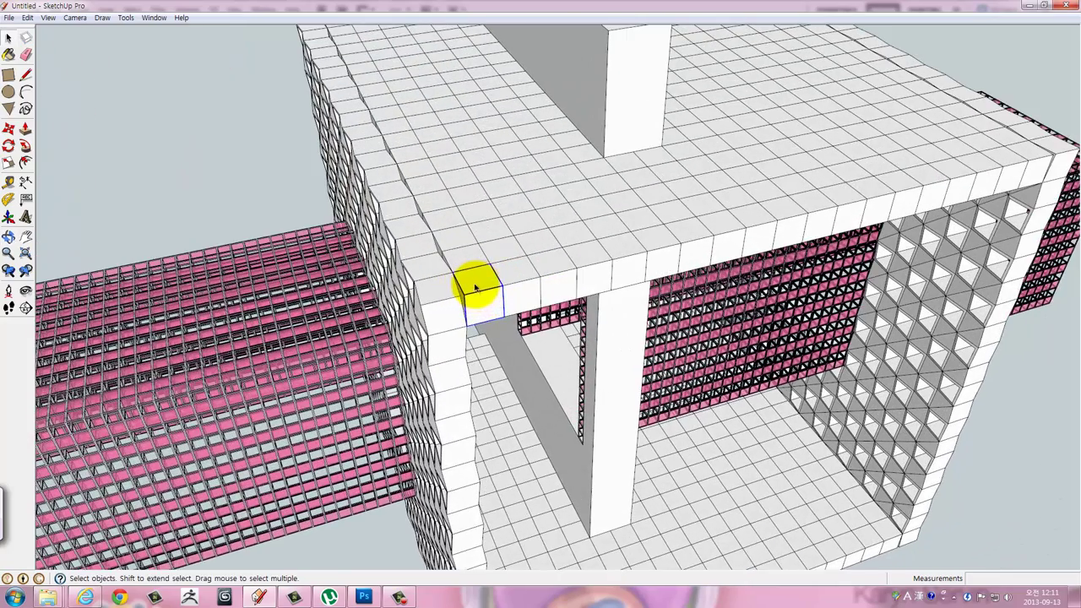
pyautogui.scroll(2, 473, 304)
pyautogui.press('m')
pyautogui.keyDown('ctrl'); pyautogui.moveTo(457, 302); pyautogui.dragTo(478, 339); pyautogui.keyUp('ctrl')
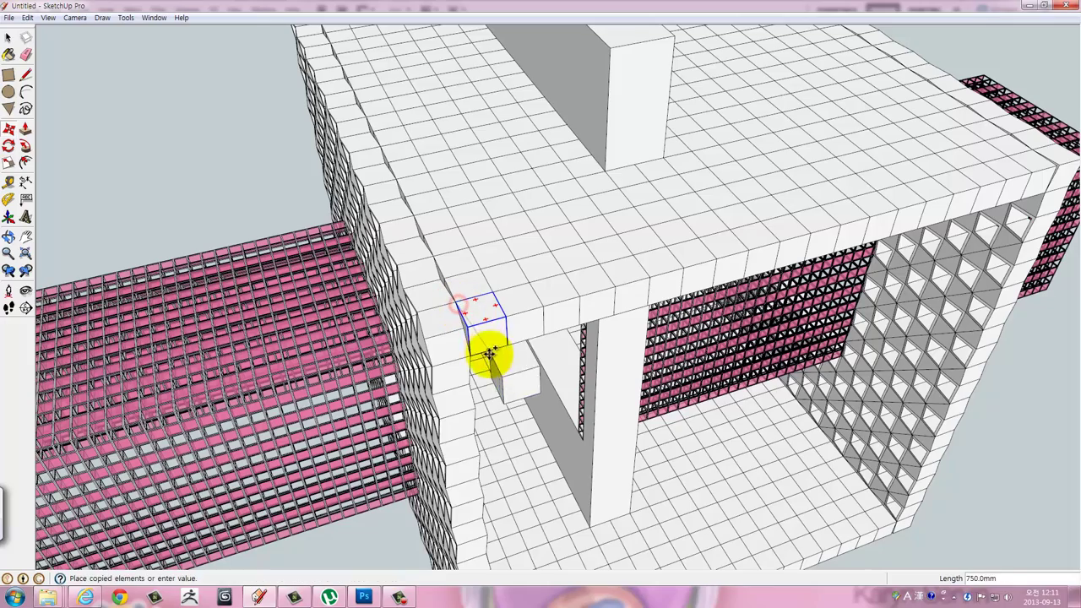
pyautogui.click(470, 327)
pyautogui.moveTo(476, 338)
pyautogui.mouseDown(button='middle')
pyautogui.moveTo(936, 410)
pyautogui.moveTo(608, 385)
pyautogui.moveTo(594, 247)
pyautogui.mouseUp(button='middle')
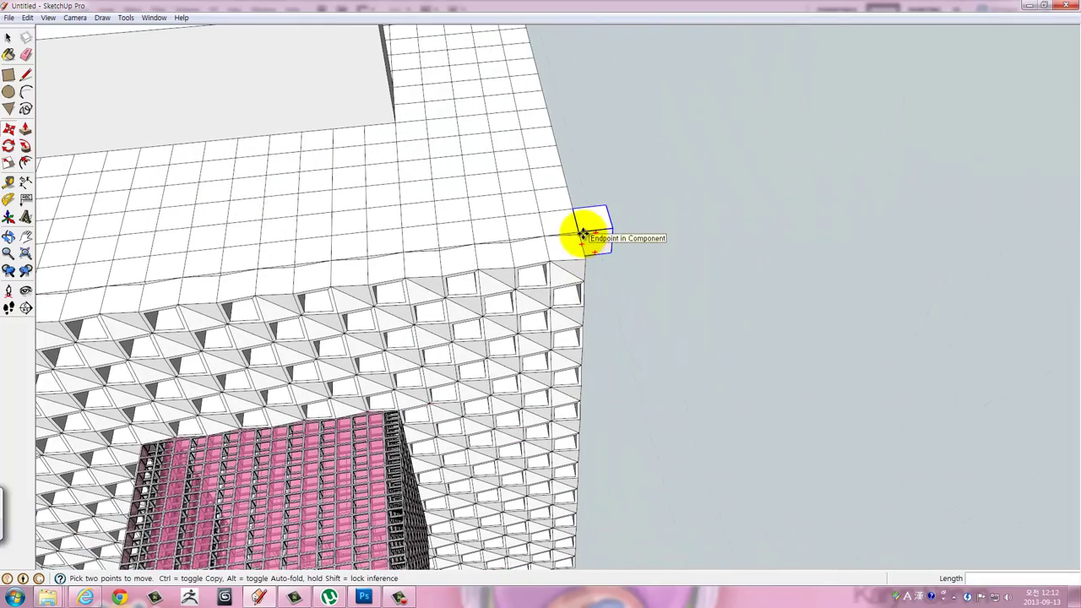
pyautogui.click(583, 233)
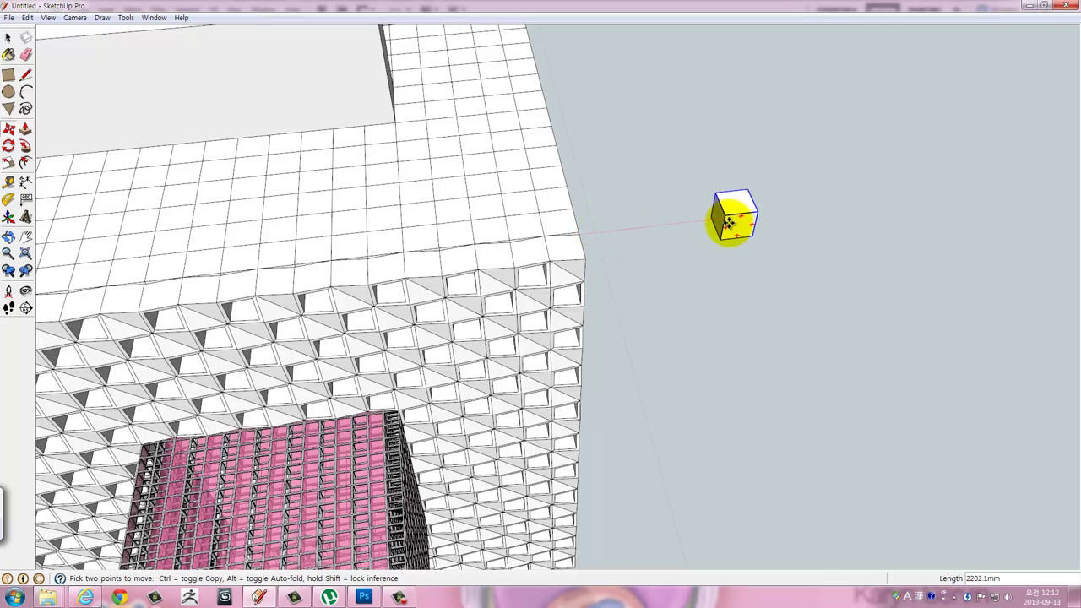
pyautogui.click(730, 221)
pyautogui.press('space')
# Explode the copied block and remake its geometry as a new component.
pyautogui.rightClick(737, 211)
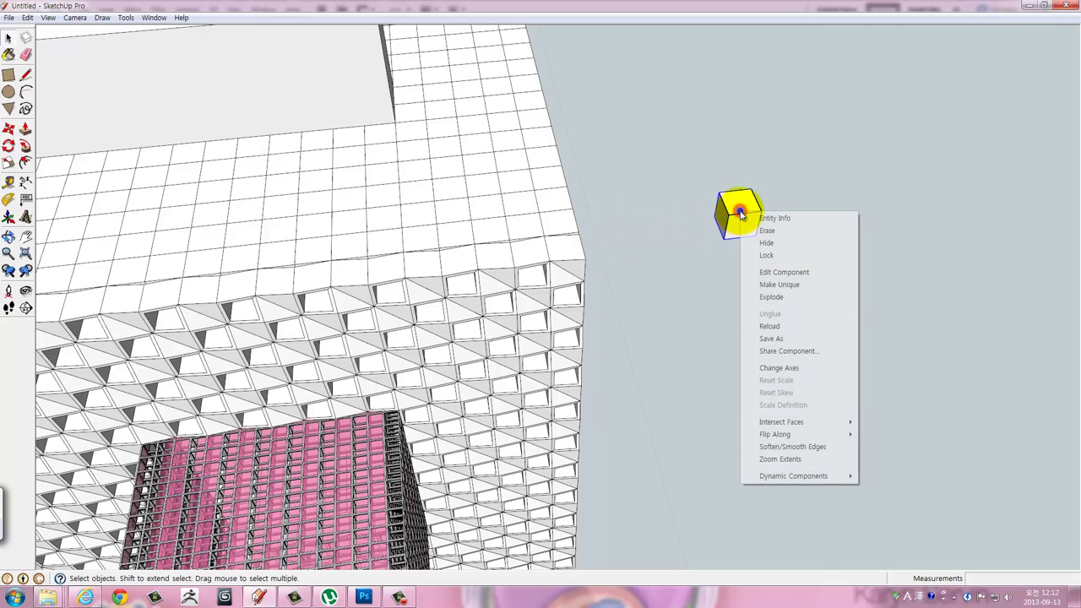
pyautogui.click(776, 299)
pyautogui.rightClick(739, 205)
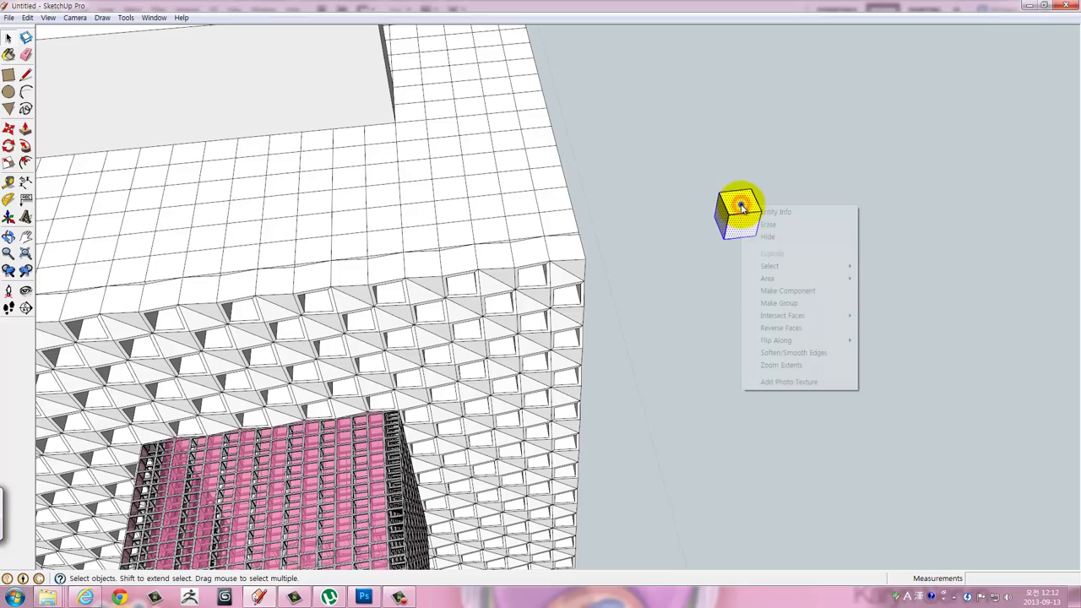
pyautogui.click(772, 293)
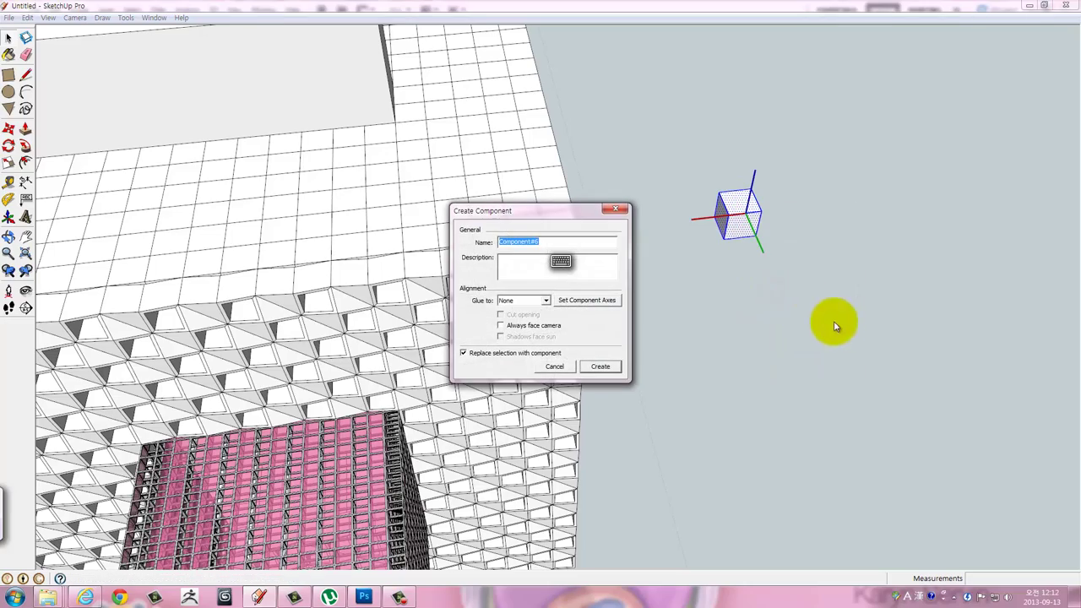
pyautogui.click(608, 366)
pyautogui.moveTo(610, 371)
pyautogui.mouseDown(button='middle')
pyautogui.moveTo(673, 301)
pyautogui.moveTo(482, 242)
pyautogui.moveTo(699, 379)
pyautogui.moveTo(478, 217)
pyautogui.moveTo(464, 265)
pyautogui.moveTo(629, 403)
pyautogui.moveTo(656, 343)
pyautogui.moveTo(591, 197)
pyautogui.moveTo(613, 273)
pyautogui.moveTo(667, 205)
pyautogui.mouseUp(button='middle')
# Select the white cube inside the building and open it for editing.
pyautogui.doubleClick(667, 205)
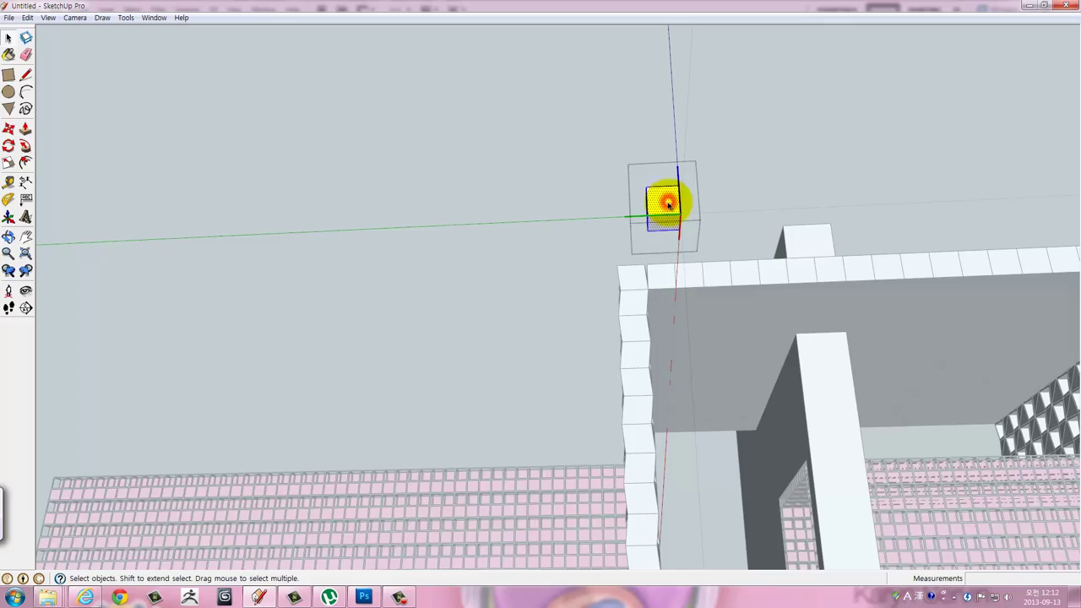
pyautogui.scroll(-5, 811, 468)
pyautogui.moveTo(811, 468)
pyautogui.mouseDown(button='middle')
pyautogui.moveTo(620, 181)
pyautogui.moveTo(644, 301)
pyautogui.moveTo(908, 377)
pyautogui.moveTo(752, 386)
pyautogui.moveTo(623, 367)
pyautogui.mouseUp(button='middle')
pyautogui.click(965, 362)
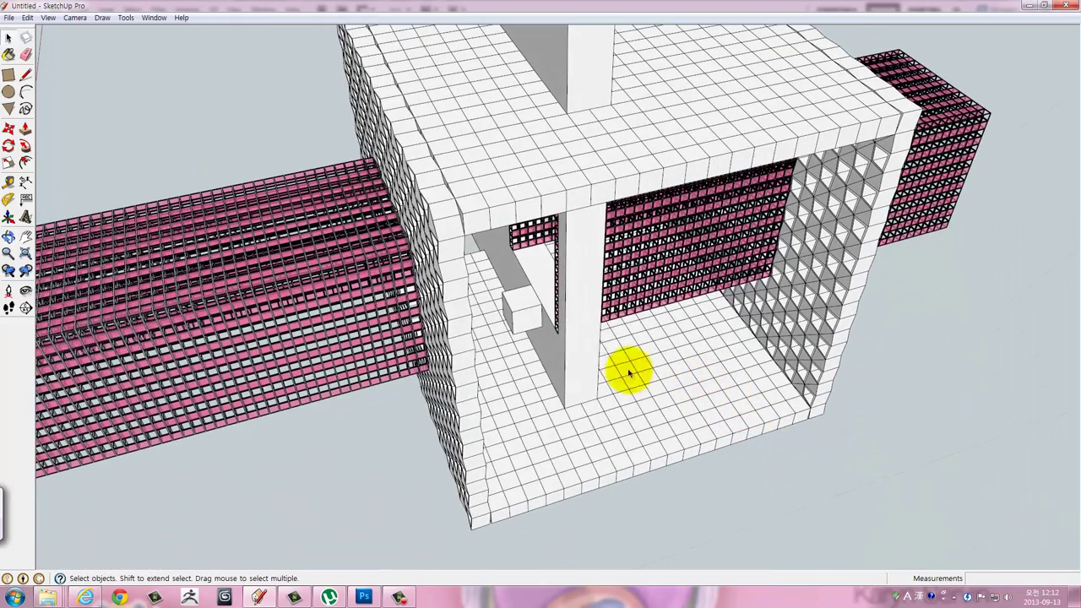
pyautogui.click(524, 314)
pyautogui.scroll(2, 513, 307)
pyautogui.scroll(1, 512, 309)
pyautogui.scroll(1, 511, 309)
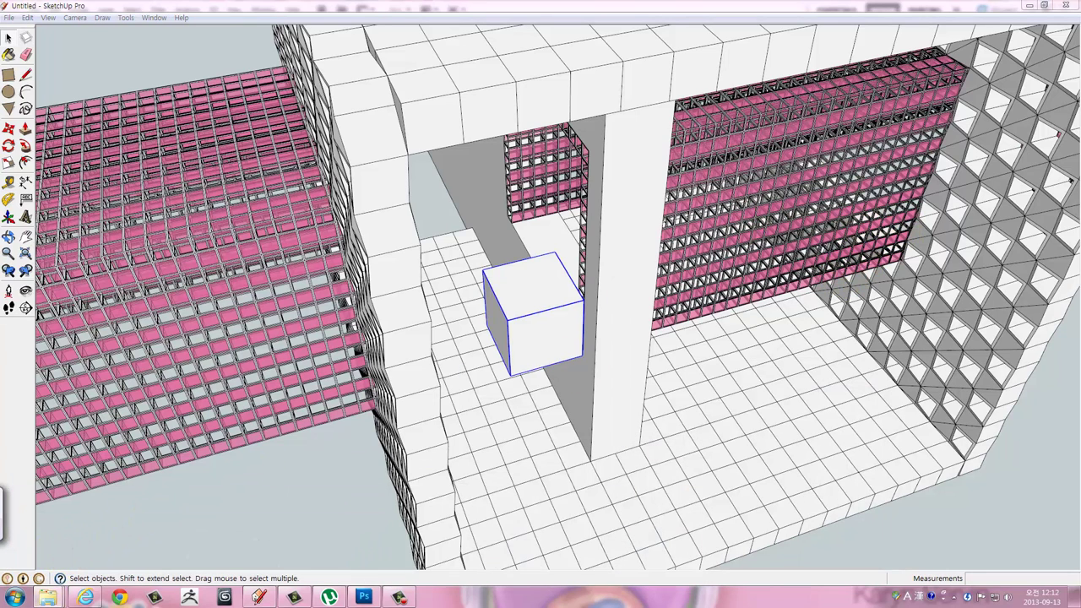
pyautogui.moveTo(550, 265)
pyautogui.mouseDown(button='middle')
pyautogui.moveTo(569, 291)
pyautogui.moveTo(512, 282)
pyautogui.moveTo(752, 315)
pyautogui.moveTo(873, 381)
pyautogui.moveTo(958, 335)
pyautogui.moveTo(823, 278)
pyautogui.moveTo(765, 302)
pyautogui.moveTo(478, 241)
pyautogui.moveTo(647, 309)
pyautogui.moveTo(884, 323)
pyautogui.moveTo(639, 235)
pyautogui.mouseUp(button='middle')
pyautogui.scroll(2, 507, 282)
pyautogui.scroll(2, 507, 285)
pyautogui.doubleClick(677, 236)
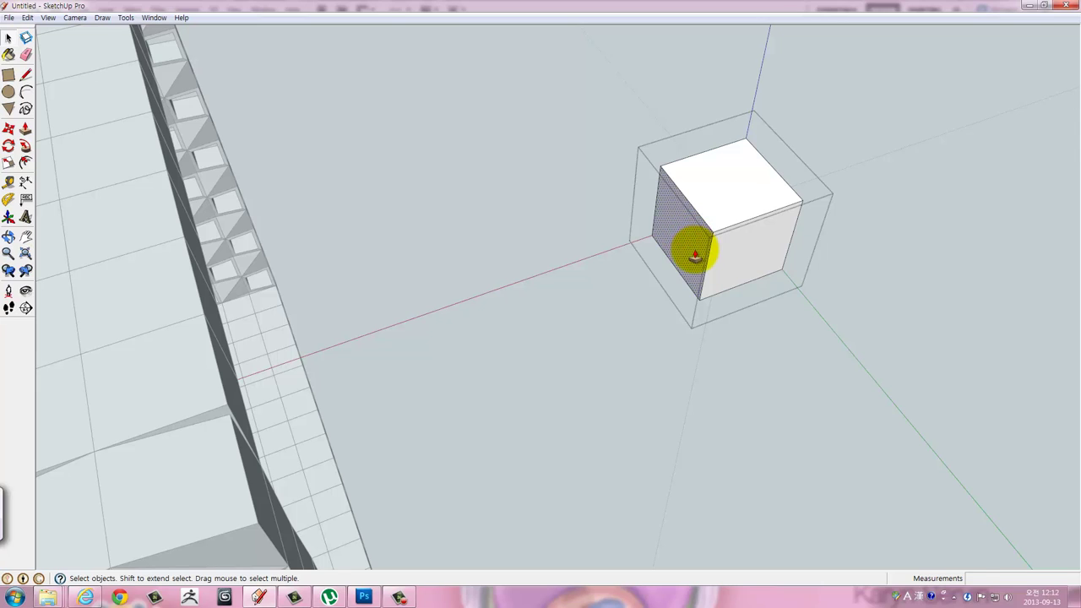
# Push the cube's side face inward by 25 mm, then by 250 mm.
pyautogui.press('p')
pyautogui.moveTo(694, 255); pyautogui.dragTo(743, 243)
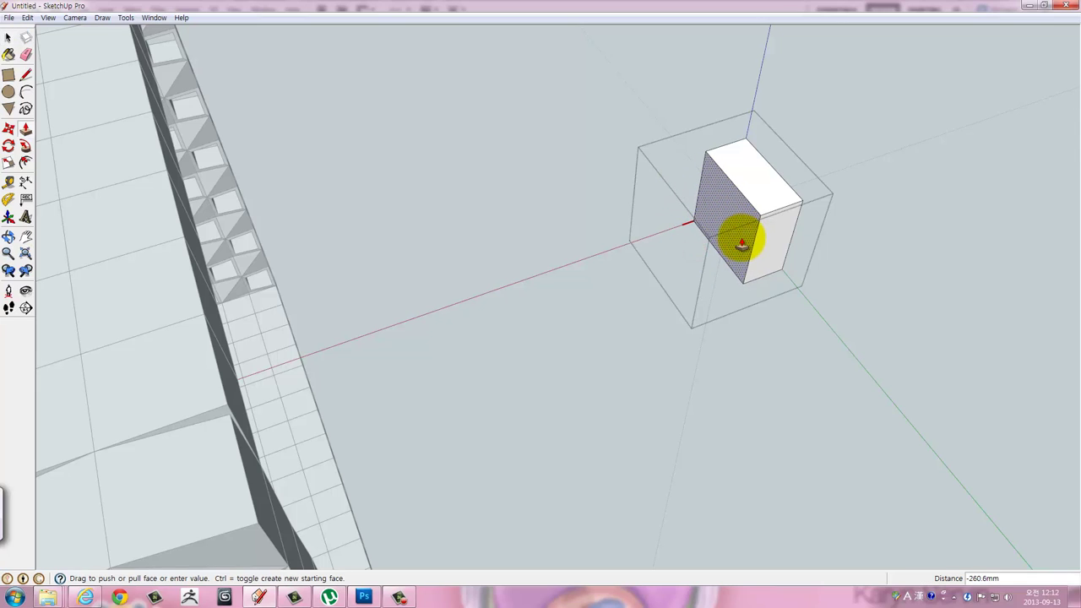
pyautogui.press('Return')
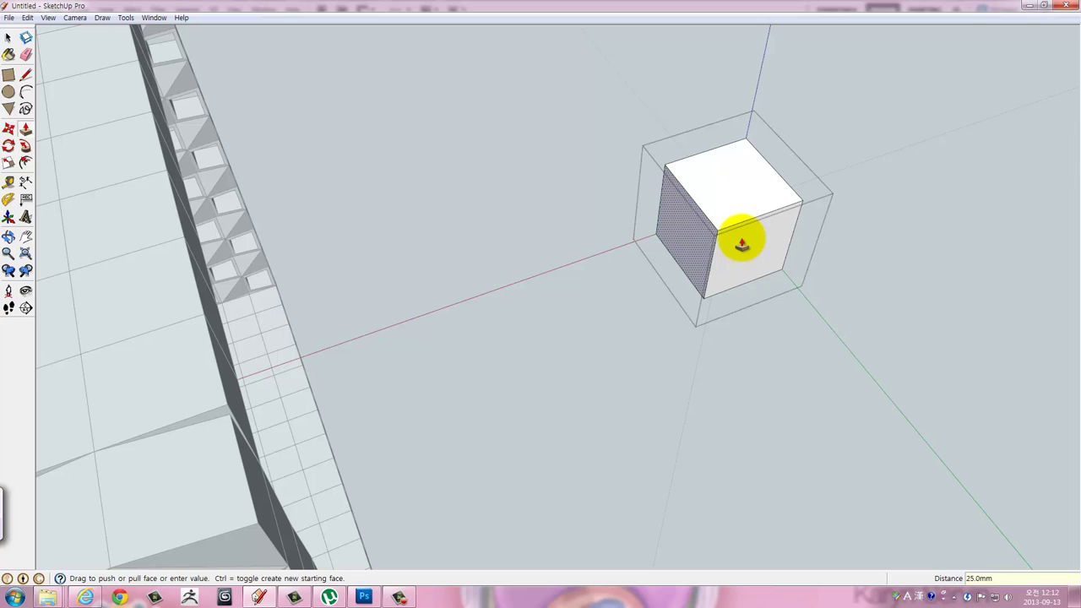
pyautogui.moveTo(693, 255); pyautogui.dragTo(729, 254)
pyautogui.write('250')
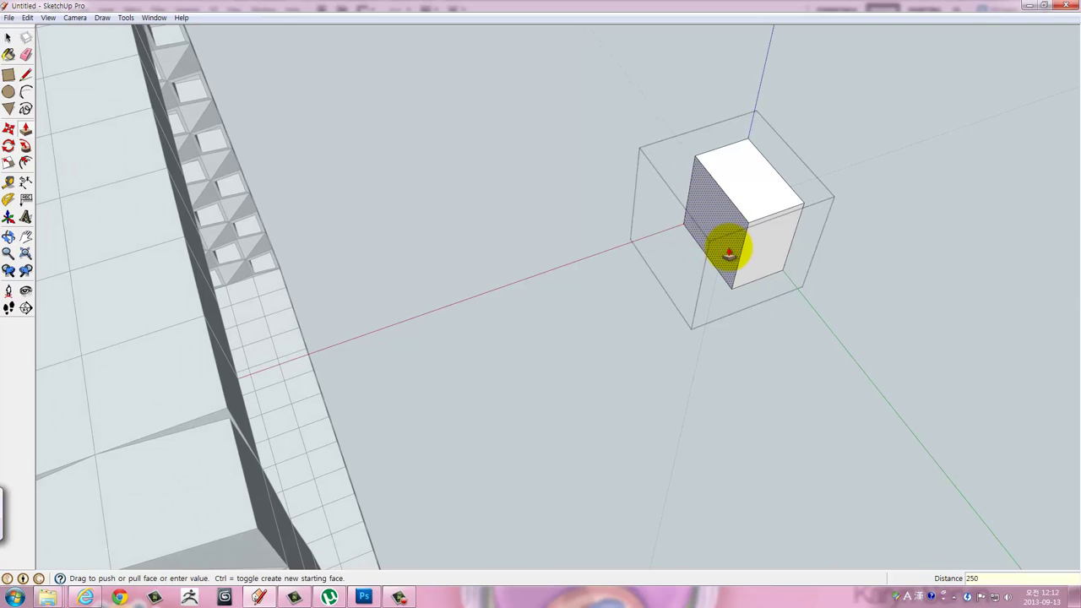
pyautogui.press('Return')
pyautogui.press('space')
# Push the box's front face in 20 mm and further to thin the panel.
pyautogui.moveTo(770, 243)
pyautogui.mouseDown(button='middle')
pyautogui.moveTo(839, 345)
pyautogui.moveTo(512, 229)
pyautogui.moveTo(531, 374)
pyautogui.moveTo(518, 348)
pyautogui.moveTo(519, 295)
pyautogui.moveTo(656, 352)
pyautogui.moveTo(724, 396)
pyautogui.moveTo(556, 328)
pyautogui.moveTo(446, 222)
pyautogui.moveTo(828, 309)
pyautogui.moveTo(632, 282)
pyautogui.moveTo(391, 273)
pyautogui.moveTo(357, 289)
pyautogui.moveTo(707, 362)
pyautogui.moveTo(852, 345)
pyautogui.moveTo(446, 282)
pyautogui.mouseUp(button='middle')
pyautogui.scroll(-3, 446, 283)
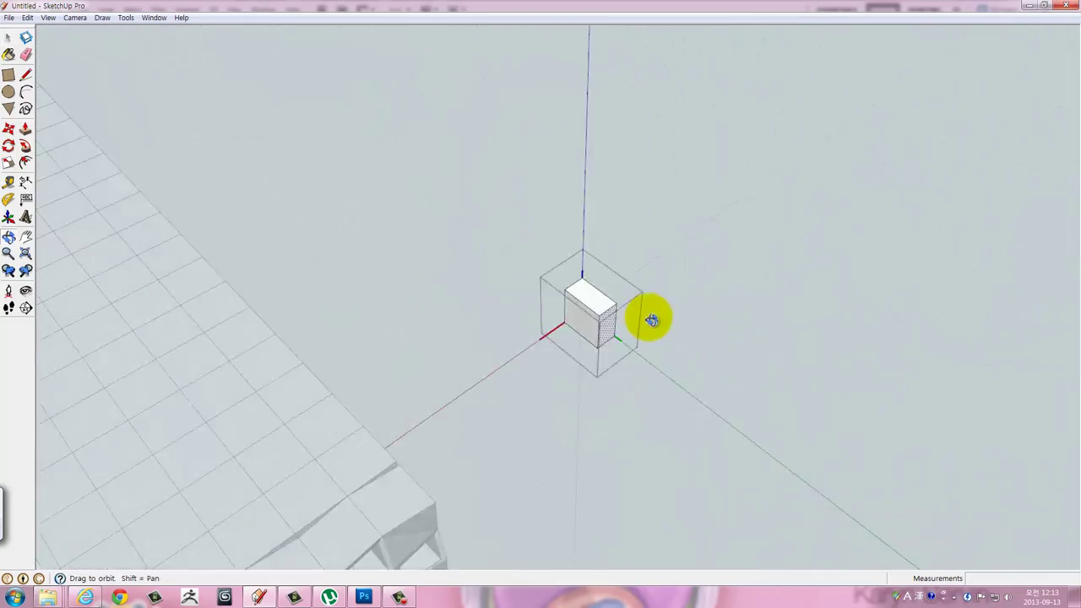
pyautogui.moveTo(651, 321); pyautogui.dragTo(659, 313, button='middle')
pyautogui.scroll(3, 659, 313)
pyautogui.scroll(2, 681, 351)
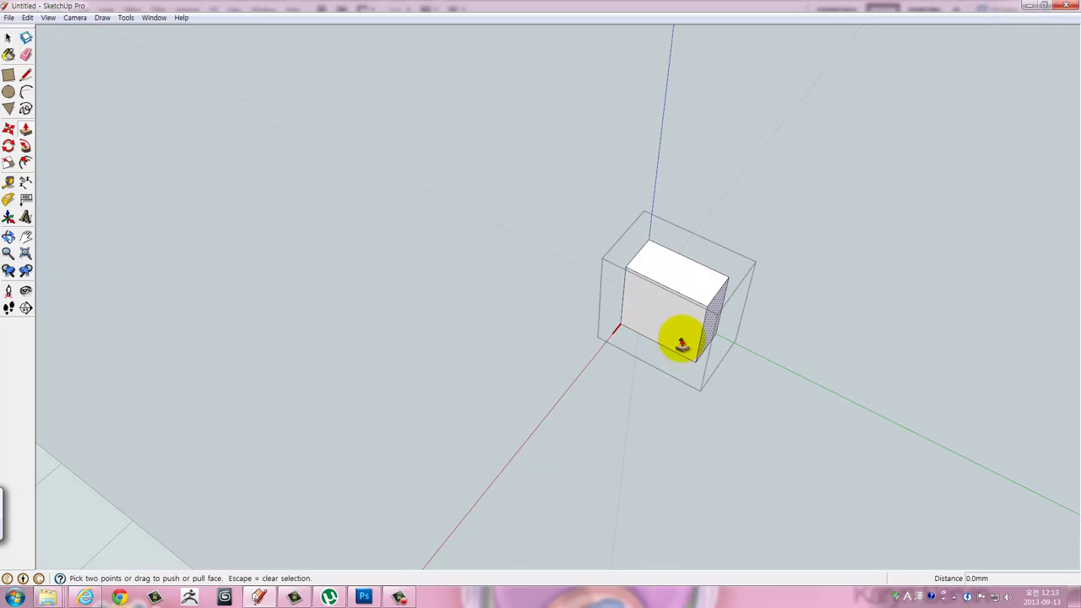
pyautogui.click(682, 333)
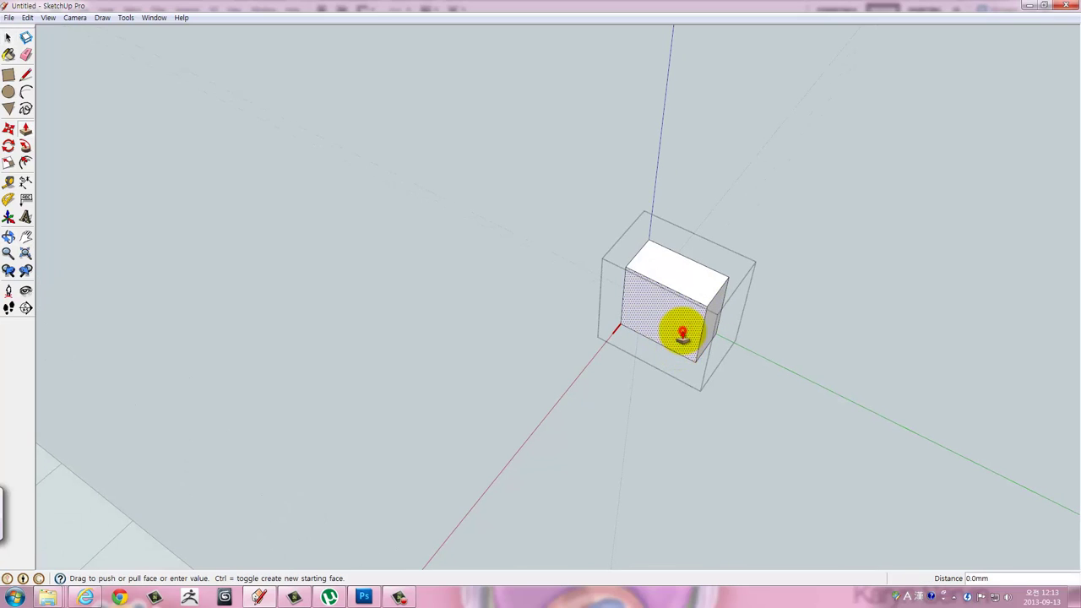
pyautogui.moveTo(681, 333); pyautogui.dragTo(689, 329)
pyautogui.write('20')
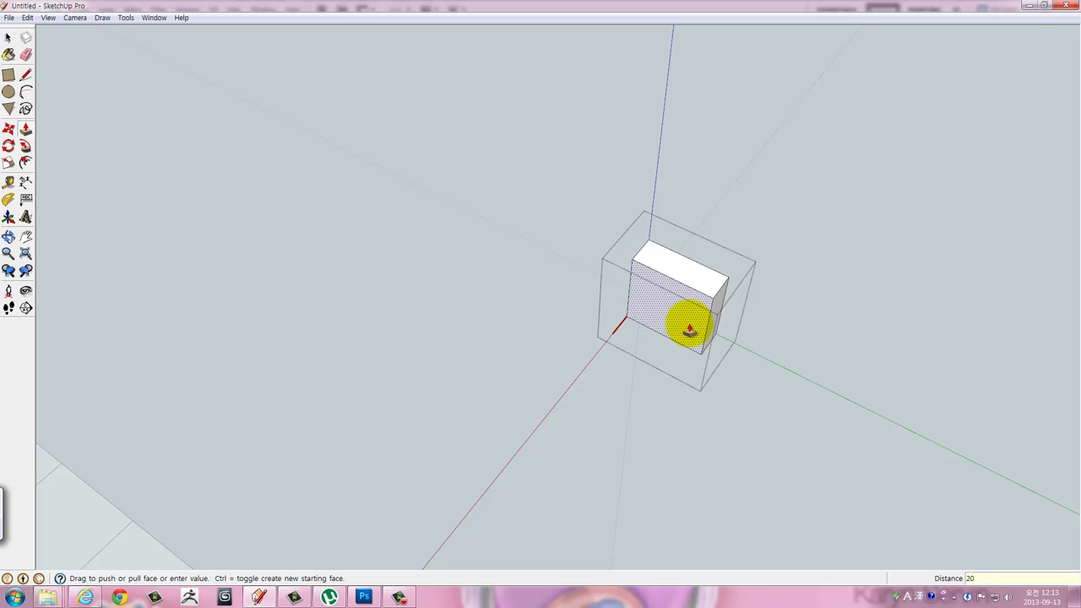
pyautogui.press('Return')
pyautogui.moveTo(656, 344); pyautogui.dragTo(701, 319)
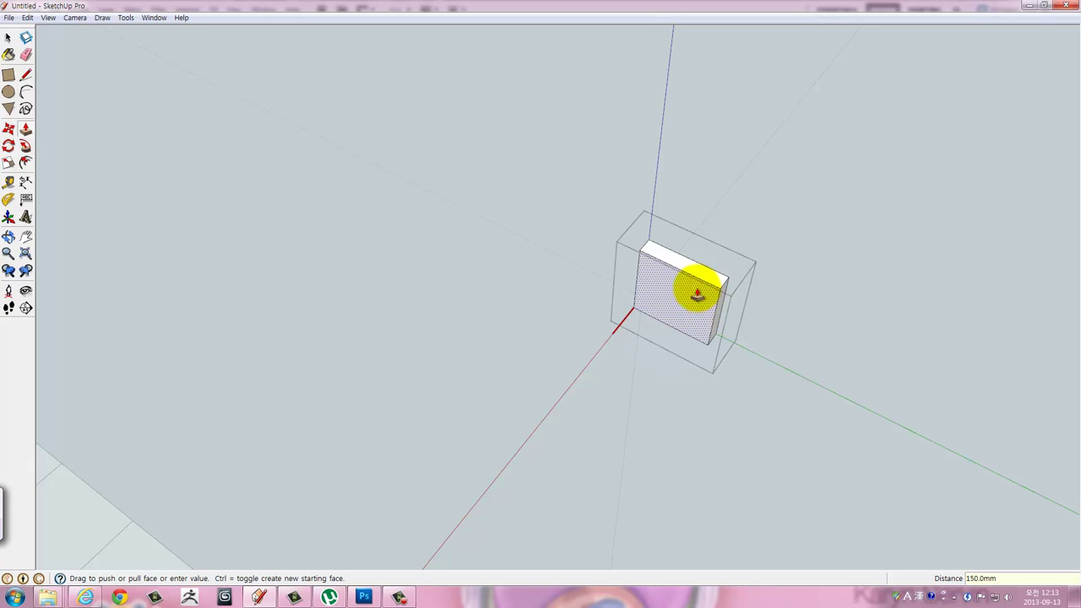
pyautogui.moveTo(697, 293)
pyautogui.mouseDown(button='middle')
pyautogui.moveTo(813, 362)
pyautogui.moveTo(598, 316)
pyautogui.moveTo(250, 313)
pyautogui.moveTo(511, 363)
pyautogui.moveTo(719, 446)
pyautogui.moveTo(514, 338)
pyautogui.mouseUp(button='middle')
pyautogui.press('space')
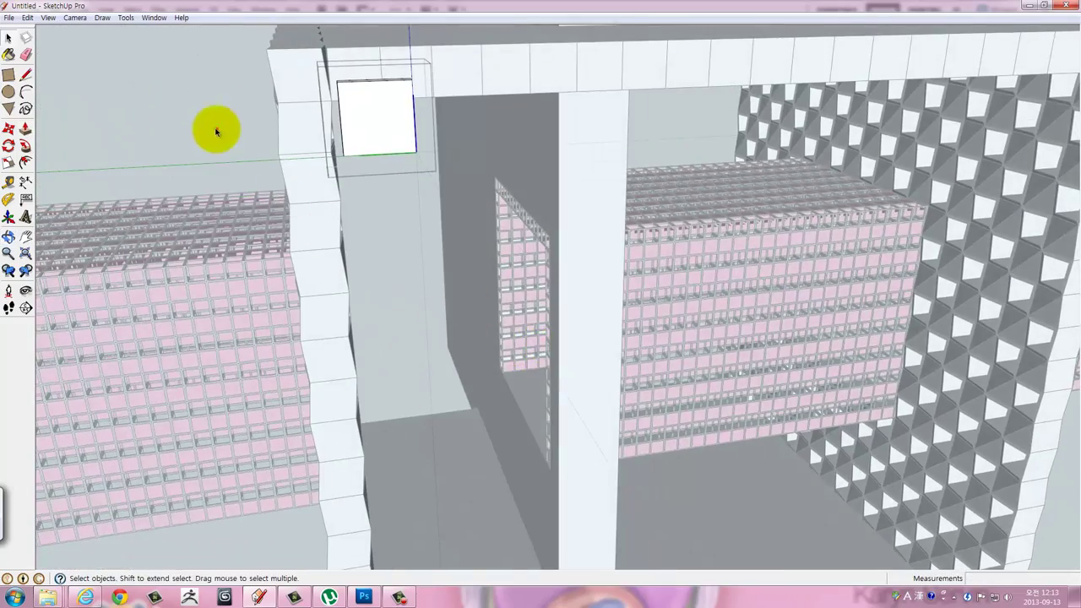
pyautogui.moveTo(379, 109)
pyautogui.mouseDown(button='middle')
pyautogui.moveTo(470, 174)
pyautogui.moveTo(494, 223)
pyautogui.mouseUp(button='middle')
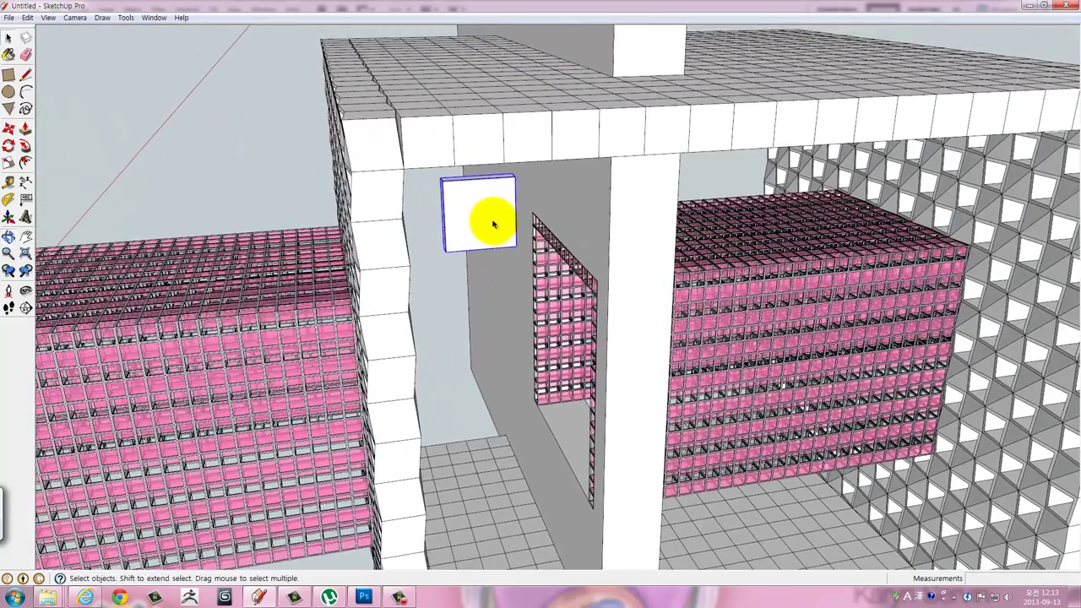
pyautogui.scroll(2, 494, 224)
pyautogui.scroll(2, 497, 217)
pyautogui.click(472, 199)
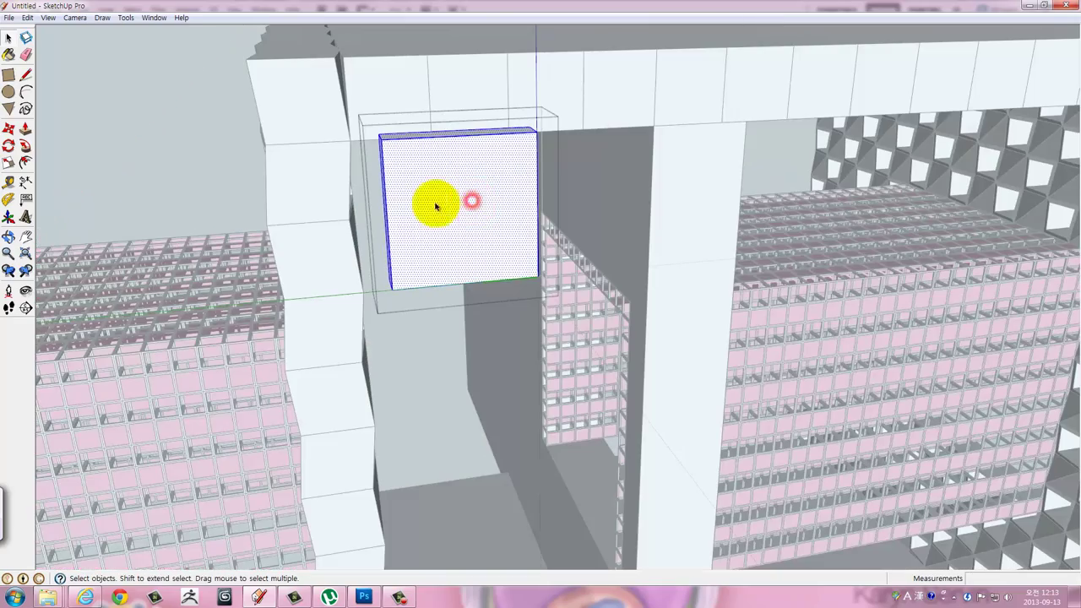
pyautogui.moveTo(435, 206)
pyautogui.mouseDown(button='middle')
pyautogui.moveTo(475, 229)
pyautogui.moveTo(478, 261)
pyautogui.moveTo(439, 224)
pyautogui.mouseUp(button='middle')
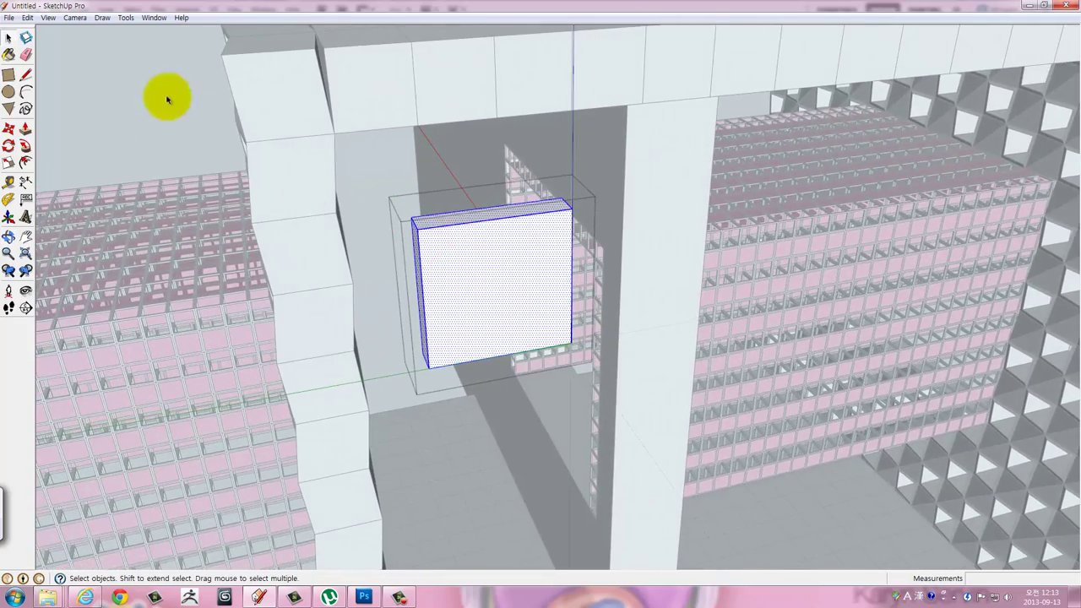
pyautogui.click(26, 77)
# Draw both corner-to-corner diagonals across the panel's front face.
pyautogui.click(423, 229)
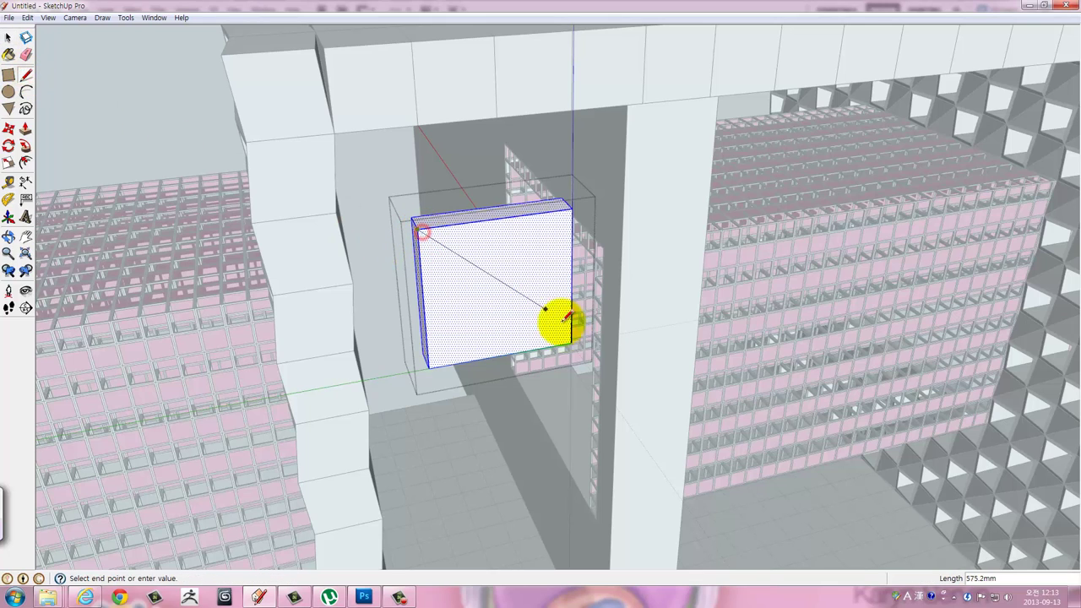
pyautogui.click(572, 342)
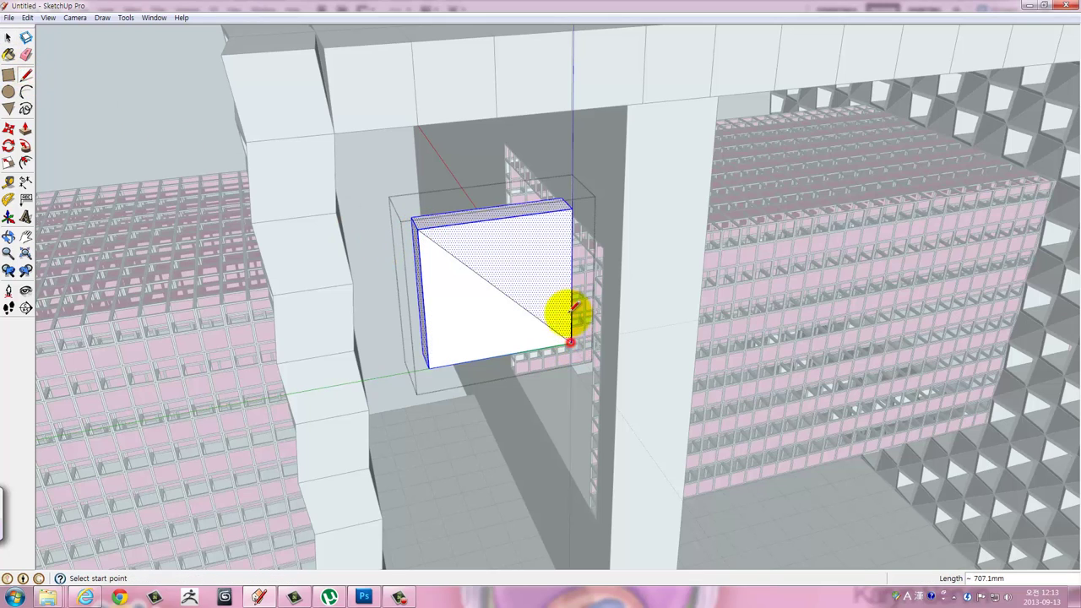
pyautogui.click(571, 206)
pyautogui.click(429, 365)
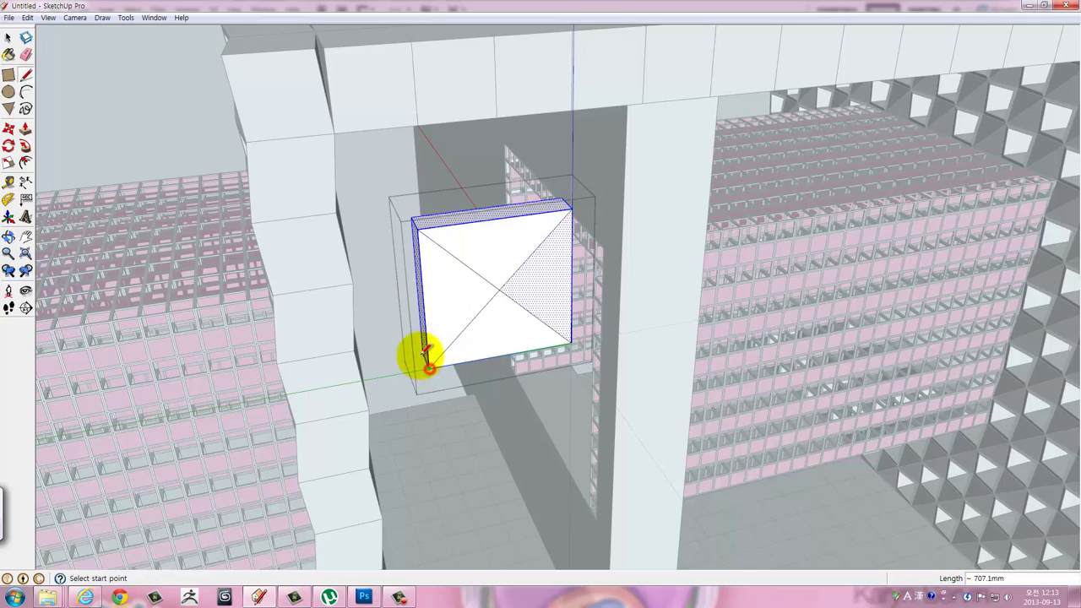
# Draw four 50 mm circles centred on the diagonals, one in each quadrant.
pyautogui.scroll(1, 477, 291)
pyautogui.scroll(1, 459, 297)
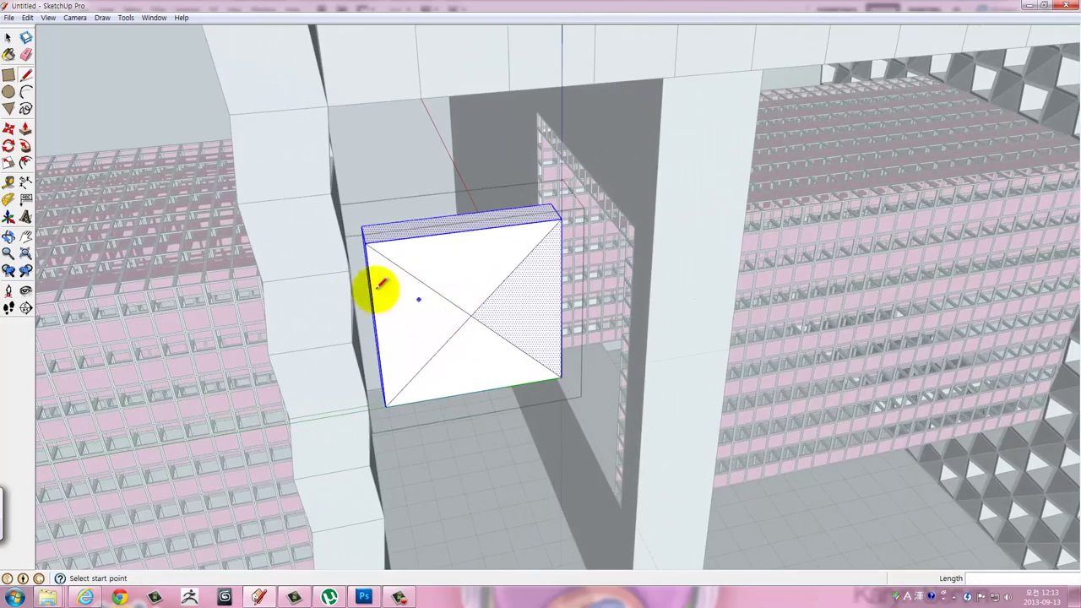
pyautogui.scroll(3, 296, 278)
pyautogui.scroll(1, 305, 270)
pyautogui.scroll(-2, 305, 271)
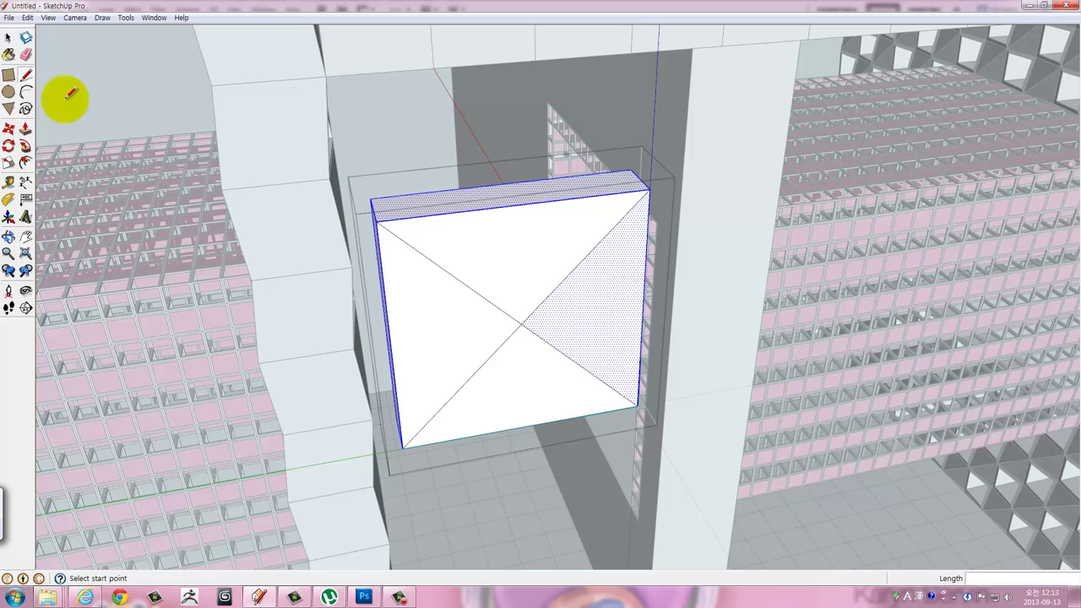
pyautogui.click(9, 91)
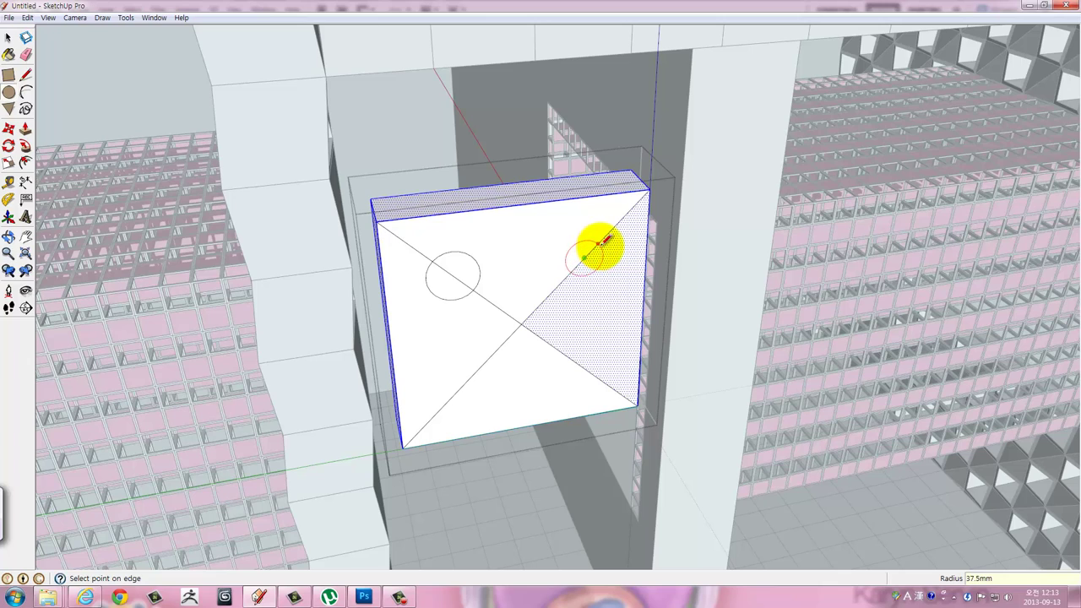
pyautogui.click(602, 244)
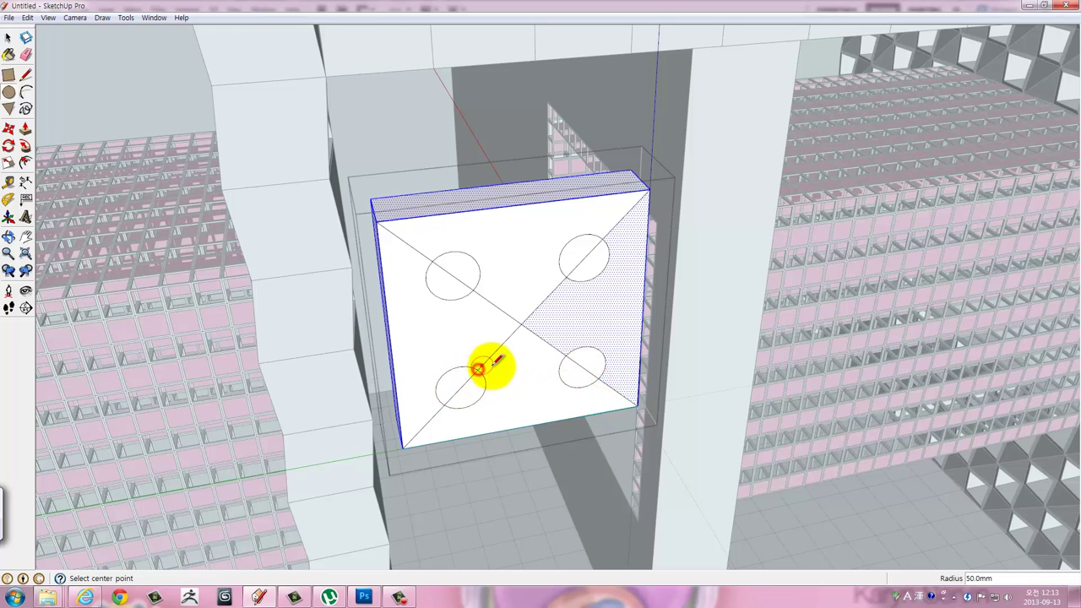
pyautogui.moveTo(478, 369)
pyautogui.mouseDown(button='middle')
pyautogui.moveTo(550, 380)
pyautogui.moveTo(512, 369)
pyautogui.mouseUp(button='middle')
# Erase all diagonal line pieces inside and between the four circles.
pyautogui.press('e')
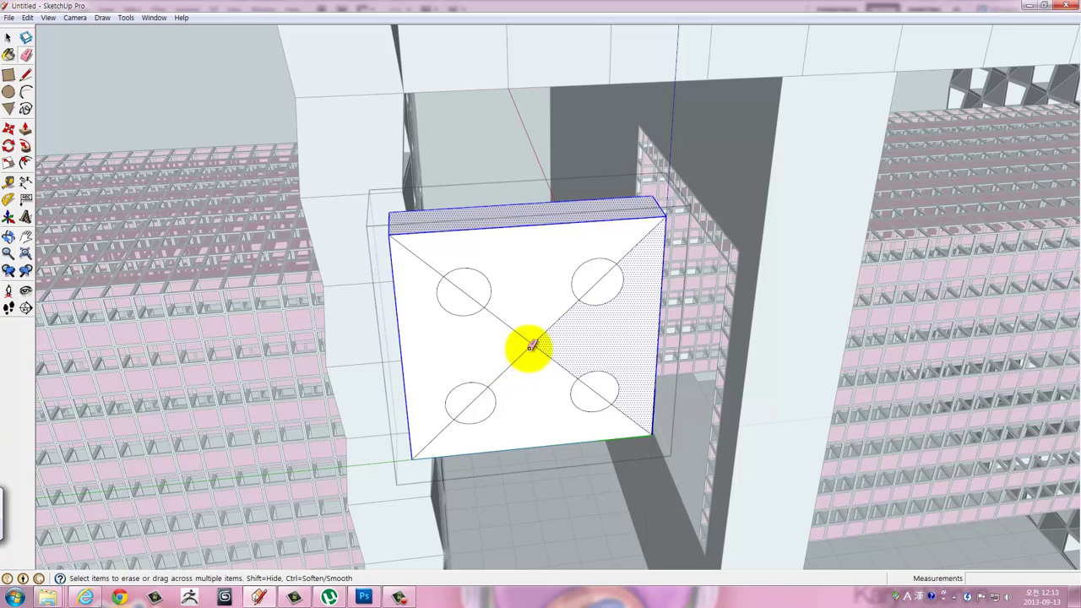
pyautogui.moveTo(531, 346); pyautogui.dragTo(473, 292)
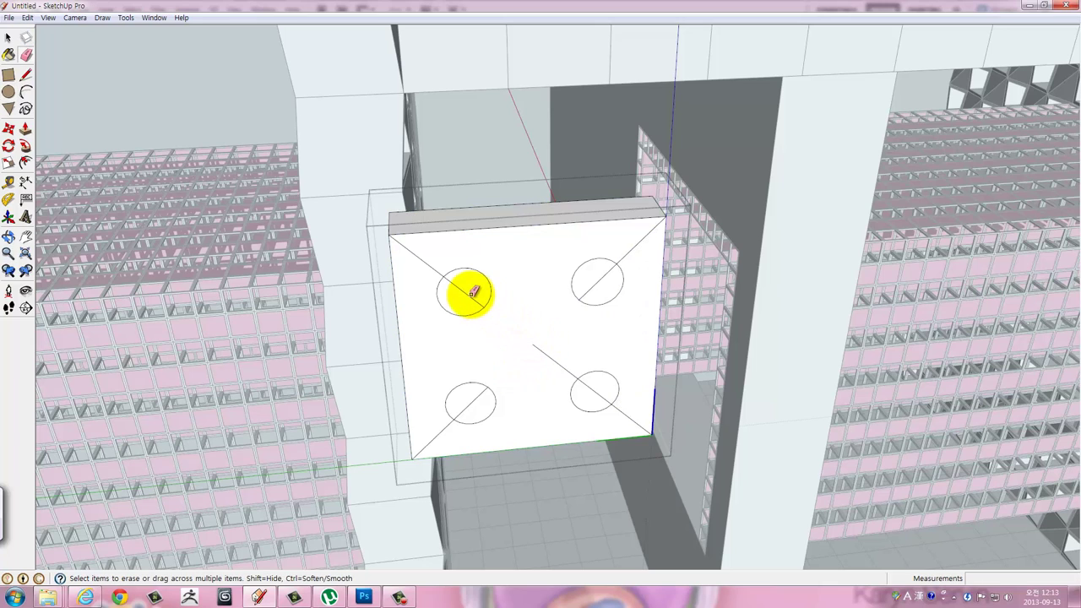
pyautogui.click(538, 351)
pyautogui.click(476, 399)
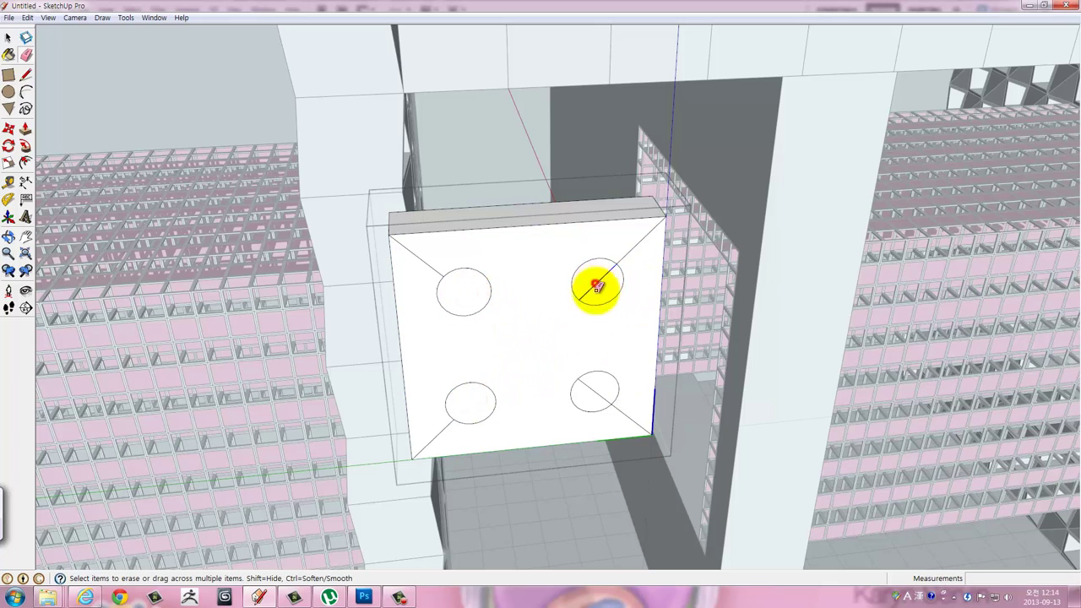
pyautogui.click(596, 287)
pyautogui.click(595, 389)
pyautogui.moveTo(550, 355); pyautogui.dragTo(563, 374, button='middle')
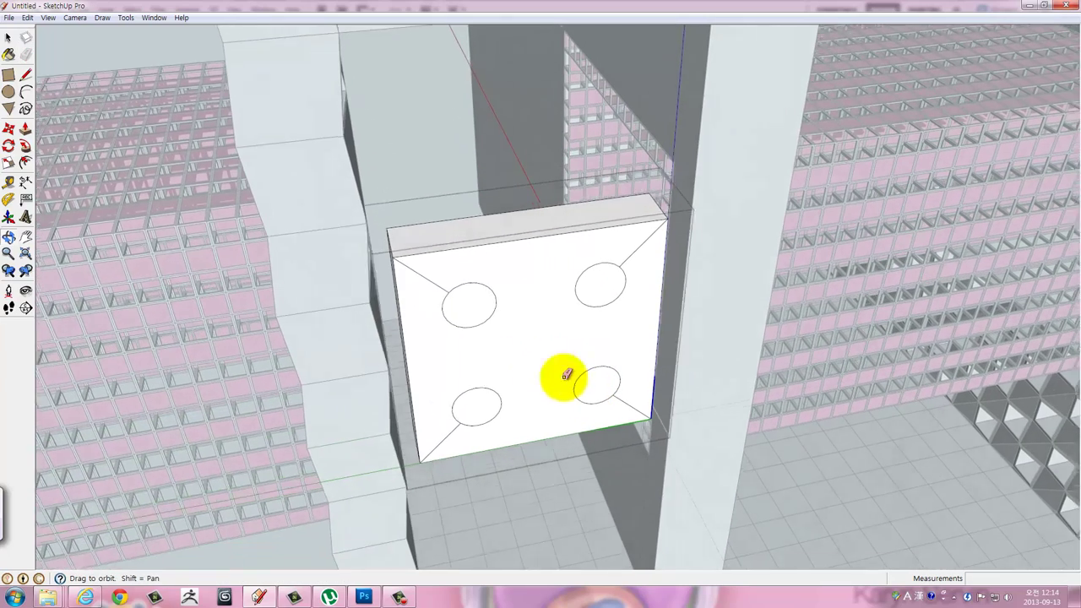
pyautogui.click(429, 282)
pyautogui.click(626, 257)
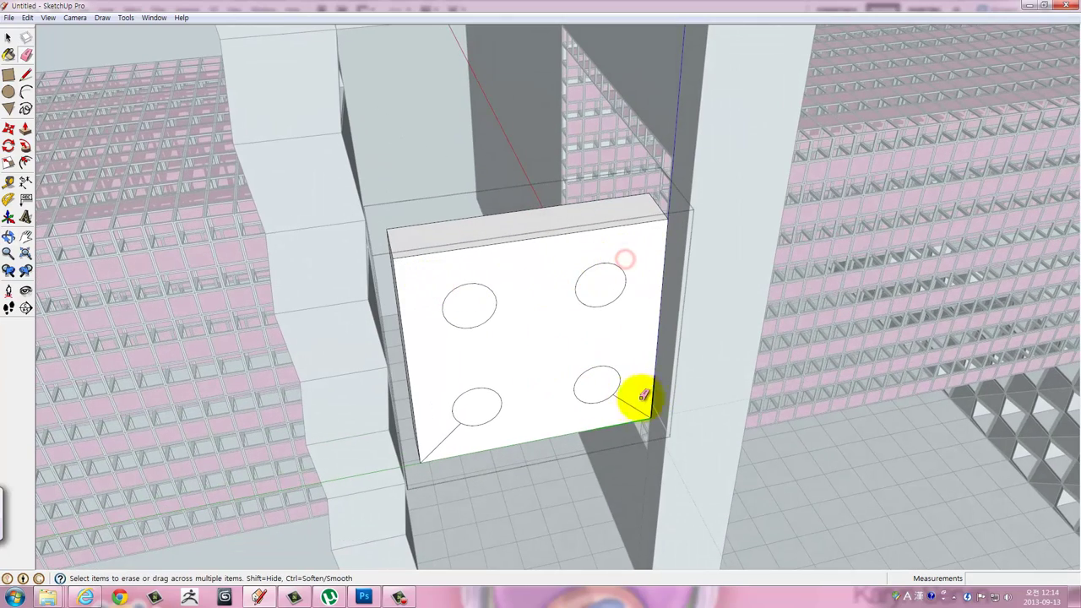
pyautogui.click(624, 400)
pyautogui.click(445, 437)
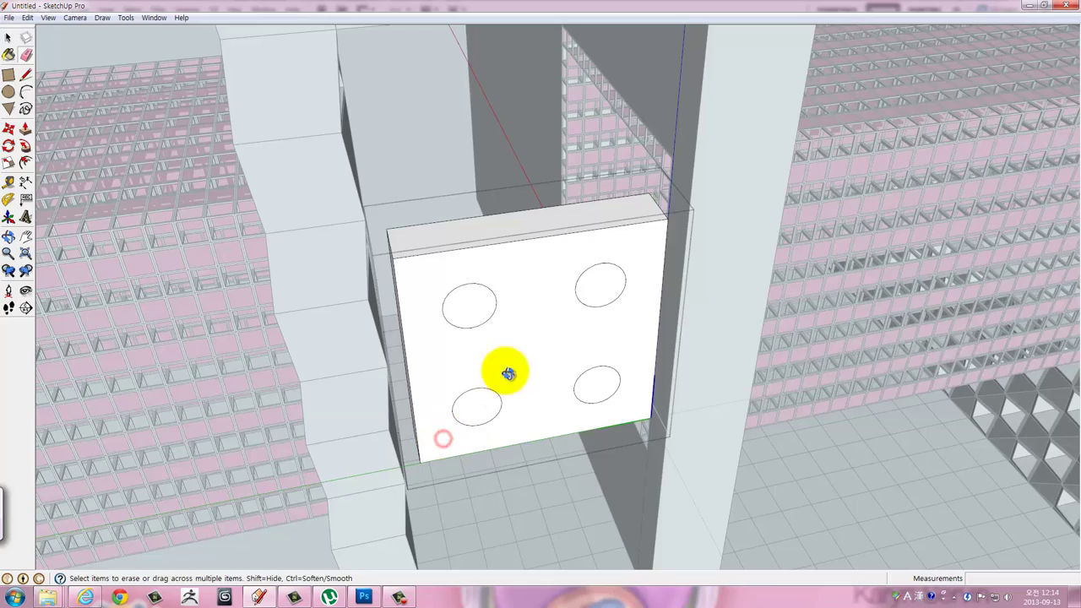
pyautogui.moveTo(502, 369)
pyautogui.mouseDown(button='middle')
pyautogui.moveTo(547, 358)
pyautogui.moveTo(560, 379)
pyautogui.mouseUp(button='middle')
# Push the circle faces through the panel thickness to cut round holes.
pyautogui.press('p')
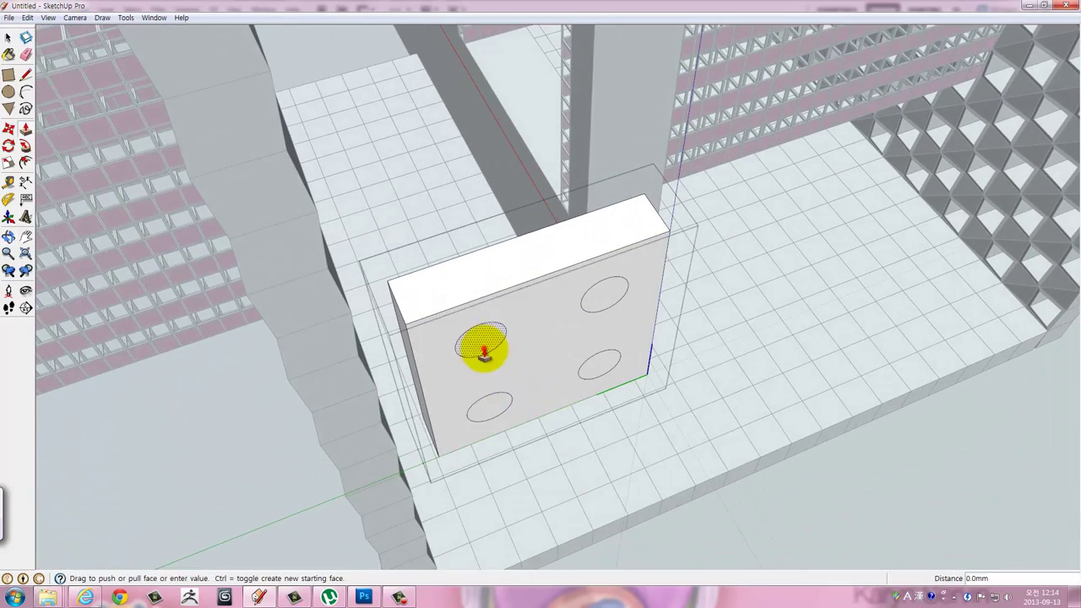
pyautogui.moveTo(483, 348); pyautogui.dragTo(504, 277)
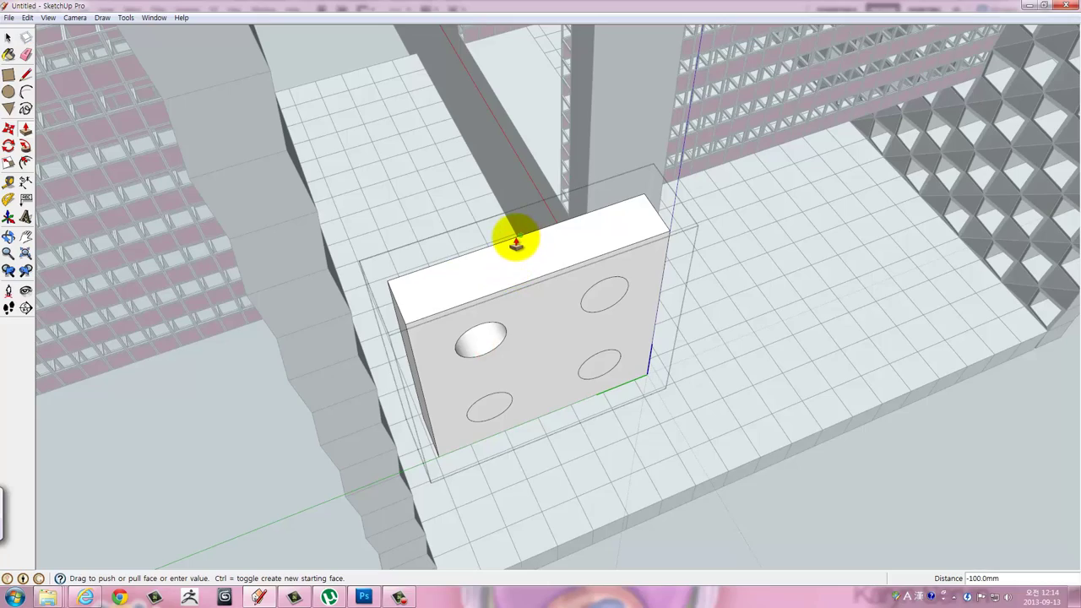
pyautogui.click(516, 242)
pyautogui.moveTo(499, 408)
pyautogui.mouseDown(button='middle')
pyautogui.moveTo(582, 465)
pyautogui.moveTo(518, 389)
pyautogui.moveTo(554, 447)
pyautogui.moveTo(513, 381)
pyautogui.moveTo(593, 369)
pyautogui.mouseUp(button='middle')
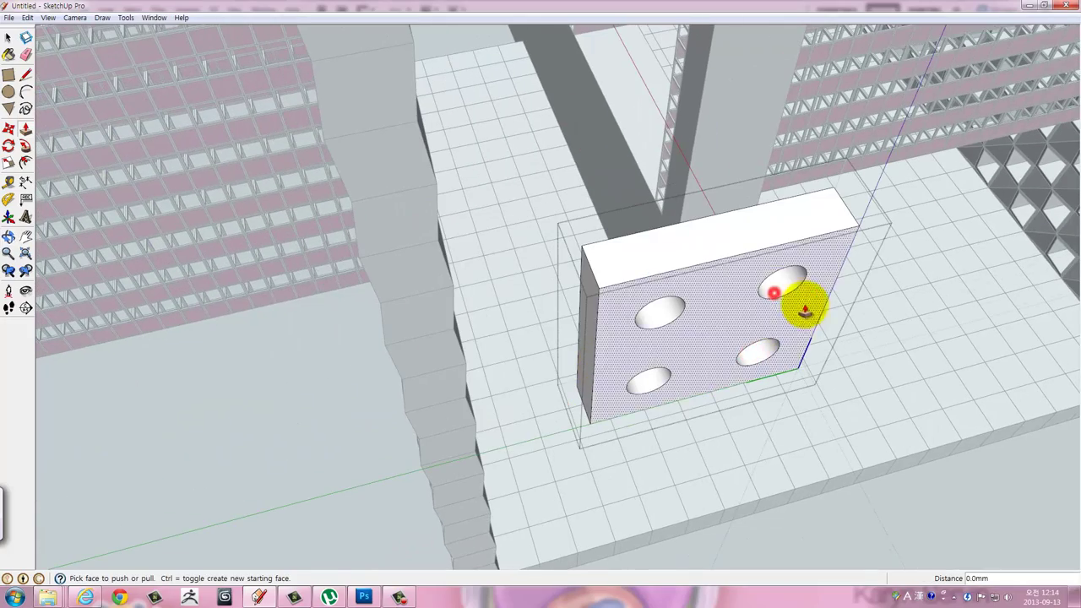
pyautogui.moveTo(803, 299)
pyautogui.mouseDown(button='middle')
pyautogui.moveTo(776, 290)
pyautogui.moveTo(716, 200)
pyautogui.moveTo(656, 333)
pyautogui.moveTo(570, 352)
pyautogui.moveTo(661, 276)
pyautogui.mouseUp(button='middle')
pyautogui.scroll(-3, 692, 345)
pyautogui.scroll(-3, 699, 380)
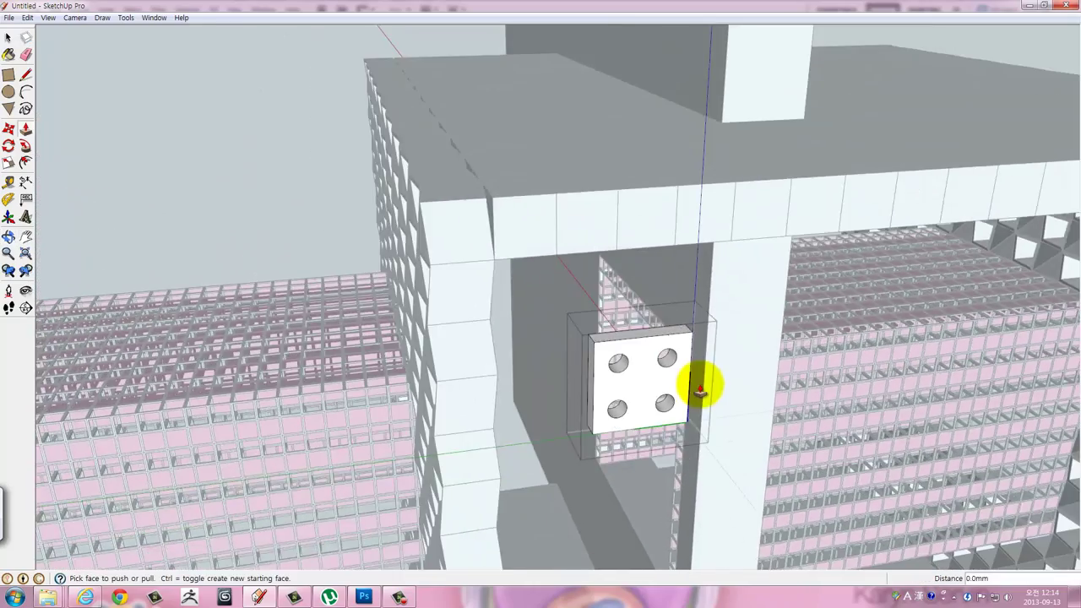
pyautogui.scroll(-3, 698, 383)
pyautogui.scroll(-2, 689, 387)
pyautogui.press('space')
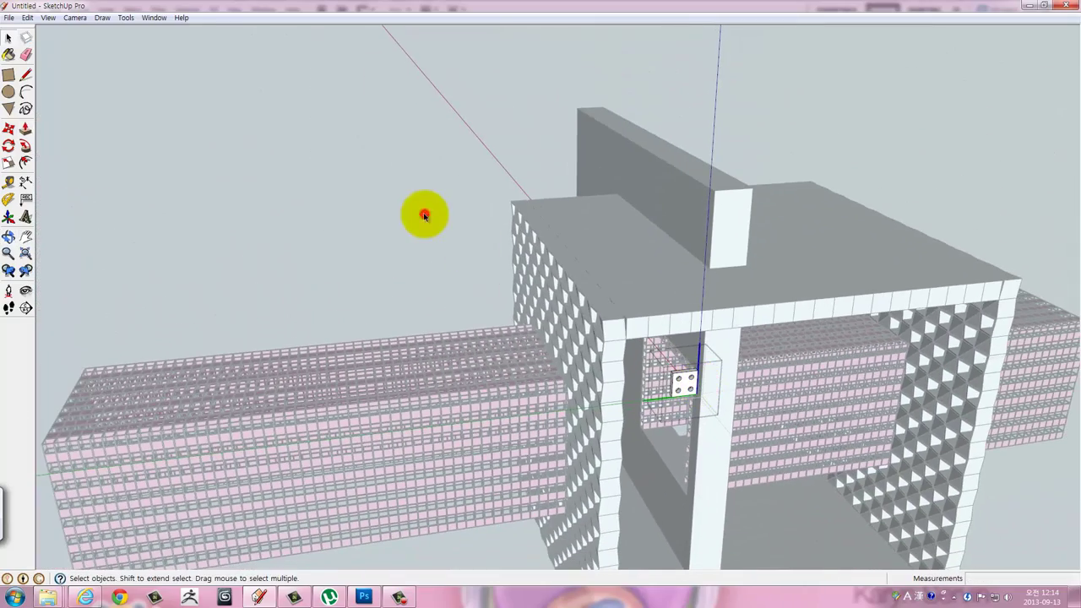
# Move the holed panel into the front beam's corner.
pyautogui.moveTo(424, 216)
pyautogui.mouseDown(button='middle')
pyautogui.moveTo(601, 337)
pyautogui.moveTo(465, 273)
pyautogui.moveTo(427, 268)
pyautogui.moveTo(518, 229)
pyautogui.moveTo(579, 290)
pyautogui.moveTo(562, 265)
pyautogui.mouseUp(button='middle')
pyautogui.scroll(3, 543, 249)
pyautogui.scroll(3, 663, 337)
pyautogui.scroll(3, 672, 317)
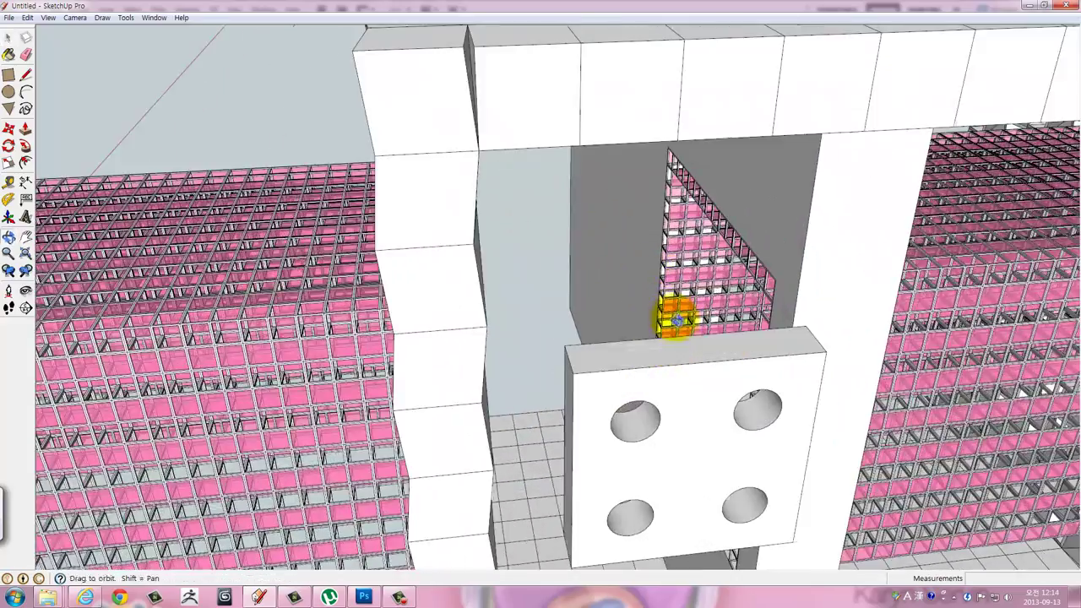
pyautogui.moveTo(675, 319); pyautogui.dragTo(677, 322, button='middle')
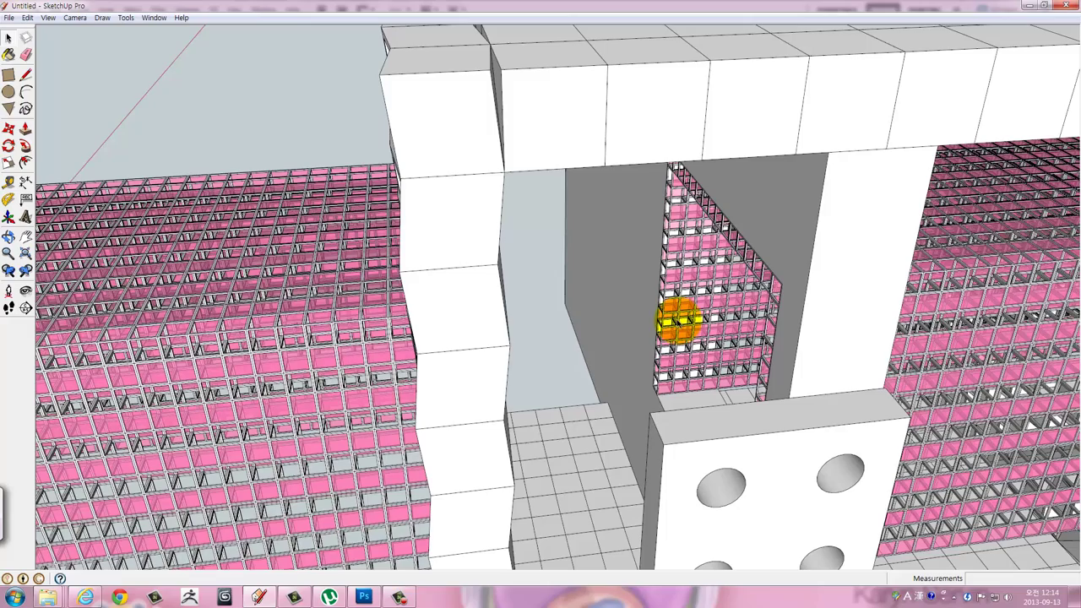
pyautogui.click(667, 447)
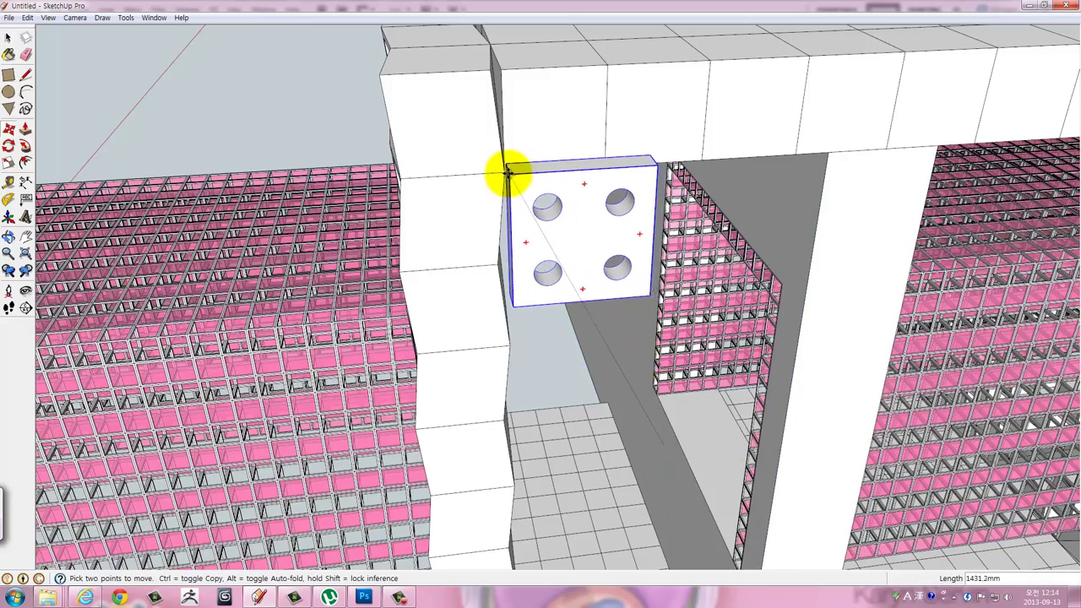
pyautogui.scroll(2, 505, 171)
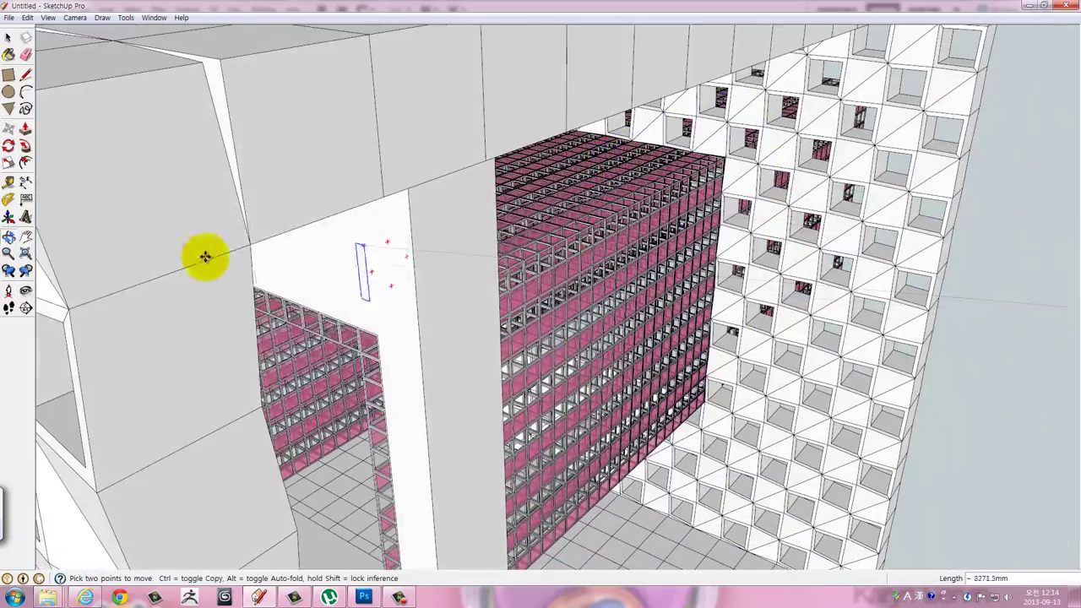
pyautogui.moveTo(252, 244)
pyautogui.mouseDown(button='middle')
pyautogui.moveTo(405, 290)
pyautogui.moveTo(193, 309)
pyautogui.moveTo(662, 309)
pyautogui.moveTo(591, 266)
pyautogui.moveTo(494, 280)
pyautogui.moveTo(546, 160)
pyautogui.moveTo(560, 168)
pyautogui.mouseUp(button='middle')
pyautogui.press('space')
# Copy the panel one width along the beam and array it 20 times.
pyautogui.press('m')
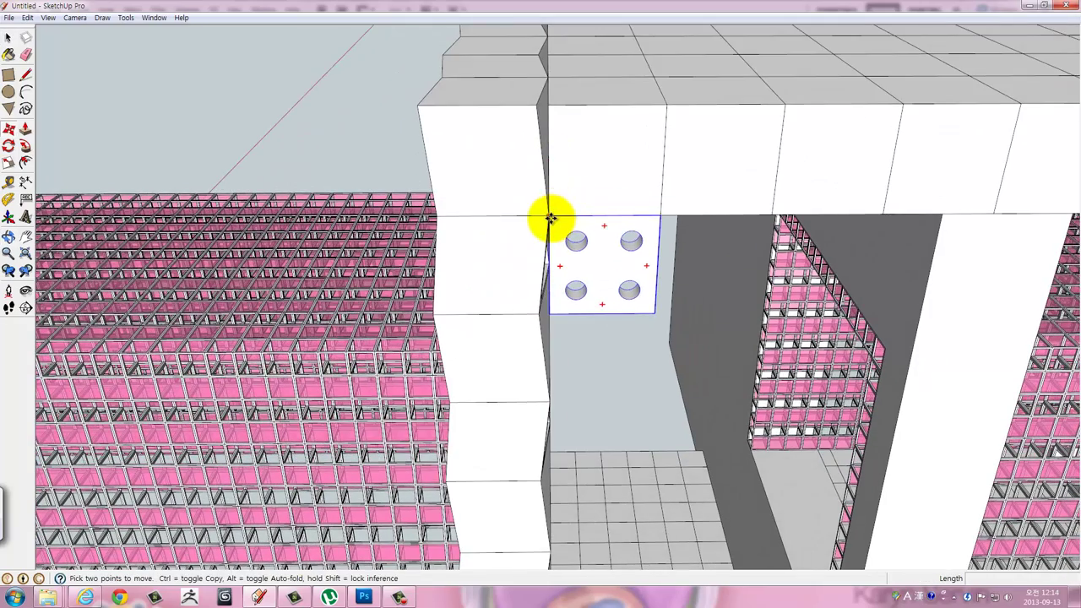
pyautogui.click(550, 218)
pyautogui.press('ctrl')
pyautogui.write('*20')
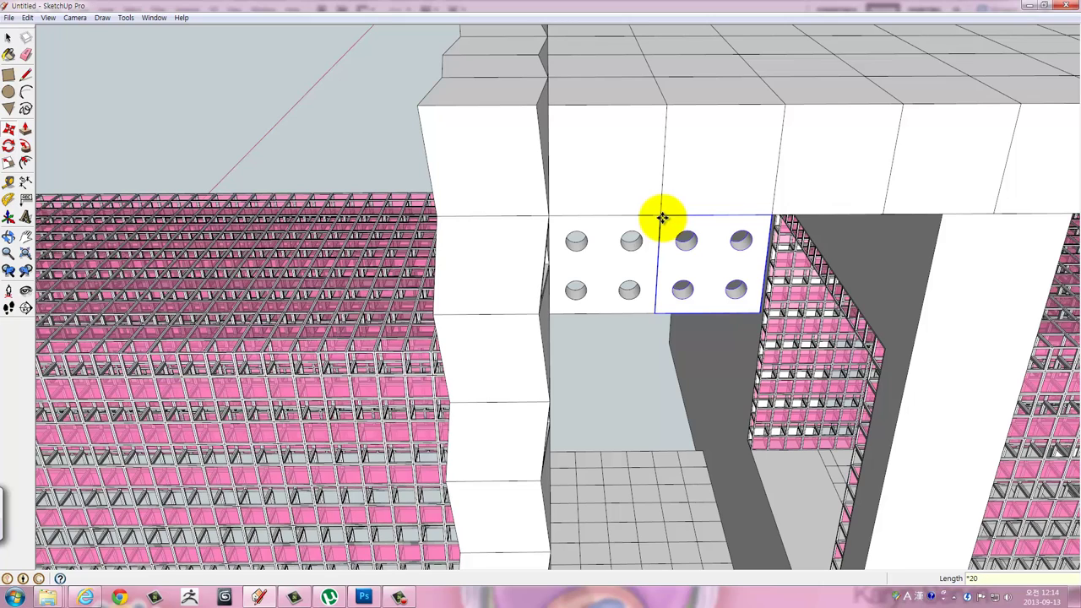
pyautogui.press('Return')
pyautogui.scroll(-2, 836, 243)
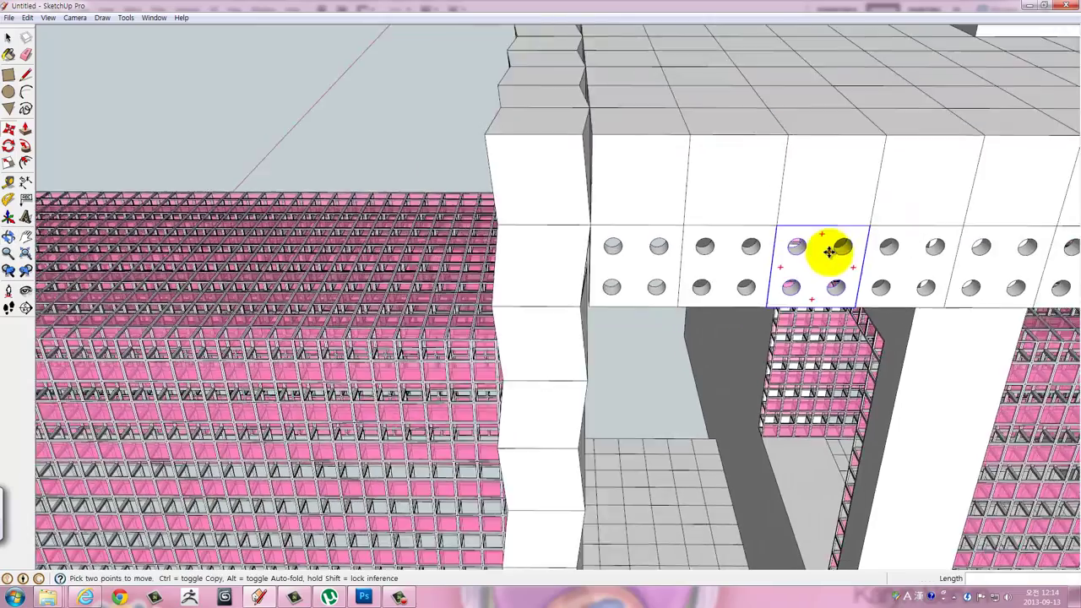
pyautogui.scroll(-2, 831, 249)
pyautogui.scroll(-2, 829, 251)
pyautogui.scroll(-2, 827, 249)
pyautogui.moveTo(828, 248)
pyautogui.mouseDown(button='middle')
pyautogui.moveTo(391, 235)
pyautogui.moveTo(418, 233)
pyautogui.mouseUp(button='middle')
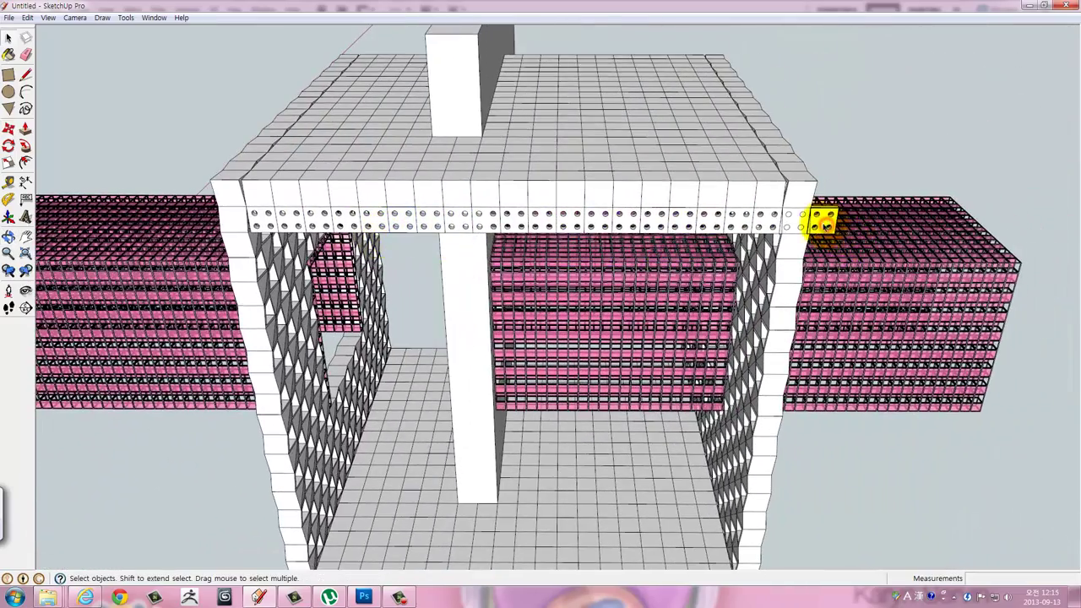
# Delete the surplus panels extending past the right column.
pyautogui.scroll(2, 819, 220)
pyautogui.scroll(2, 785, 232)
pyautogui.scroll(2, 759, 243)
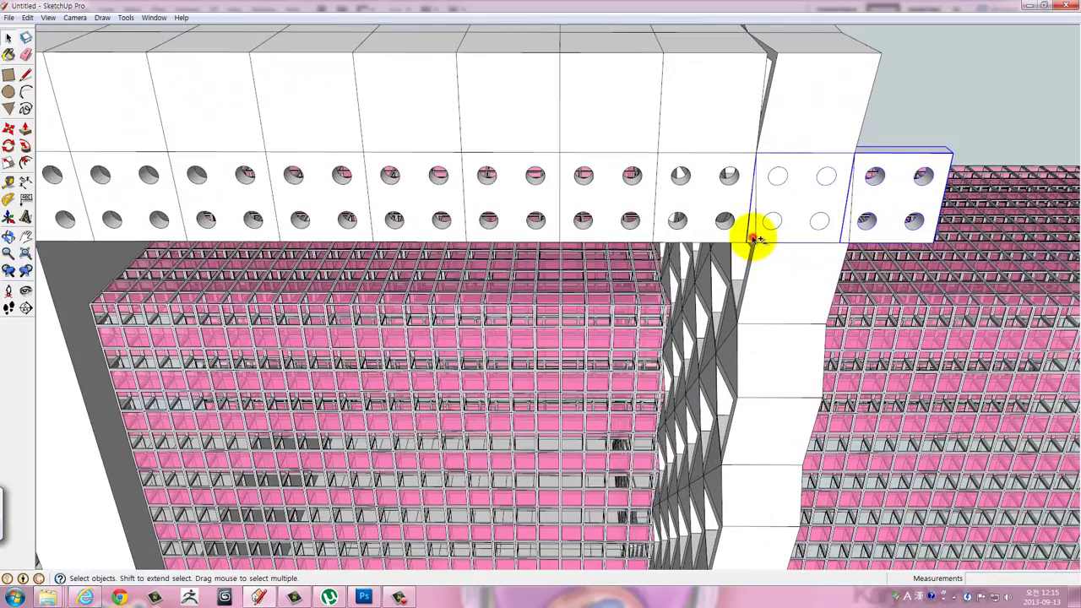
pyautogui.press('Delete')
pyautogui.scroll(-3, 739, 226)
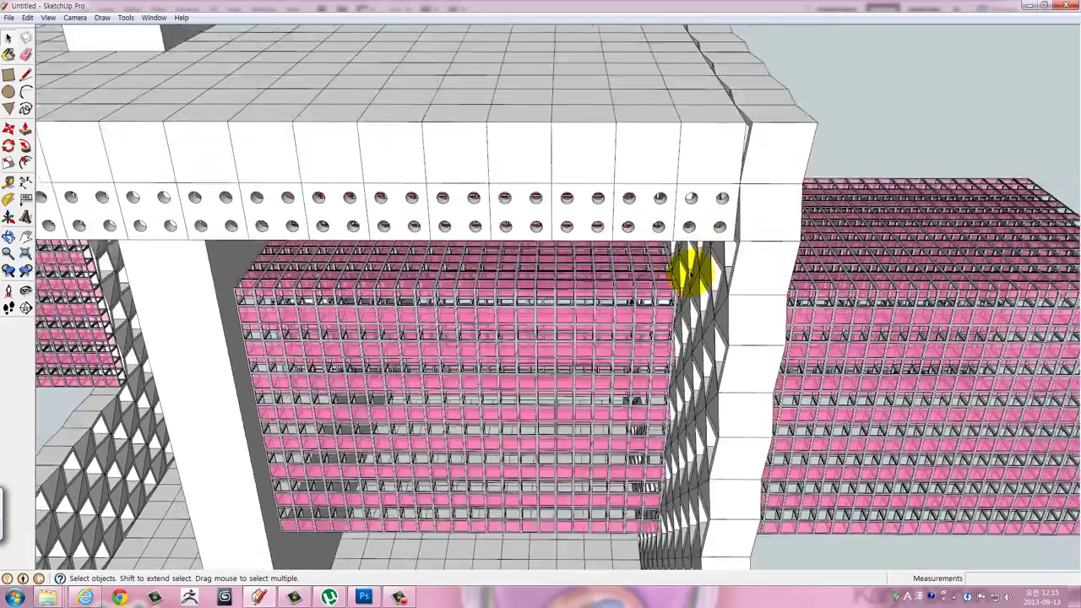
pyautogui.scroll(-3, 692, 266)
pyautogui.scroll(-2, 676, 290)
# Select the whole row of holed panels along the top beam.
pyautogui.moveTo(579, 289)
pyautogui.mouseDown(button='middle')
pyautogui.moveTo(573, 193)
pyautogui.moveTo(603, 162)
pyautogui.moveTo(651, 152)
pyautogui.moveTo(617, 116)
pyautogui.moveTo(428, 113)
pyautogui.mouseUp(button='middle')
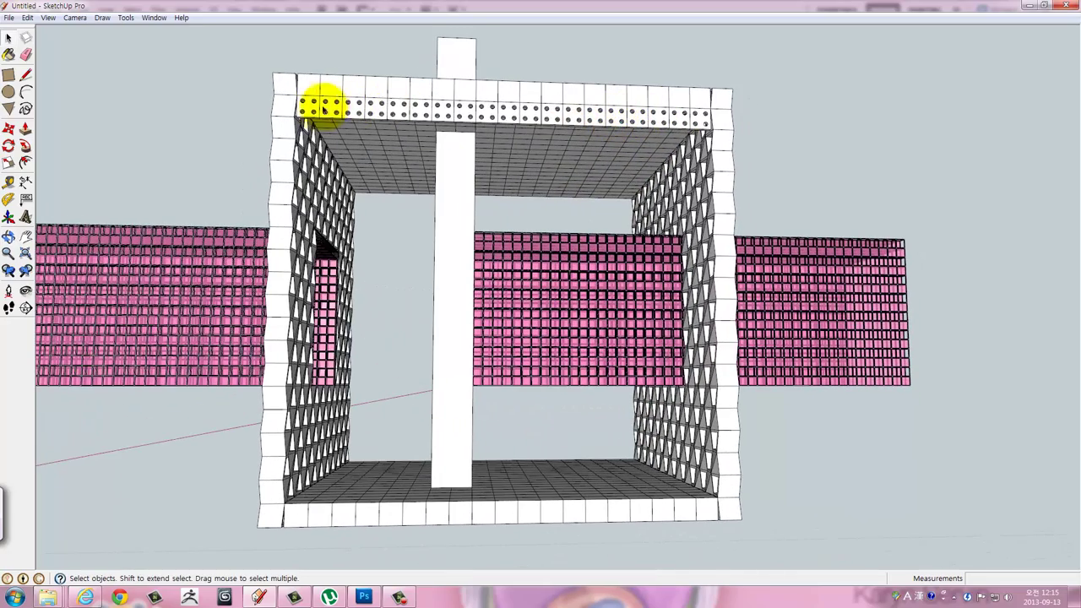
pyautogui.moveTo(314, 103)
pyautogui.mouseDown()
pyautogui.moveTo(596, 109)
pyautogui.moveTo(667, 121)
pyautogui.mouseUp()
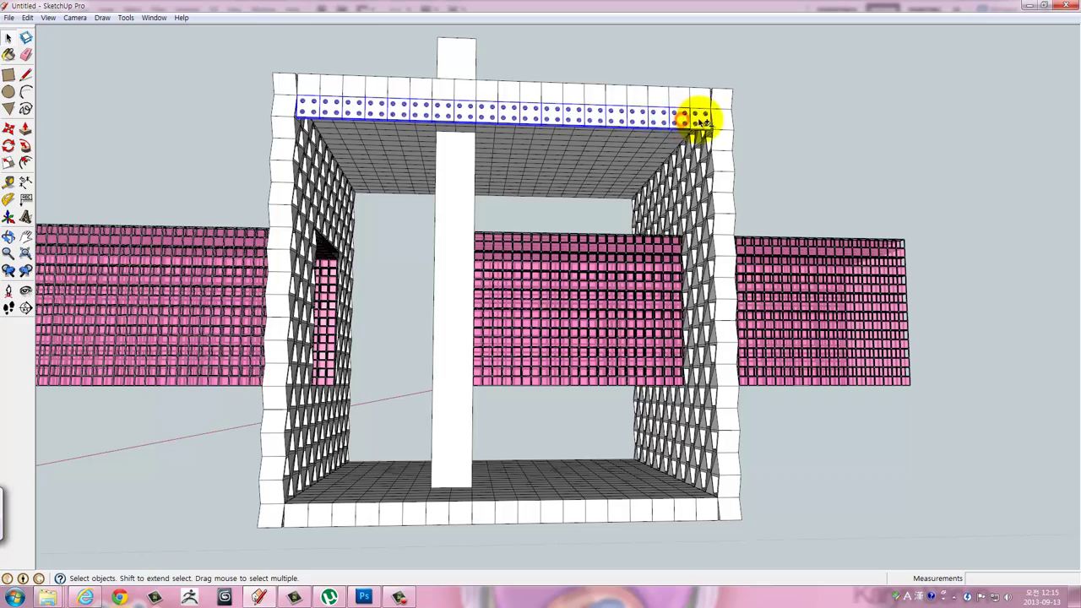
pyautogui.scroll(2, 579, 115)
pyautogui.scroll(2, 451, 120)
pyautogui.scroll(3, 386, 96)
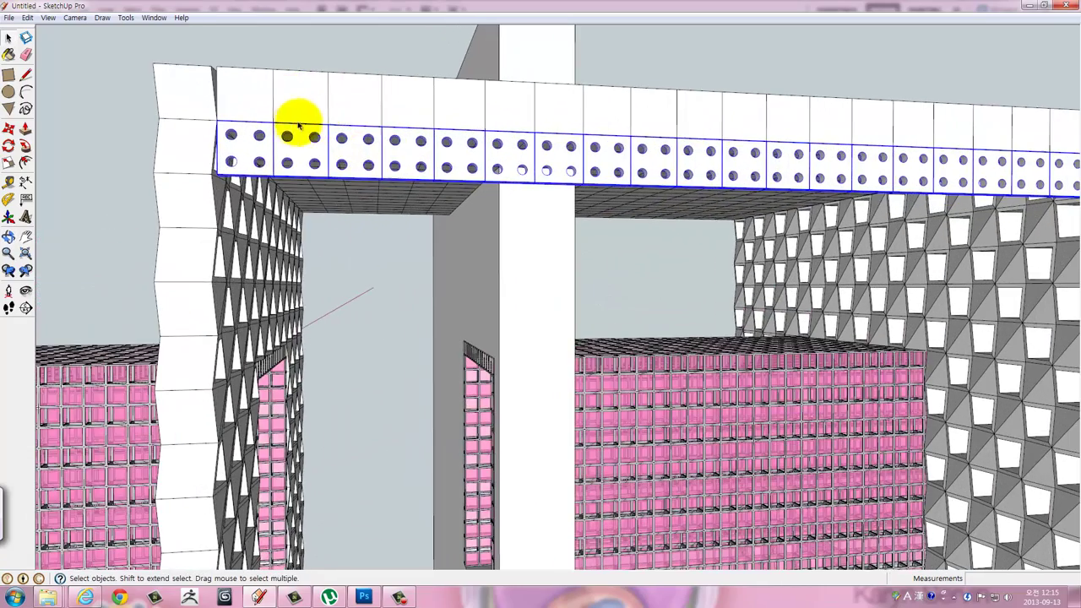
pyautogui.moveTo(287, 127)
pyautogui.mouseDown(button='middle')
pyautogui.moveTo(362, 149)
pyautogui.moveTo(328, 142)
pyautogui.mouseUp(button='middle')
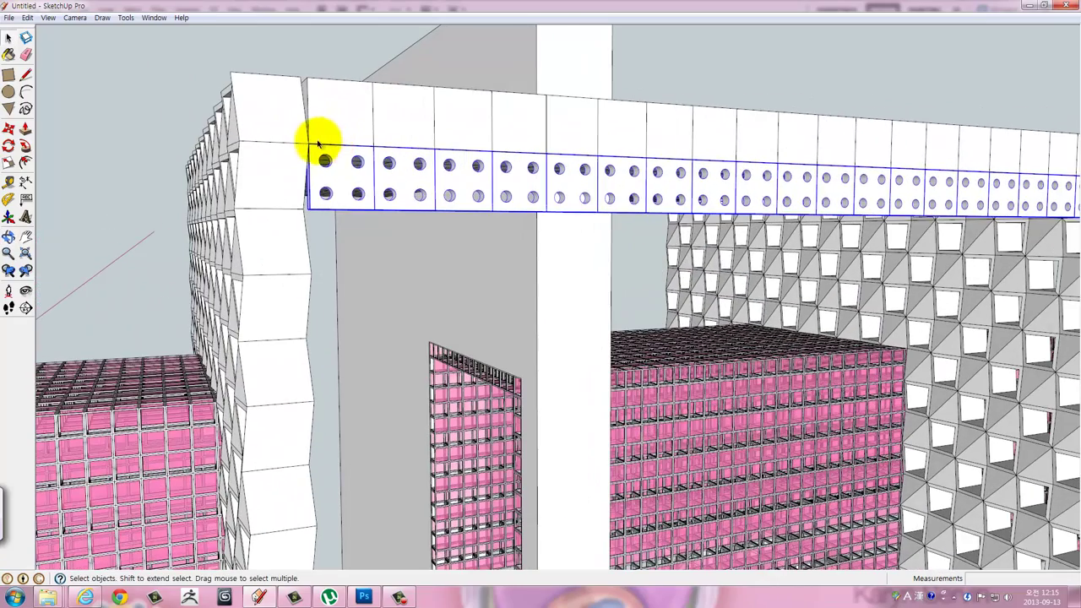
pyautogui.scroll(2, 313, 144)
pyautogui.scroll(2, 313, 149)
# Copy the panel row directly below and array it 18 times down the front wall.
pyautogui.press('m')
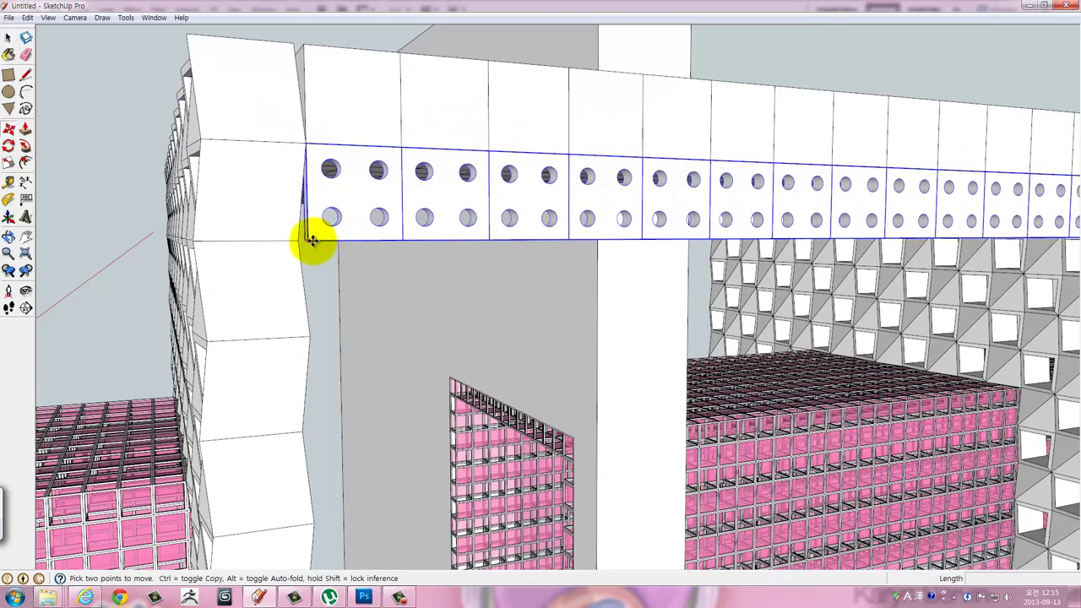
pyautogui.click(312, 241)
pyautogui.press('ctrl')
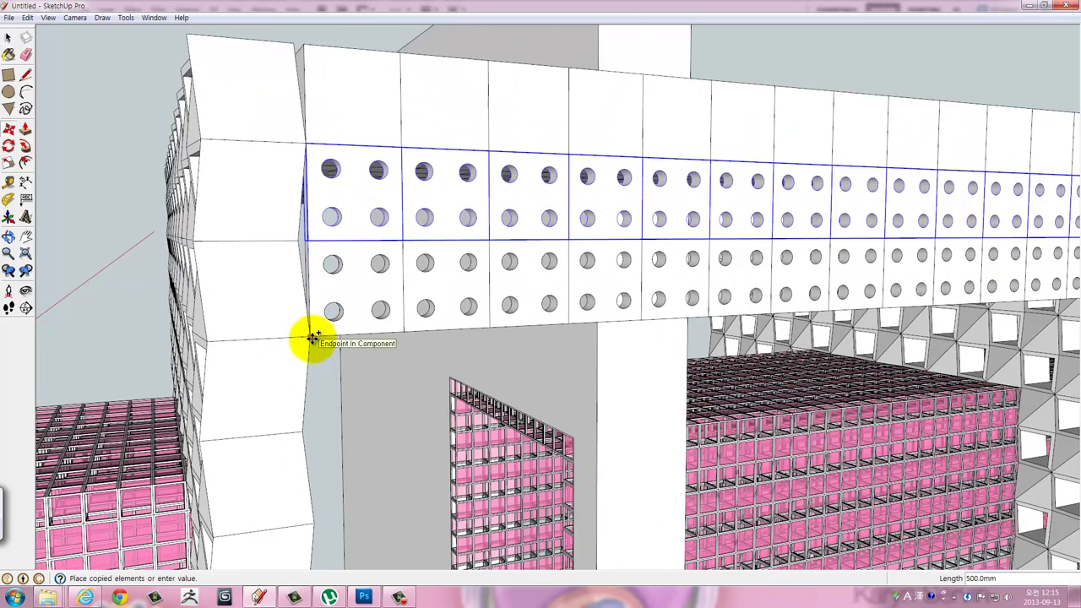
pyautogui.click(312, 338)
pyautogui.scroll(-2, 338, 324)
pyautogui.scroll(-1, 345, 325)
pyautogui.write('*18')
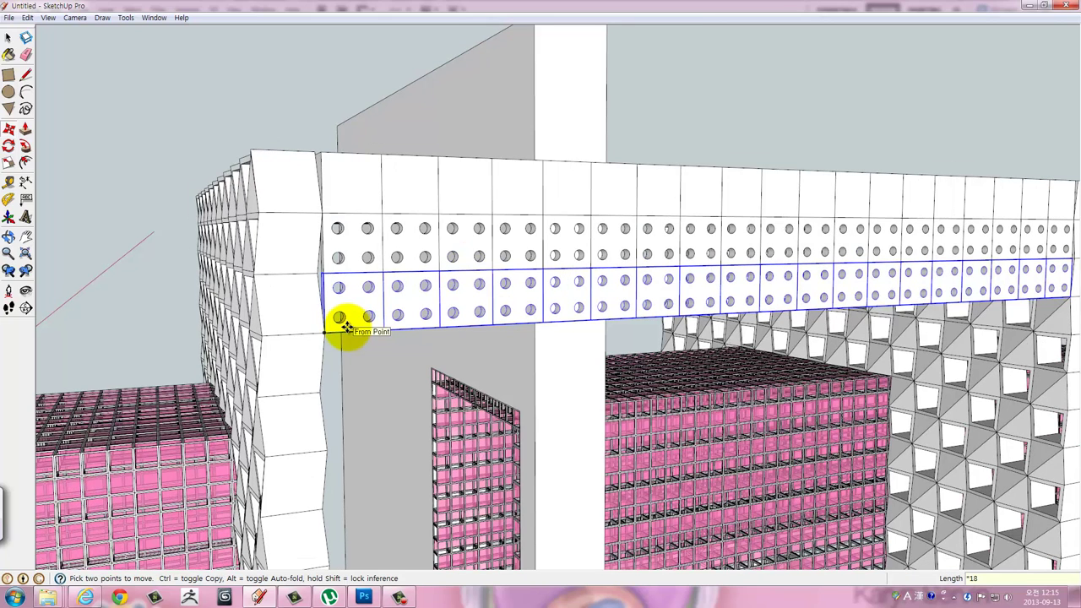
pyautogui.press('Return')
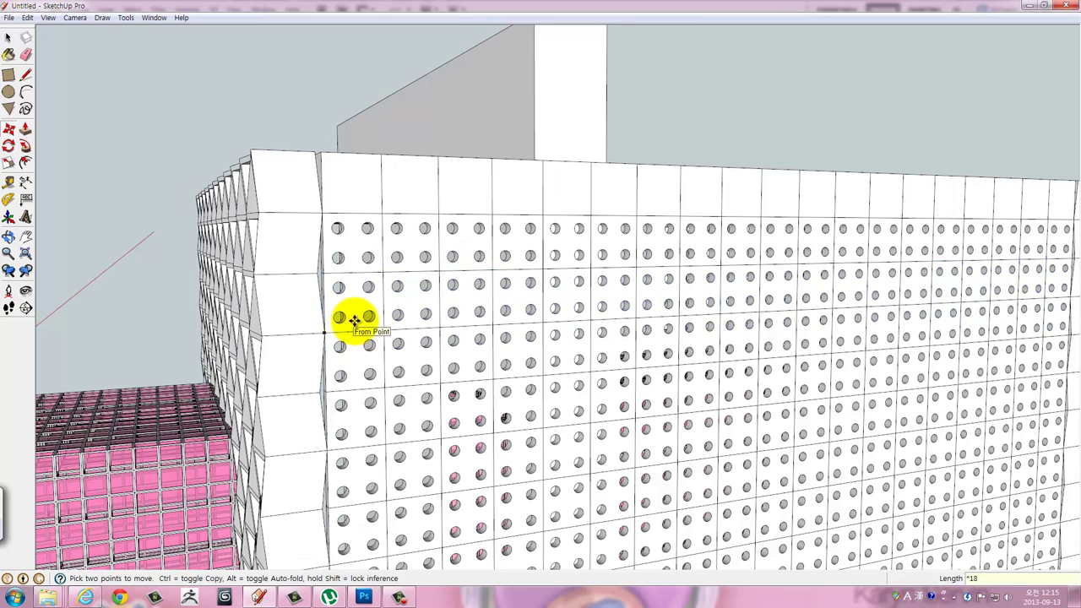
pyautogui.moveTo(350, 321)
pyautogui.mouseDown(button='middle')
pyautogui.moveTo(531, 241)
pyautogui.moveTo(411, 234)
pyautogui.mouseUp(button='middle')
pyautogui.scroll(-2, 453, 243)
pyautogui.scroll(-2, 454, 244)
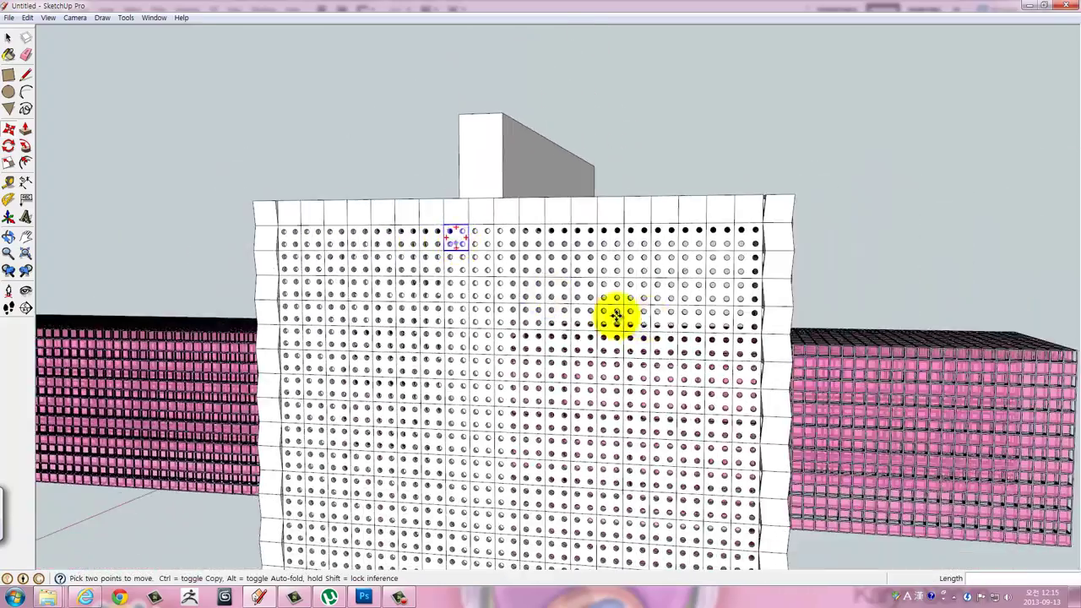
pyautogui.moveTo(617, 313)
pyautogui.mouseDown(button='middle')
pyautogui.moveTo(659, 193)
pyautogui.moveTo(634, 201)
pyautogui.moveTo(659, 265)
pyautogui.moveTo(651, 144)
pyautogui.mouseUp(button='middle')
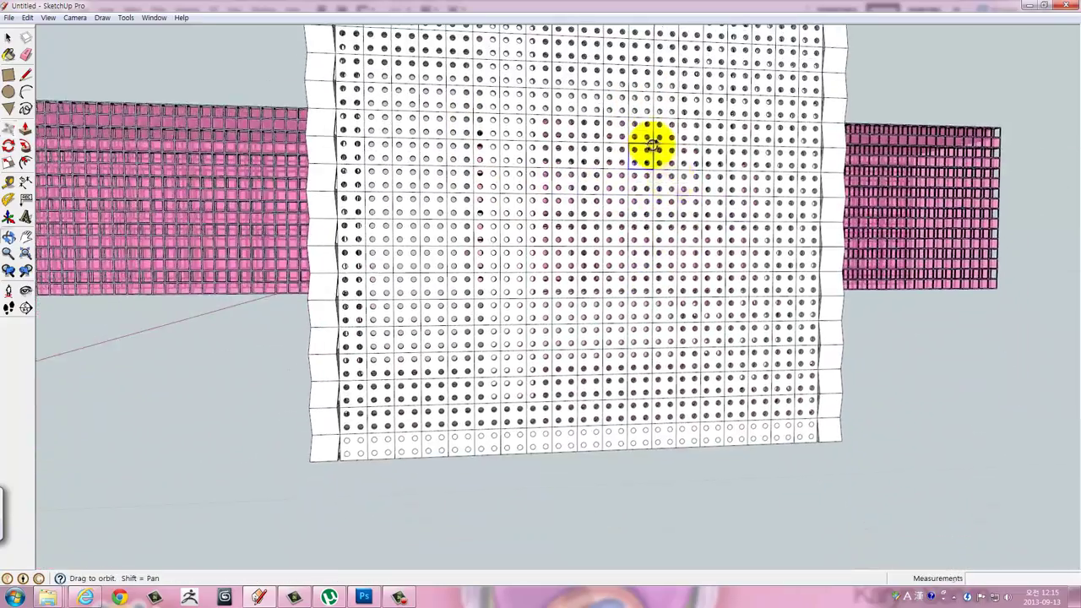
pyautogui.moveTo(647, 225)
pyautogui.mouseDown(button='middle')
pyautogui.moveTo(596, 259)
pyautogui.moveTo(498, 380)
pyautogui.mouseUp(button='middle')
pyautogui.press('q')
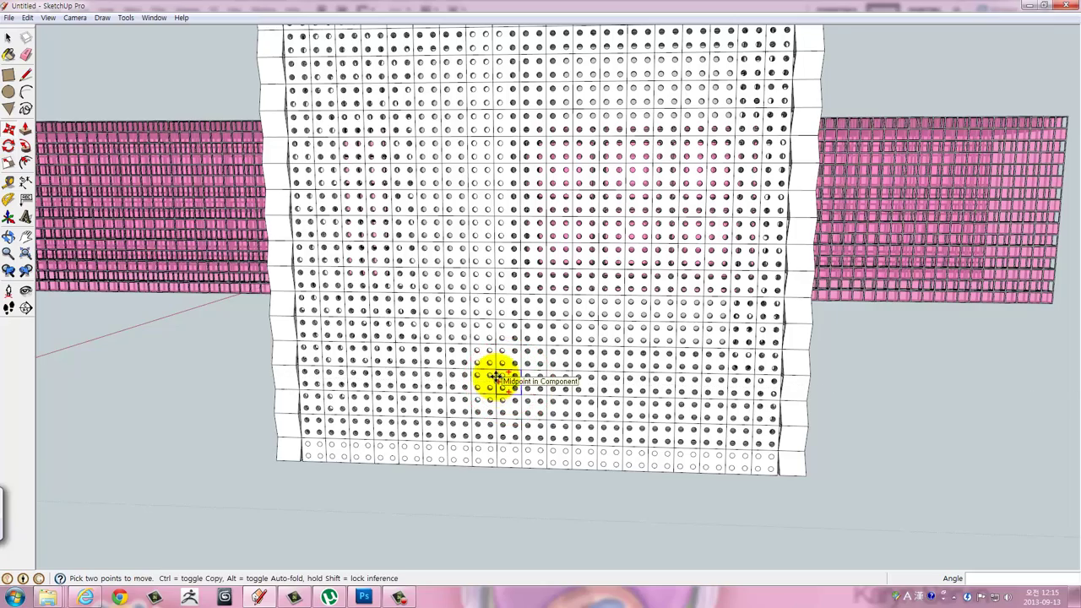
pyautogui.moveTo(362, 265)
pyautogui.mouseDown(button='middle')
pyautogui.moveTo(434, 394)
pyautogui.moveTo(457, 394)
pyautogui.mouseUp(button='middle')
# Undo the earlier stacked copies and reselect the dotted strip along the wall top.
pyautogui.press('m')
pyautogui.hotkey('ctrl', 'z')
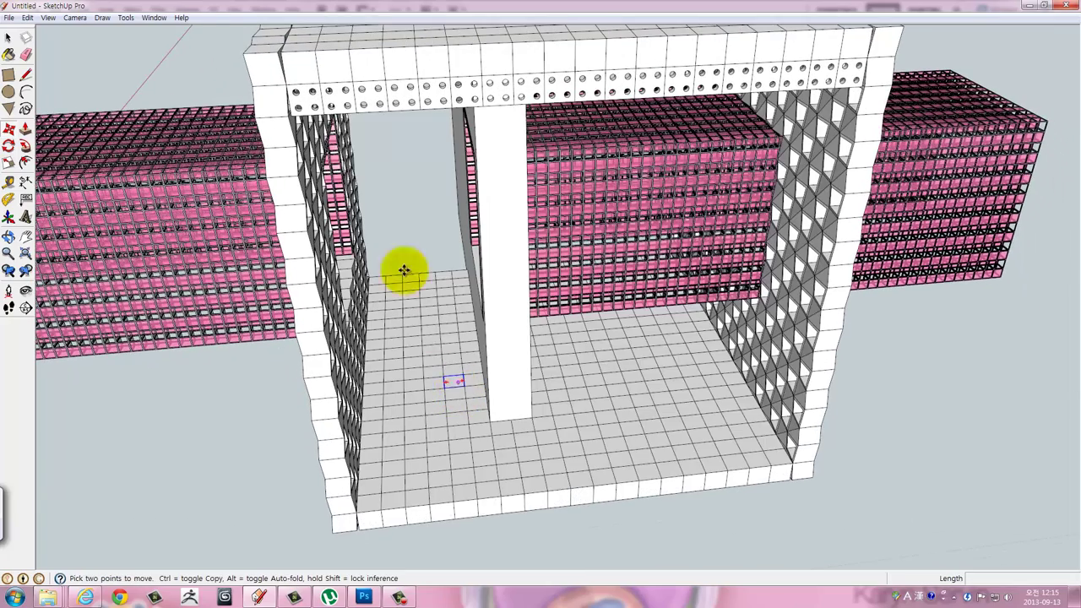
pyautogui.moveTo(311, 106); pyautogui.dragTo(859, 77)
pyautogui.moveTo(521, 151); pyautogui.dragTo(566, 234, button='middle')
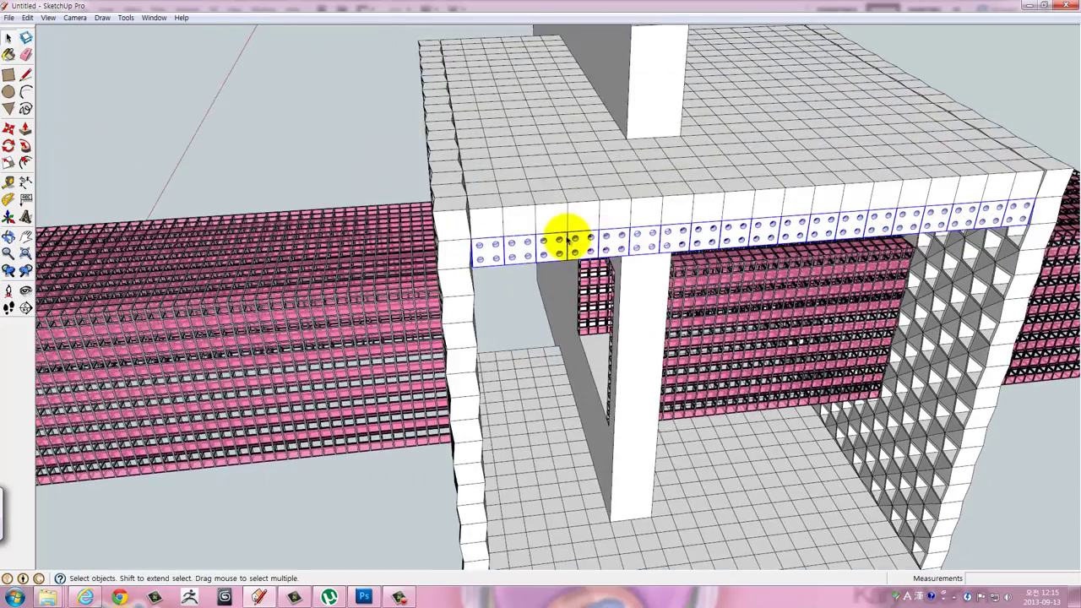
pyautogui.scroll(2, 489, 212)
pyautogui.scroll(2, 515, 200)
pyautogui.scroll(2, 534, 209)
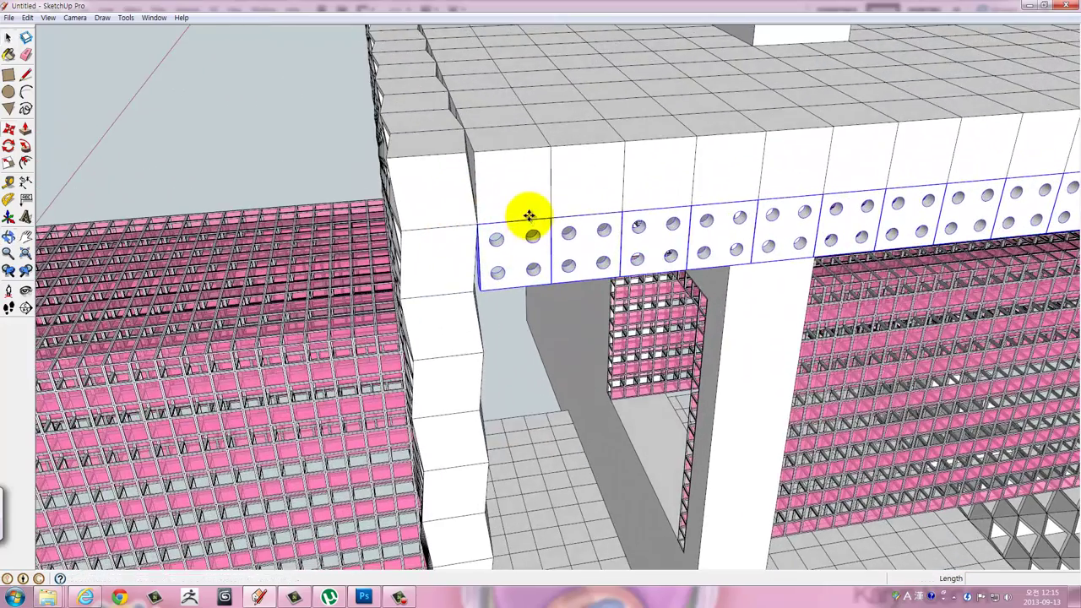
# Copy the dotted strip 500 mm down from its corner and array it into 17 copies.
pyautogui.press('m')
pyautogui.click(552, 219)
pyautogui.press('ctrl')
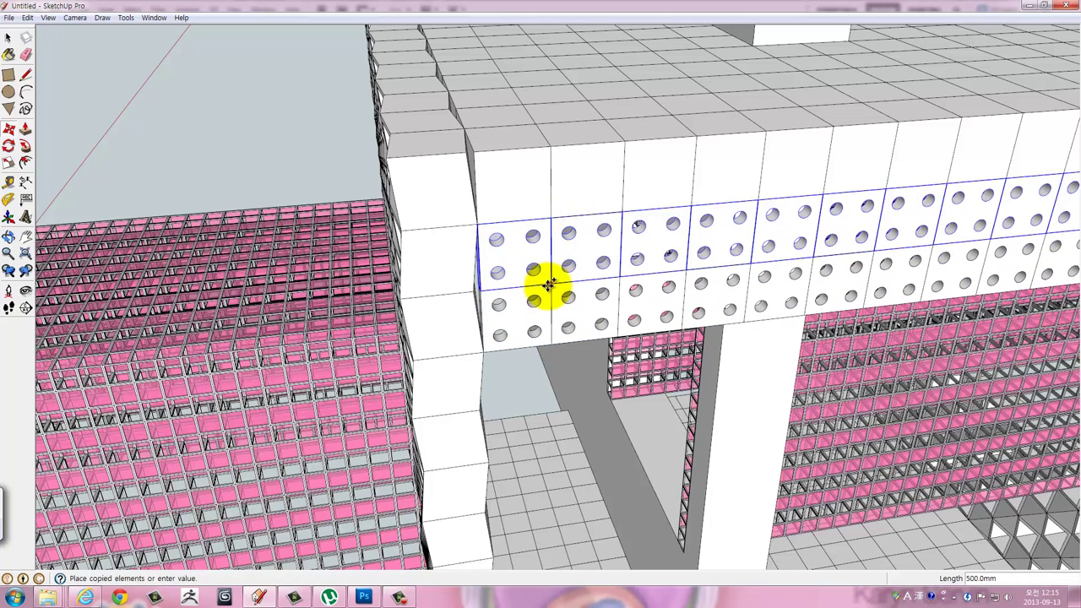
pyautogui.click(551, 281)
pyautogui.write('*17')
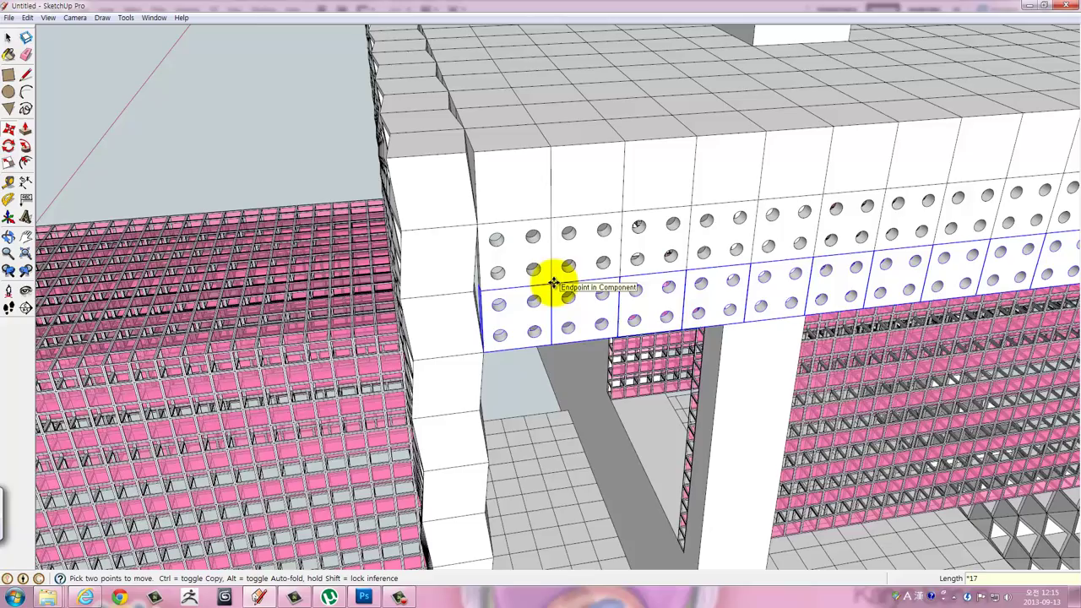
pyautogui.press('Return')
pyautogui.scroll(-3, 586, 253)
pyautogui.scroll(-3, 586, 253)
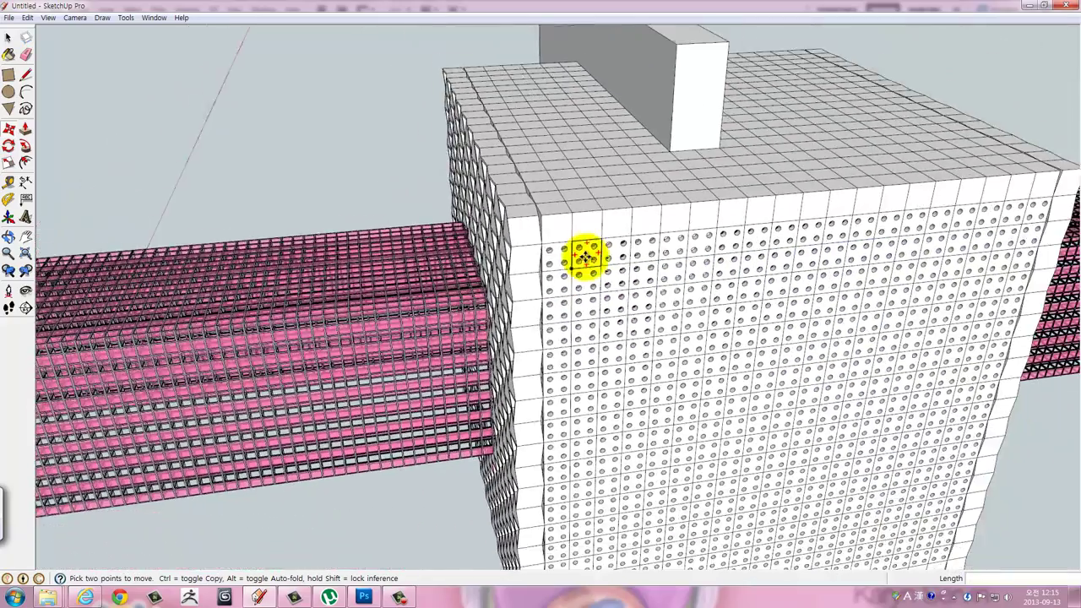
pyautogui.scroll(-1, 690, 353)
pyautogui.moveTo(691, 353)
pyautogui.mouseDown(button='middle')
pyautogui.moveTo(754, 333)
pyautogui.moveTo(541, 193)
pyautogui.moveTo(320, 169)
pyautogui.moveTo(298, 185)
pyautogui.moveTo(386, 242)
pyautogui.moveTo(362, 326)
pyautogui.moveTo(103, 339)
pyautogui.moveTo(647, 339)
pyautogui.mouseUp(button='middle')
pyautogui.click(48, 17)
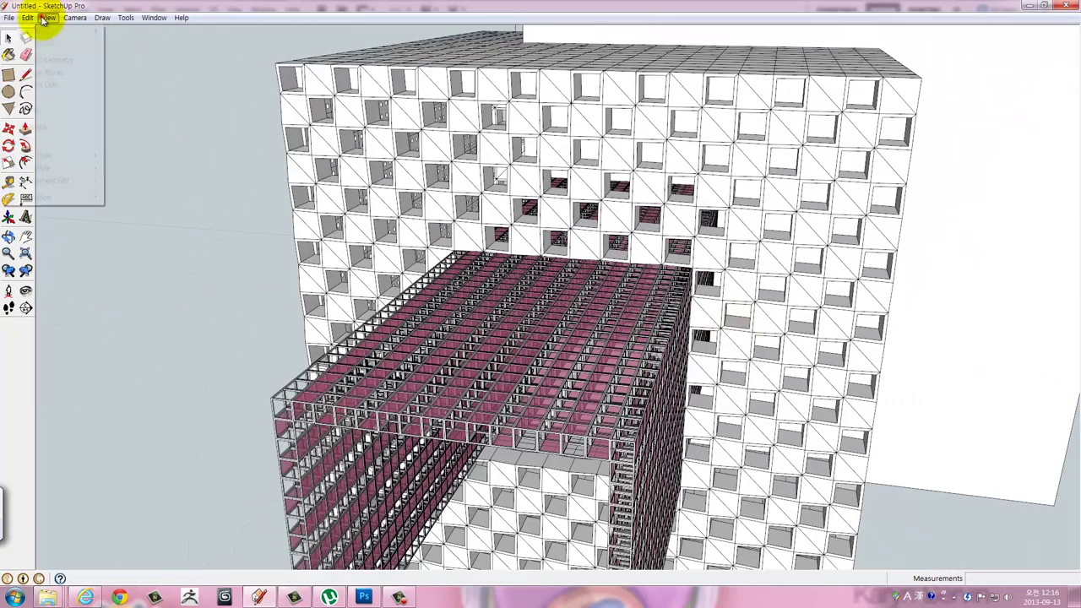
pyautogui.click(35, 126)
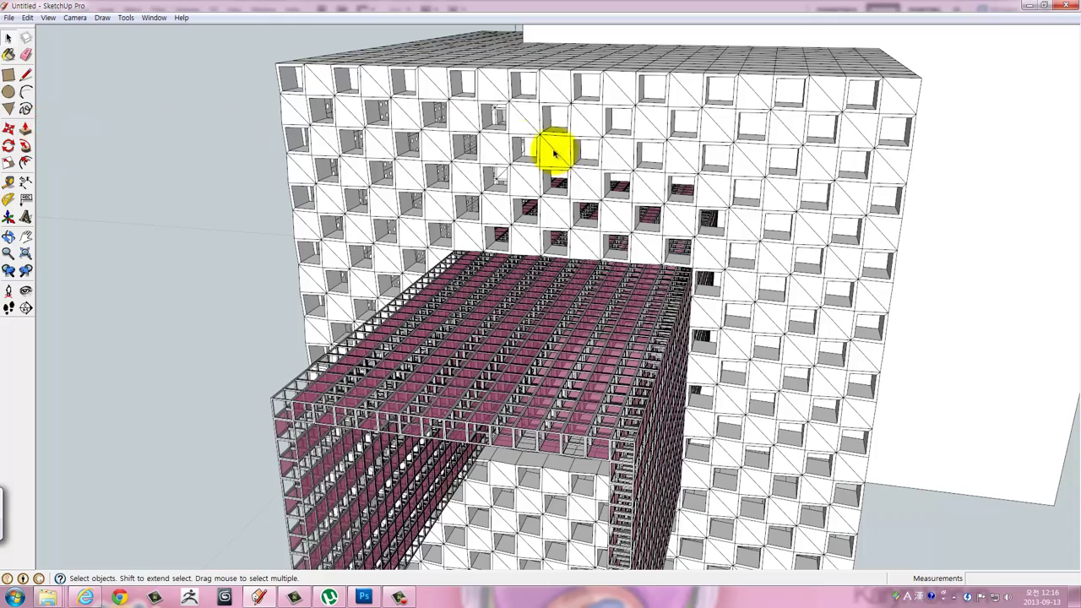
pyautogui.moveTo(697, 272)
pyautogui.mouseDown(button='middle')
pyautogui.moveTo(664, 229)
pyautogui.moveTo(671, 222)
pyautogui.moveTo(569, 188)
pyautogui.moveTo(550, 188)
pyautogui.moveTo(613, 239)
pyautogui.moveTo(538, 228)
pyautogui.mouseUp(button='middle')
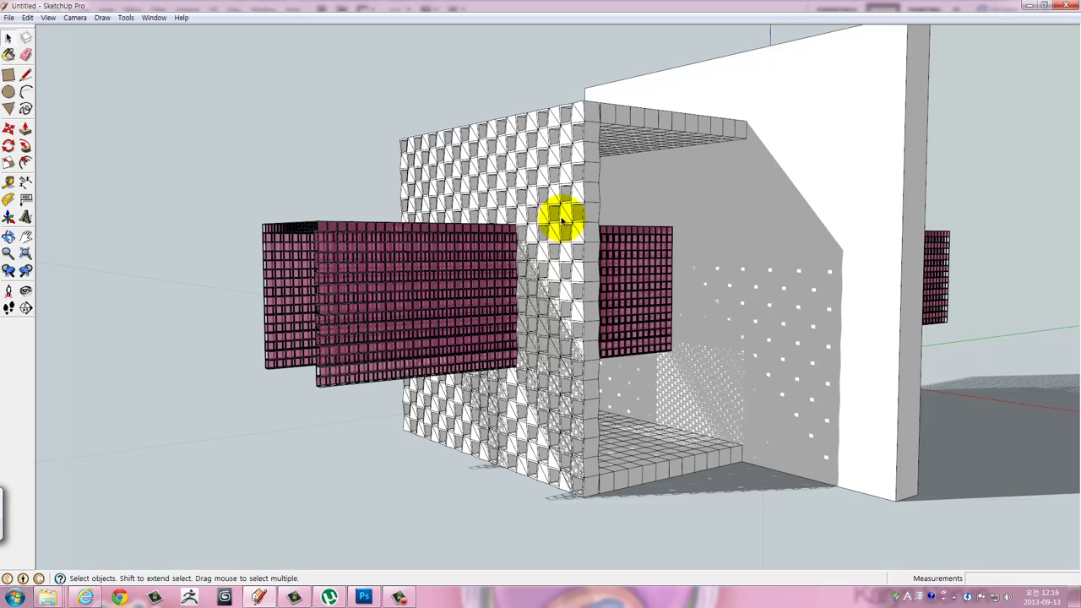
pyautogui.moveTo(599, 211)
pyautogui.mouseDown(button='middle')
pyautogui.moveTo(611, 239)
pyautogui.moveTo(861, 232)
pyautogui.moveTo(512, 224)
pyautogui.moveTo(804, 216)
pyautogui.mouseUp(button='middle')
# Select a block of holes in the upper-left of the front wall, toggling shadows on and off.
pyautogui.scroll(2, 571, 290)
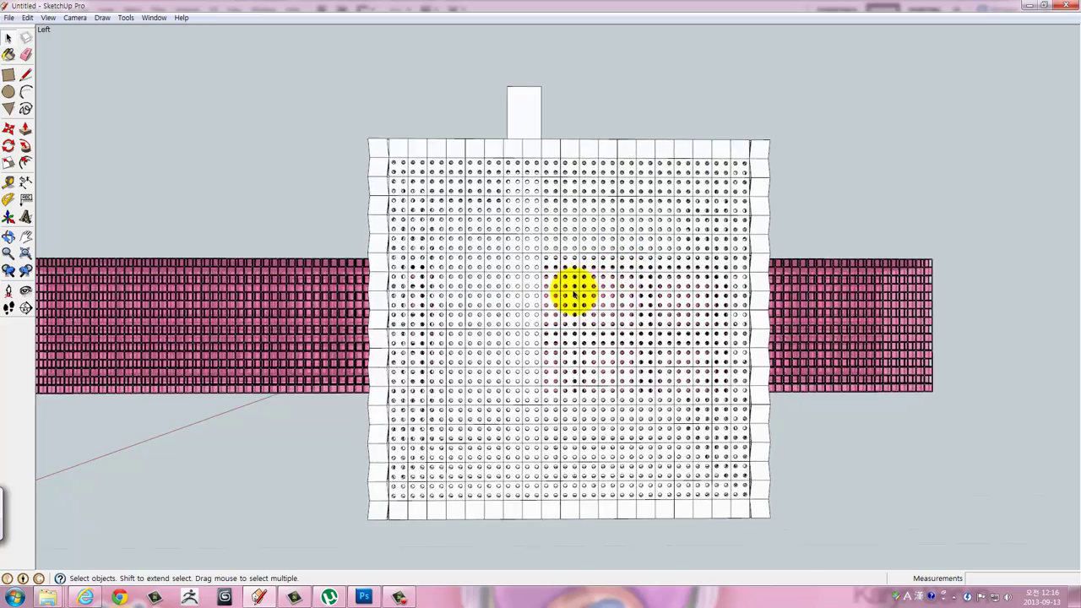
pyautogui.scroll(2, 540, 292)
pyautogui.keyDown('shift'); pyautogui.moveTo(524, 275); pyautogui.dragTo(507, 272, button='middle'); pyautogui.keyUp('shift')
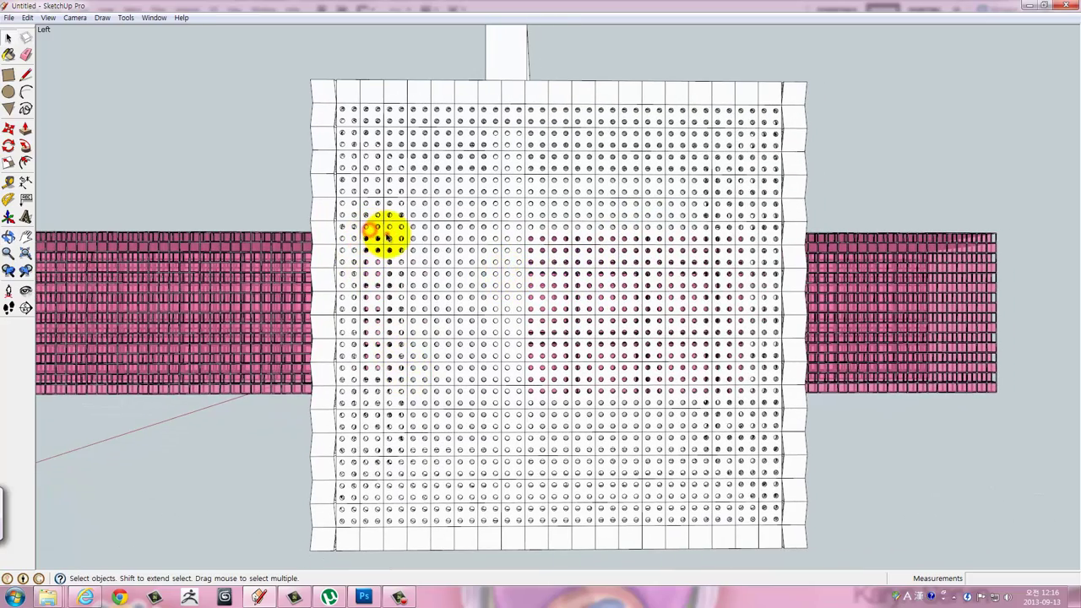
pyautogui.click(386, 237)
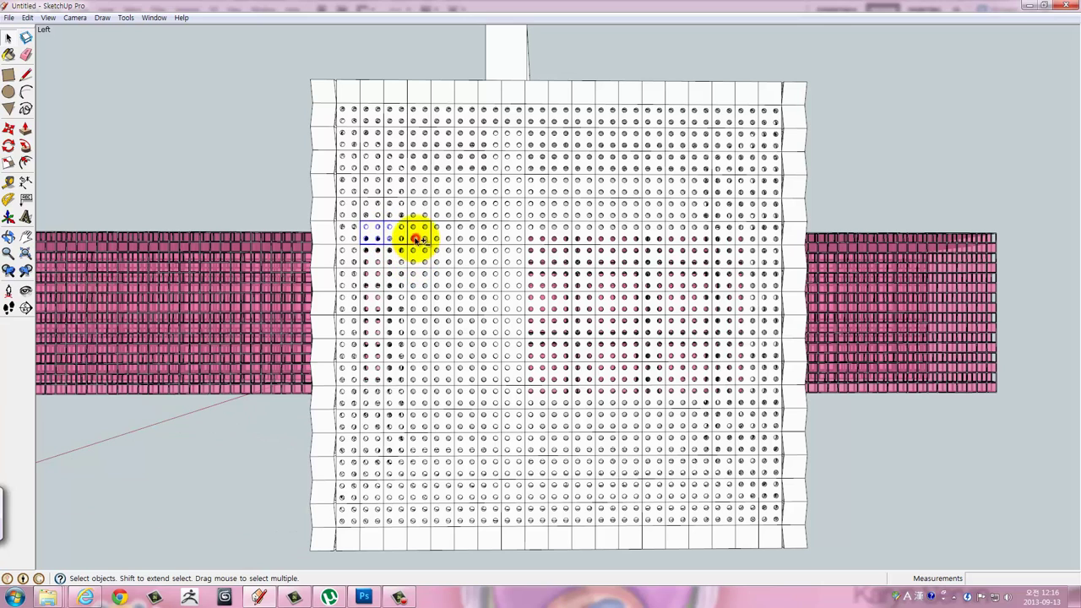
pyautogui.click(48, 17)
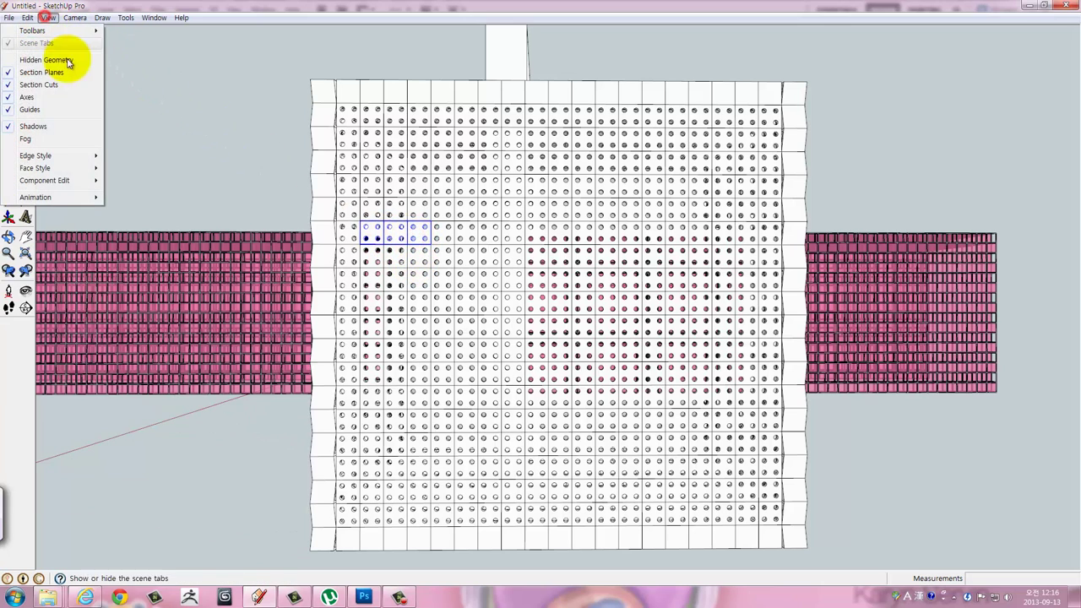
pyautogui.click(34, 126)
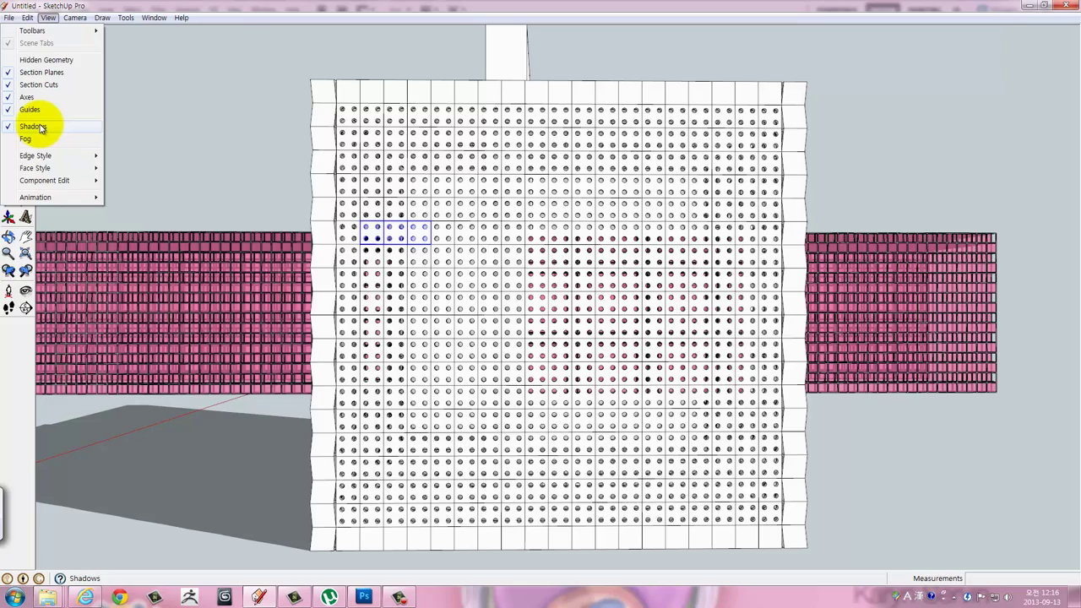
pyautogui.click(40, 126)
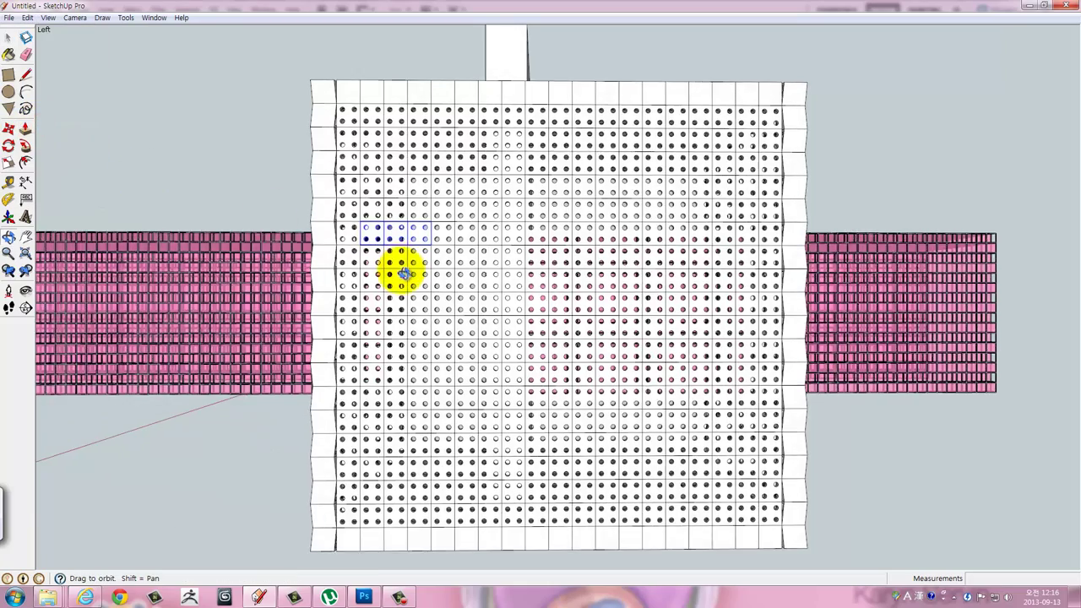
# Add the rows below to the selection and delete them, then view the wall from the left.
pyautogui.moveTo(397, 273); pyautogui.dragTo(386, 294, button='middle')
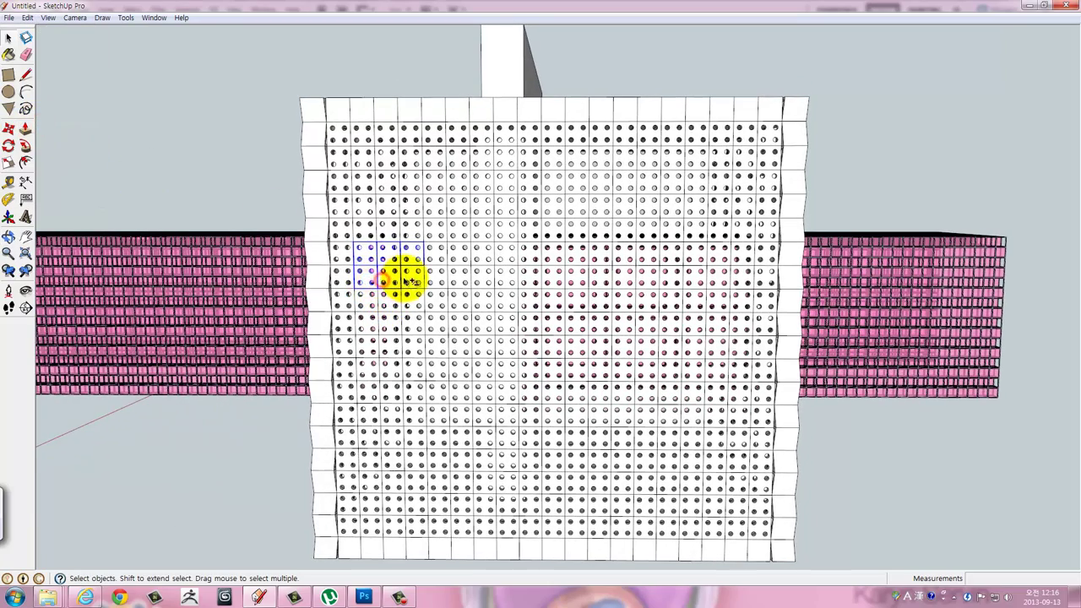
pyautogui.click(406, 278)
pyautogui.keyDown('ctrl'); pyautogui.click(371, 301); pyautogui.keyUp('ctrl')
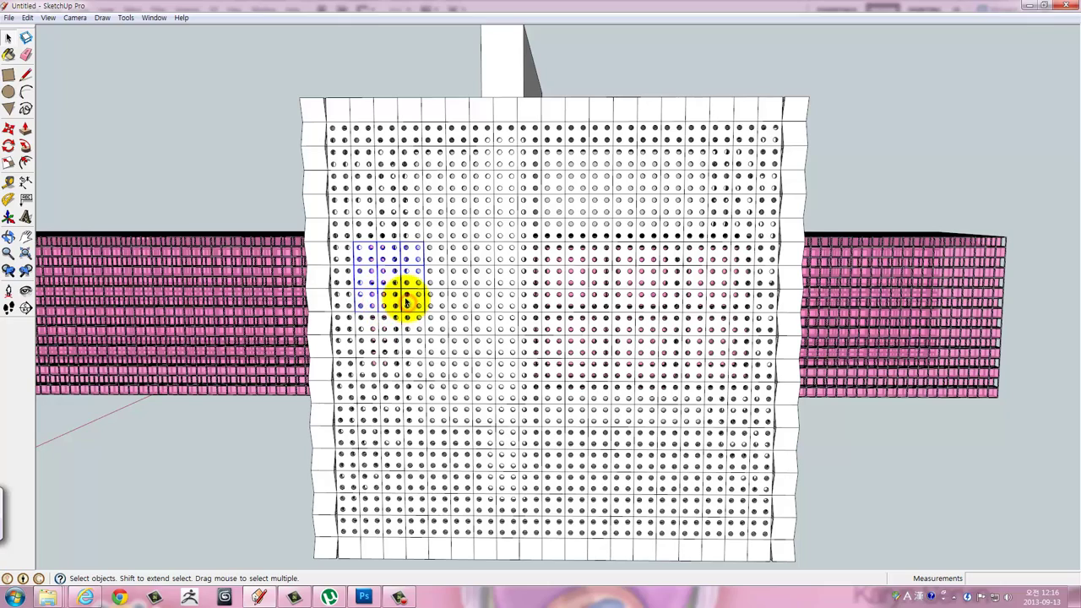
pyautogui.press('Delete')
pyautogui.press('F6')
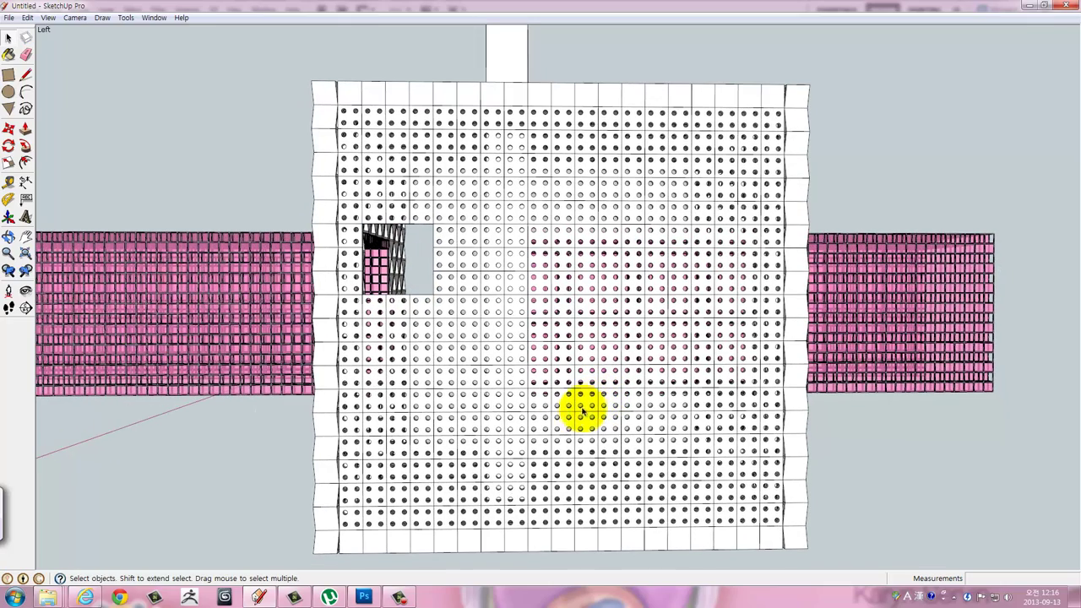
# Delete a column of holes near the bottom and a row further right, then inspect the opening.
pyautogui.moveTo(563, 442)
pyautogui.mouseDown()
pyautogui.moveTo(582, 516)
pyautogui.moveTo(688, 515)
pyautogui.mouseUp()
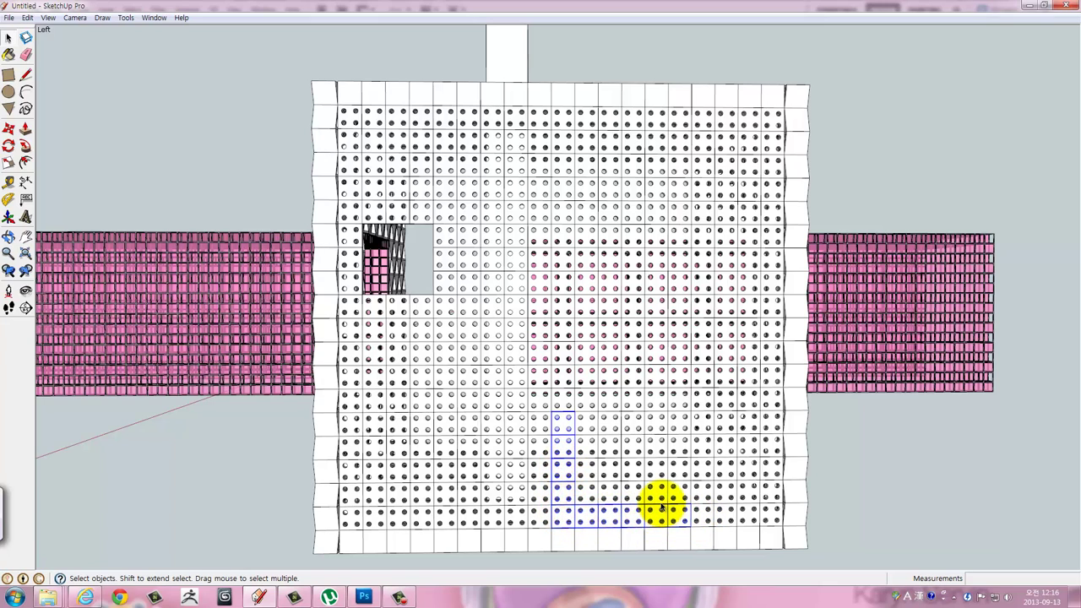
pyautogui.press('Delete')
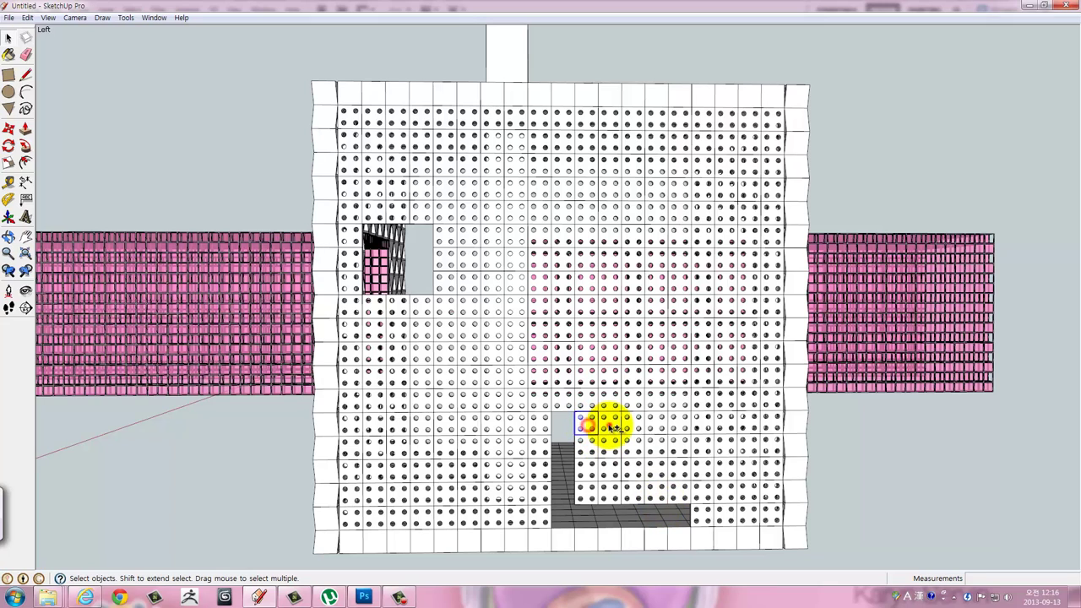
pyautogui.moveTo(610, 427); pyautogui.dragTo(688, 425)
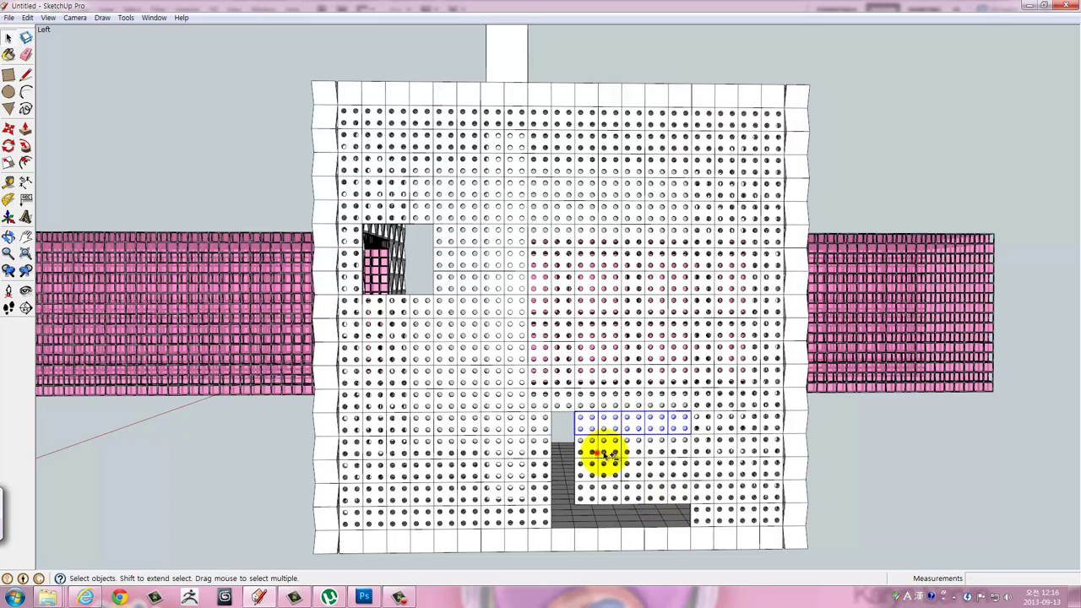
pyautogui.press('Delete')
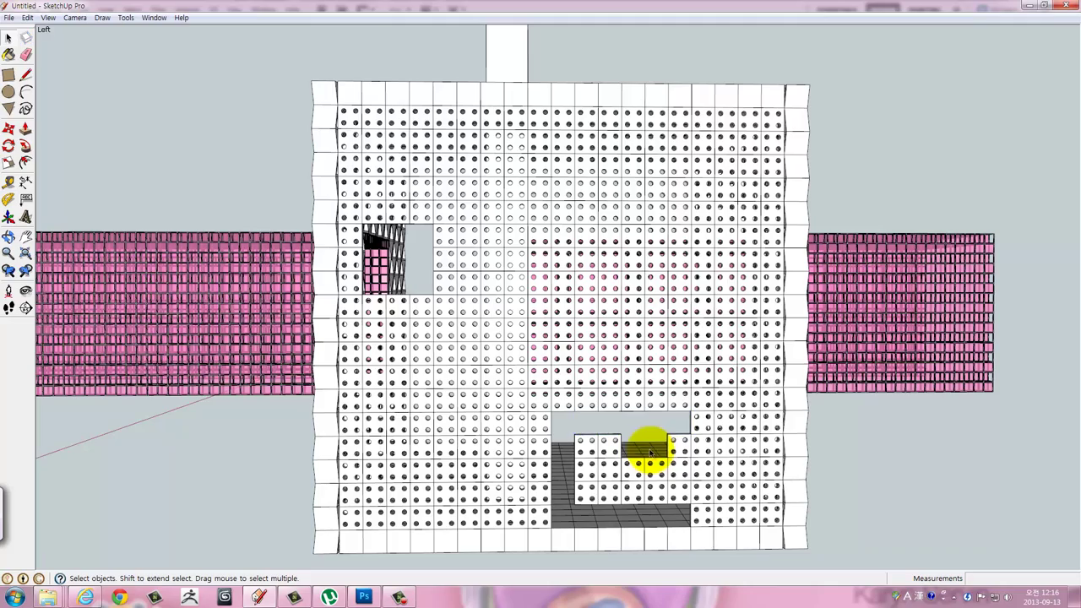
pyautogui.moveTo(629, 441)
pyautogui.mouseDown(button='middle')
pyautogui.moveTo(557, 490)
pyautogui.moveTo(608, 427)
pyautogui.mouseUp(button='middle')
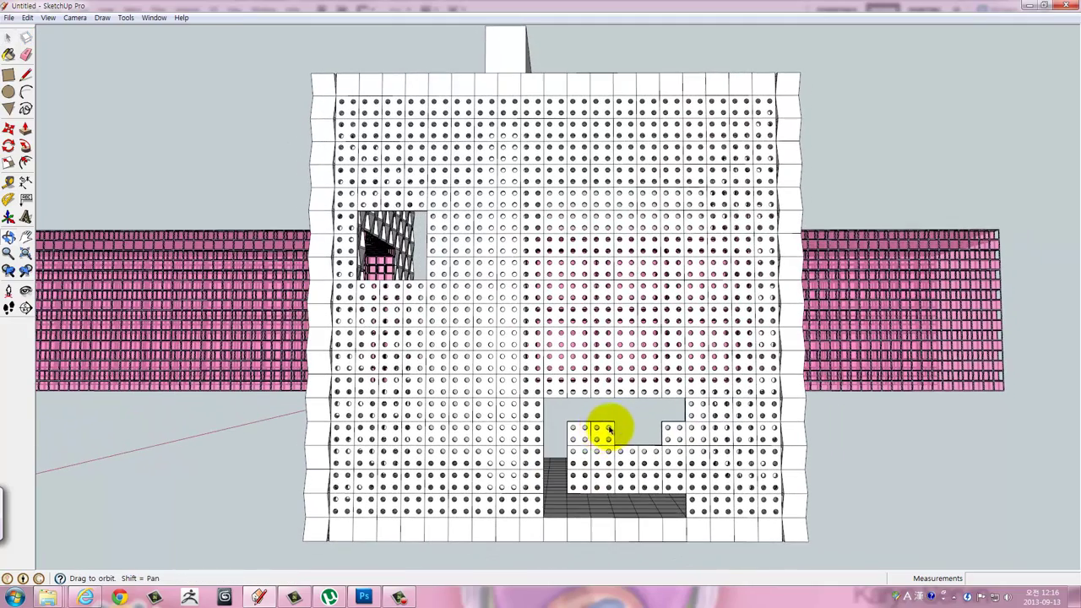
pyautogui.click(614, 421)
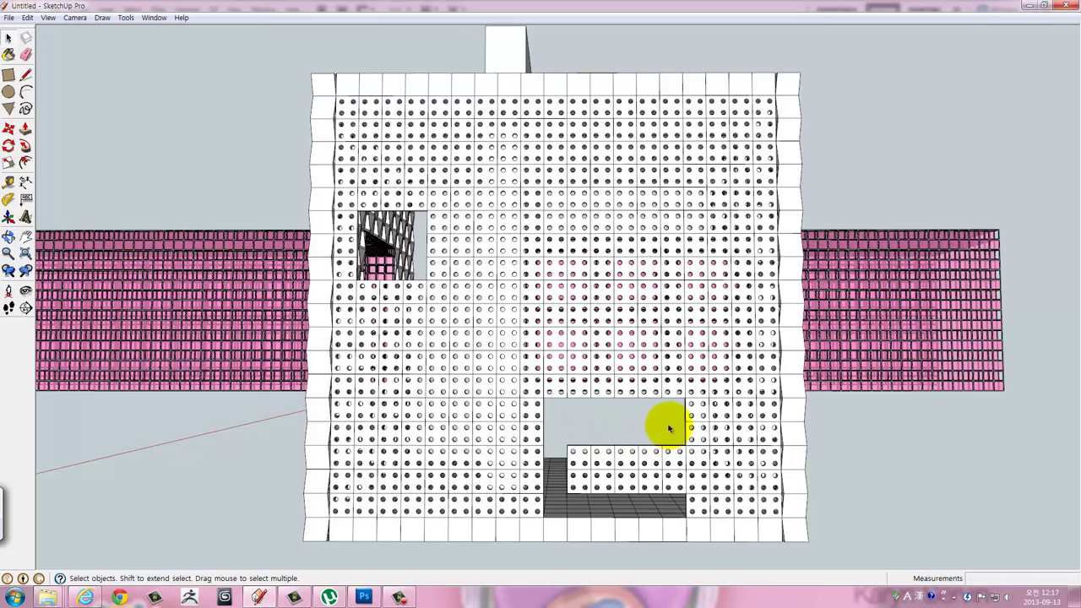
pyautogui.scroll(-2, 667, 429)
# From a three-quarter view, select the horizontal row of panels right of the upper opening.
pyautogui.moveTo(675, 437)
pyautogui.mouseDown(button='middle')
pyautogui.moveTo(579, 415)
pyautogui.moveTo(345, 410)
pyautogui.moveTo(340, 444)
pyautogui.moveTo(584, 419)
pyautogui.moveTo(687, 381)
pyautogui.moveTo(671, 408)
pyautogui.mouseUp(button='middle')
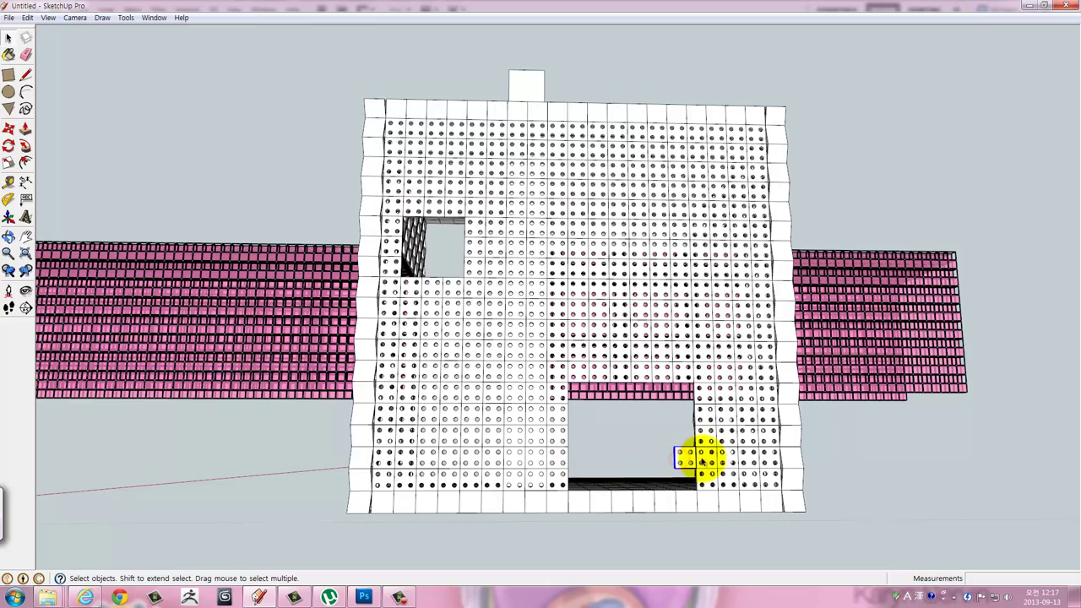
pyautogui.moveTo(729, 362)
pyautogui.mouseDown(button='middle')
pyautogui.moveTo(634, 459)
pyautogui.moveTo(296, 434)
pyautogui.moveTo(282, 405)
pyautogui.moveTo(305, 329)
pyautogui.moveTo(620, 451)
pyautogui.moveTo(707, 388)
pyautogui.moveTo(840, 470)
pyautogui.moveTo(906, 447)
pyautogui.moveTo(751, 430)
pyautogui.moveTo(591, 353)
pyautogui.moveTo(566, 352)
pyautogui.moveTo(672, 377)
pyautogui.moveTo(567, 309)
pyautogui.mouseUp(button='middle')
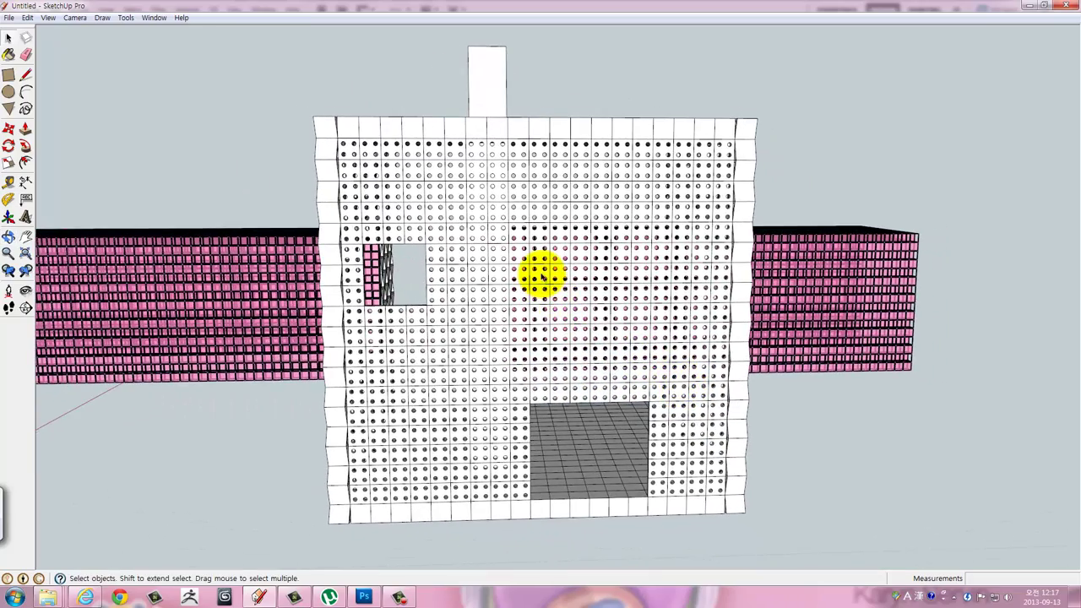
pyautogui.moveTo(578, 276); pyautogui.dragTo(627, 279)
# View the perforated wall at an angle and select a vertical strip of panels.
pyautogui.scroll(3, 622, 272)
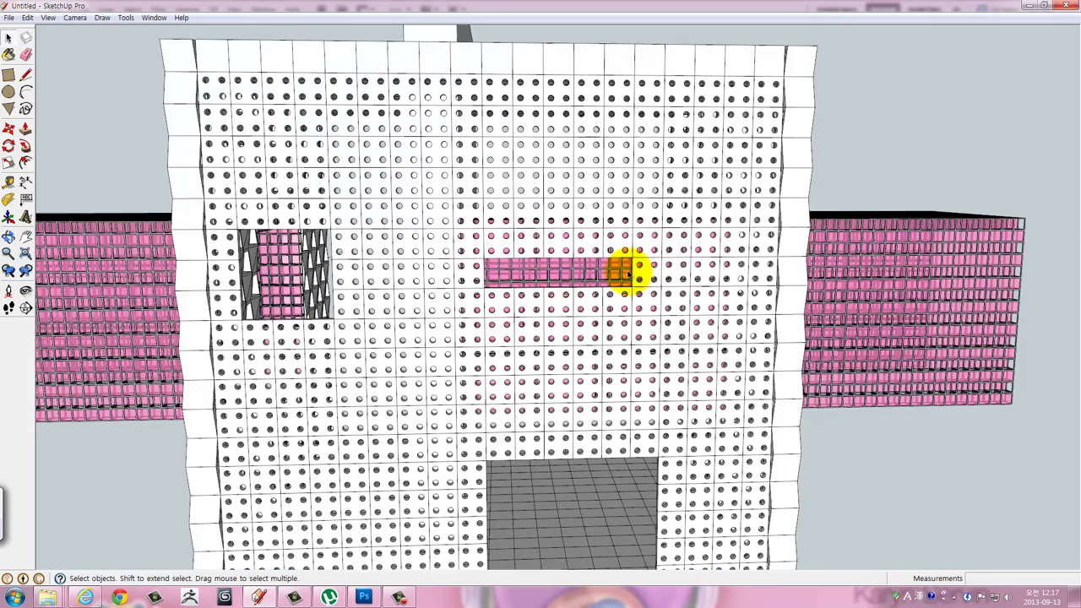
pyautogui.scroll(1, 623, 274)
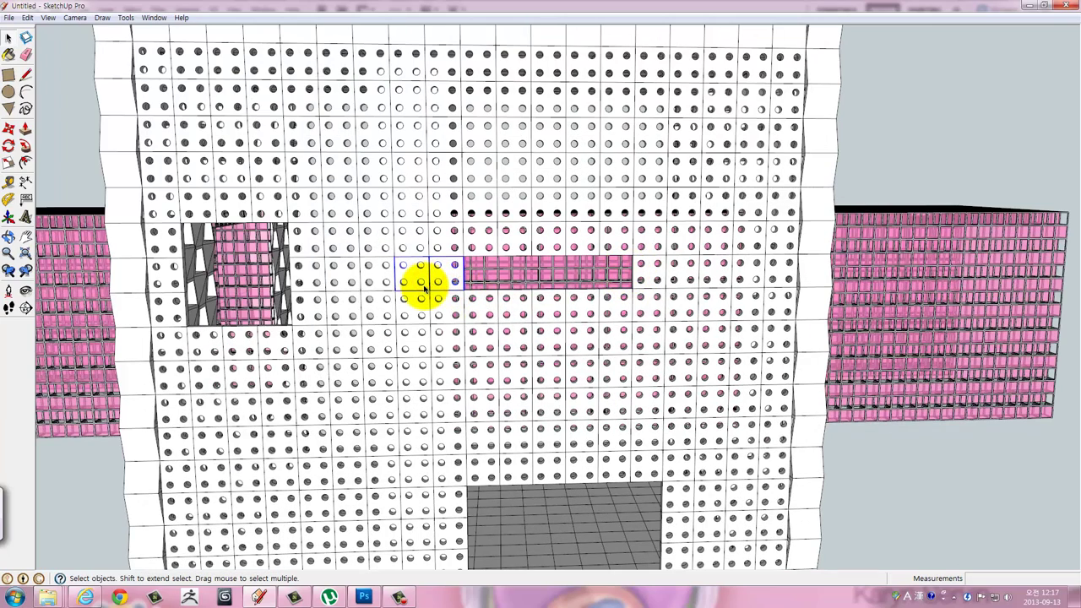
pyautogui.moveTo(454, 295)
pyautogui.mouseDown(button='middle')
pyautogui.moveTo(549, 229)
pyautogui.moveTo(591, 248)
pyautogui.mouseUp(button='middle')
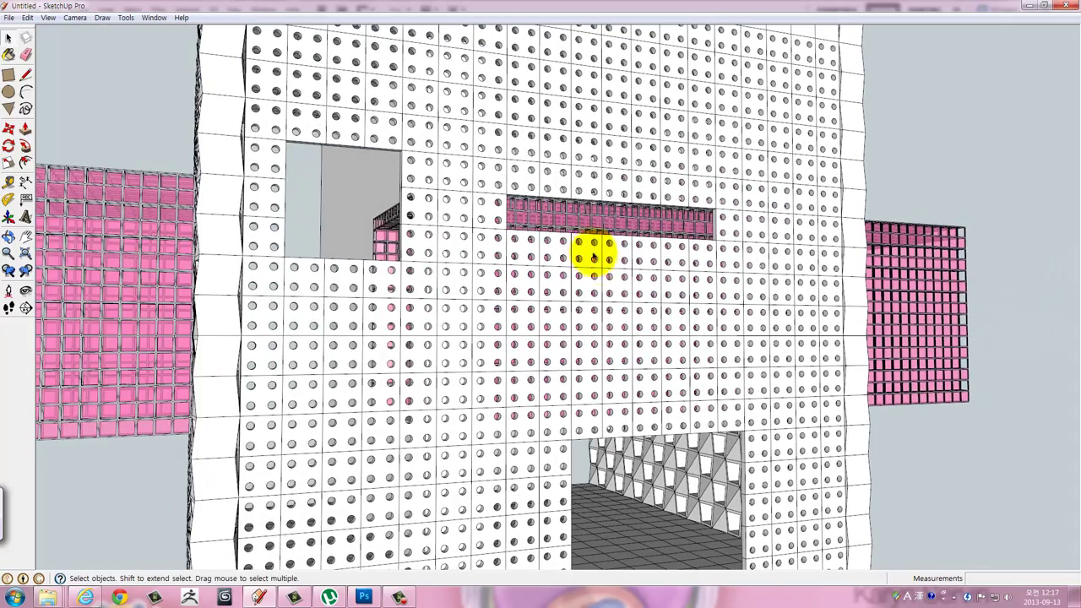
pyautogui.scroll(-5, 772, 221)
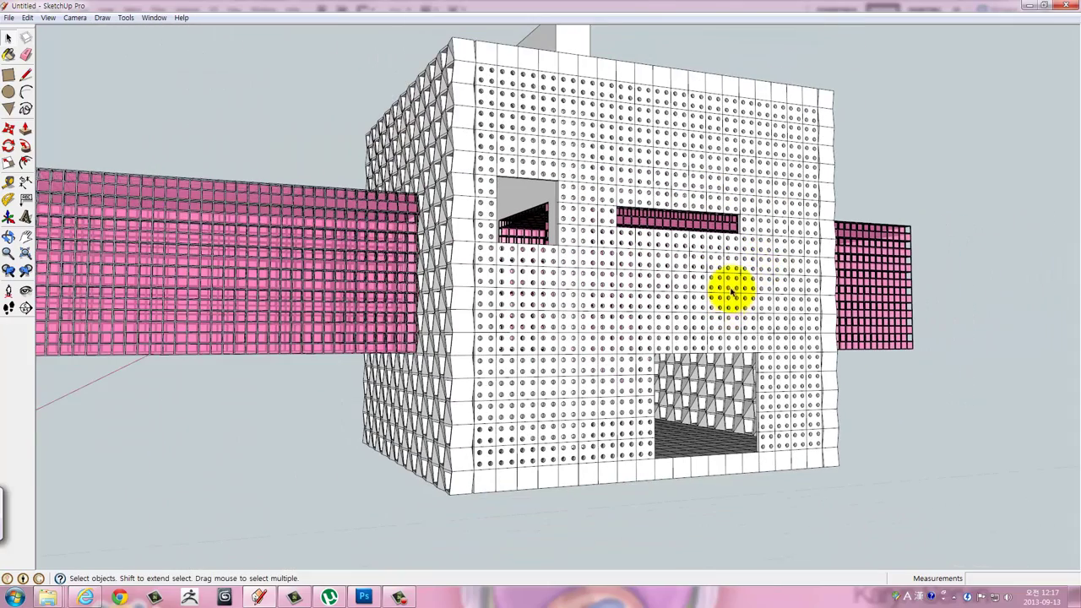
pyautogui.moveTo(731, 302); pyautogui.dragTo(740, 339)
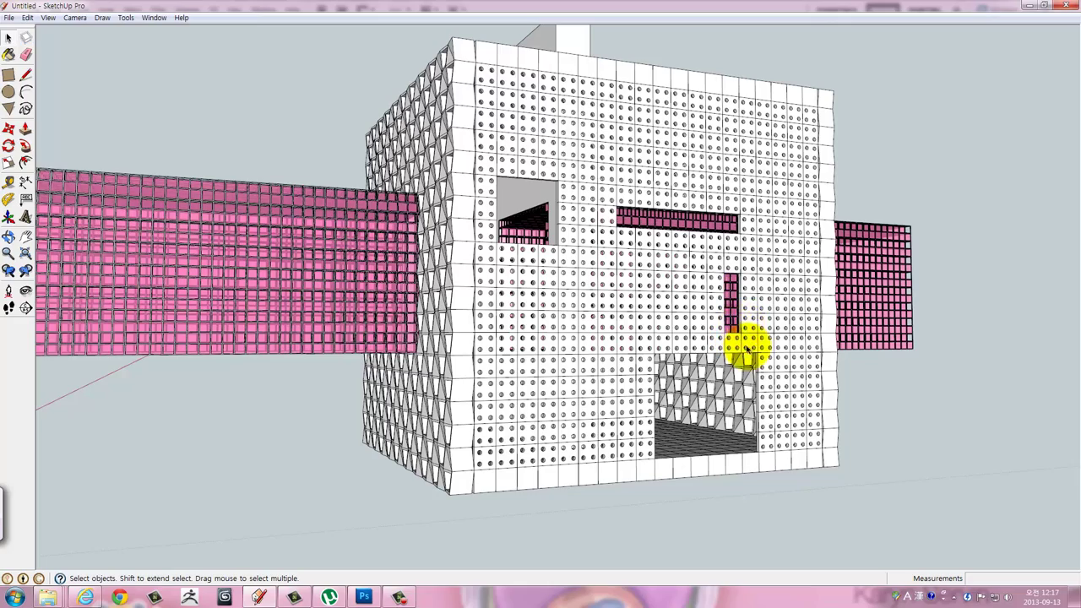
# Select panels along the wall's top rows and delete them to open a wide gap.
pyautogui.moveTo(746, 350)
pyautogui.mouseDown(button='middle')
pyautogui.moveTo(678, 306)
pyautogui.moveTo(487, 309)
pyautogui.moveTo(502, 234)
pyautogui.mouseUp(button='middle')
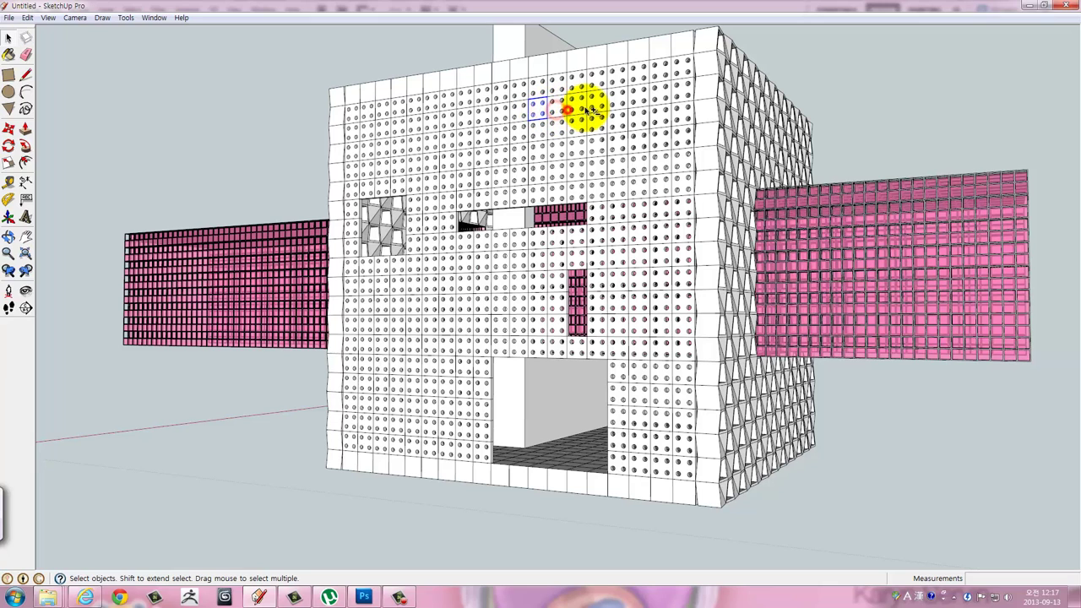
pyautogui.click(574, 108)
pyautogui.moveTo(596, 107); pyautogui.dragTo(640, 102)
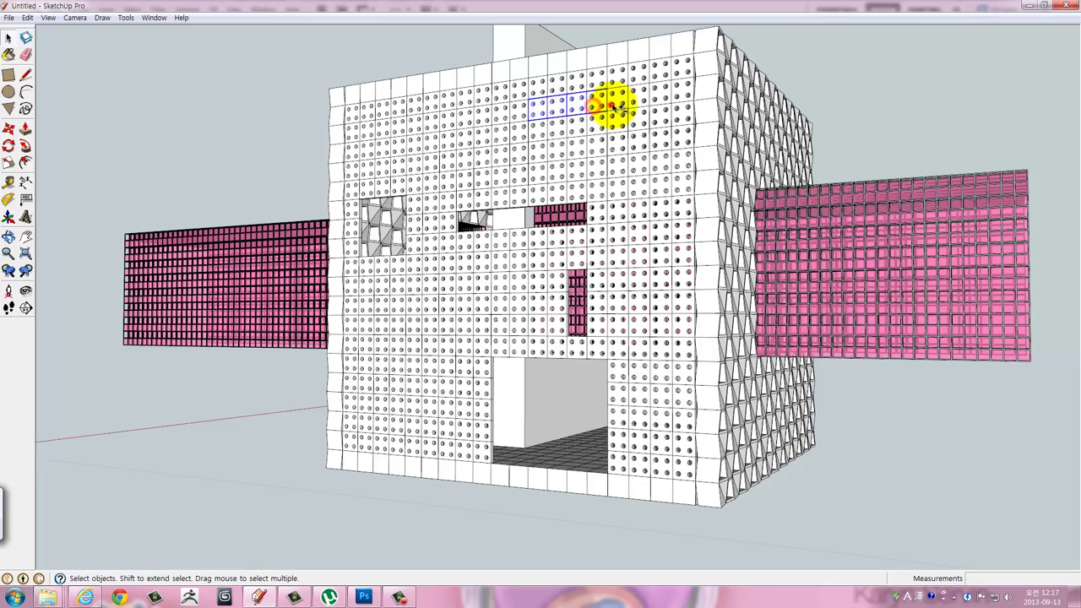
pyautogui.press('Delete')
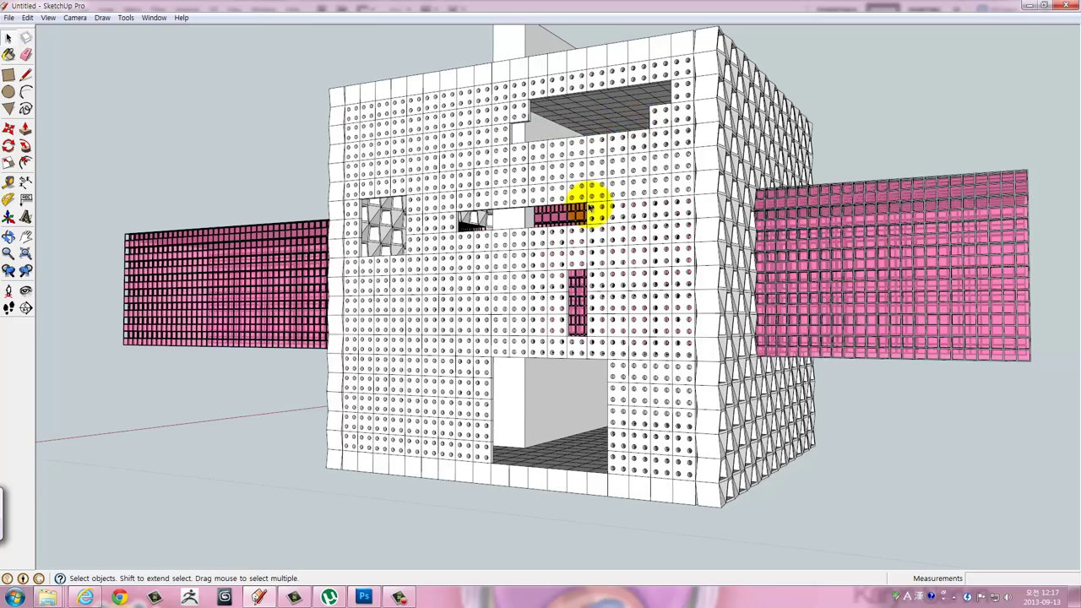
pyautogui.moveTo(591, 205)
pyautogui.mouseDown(button='middle')
pyautogui.moveTo(919, 213)
pyautogui.moveTo(820, 236)
pyautogui.moveTo(608, 144)
pyautogui.mouseUp(button='middle')
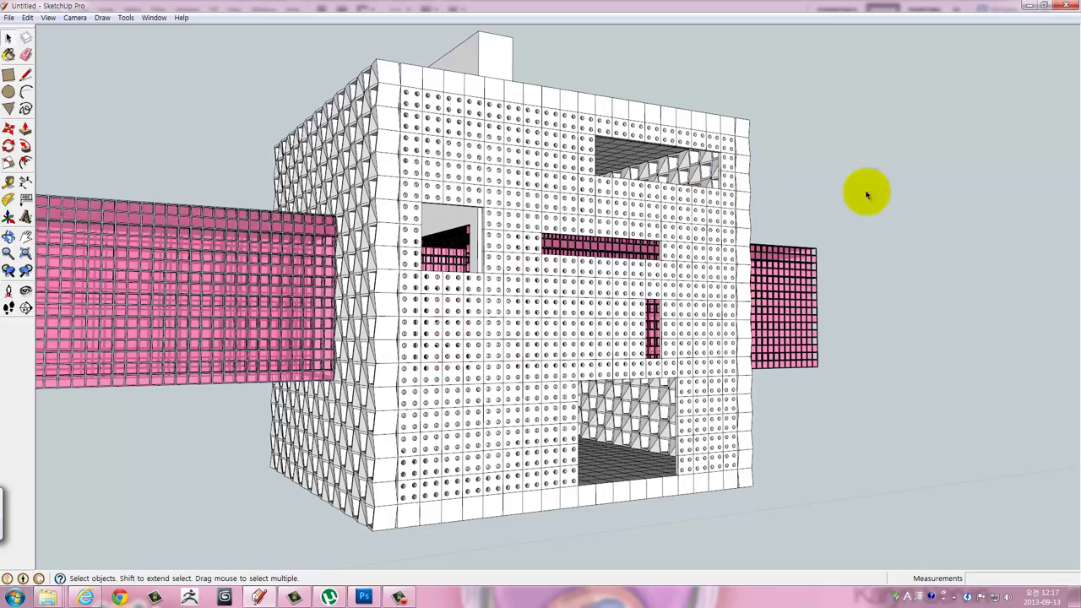
# Orbit around the building until its side faces the camera.
pyautogui.moveTo(935, 150)
pyautogui.mouseDown(button='middle')
pyautogui.moveTo(777, 265)
pyautogui.moveTo(555, 285)
pyautogui.moveTo(397, 283)
pyautogui.mouseUp(button='middle')
pyautogui.moveTo(397, 283)
pyautogui.mouseDown()
pyautogui.moveTo(475, 248)
pyautogui.moveTo(639, 212)
pyautogui.moveTo(755, 212)
pyautogui.moveTo(798, 289)
pyautogui.mouseUp()
pyautogui.moveTo(797, 290)
pyautogui.mouseDown(button='middle')
pyautogui.moveTo(828, 415)
pyautogui.moveTo(466, 441)
pyautogui.moveTo(842, 367)
pyautogui.moveTo(357, 327)
pyautogui.moveTo(656, 345)
pyautogui.moveTo(707, 336)
pyautogui.moveTo(534, 257)
pyautogui.moveTo(647, 338)
pyautogui.moveTo(479, 234)
pyautogui.mouseUp(button='middle')
pyautogui.scroll(3, 647, 338)
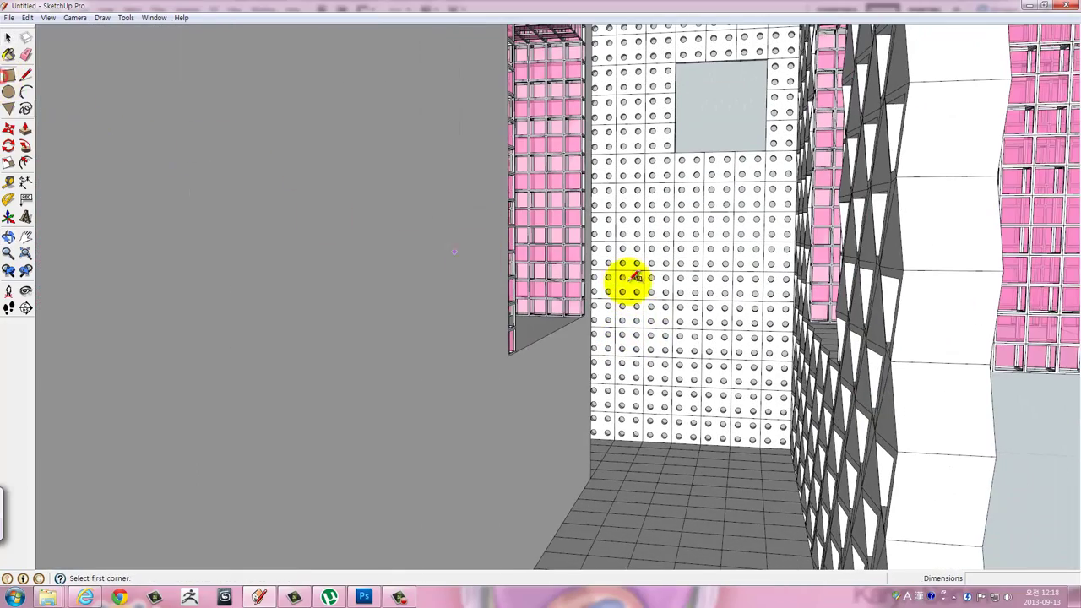
pyautogui.scroll(2, 634, 277)
# Orbit and zoom deep into the interior corridor beside the pink tube.
pyautogui.moveTo(664, 297); pyautogui.dragTo(641, 358, button='middle')
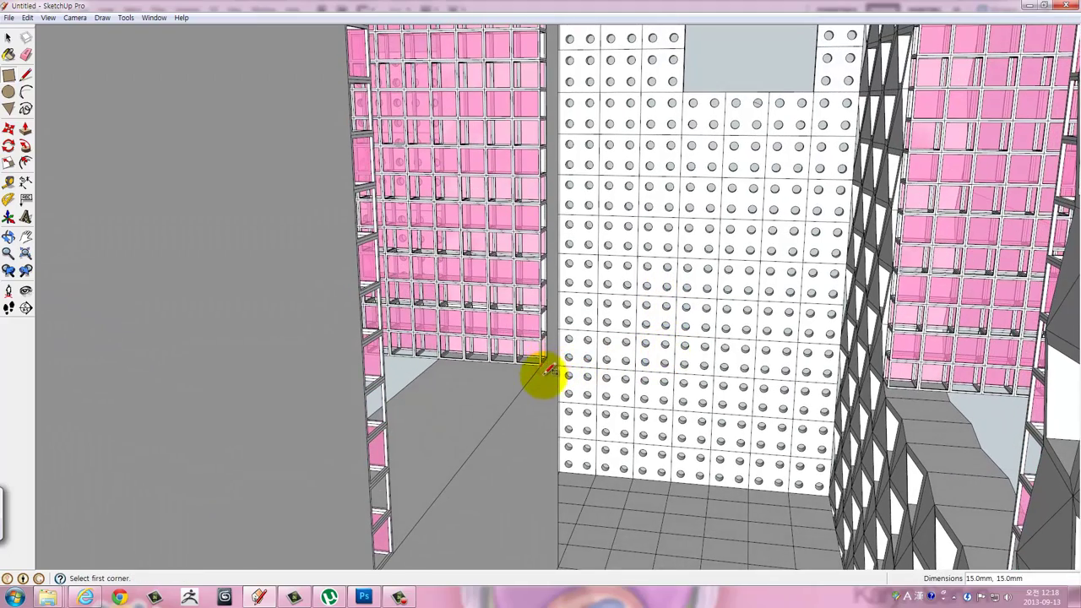
pyautogui.scroll(3, 547, 372)
pyautogui.scroll(1, 544, 363)
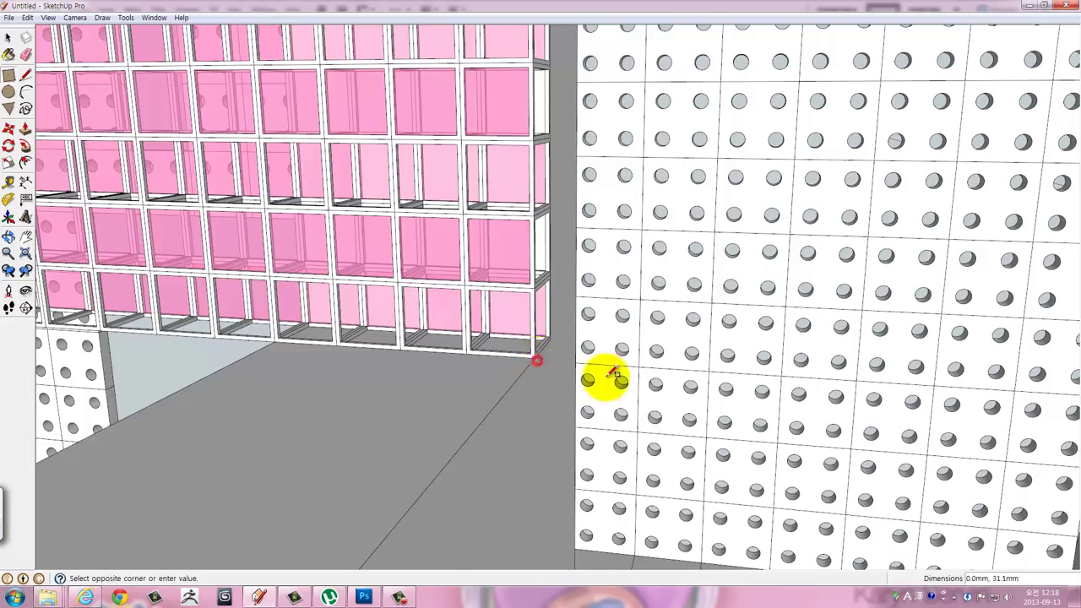
pyautogui.scroll(-5, 612, 374)
pyautogui.moveTo(659, 400)
pyautogui.mouseDown(button='middle')
pyautogui.moveTo(692, 261)
pyautogui.moveTo(792, 352)
pyautogui.moveTo(664, 242)
pyautogui.mouseUp(button='middle')
pyautogui.scroll(1, 664, 242)
pyautogui.scroll(2, 736, 301)
pyautogui.scroll(2, 783, 301)
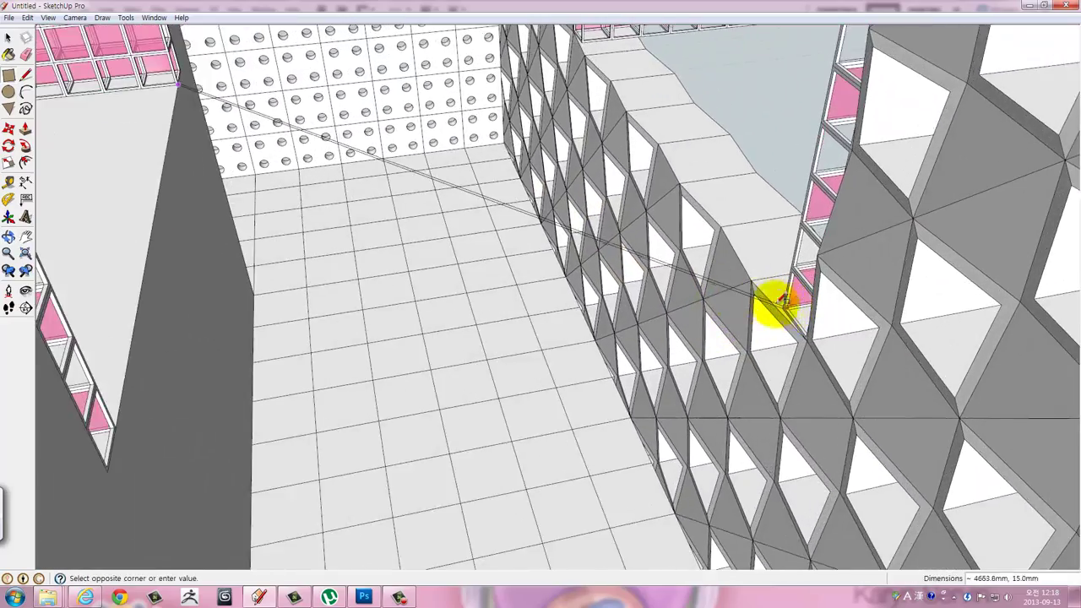
pyautogui.scroll(1, 783, 302)
pyautogui.scroll(1, 772, 302)
pyautogui.scroll(2, 802, 314)
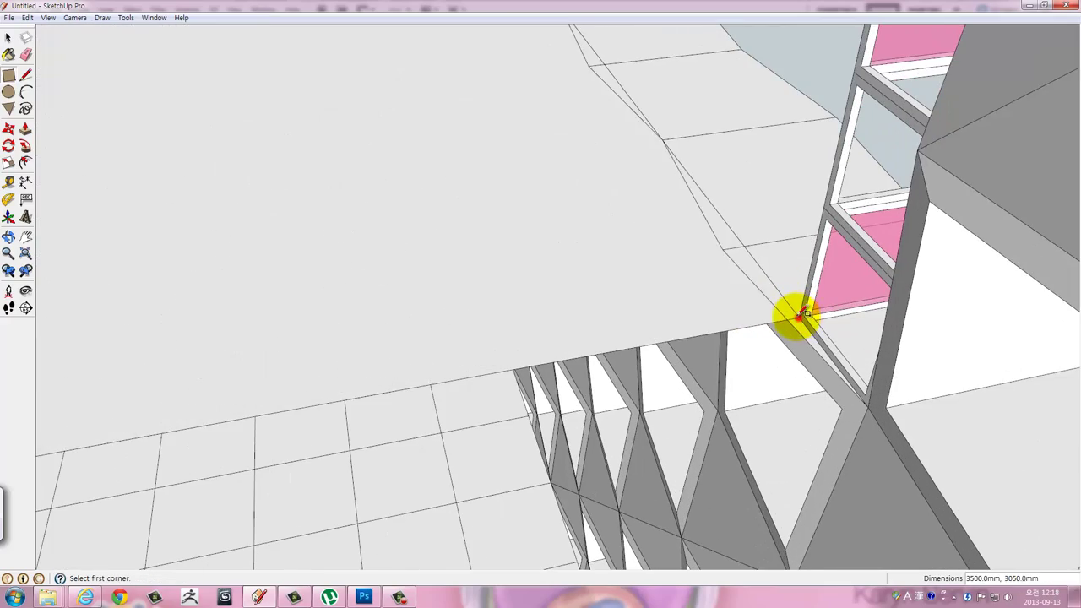
pyautogui.scroll(1, 789, 314)
pyautogui.scroll(2, 777, 311)
pyautogui.scroll(2, 770, 312)
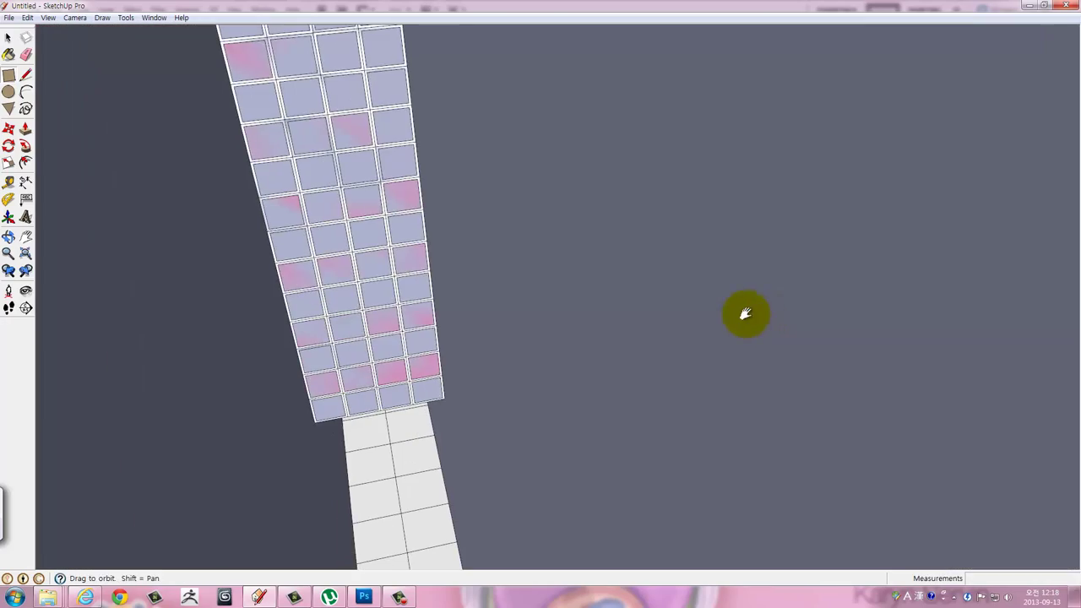
# Zoom to extents, then make the selected floor slab a group.
pyautogui.keyDown('shift'); pyautogui.moveTo(745, 314); pyautogui.dragTo(622, 246, button='middle'); pyautogui.keyUp('shift')
pyautogui.hotkey('shift', 'z')
pyautogui.moveTo(700, 261); pyautogui.dragTo(591, 164, button='middle')
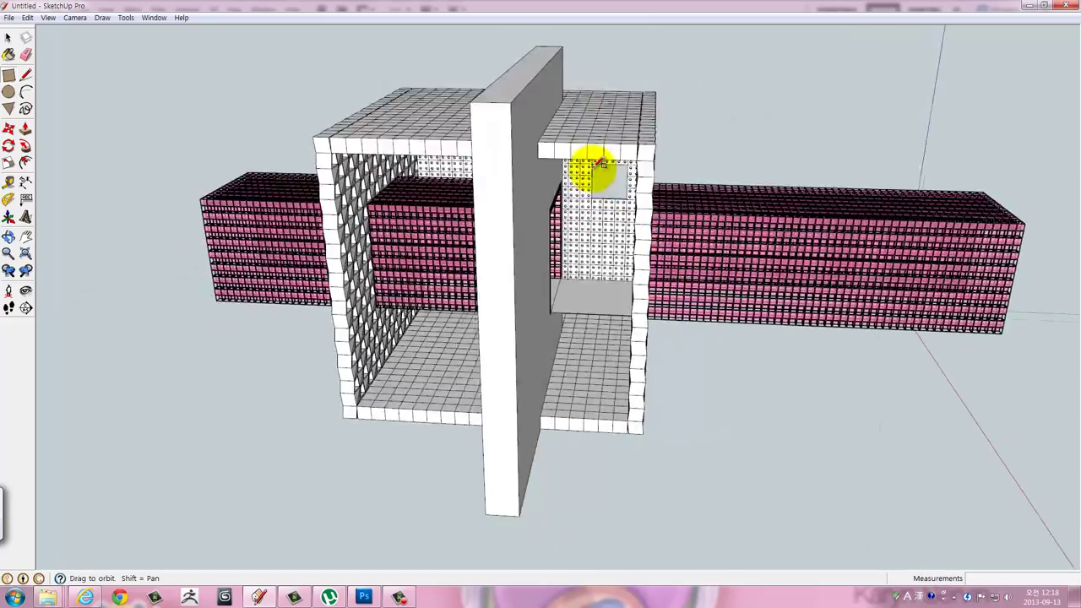
pyautogui.scroll(2, 591, 261)
pyautogui.scroll(2, 593, 270)
pyautogui.moveTo(595, 270)
pyautogui.mouseDown(button='middle')
pyautogui.moveTo(470, 203)
pyautogui.moveTo(521, 174)
pyautogui.moveTo(619, 234)
pyautogui.moveTo(621, 253)
pyautogui.mouseUp(button='middle')
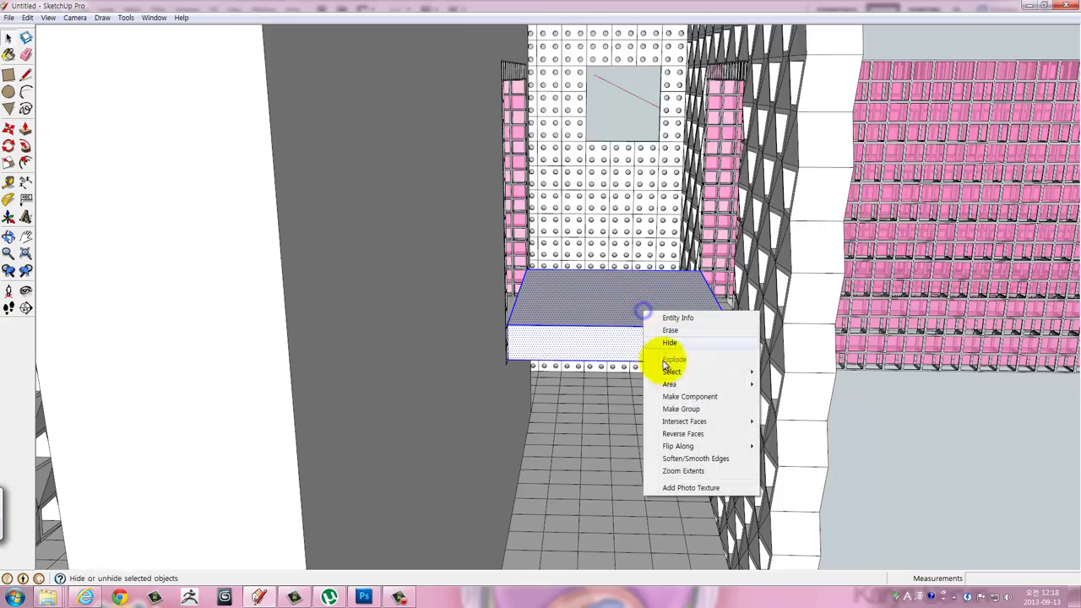
pyautogui.click(674, 411)
# Orbit and zoom toward the opening of the pink glass-block tube.
pyautogui.moveTo(617, 296)
pyautogui.mouseDown(button='middle')
pyautogui.moveTo(270, 307)
pyautogui.moveTo(647, 278)
pyautogui.moveTo(381, 295)
pyautogui.mouseUp(button='middle')
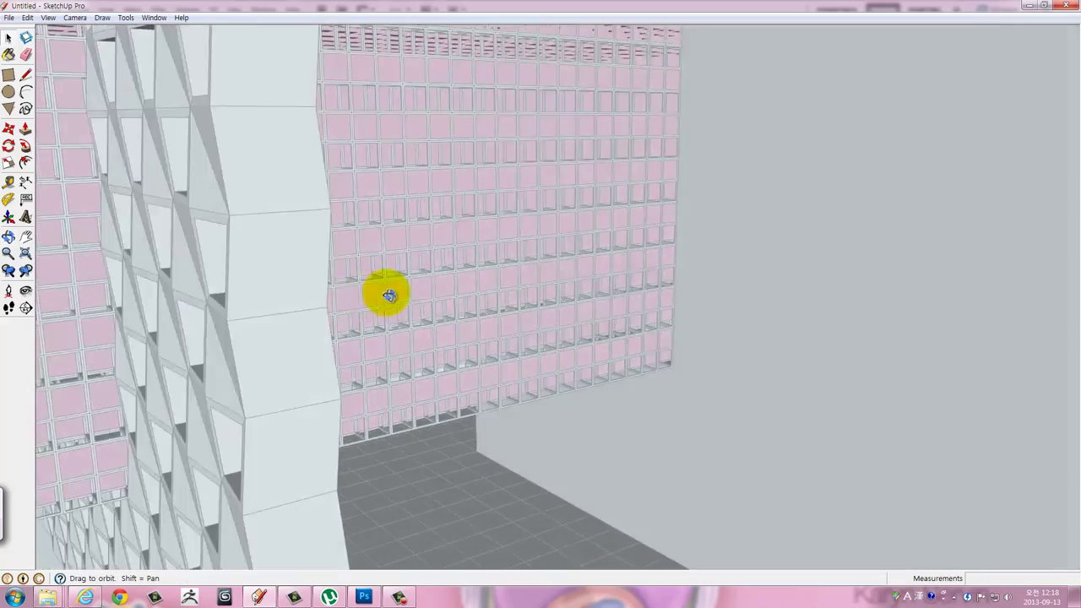
pyautogui.scroll(5, 203, 331)
pyautogui.moveTo(202, 331)
pyautogui.mouseDown(button='middle')
pyautogui.moveTo(639, 217)
pyautogui.moveTo(833, 138)
pyautogui.moveTo(490, 315)
pyautogui.moveTo(482, 248)
pyautogui.moveTo(484, 315)
pyautogui.mouseUp(button='middle')
pyautogui.scroll(2, 489, 325)
pyautogui.scroll(-2, 490, 328)
pyautogui.scroll(-4, 475, 331)
pyautogui.scroll(3, 484, 315)
pyautogui.moveTo(530, 349); pyautogui.dragTo(541, 361, button='middle')
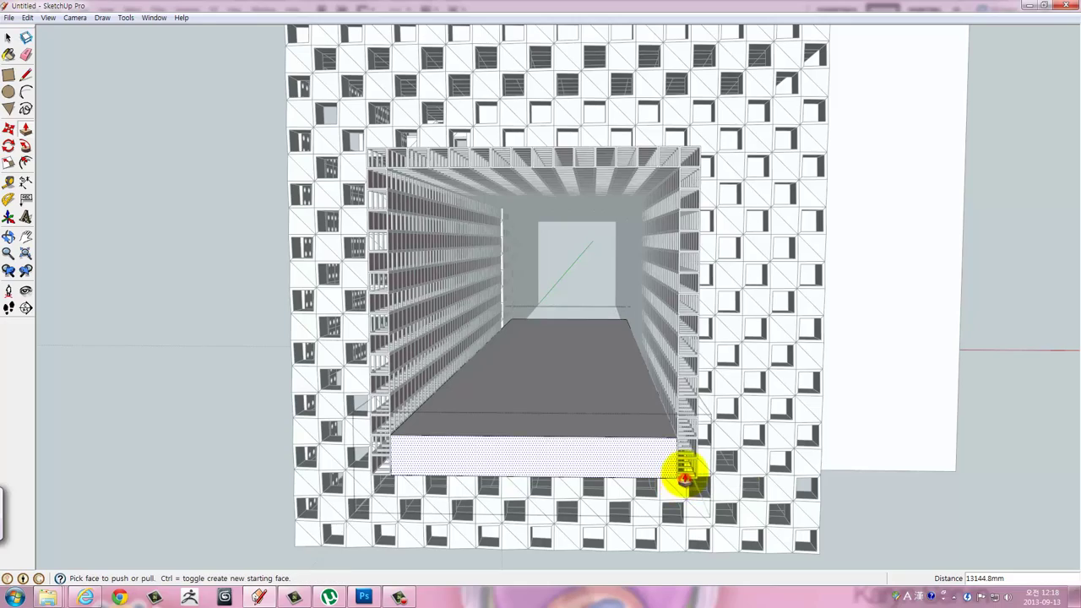
# Inspect the slab's white front face from the façade side and into the tube.
pyautogui.moveTo(684, 467)
pyautogui.keyDown('shift'); pyautogui.mouseDown(button='middle')
pyautogui.moveTo(622, 246)
pyautogui.moveTo(599, 411)
pyautogui.mouseUp(button='middle'); pyautogui.keyUp('shift')
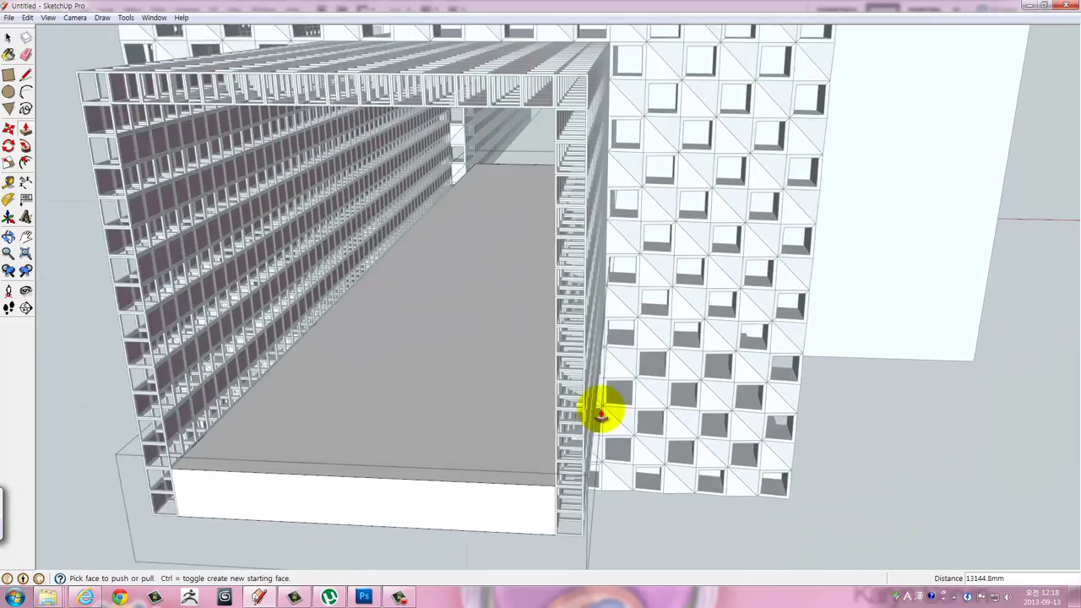
pyautogui.scroll(3, 553, 441)
pyautogui.moveTo(553, 441)
pyautogui.mouseDown(button='middle')
pyautogui.moveTo(627, 223)
pyautogui.moveTo(632, 332)
pyautogui.moveTo(666, 367)
pyautogui.moveTo(617, 353)
pyautogui.mouseUp(button='middle')
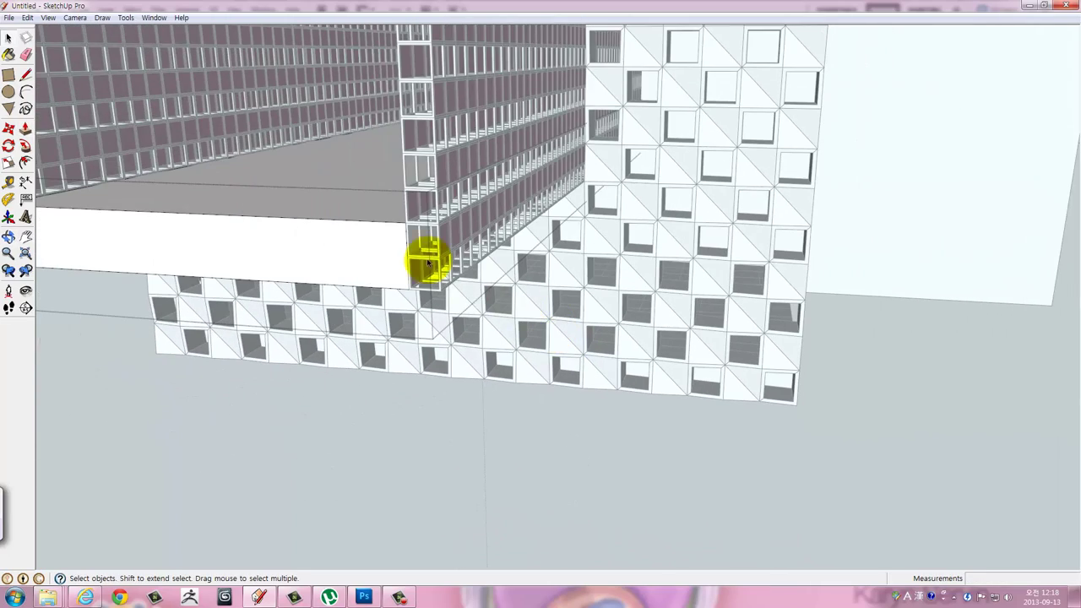
pyautogui.click(371, 229)
pyautogui.moveTo(372, 230)
pyautogui.mouseDown(button='middle')
pyautogui.moveTo(574, 241)
pyautogui.moveTo(741, 221)
pyautogui.mouseUp(button='middle')
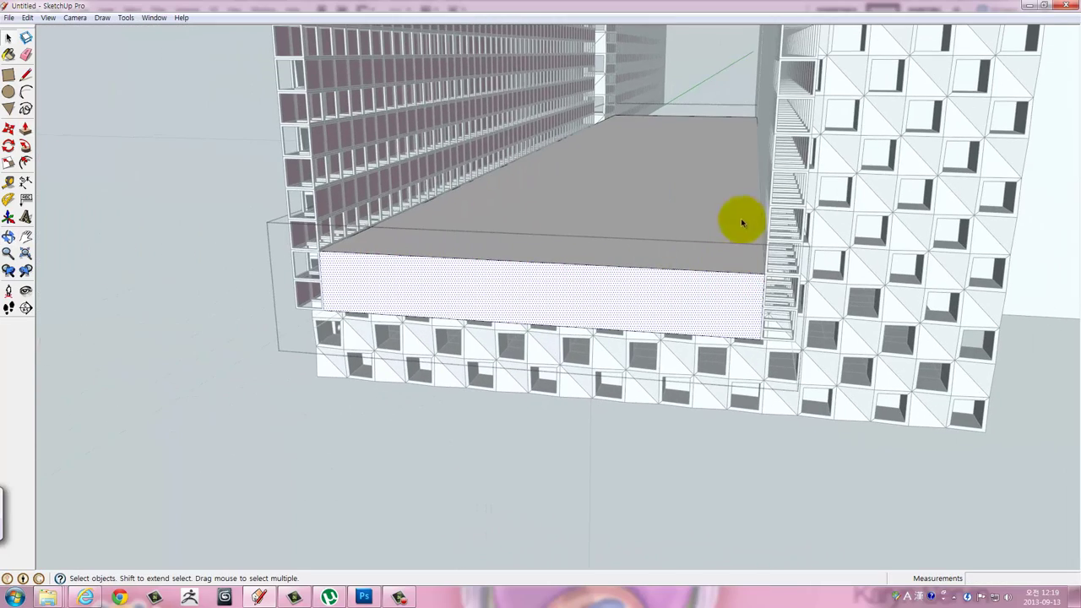
pyautogui.click(210, 258)
pyautogui.moveTo(536, 316)
pyautogui.mouseDown(button='middle')
pyautogui.moveTo(526, 345)
pyautogui.moveTo(667, 349)
pyautogui.moveTo(575, 244)
pyautogui.moveTo(465, 239)
pyautogui.moveTo(779, 346)
pyautogui.moveTo(514, 314)
pyautogui.moveTo(287, 302)
pyautogui.moveTo(596, 343)
pyautogui.moveTo(929, 336)
pyautogui.moveTo(320, 326)
pyautogui.moveTo(401, 355)
pyautogui.mouseUp(button='middle')
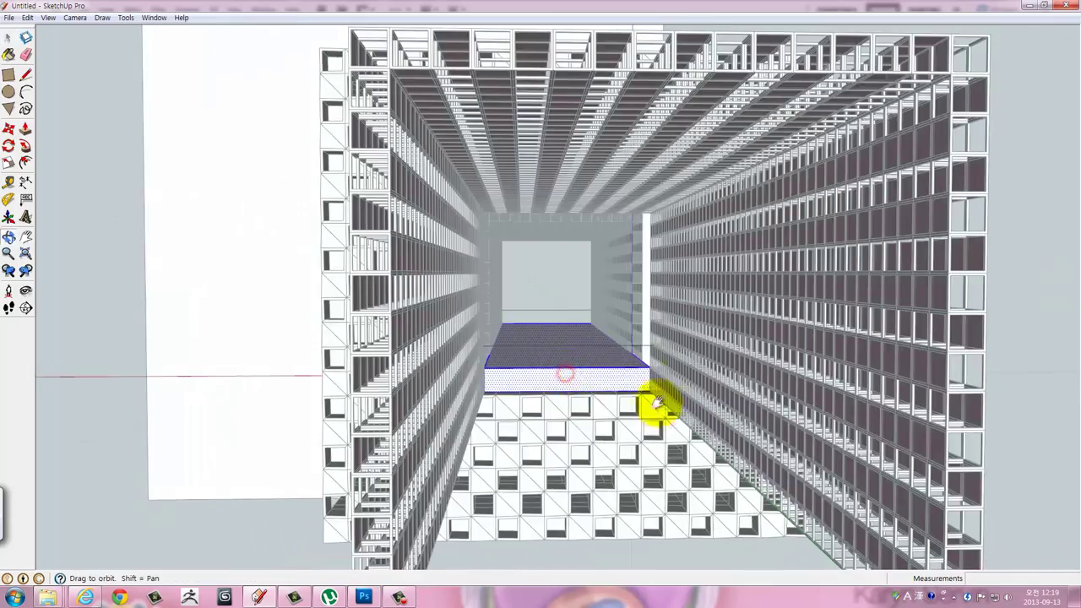
# Push/pull the floor slab out to the tube's open end.
pyautogui.moveTo(657, 404)
pyautogui.mouseDown(button='middle')
pyautogui.moveTo(632, 330)
pyautogui.moveTo(622, 340)
pyautogui.moveTo(597, 316)
pyautogui.mouseUp(button='middle')
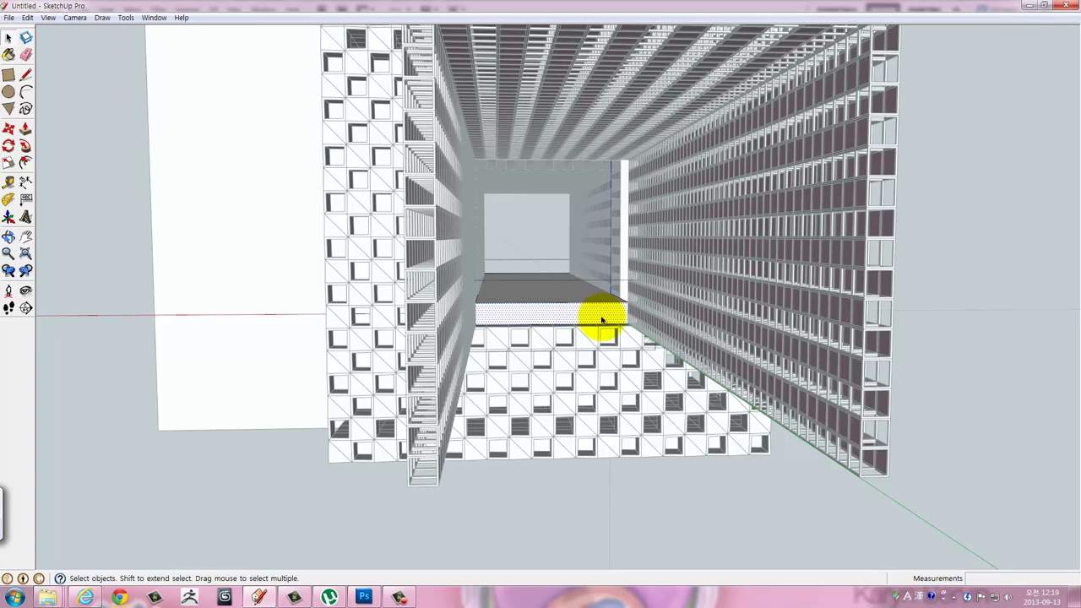
pyautogui.moveTo(798, 435); pyautogui.dragTo(889, 470)
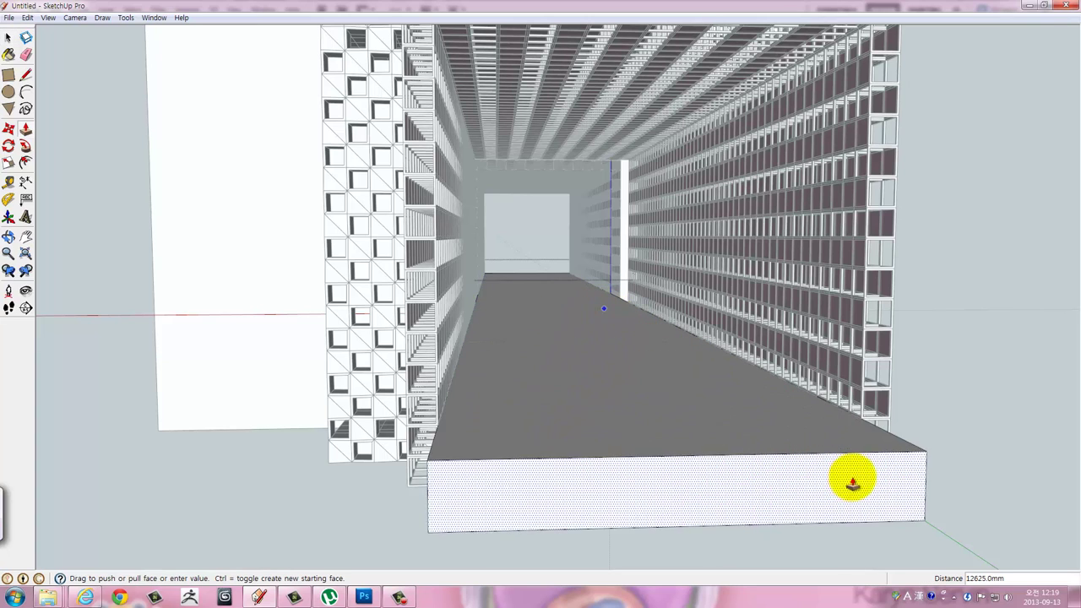
pyautogui.moveTo(889, 470)
pyautogui.mouseDown(button='middle')
pyautogui.moveTo(786, 398)
pyautogui.moveTo(683, 295)
pyautogui.moveTo(651, 330)
pyautogui.moveTo(675, 328)
pyautogui.moveTo(676, 369)
pyautogui.moveTo(656, 374)
pyautogui.moveTo(690, 362)
pyautogui.moveTo(672, 355)
pyautogui.moveTo(559, 101)
pyautogui.moveTo(608, 277)
pyautogui.moveTo(627, 440)
pyautogui.mouseUp(button='middle')
pyautogui.scroll(2, 675, 328)
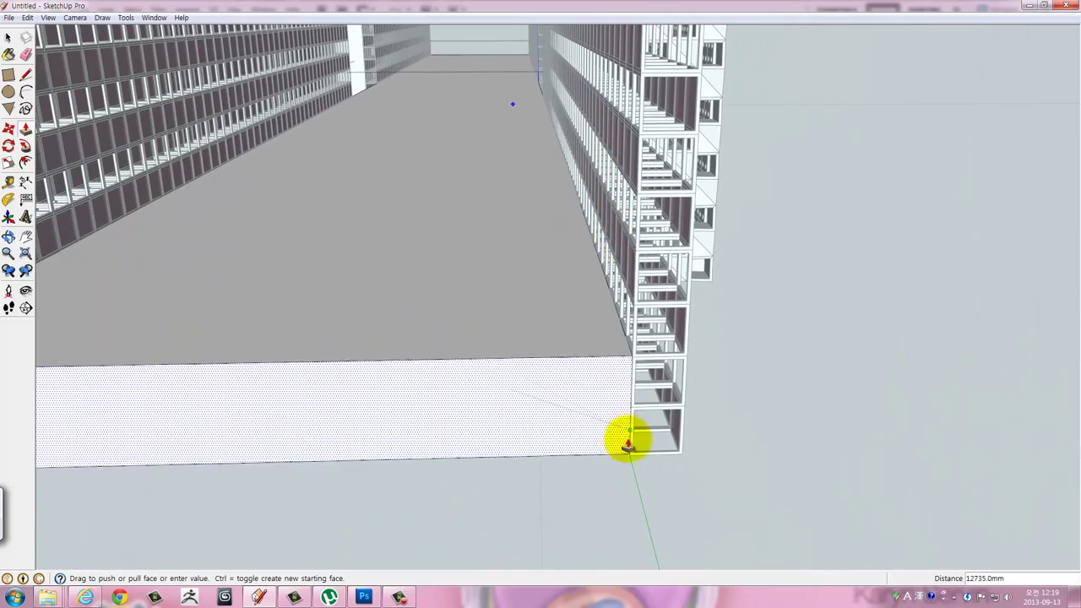
pyautogui.click(630, 458)
pyautogui.press('space')
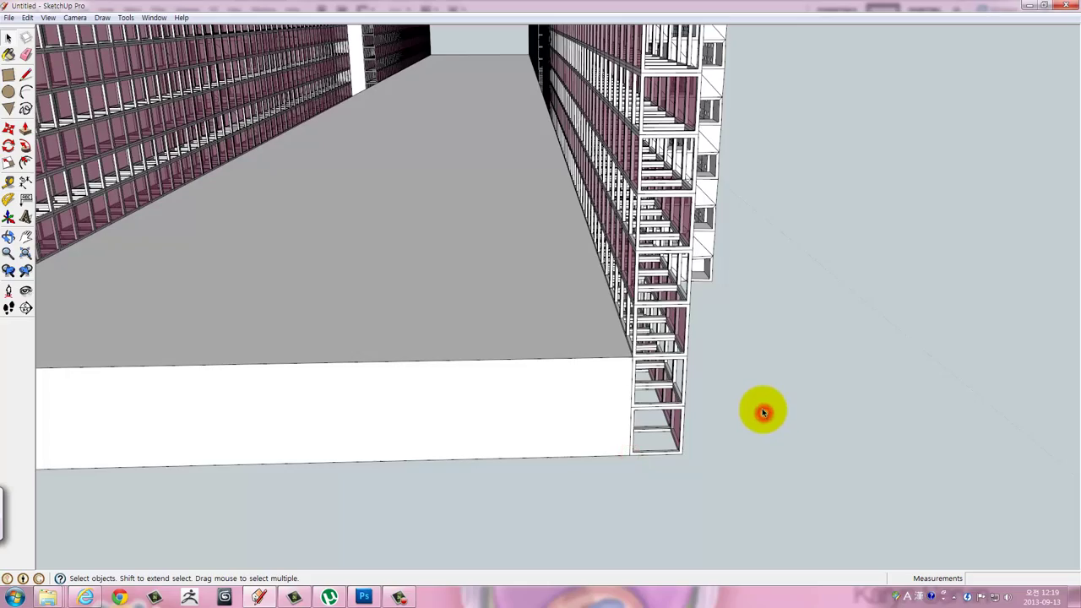
pyautogui.scroll(-3, 762, 413)
pyautogui.scroll(-3, 762, 412)
pyautogui.moveTo(763, 412)
pyautogui.mouseDown(button='middle')
pyautogui.moveTo(656, 326)
pyautogui.moveTo(782, 290)
pyautogui.moveTo(758, 391)
pyautogui.moveTo(685, 380)
pyautogui.moveTo(723, 367)
pyautogui.moveTo(594, 369)
pyautogui.moveTo(596, 386)
pyautogui.moveTo(600, 377)
pyautogui.moveTo(849, 364)
pyautogui.moveTo(517, 354)
pyautogui.moveTo(542, 343)
pyautogui.moveTo(587, 355)
pyautogui.mouseUp(button='middle')
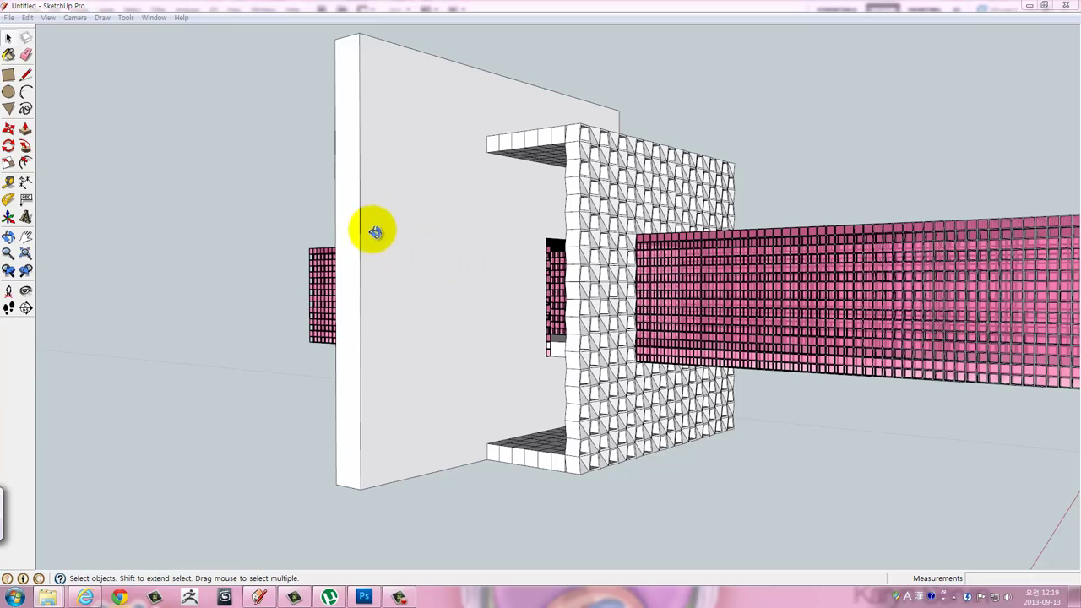
pyautogui.moveTo(375, 231); pyautogui.dragTo(932, 239, button='middle')
pyautogui.moveTo(827, 235)
pyautogui.mouseDown(button='middle')
pyautogui.moveTo(400, 222)
pyautogui.moveTo(627, 242)
pyautogui.moveTo(834, 236)
pyautogui.moveTo(715, 222)
pyautogui.moveTo(535, 226)
pyautogui.moveTo(779, 224)
pyautogui.moveTo(525, 227)
pyautogui.moveTo(572, 222)
pyautogui.moveTo(629, 342)
pyautogui.mouseUp(button='middle')
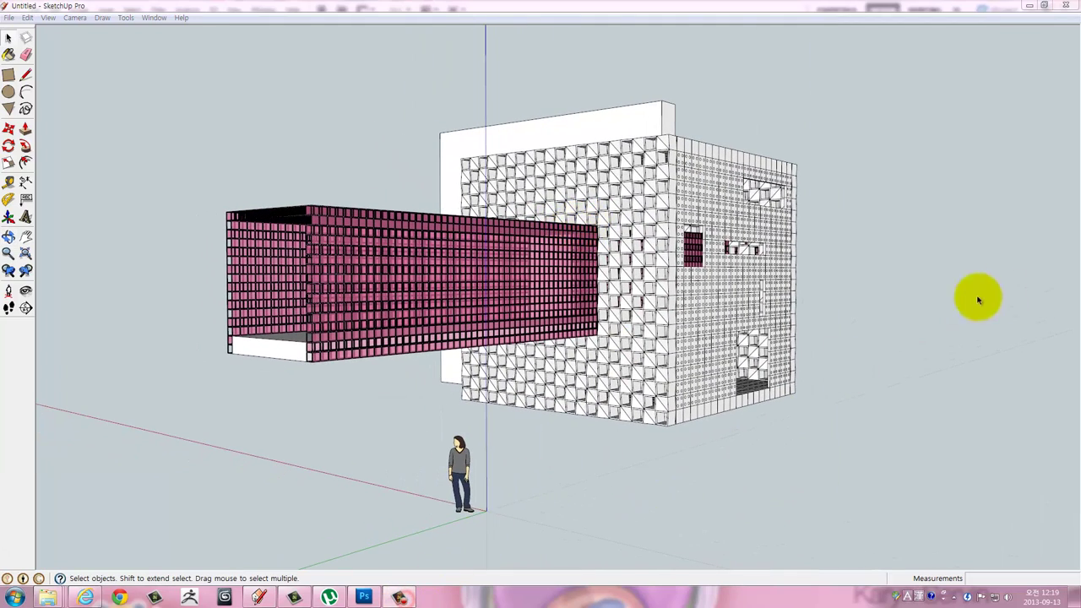